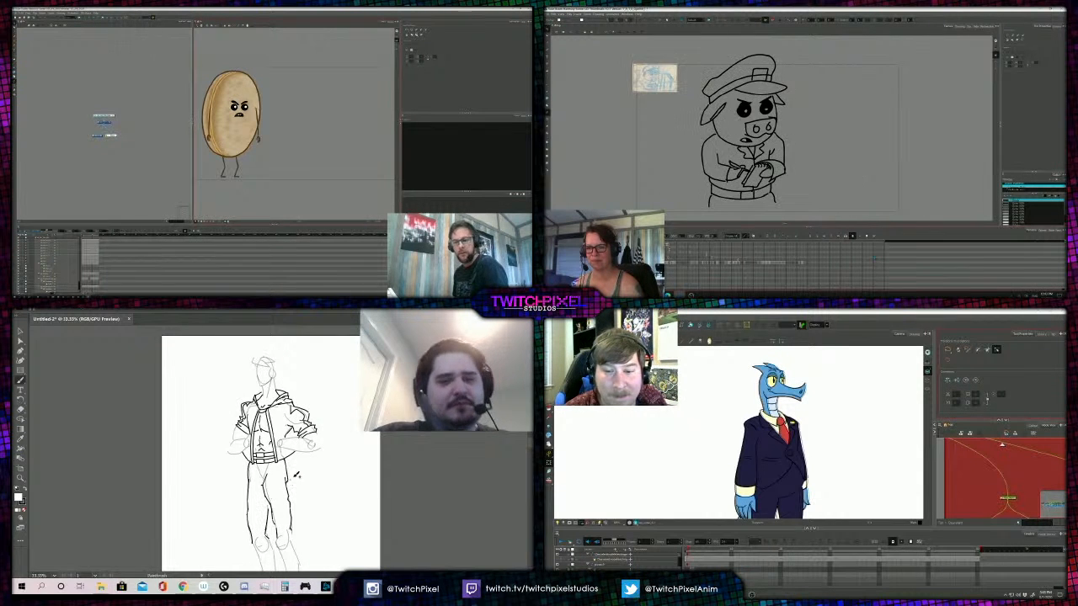
- Ink the outline of the hooded figure's lower leg below the knee with the brush
key(z)
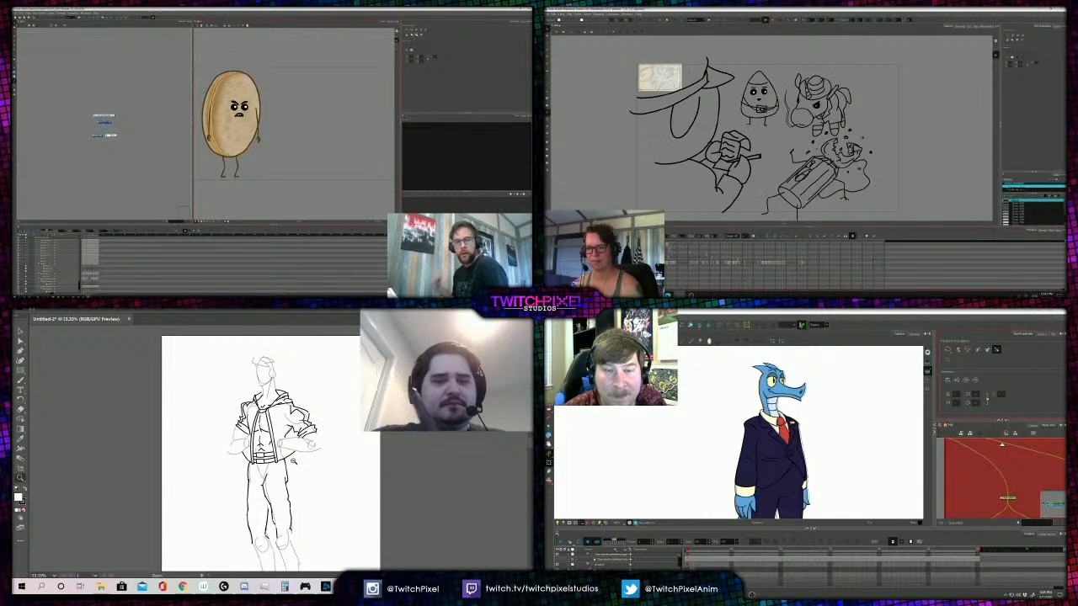
alt+click(294, 456)
key(b)
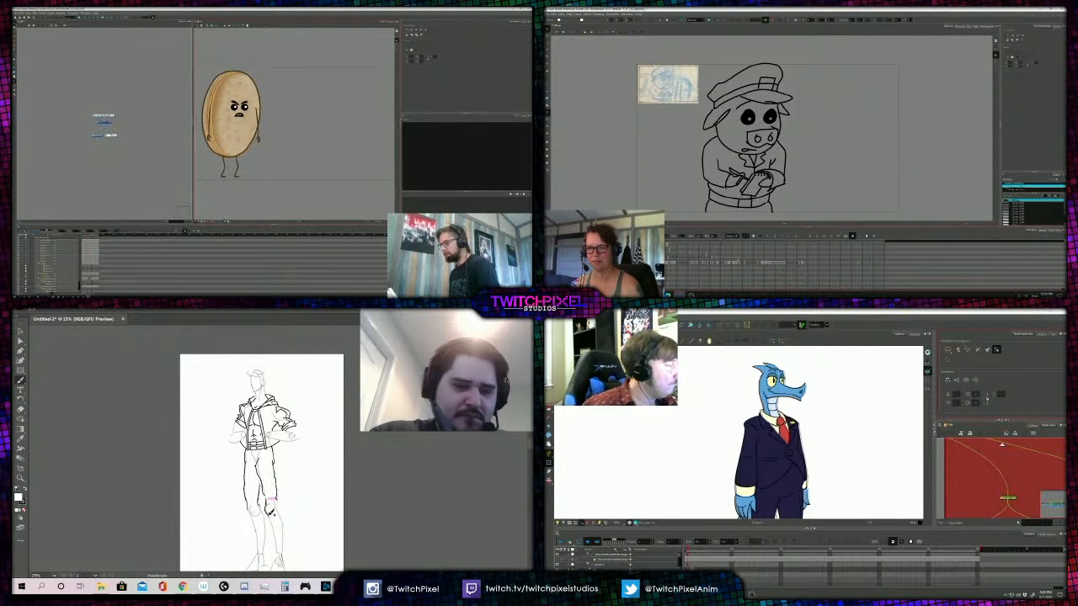
drag(270, 514, 280, 538)
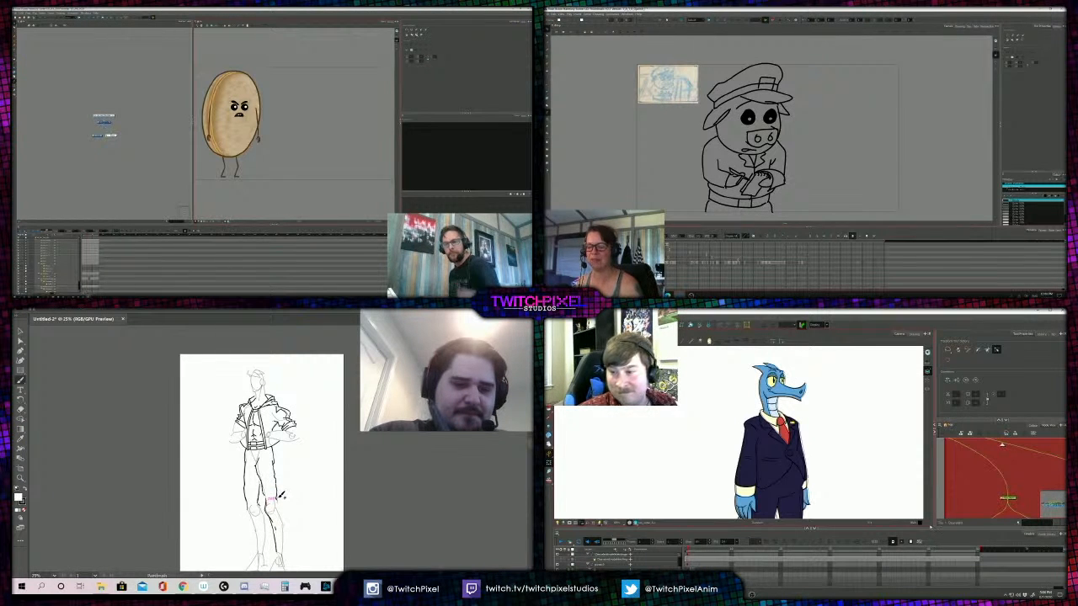
- Adjust the inked line at the hooded figure's knee and resize the node view beside the suited blue character
key(a)
drag(930, 527, 941, 520)
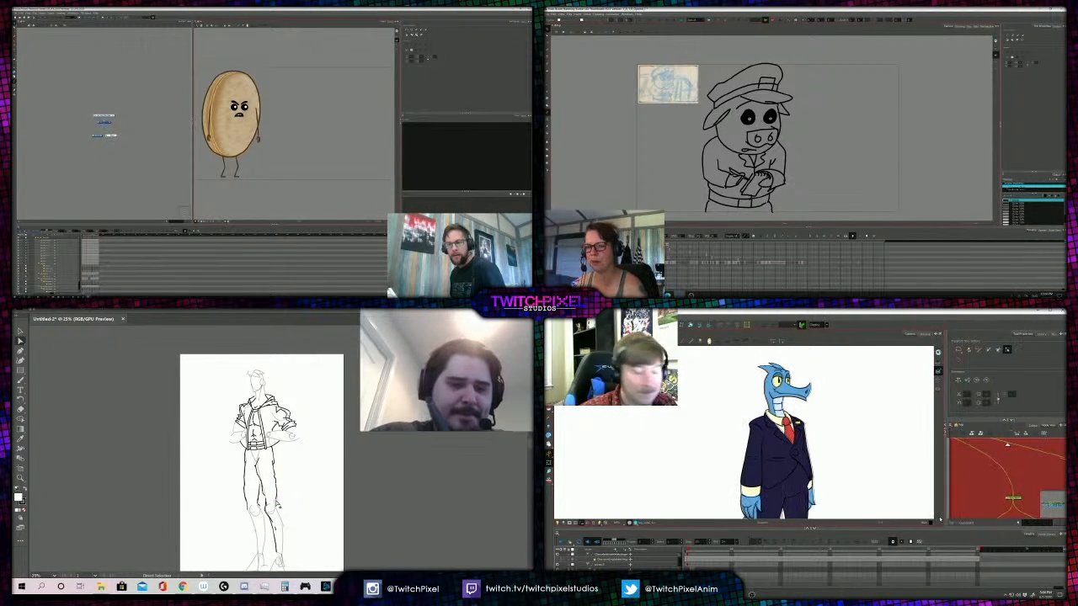
drag(278, 504, 277, 508)
drag(943, 508, 924, 507)
key(b)
- Display the rig's deformation controls on the suited blue character, framing its torso and legs
scroll(788, 392, down, 2)
scroll(748, 476, up, 2)
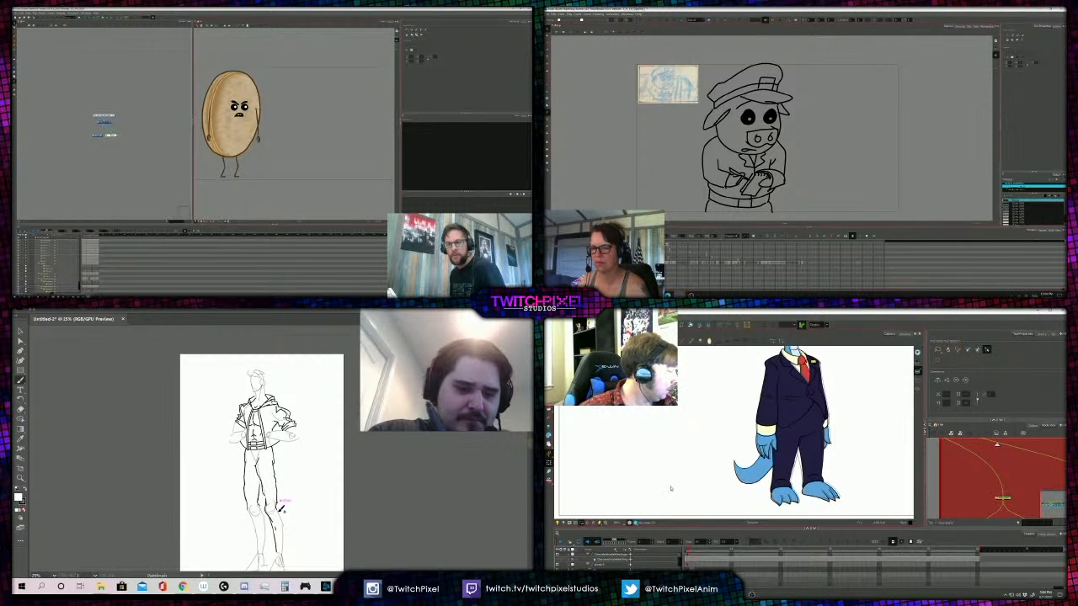
key(shift+F11)
drag(807, 457, 801, 478)
scroll(801, 478, up, 2)
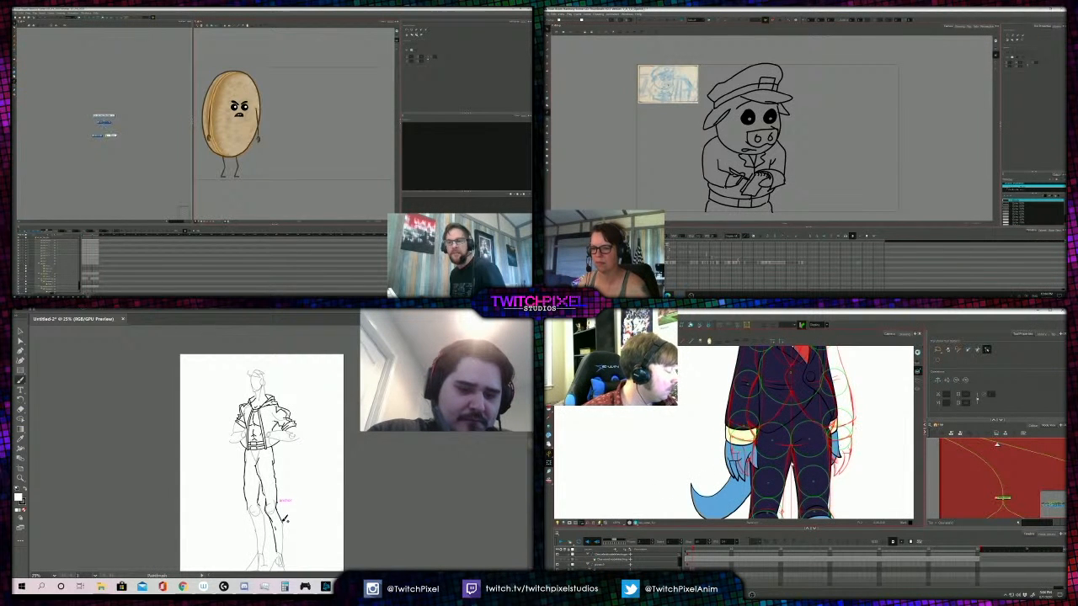
- Ink the outer line of the hooded figure's shin down to the ankle and flip through the storyboard drawings
key(comma)
drag(283, 520, 283, 555)
key(period)
key(period)
key(comma)
key(comma)
- Select the suited character's leg in the rig and ink the hooded figure's other shin down to the ankle
key(period)
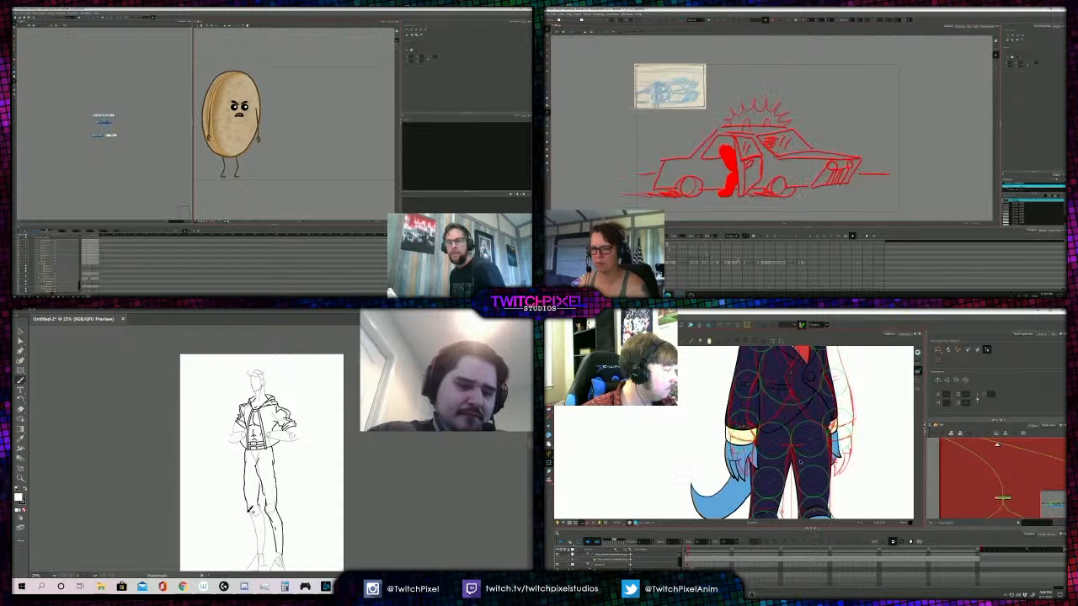
click(809, 439)
drag(252, 510, 260, 543)
key(period)
drag(810, 438, 815, 416)
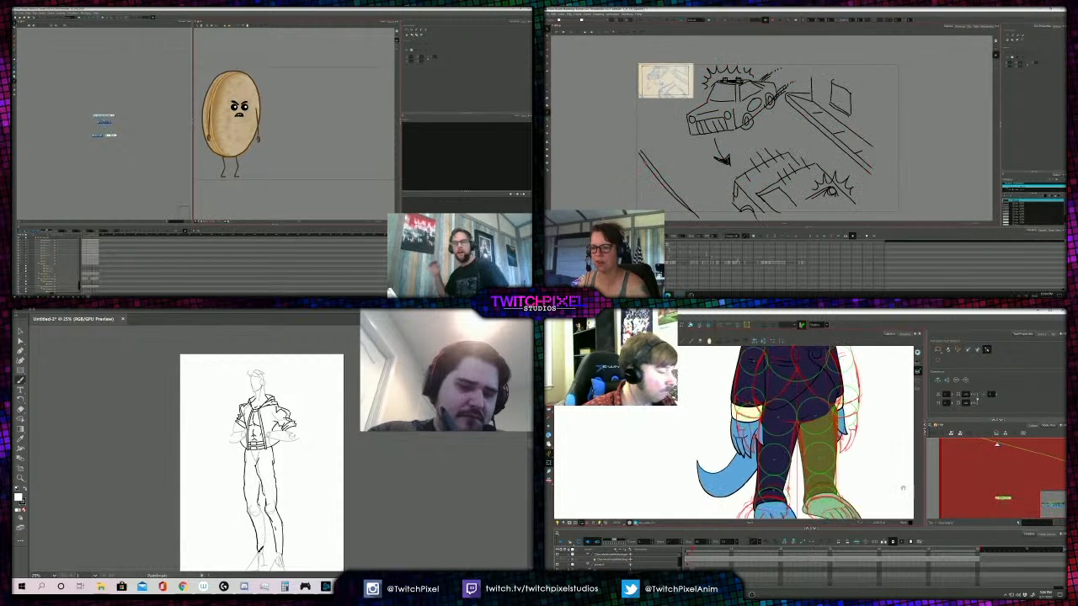
key(comma)
drag(261, 542, 265, 553)
key(comma)
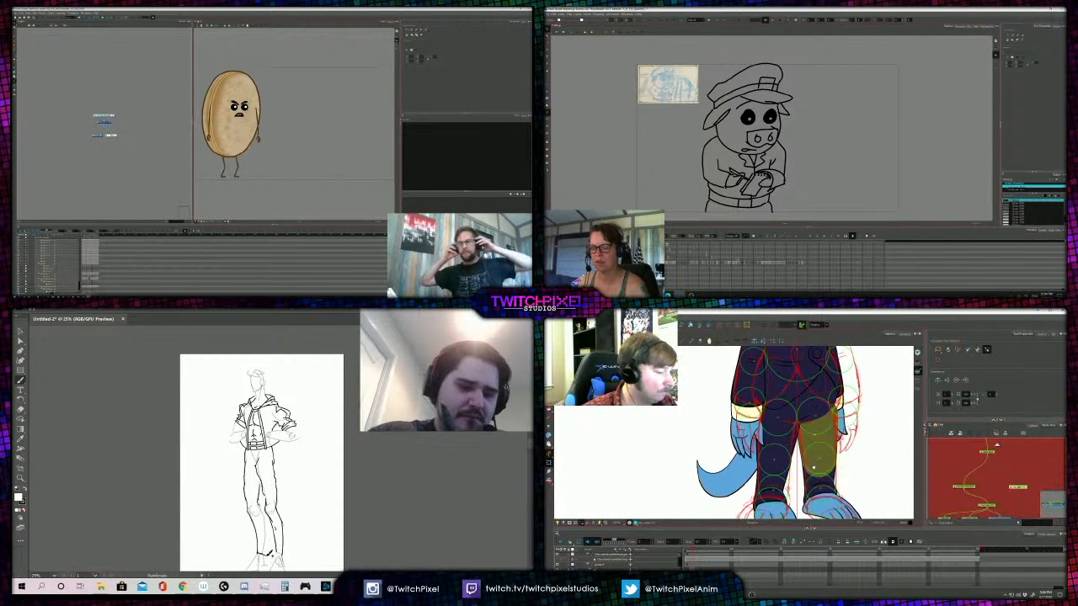
- Select the suited character's lower leg together with its foot in the rig
scroll(827, 464, up, 1)
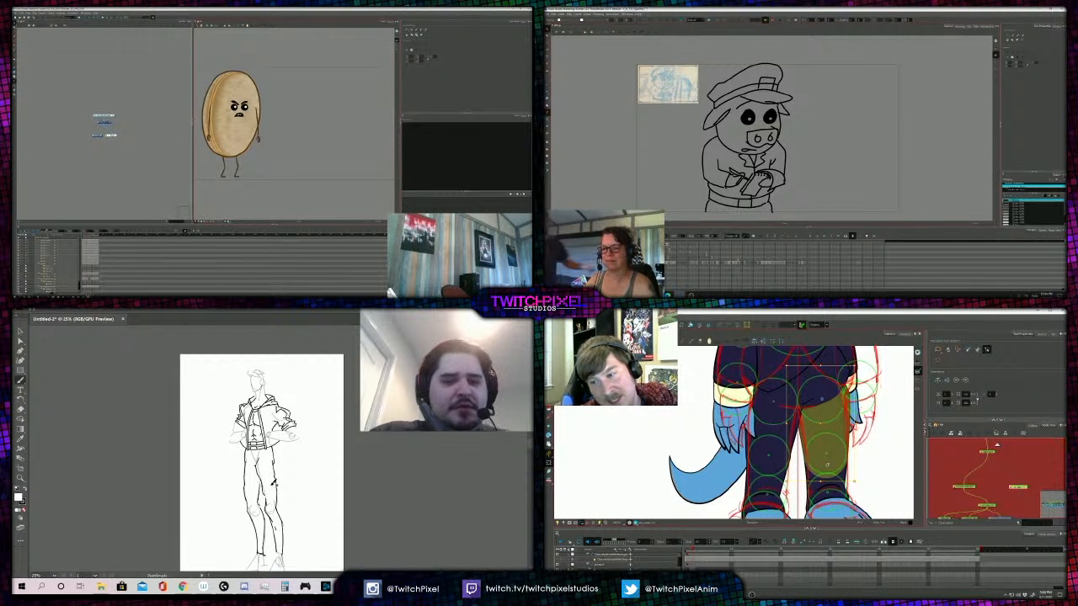
key(a)
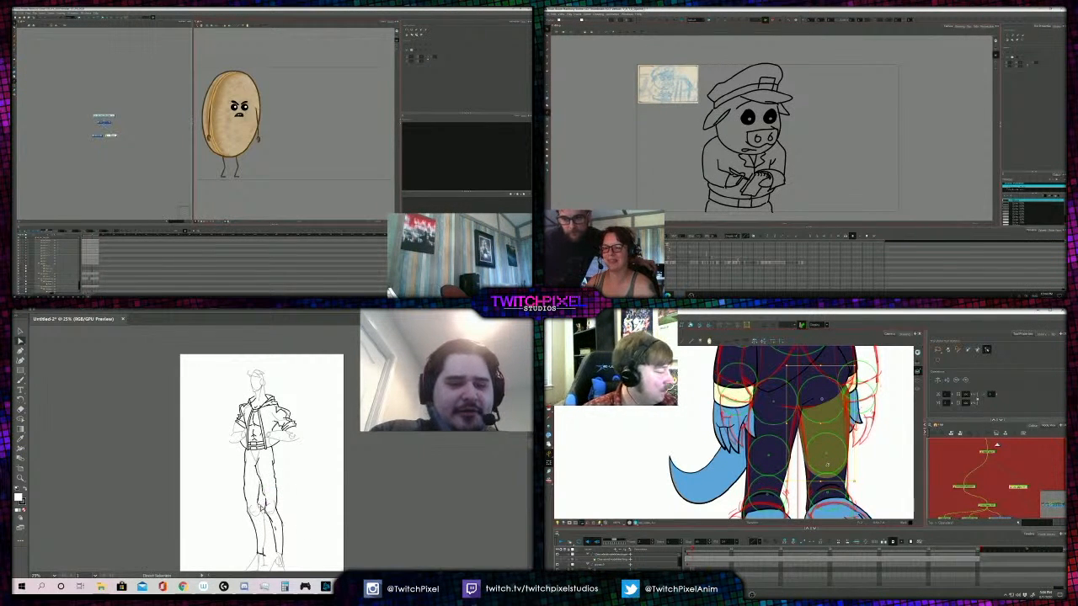
click(814, 480)
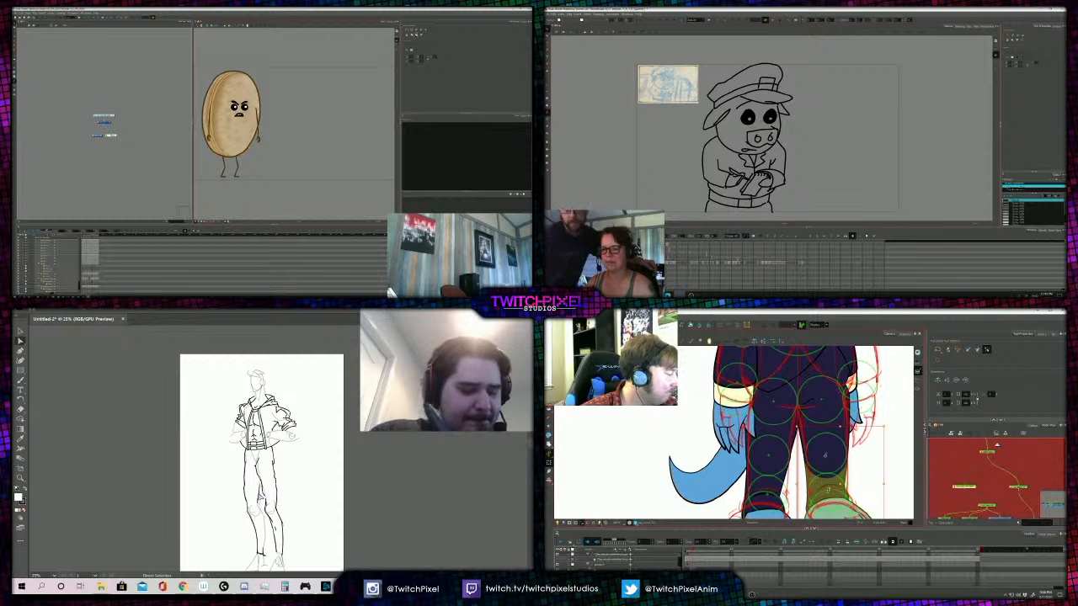
key(b)
drag(814, 481, 829, 466)
click(829, 466)
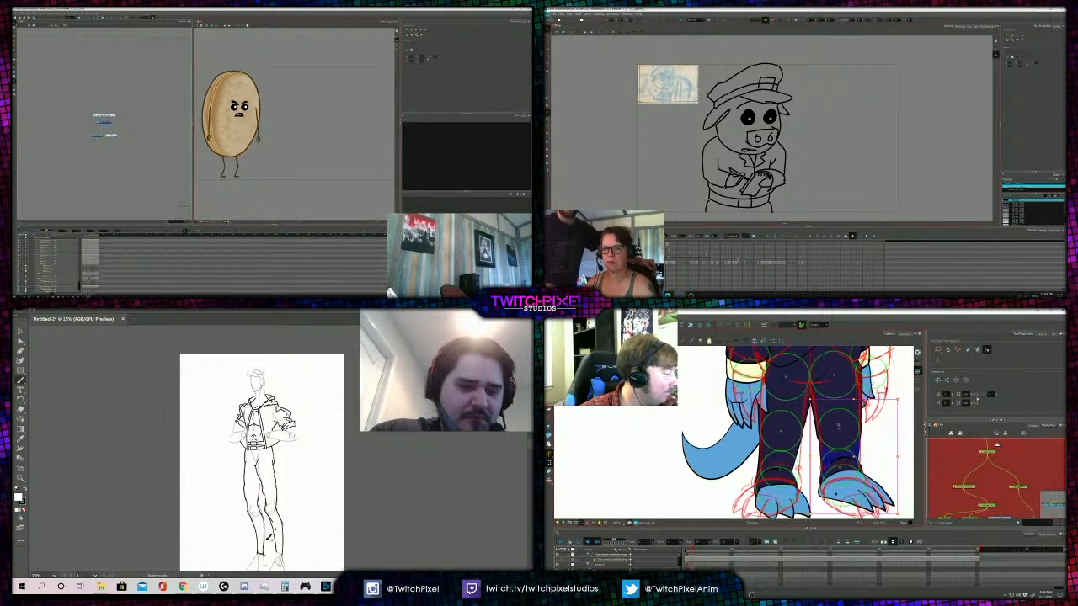
- Undo the last brush stroke beside the hooded figure and reselect the suited character's lower leg
click(554, 14)
drag(328, 446, 295, 489)
key(ctrl+z)
click(839, 463)
mouse_move(568, 68)
- Open the layout image export settings for the pig officer drawing and reframe the hooded figure's full body
alt+click(287, 472)
click(253, 449)
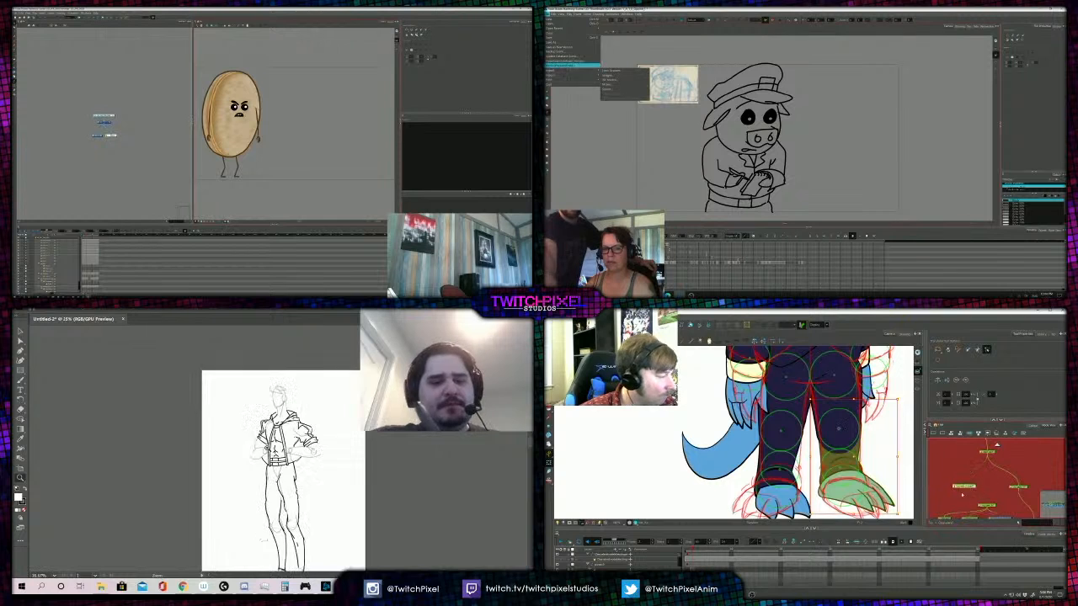
alt+click(302, 479)
click(275, 456)
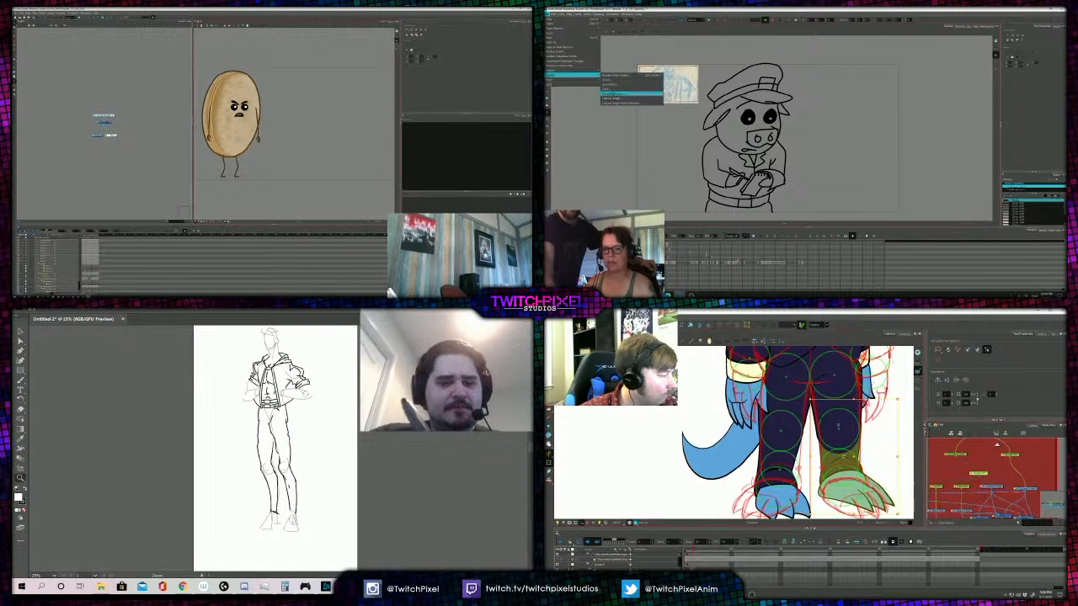
click(277, 407)
alt+click(291, 463)
click(613, 99)
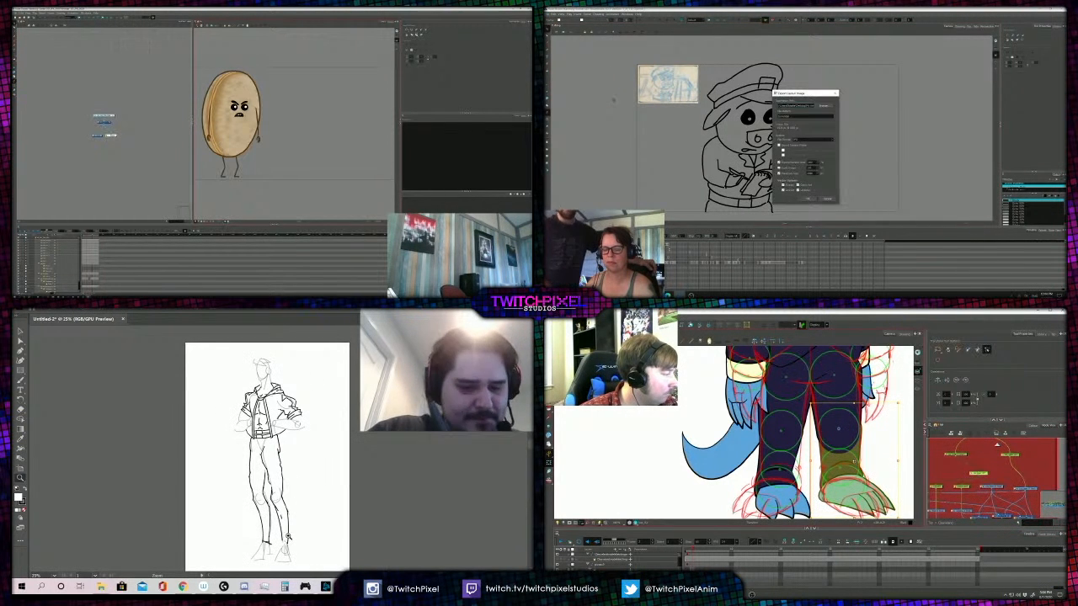
- Select the suited character's ankle piece and the foot below it
key(b)
click(961, 487)
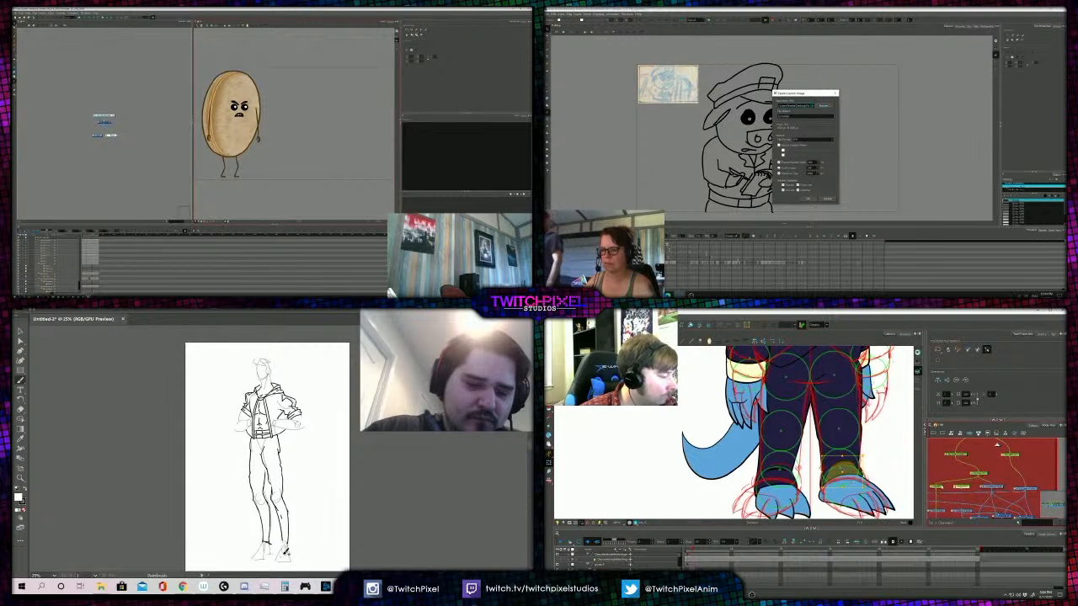
click(851, 483)
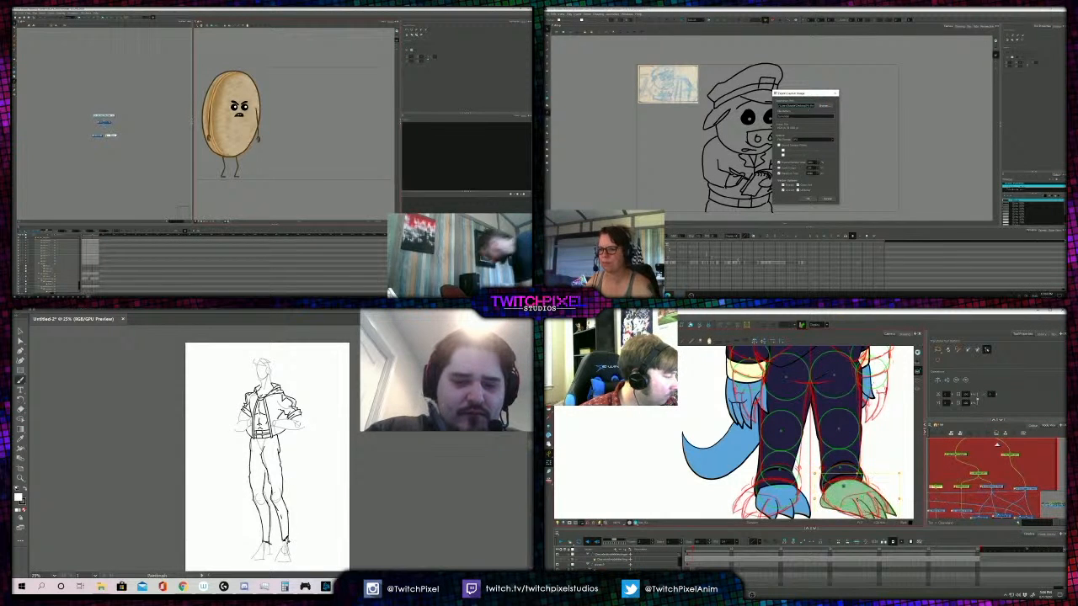
- Open the exported image's file name for editing and bring up the orange node group of the suited character's rig
double_click(799, 115)
drag(813, 353, 816, 465)
scroll(977, 481, down, 3)
drag(979, 482, 933, 481)
click(998, 475)
scroll(807, 370, down, 3)
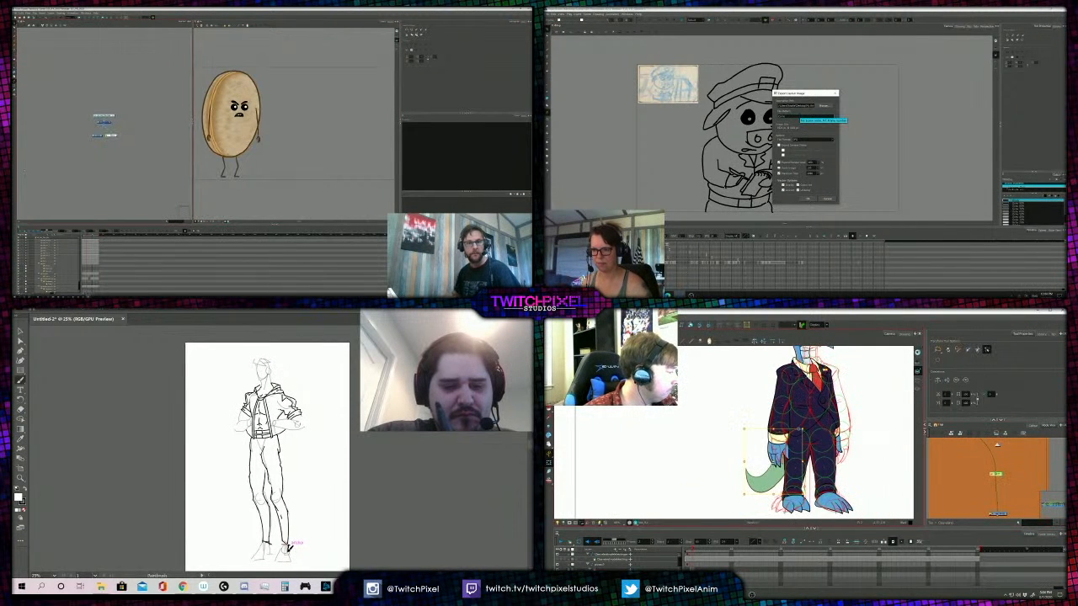
- Browse to the desktop for the layout image's destination folder
drag(773, 461, 791, 462)
scroll(896, 492, down, 3)
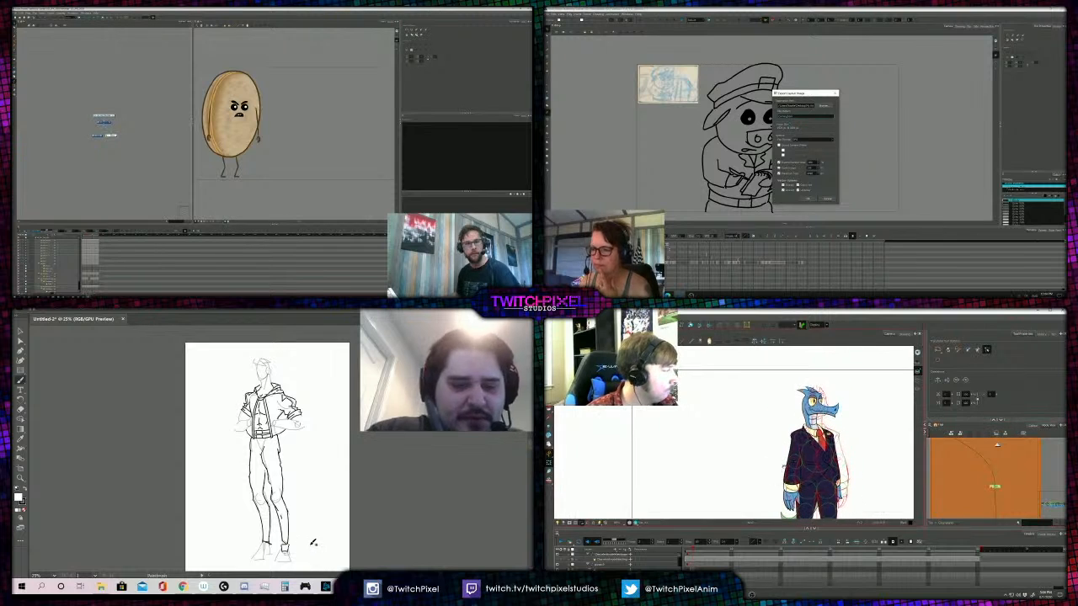
drag(925, 491, 937, 492)
scroll(992, 496, down, 3)
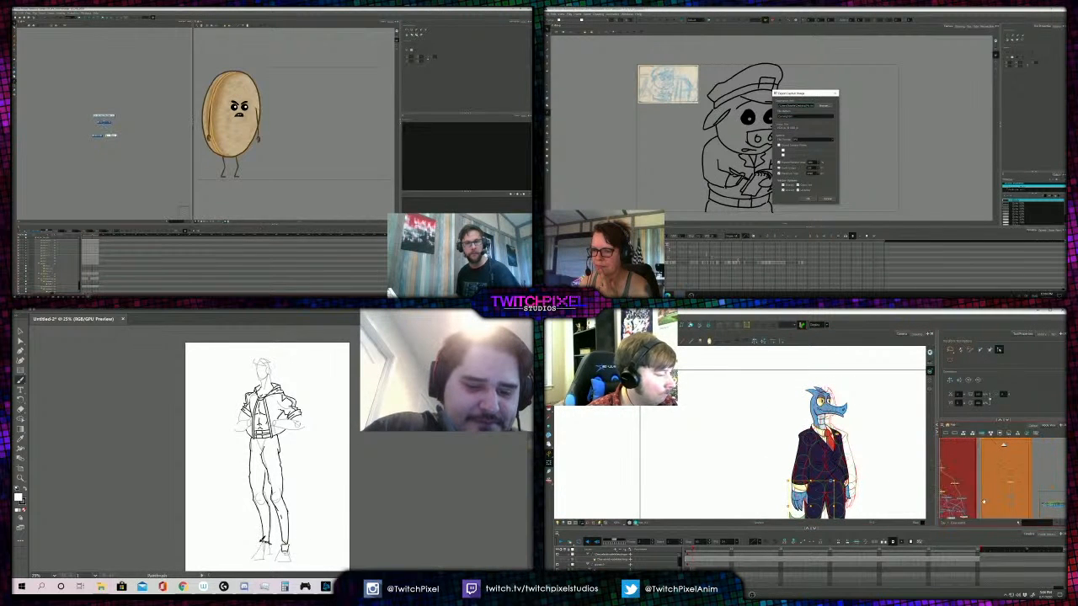
click(826, 106)
scroll(992, 495, up, 3)
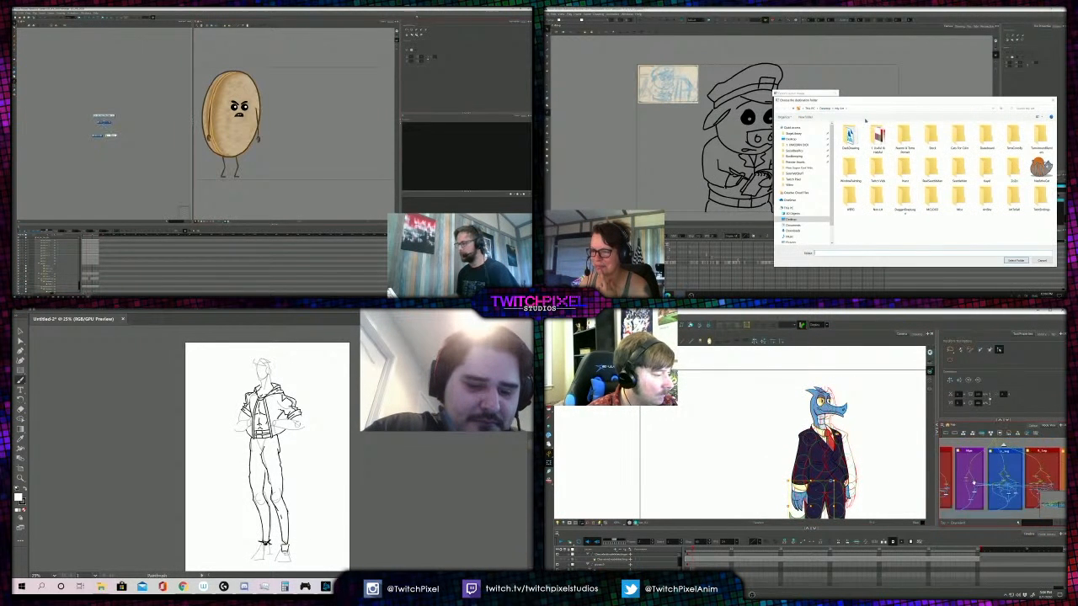
click(806, 139)
- Select the suited character's thigh pieces one after the other through their nodes in the red group
click(1025, 463)
drag(1057, 465, 985, 465)
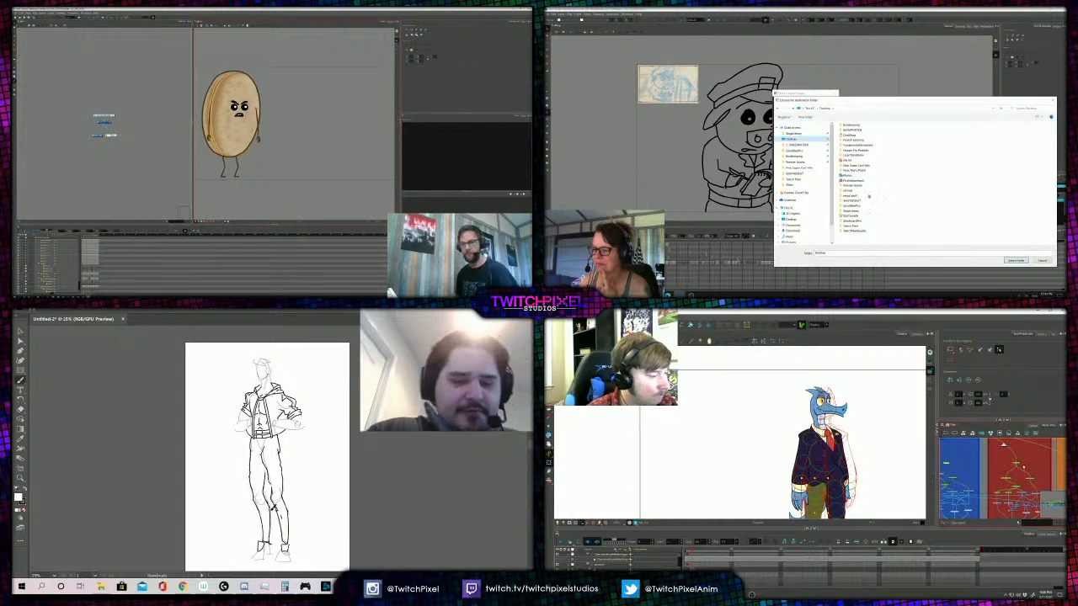
click(1003, 464)
right_click(306, 162)
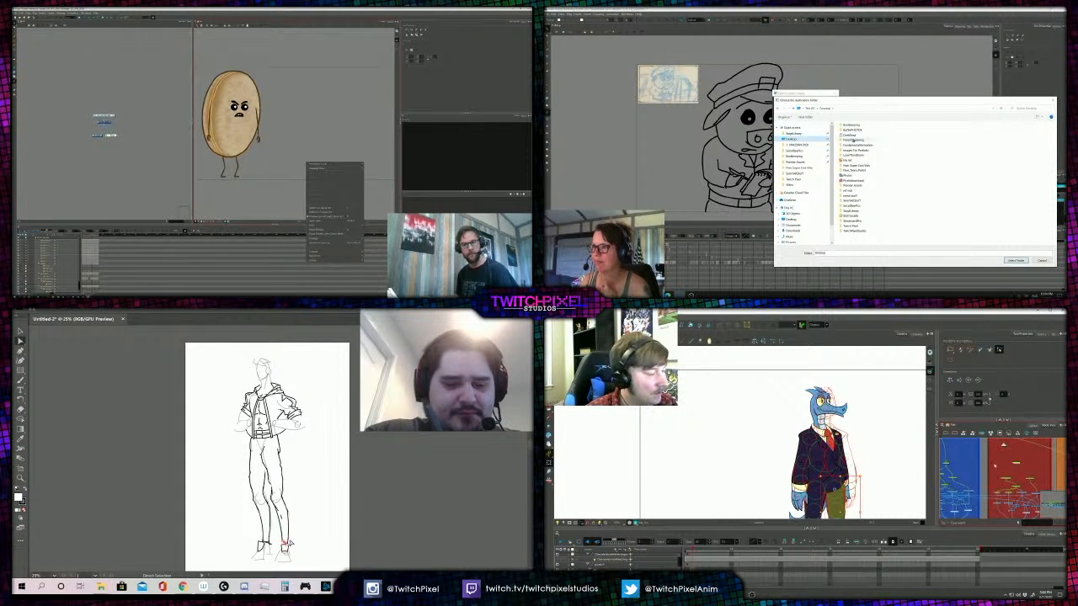
click(1002, 466)
- Reposition the end point of the inked leg line at the ankle and select the suit jacket's lower flap node
drag(952, 480, 1022, 490)
key(Escape)
scroll(1011, 482, up, 2)
drag(289, 540, 290, 542)
click(1013, 478)
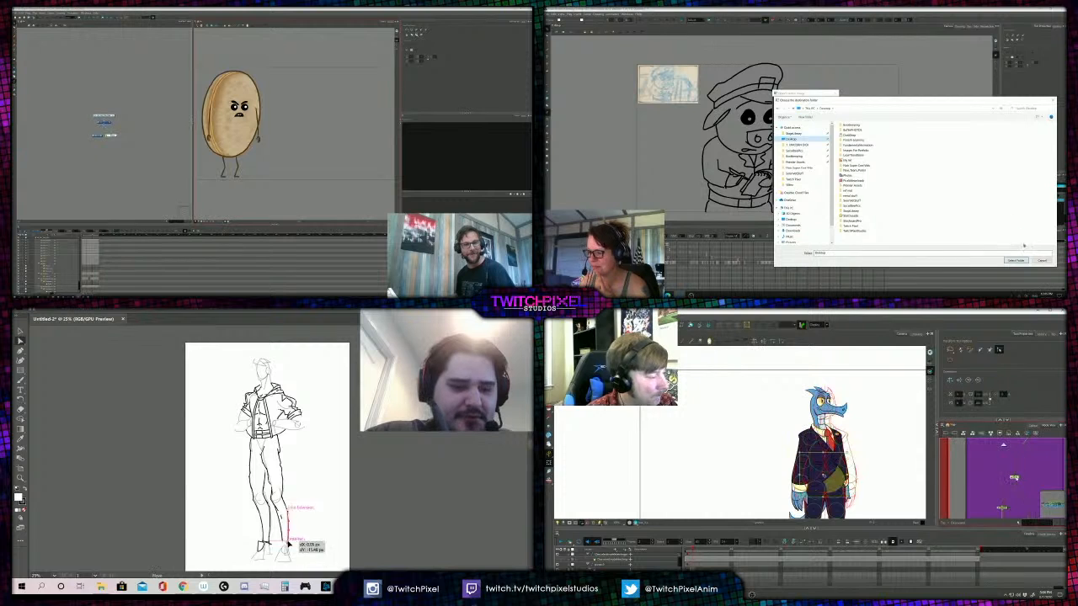
- Choose the pinned project folder as the destination and export the pig officer's layout image
scroll(801, 484, up, 2)
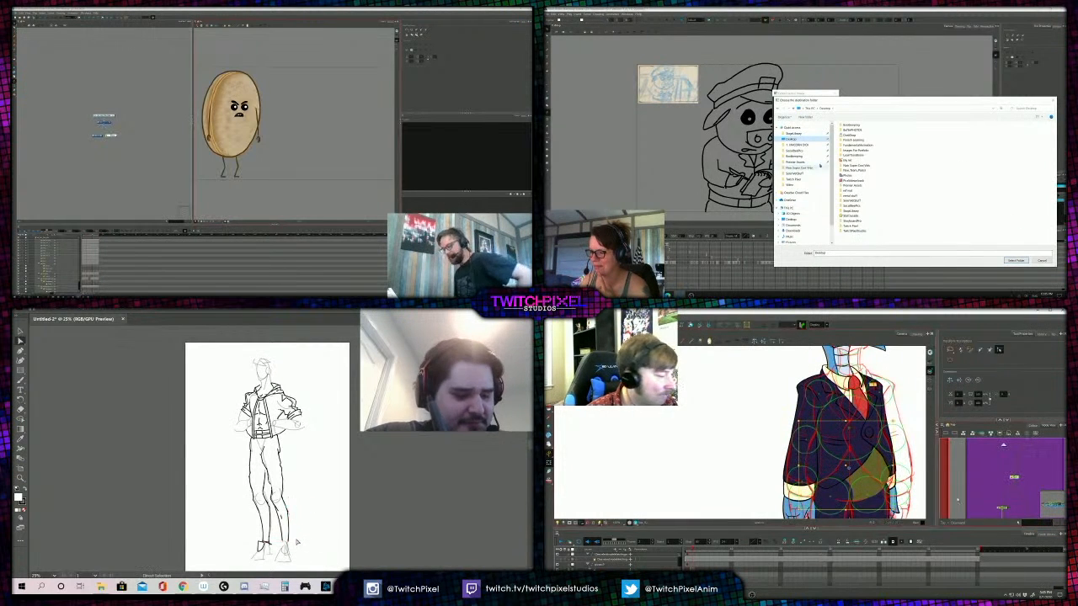
click(798, 145)
key(b)
click(1002, 508)
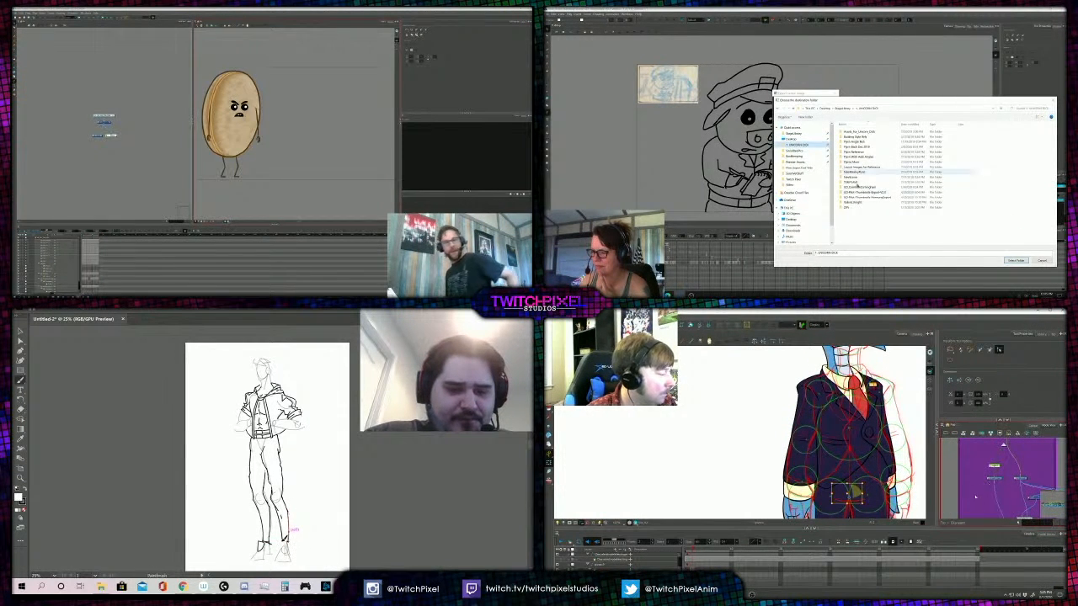
drag(958, 499, 991, 485)
click(1015, 260)
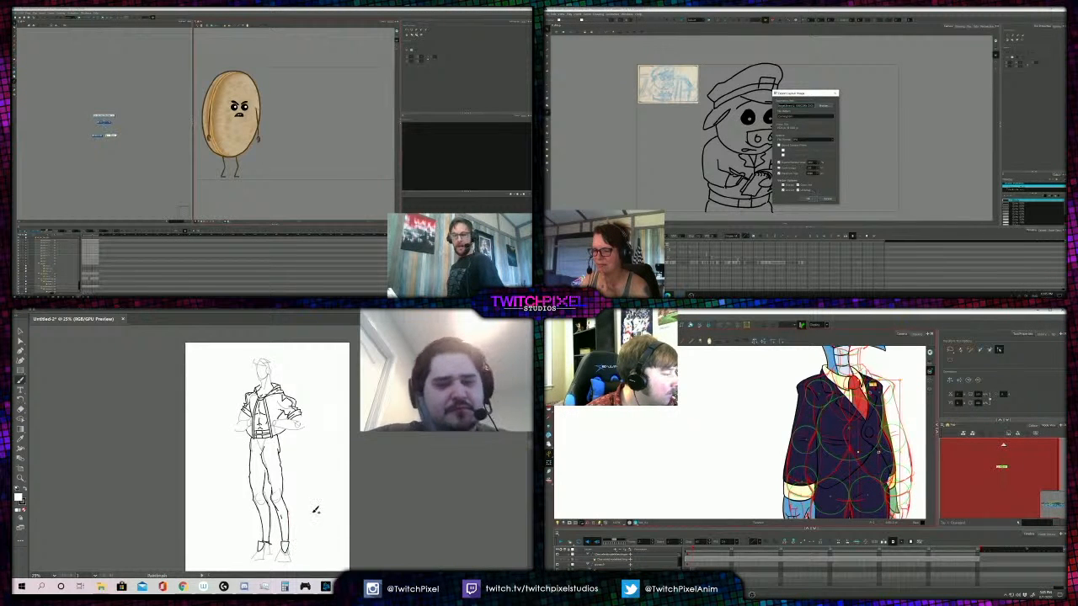
drag(881, 451, 889, 451)
click(808, 199)
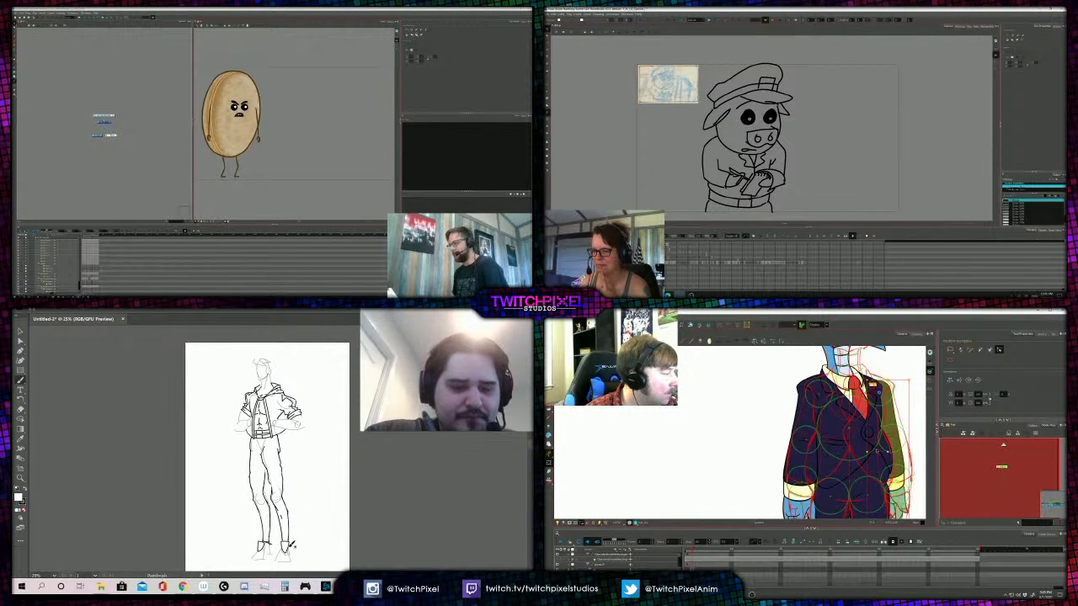
- Select the suited character's lower sleeve and switch the storyboard artist's window to the landscape scene drawn in blue lines
drag(857, 516, 881, 488)
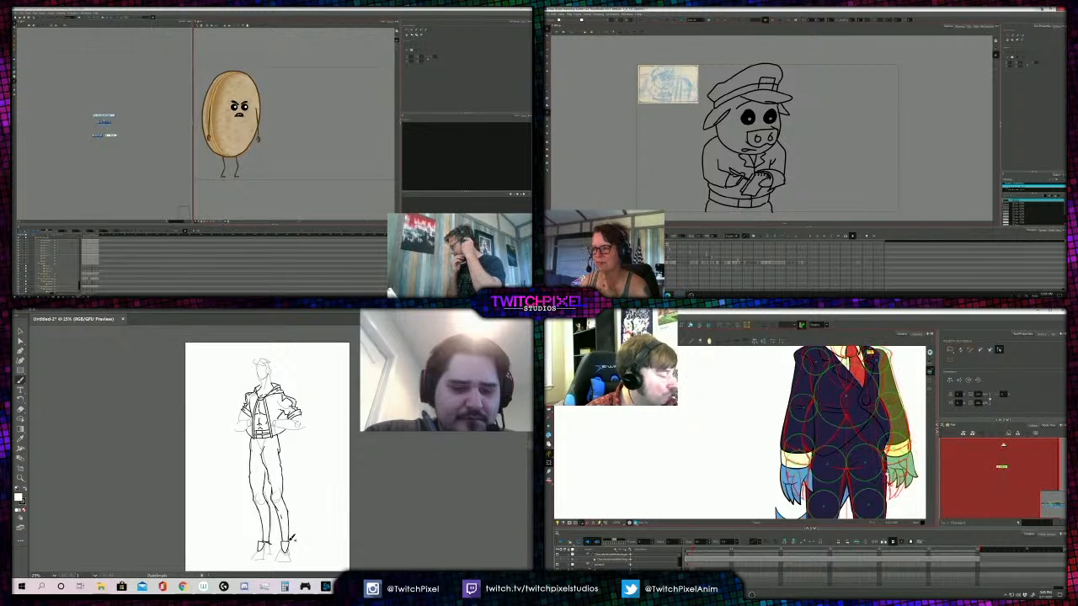
mouse_move(898, 426)
mouse_down()
mouse_move(871, 454)
mouse_move(872, 470)
mouse_up()
click(1042, 9)
click(860, 455)
click(698, 76)
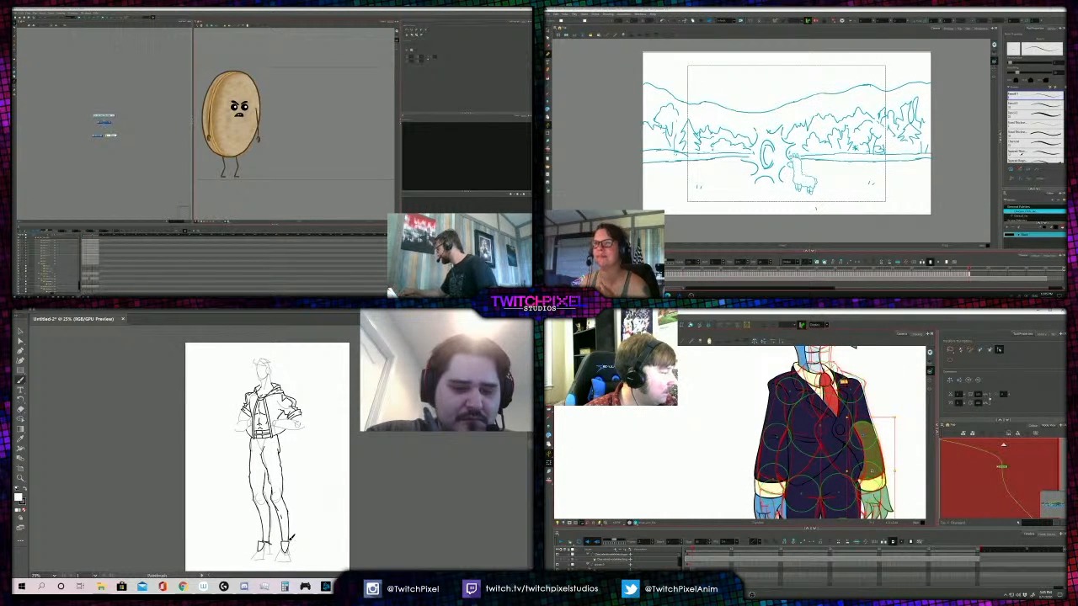
- Select the elbow crease lines on the suited character's sleeve
scroll(867, 470, up, 3)
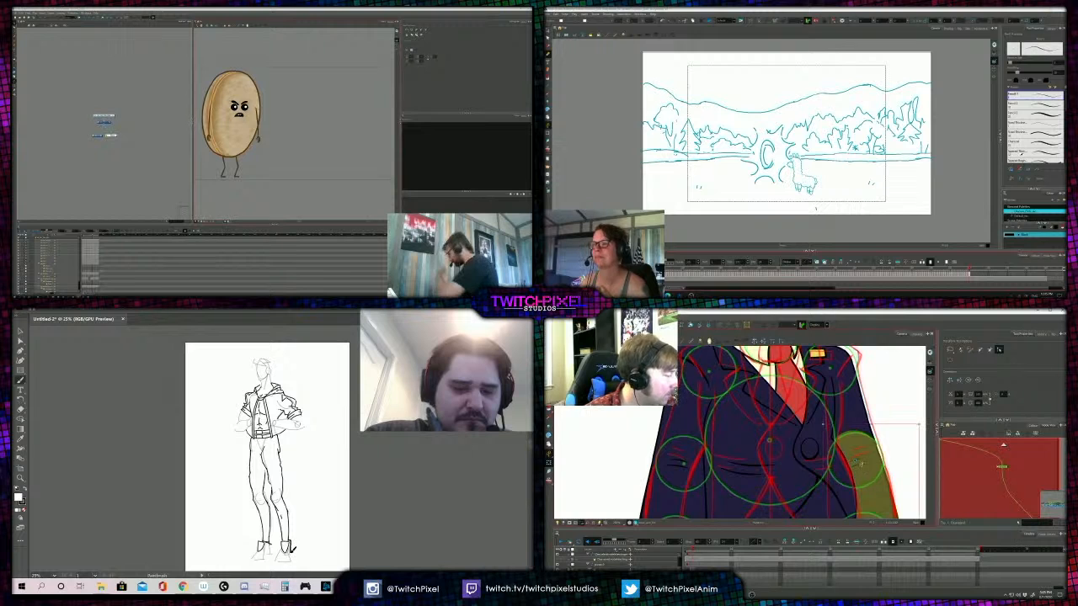
click(858, 461)
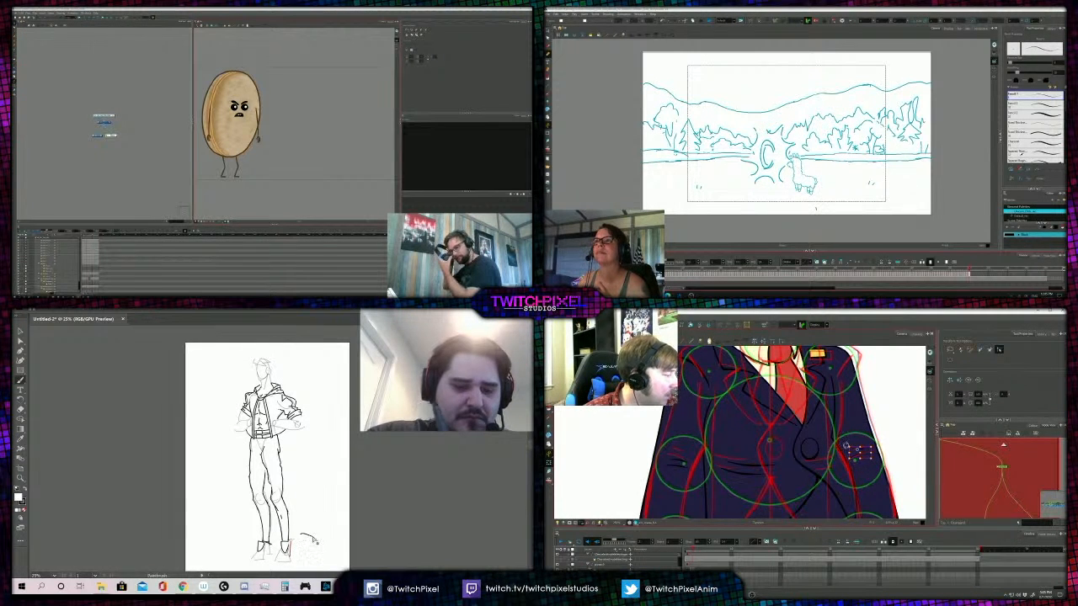
drag(845, 449, 857, 409)
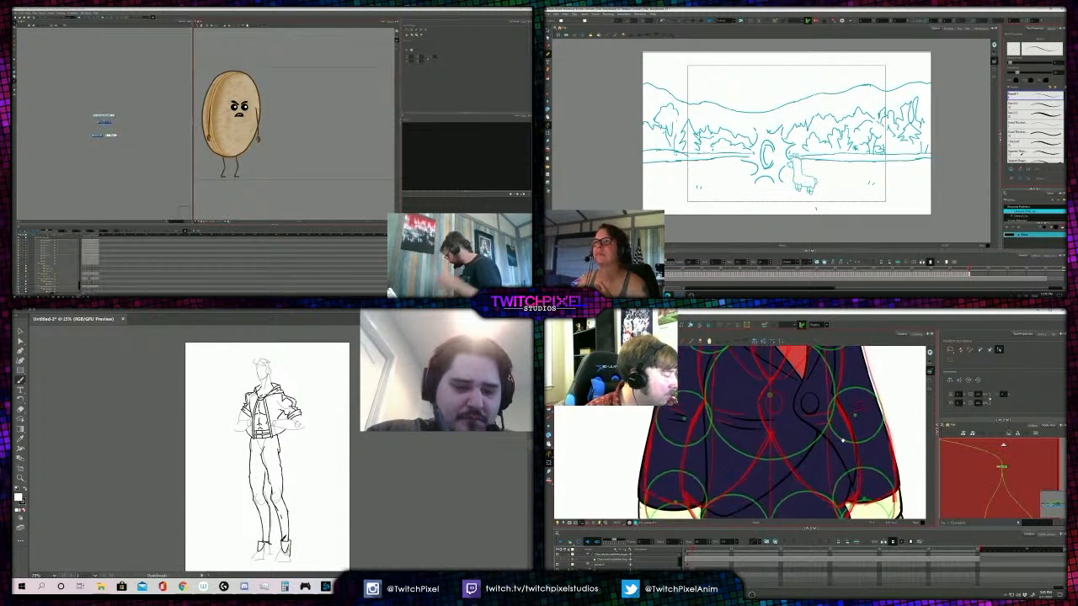
scroll(856, 421, down, 2)
- Select the suited character's shirt cuff and all the inked lines of the hooded figure
click(860, 446)
drag(863, 473, 857, 448)
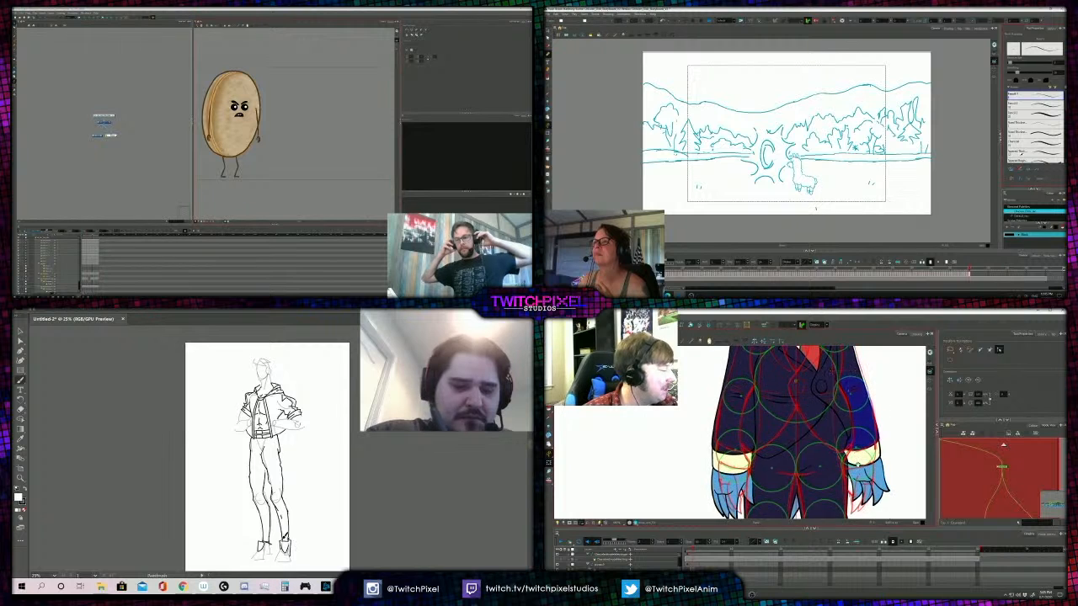
scroll(856, 448, up, 2)
click(858, 436)
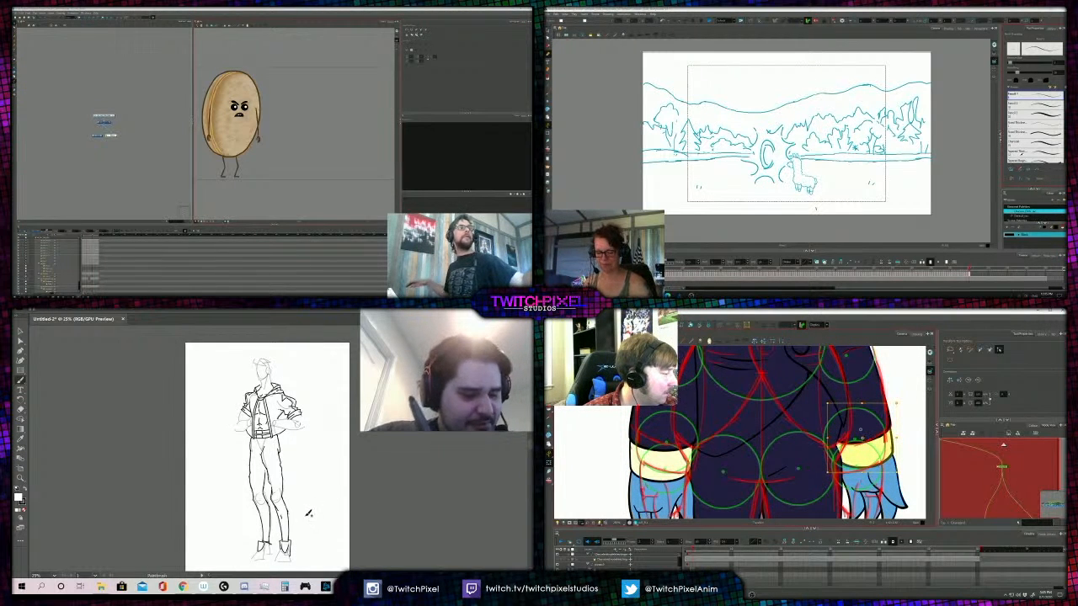
drag(313, 553, 229, 362)
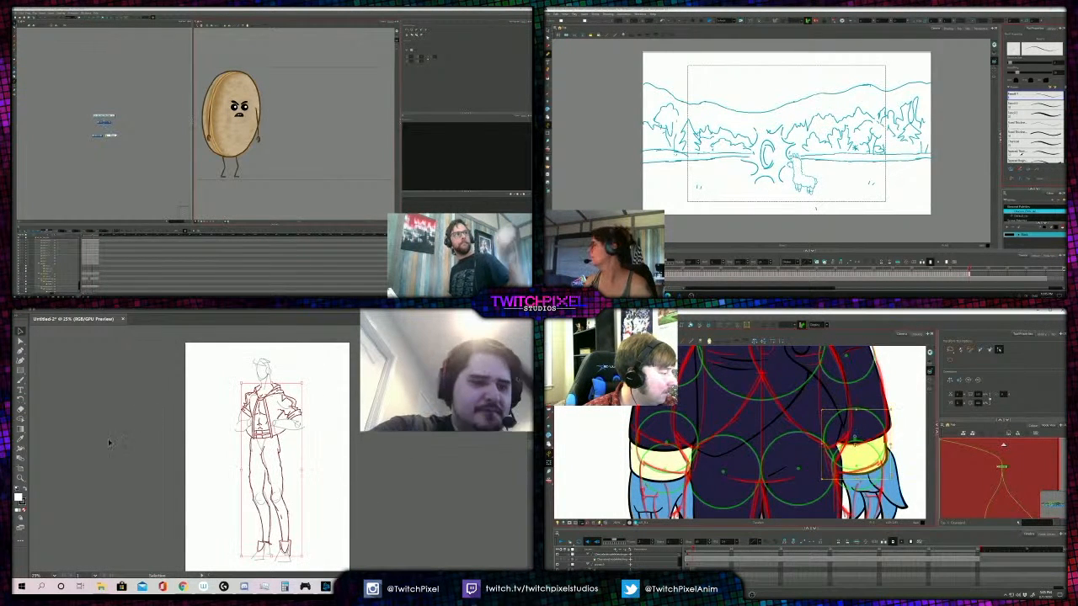
- Activate the stroke colour of the hooded figure's lines, deselect them, and shift the suited character's shirt cuff slightly upward
click(23, 503)
drag(856, 448, 855, 441)
click(215, 506)
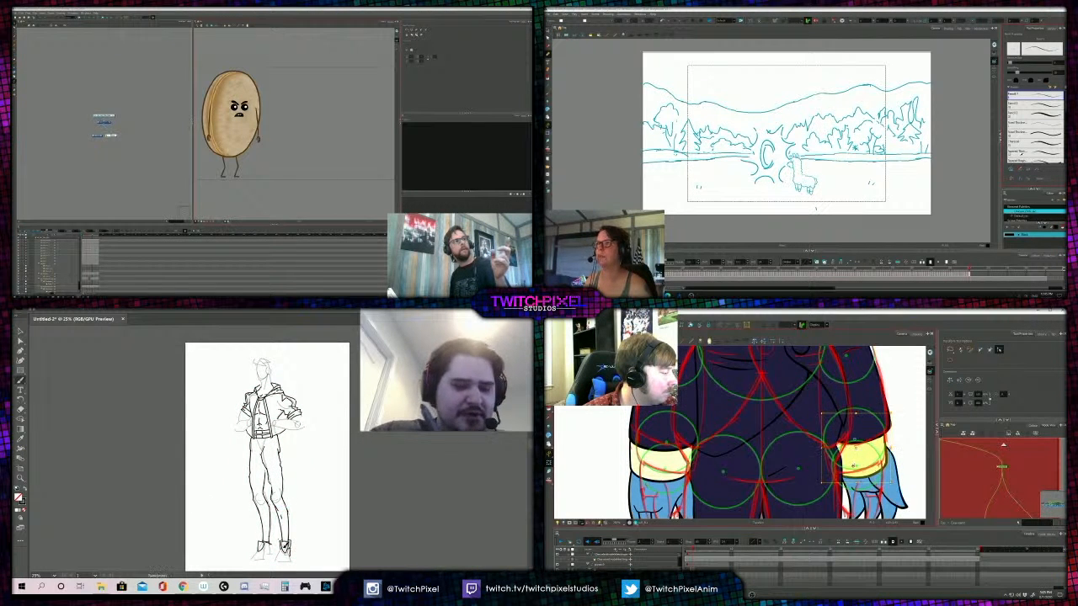
drag(854, 466, 859, 459)
- Undo the last three changes and nudge the suited character's selected hand up and to the right
key(ctrl+z)
key(ctrl+z)
key(ctrl+z)
key(ctrl+z)
key(ctrl+z)
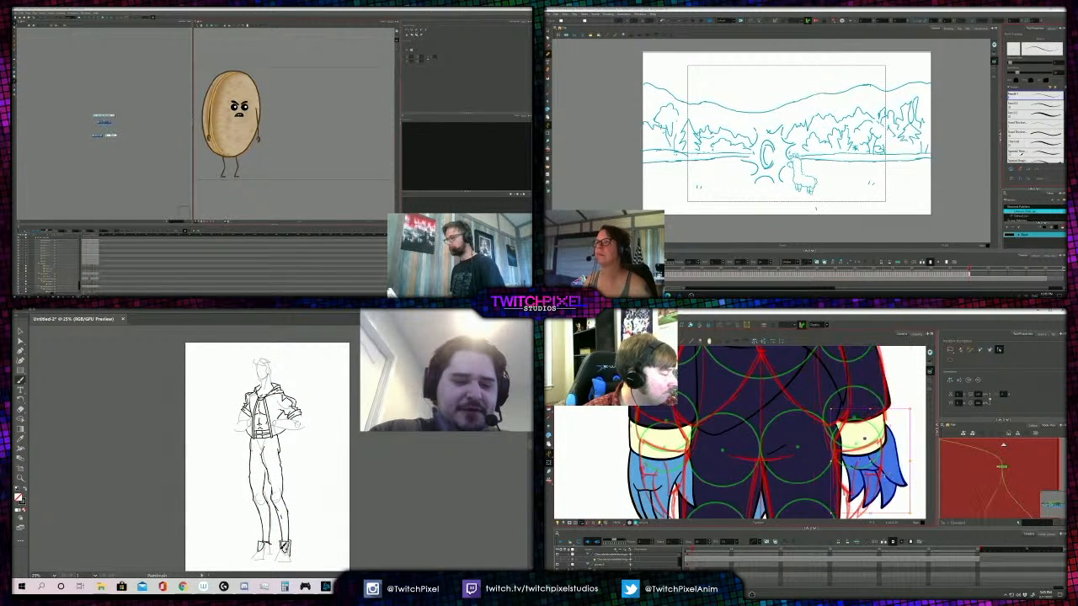
key(Up)
key(Right)
key(Up)
- Ink the sole of the hooded figure's front shoe and adjust the suited character's whole arm at the shoulder
drag(279, 553, 294, 557)
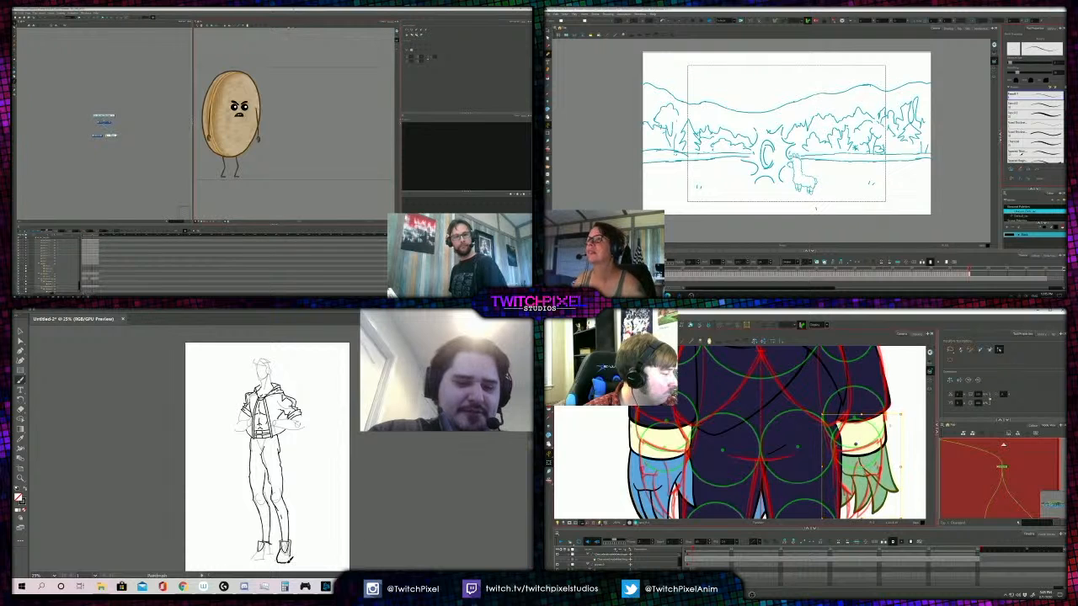
drag(819, 413, 872, 411)
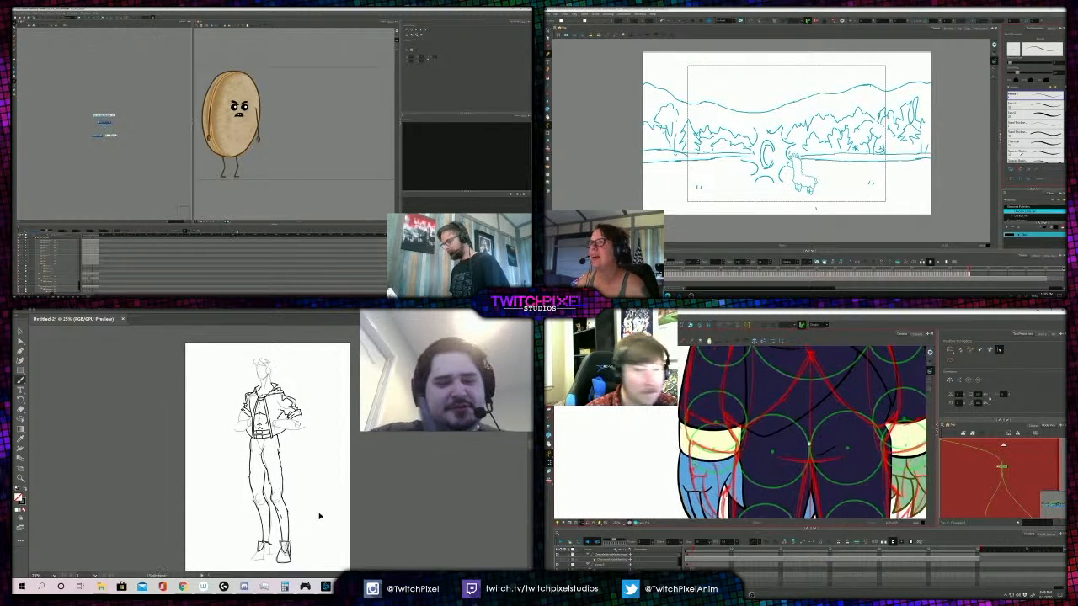
scroll(855, 429, down, 2)
drag(819, 354, 790, 431)
click(801, 448)
key(b)
scroll(790, 431, down, 2)
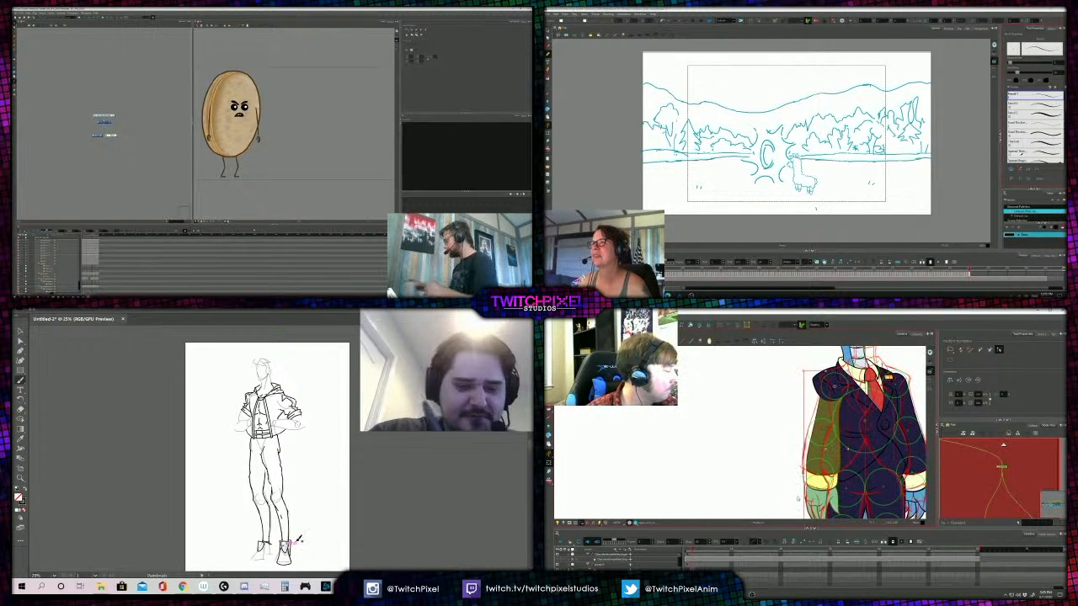
drag(798, 371, 800, 369)
- Select the suited character's lower sleeve with its cuff and hand, and move it slightly downward
click(813, 452)
key(b)
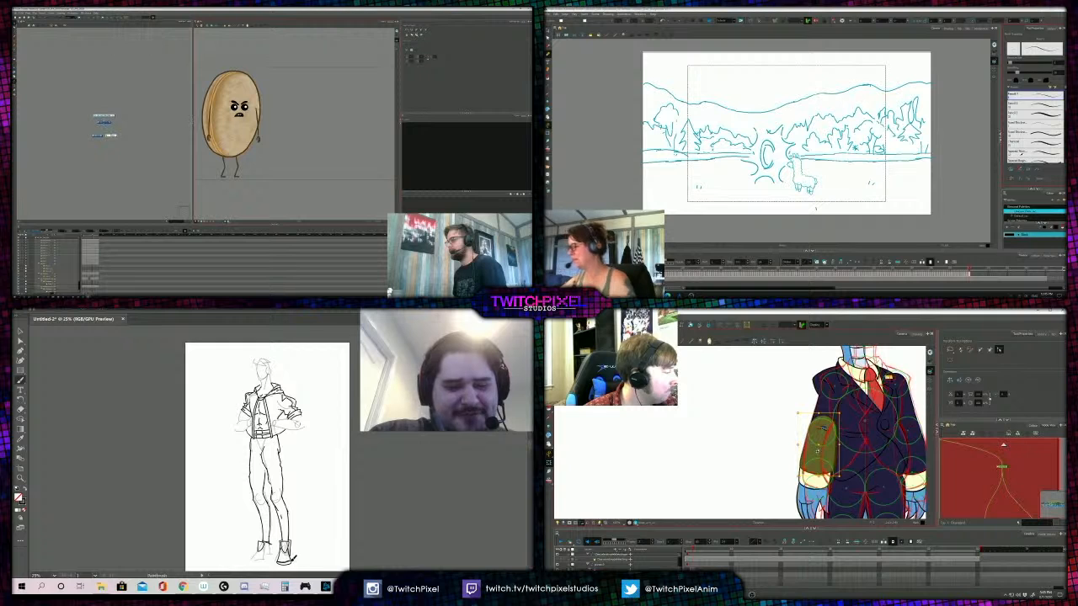
key(b)
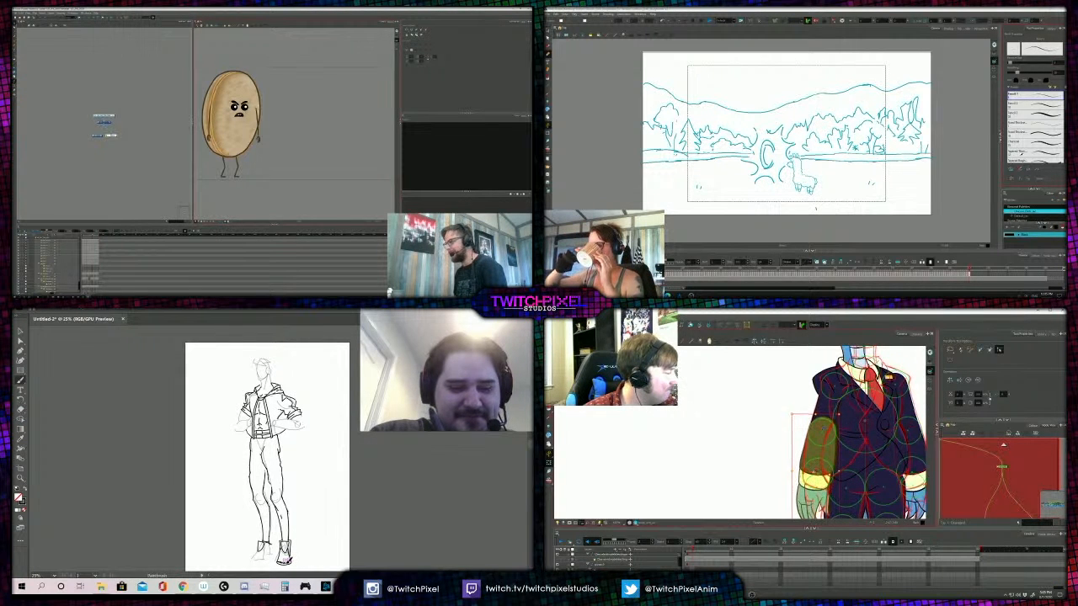
drag(815, 470, 815, 476)
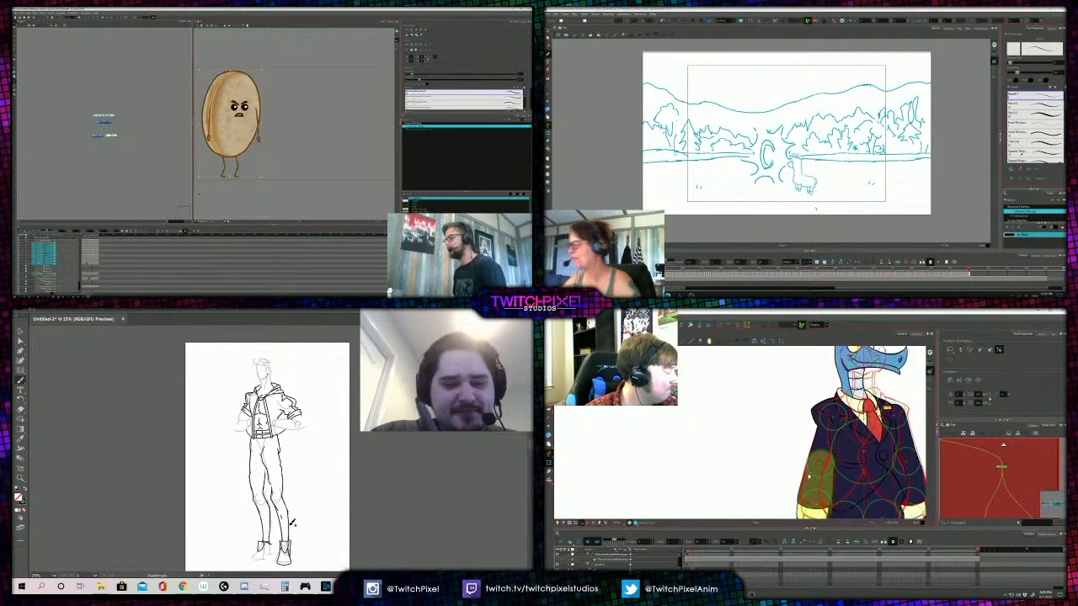
scroll(808, 468, up, 4)
click(775, 443)
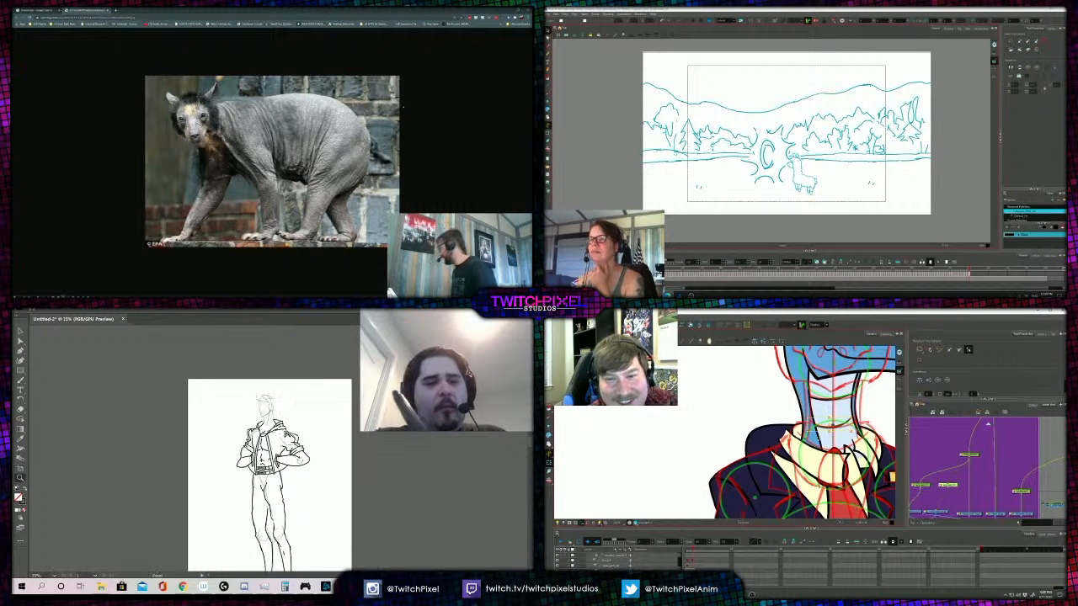
- Ink the first facial features on the hooded figure's head and close the enlarged bear photo
click(280, 456)
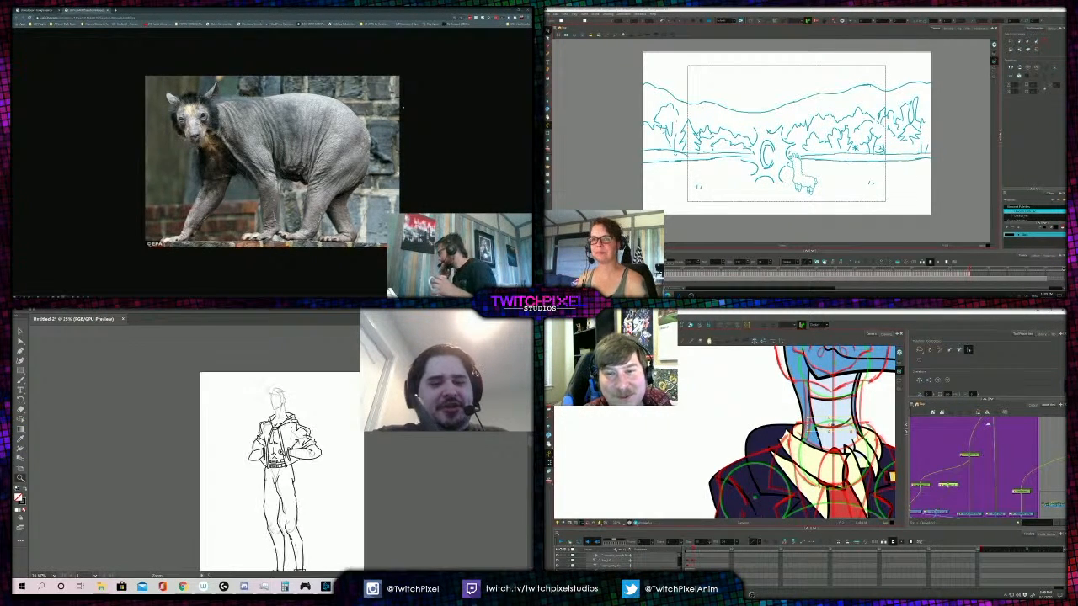
click(285, 429)
click(270, 410)
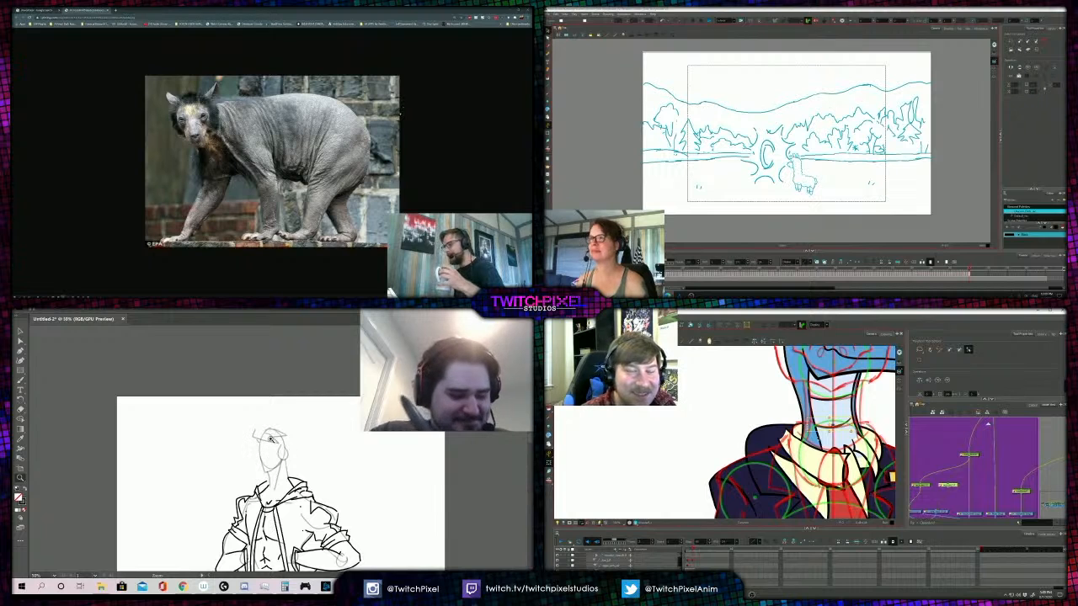
key(b)
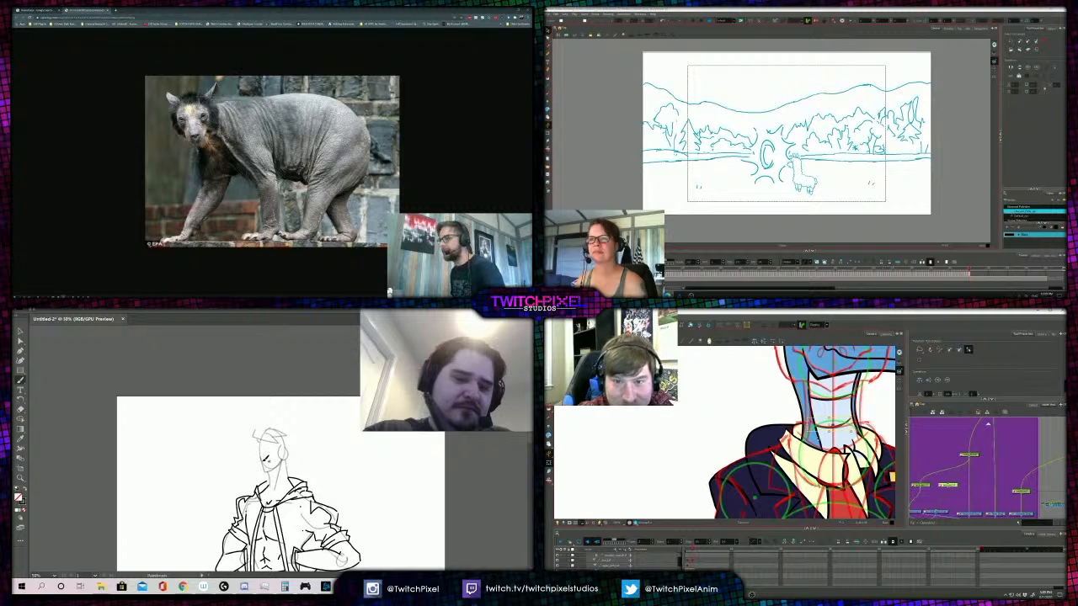
click(107, 10)
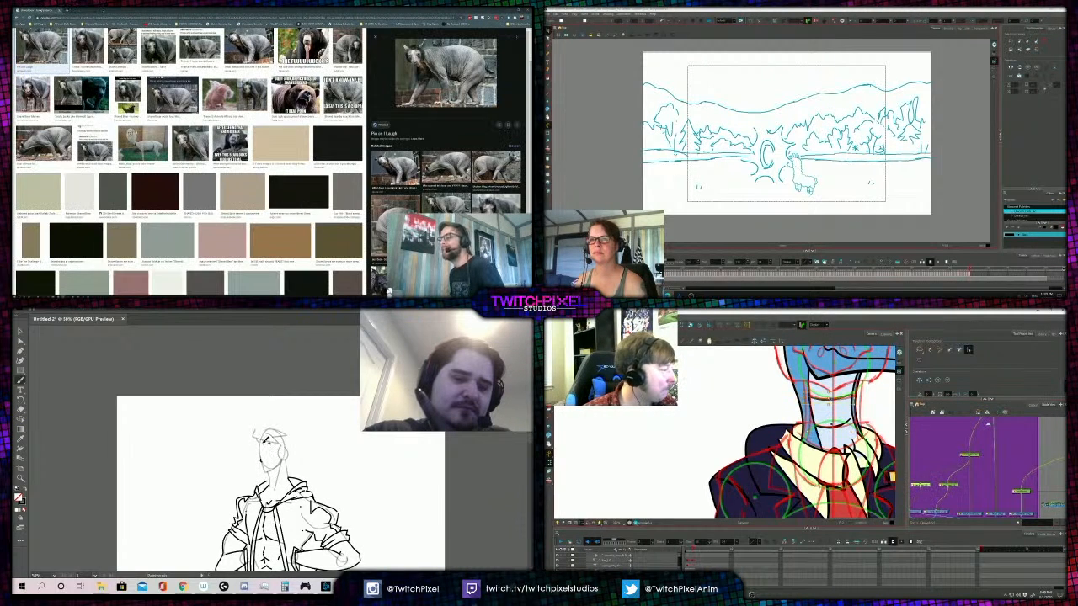
drag(262, 462, 269, 461)
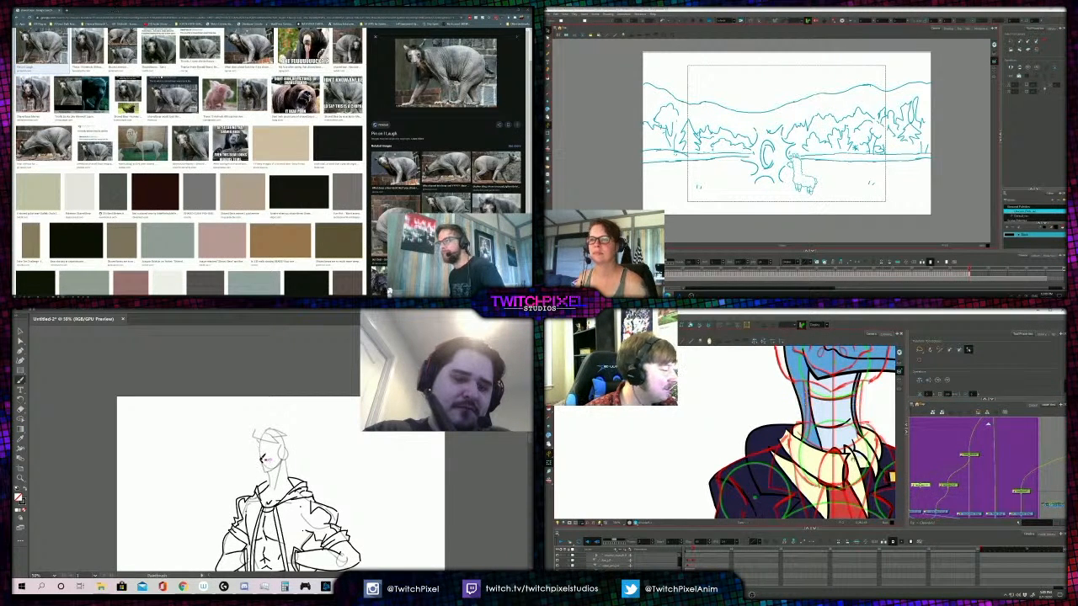
- Return from the image search to the potato character's scene and open the dialog for creating a new scene
click(503, 10)
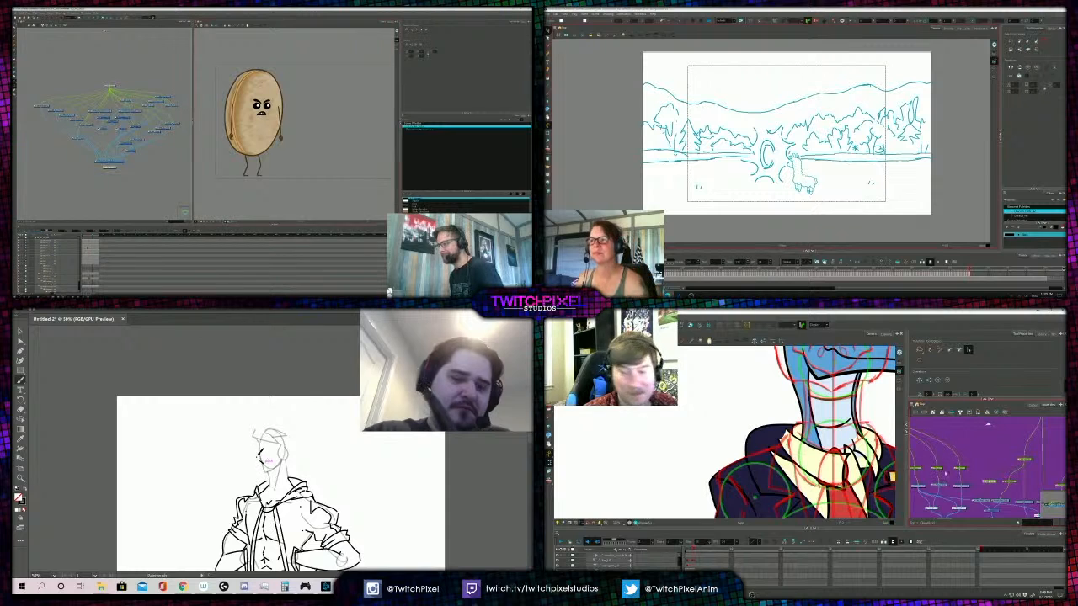
click(16, 13)
click(25, 26)
- Reposition the crest feathers on top and at the back of the blue bird's head
scroll(804, 422, down, 2)
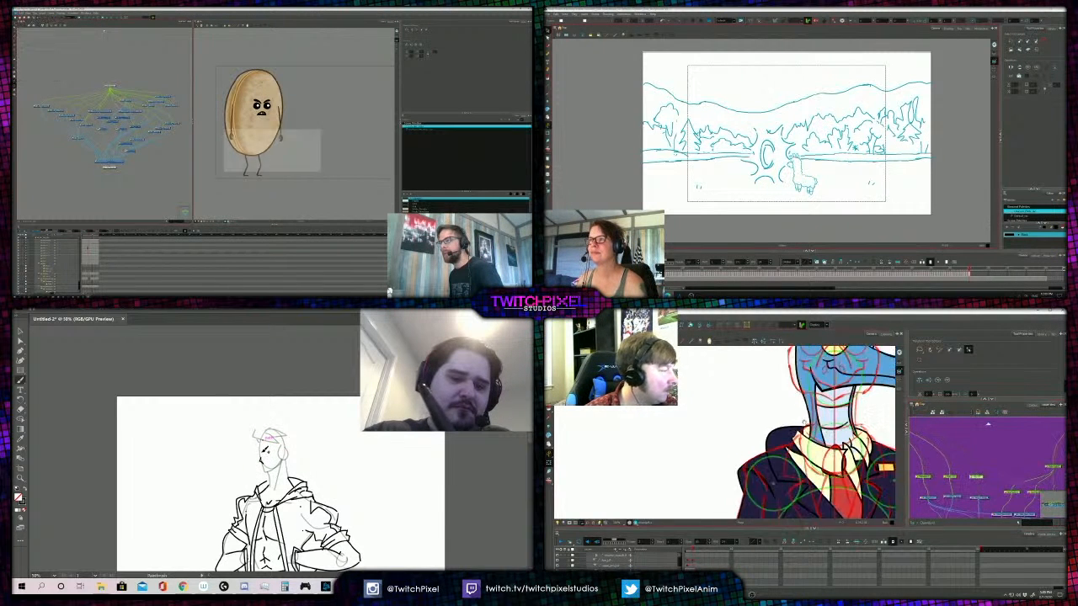
drag(805, 423, 812, 529)
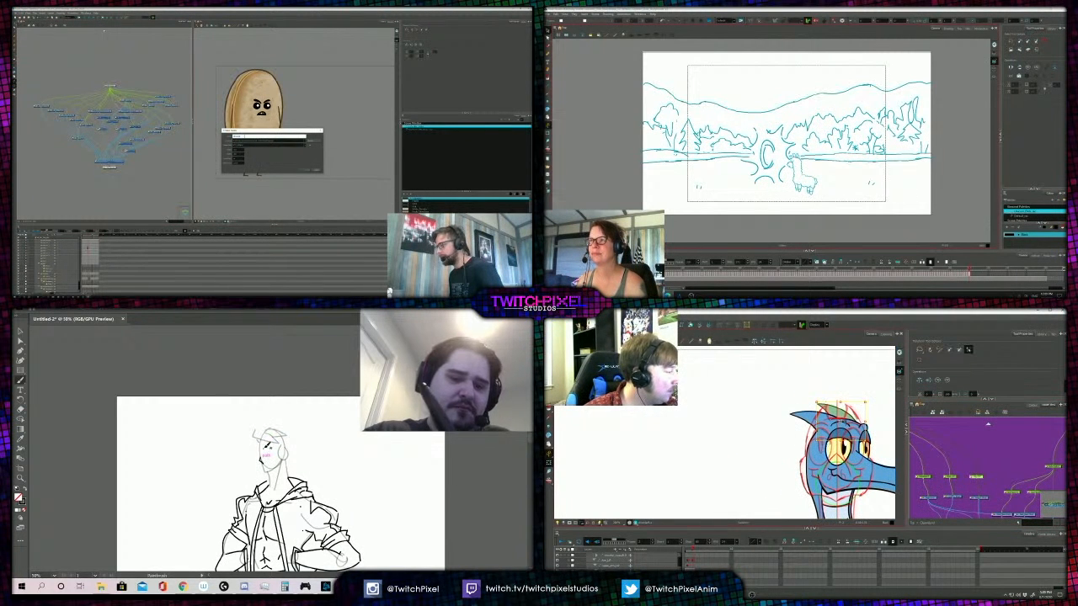
drag(840, 421, 846, 422)
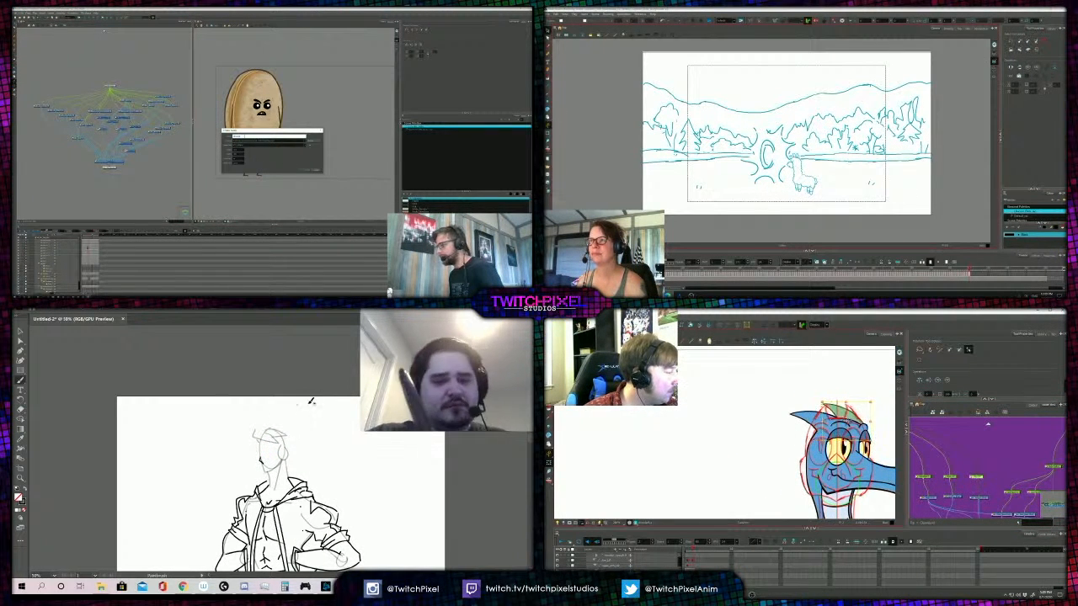
click(950, 478)
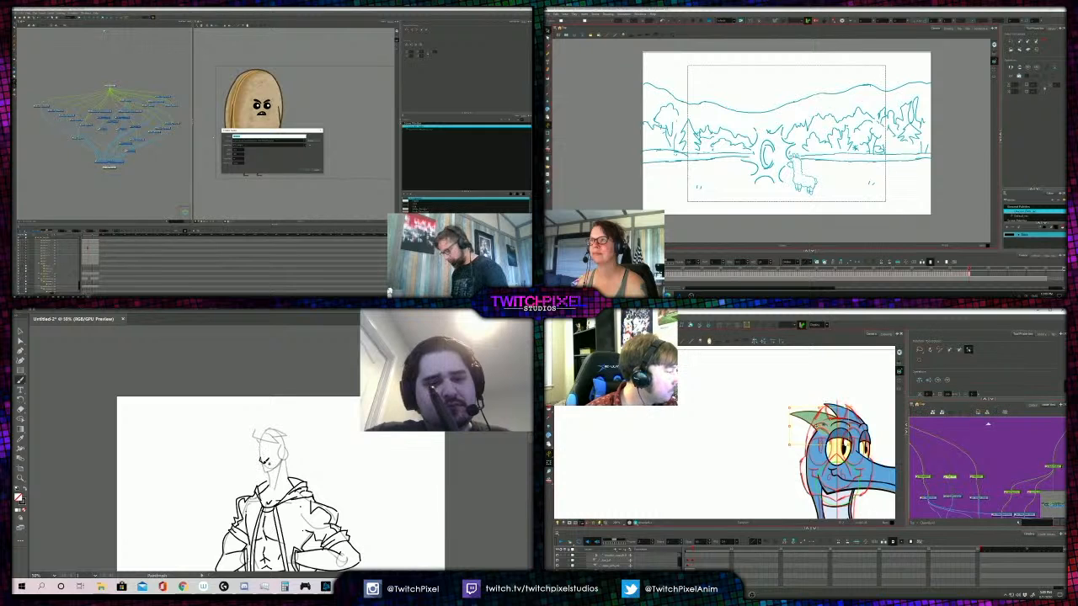
drag(814, 420, 810, 418)
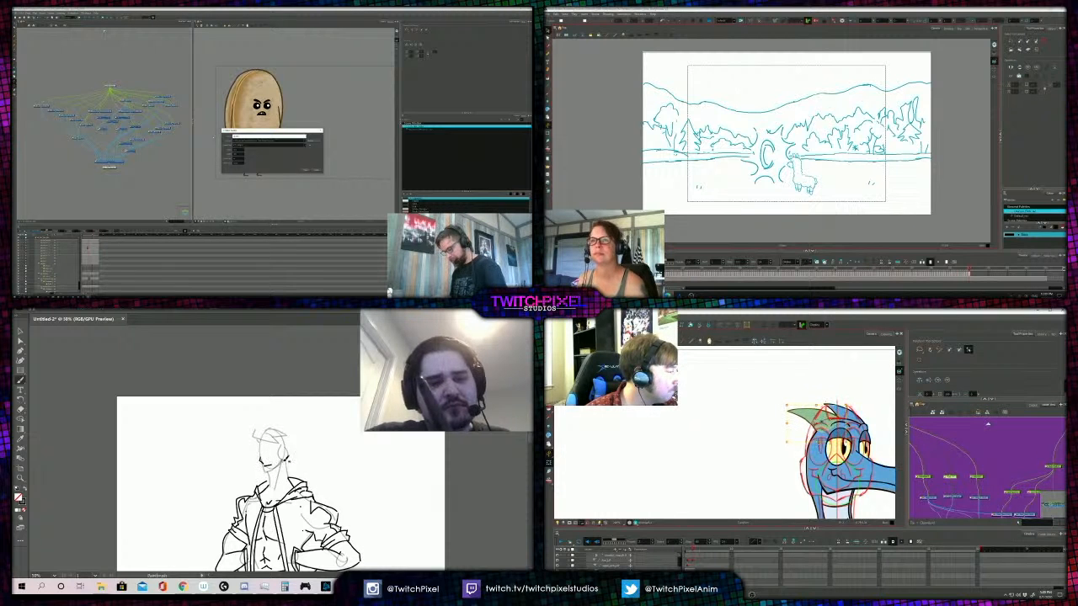
click(977, 477)
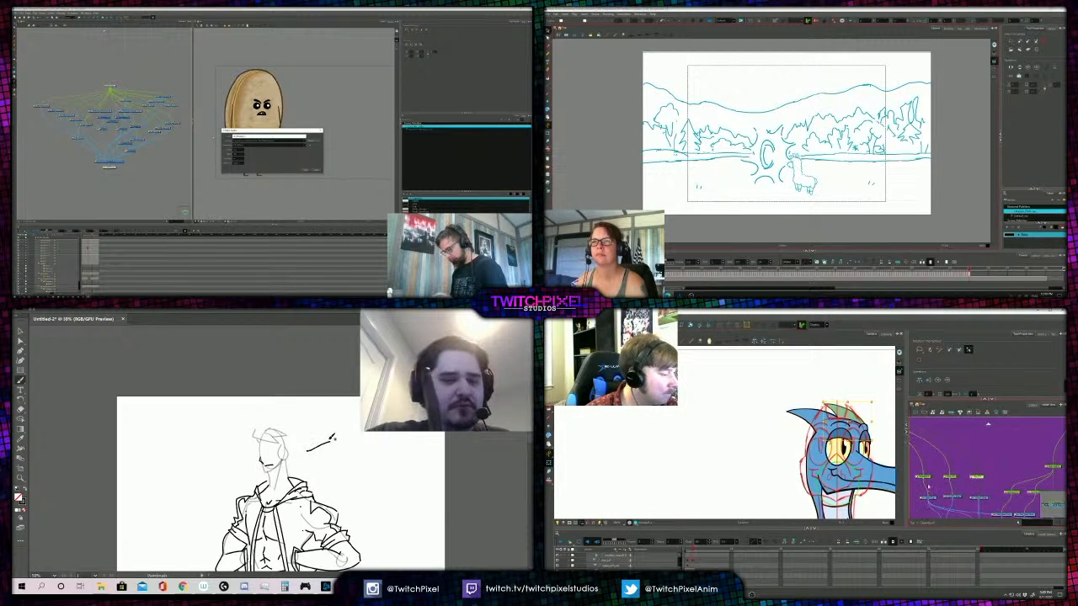
- Select the blue bird's head, nudge it to the right, and select its beak
drag(950, 497, 959, 495)
click(932, 474)
drag(845, 517, 845, 506)
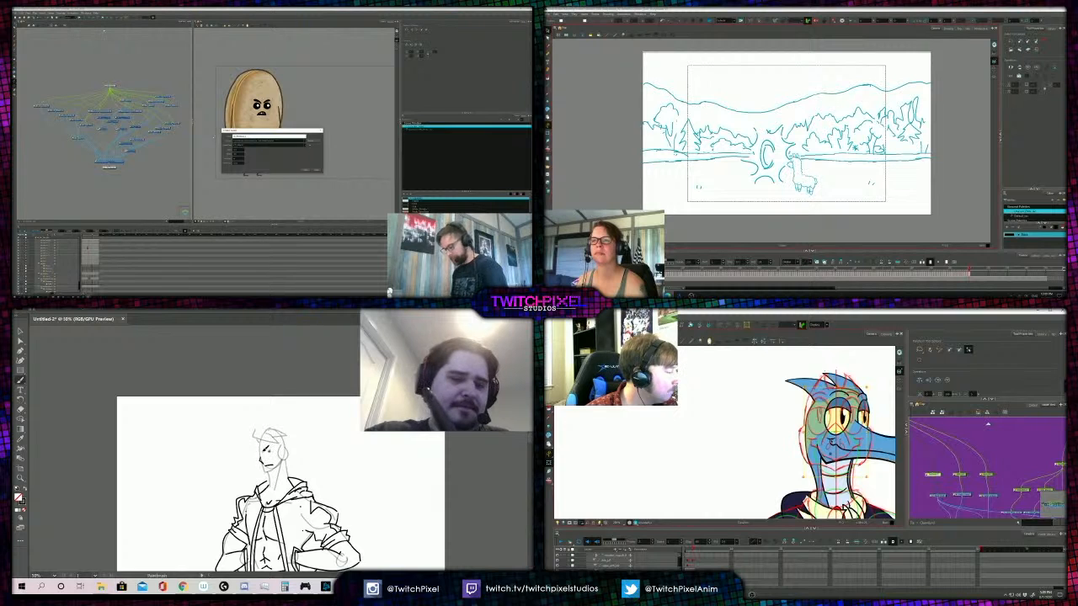
key(Right)
key(Right)
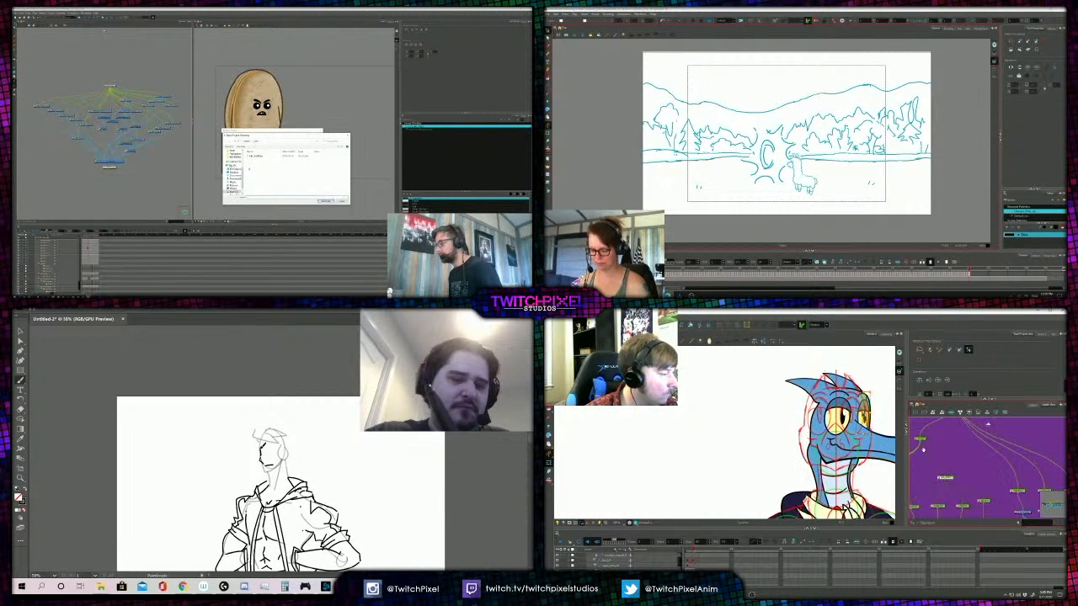
click(962, 492)
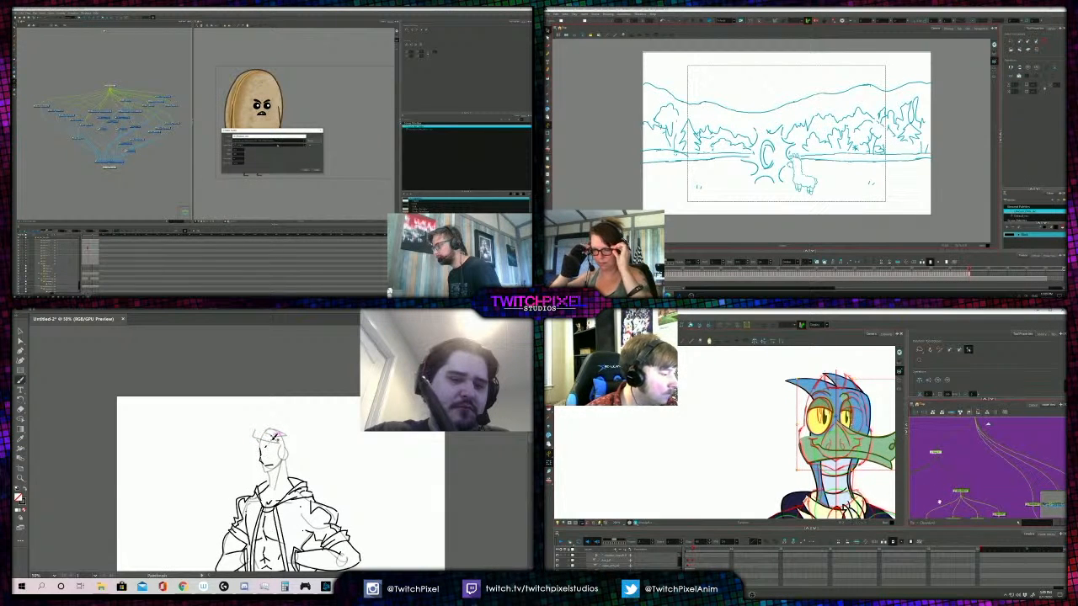
scroll(982, 476, down, 3)
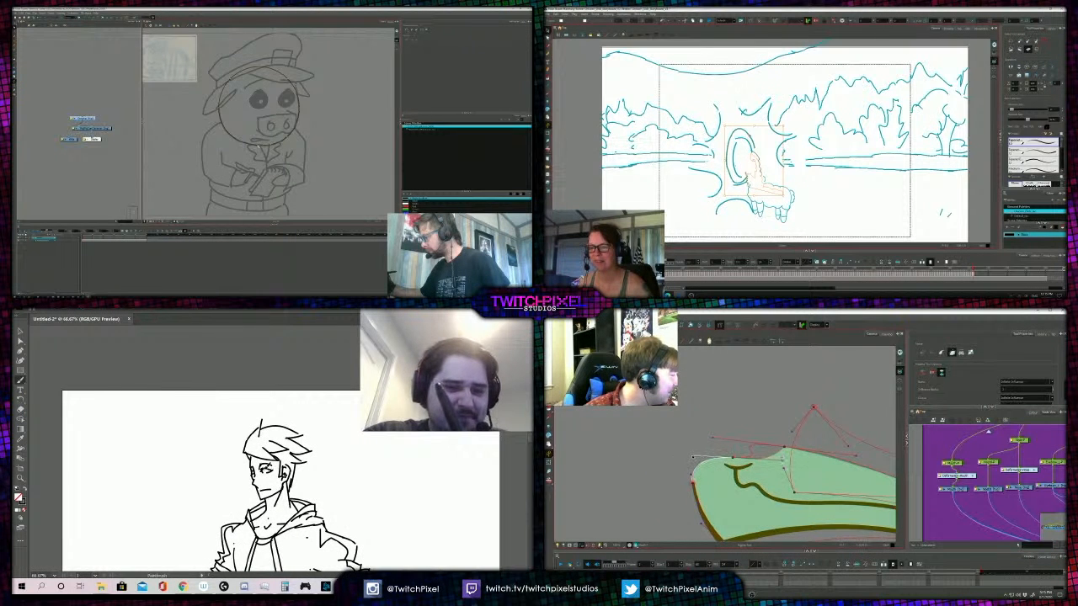
- Lengthen the curve handle at the hump on the green beak's upper edge and deselect the llama sketch
key(z)
alt+click(285, 437)
alt+click(285, 436)
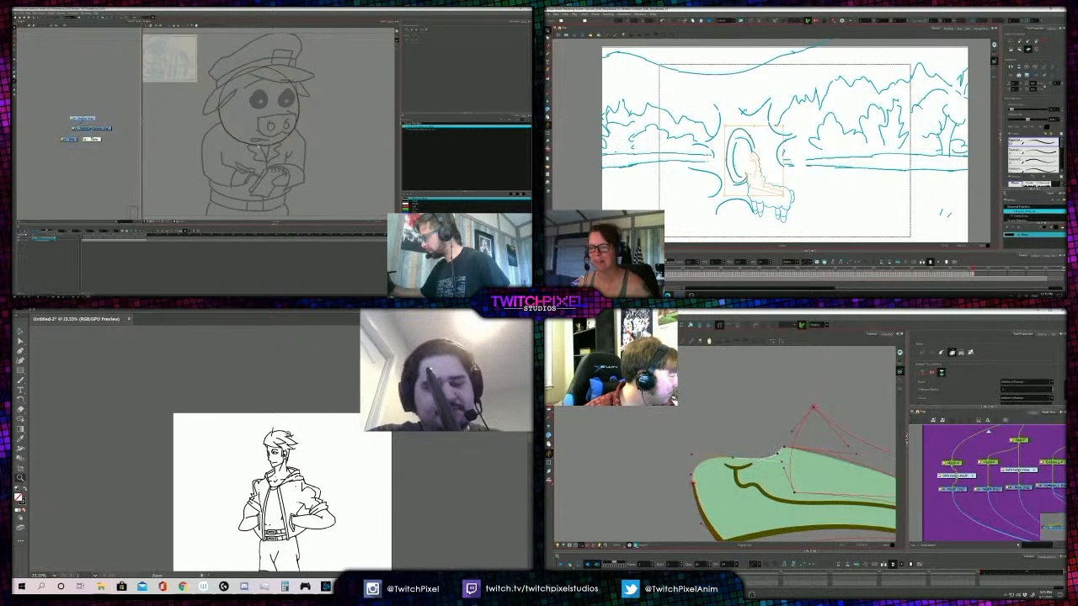
click(275, 451)
click(275, 451)
click(275, 451)
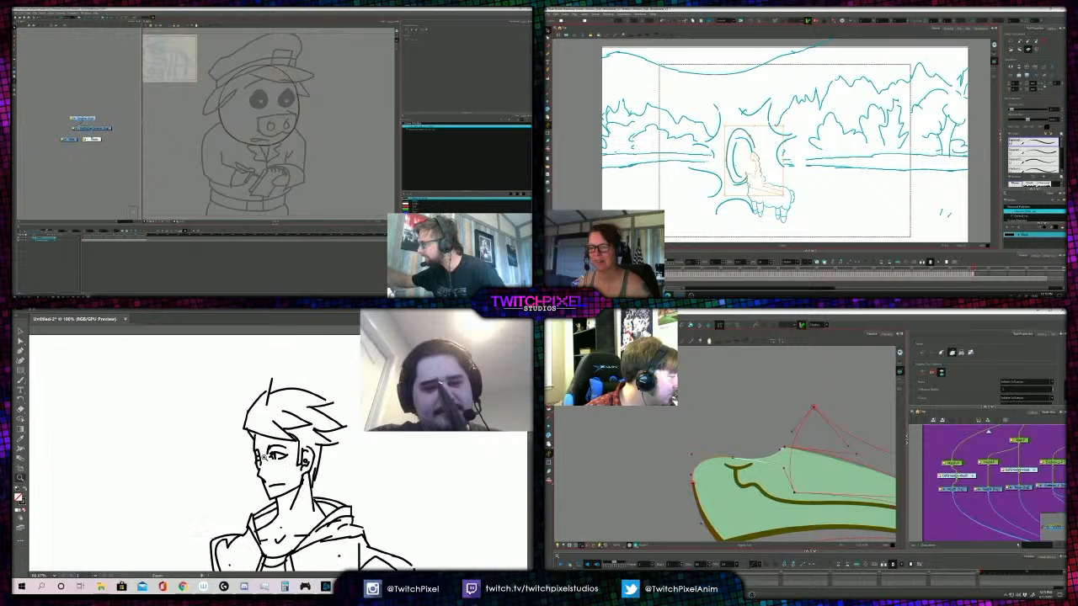
key(a)
drag(794, 447, 817, 457)
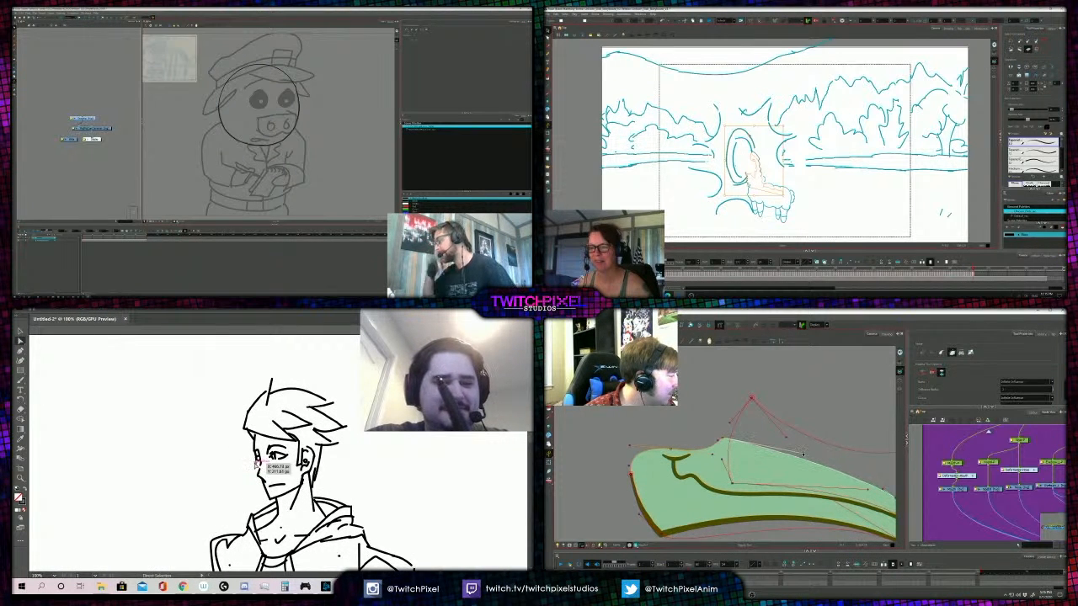
click(767, 159)
key(b)
drag(883, 489, 830, 465)
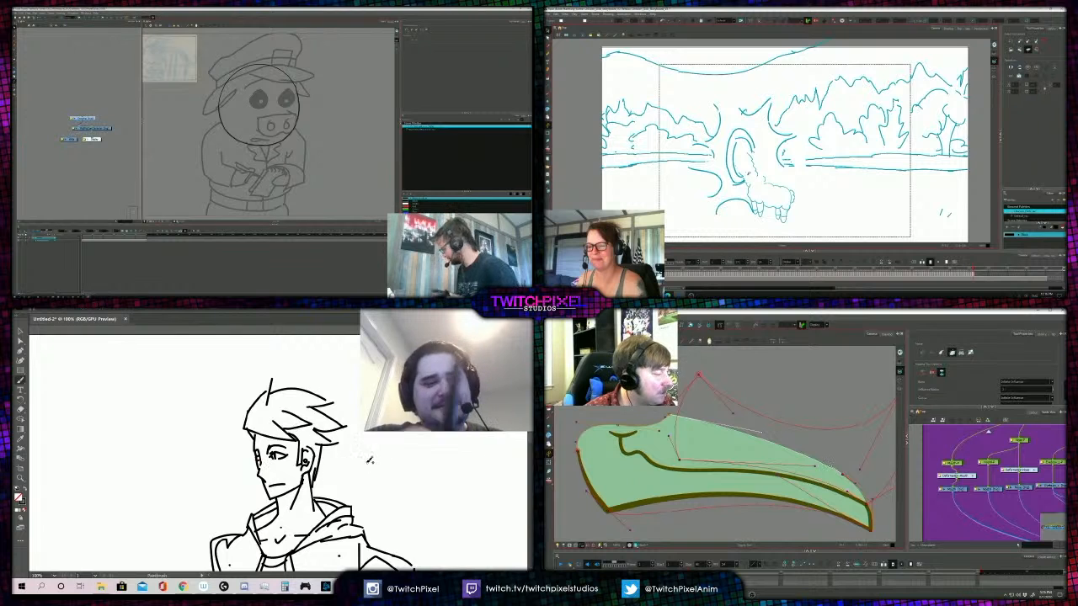
- Undo a trial stroke in the figure's hair and adjust the green beak's upper curve near the tip
drag(338, 431, 329, 438)
key(ctrl+z)
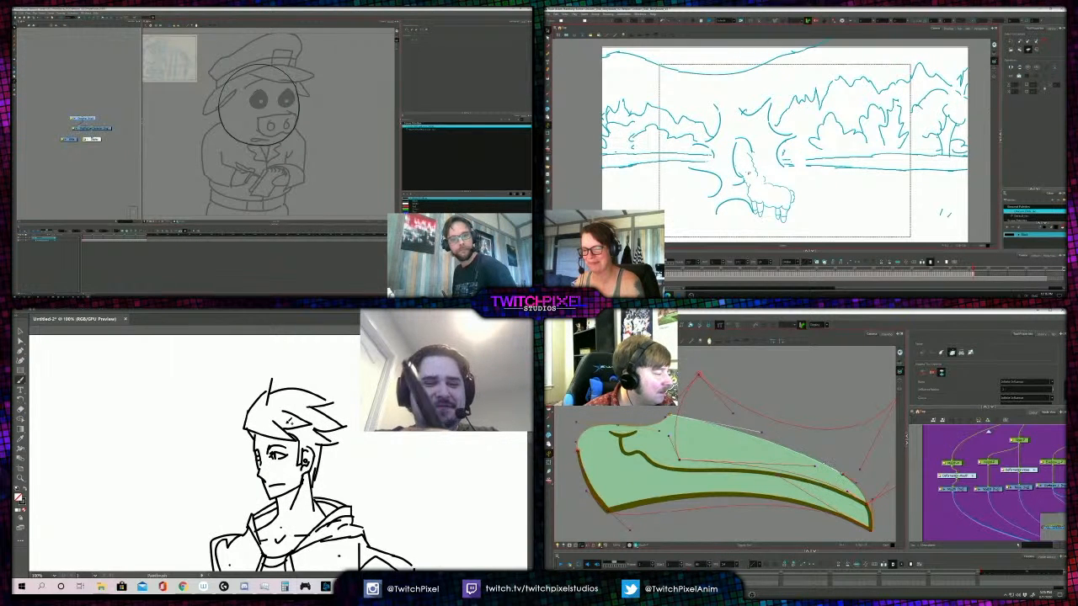
drag(843, 475, 843, 478)
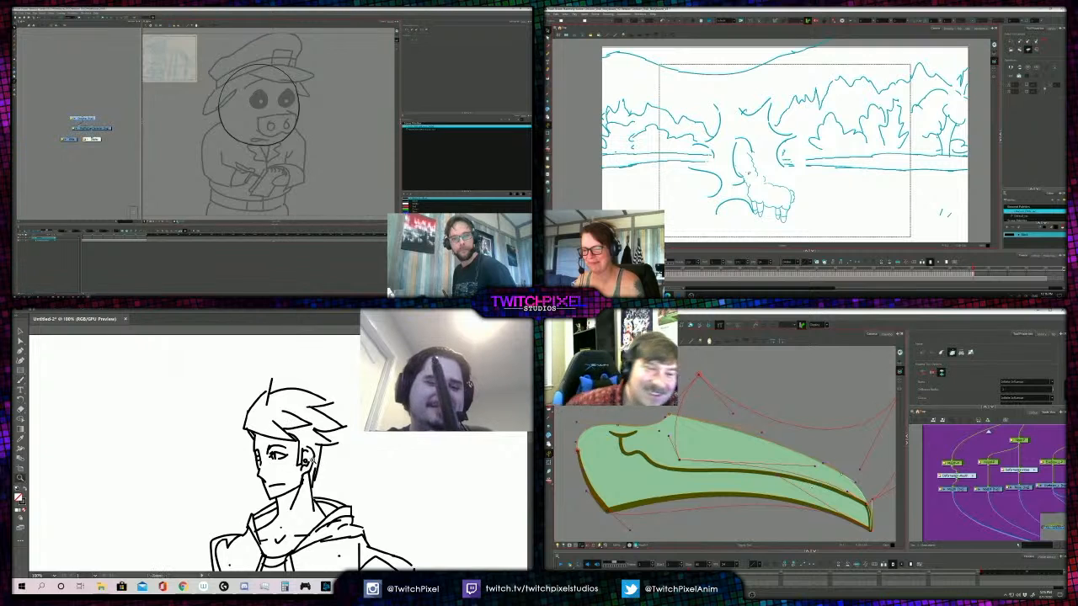
- Examine the inked figure's face, jacket and arms at several magnifications, and the stray marks near the llama
key(z)
alt+click(296, 434)
scroll(748, 173, up, 5)
alt+click(304, 455)
alt+click(296, 458)
drag(764, 179, 732, 182)
click(282, 456)
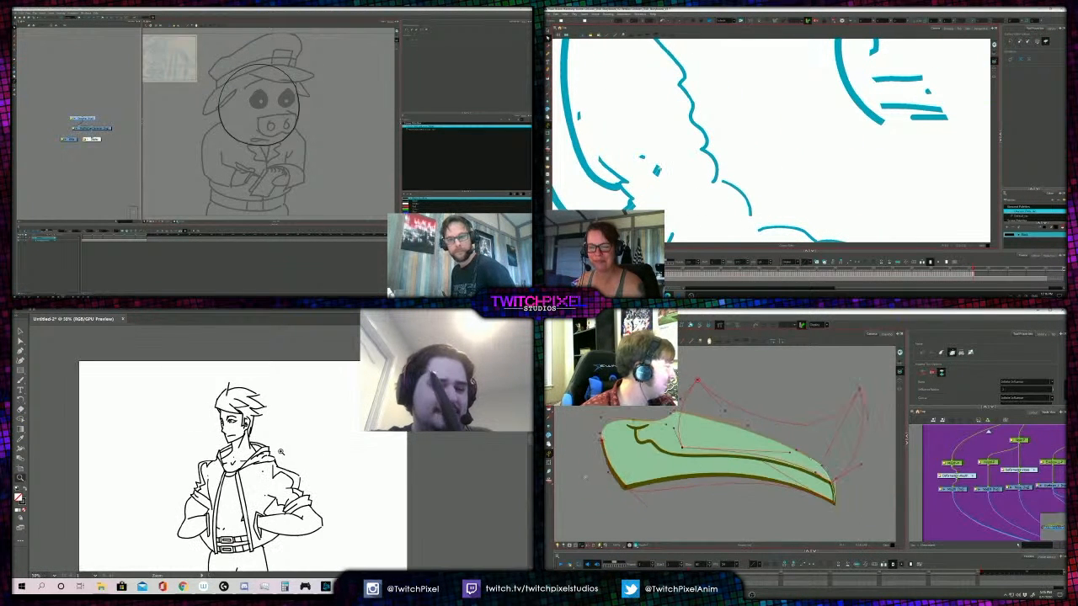
click(204, 487)
key(a)
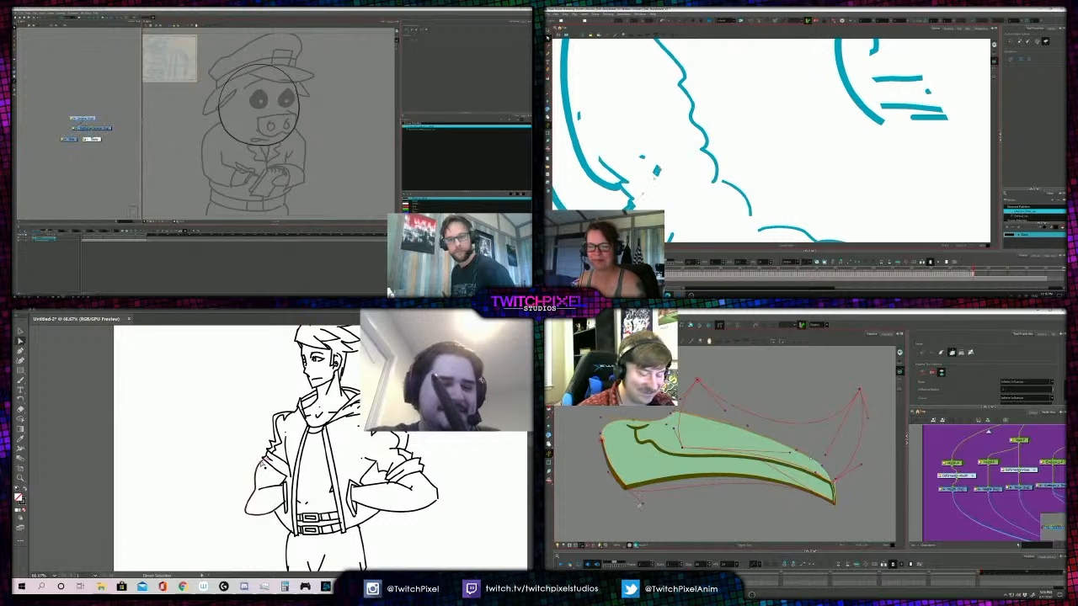
- Delete the stray blue specks beside the llama's neck and pull the green beak's lower curve handle inward
key(Delete)
drag(641, 504, 652, 480)
key(Delete)
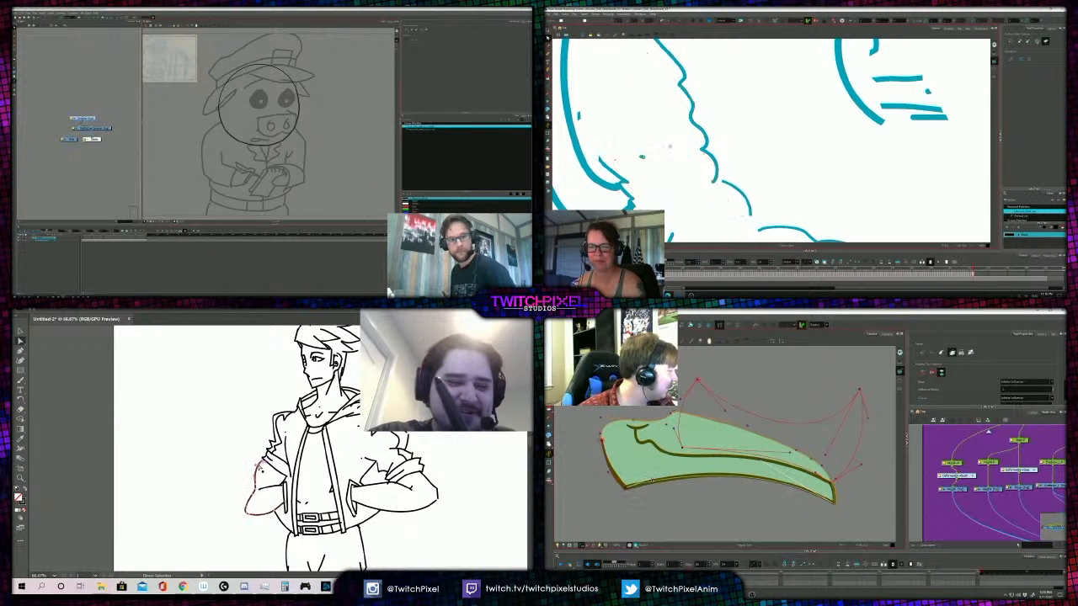
key(Delete)
- Ink a short fold on the figure's rolled sleeve beside the hip and activate the Transform tool for the bird's beak
scroll(592, 115, down, 2)
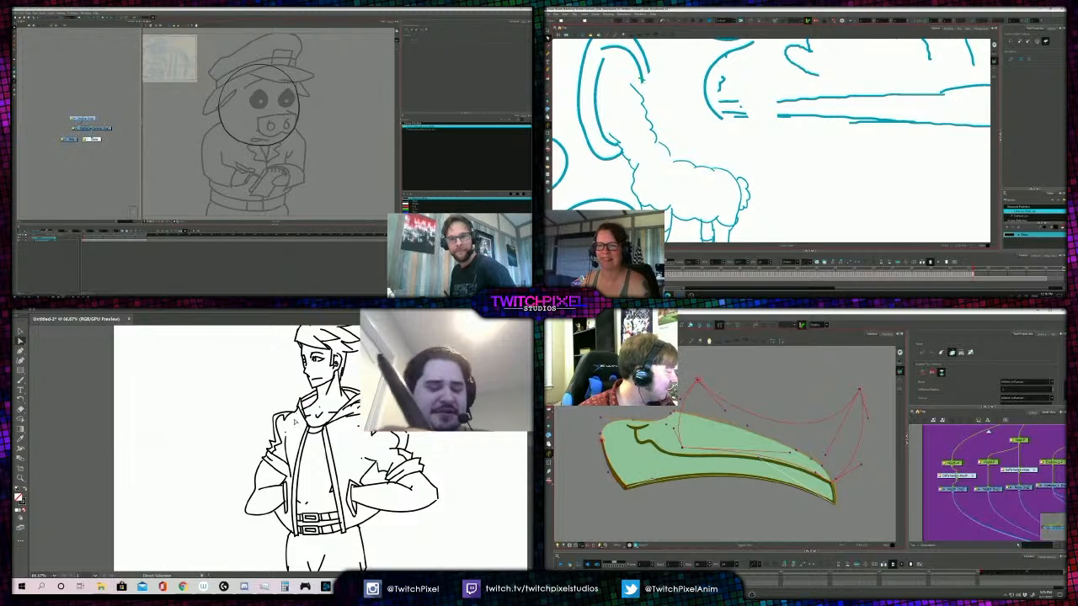
key(b)
key(shift+t)
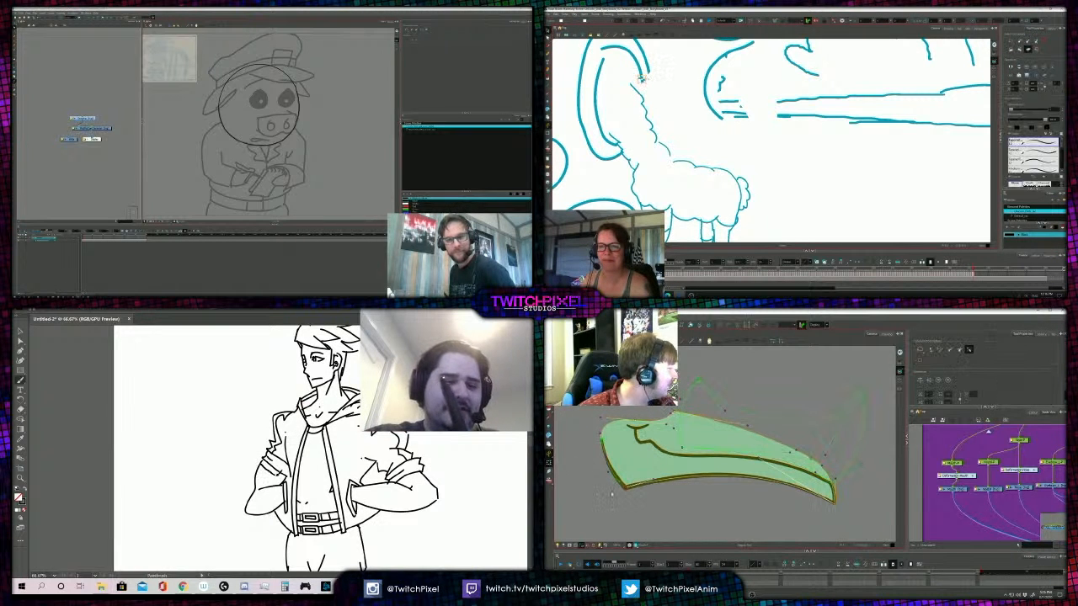
drag(273, 470, 291, 481)
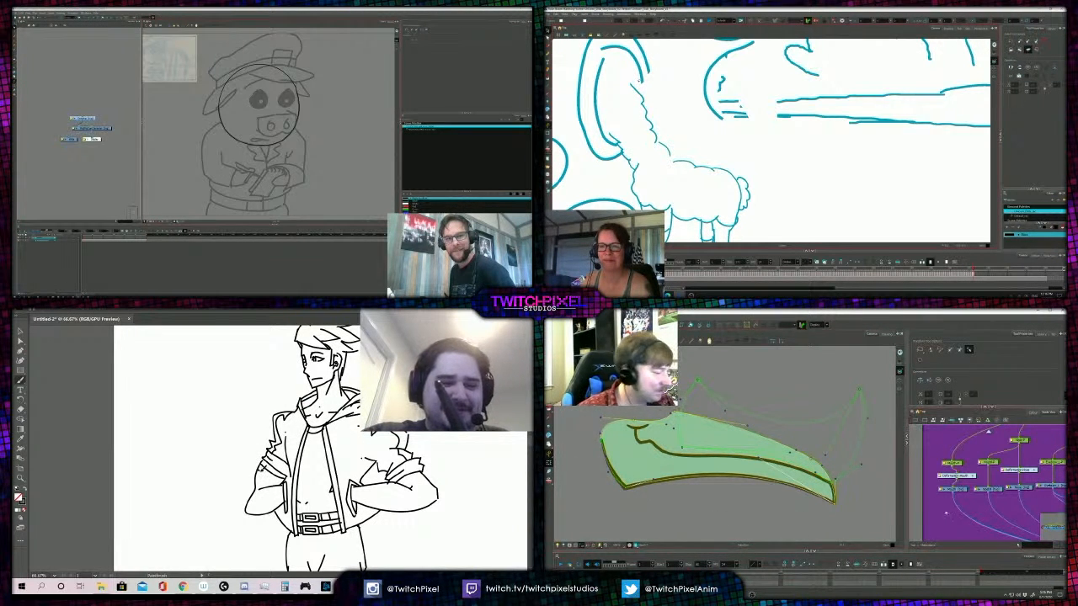
- Select the bird's lower beak piece and ink a short crease on the figure's other forearm
key(1)
click(717, 459)
click(708, 131)
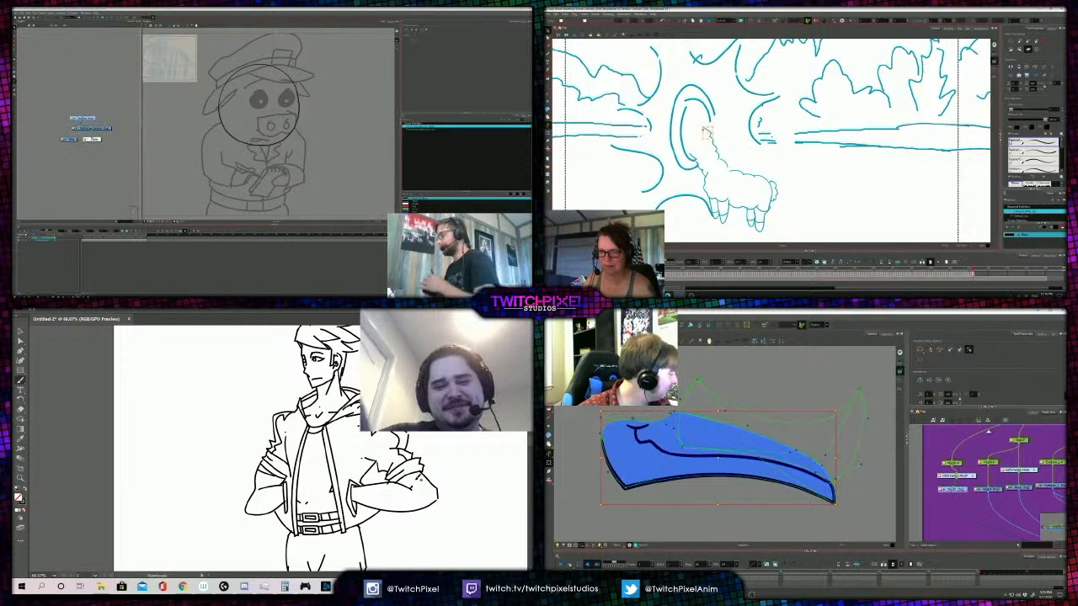
drag(400, 476, 410, 484)
click(651, 114)
drag(689, 461, 661, 462)
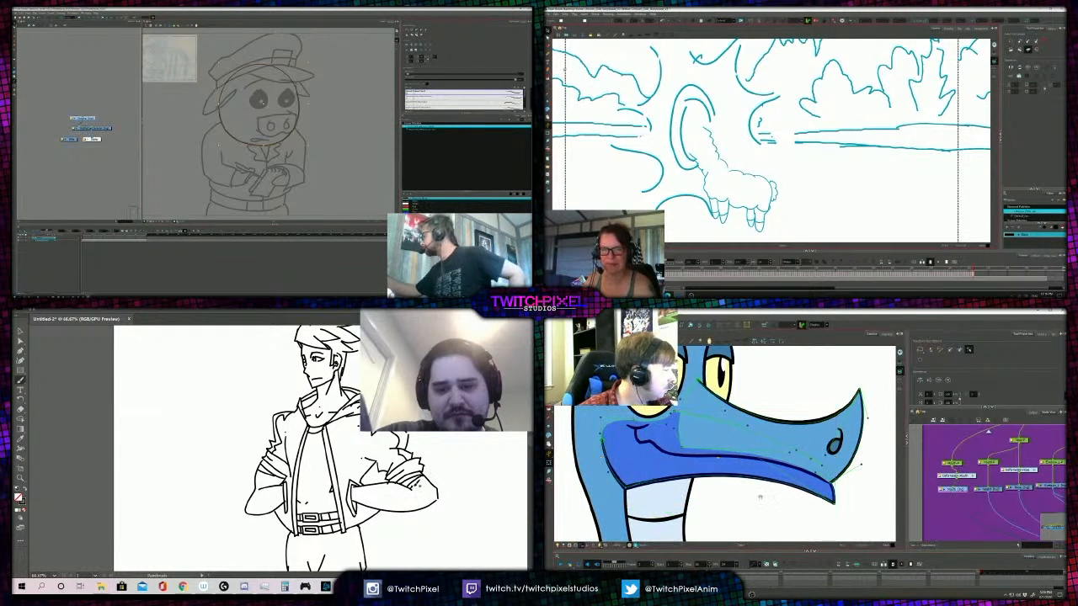
- Examine the whole inked figure at reduced zoom and its head and jacket up close
key(alt+b)
key(z)
alt+click(408, 453)
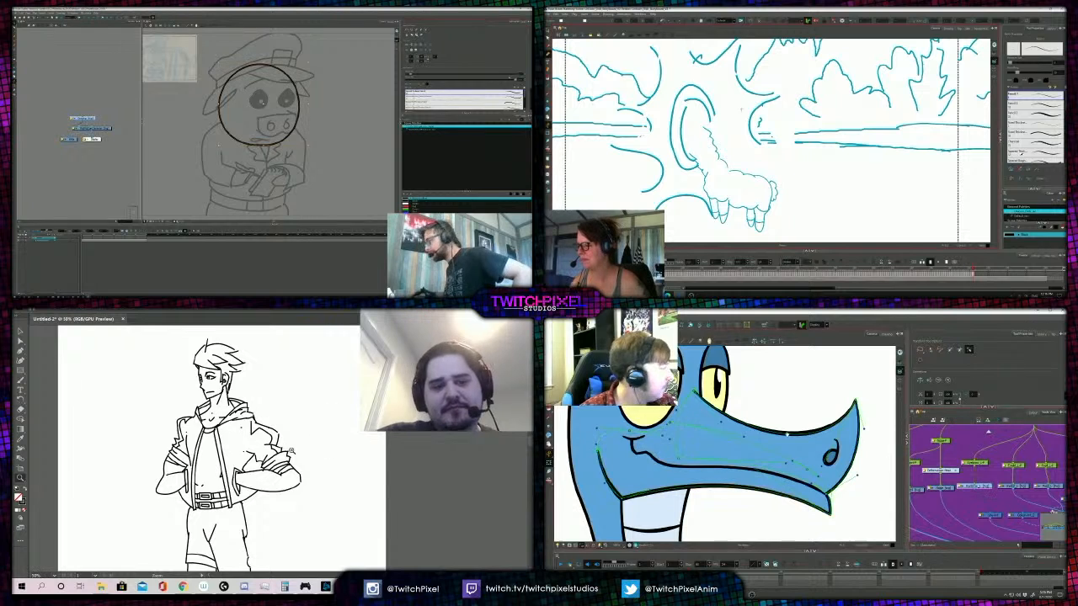
alt+click(408, 452)
alt+click(408, 452)
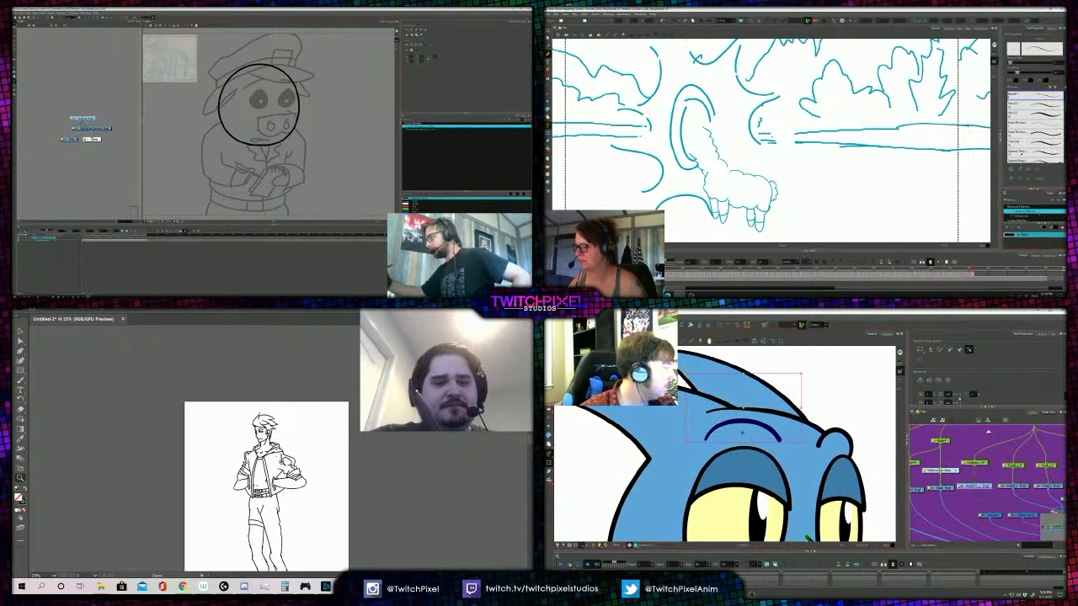
click(284, 464)
click(260, 426)
click(264, 426)
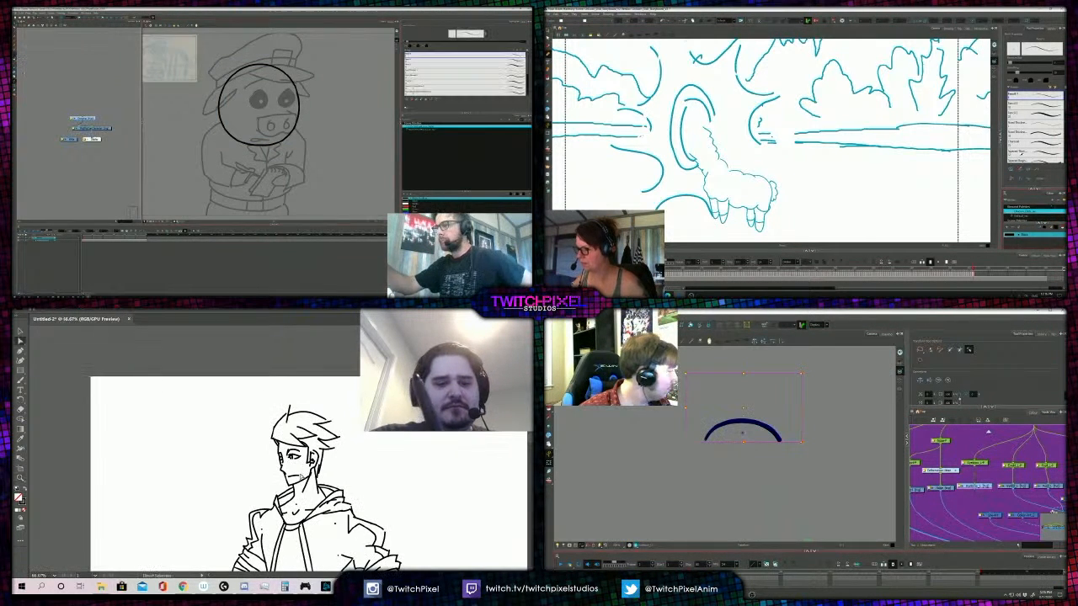
- Touch up the small mouth line on the figure's face and pick a blue swatch for the llama drawing
key(a)
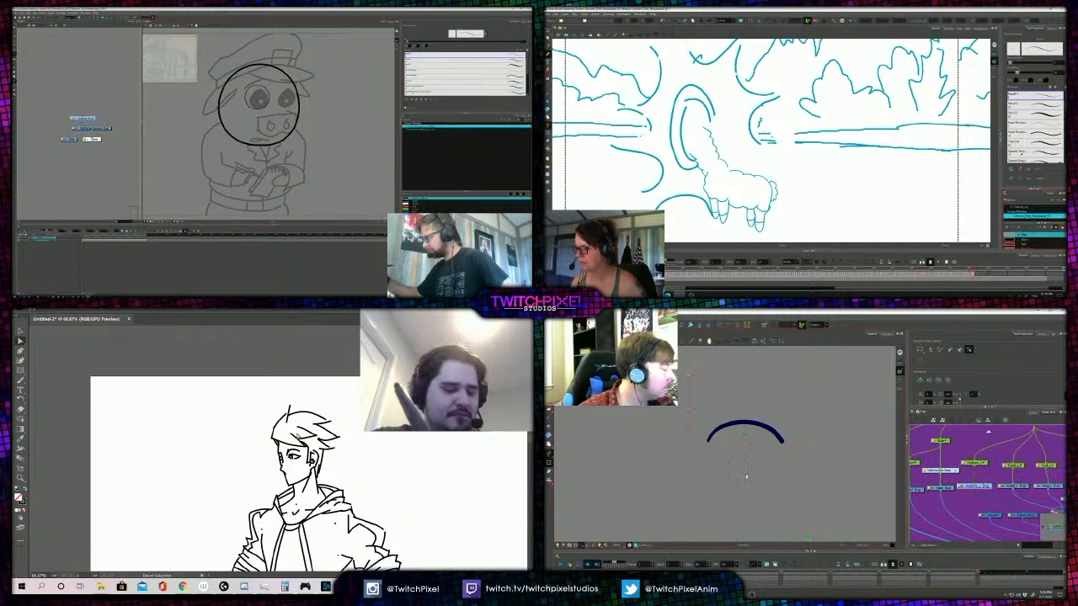
key(b)
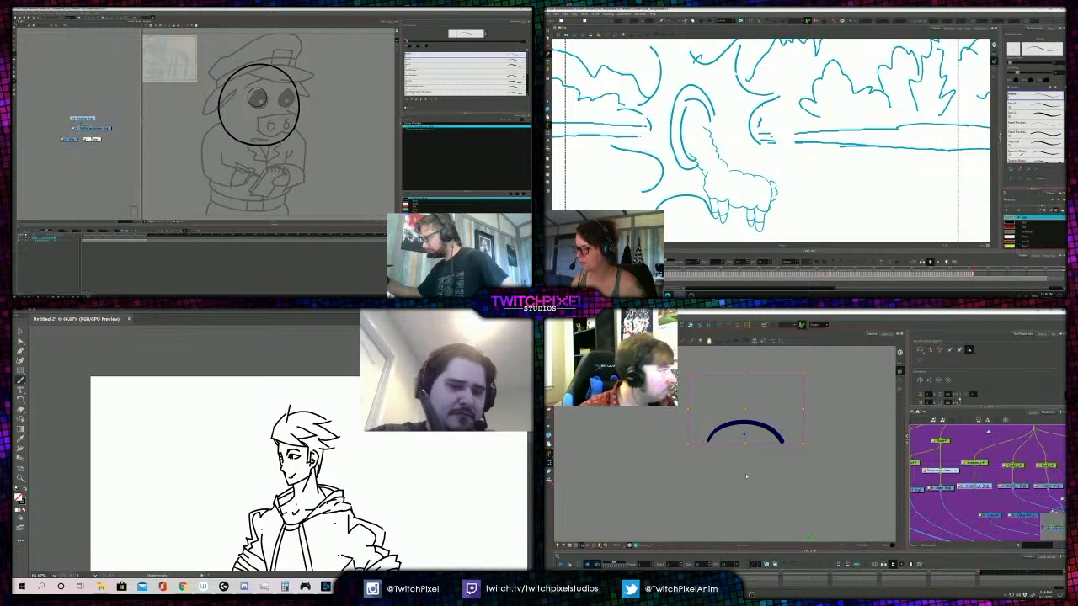
click(1026, 224)
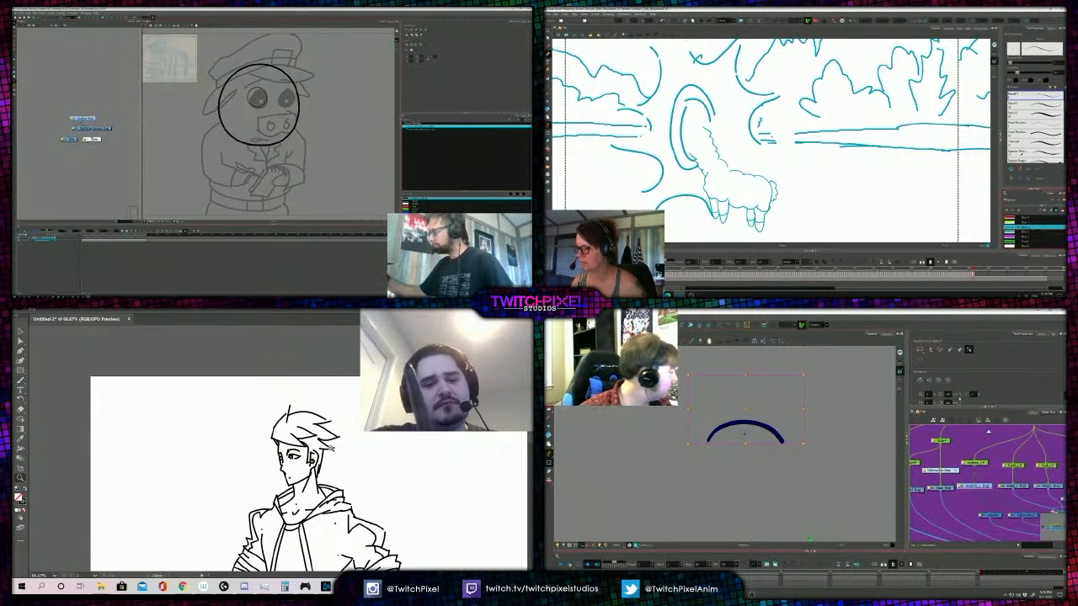
- Examine the figure's full pose, legs and boots at several magnifications
key(z)
alt+click(333, 451)
alt+click(308, 453)
alt+click(280, 446)
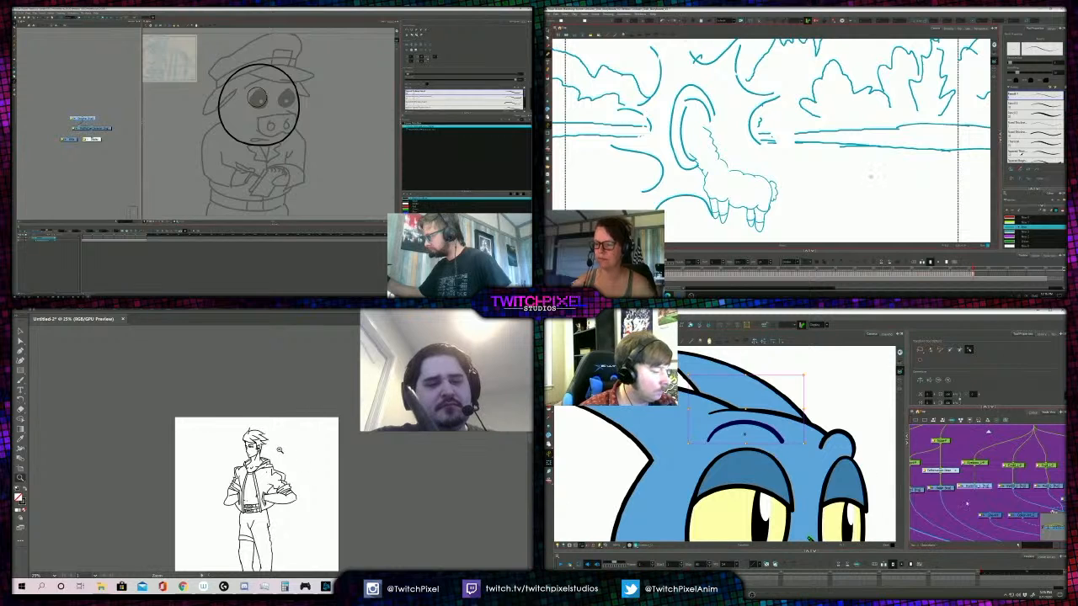
alt+click(289, 446)
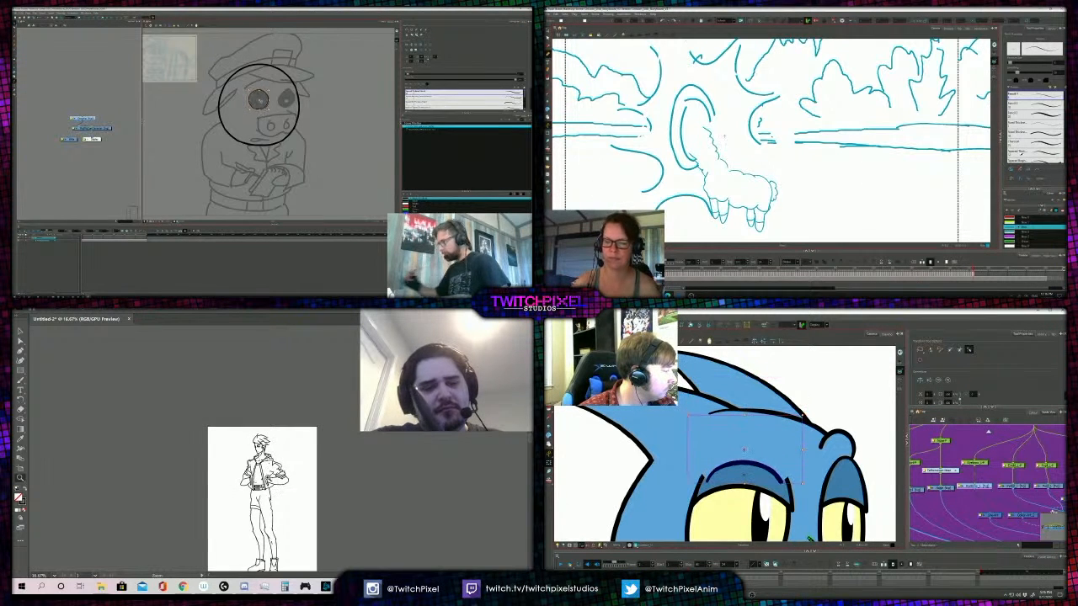
click(268, 476)
click(271, 469)
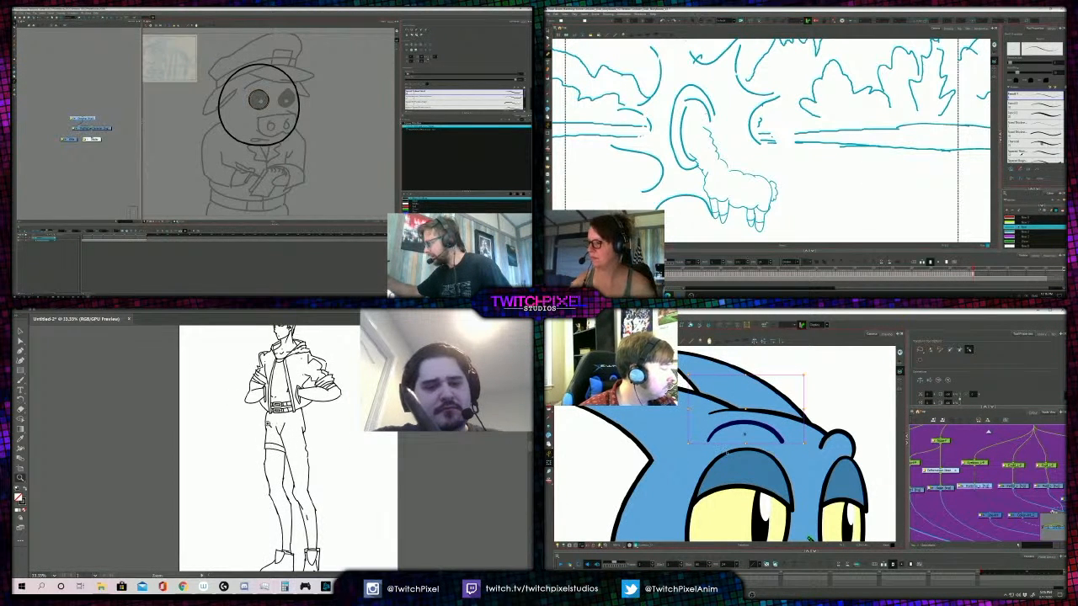
alt+click(294, 529)
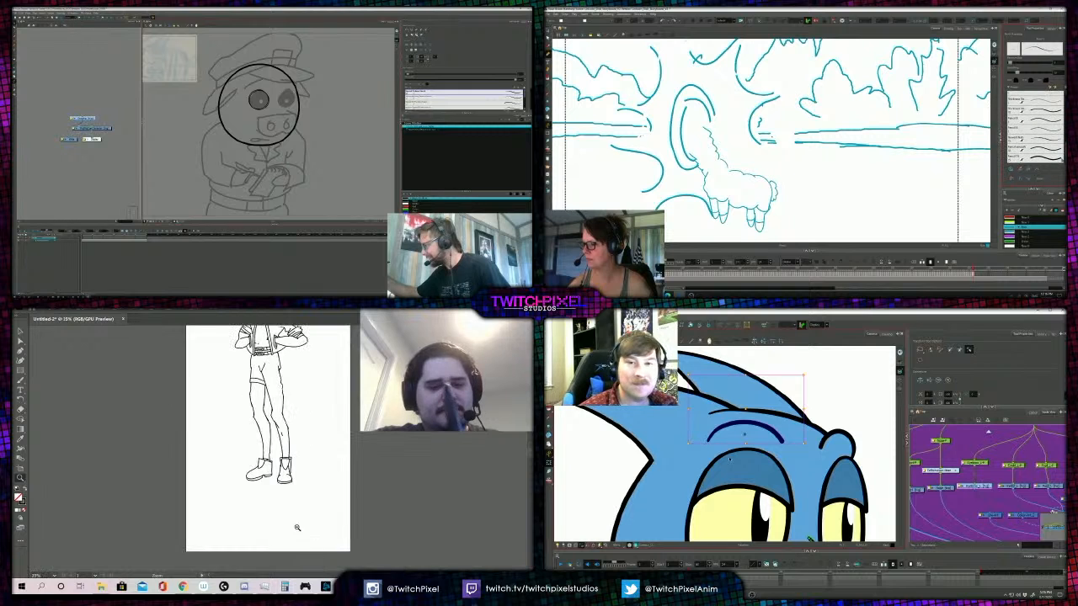
click(270, 472)
click(271, 472)
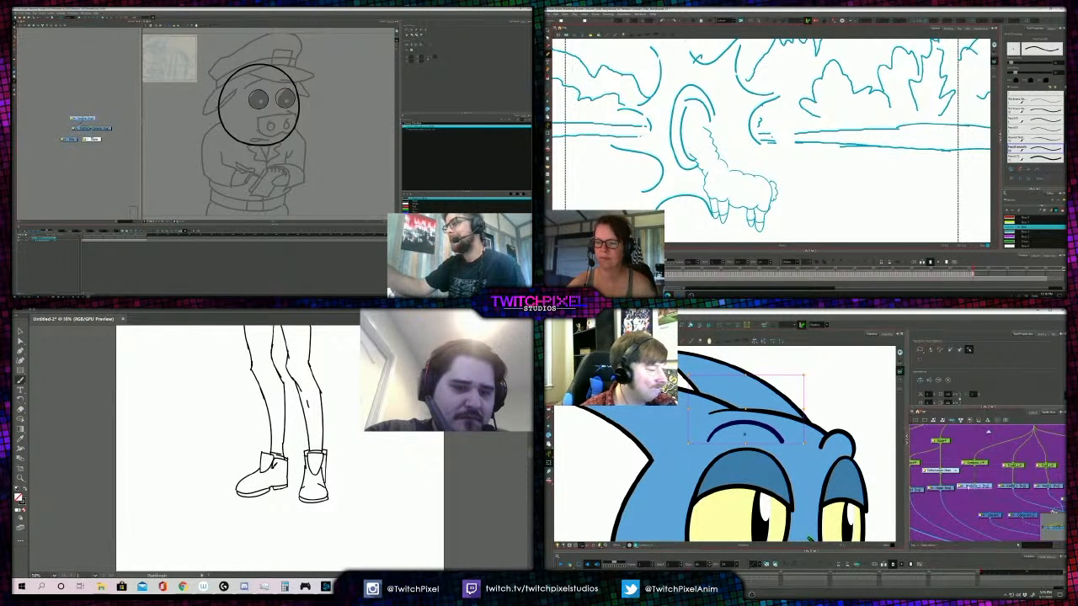
- Ink short creases at the tops of the figure's two boots and mark the pig's eye
drag(324, 419, 358, 394)
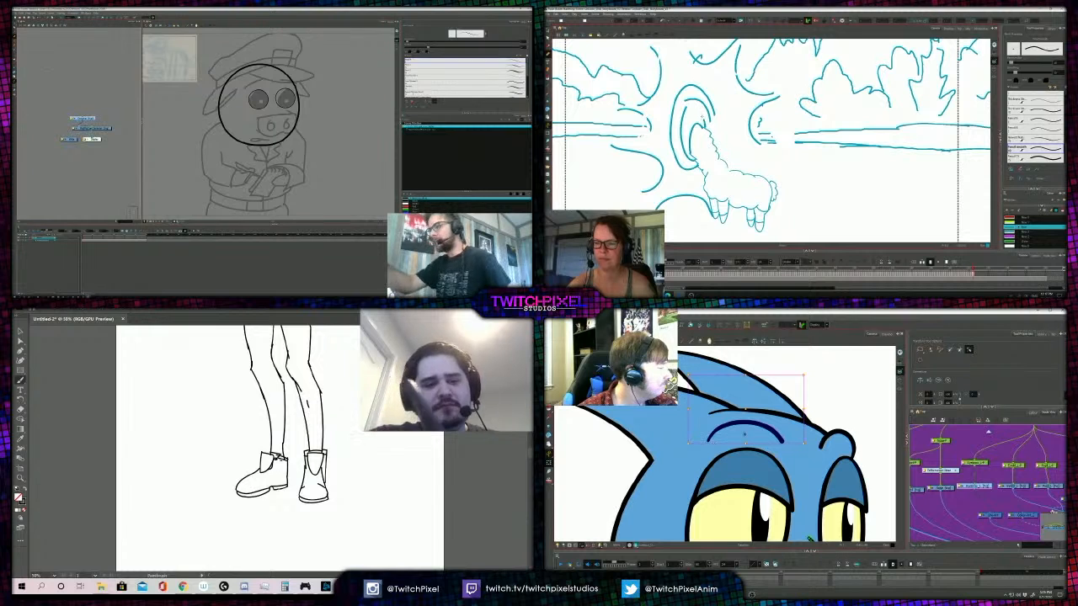
drag(273, 459, 263, 469)
click(261, 100)
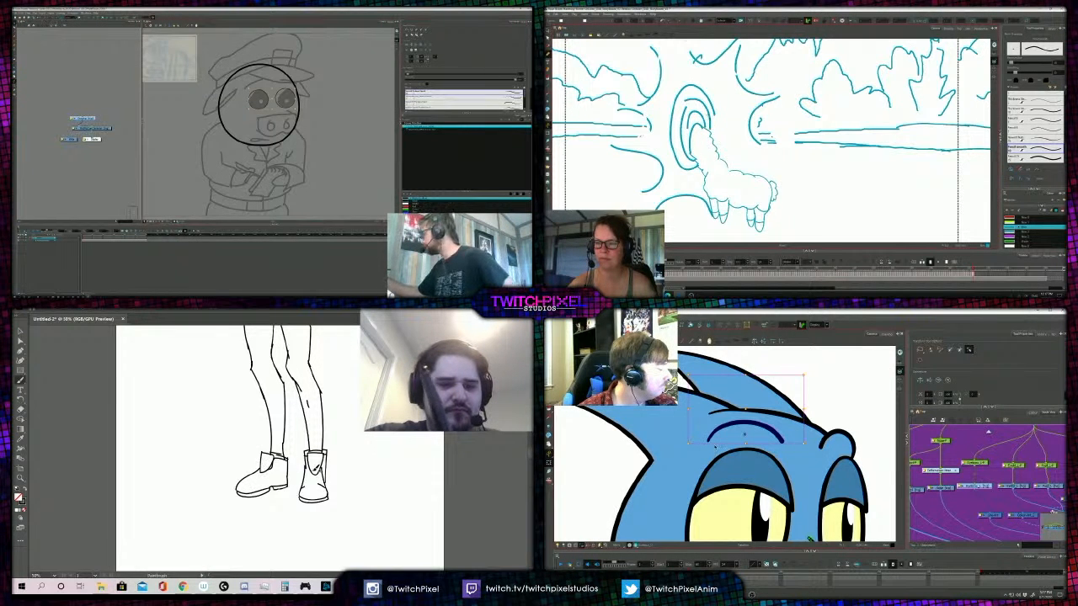
drag(311, 457, 317, 474)
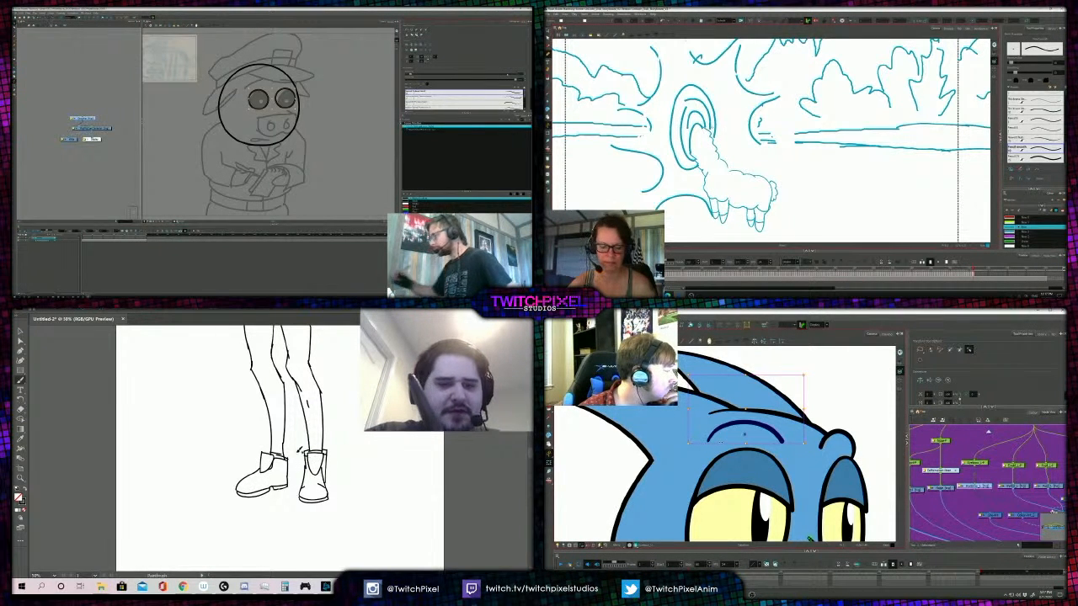
- Switch the bird rig to deformation editing and review the inked figure from boots to hair
key(a)
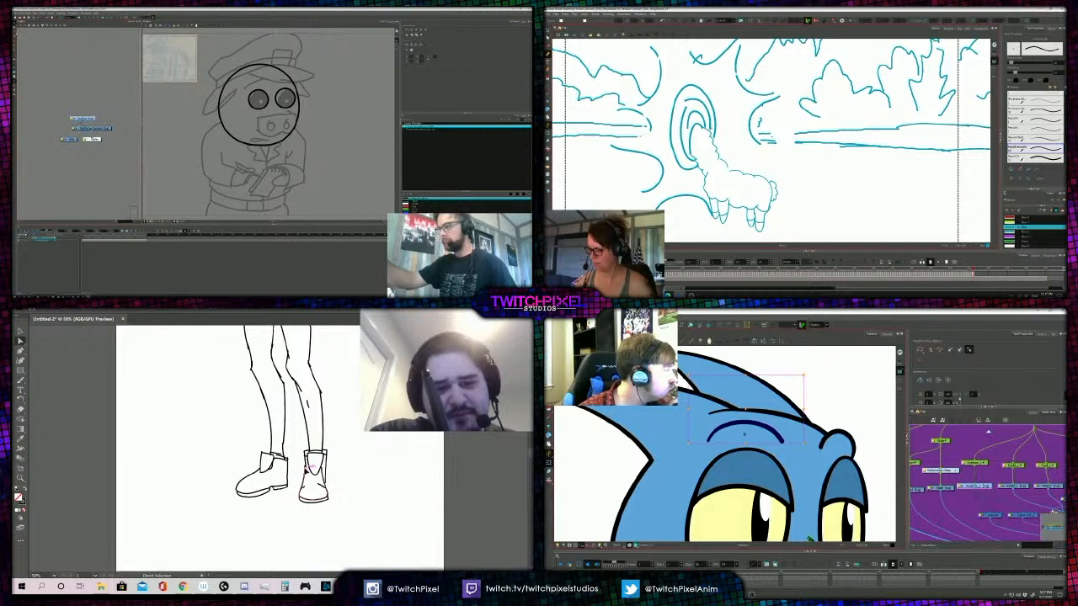
click(720, 326)
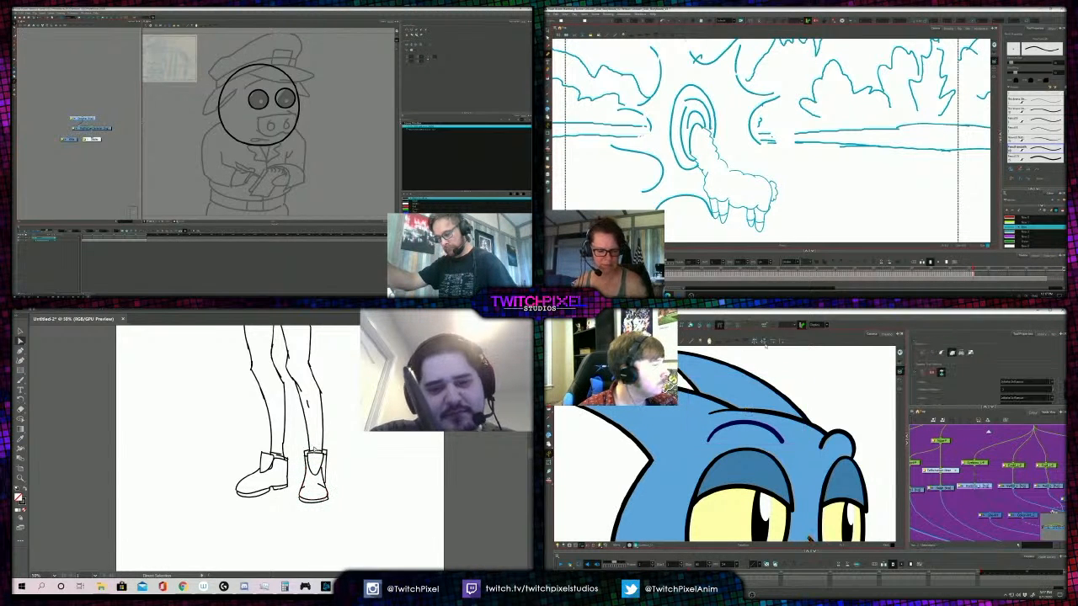
key(z)
alt+click(311, 429)
alt+click(277, 425)
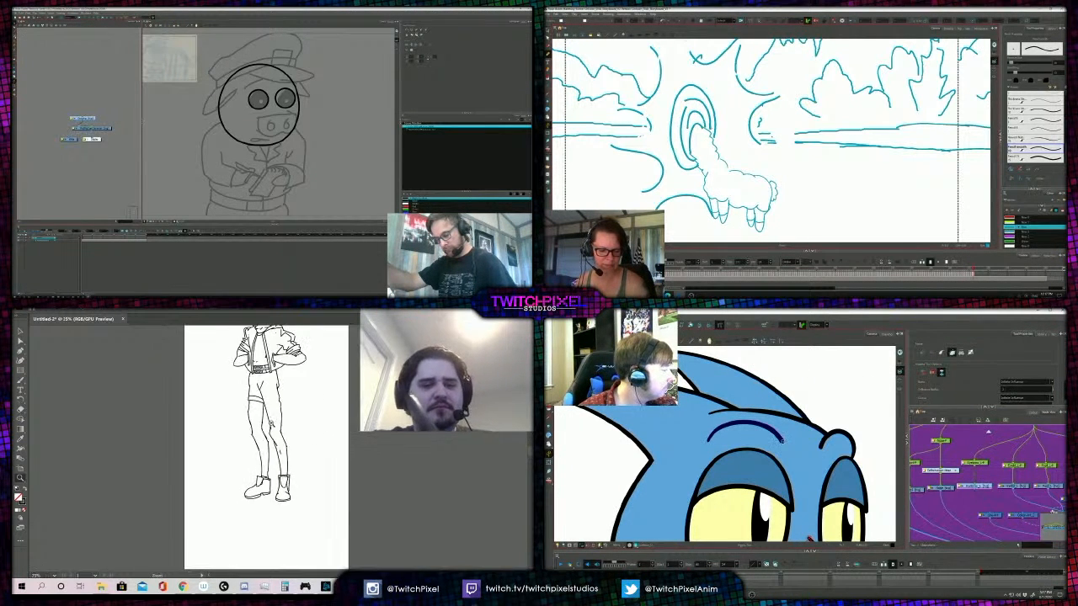
alt+click(305, 438)
alt+click(279, 430)
click(284, 430)
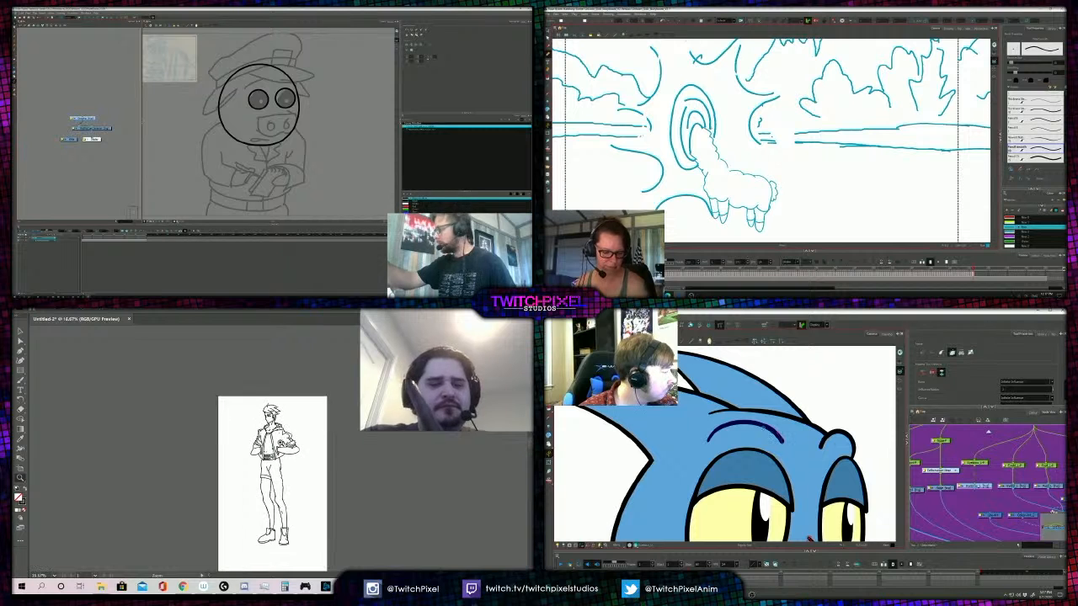
click(287, 452)
- Select the deformation curve at the outer end of the bird's brow line and frame the figure's trousers
click(783, 442)
key(alt+b)
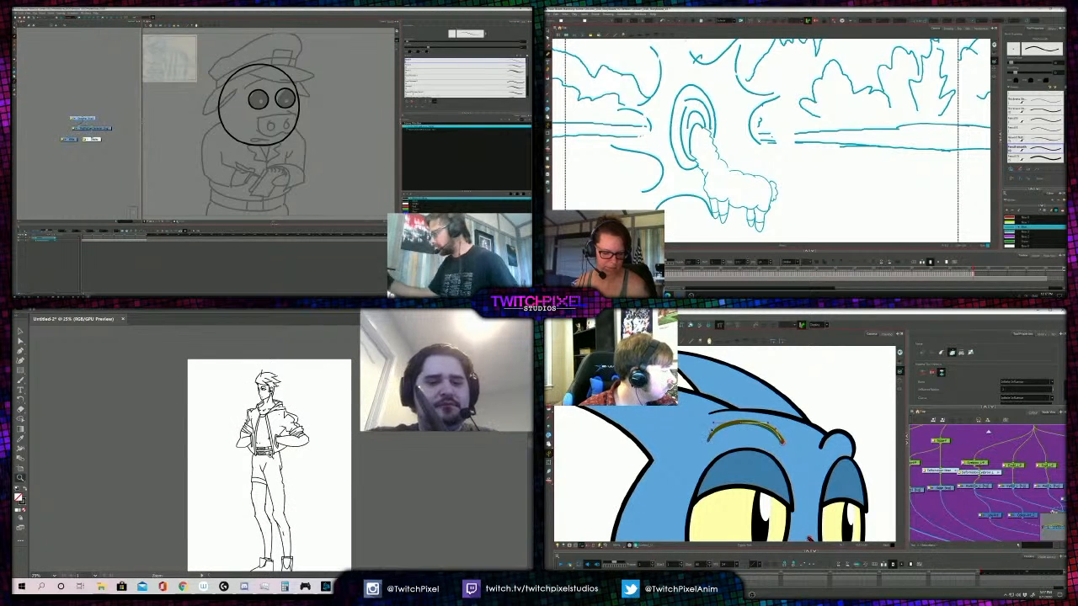
click(256, 477)
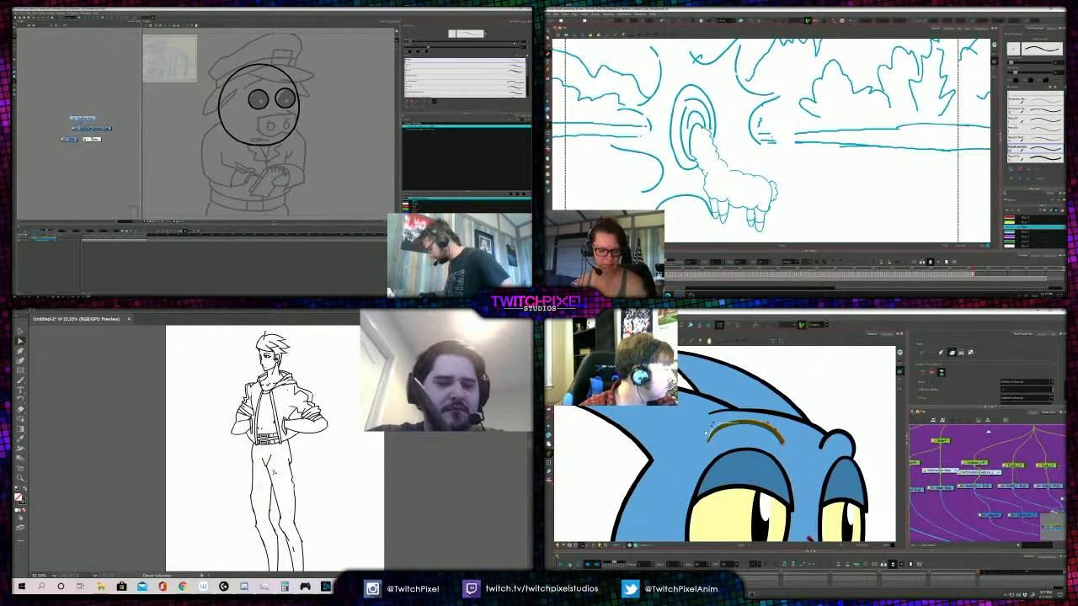
scroll(704, 429, up, 1)
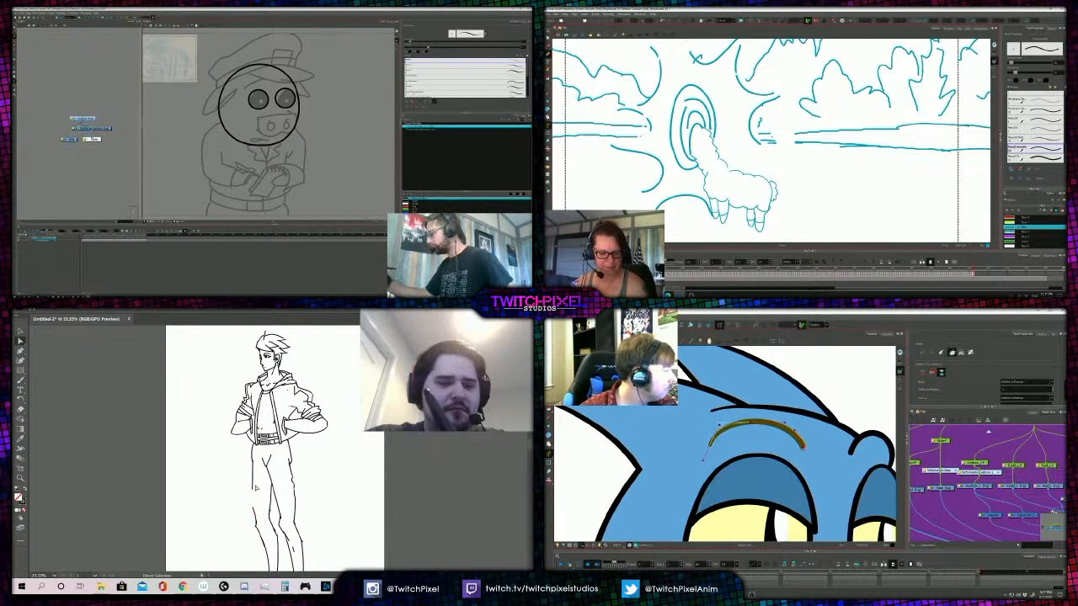
- Move the lower end of the figure's outer thigh line upward and inspect the join at the knee
click(252, 492)
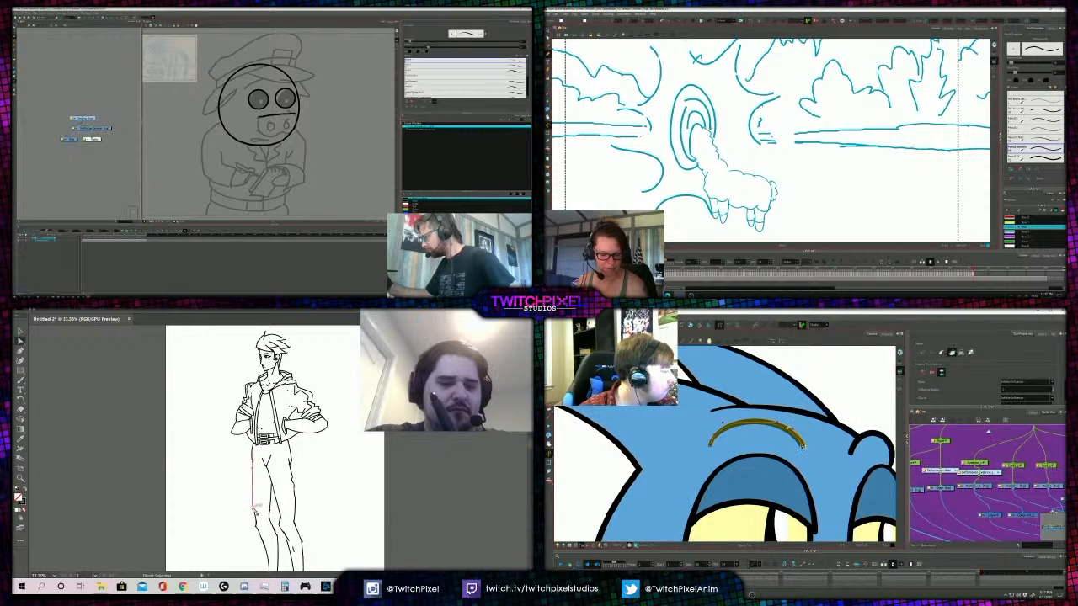
drag(255, 510, 251, 491)
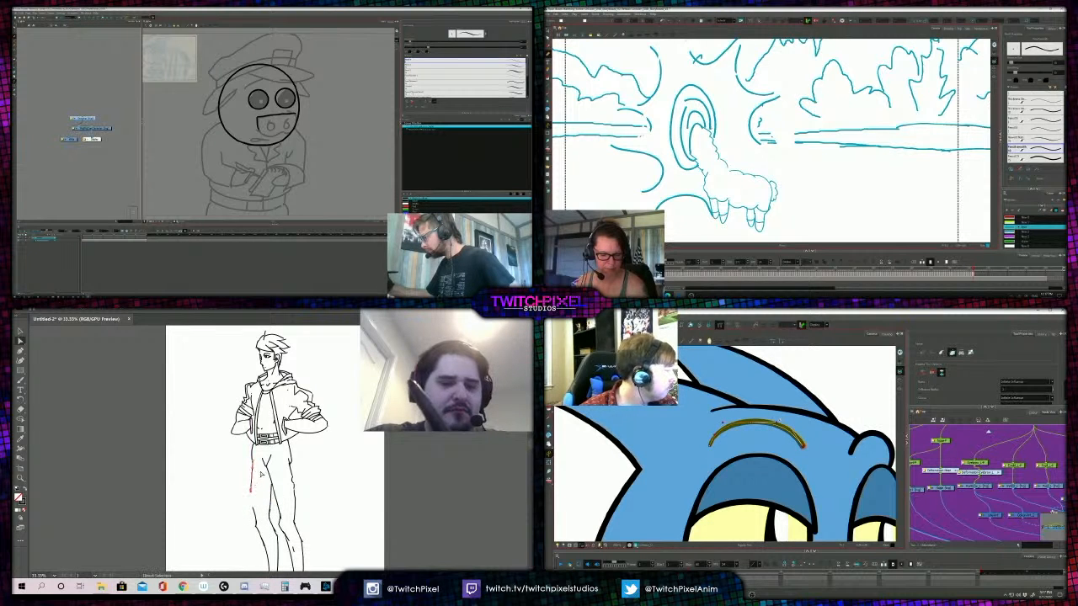
key(ctrl+equal)
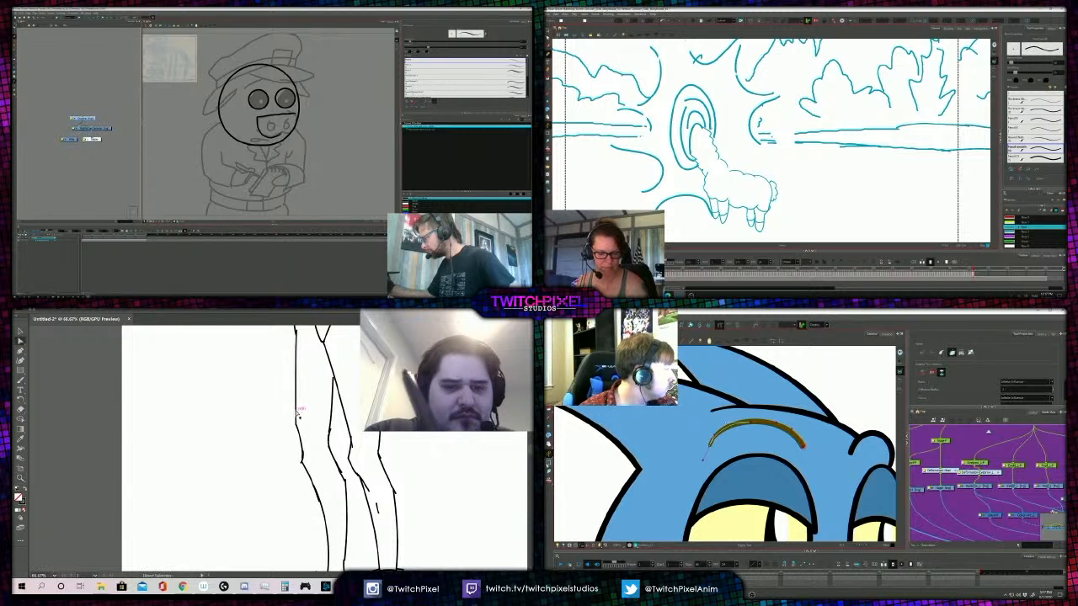
- Select the upper eyelid of the bird's nearer eye and check the figure's trouser lines at full length
drag(723, 487, 677, 482)
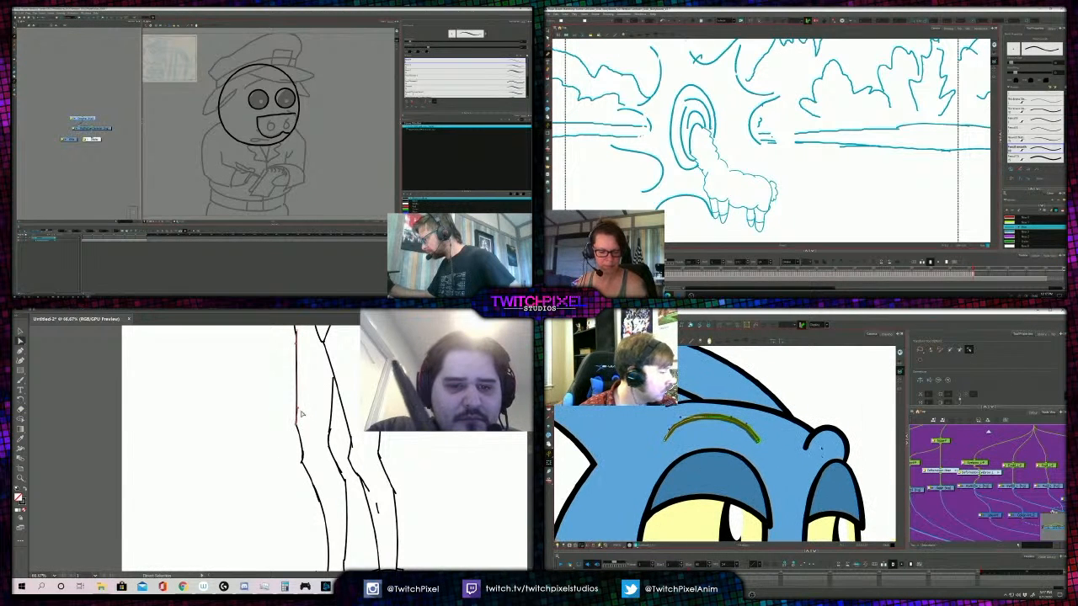
drag(1014, 472, 987, 473)
click(712, 479)
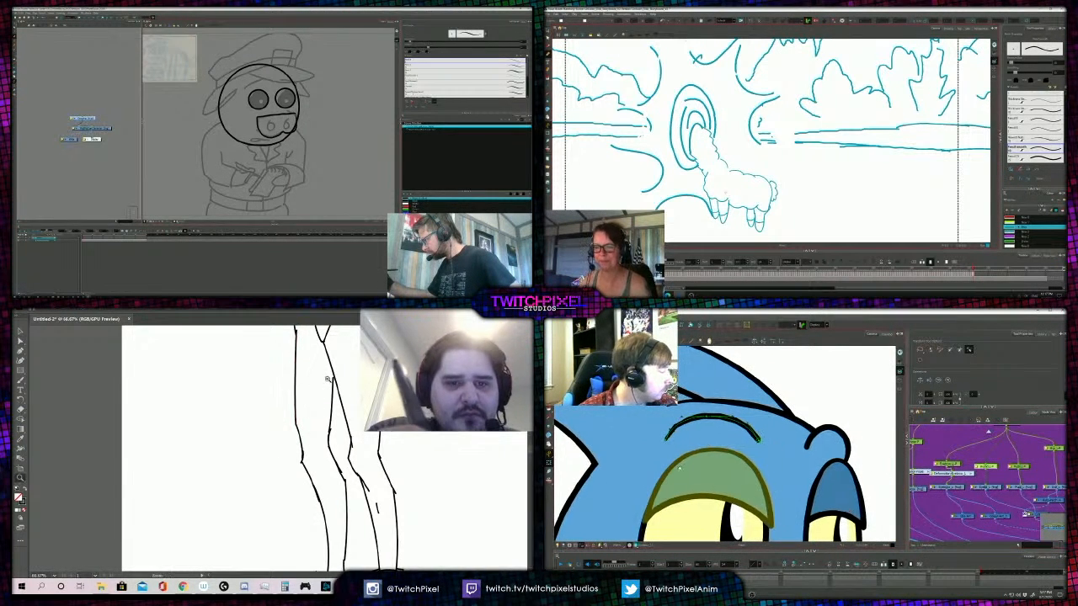
key(ctrl+minus)
key(ctrl+minus)
key(ctrl+minus)
drag(714, 480, 788, 444)
alt+click(272, 458)
- Go to the llama storyboard drawing with the head inside the oval and activate the Select tool
key(.)
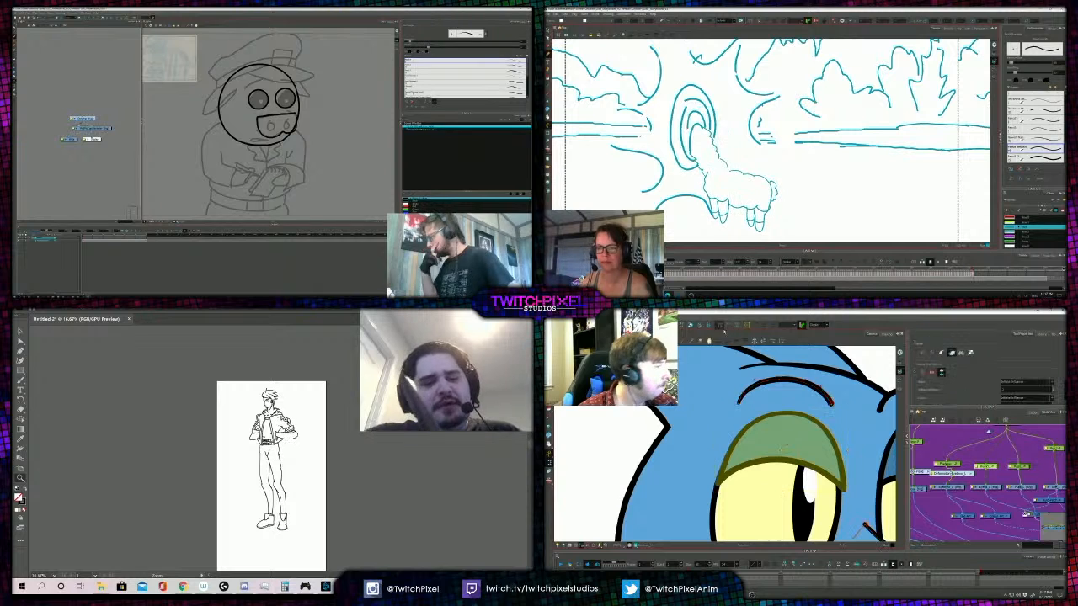
key(.)
key(alt+s)
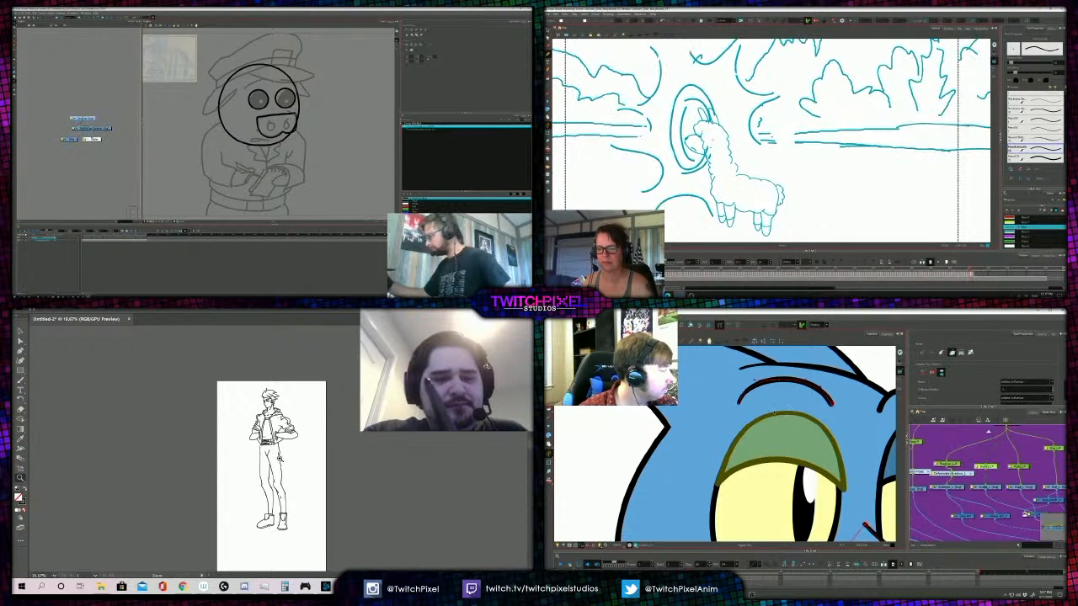
click(281, 459)
click(268, 445)
key(alt+s)
key(alt+b)
- Pull the curve handle at the bird's eyelid corner upward and select the control point at the top of the lid
drag(717, 485, 730, 432)
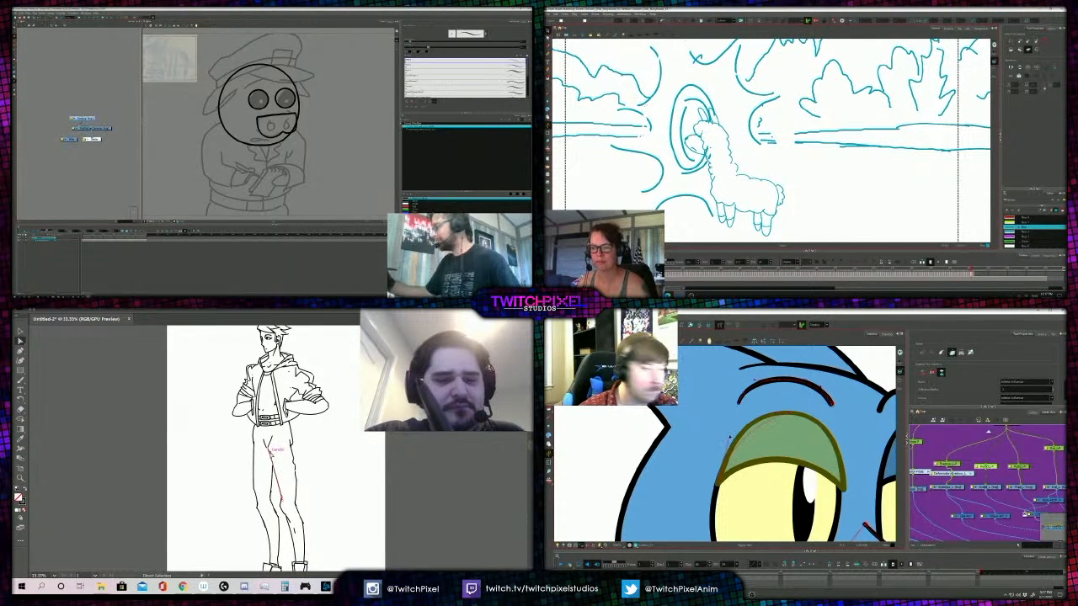
key(a)
click(789, 412)
key(Delete)
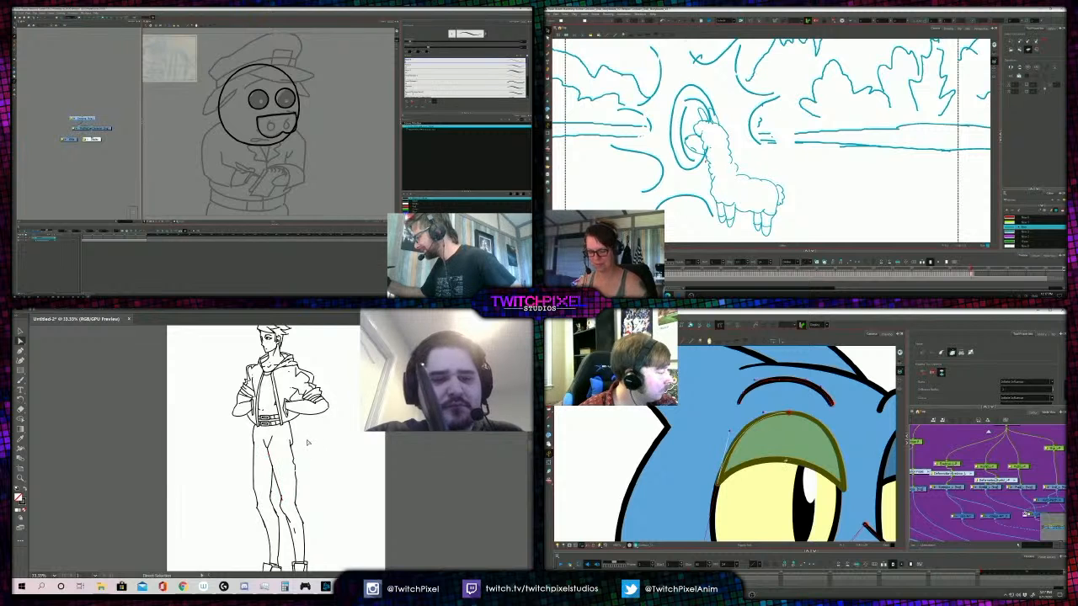
- Advance the llama storyboard to the drawing with the head inside the nested rings and show the whole camera frame
key(.)
key(.)
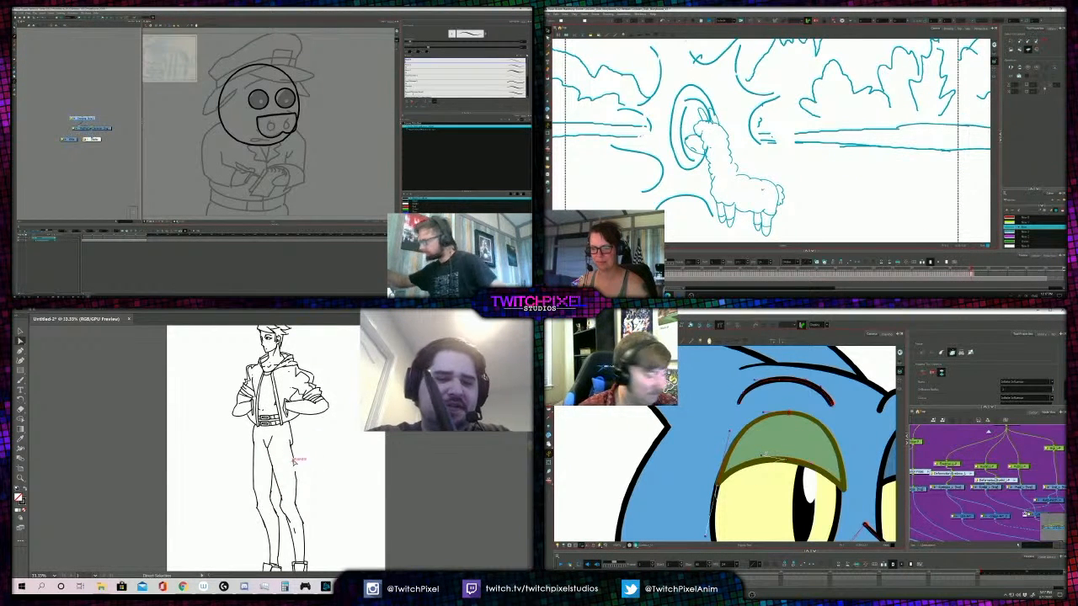
key(.)
key(1)
key(1)
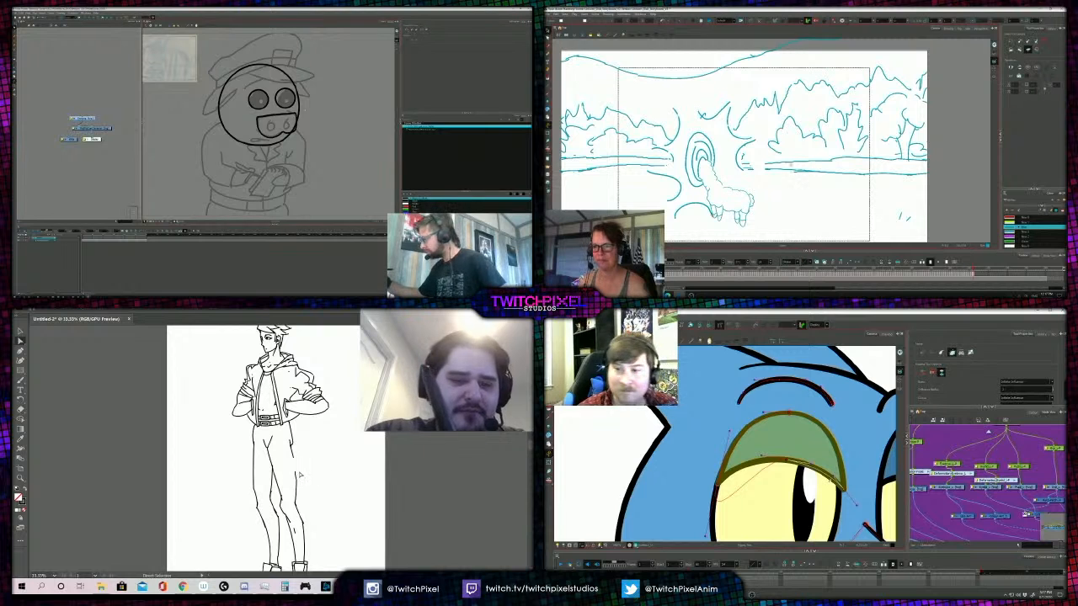
key(1)
- Adjust the curve of the bird's eyelid edge and the outer thigh line of the figure's trousers
drag(785, 174, 799, 161)
drag(294, 461, 297, 478)
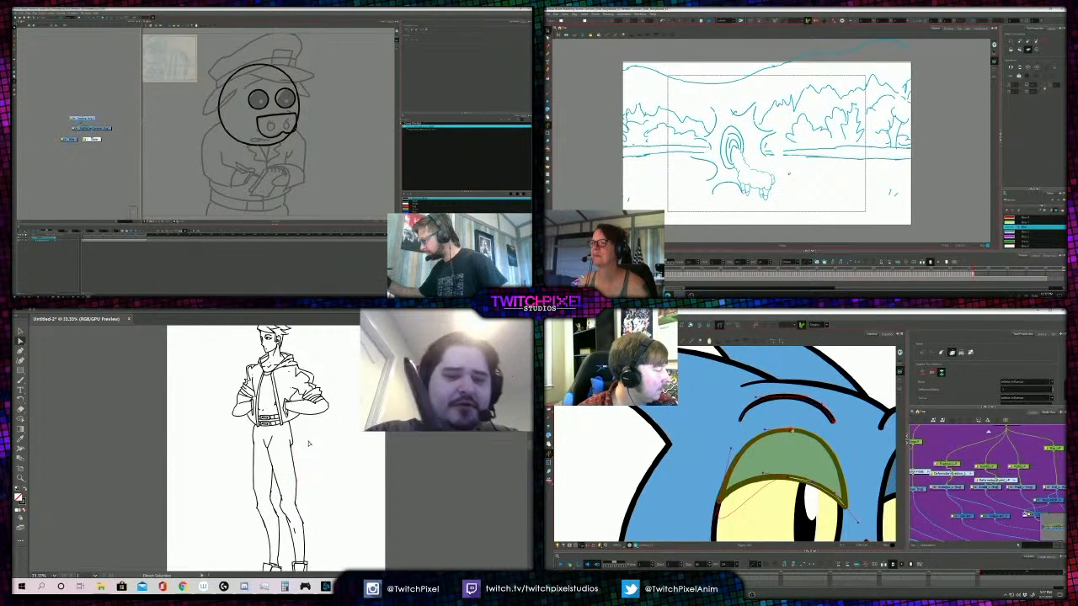
key(z)
alt+click(285, 415)
alt+click(284, 437)
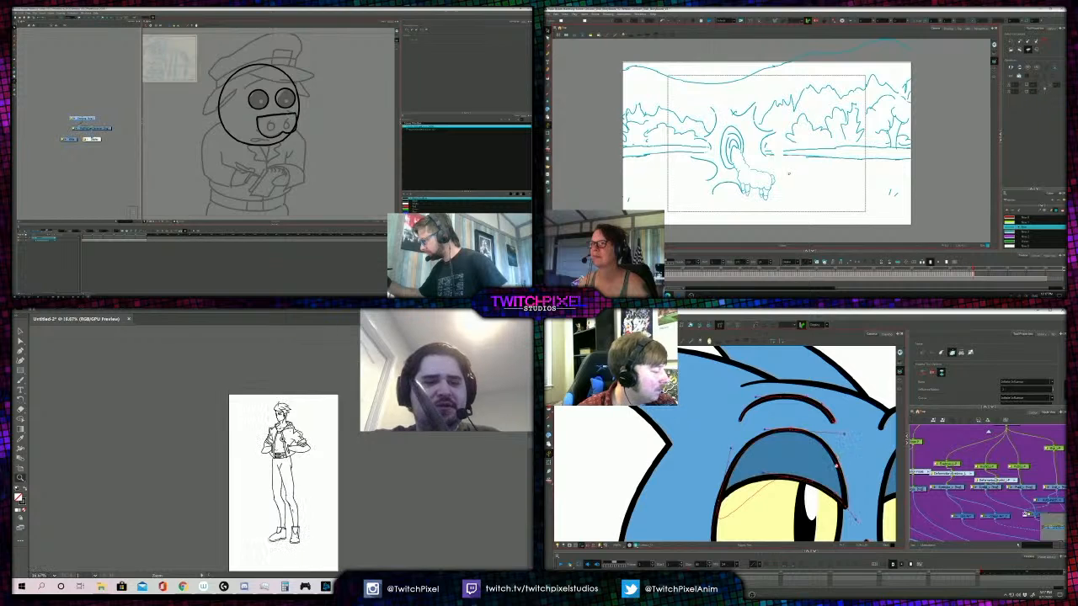
click(283, 444)
click(280, 446)
- Reposition the upper end of the figure's outer trouser line just below the belt
key(a)
click(254, 496)
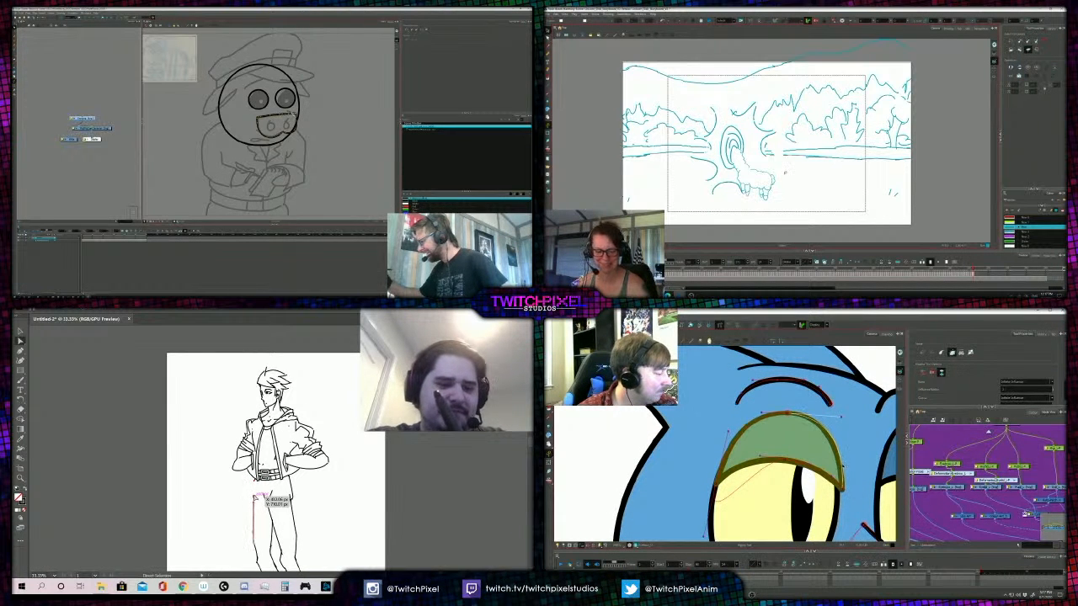
drag(254, 488, 276, 455)
key(z)
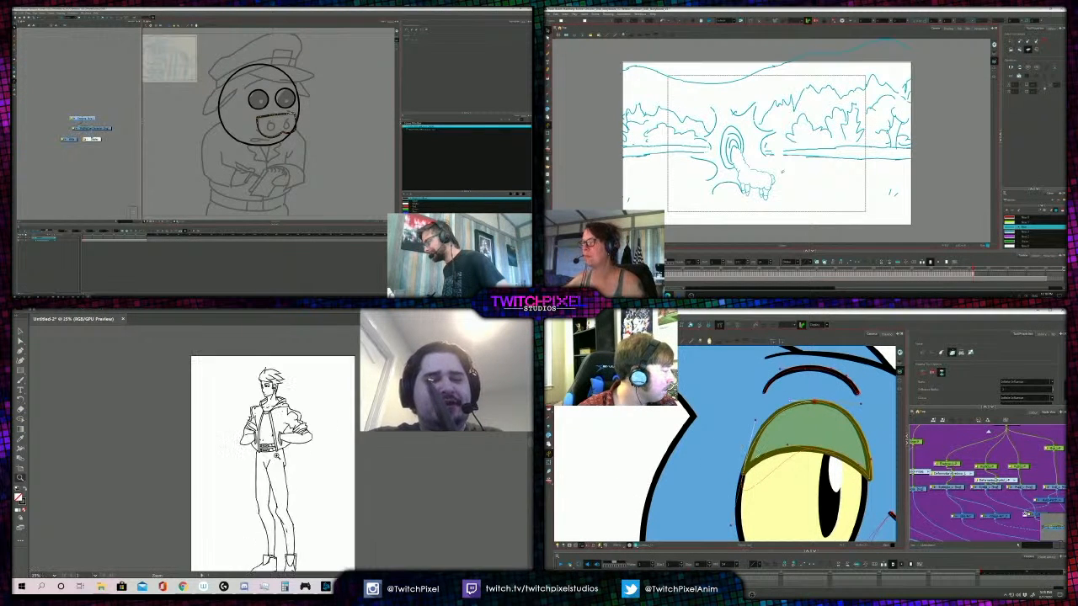
click(277, 455)
- Adjust the short crease line at the figure's crotch and check it against the full pose
key(a)
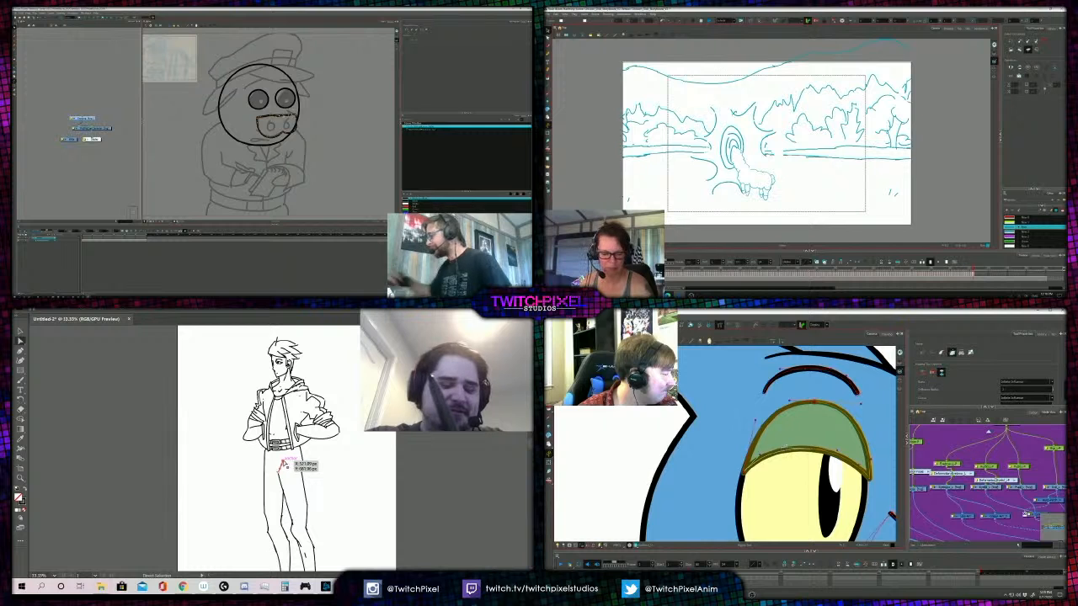
key(z)
alt+click(304, 446)
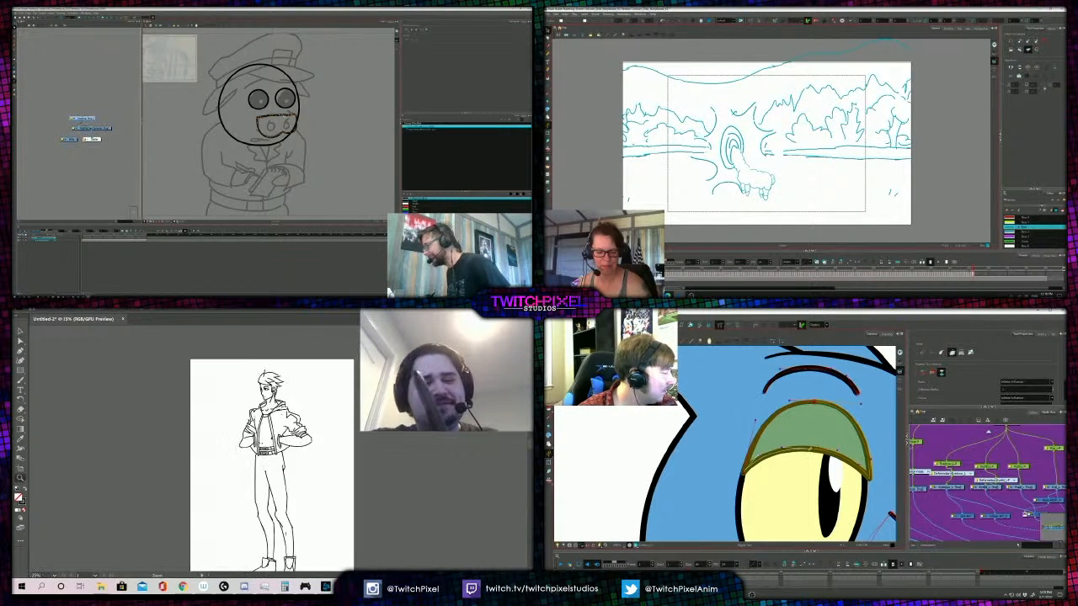
alt+click(293, 431)
click(272, 442)
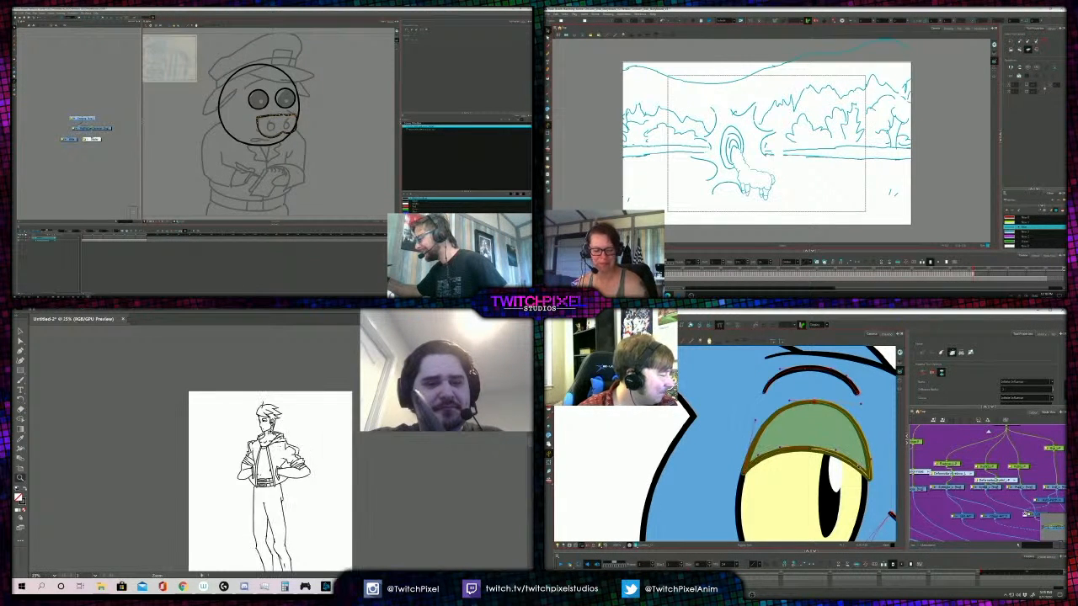
click(270, 431)
click(276, 436)
- Select the face contour beside the figure's eye and check the head against the upper body
click(283, 443)
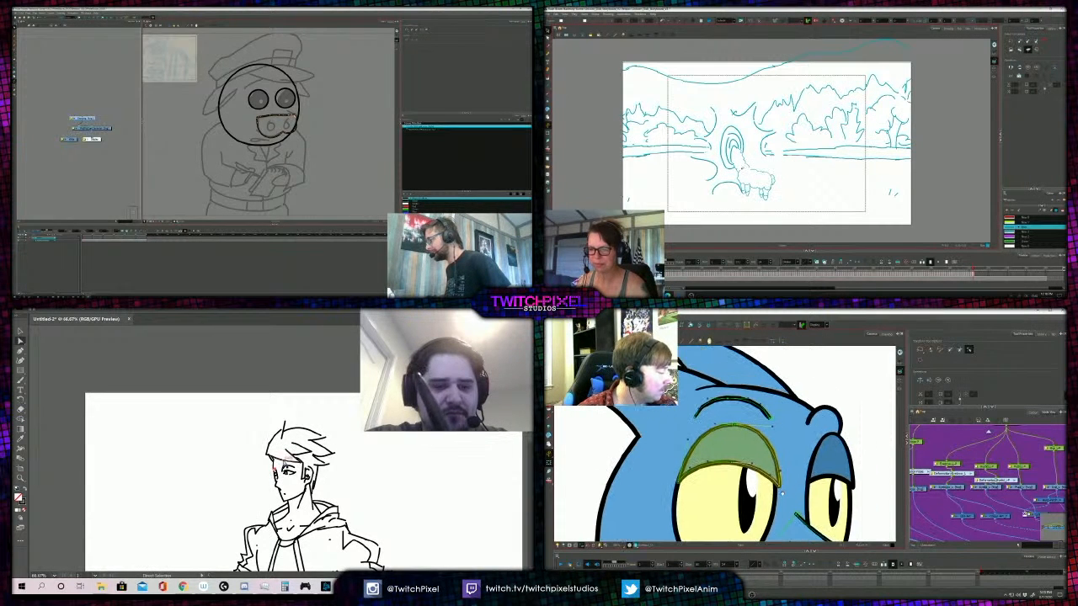
key(b)
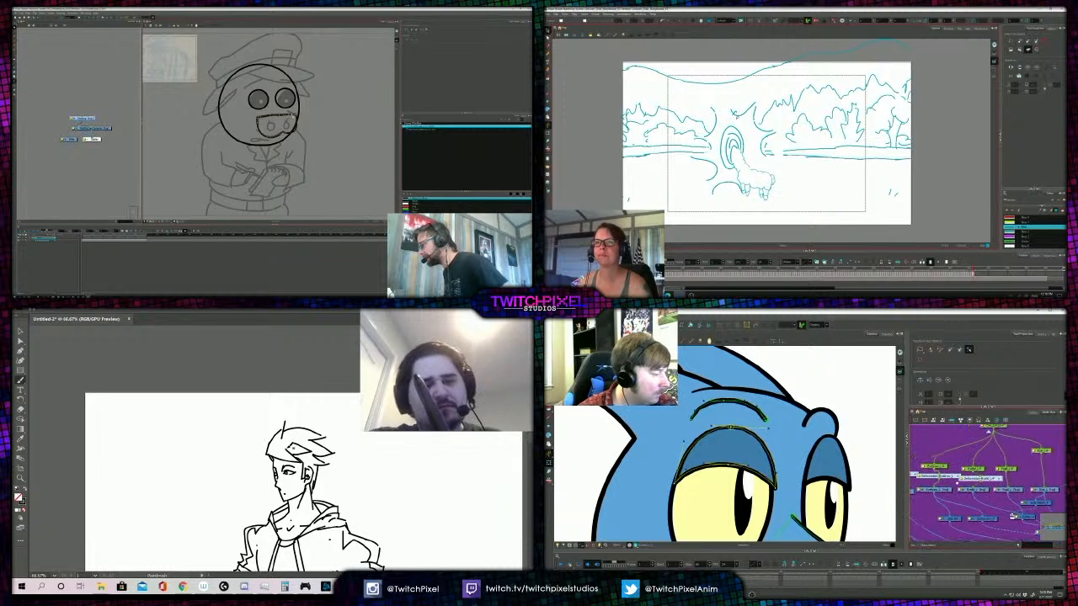
key(z)
alt+click(316, 449)
click(198, 468)
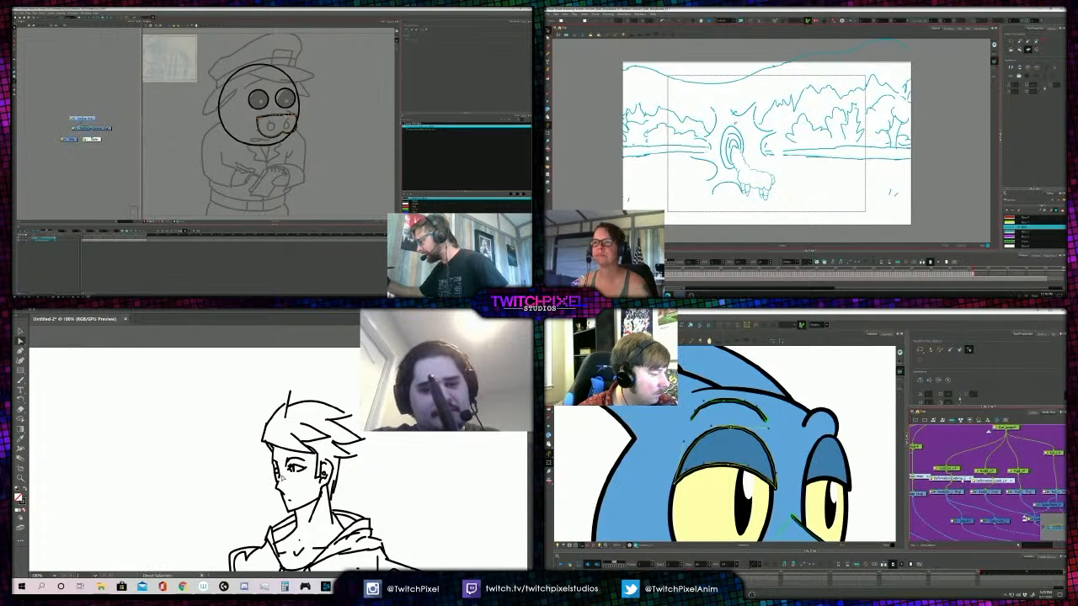
click(278, 471)
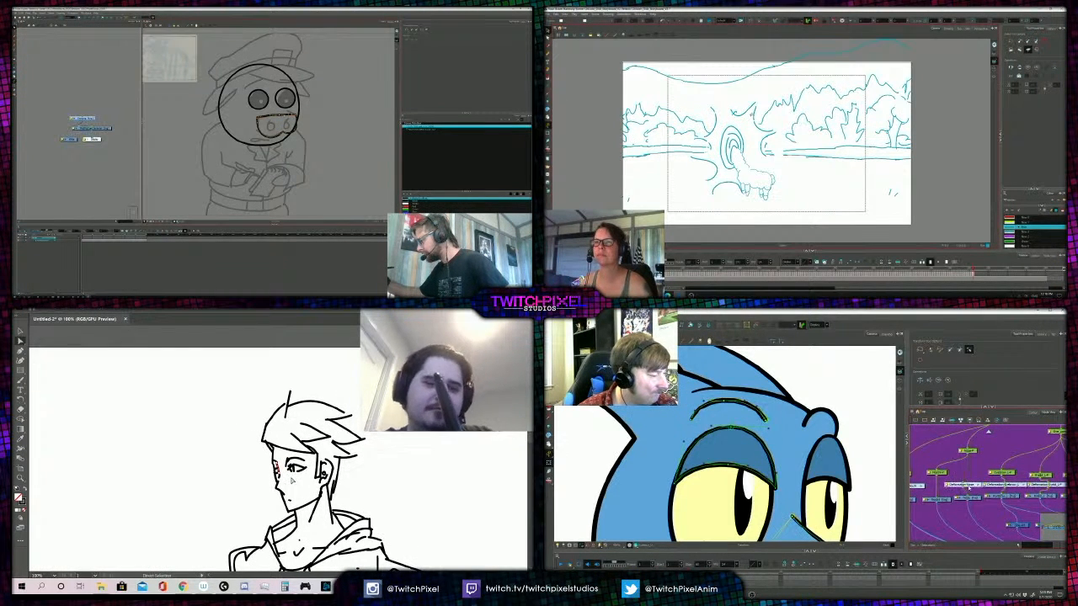
key(z)
alt+click(292, 482)
alt+click(295, 484)
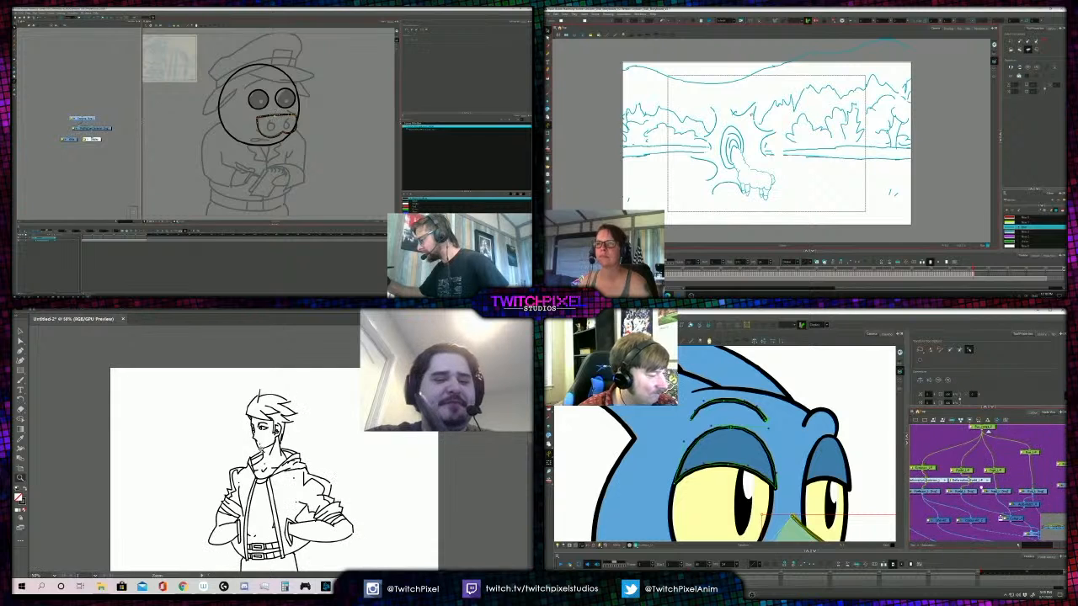
- Adjust the inner collar line at the figure's neck and select the bird's pupil for contour editing
click(269, 453)
click(270, 452)
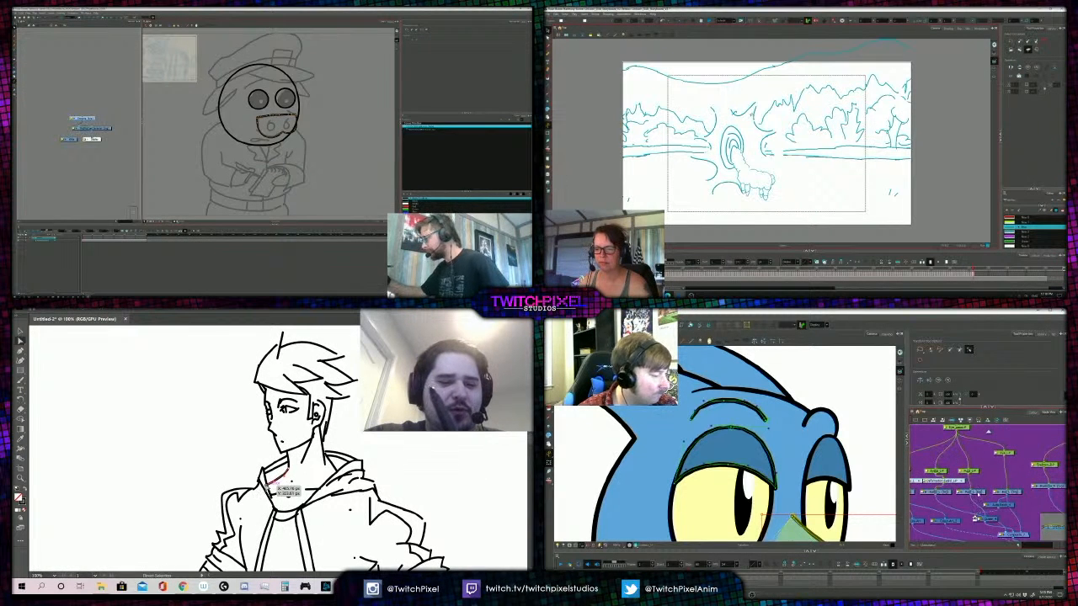
click(971, 493)
click(720, 327)
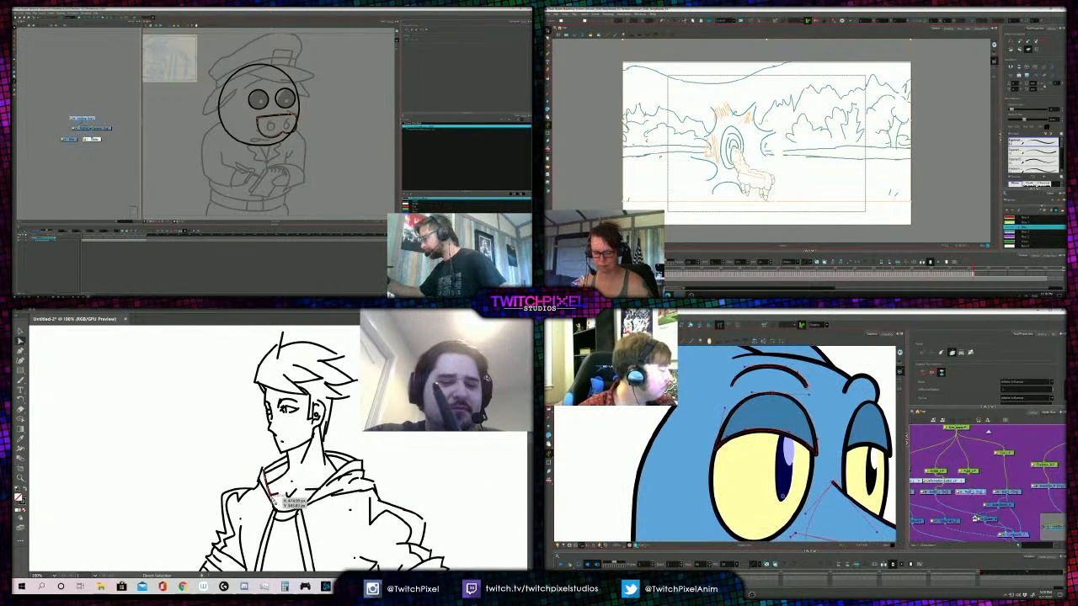
drag(274, 504, 275, 510)
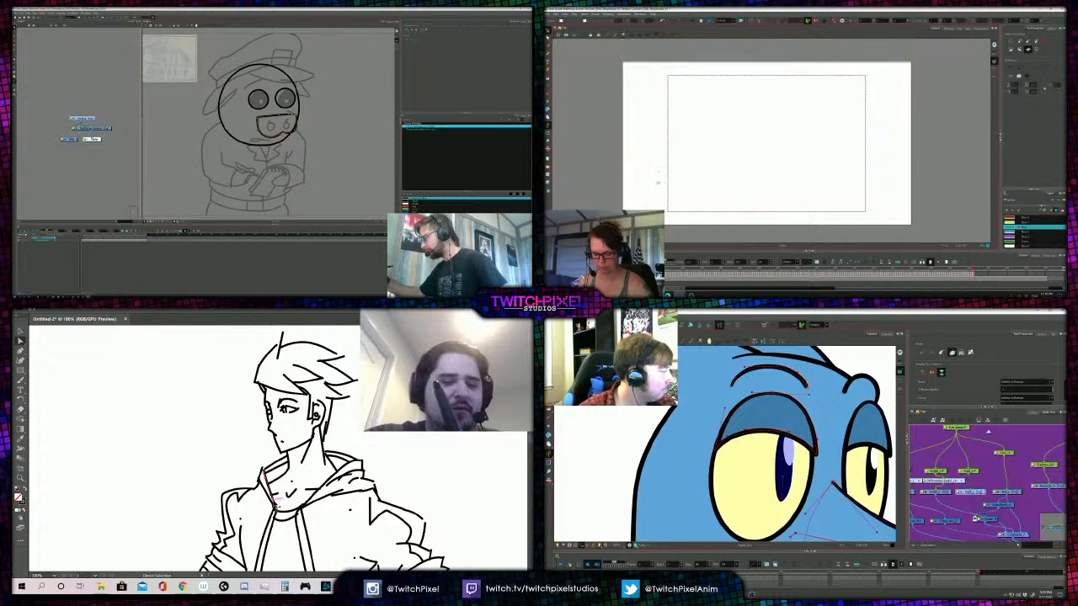
click(782, 501)
- Enlarge the llama storyboard drawing from its upper corner and nudge an anchor on the edge of the figure's hood
scroll(841, 213, down, 2)
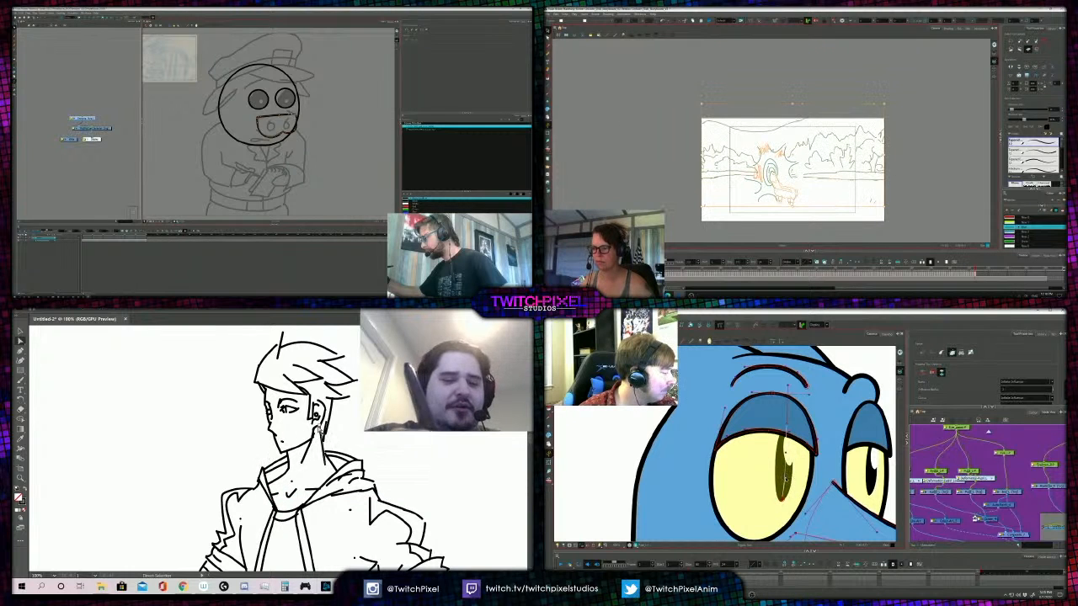
drag(885, 104, 949, 68)
drag(263, 470, 264, 469)
- Compare the enlarged llama drawing with the drawings before it
key(shift+t)
scroll(811, 157, up, 2)
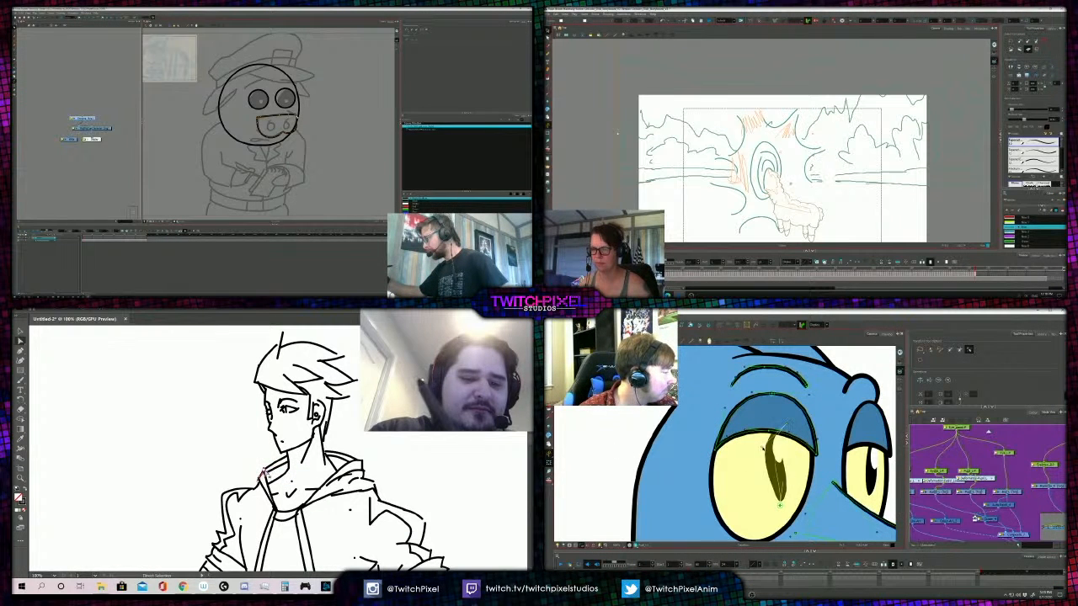
key(comma)
key(comma)
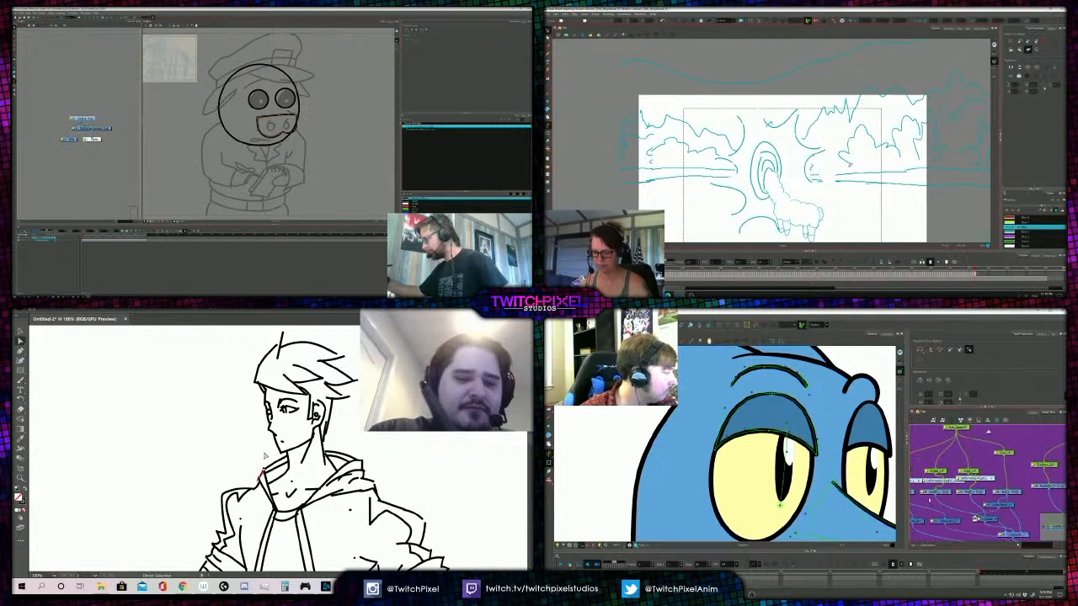
- Frame the hooded figure's upper body and activate the Paintbrush for the jacket lines
key(z)
alt+click(317, 440)
alt+click(312, 443)
alt+click(257, 455)
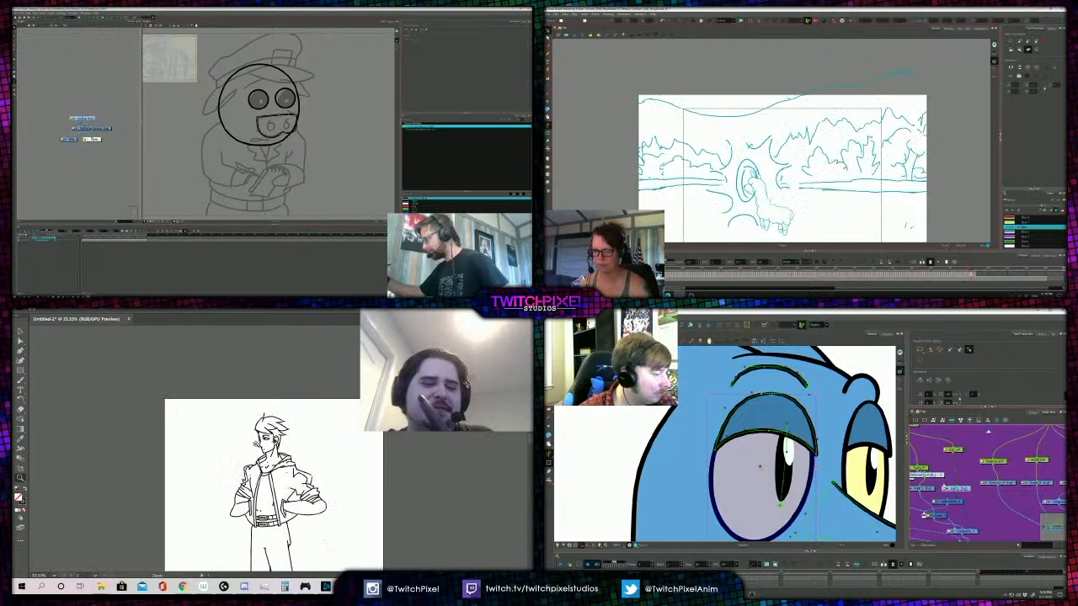
alt+click(284, 453)
click(272, 442)
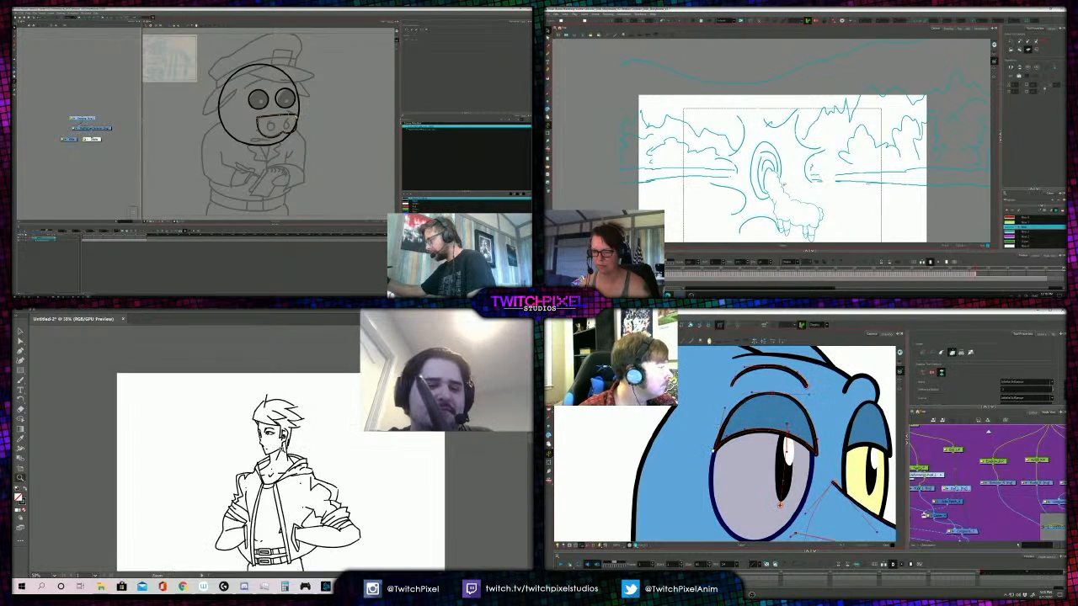
click(271, 441)
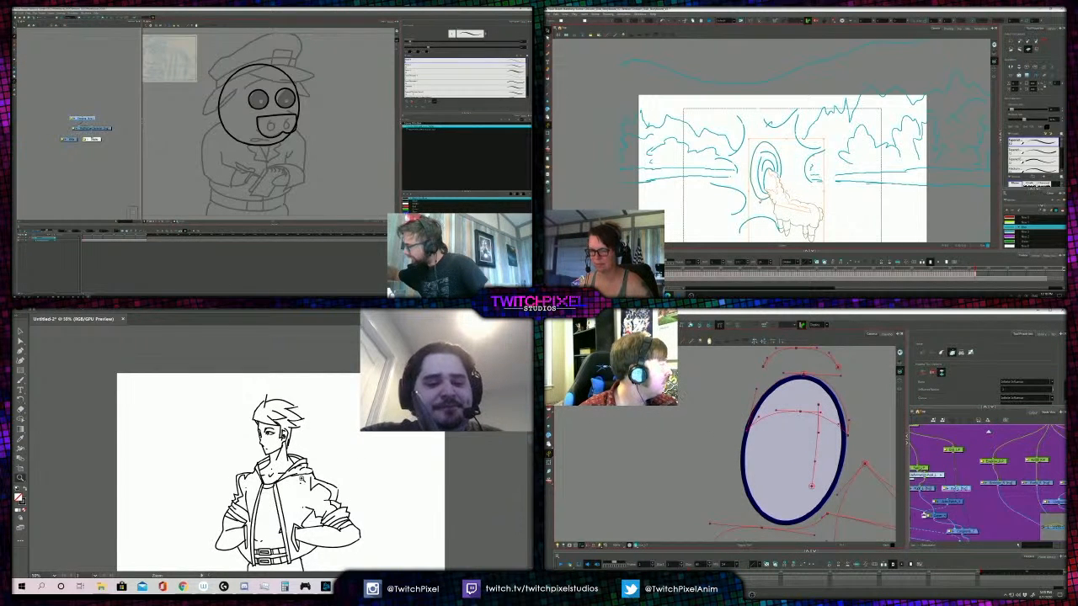
key(b)
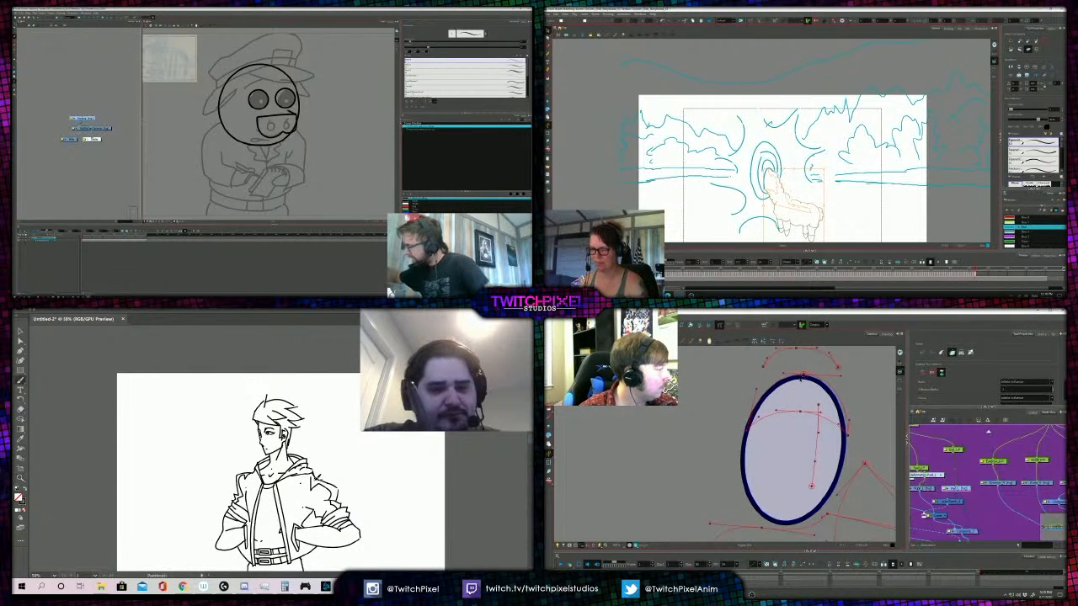
- Delete the llama and the innermost ring from the storyboard drawing and select the contour of the bird's eyeball
key(Delete)
click(767, 172)
click(744, 452)
key(Delete)
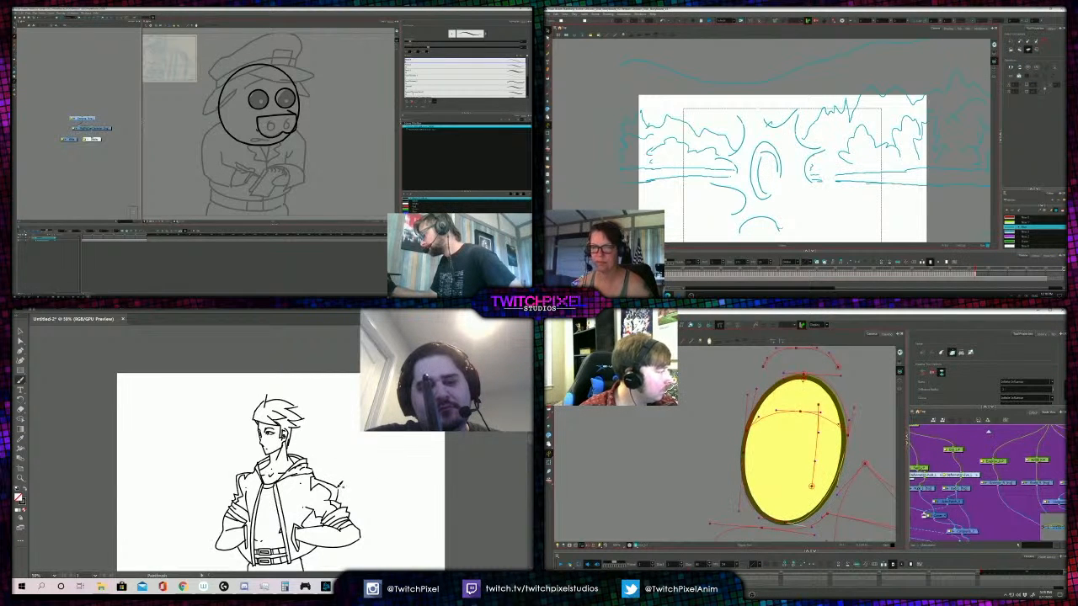
- Select the fold line on the figure's upper sleeve and return to the Paintbrush for the jacket
key(a)
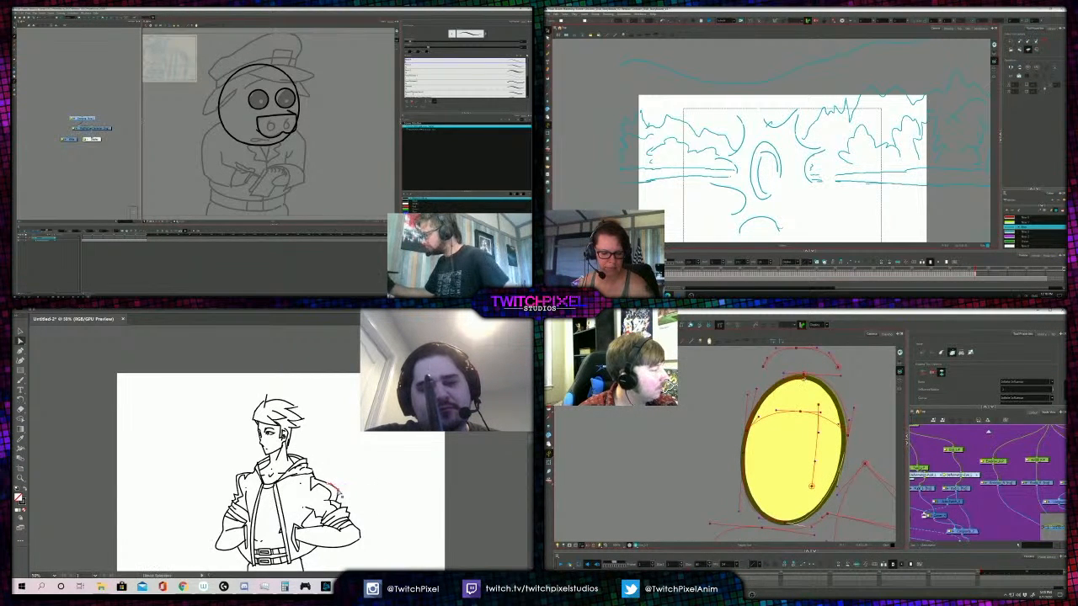
scroll(808, 434, up, 2)
key(b)
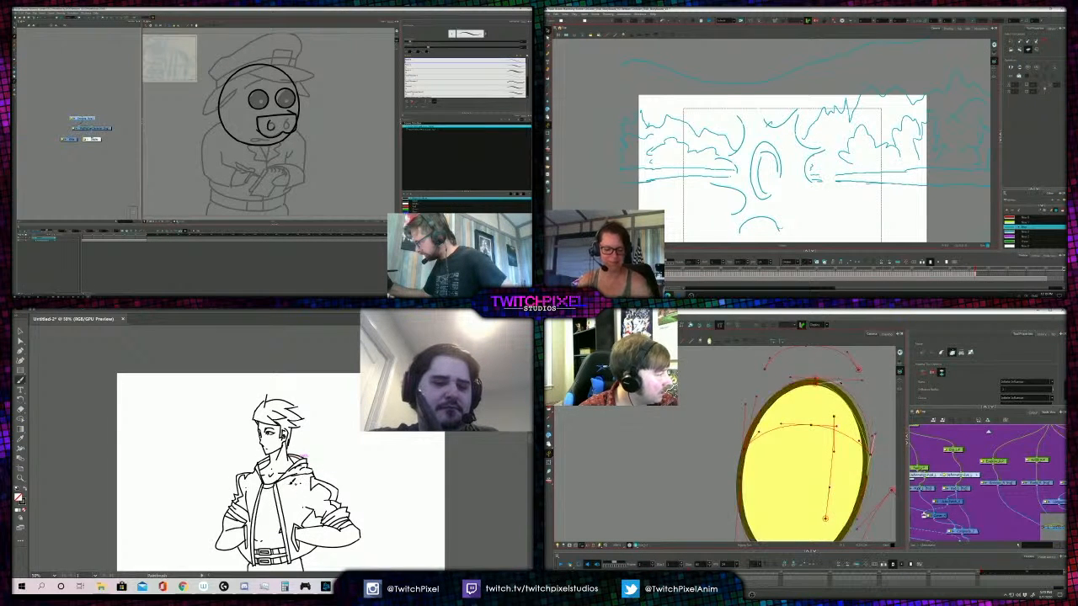
key(ctrl+minus)
key(ctrl+plus)
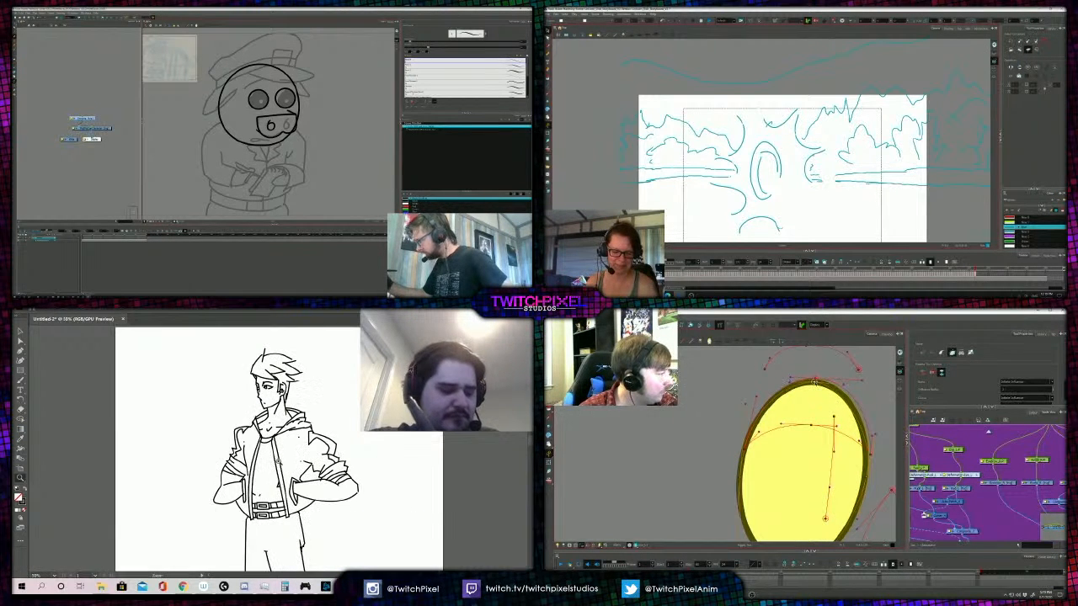
- Move the anchor on the figure's jacket edge beside the belt slightly inward
key(a)
mouse_move(292, 509)
mouse_down()
mouse_move(288, 516)
mouse_move(286, 506)
mouse_up()
click(273, 493)
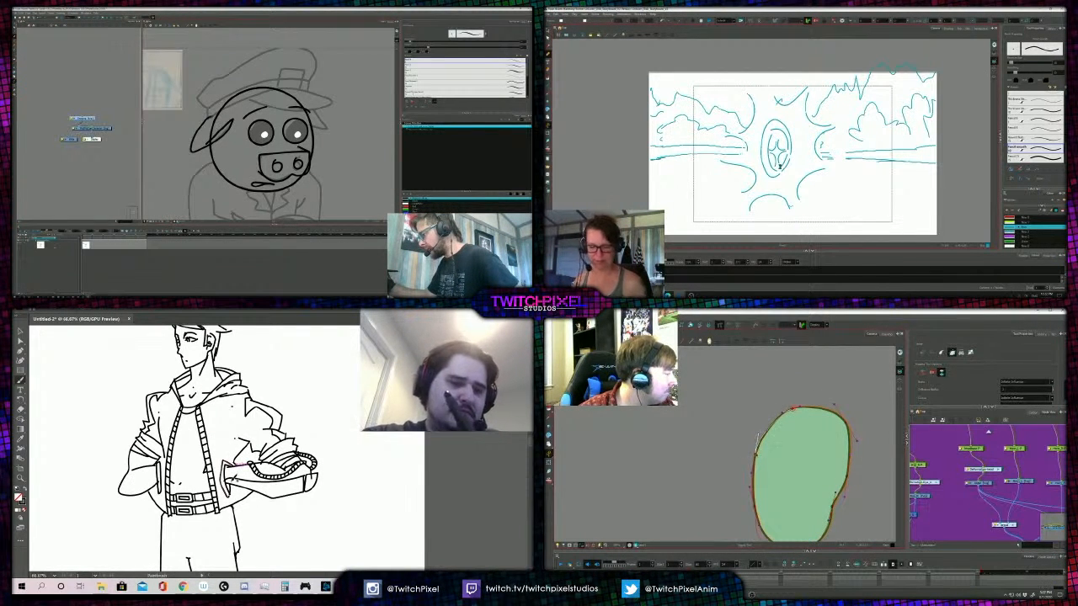
- Pull the curve handles at the top and outer side of the green bird shape upward to round its contour
scroll(796, 442, up, 2)
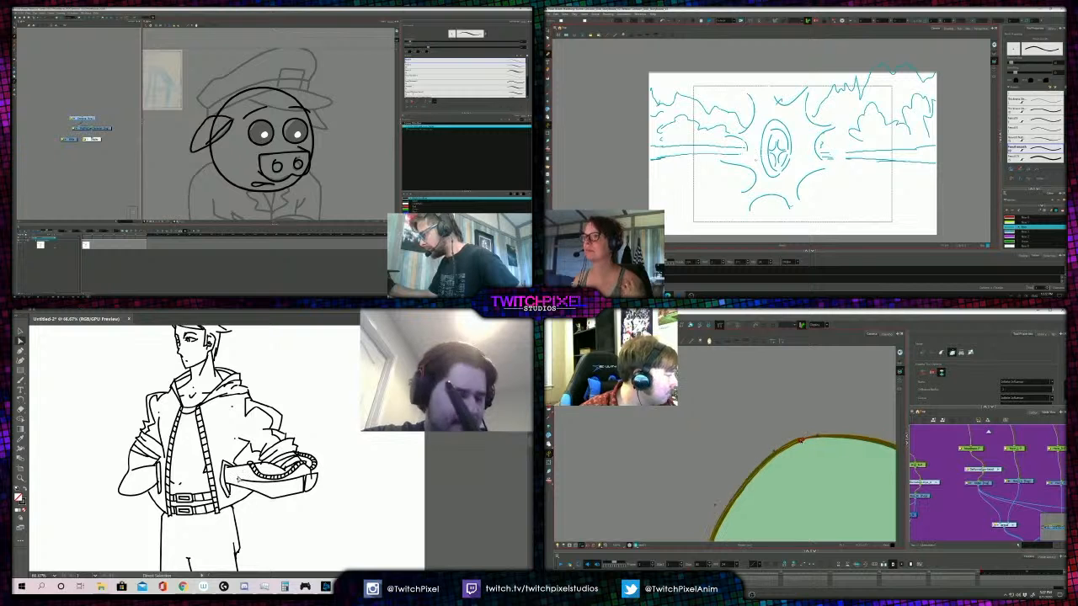
key(b)
drag(796, 442, 799, 418)
scroll(800, 434, down, 2)
key(alt+s)
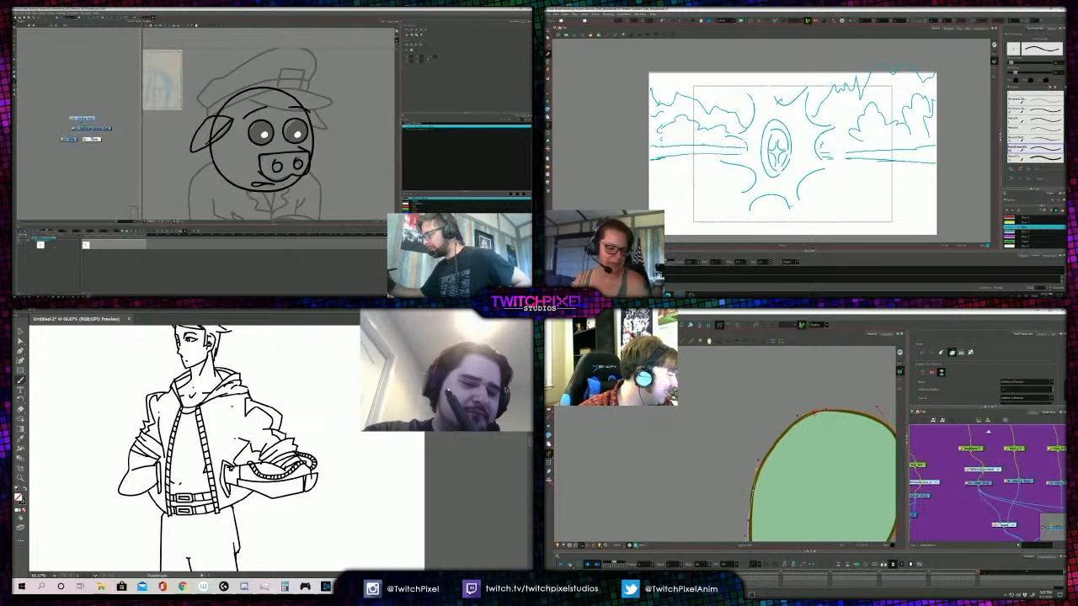
mouse_move(753, 490)
mouse_down()
mouse_move(761, 431)
mouse_move(773, 452)
mouse_up()
- Flip a copy of the pig's ear horizontally and fine-tune the side curve handle of the green shape
click(231, 118)
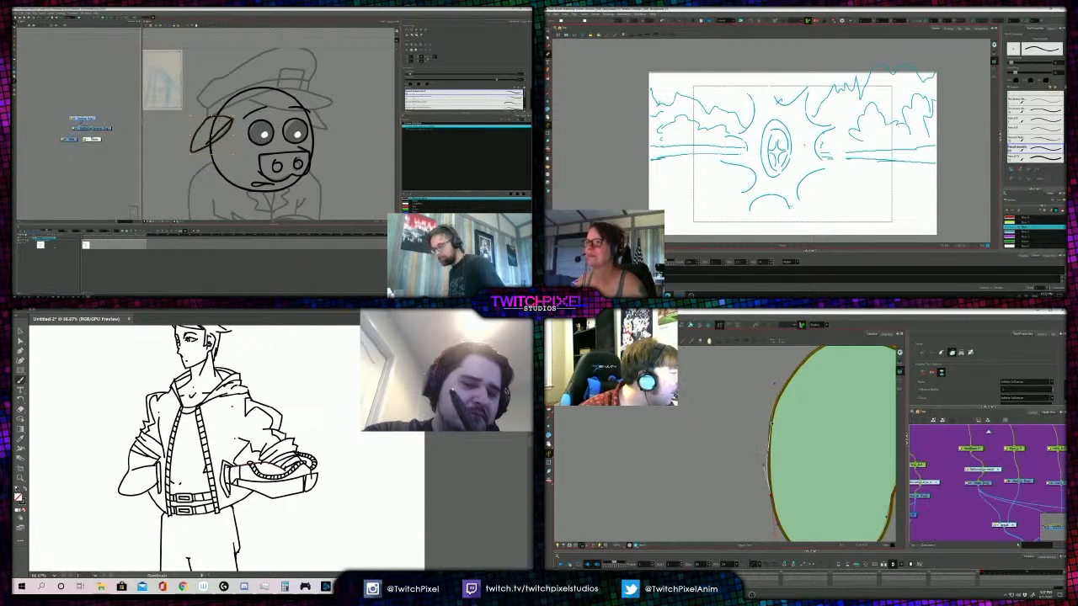
drag(775, 384, 774, 387)
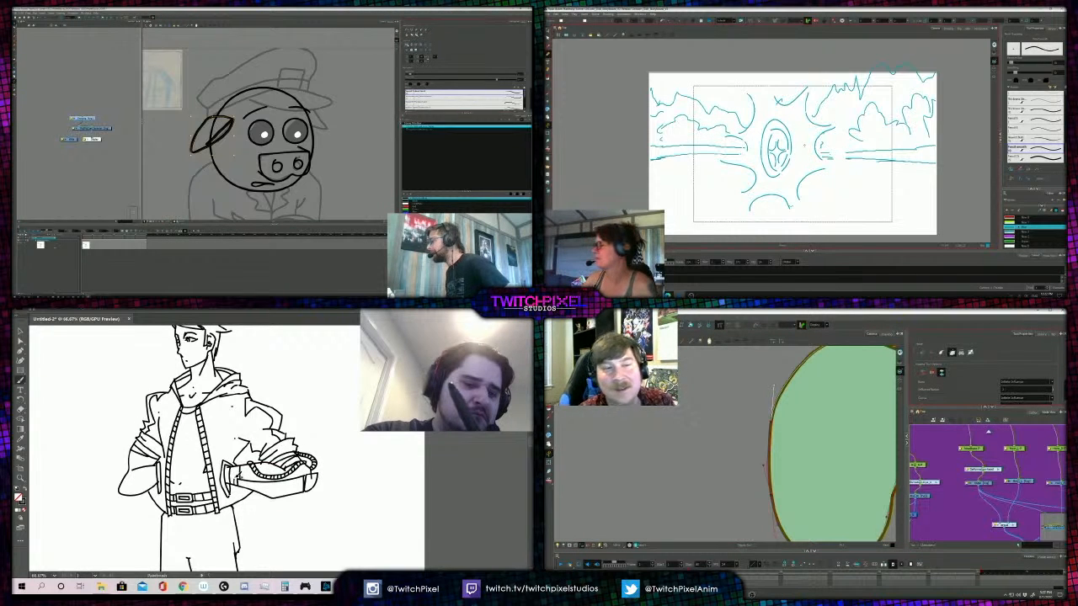
click(408, 45)
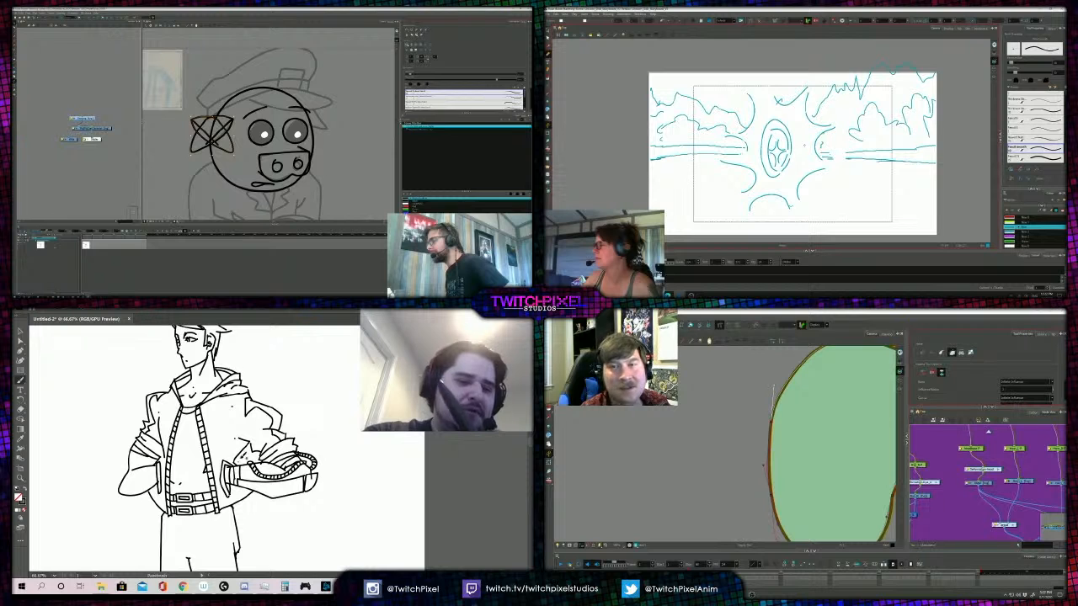
- Review the hooded figure with its jacket trim and sleeve details at full length
key(z)
alt+click(270, 440)
alt+click(270, 442)
alt+click(284, 434)
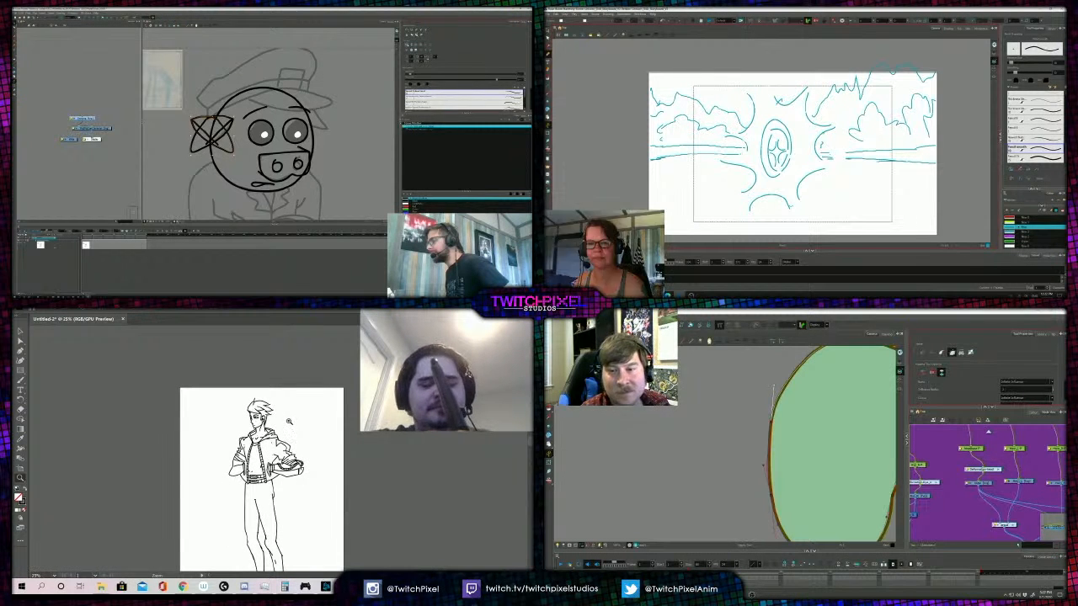
- Delete the scribbled marks beside the storyboard's oval and place the mirrored ear on the opposite side of the pig's head
key(alt+s)
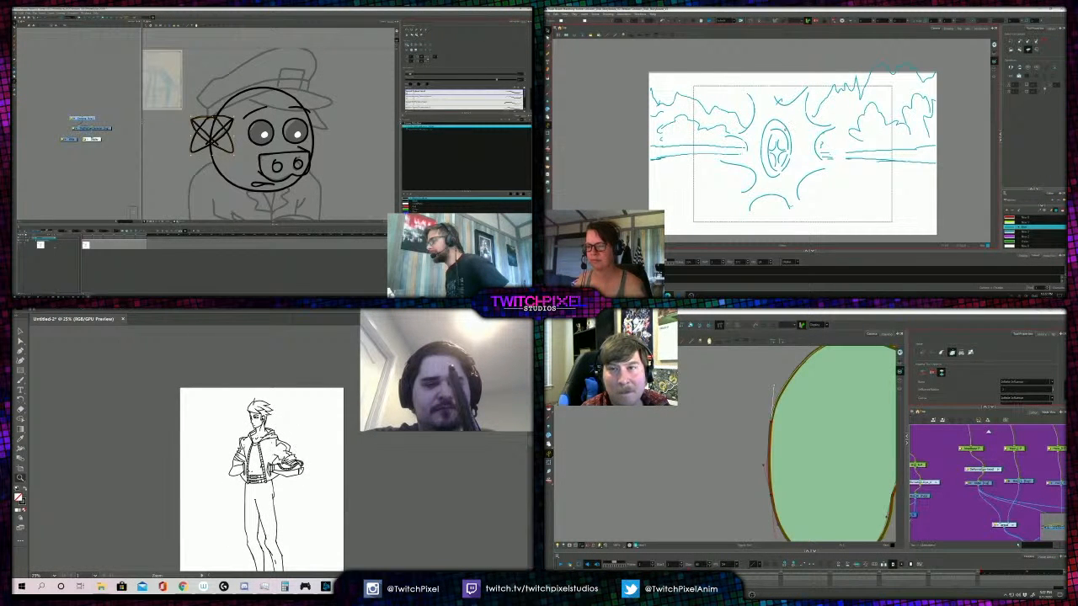
click(287, 463)
key(a)
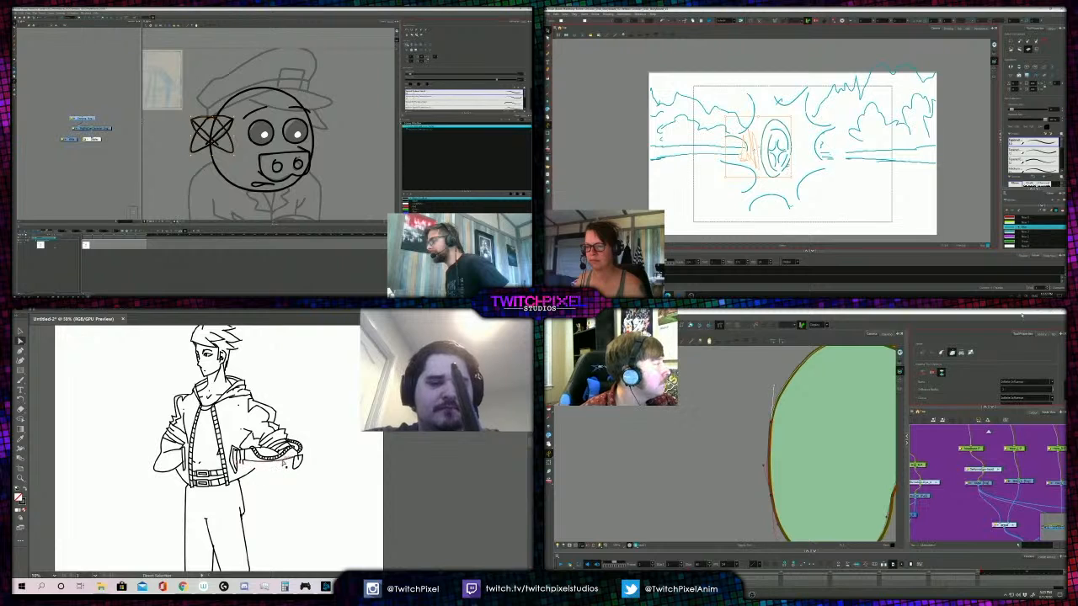
key(Delete)
drag(212, 135, 309, 117)
click(773, 500)
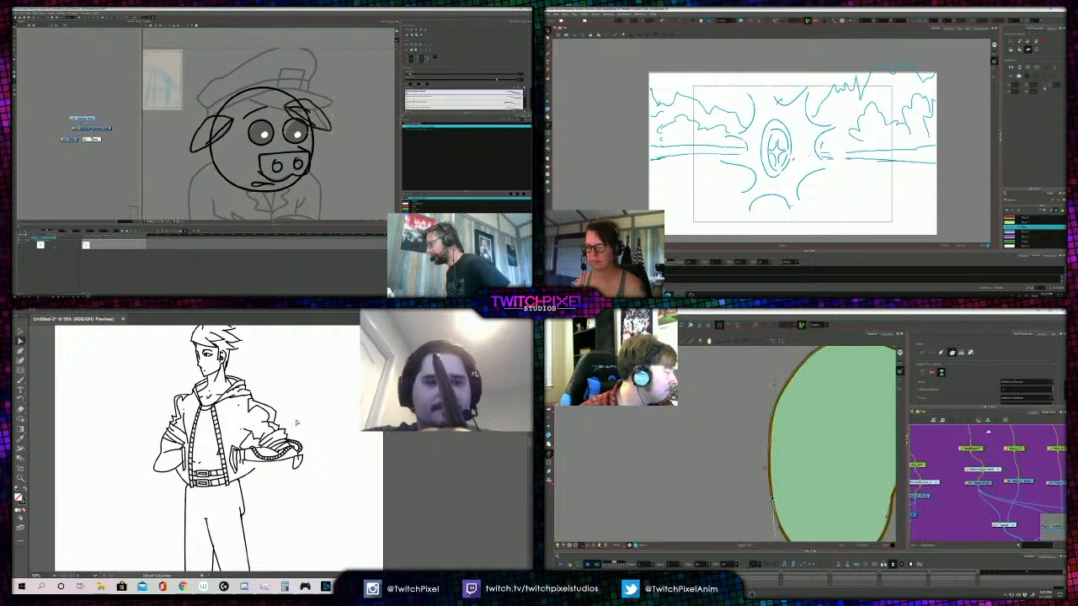
- Level the curve handles along the green shape's lower edge and reshape the underside line of the figure's forearm
scroll(271, 432, down, 1)
scroll(773, 501, down, 2)
scroll(261, 447, up, 1)
click(817, 523)
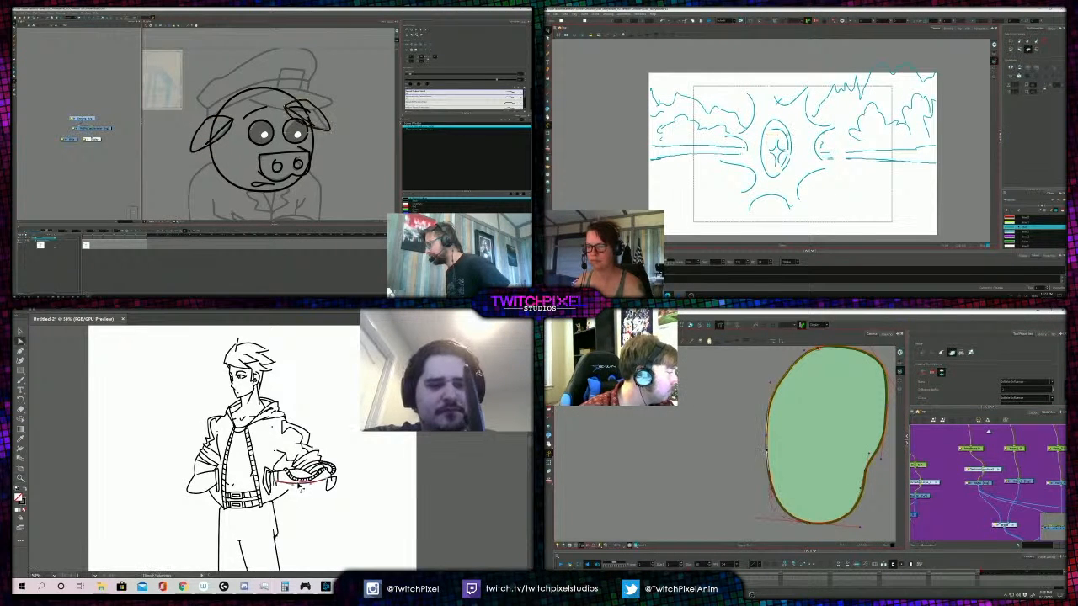
key(ctrl+z)
drag(757, 518, 785, 521)
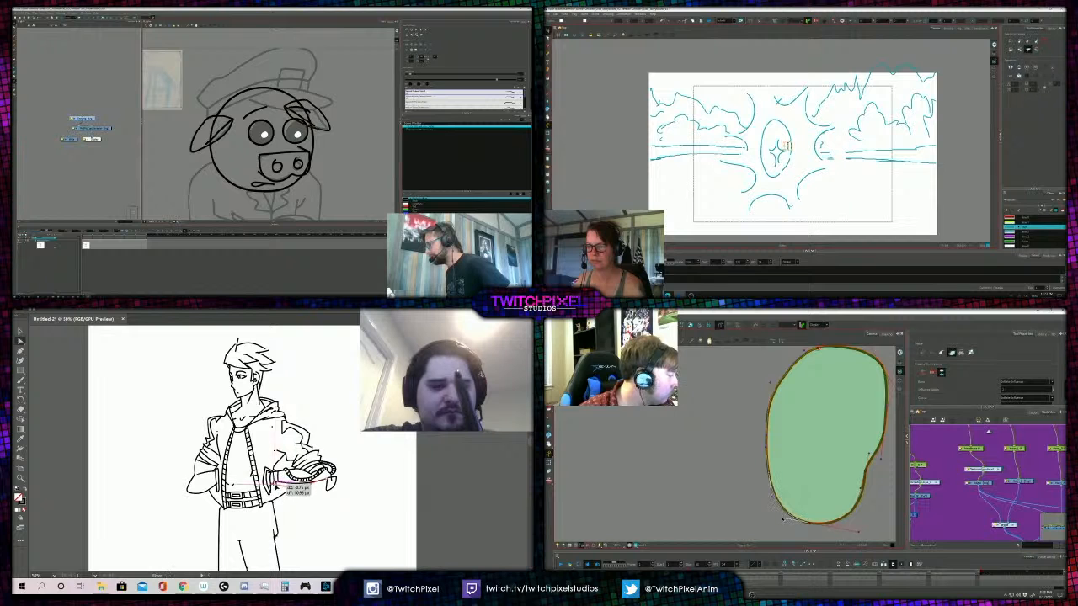
key(ctrl+z)
drag(278, 483, 312, 485)
drag(868, 530, 868, 526)
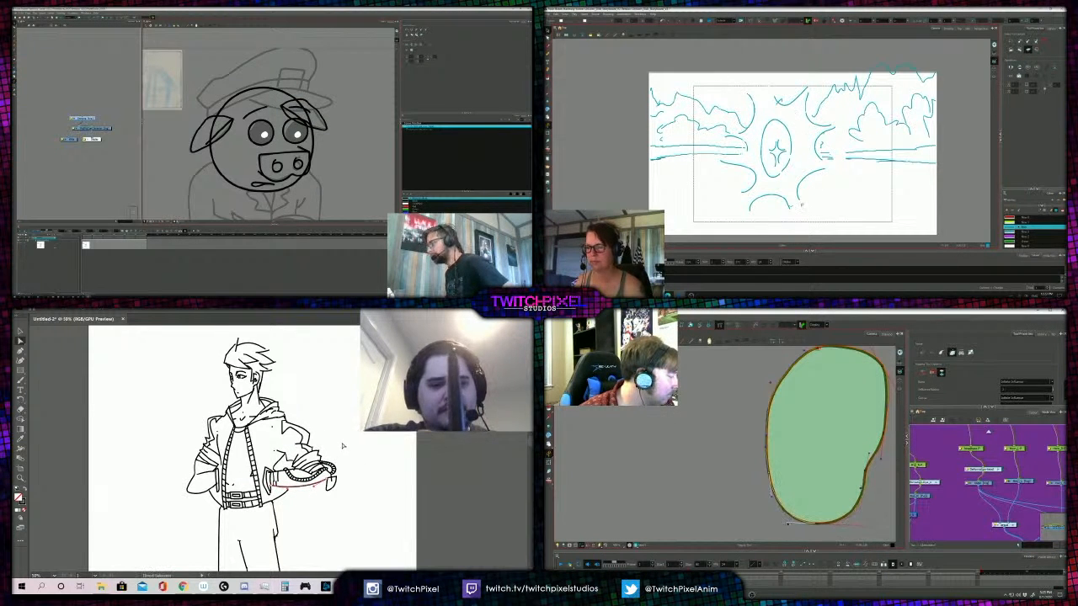
- Adjust the short cuff line on the figure's forearm and refine the green shape's lower curve handles
click(305, 432)
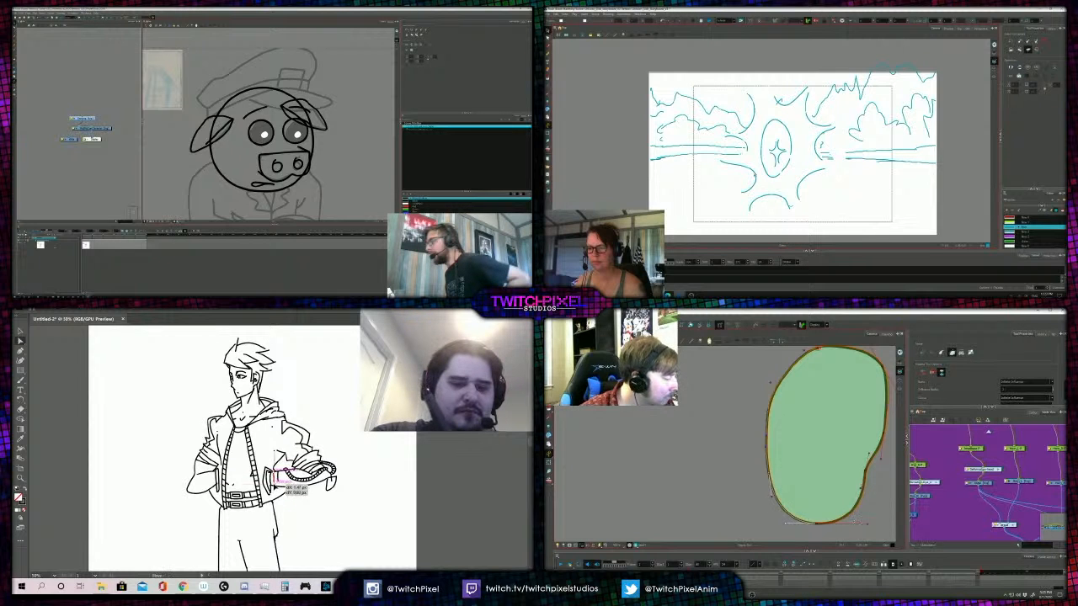
drag(278, 478, 282, 483)
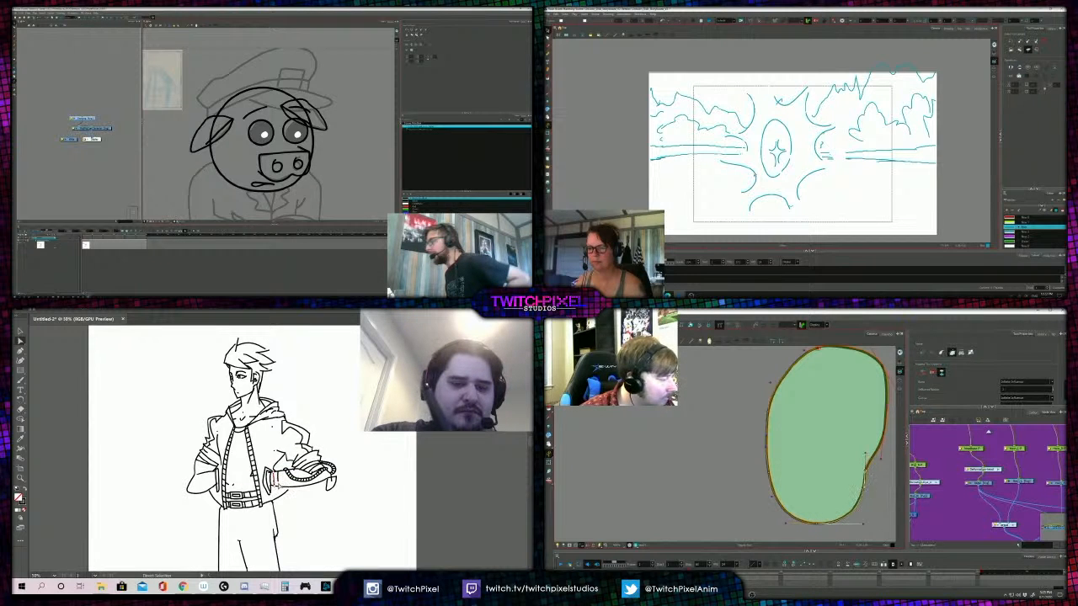
click(865, 477)
drag(863, 526, 859, 525)
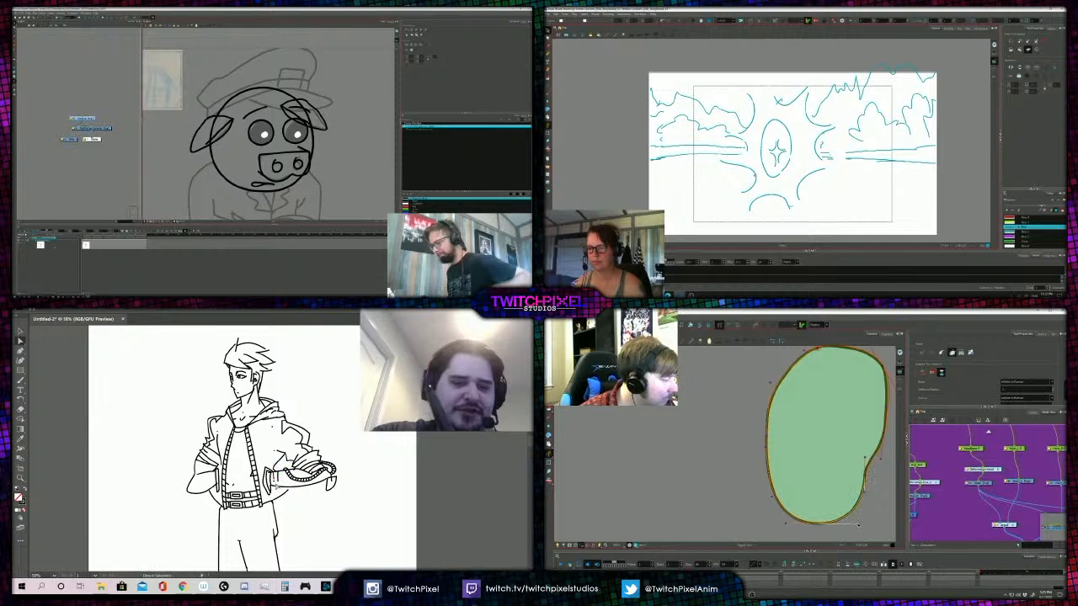
drag(277, 481, 274, 486)
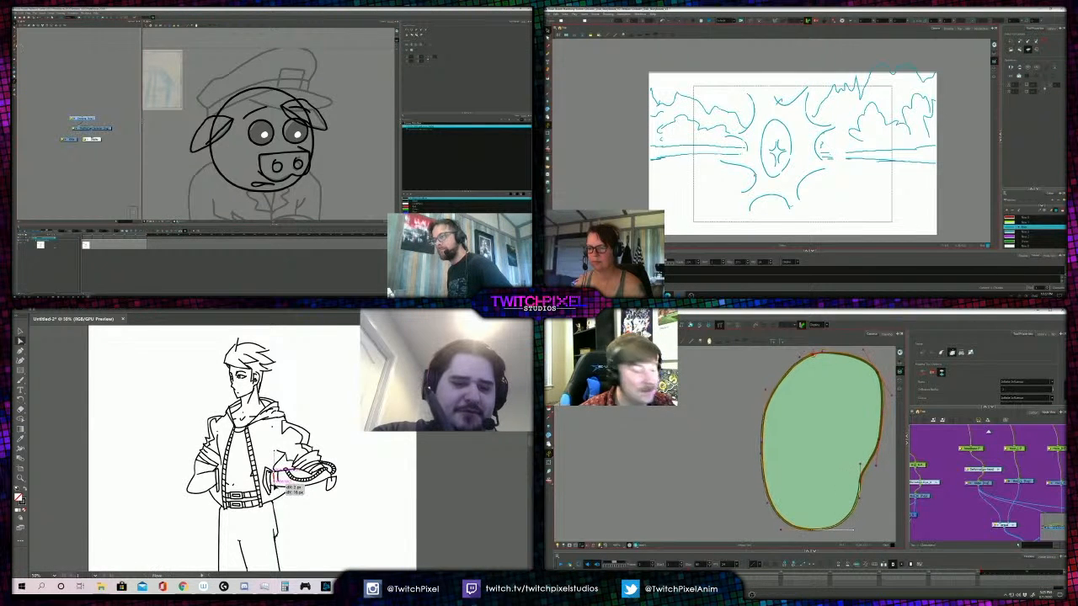
- Reposition the curved burst strokes around the storyboard's oval so that their ends meet
click(801, 181)
key(alt+b)
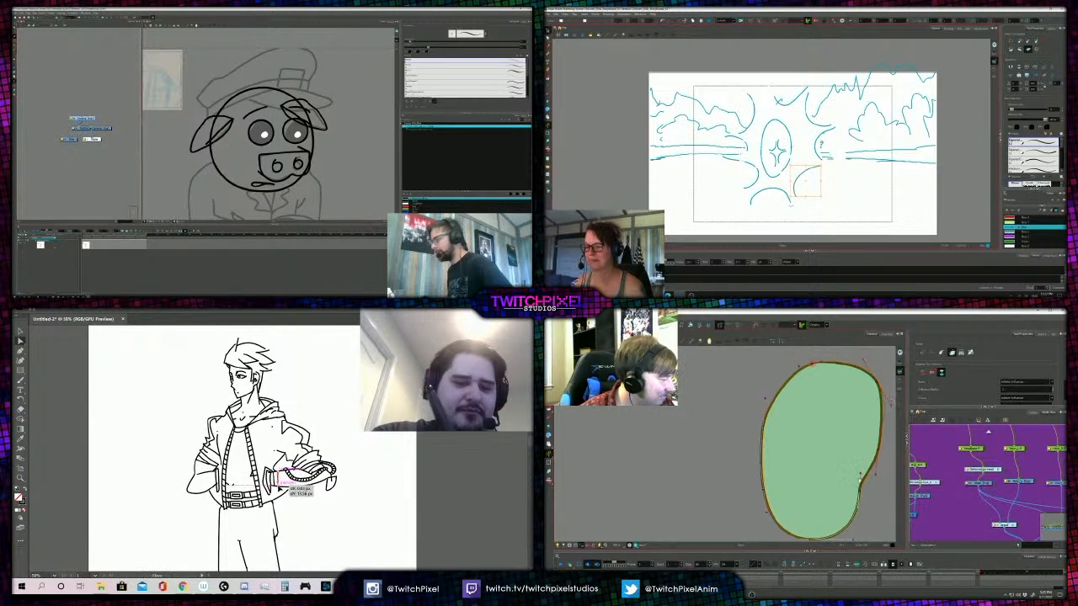
drag(826, 140, 822, 144)
click(806, 121)
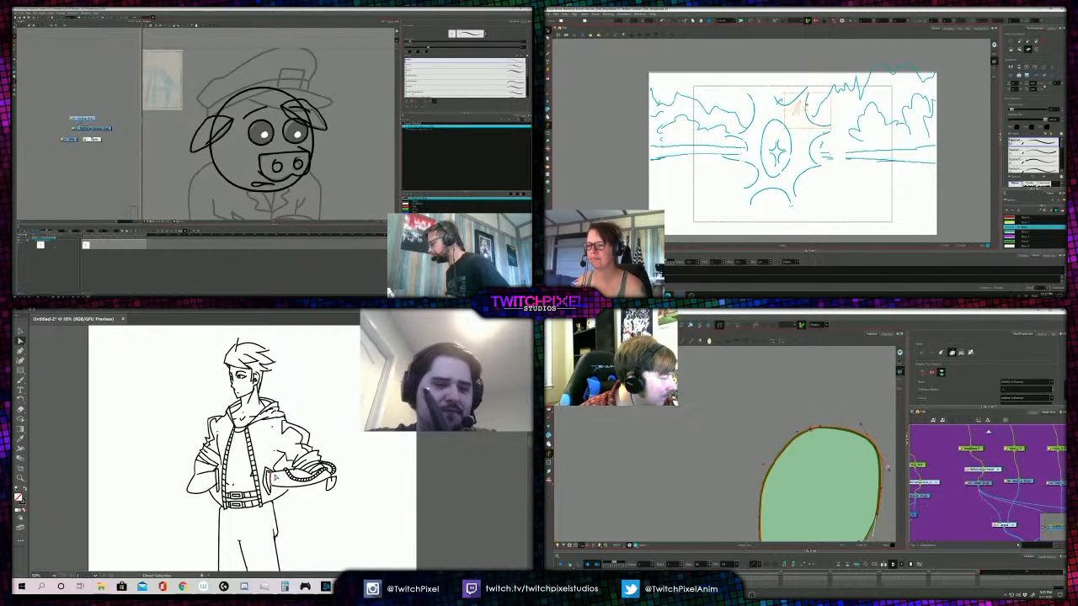
key(b)
mouse_move(806, 121)
mouse_down()
mouse_move(816, 121)
mouse_move(780, 102)
mouse_move(758, 109)
mouse_up()
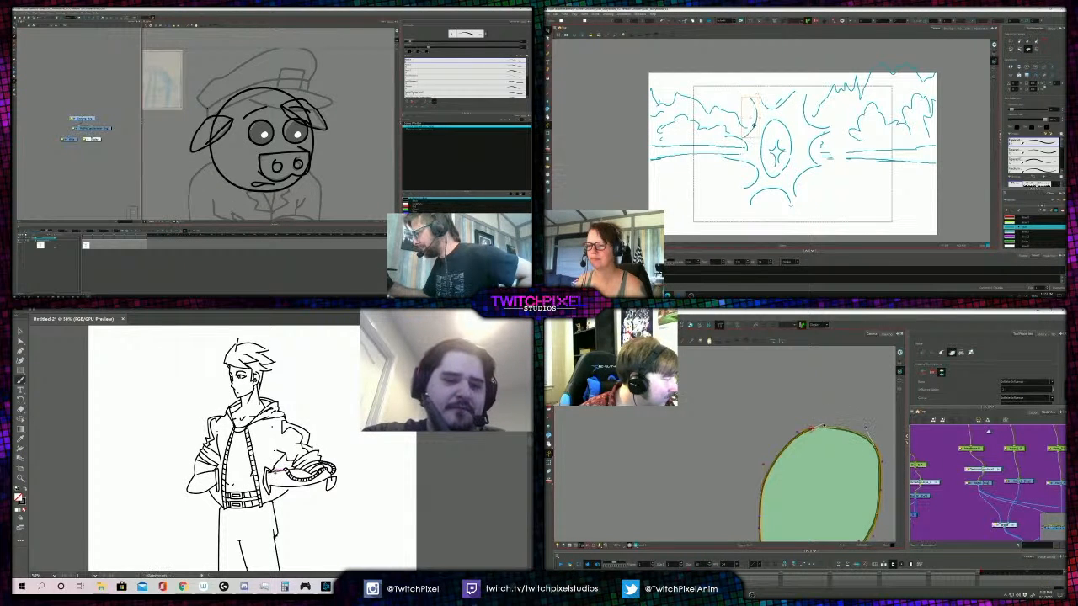
- Adjust the burst arcs on the oval's left side and delete the unwanted stroke there
click(801, 182)
scroll(853, 438, up, 4)
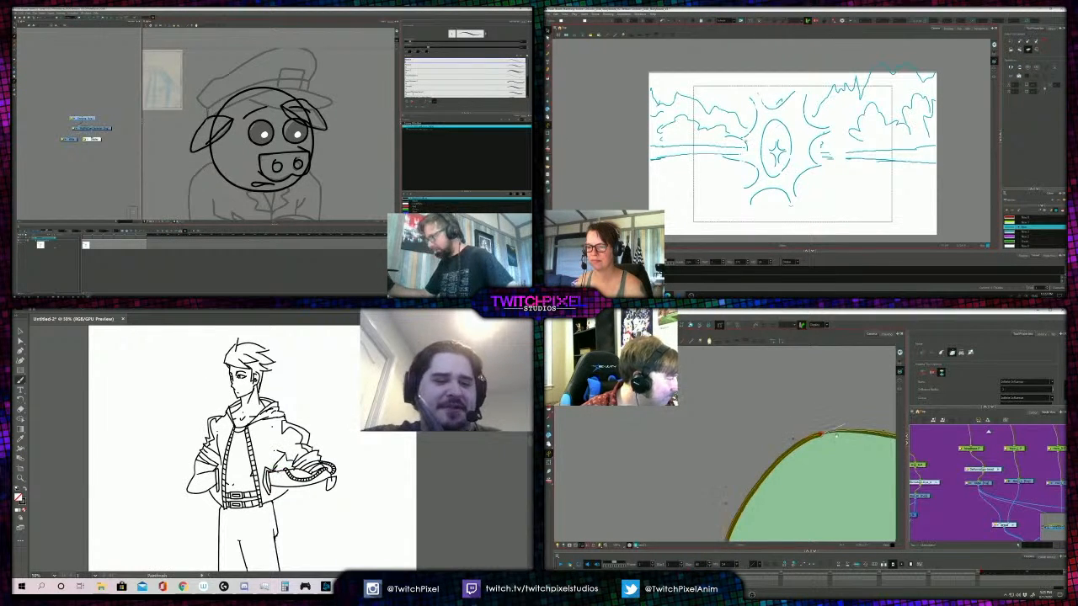
click(747, 148)
scroll(686, 427, down, 2)
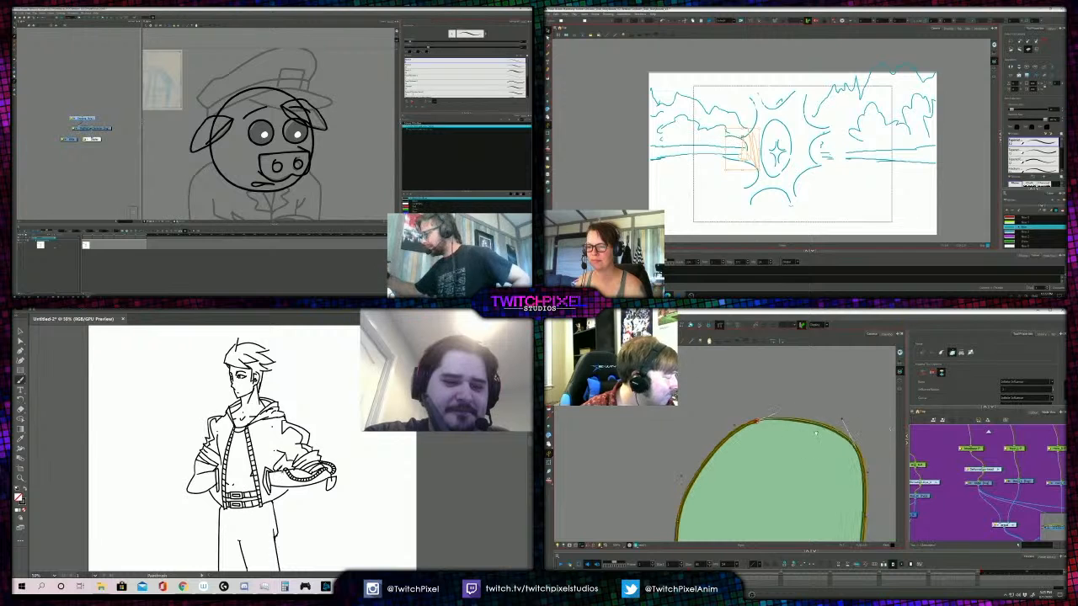
drag(742, 136, 744, 138)
key(Delete)
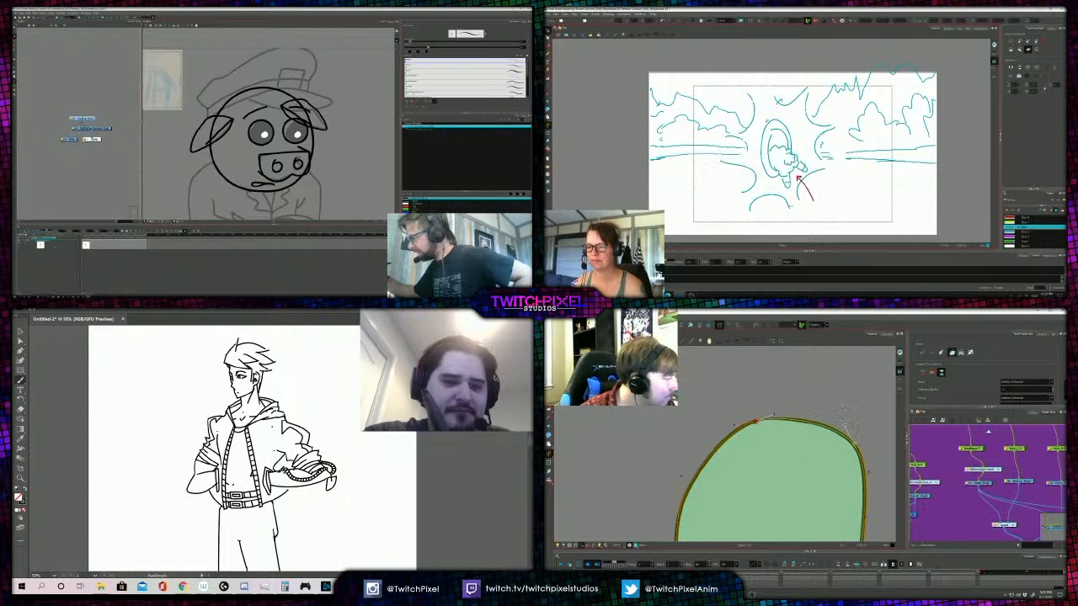
- Fine-tune the curve handles along the green shape's top and outer edge to smooth its contour
mouse_move(714, 439)
mouse_down()
mouse_move(748, 404)
mouse_move(715, 443)
mouse_up()
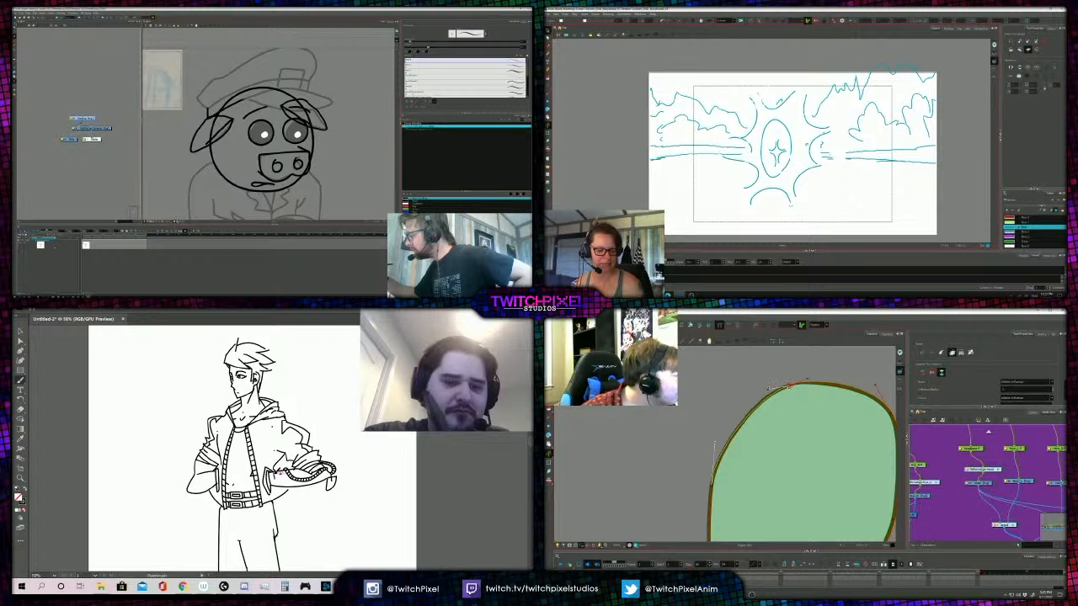
drag(770, 388, 768, 389)
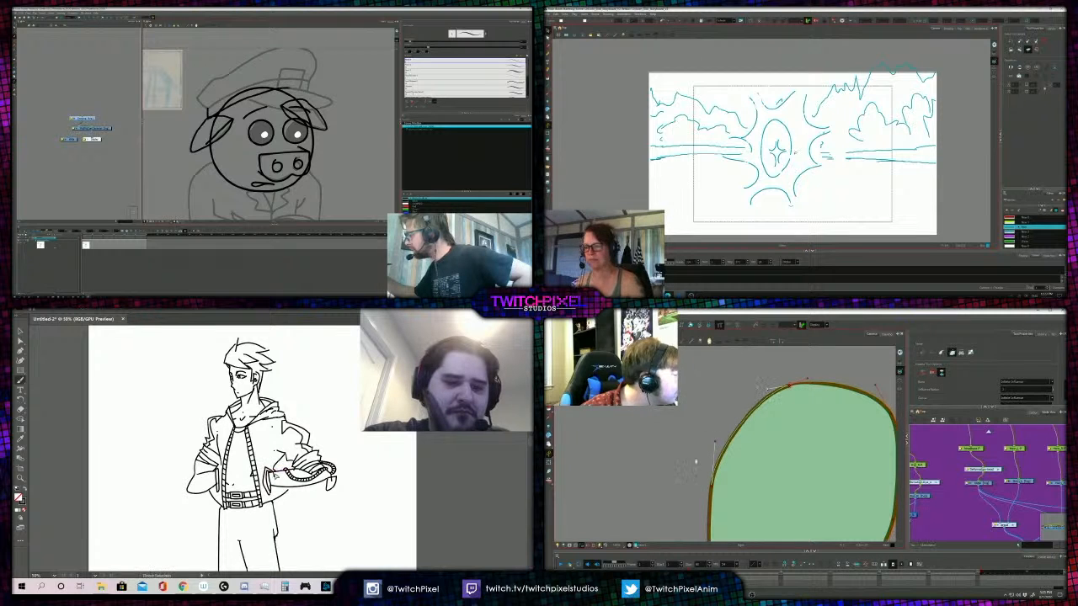
key(1)
drag(696, 461, 727, 428)
drag(790, 367, 768, 368)
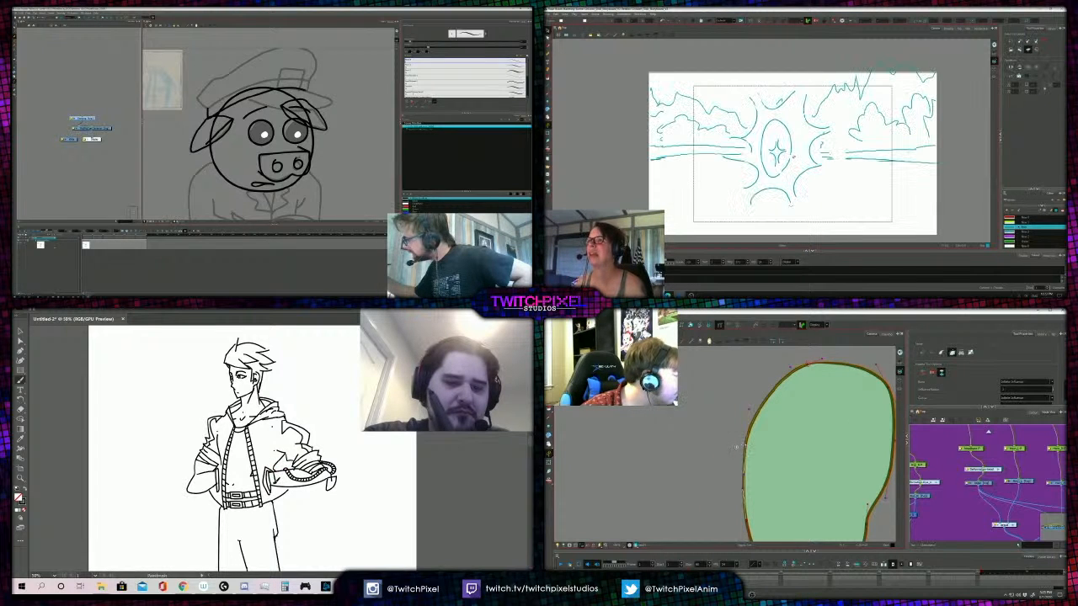
key(1)
key(1)
drag(729, 494, 744, 464)
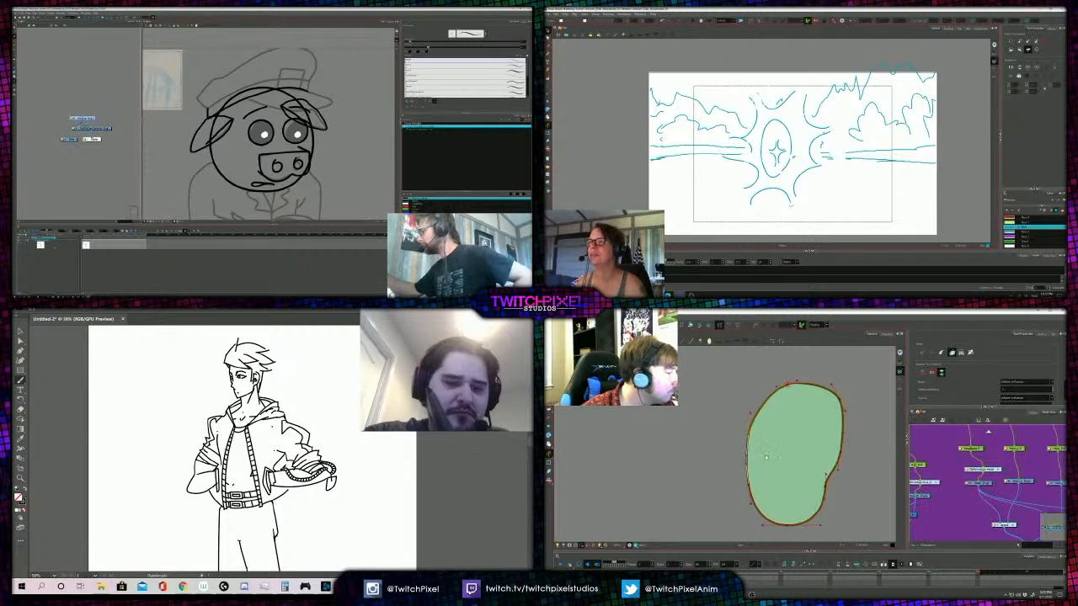
- Return to the full bird head, select the crest feather and shape its deformation curve handles at the tip and upper edge
key(shift+a)
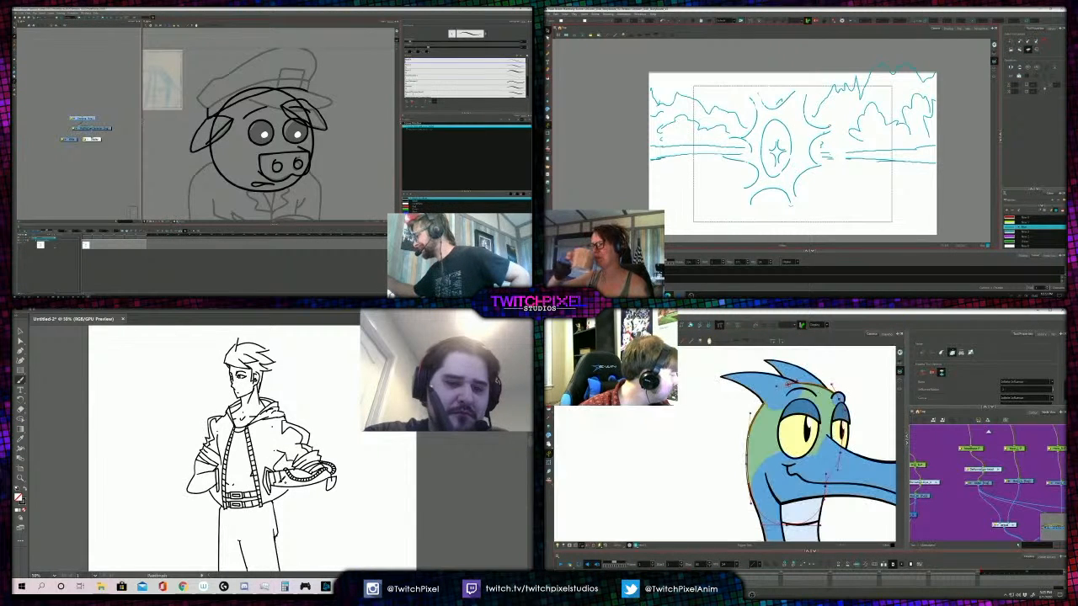
drag(1026, 484, 983, 501)
click(983, 499)
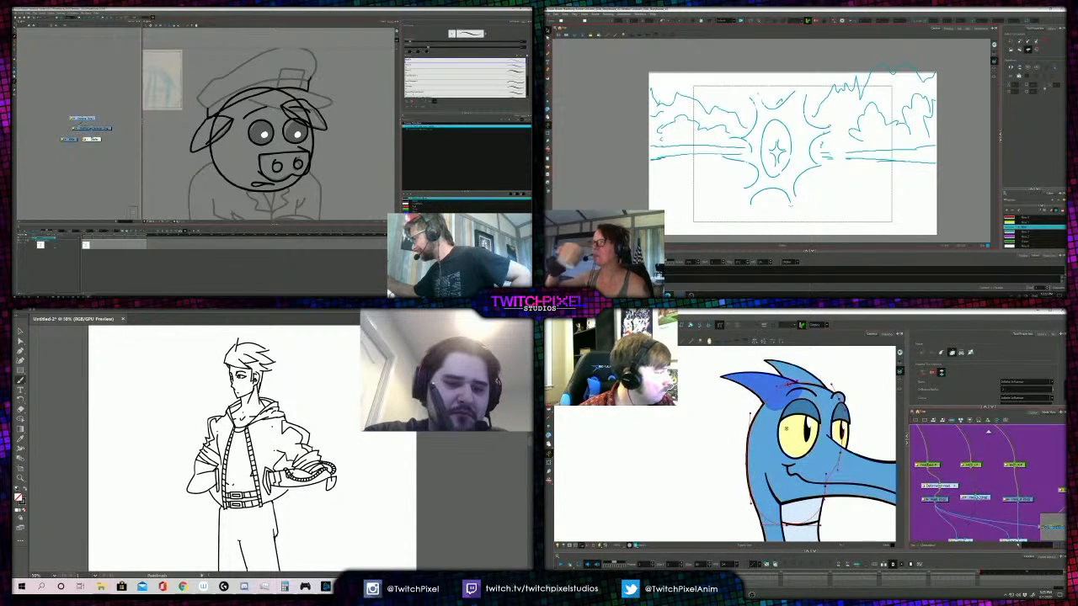
drag(742, 392, 752, 438)
key(2)
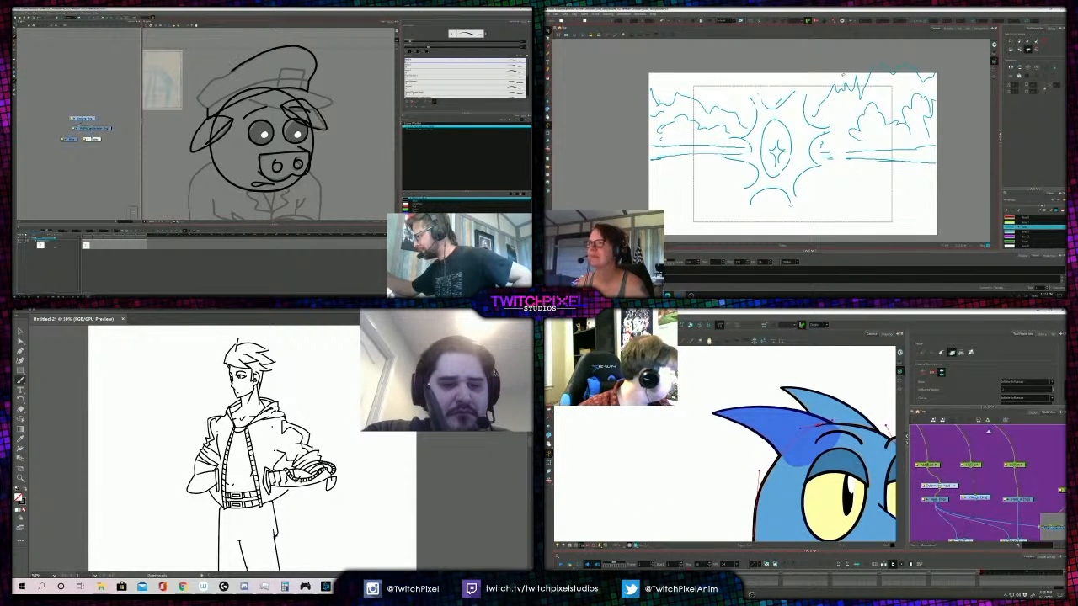
key(alt+d)
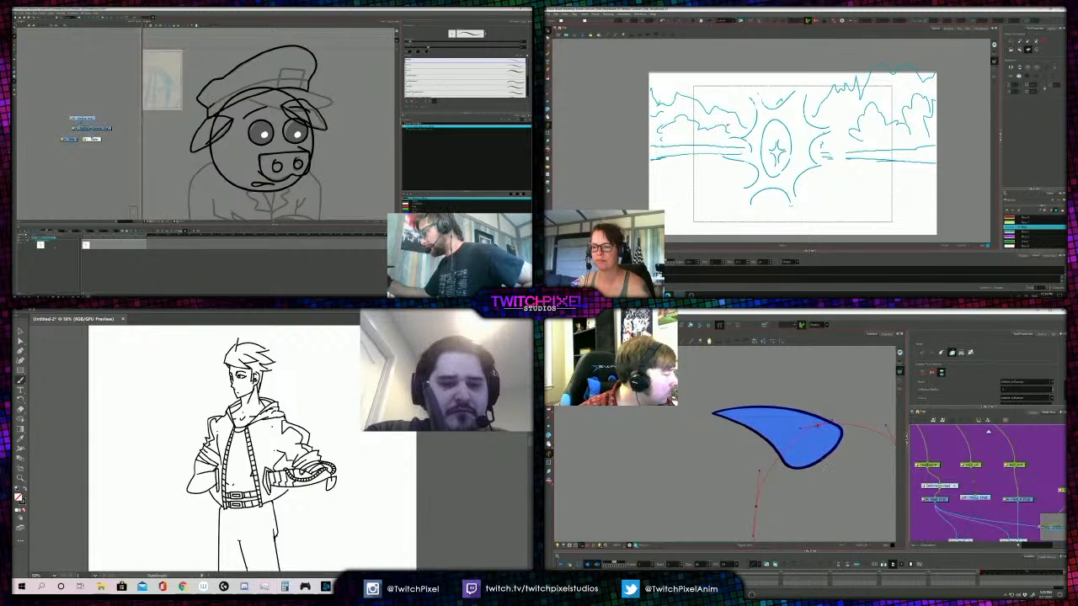
drag(782, 455, 685, 403)
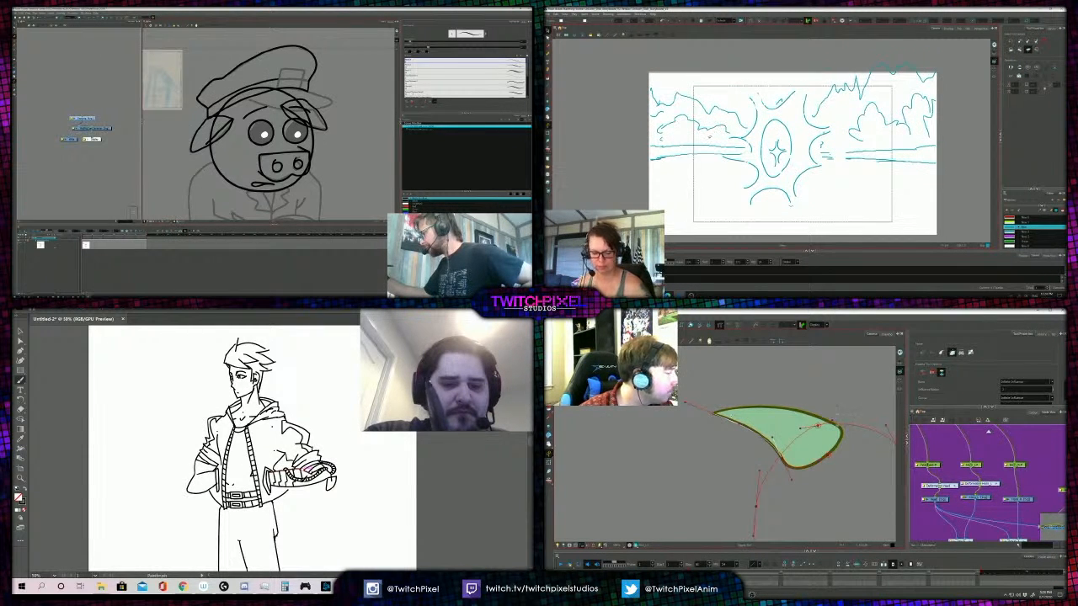
drag(793, 417, 793, 390)
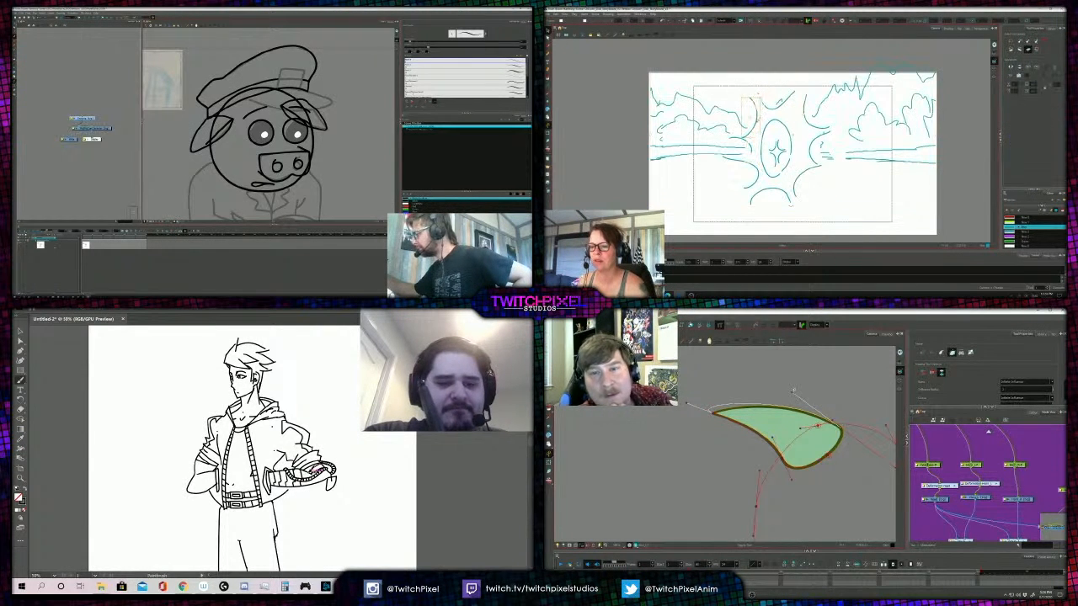
- Delete the oval surrounding the sparkle in the storyboard's burst
click(757, 116)
key(Delete)
click(762, 139)
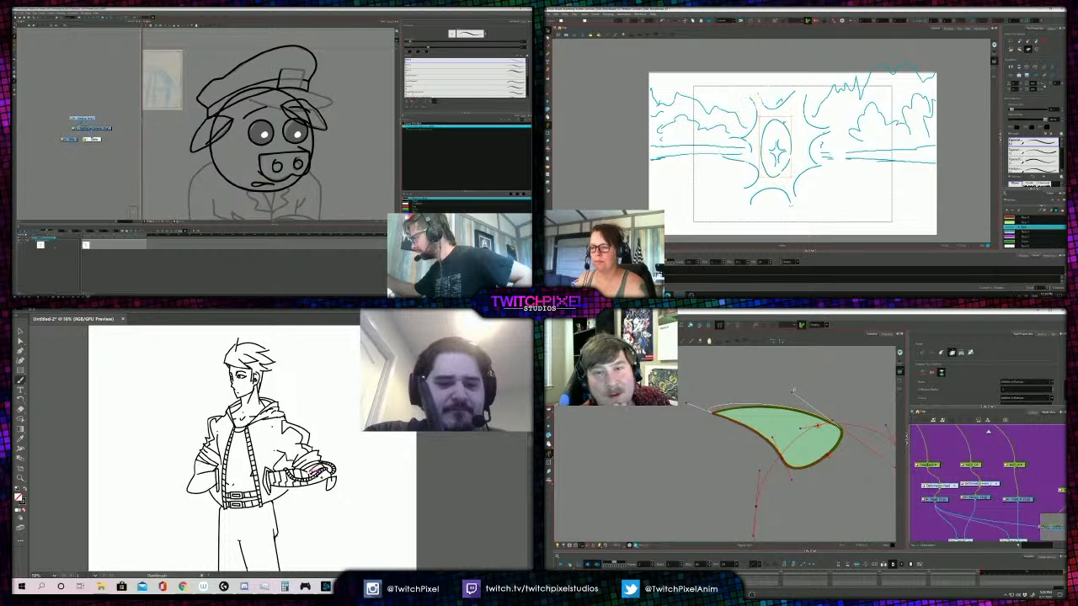
key(Delete)
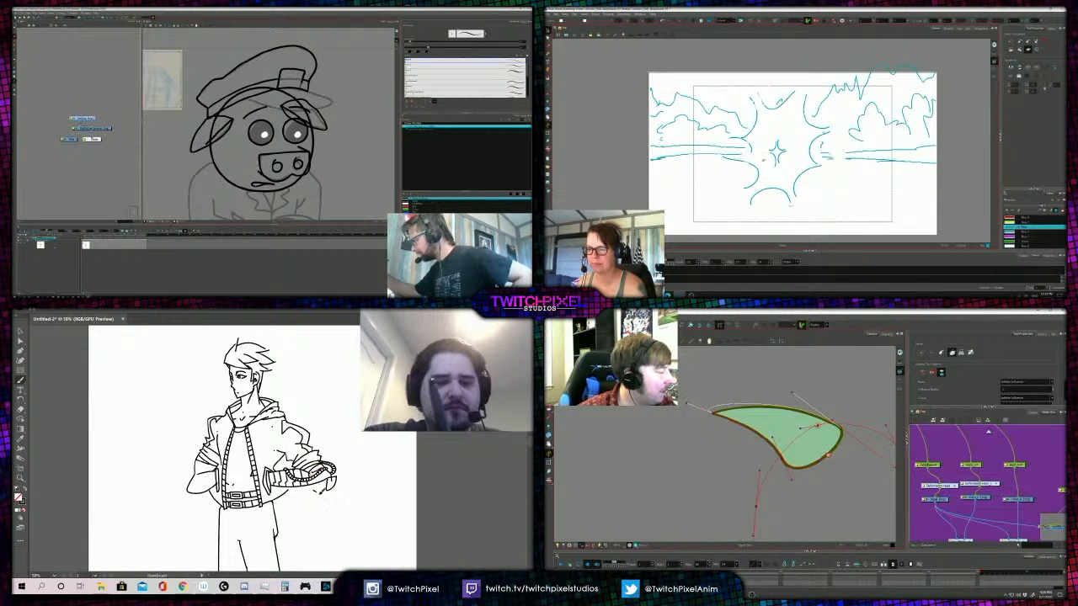
- Transform the sparkle at the burst's centre and pull the crest feather's lower curve handle outward
click(774, 153)
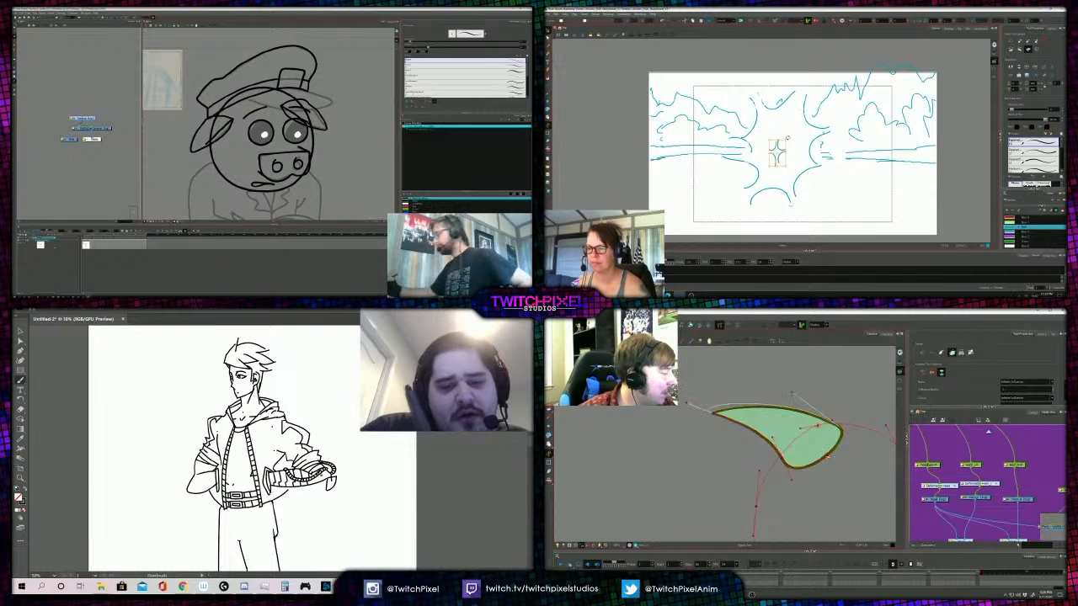
drag(788, 137, 785, 141)
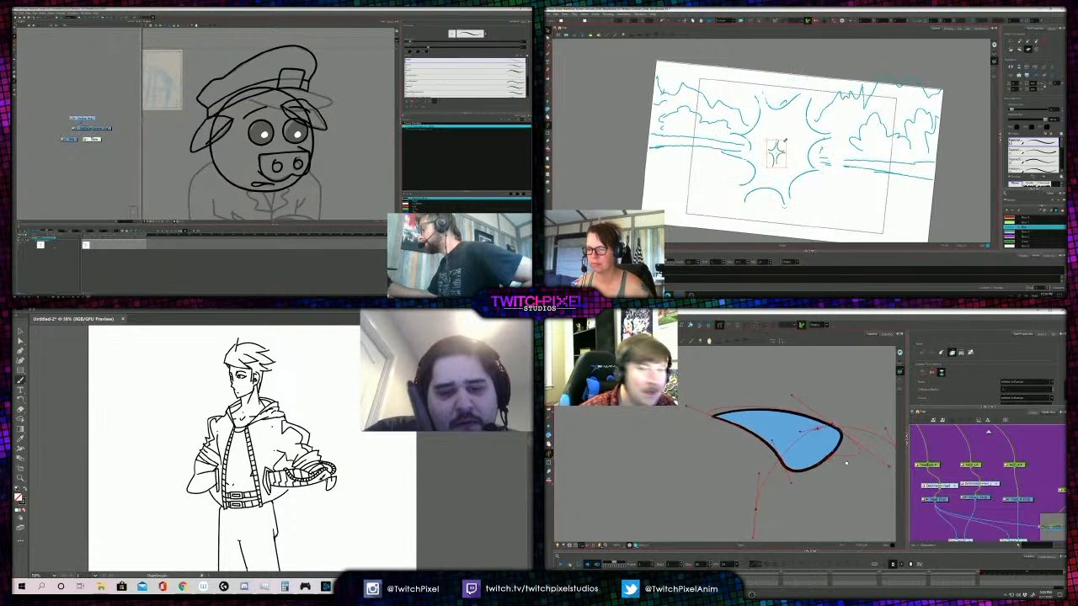
drag(846, 463, 850, 474)
key(Delete)
key(shift+x)
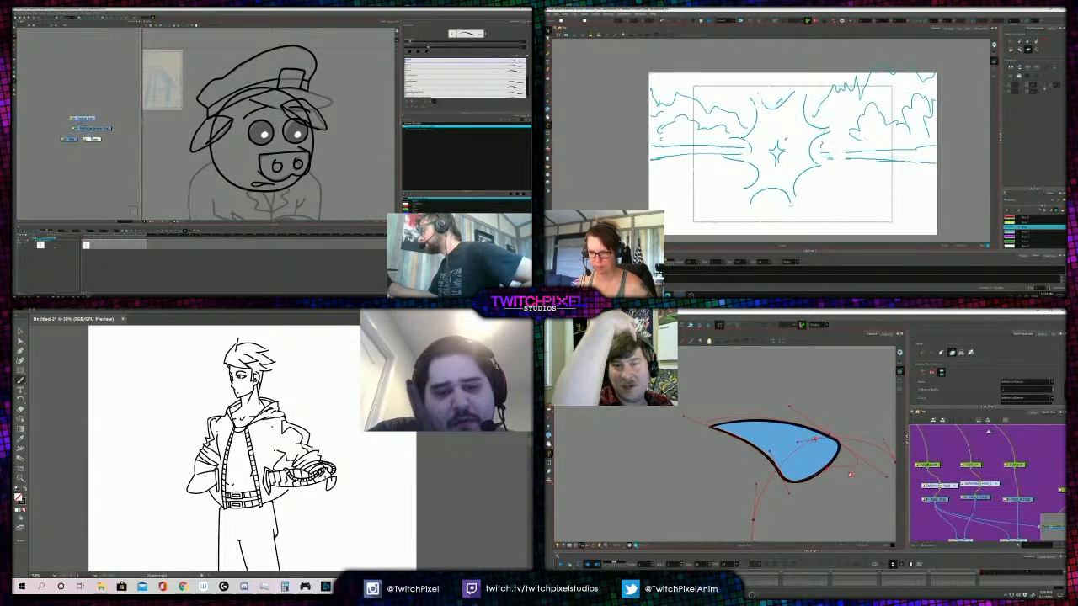
- Reposition the sparkle using the onion-skinned oval as a guide
mouse_move(768, 144)
mouse_down()
mouse_move(783, 140)
mouse_move(779, 150)
mouse_up()
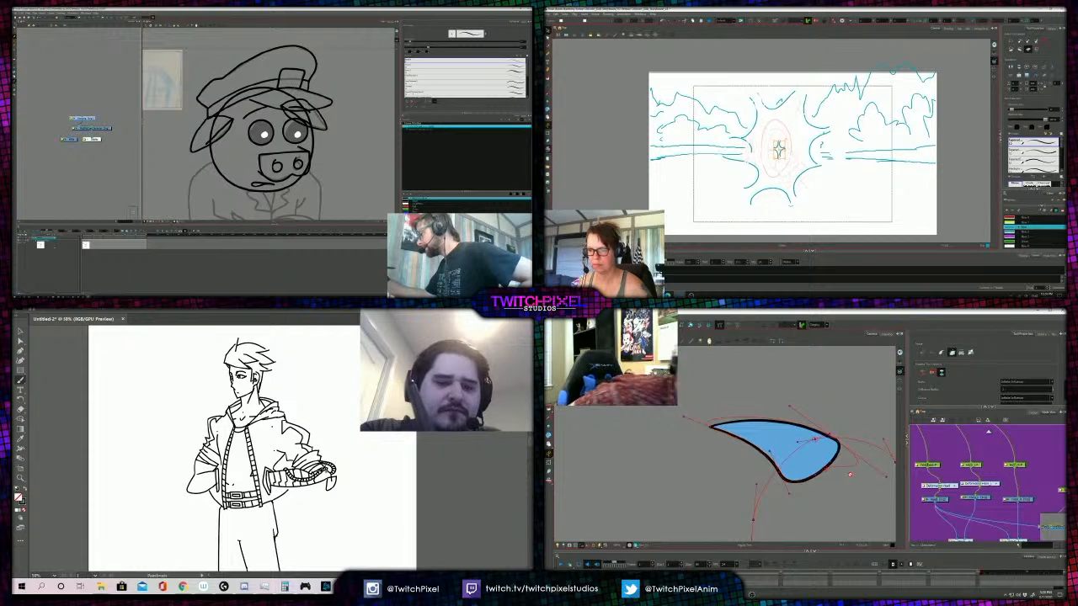
click(777, 151)
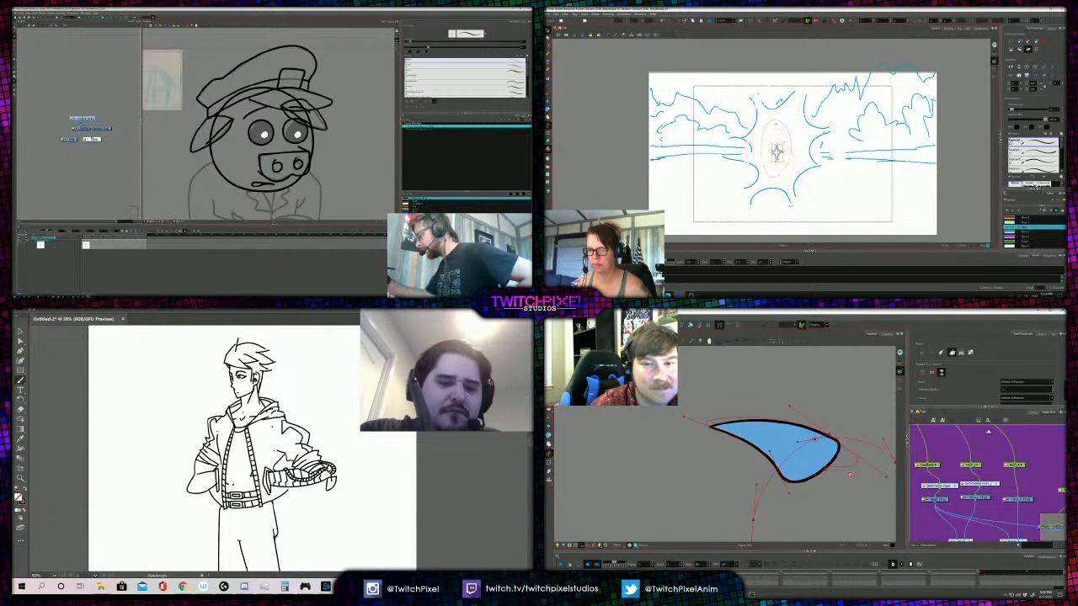
click(791, 205)
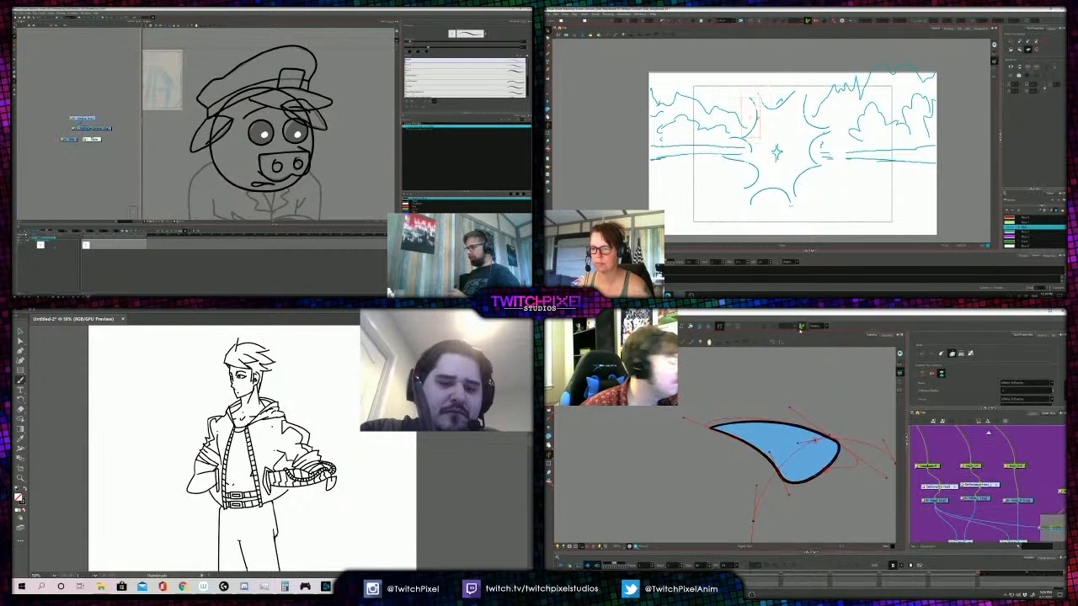
- Delete the upper-left, top and upper-right arcs of the burst in the storyboard drawing
click(755, 111)
key(Delete)
alt+click(329, 435)
click(779, 102)
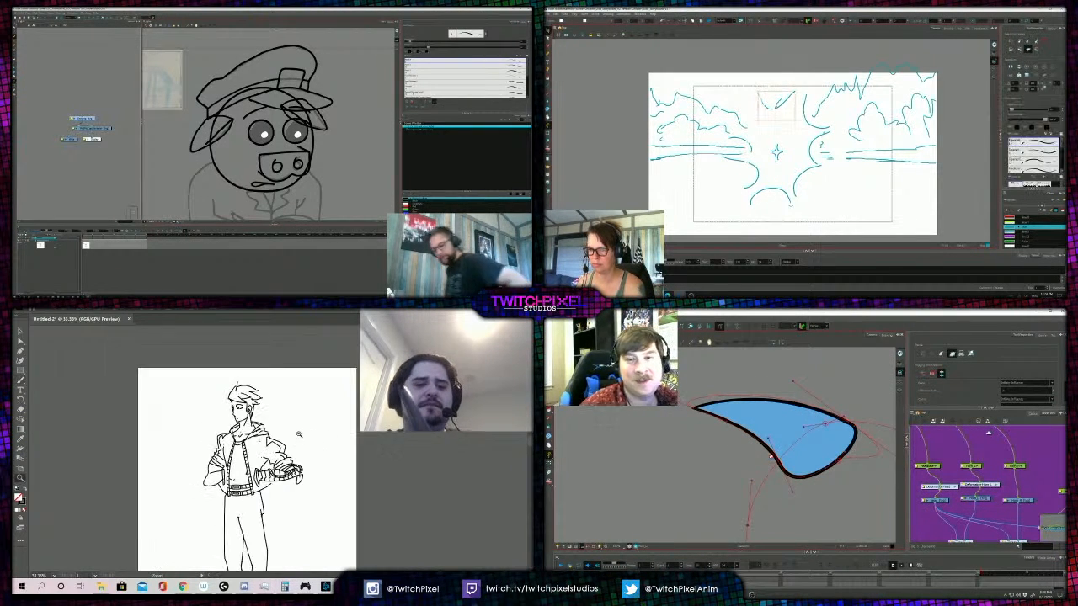
key(Delete)
click(300, 435)
click(807, 108)
key(Delete)
- Delete the remaining left, lower and right arcs of the burst, keeping the central sparkle and the landscape lines
key(a)
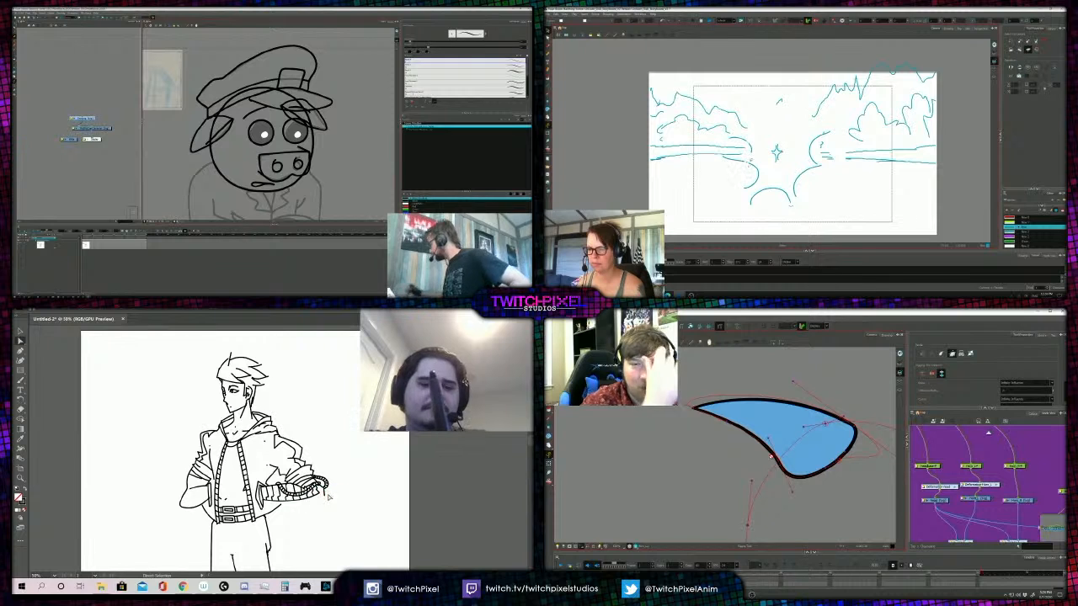
click(749, 155)
key(Delete)
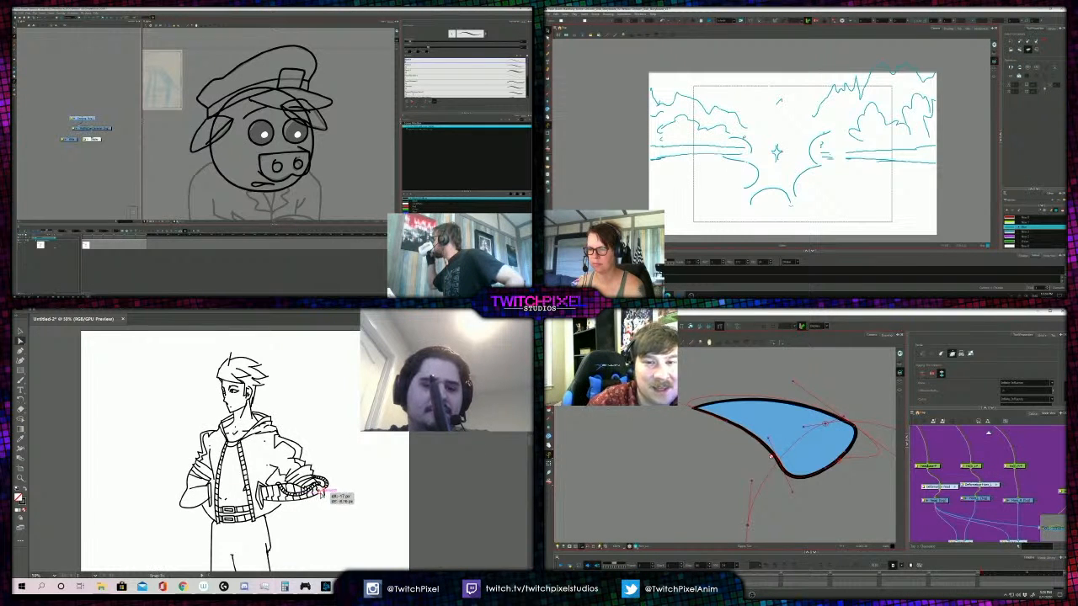
key(z)
alt+click(282, 448)
click(749, 145)
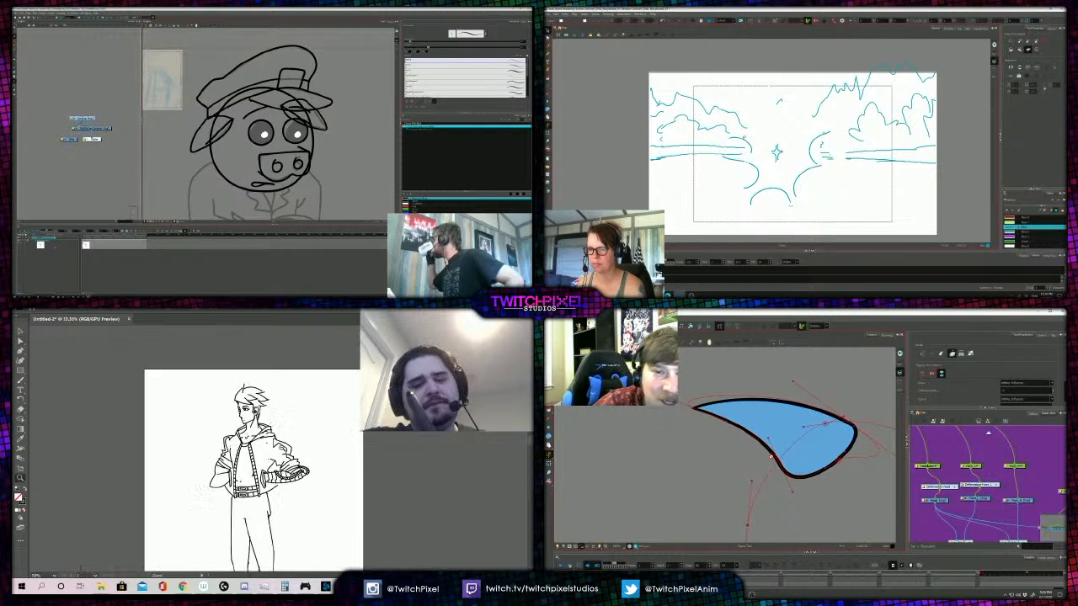
key(Delete)
alt+click(257, 435)
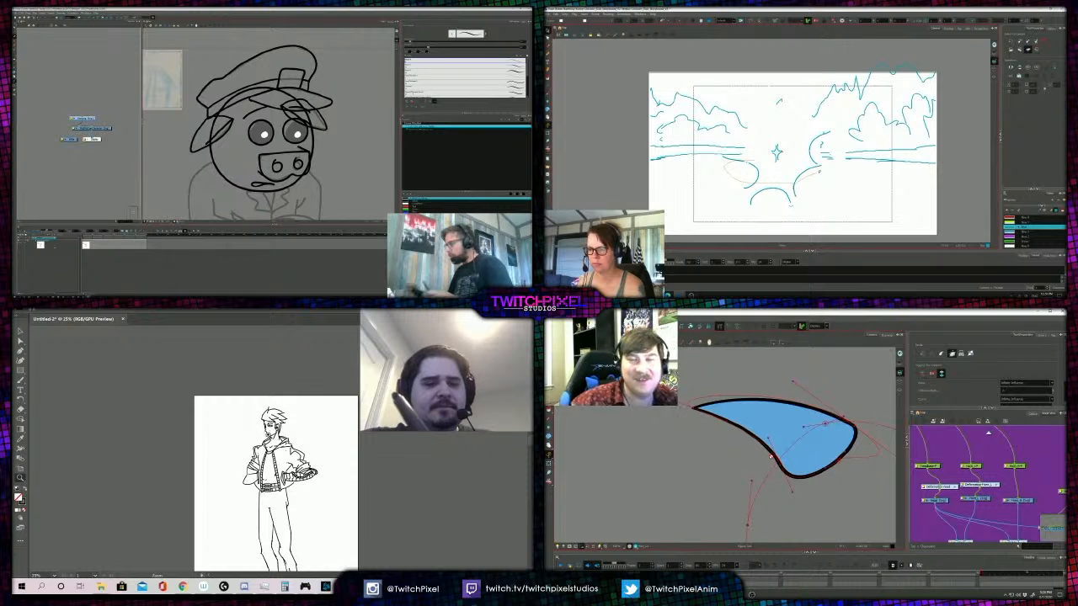
key(Delete)
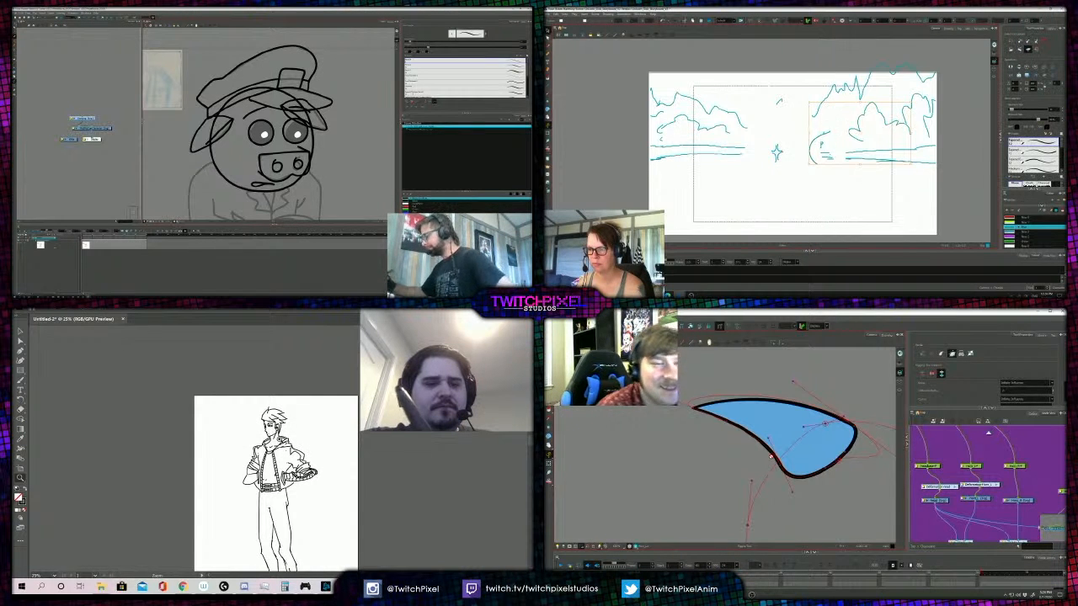
click(273, 423)
click(271, 421)
key(Delete)
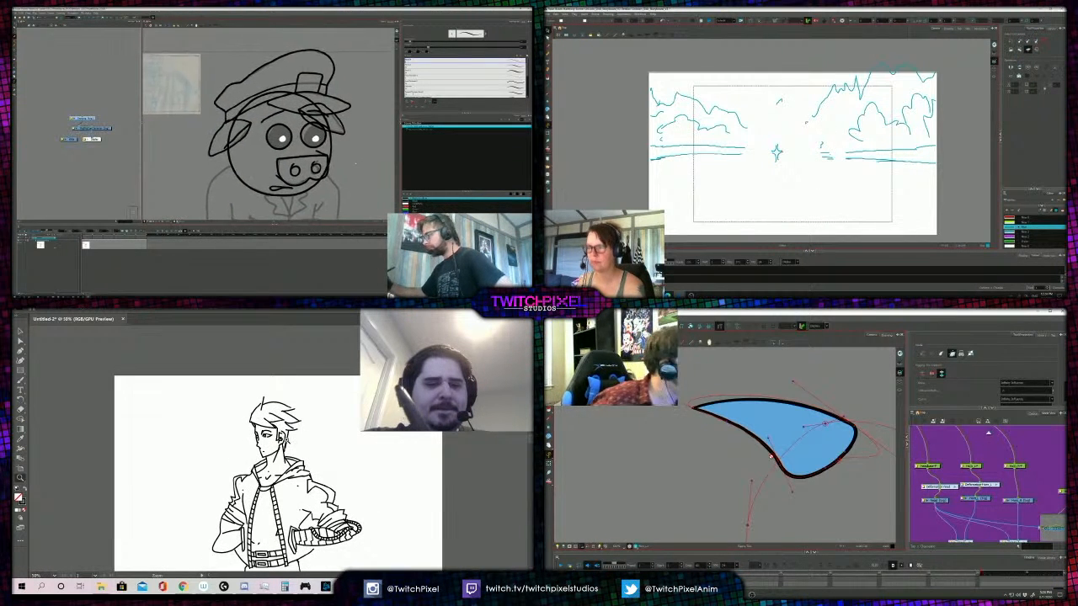
- Adjust the deformation curve around the rounded end of the first crest feather
alt+click(281, 446)
alt+click(266, 442)
drag(879, 462, 881, 463)
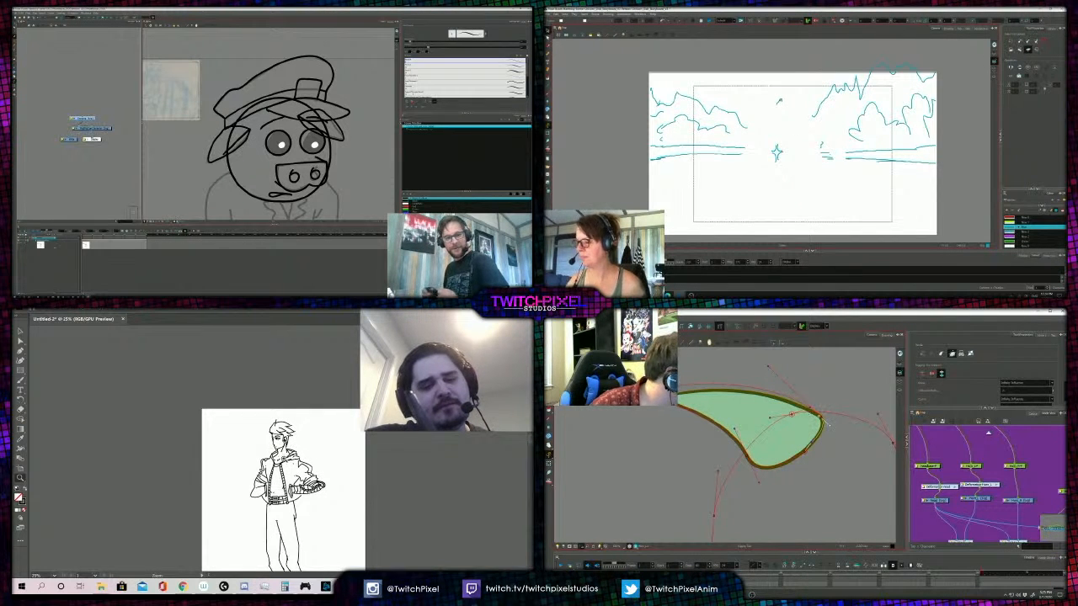
alt+click(286, 471)
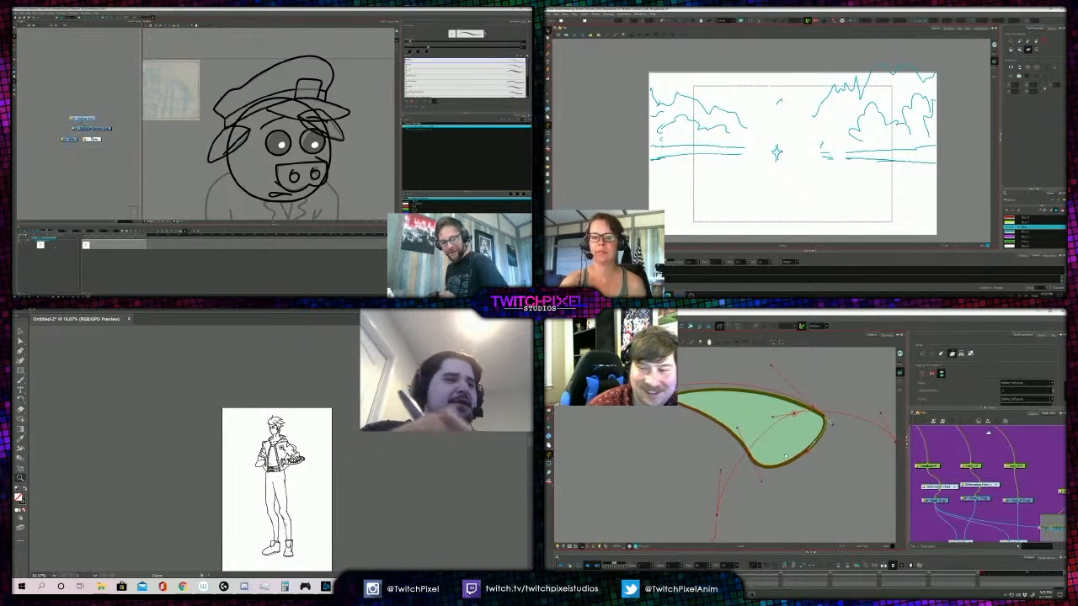
- Redraw the tree and mountain ridge line across the gap above the sparkle, undoing the first stroke
key(alt+slash)
drag(763, 111, 790, 110)
key(ctrl+z)
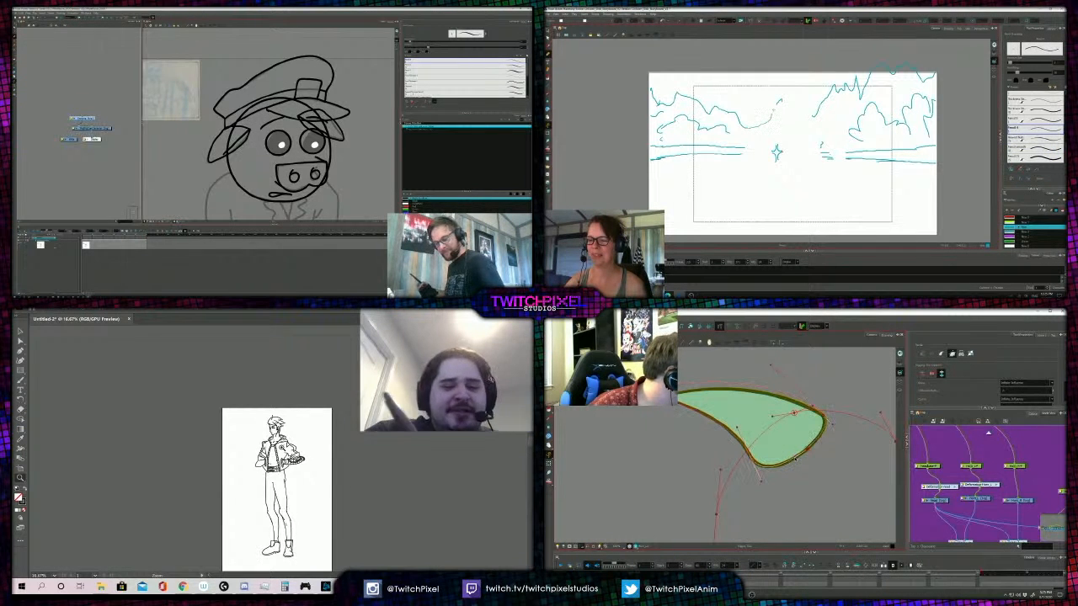
click(290, 465)
click(278, 456)
alt+click(284, 447)
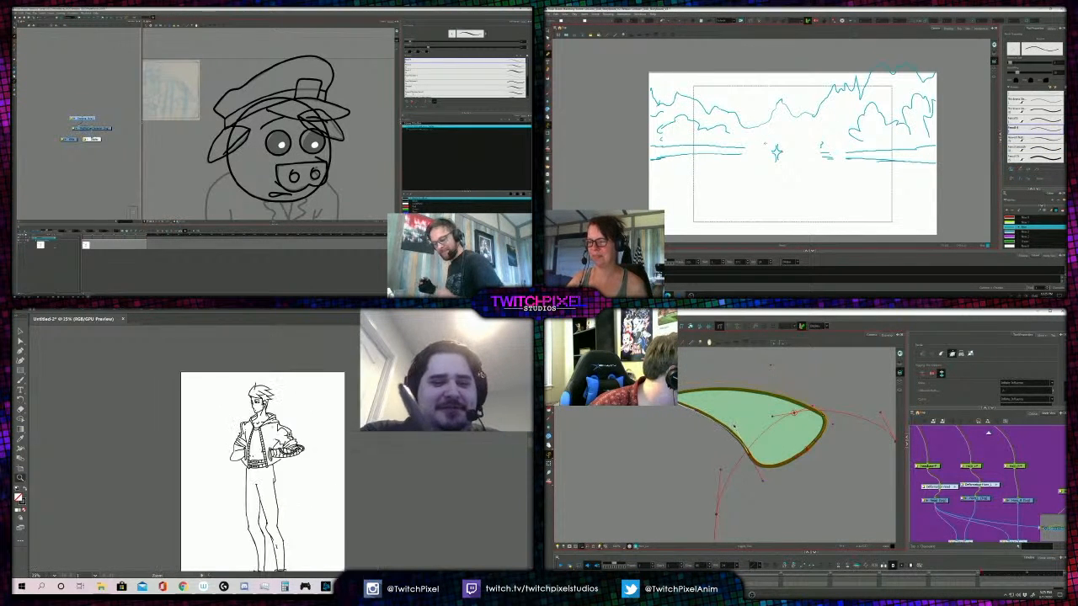
click(276, 438)
click(270, 449)
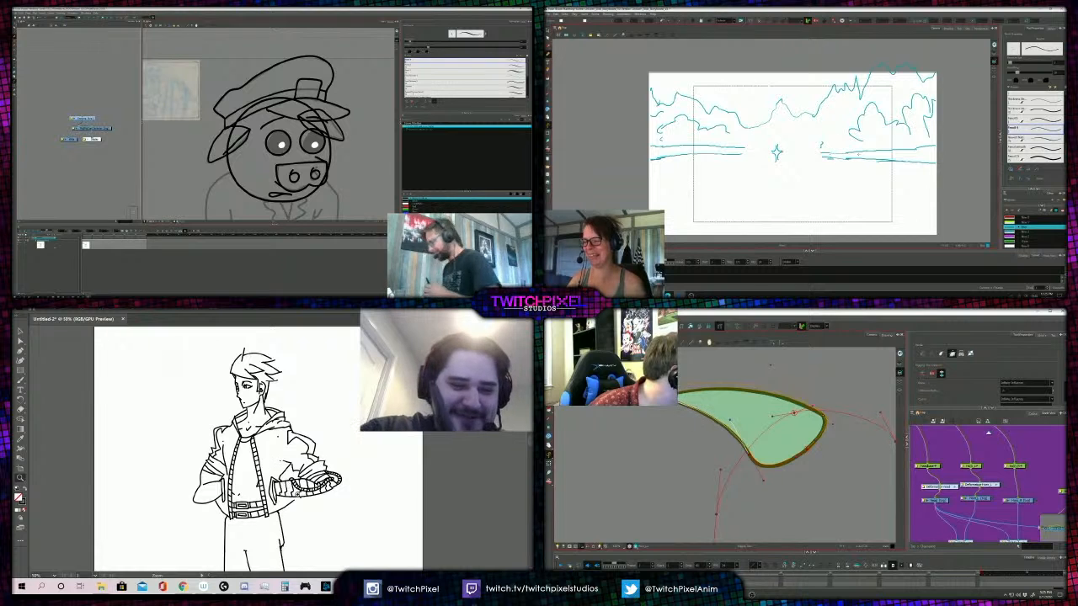
- Select the outer trouser line just below the jacket hem of the hooded figure with Direct Selection
key(b)
scroll(334, 173, down, 4)
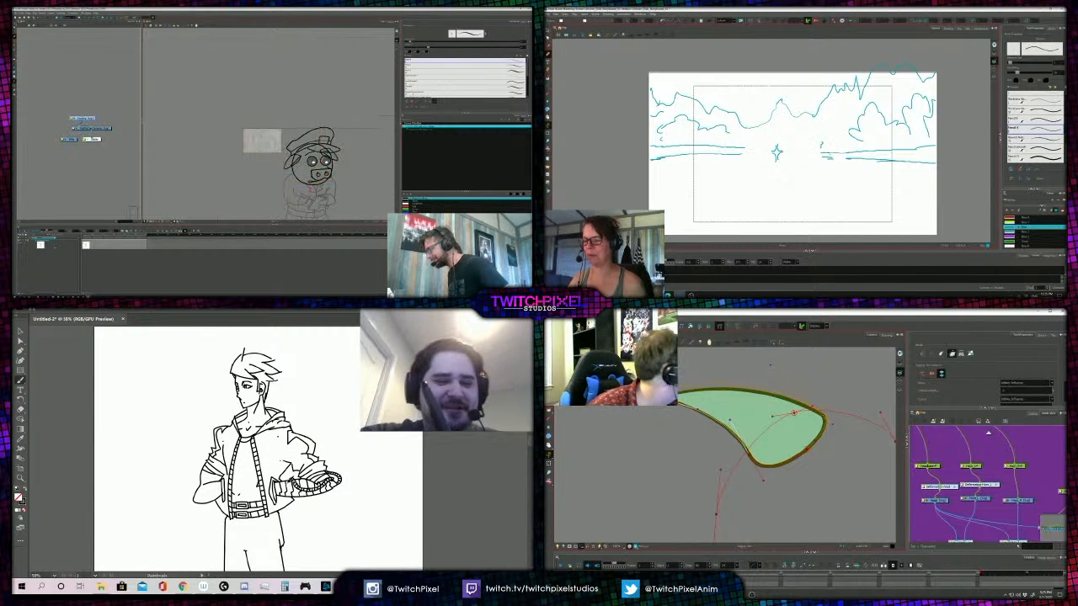
key(a)
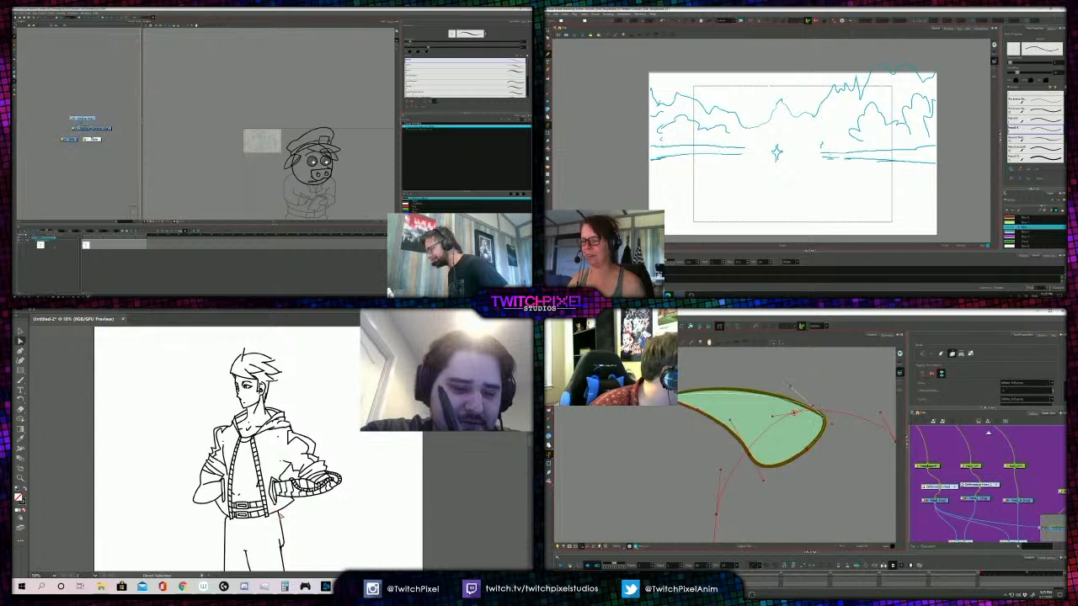
click(282, 515)
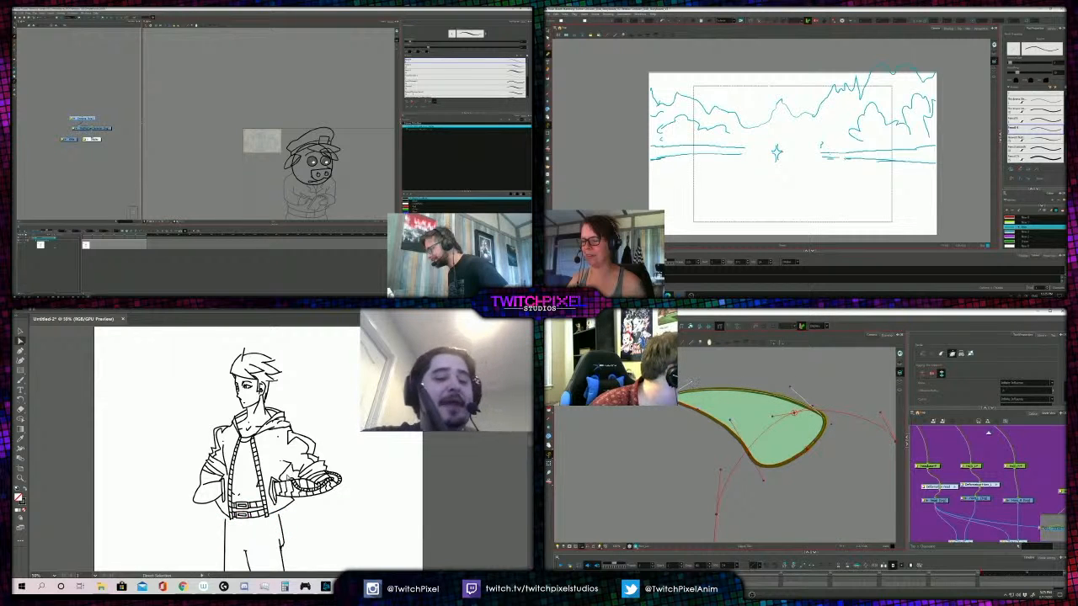
key(b)
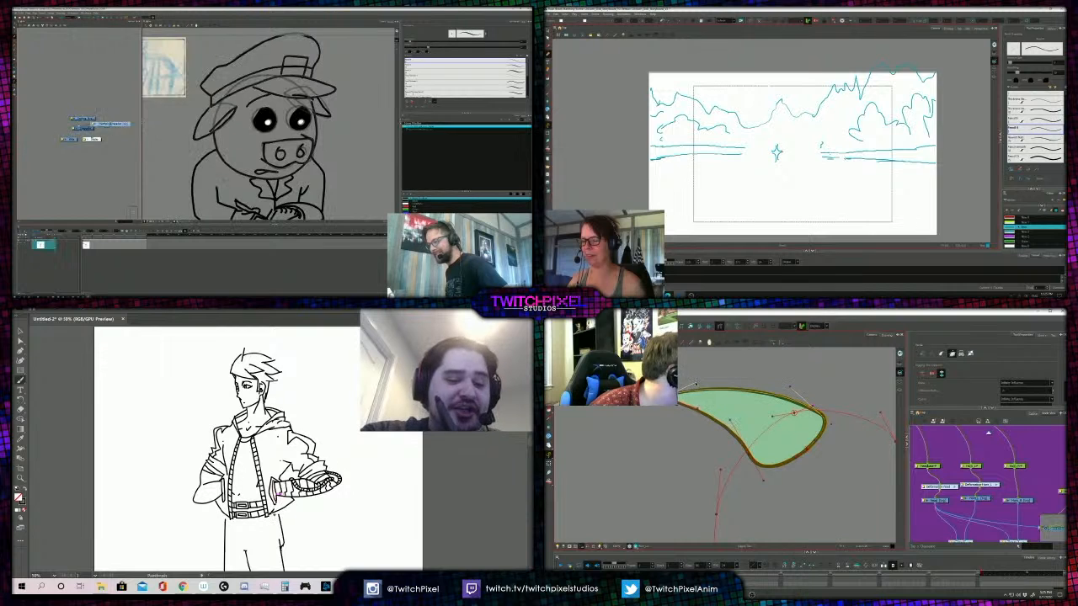
- Spread out the overlapping drawing nodes of the pig officer in the node network
mouse_move(111, 123)
mouse_down()
mouse_move(120, 119)
mouse_move(63, 107)
mouse_move(112, 107)
mouse_up()
key(comma)
key(comma)
key(comma)
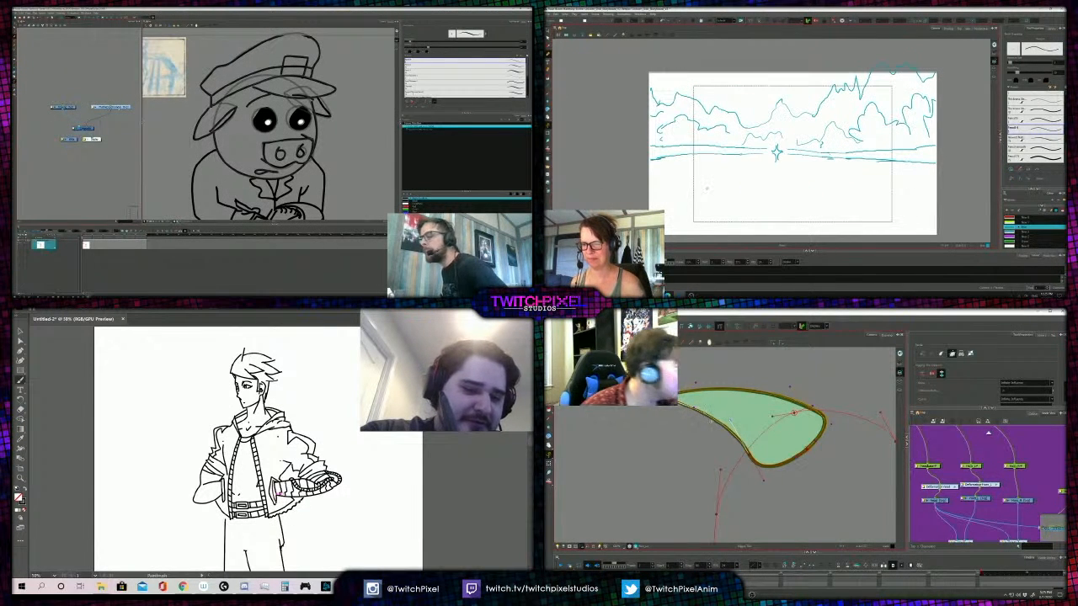
- Find and select the upper crest feather's drawing node in the bird's node network
click(549, 463)
drag(977, 499, 948, 491)
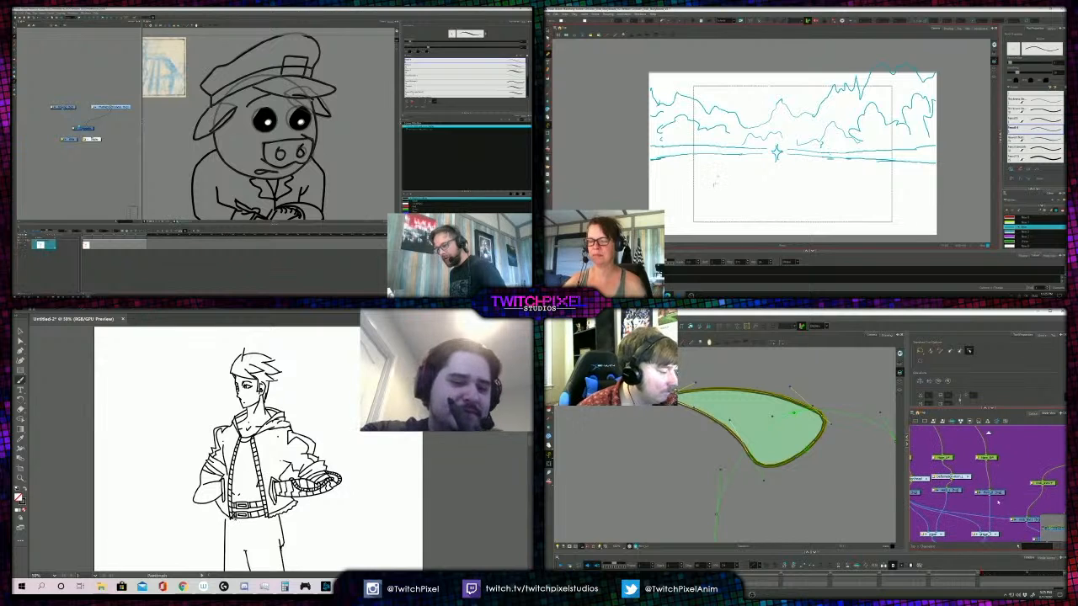
key(period)
click(946, 491)
key(comma)
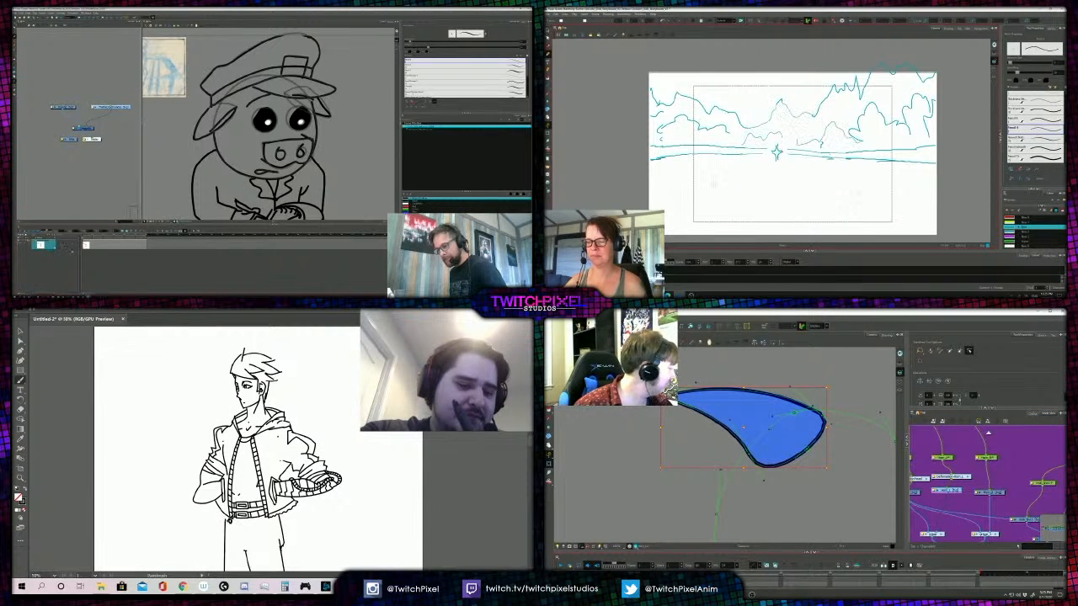
click(1000, 493)
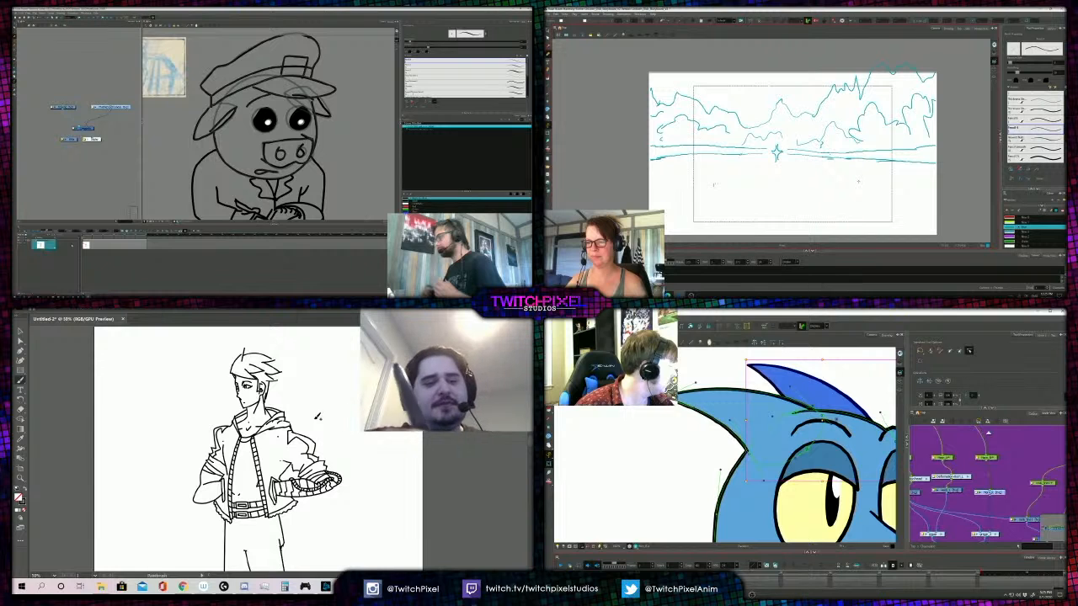
- Examine the inked hooded figure, from the full body to the details of the jacket and face
key(z)
alt+click(261, 448)
alt+click(263, 437)
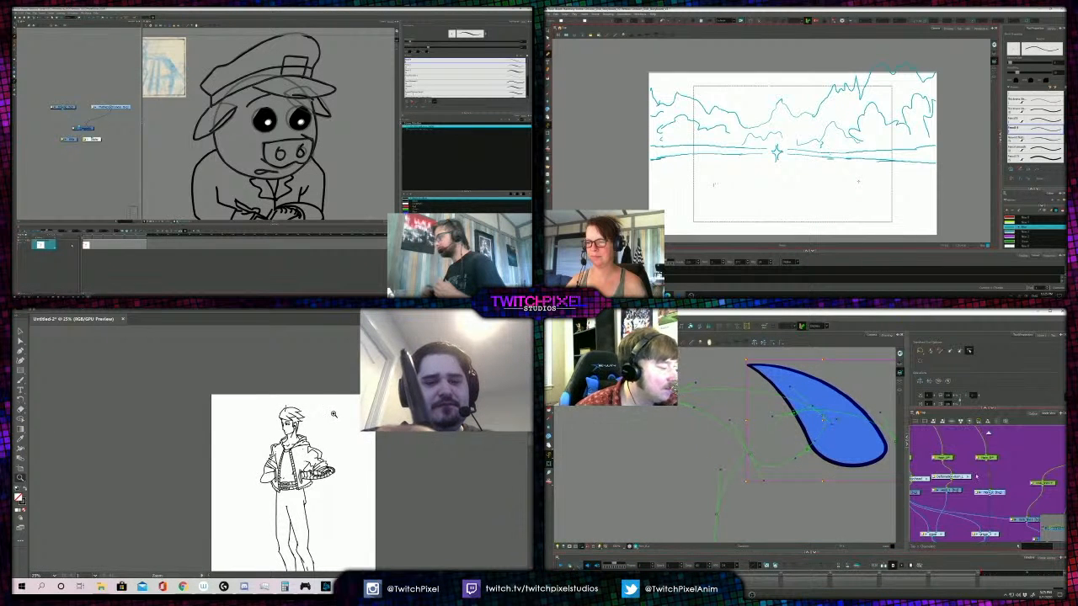
click(296, 440)
click(280, 444)
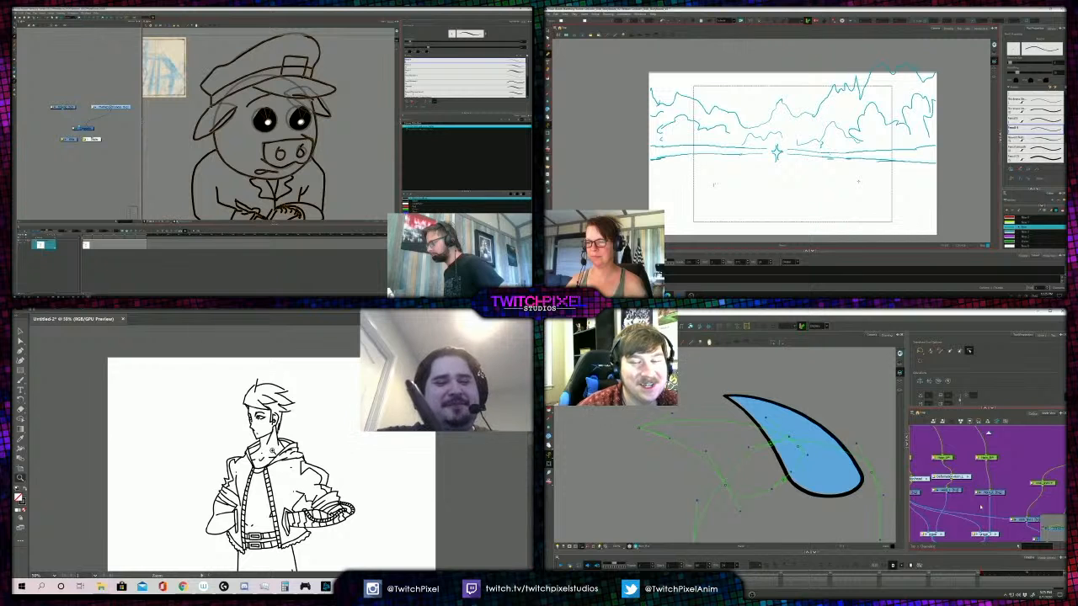
click(276, 464)
key(b)
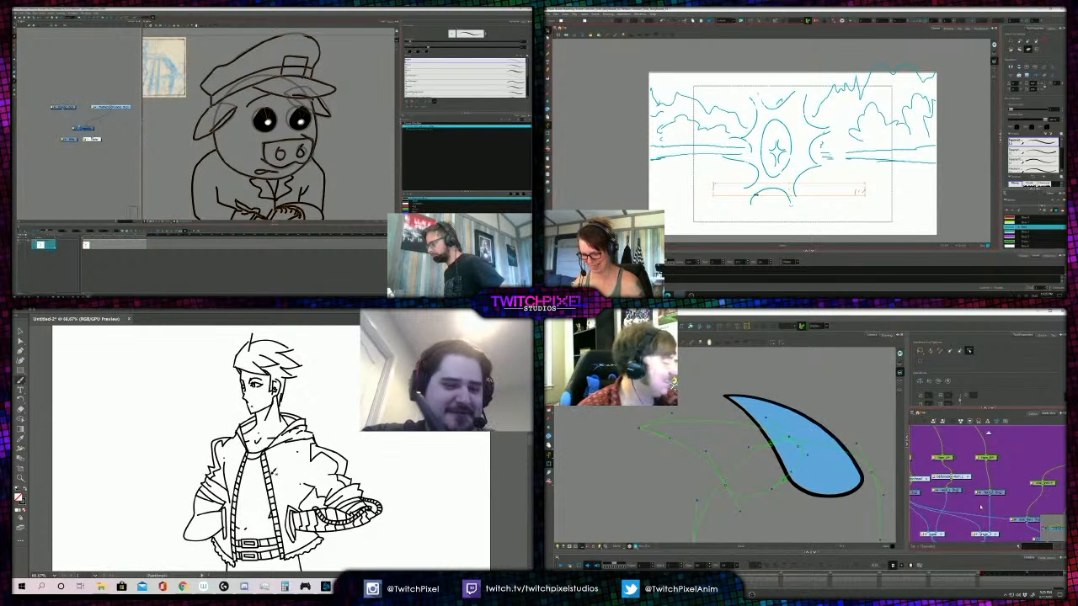
- Select the isolated upper crest feather and start a deformation curve along its rounded lower edge
key(period)
click(826, 438)
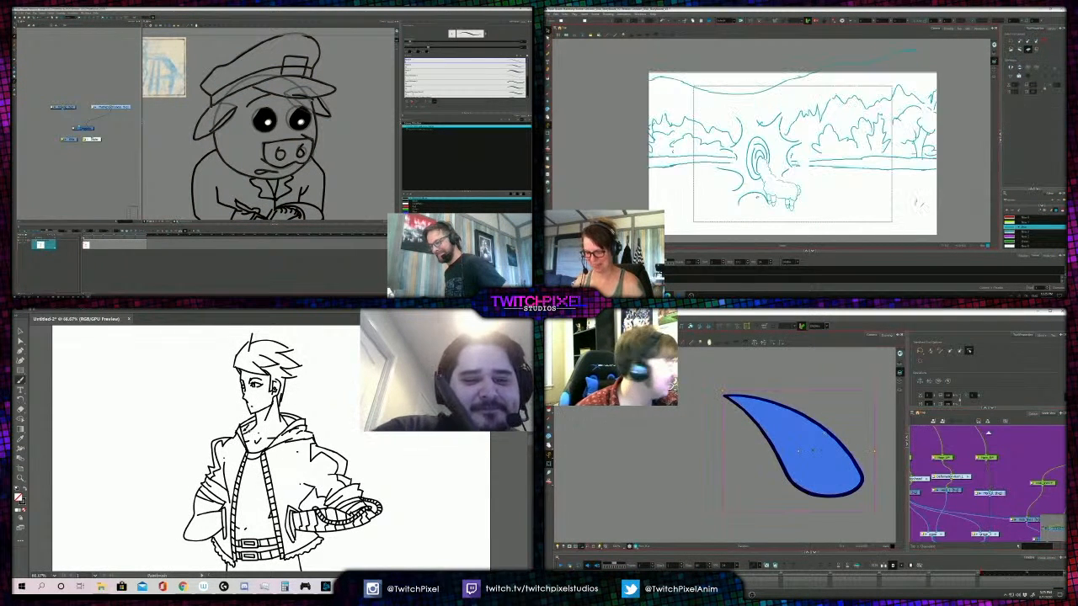
click(721, 327)
key(alt+b)
click(831, 496)
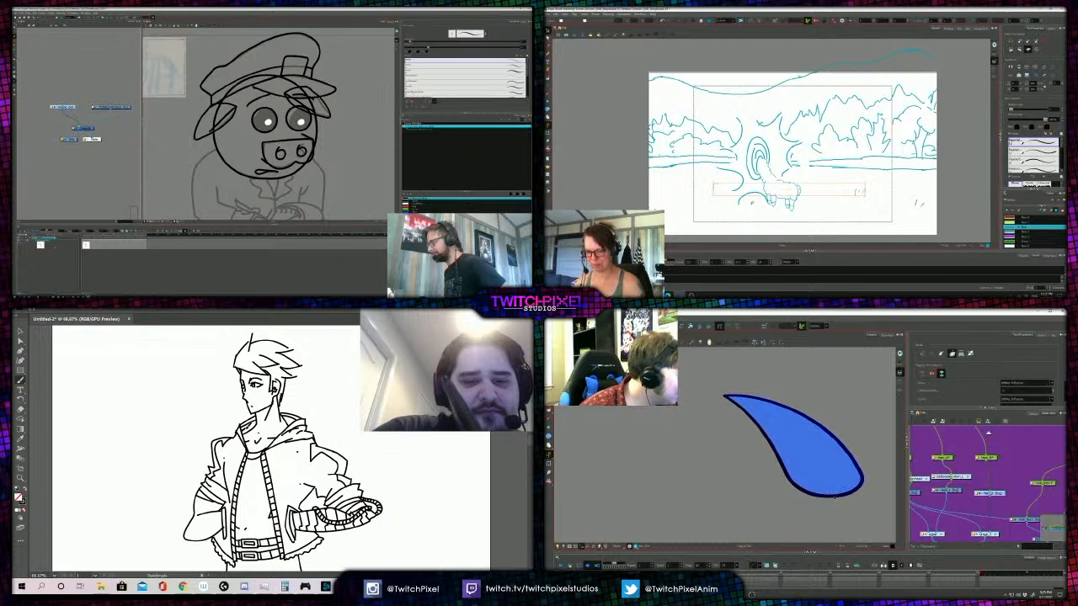
key(alt+s)
drag(831, 496, 796, 493)
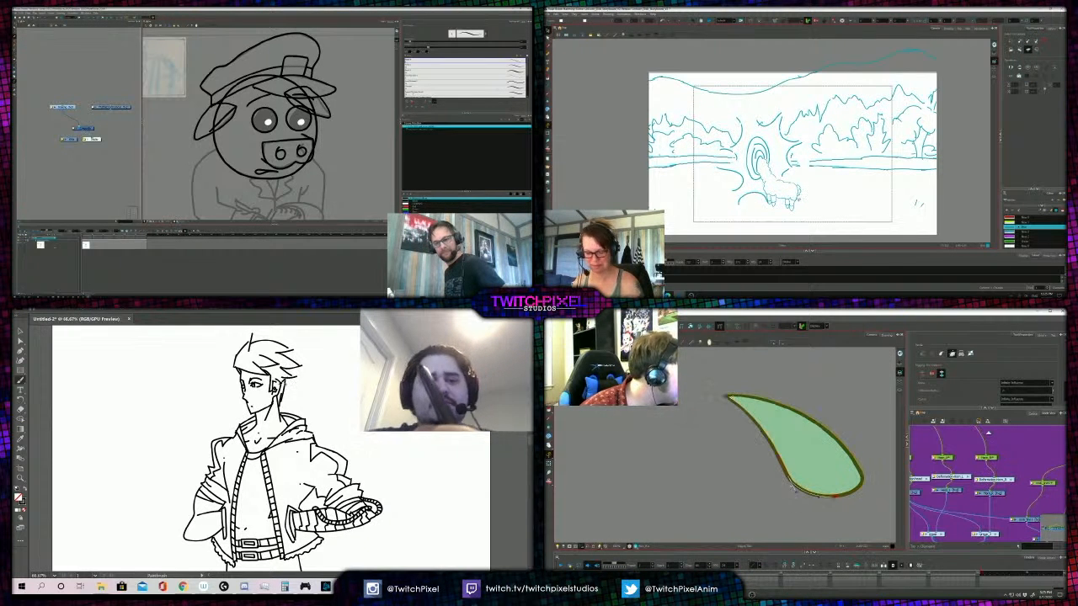
- Extend the upper crest feather's deformation curve to its pointed tip, pulling the handle outward
key(z)
alt+click(276, 395)
alt+click(285, 433)
drag(726, 395, 692, 378)
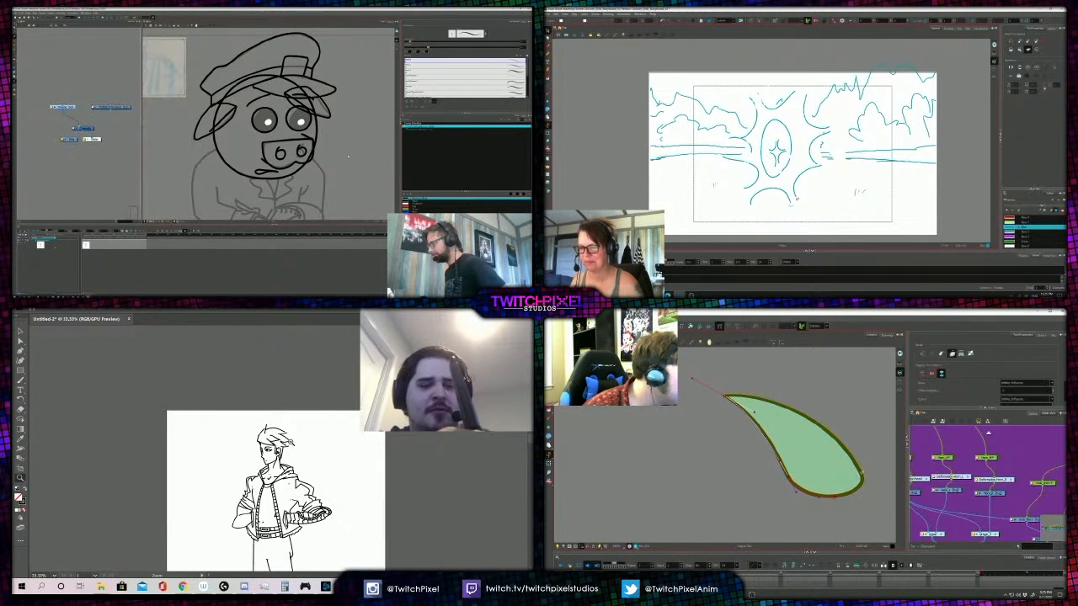
alt+click(286, 425)
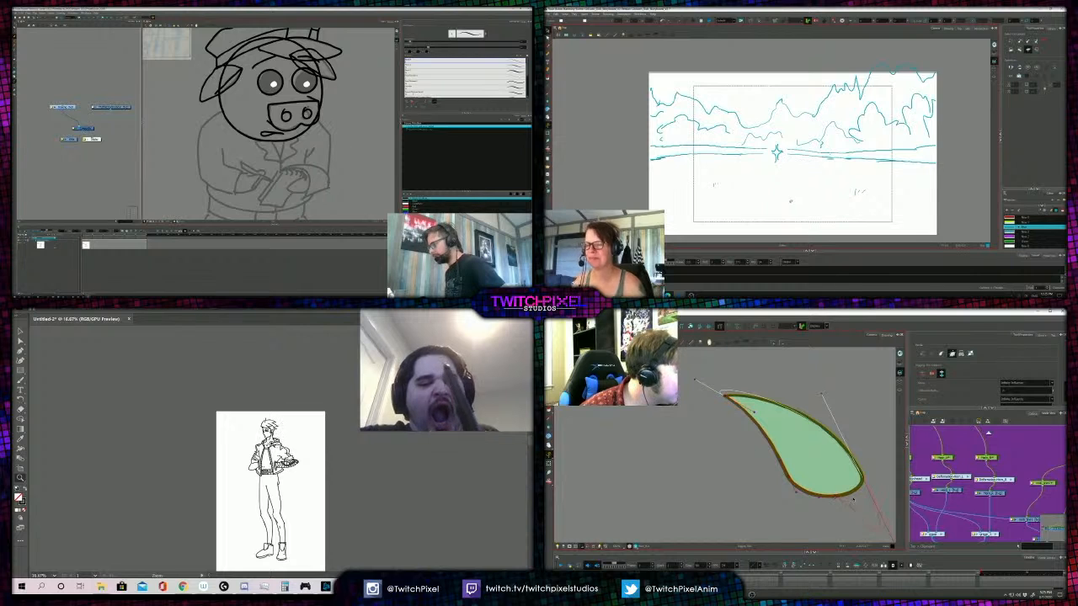
click(257, 438)
- Open the new drawing layer dialog for the pig officer and pull the deformation handle at the upper crest feather's rounded end
drag(334, 139, 335, 162)
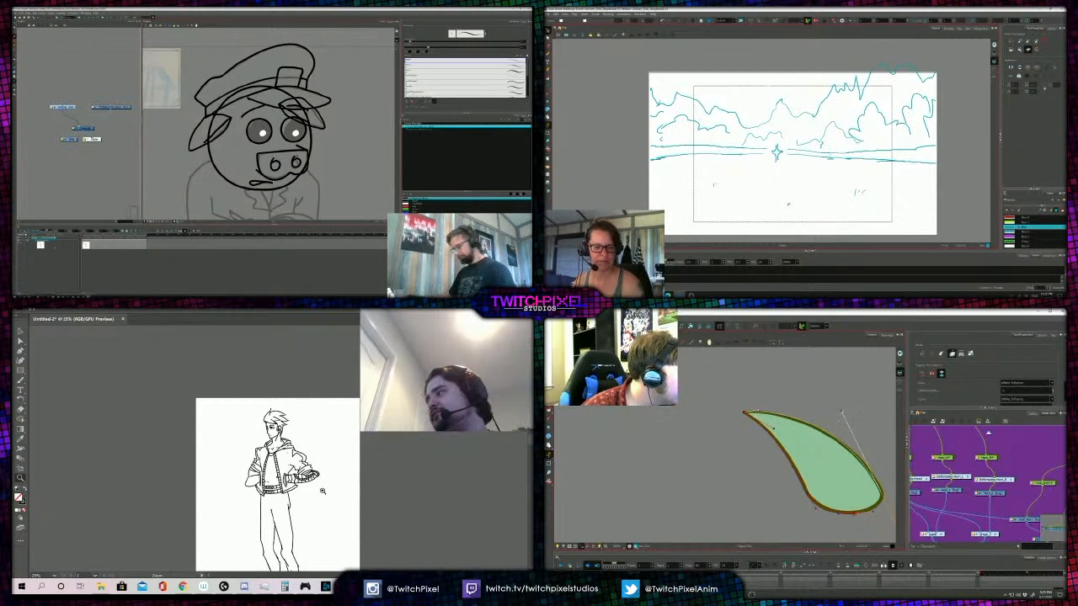
key(ctrl+r)
drag(876, 514, 842, 466)
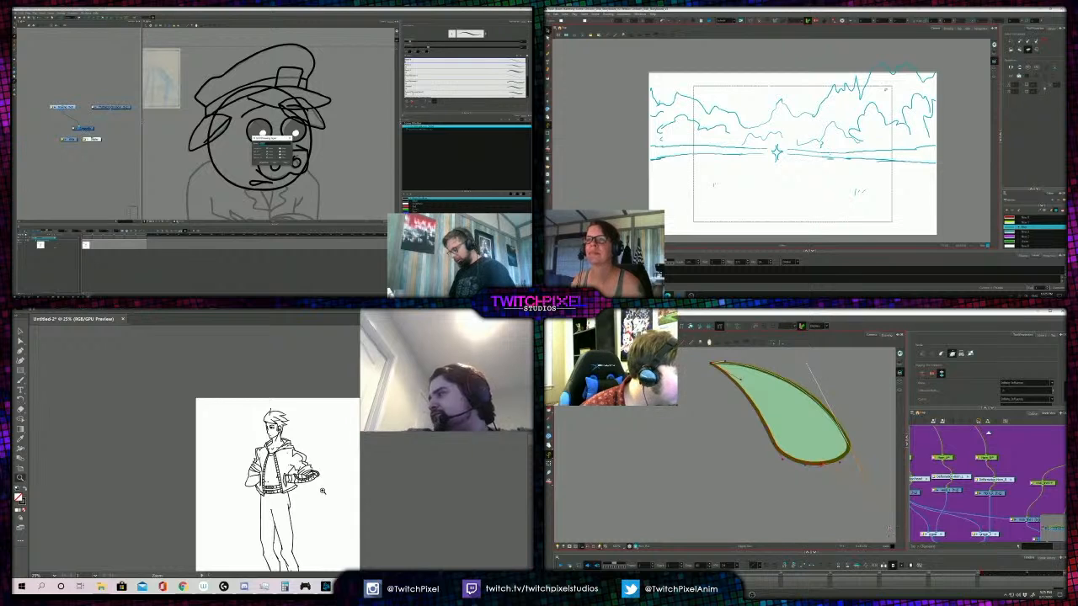
drag(889, 529, 865, 472)
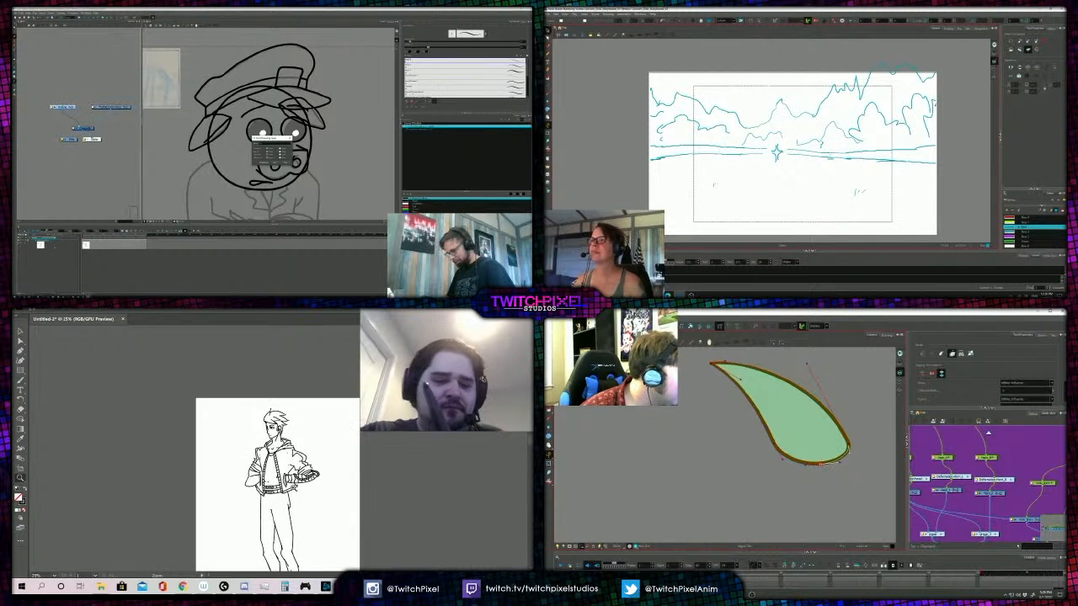
- Select the hooded figure's outer trouser leg line and check it against the full body
click(295, 488)
key(a)
click(274, 472)
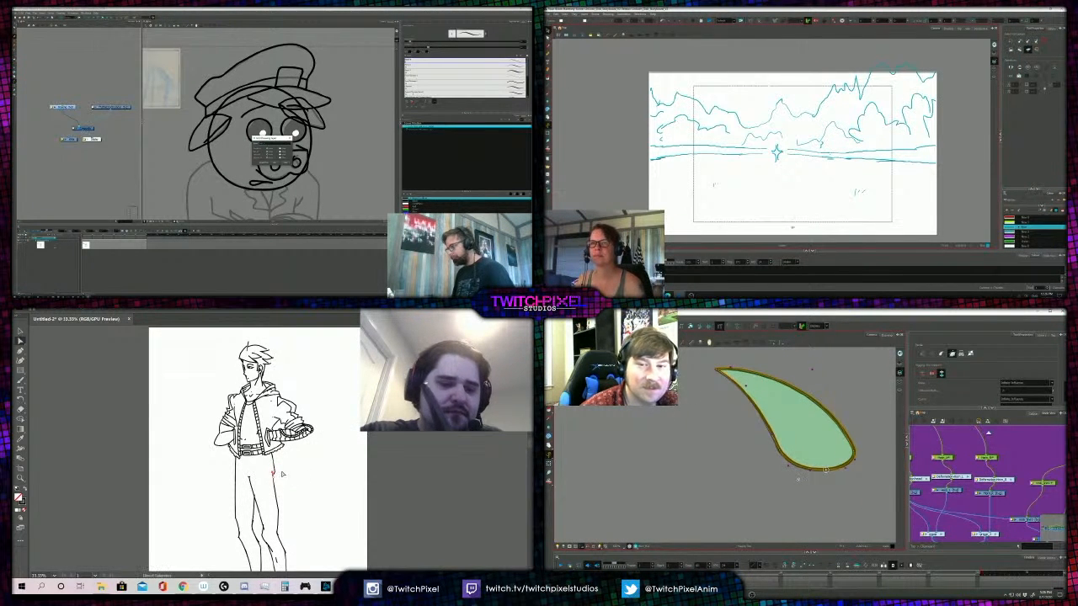
key(z)
alt+click(312, 484)
alt+click(300, 473)
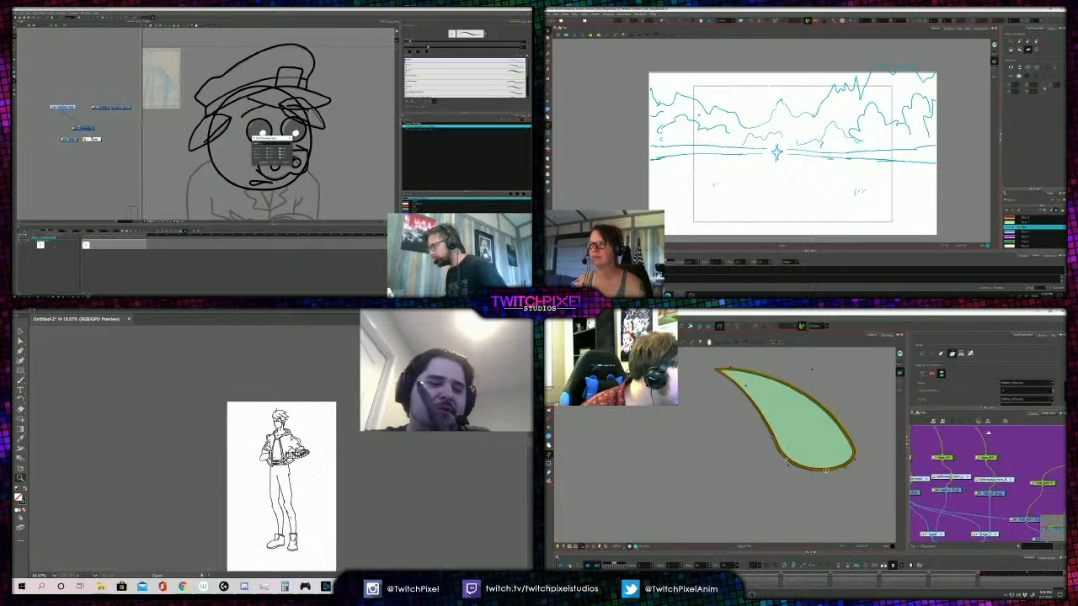
- Adjust the deformation point at the lower rounded end of the upper crest feather
click(282, 457)
click(282, 456)
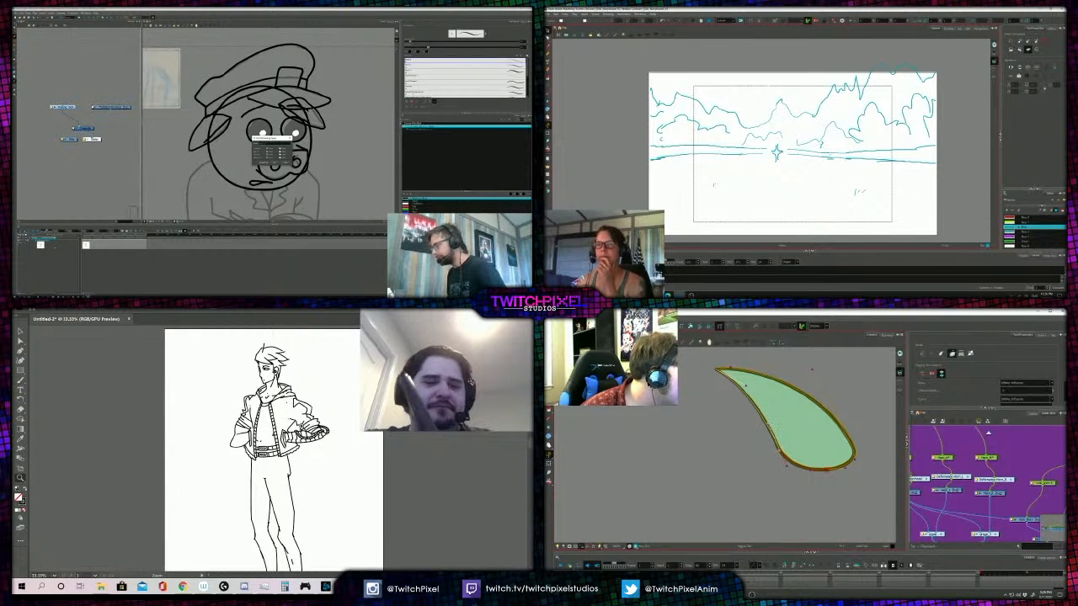
alt+click(281, 419)
drag(854, 463, 857, 464)
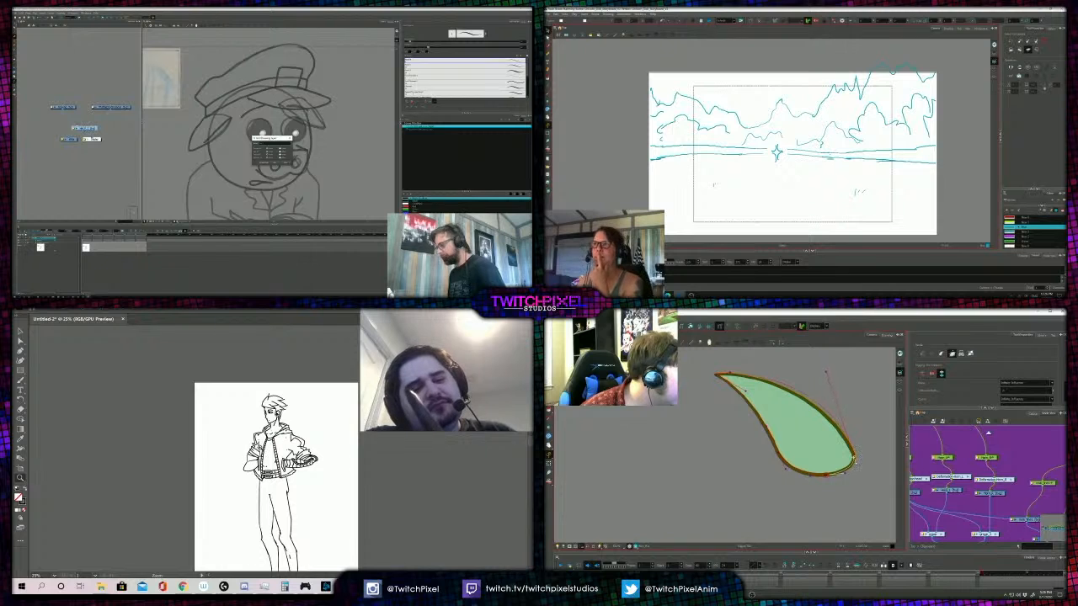
- Examine the hooded figure's jacket detail against the full body and bring the bird's whole head back into view
click(261, 449)
click(261, 450)
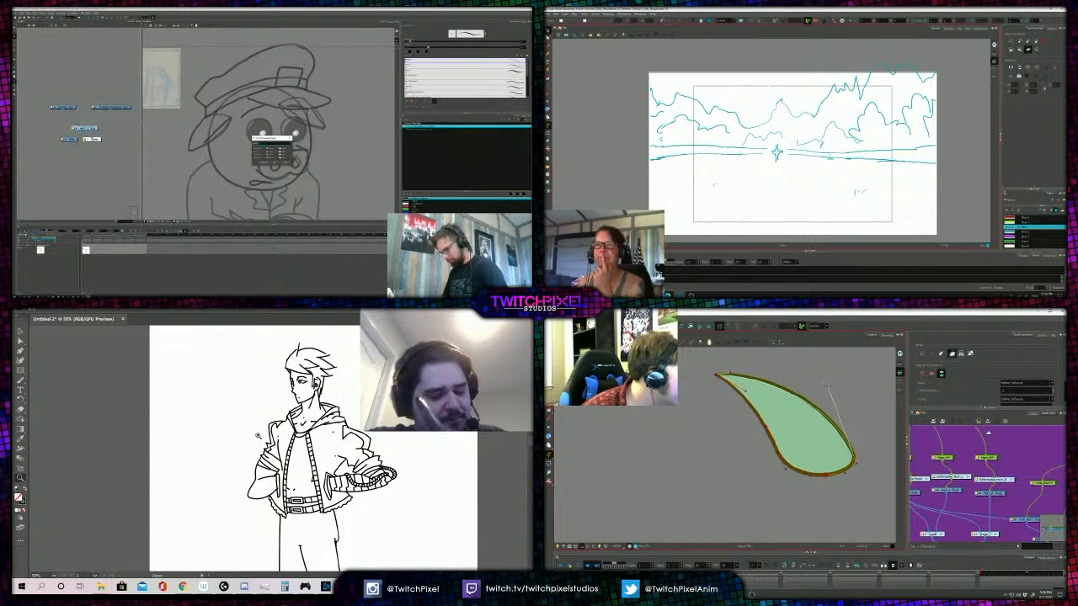
key(b)
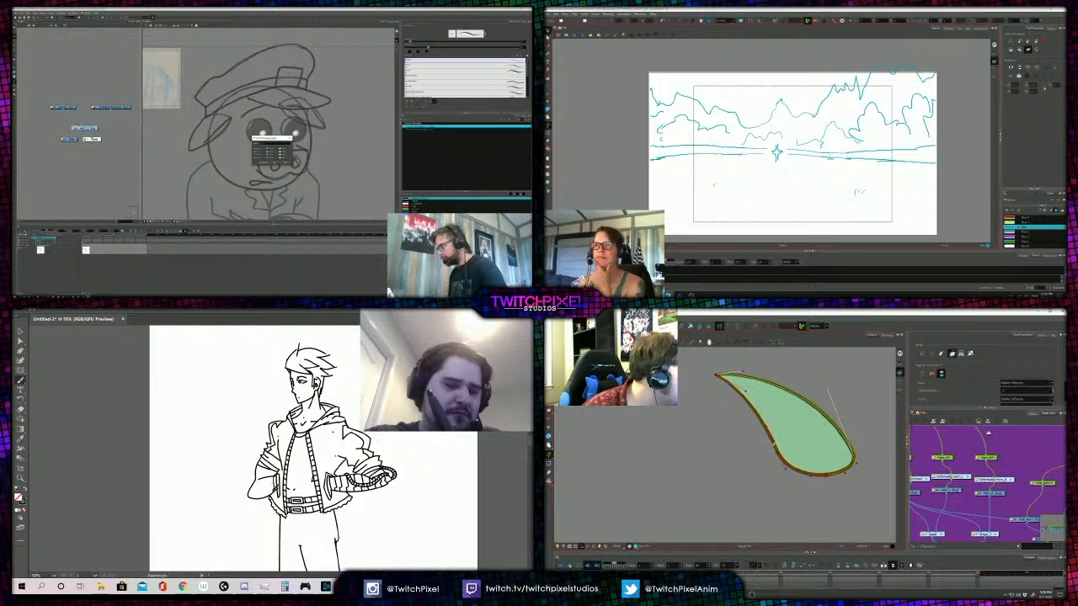
key(z)
alt+click(309, 425)
alt+click(308, 424)
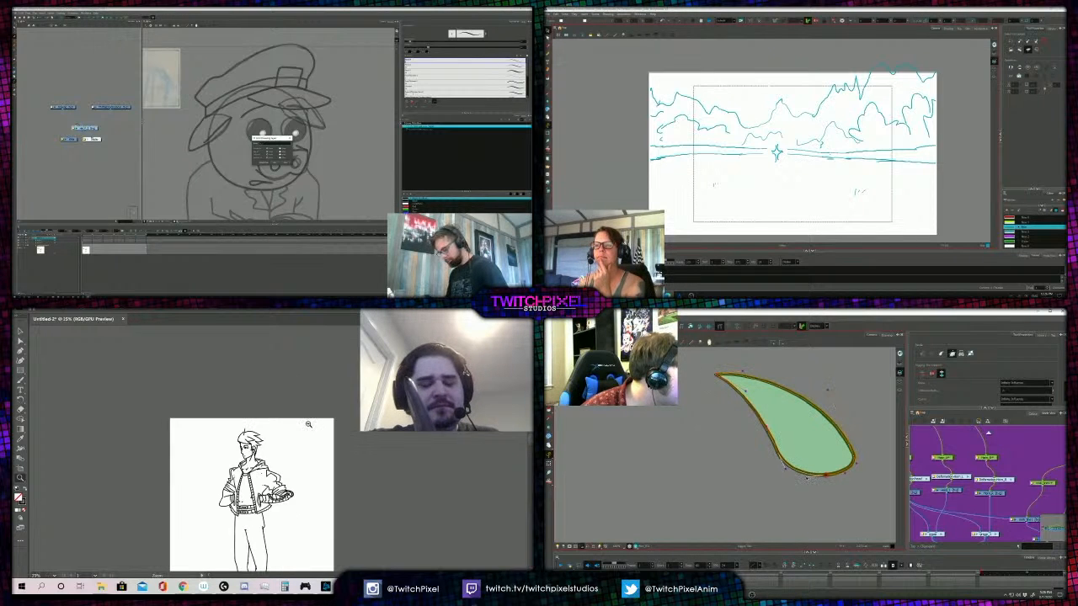
alt+click(268, 456)
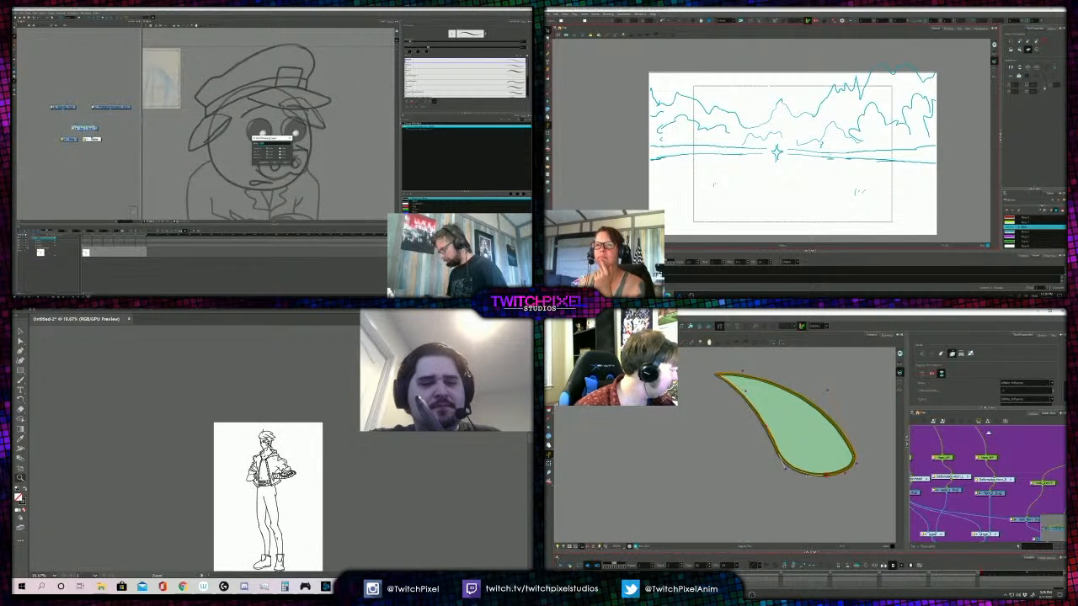
drag(981, 506, 974, 494)
click(978, 489)
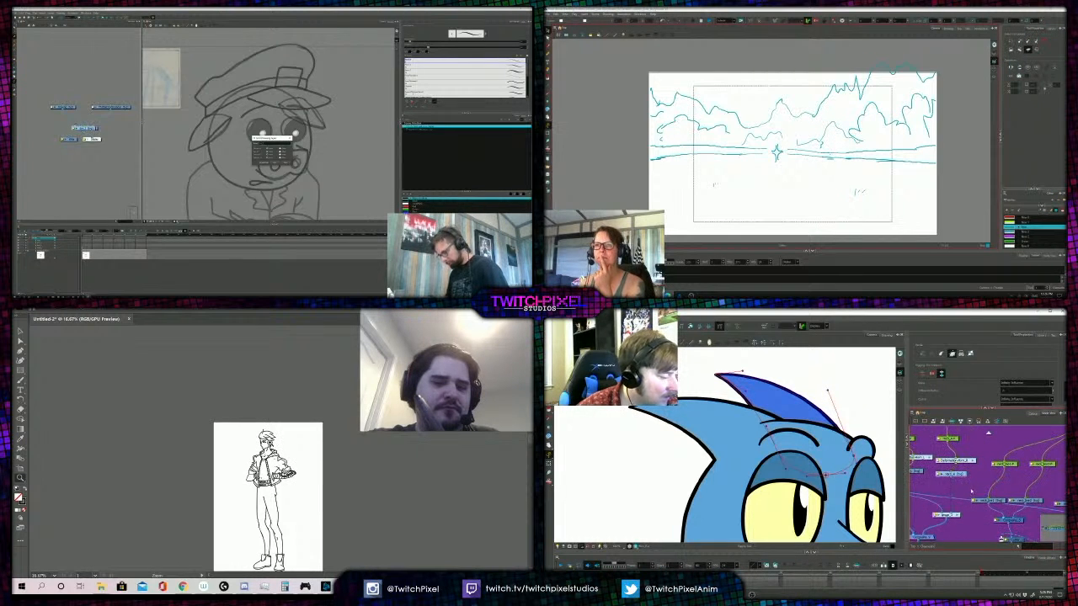
click(974, 494)
- Select the hooded figure's forearm and cuff artwork together with the adjoining sleeve fold lines
click(275, 462)
click(274, 447)
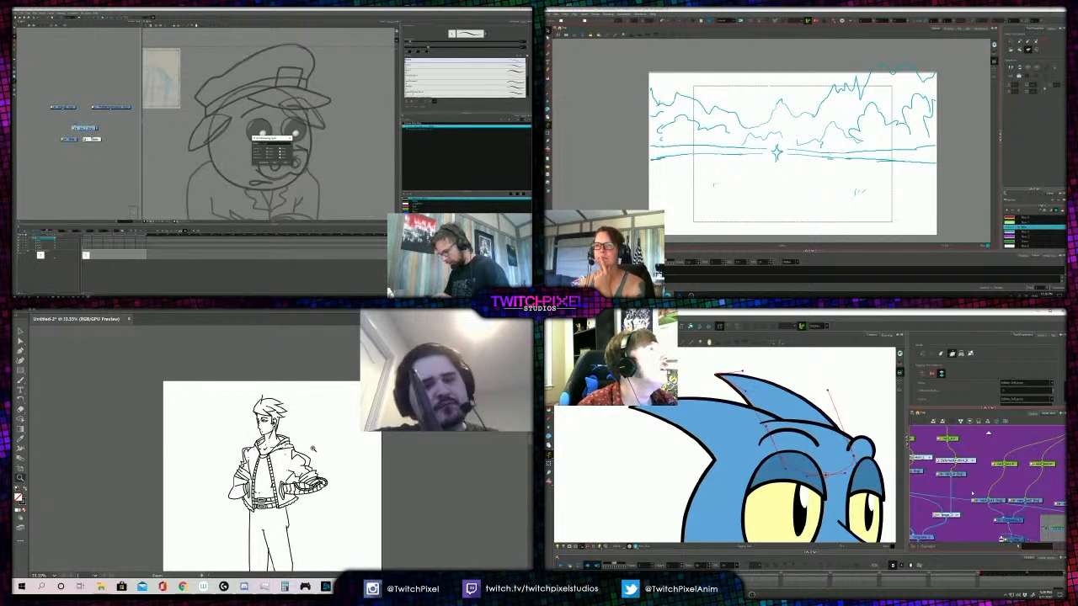
click(284, 458)
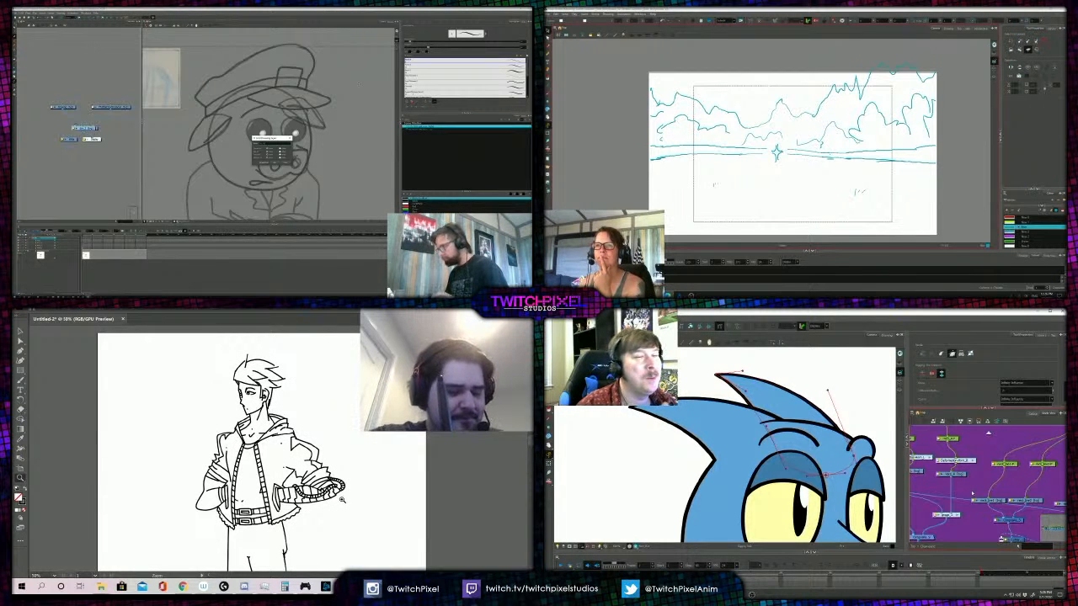
key(v)
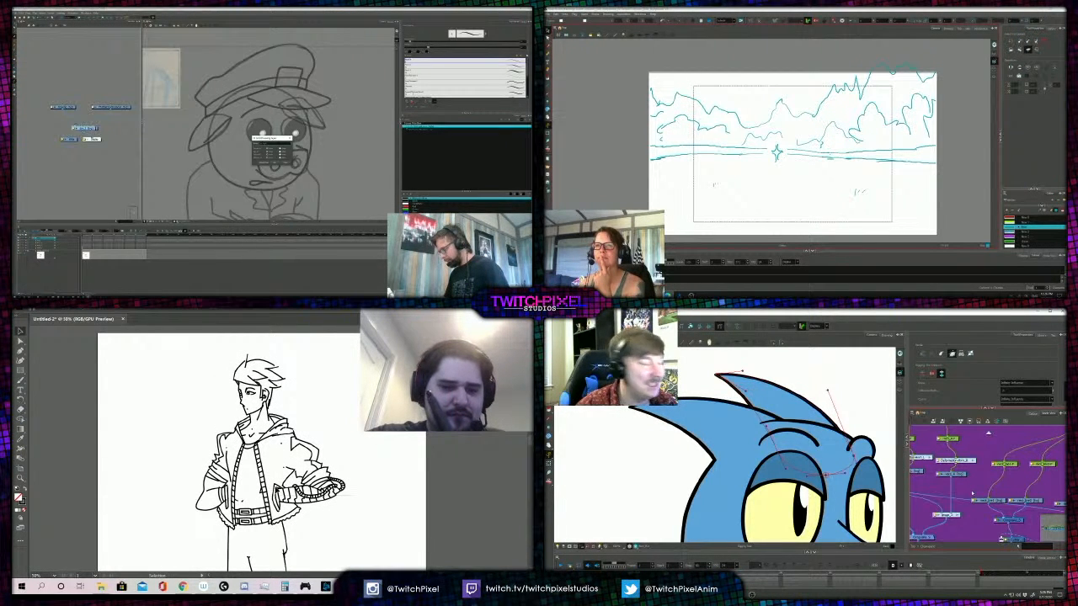
click(337, 486)
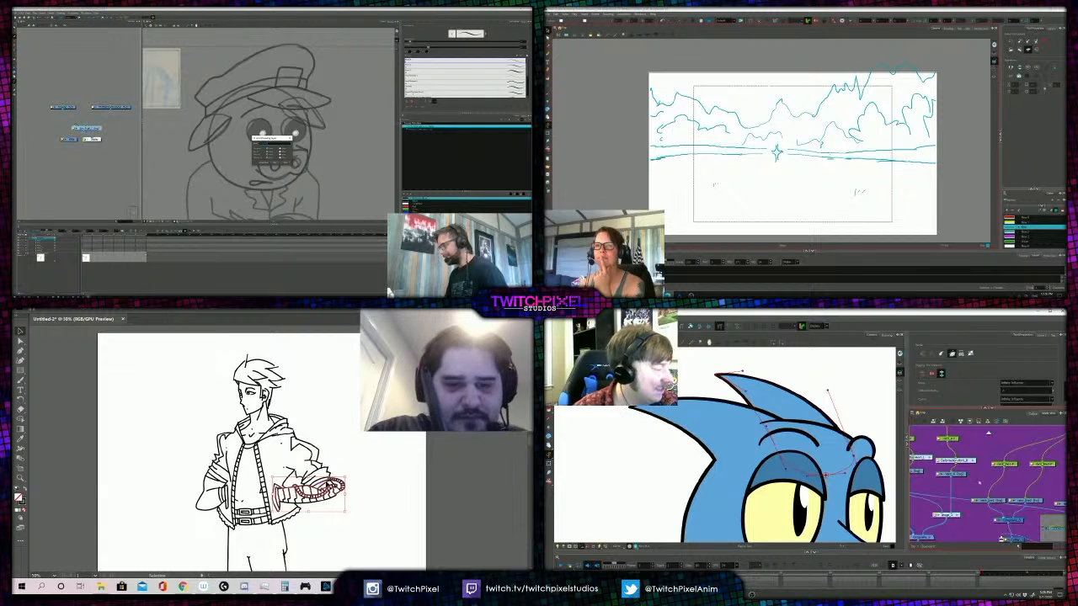
click(347, 477)
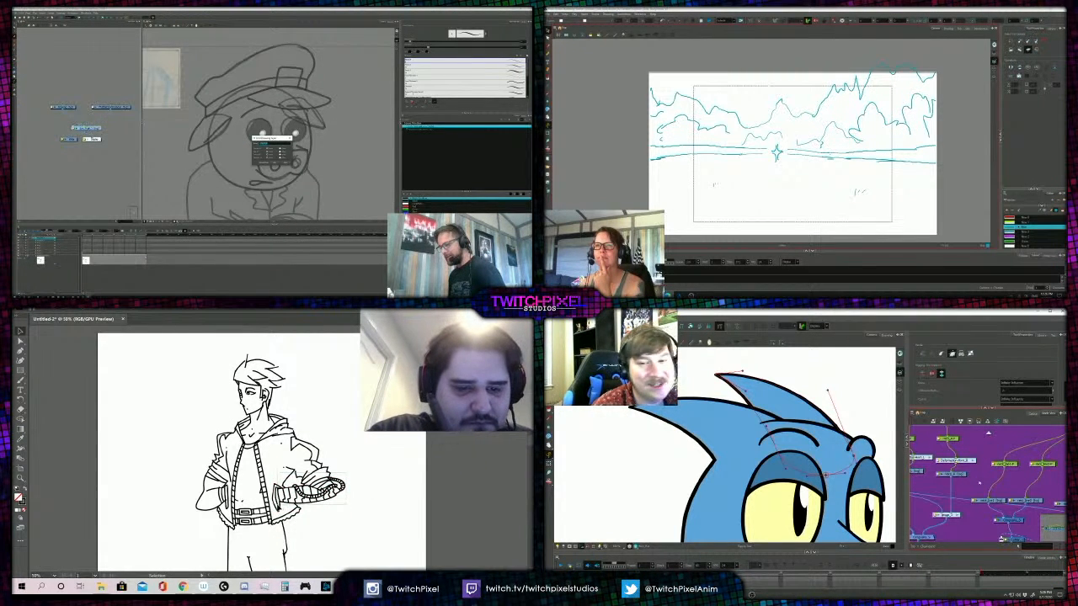
click(296, 485)
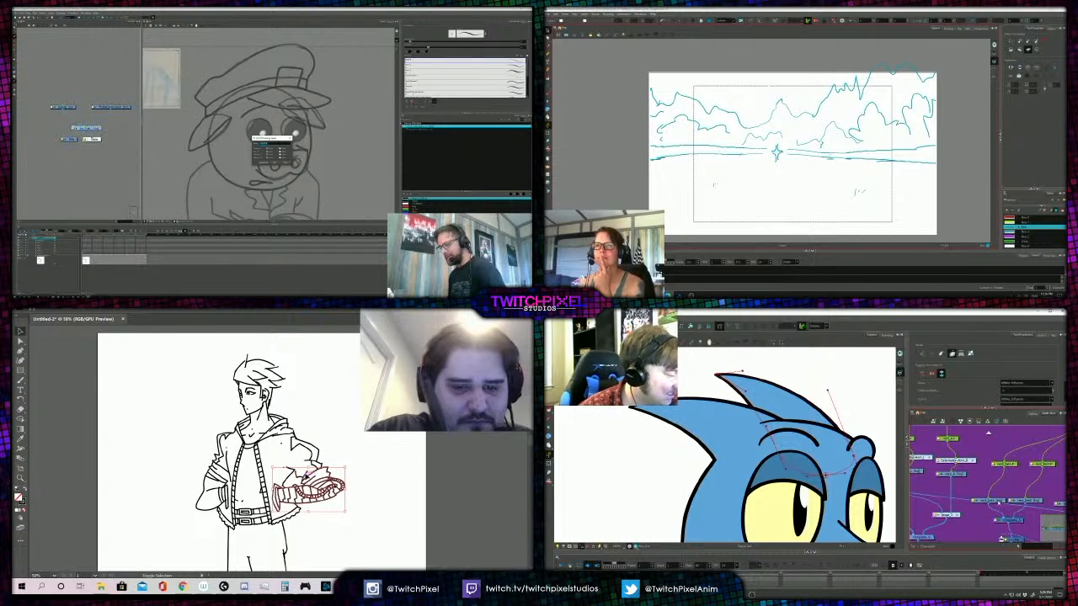
- Remove the small inner line from the forearm selection and select the bird's upper neck stripe for transforming
key(shift+t)
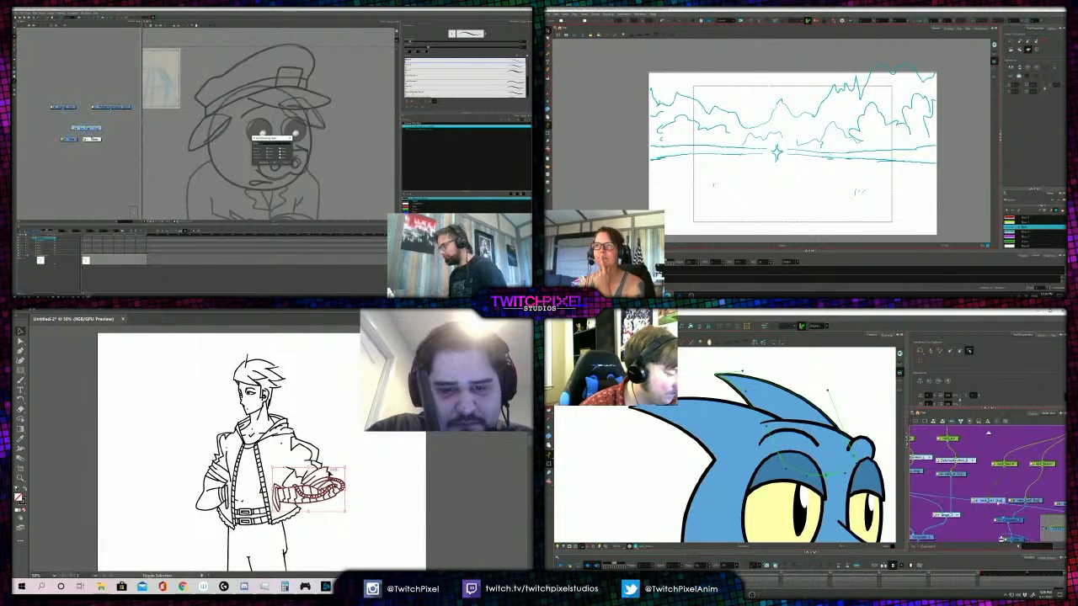
scroll(769, 419, down, 3)
scroll(793, 486, down, 3)
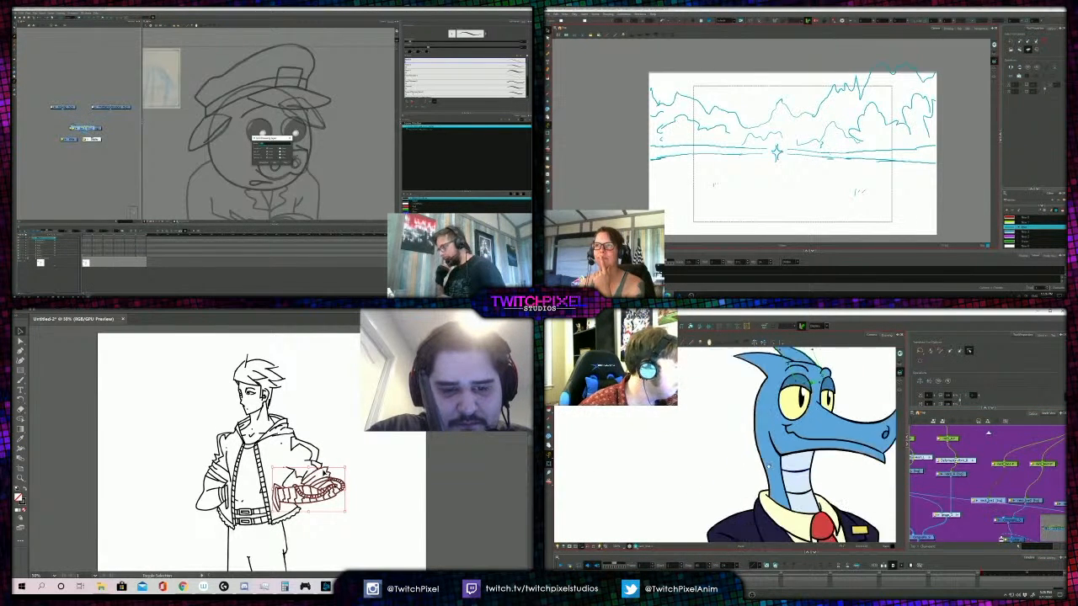
scroll(794, 487, up, 4)
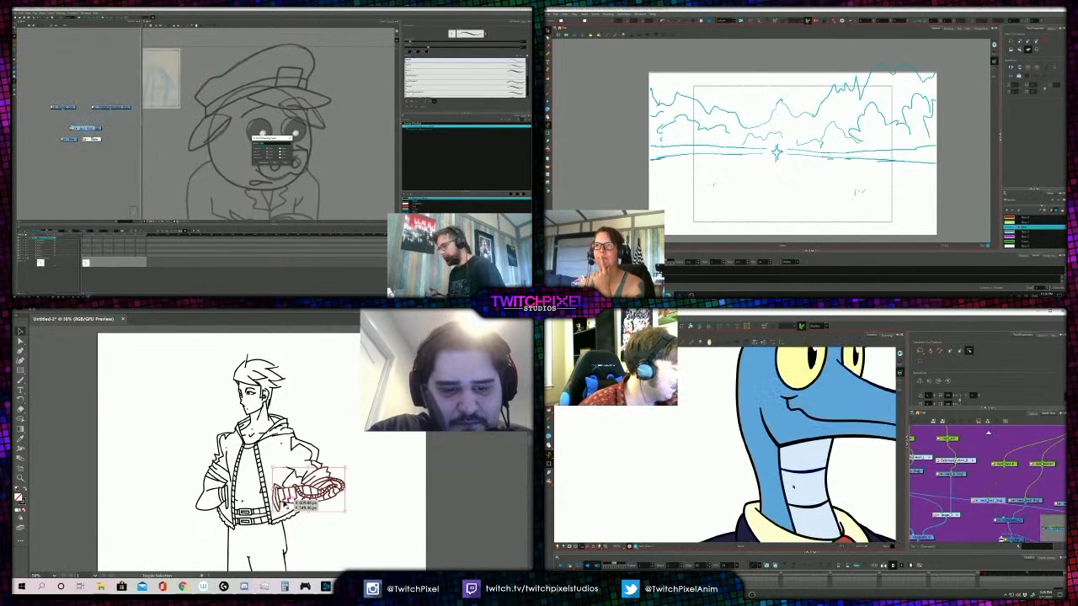
scroll(977, 493, down, 1)
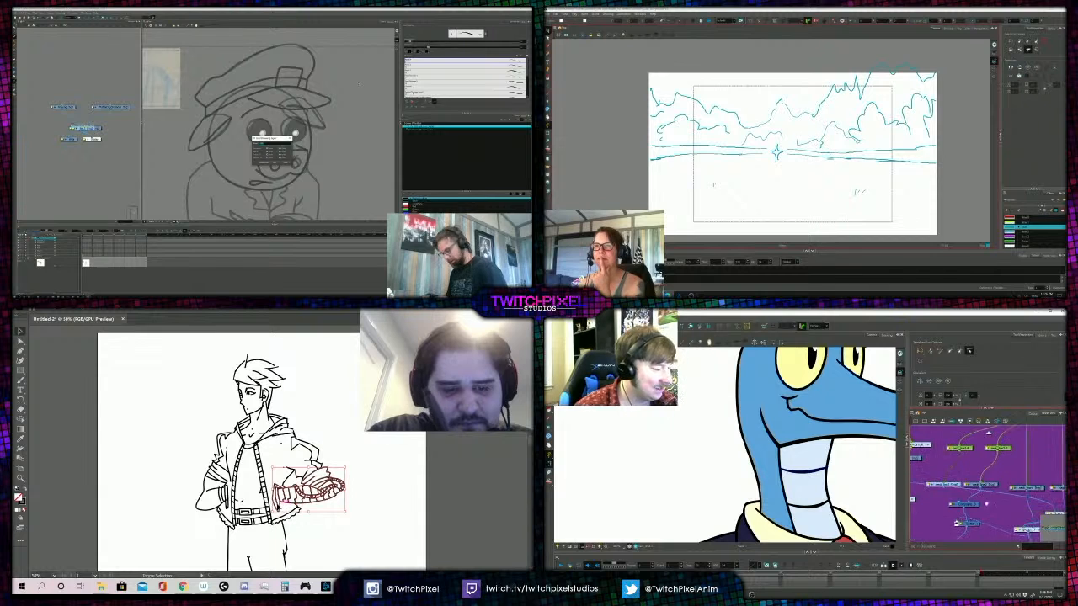
space+drag(1029, 518, 979, 505)
shift+click(277, 510)
click(805, 471)
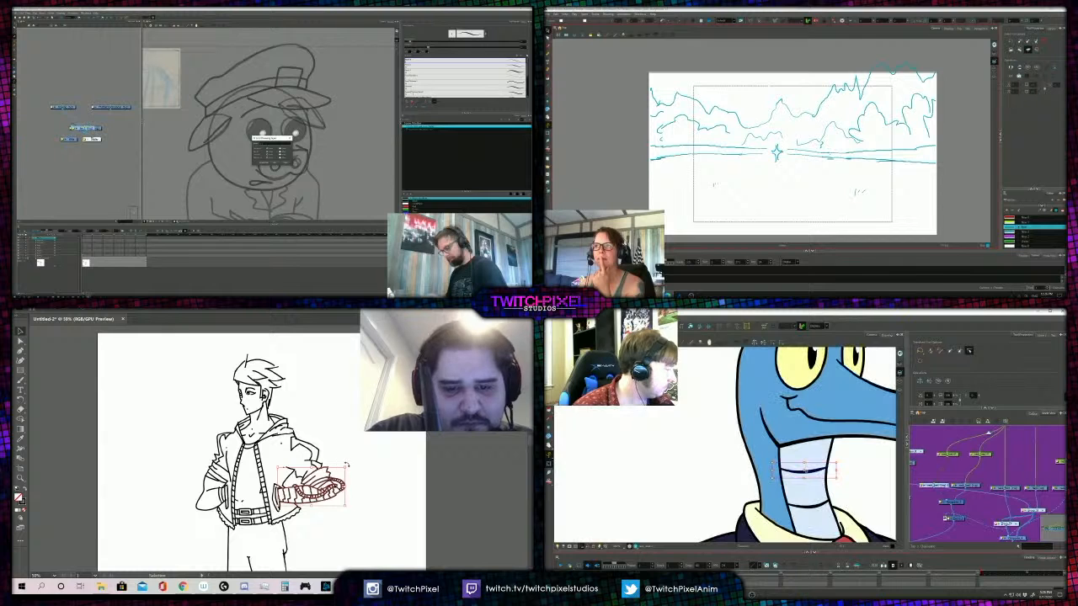
- Rotate the hooded figure's forearm slightly clockwise and set up a deformation curve along the bird's upper neck stripe
mouse_move(345, 468)
mouse_down()
mouse_move(348, 476)
mouse_move(320, 473)
mouse_move(347, 481)
mouse_move(330, 477)
mouse_up()
scroll(767, 479, up, 1)
click(815, 471)
click(720, 326)
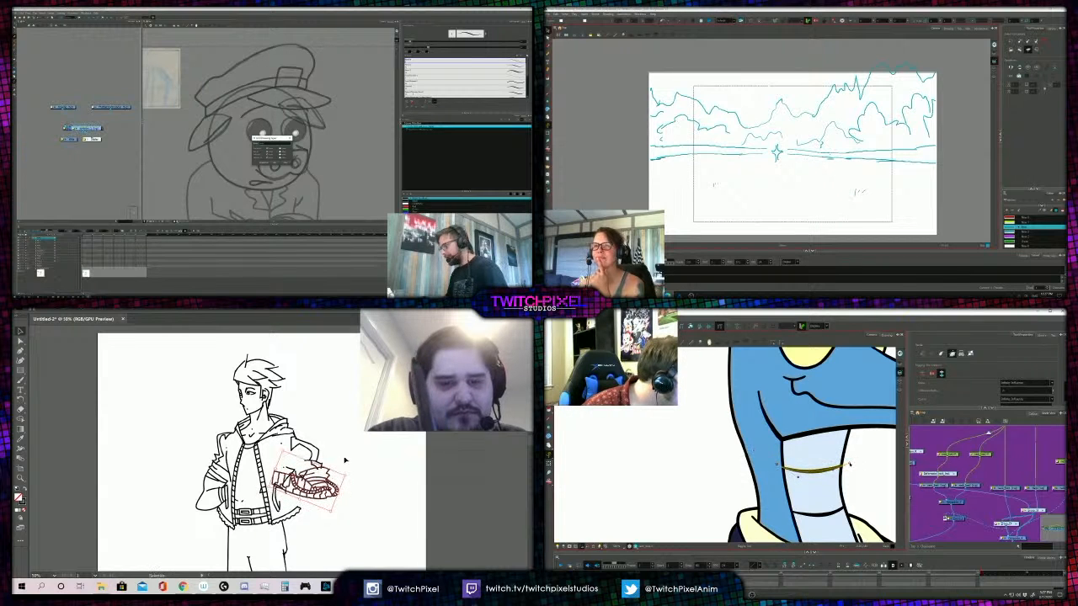
click(346, 455)
- Select the loose jacket lines at the inner end of the rotated forearm and move them upward
key(z)
alt+click(305, 447)
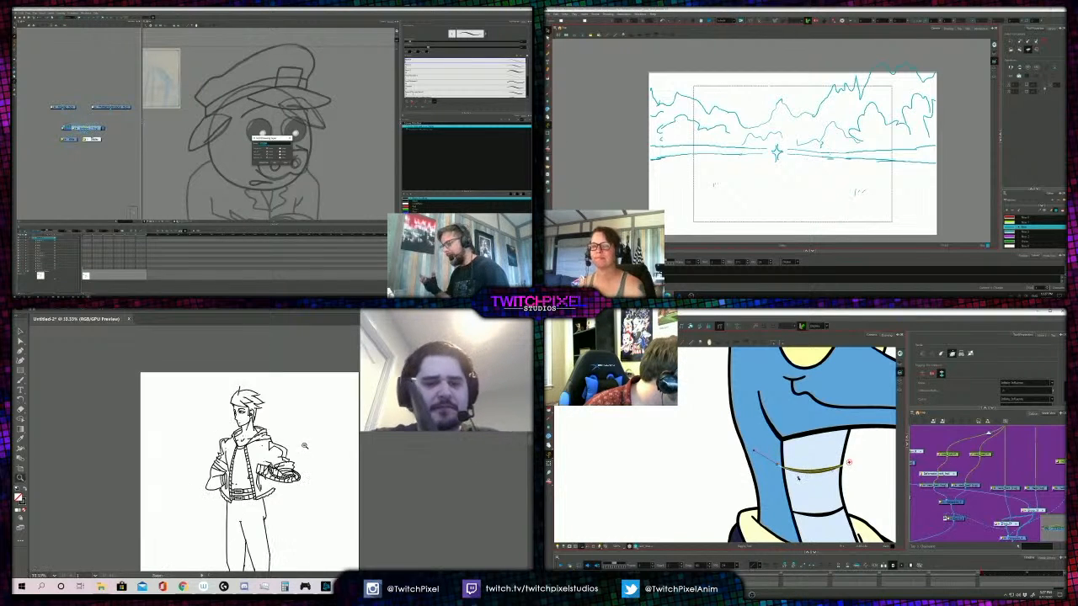
alt+click(274, 436)
click(264, 433)
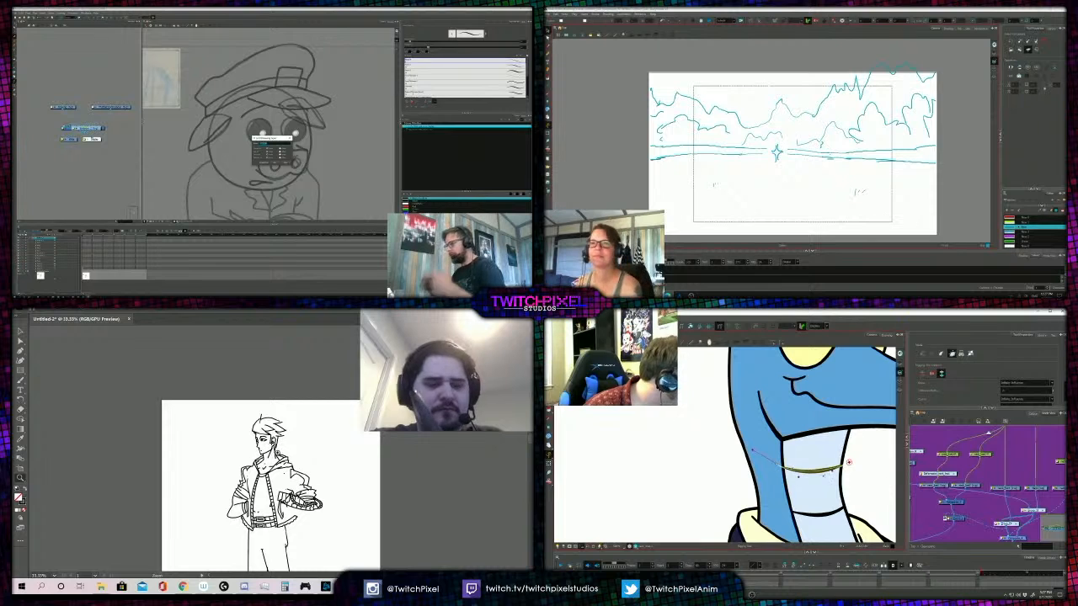
click(264, 434)
key(v)
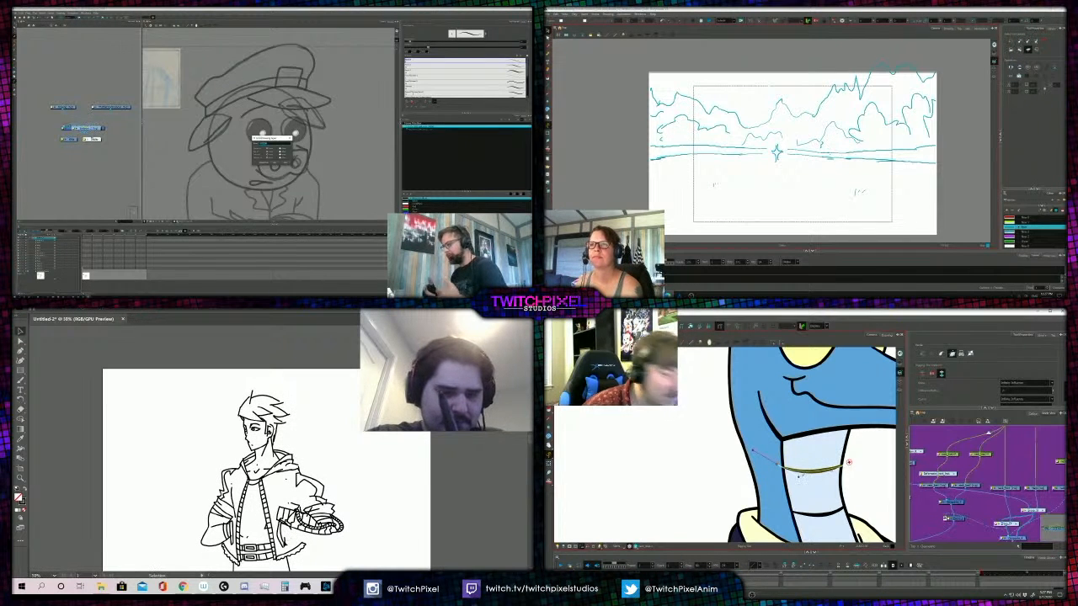
click(277, 529)
click(281, 526)
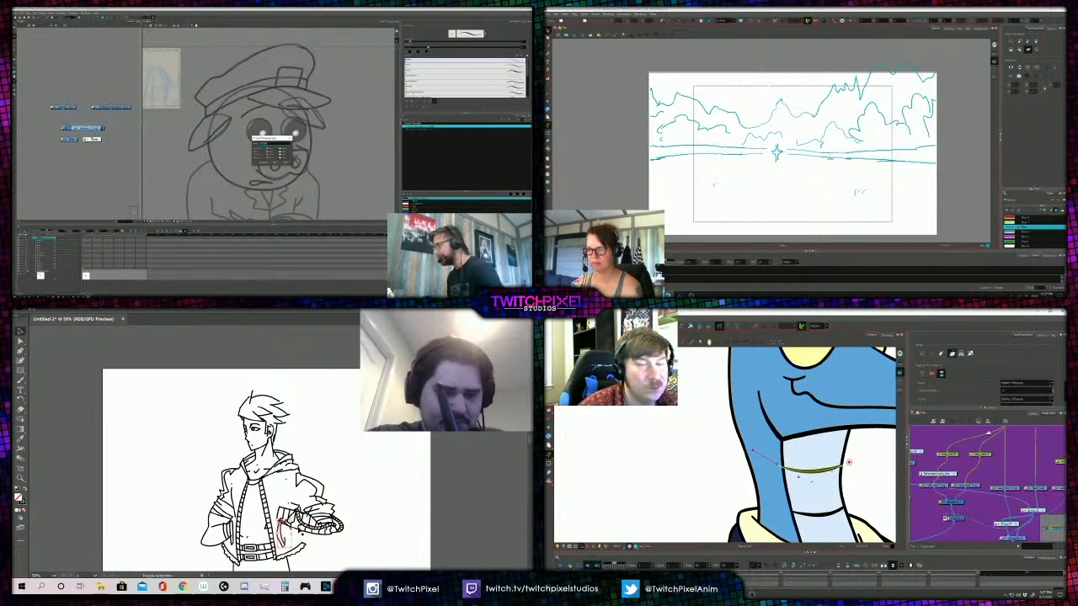
shift+click(289, 524)
drag(289, 526, 283, 497)
- Nudge the moved lines into place at the inner end of the figure's forearm
click(280, 508)
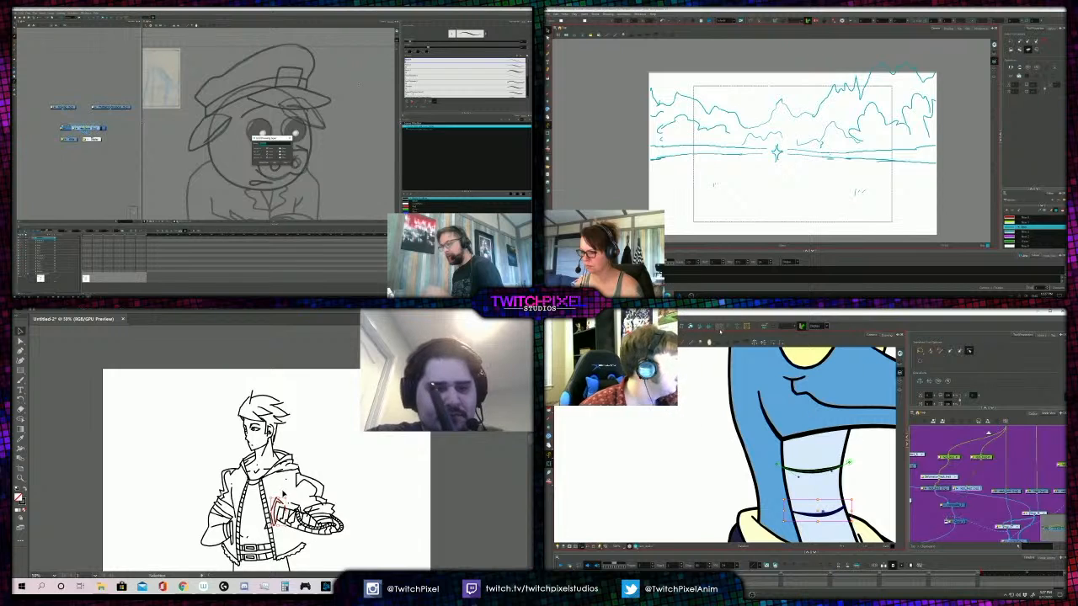
click(288, 504)
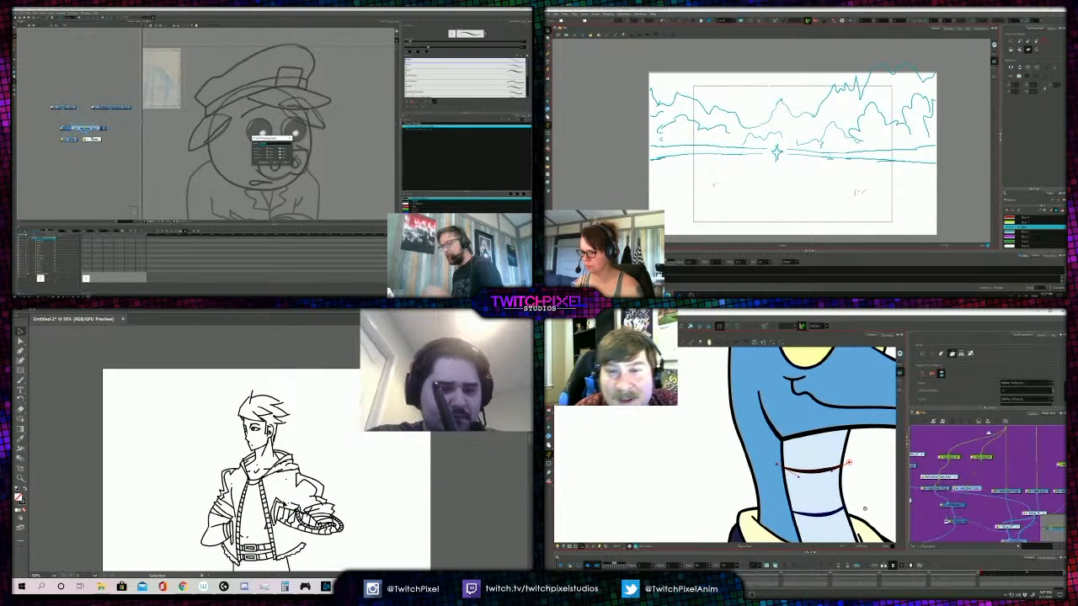
drag(284, 499, 282, 502)
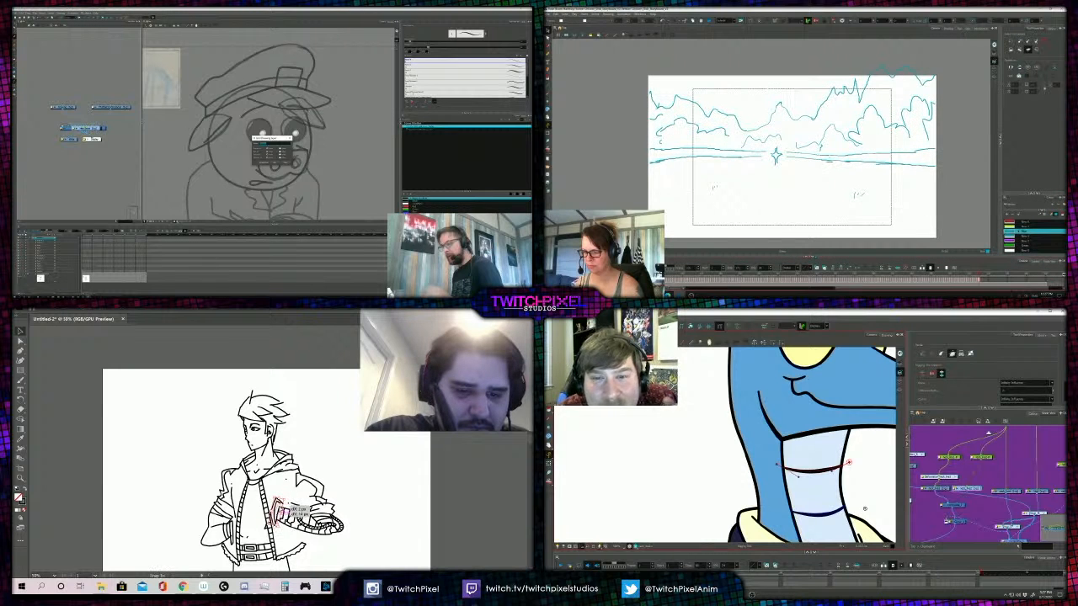
scroll(851, 149, up, 1)
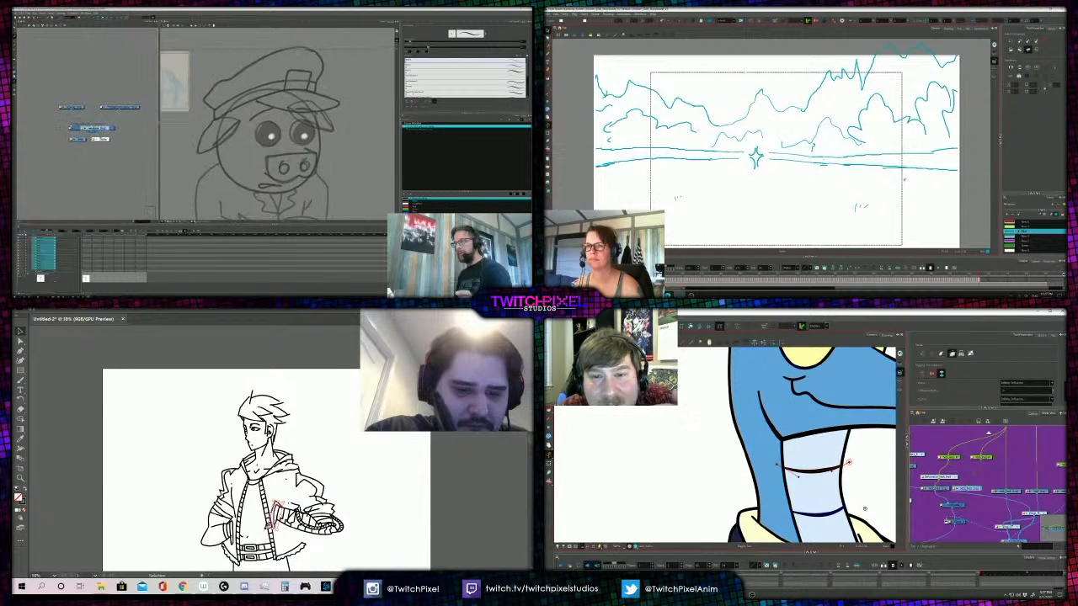
alt+click(294, 488)
- Confirm the pig officer's open dialog and widen the node view beside the drawing
alt+click(303, 480)
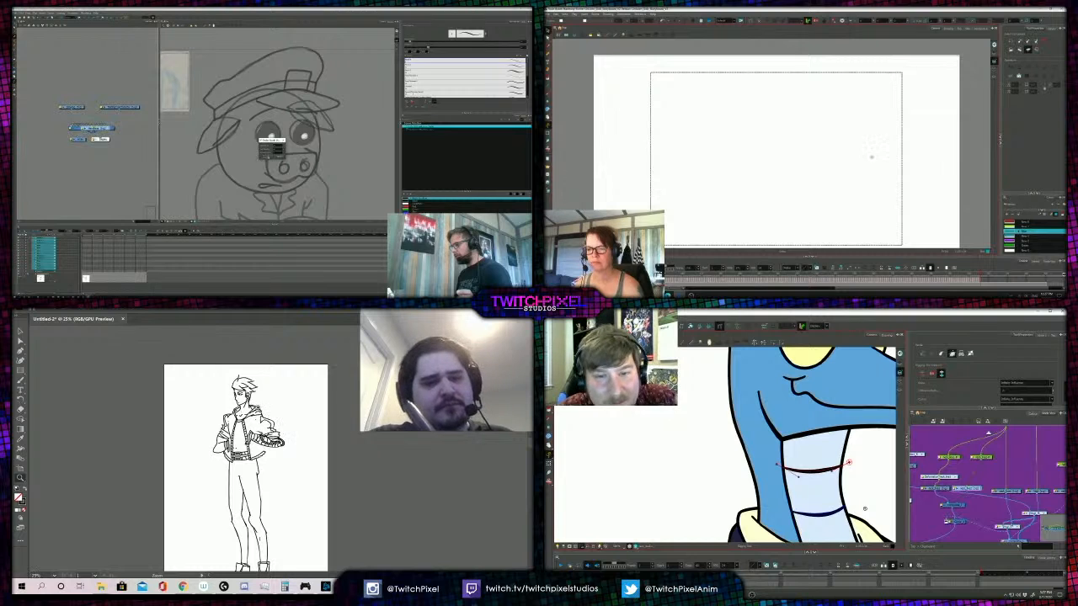
click(265, 158)
click(268, 426)
key(v)
drag(160, 147, 281, 146)
- Select the hooded figure's whole extended arm with its sleeve folds and ready the storyboard's Brush
drag(312, 478, 257, 454)
click(547, 54)
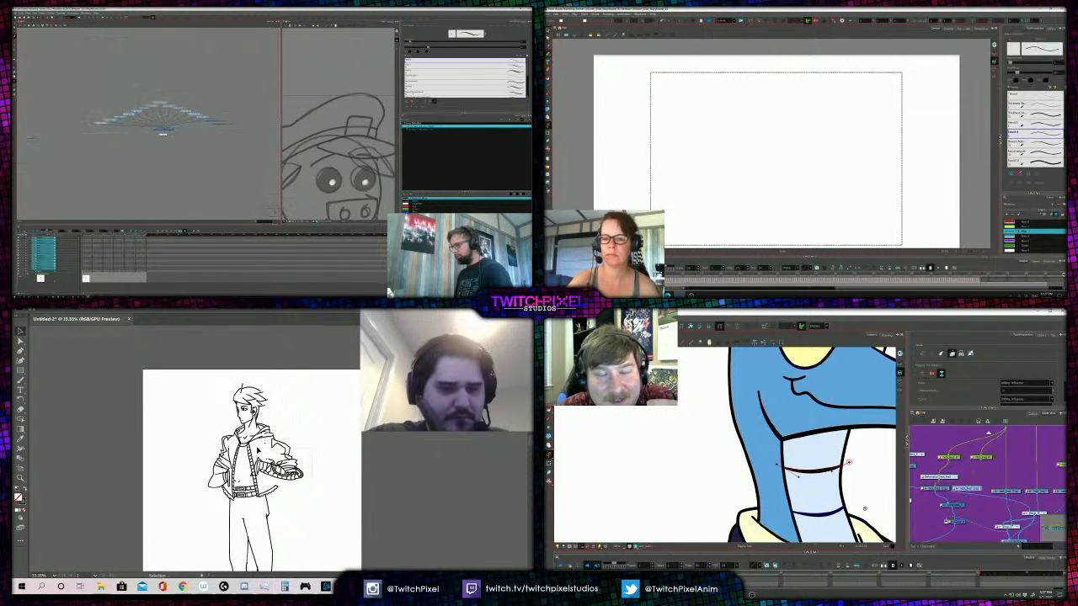
scroll(162, 145, up, 1)
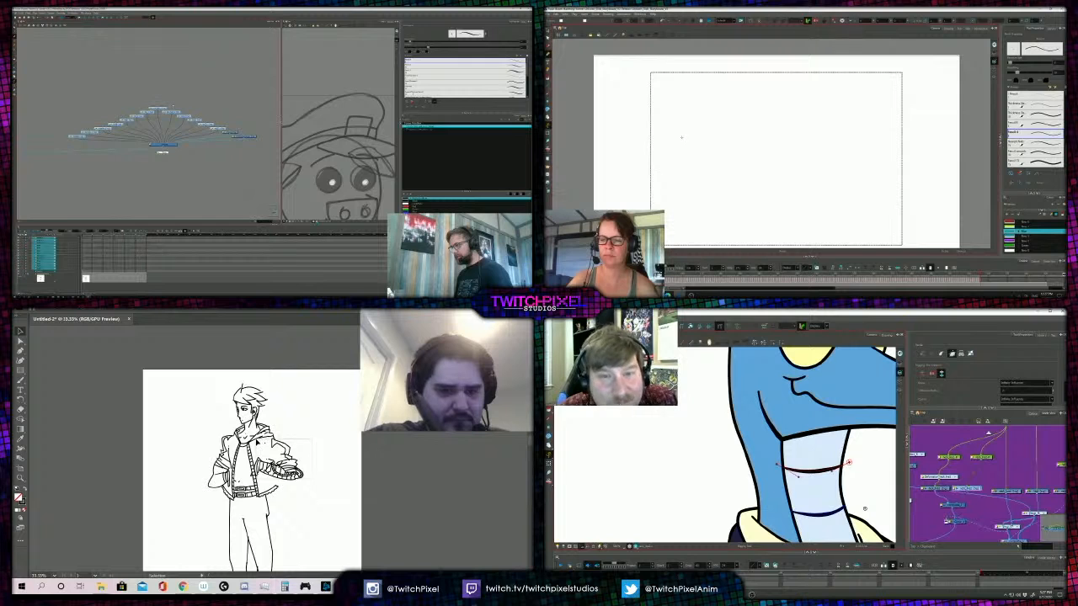
drag(258, 442, 259, 442)
scroll(173, 106, up, 1)
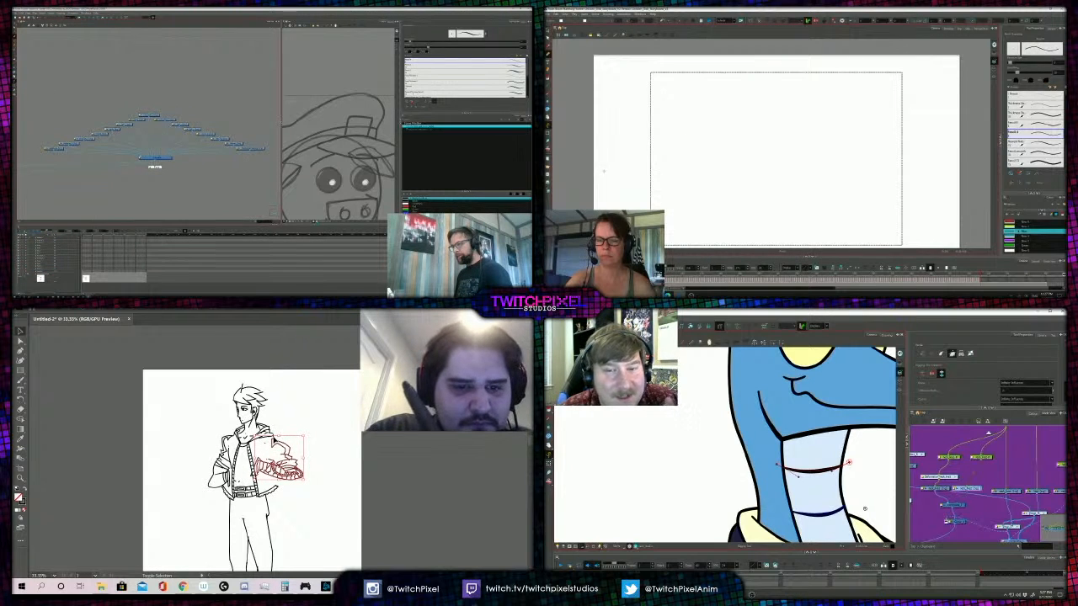
- Sketch a tall jagged conifer beside the storyboard frame and select the pig officer's fanned layer nodes
drag(600, 171, 611, 93)
drag(33, 105, 235, 153)
drag(612, 93, 630, 157)
- Shift the hooded figure's extended arm slightly outward and raise the pig officer's fanned layer nodes above the composite
drag(306, 434, 299, 431)
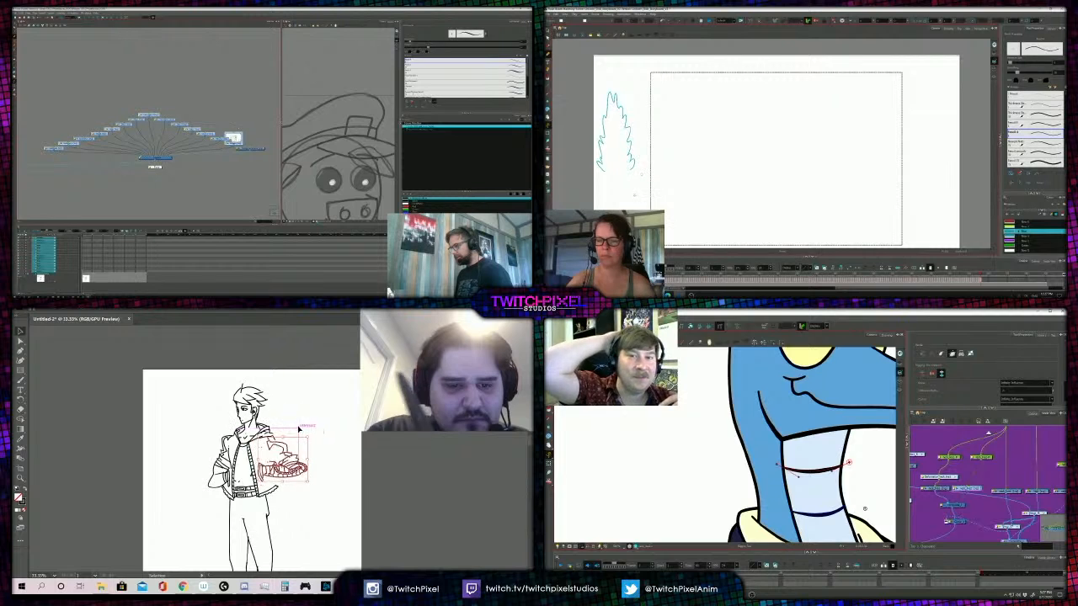
mouse_move(640, 194)
mouse_down()
mouse_move(641, 152)
mouse_move(652, 160)
mouse_move(663, 122)
mouse_up()
drag(289, 444, 292, 444)
shift+click(235, 143)
drag(149, 114, 148, 109)
drag(292, 444, 294, 443)
drag(148, 109, 141, 82)
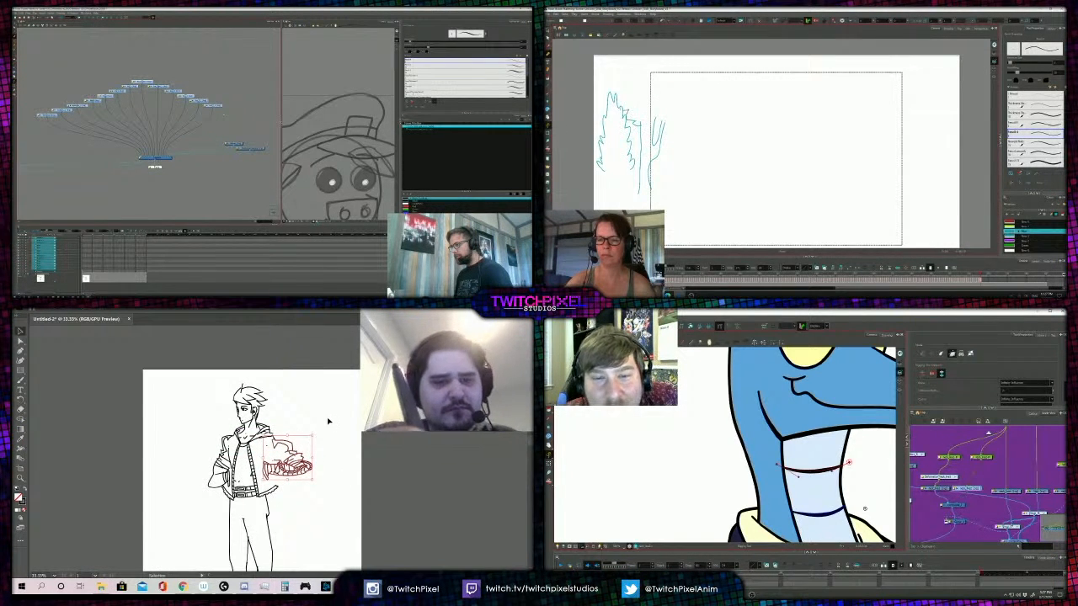
- Outline a rounded leafy crown over the storyboard's bare trunk and fine-tune the position of the pig officer's layer nodes
drag(623, 110, 619, 81)
drag(141, 82, 145, 81)
drag(619, 82, 646, 59)
drag(145, 82, 148, 83)
click(326, 426)
mouse_move(645, 60)
mouse_down()
mouse_move(682, 62)
mouse_move(705, 102)
mouse_move(689, 128)
mouse_move(660, 122)
mouse_up()
- Add a shared parent peg above the pig officer's fanned layer nodes
key(z)
alt+click(301, 433)
key(ctrl+p)
- Examine the hooded figure's repositioned arm up close and against the full body
alt+click(263, 440)
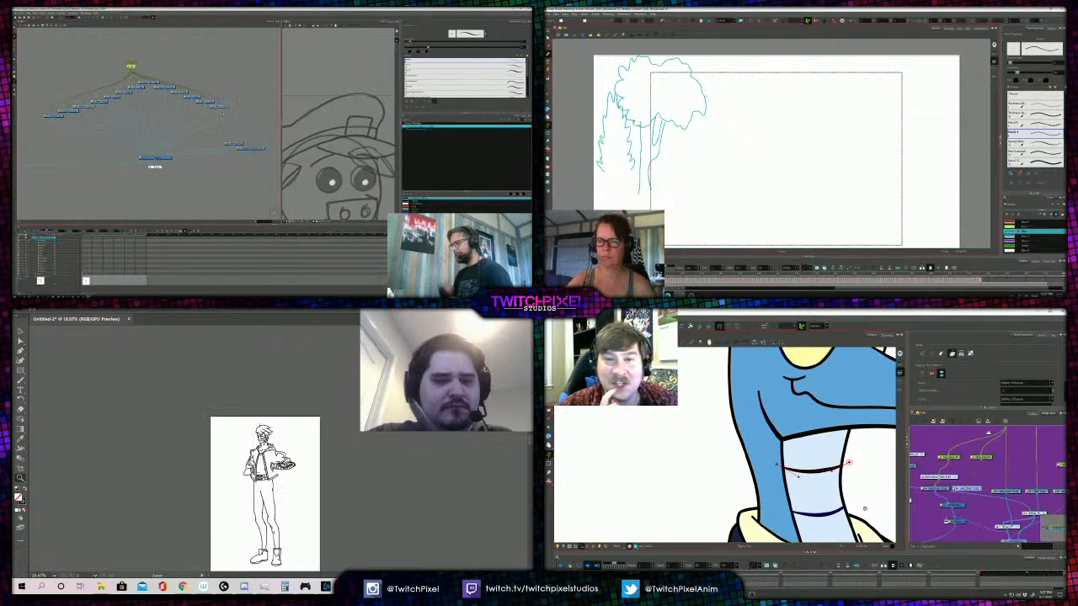
click(266, 468)
click(266, 468)
click(267, 468)
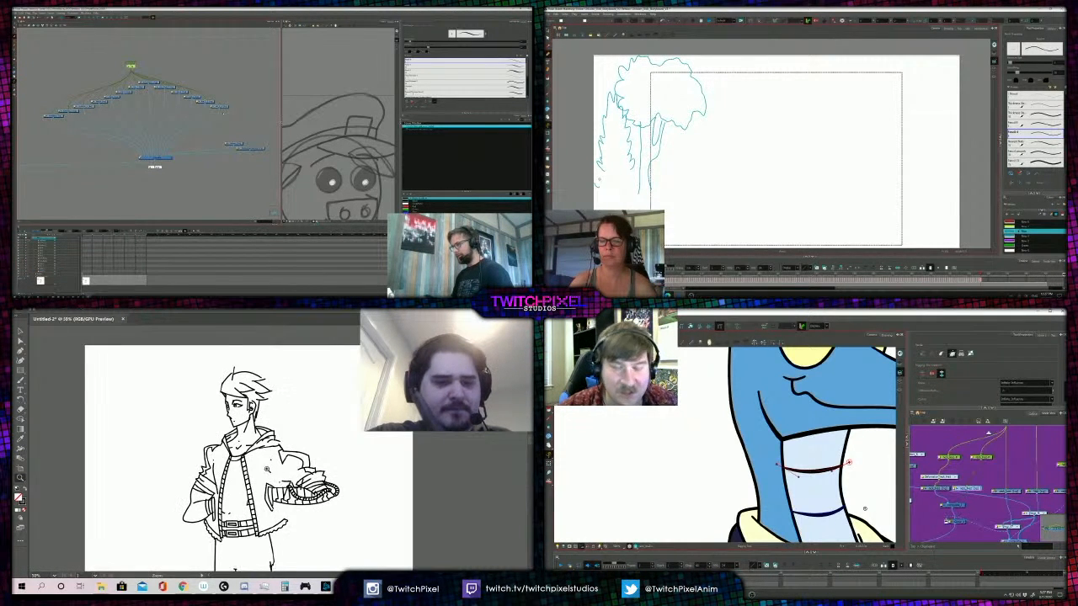
key(b)
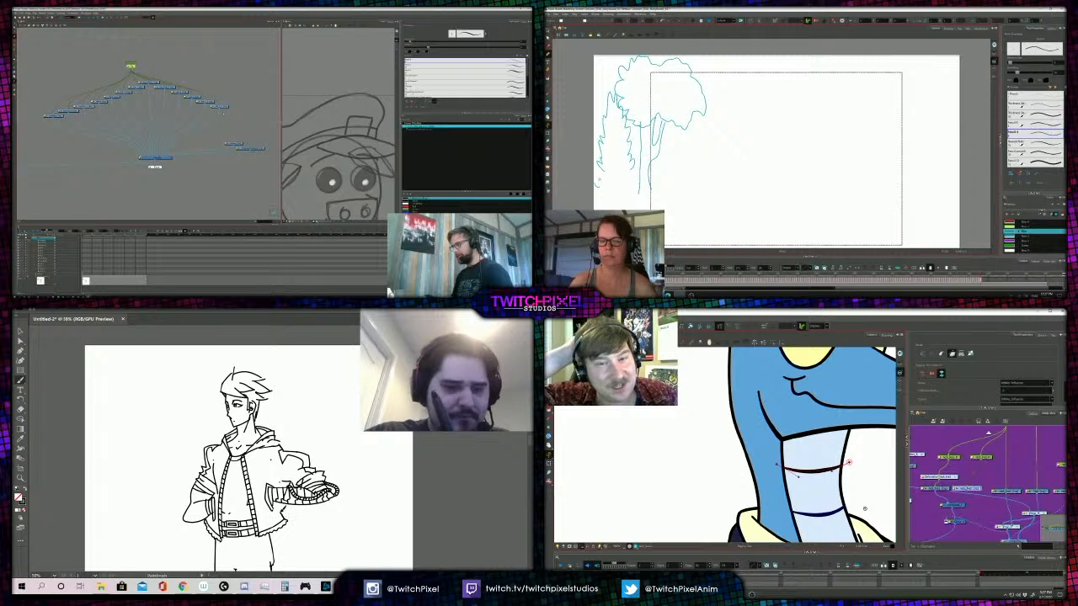
key(z)
alt+click(308, 468)
alt+click(309, 467)
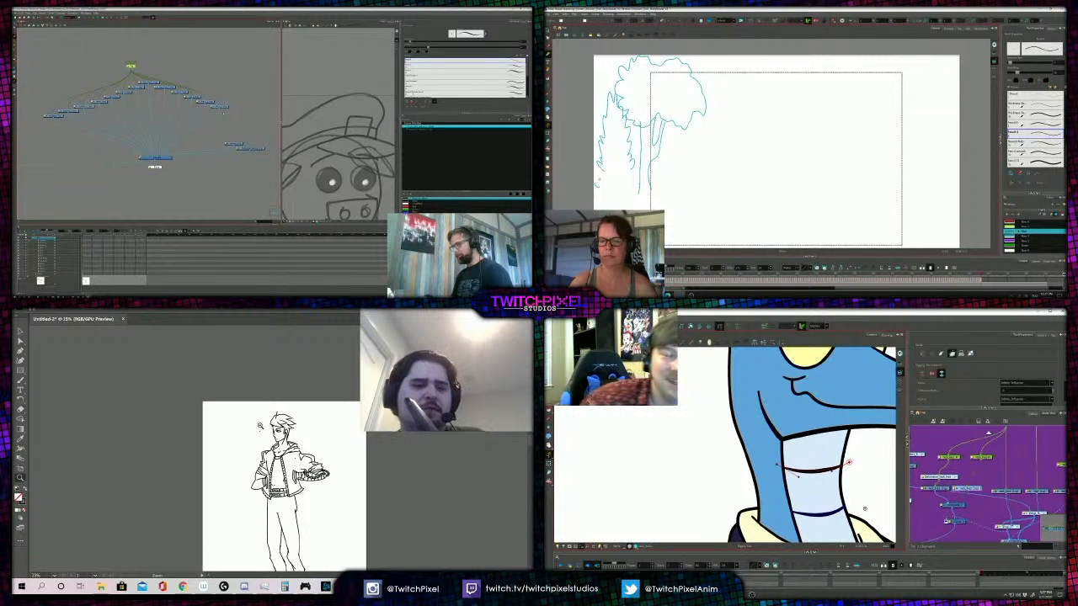
alt+click(309, 467)
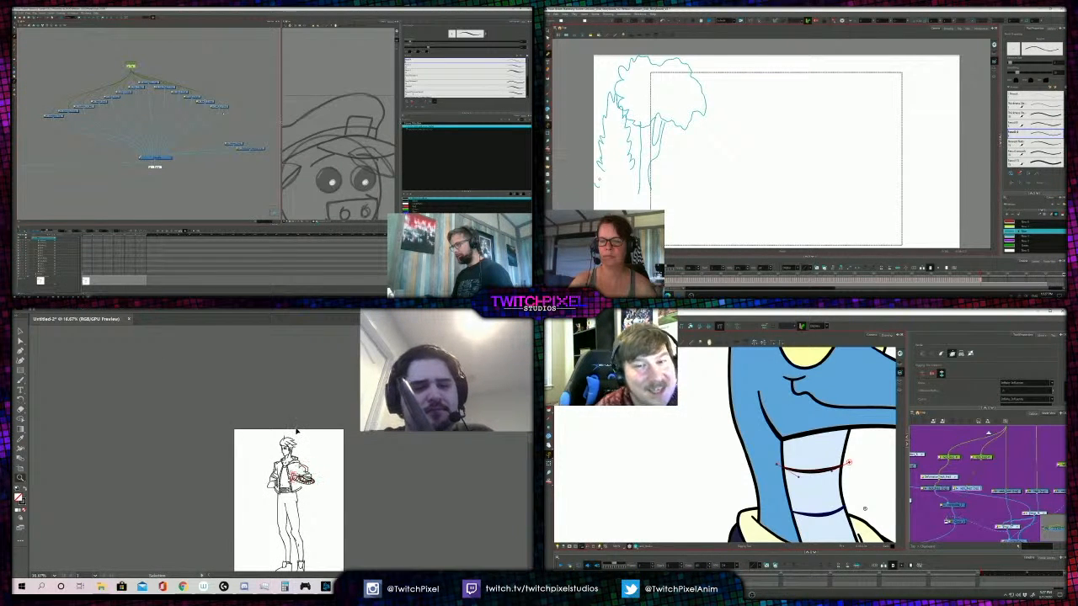
- Undo the last edits to the hooded figure's extended arm and the parent peg above the pig officer's layer nodes
key(ctrl+z)
key(ctrl+z)
key(ctrl+z)
key(ctrl+z)
key(ctrl+z)
key(ctrl+z)
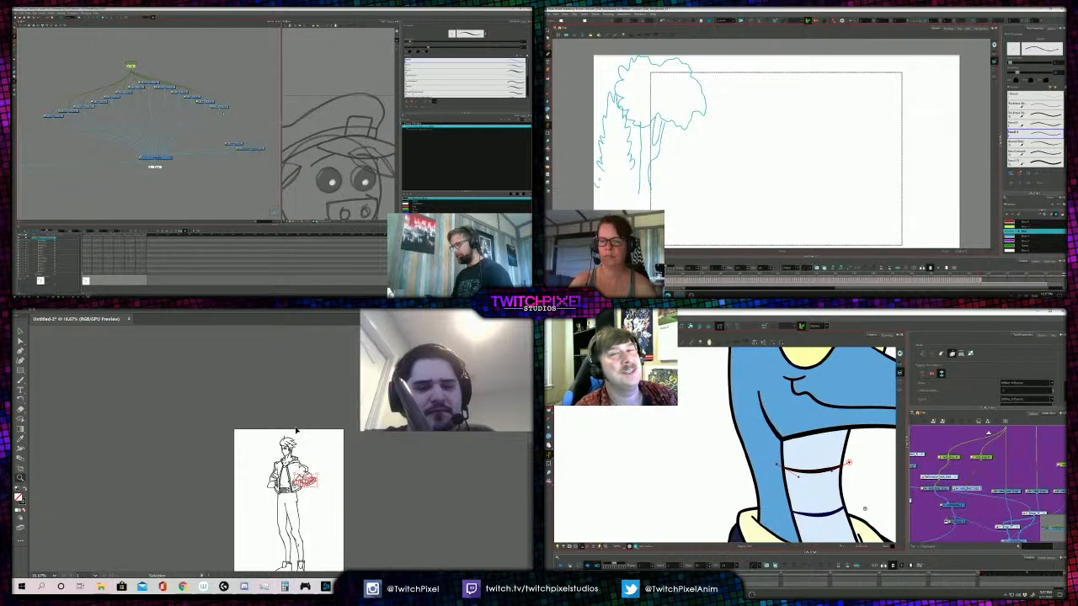
key(ctrl+z)
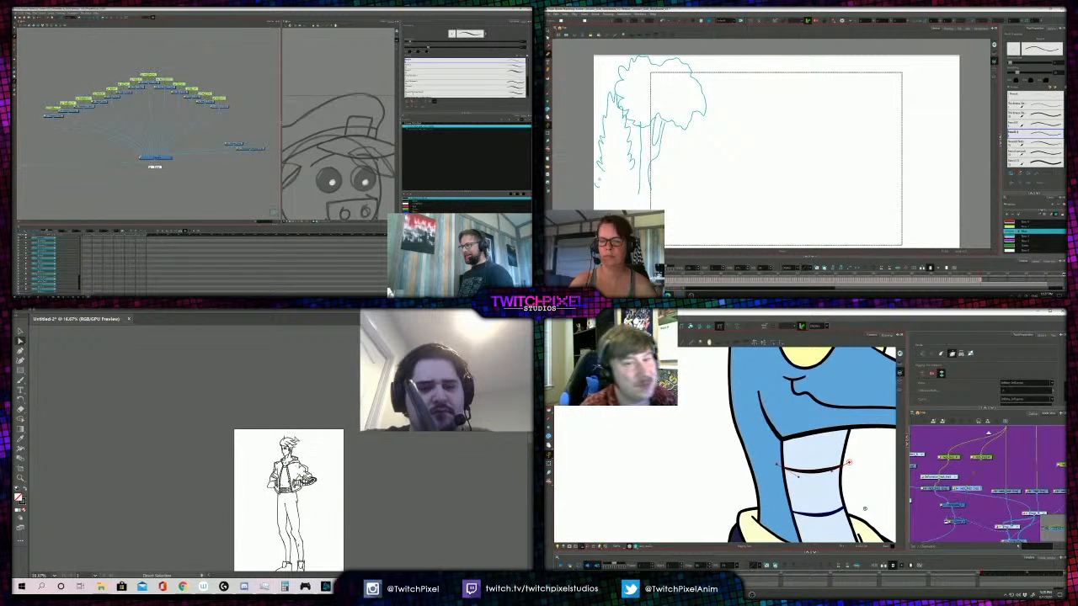
- Nudge the anchor point at the tip of the upright hair strand on top of the hooded figure's head
key(z)
click(288, 460)
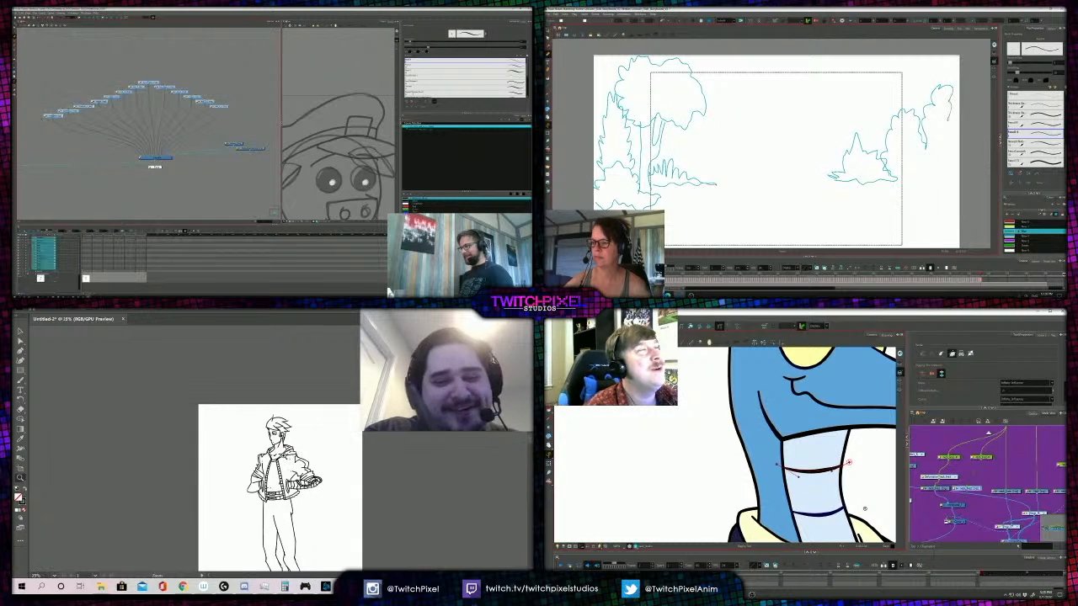
click(283, 456)
click(270, 453)
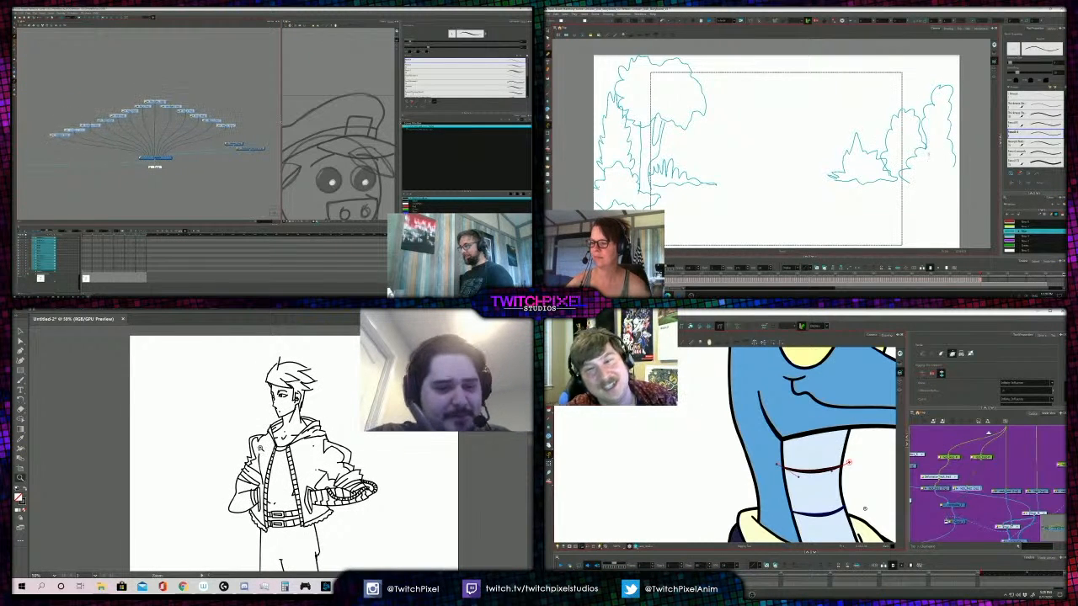
alt+click(303, 415)
click(260, 402)
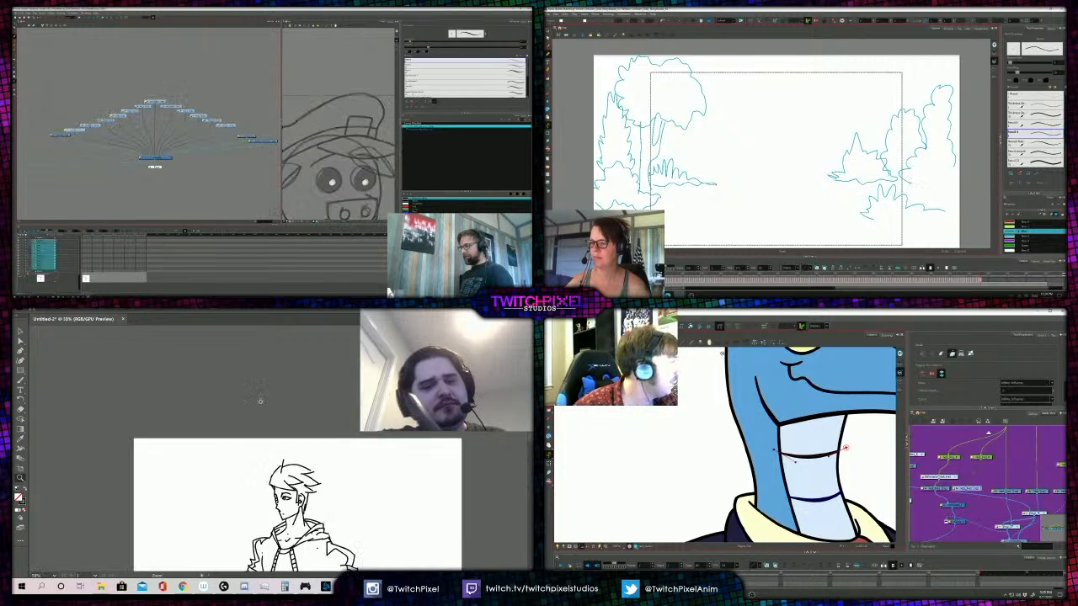
click(260, 401)
key(a)
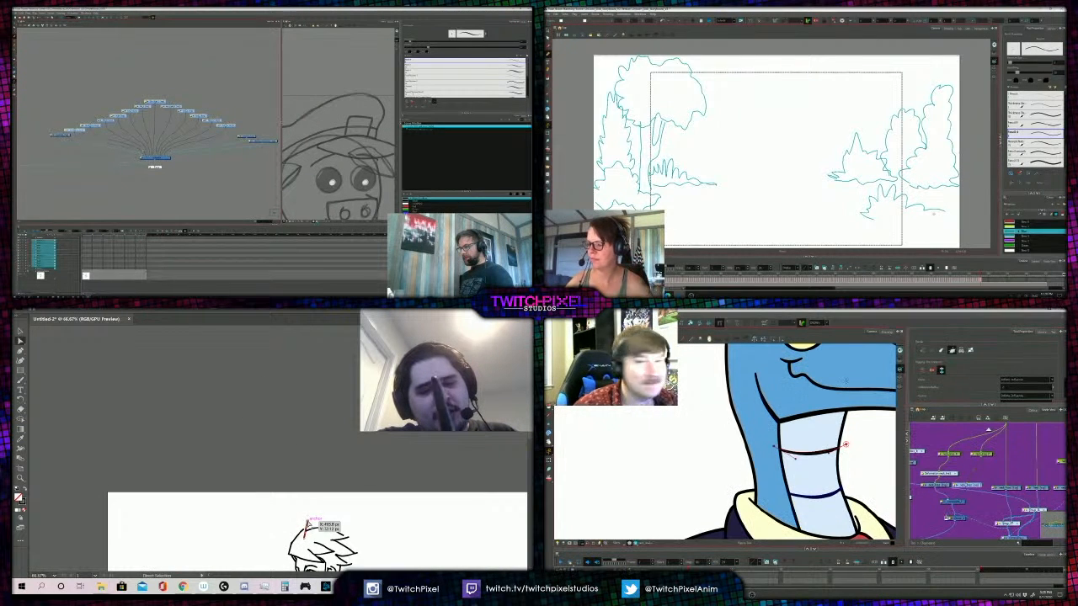
drag(307, 525, 307, 523)
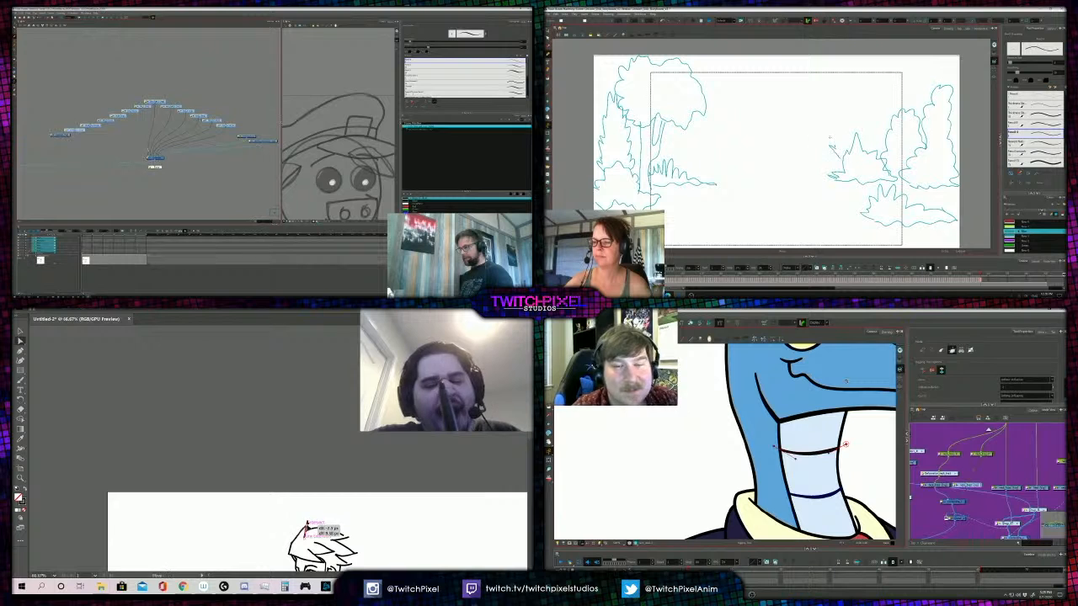
click(318, 513)
- Reshape the hair spikes at the back of the hooded figure's head by shifting their tip anchor points slightly
key(z)
alt+click(321, 508)
alt+click(288, 447)
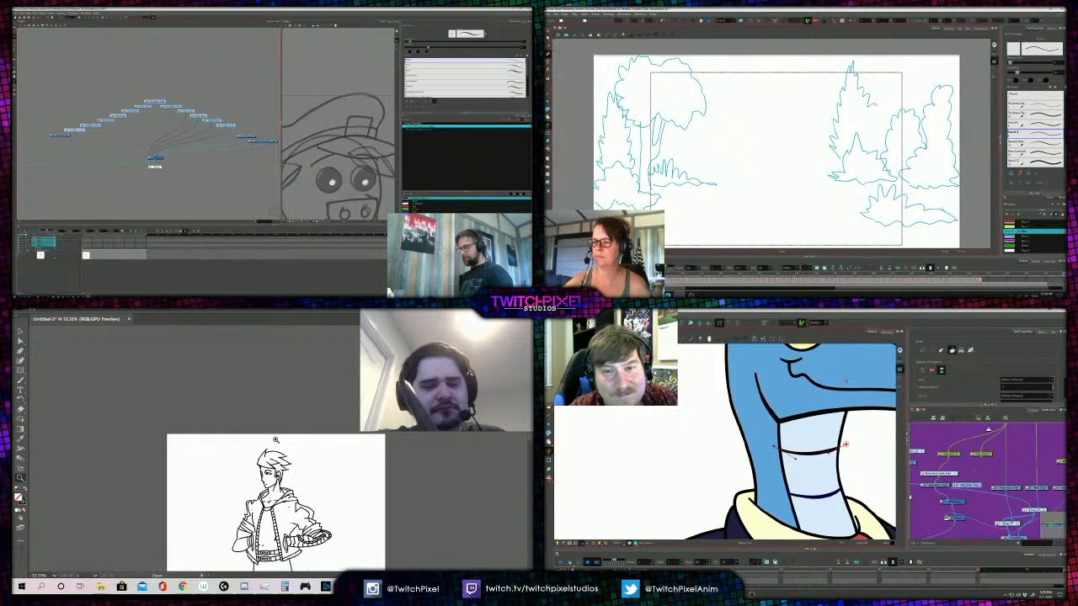
click(284, 445)
click(284, 445)
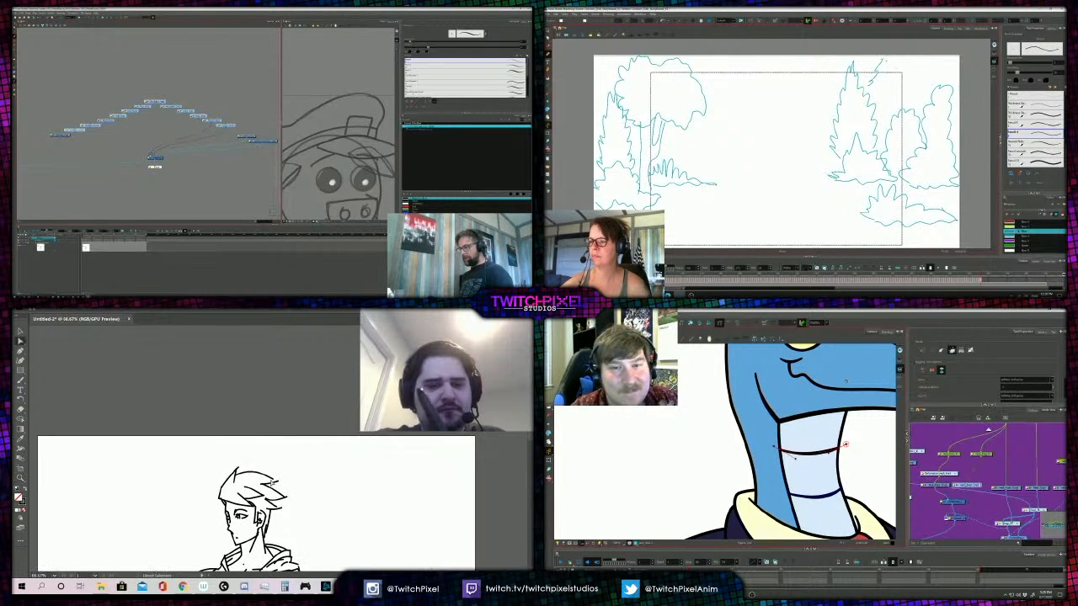
key(a)
drag(275, 483, 278, 481)
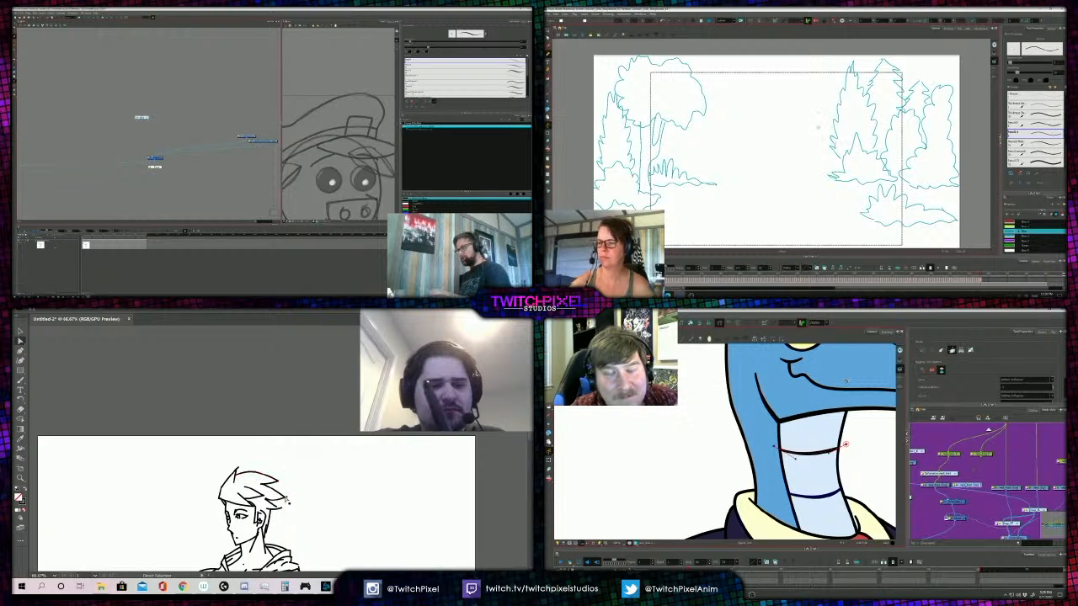
click(276, 506)
click(293, 501)
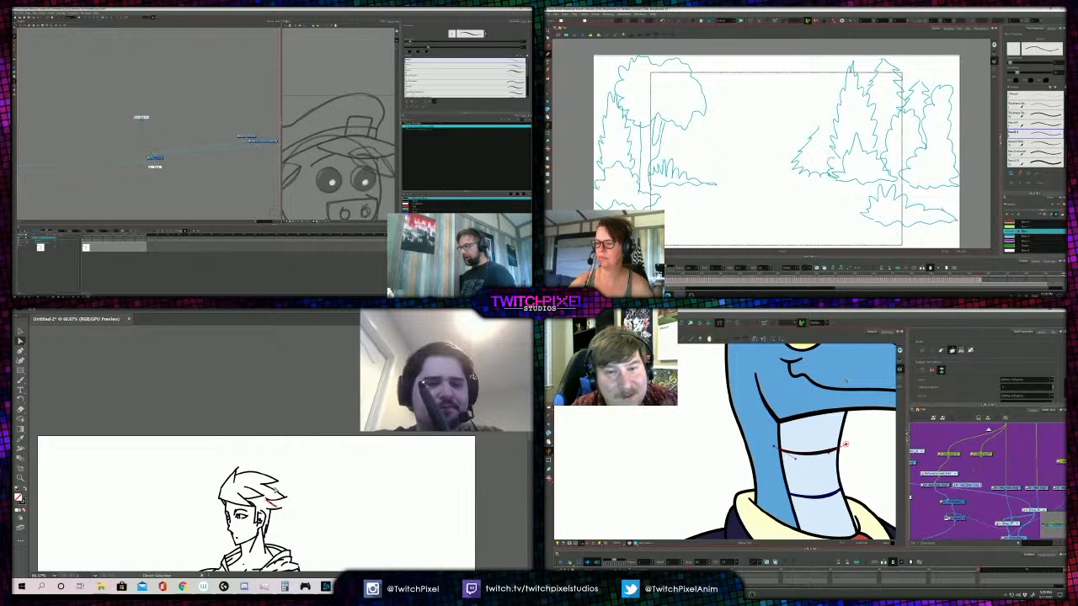
key(z)
alt+click(254, 473)
alt+click(262, 456)
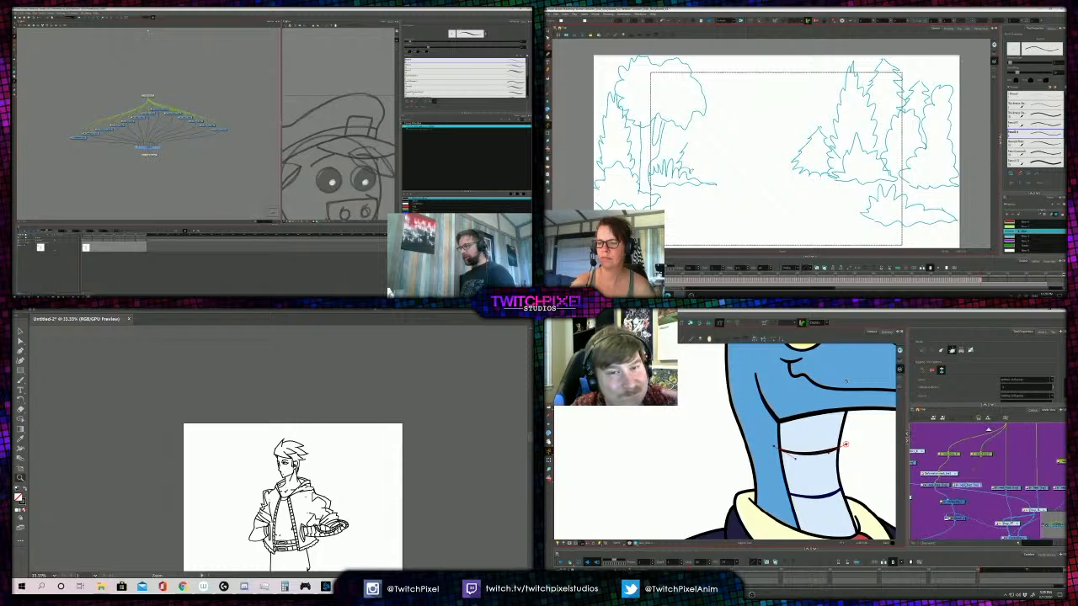
- Sketch a small pointed tree beside the storyboard's trunk and paste the pig officer's layer nodes with their own composite above the main one
drag(689, 141, 699, 174)
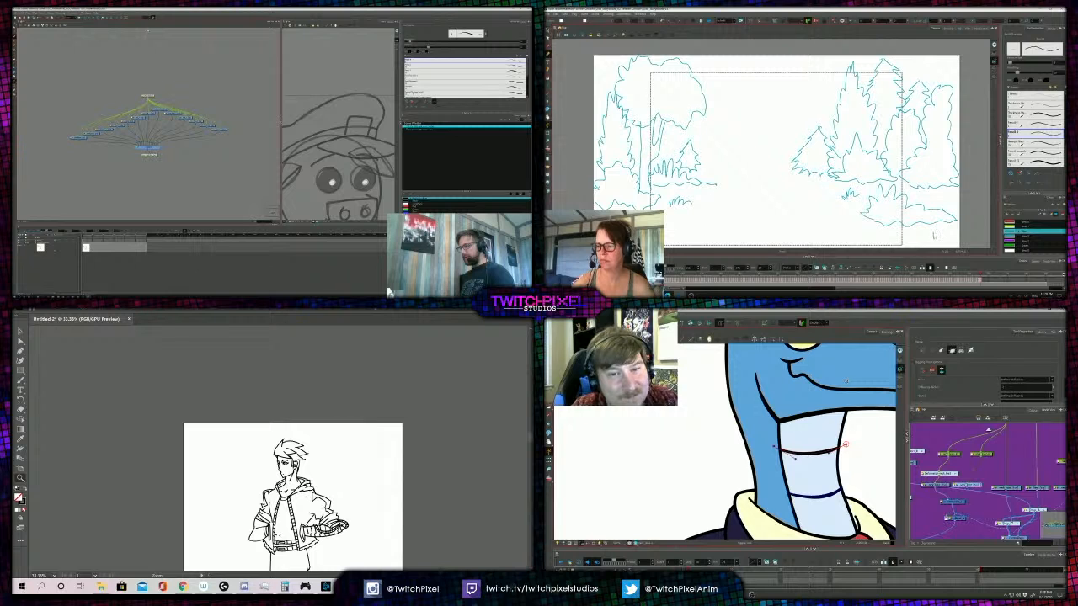
click(148, 31)
key(ctrl+v)
drag(149, 152, 135, 119)
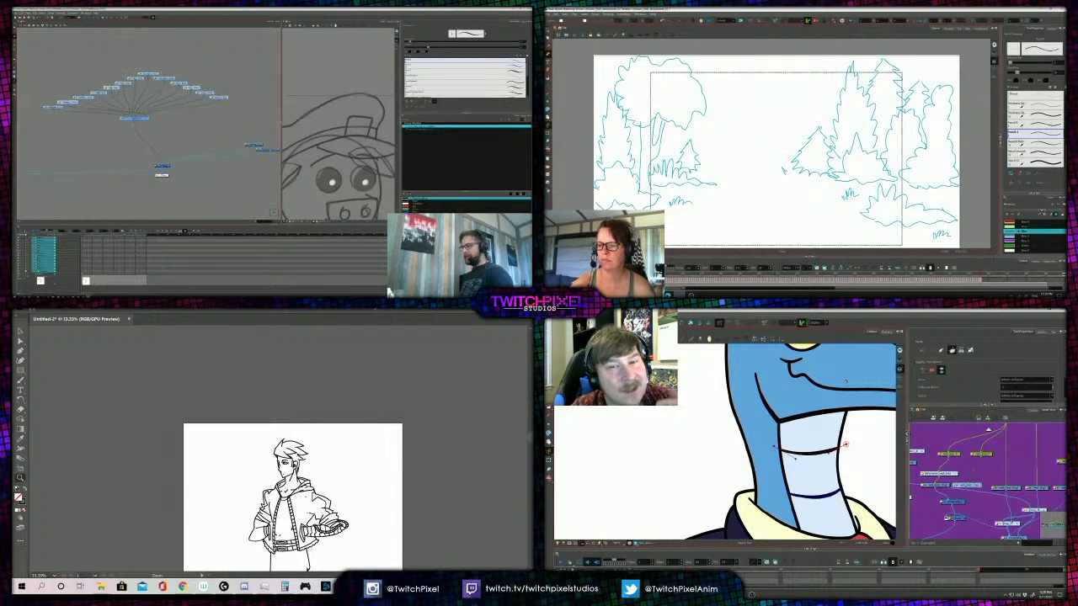
click(123, 128)
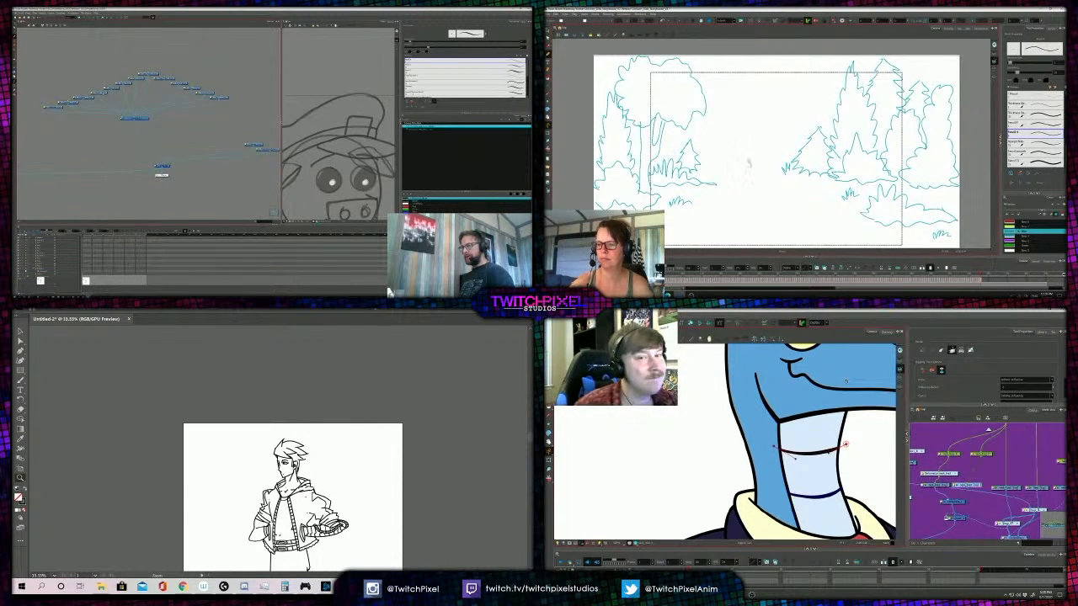
- Redraw and extend the distant treeline across the storyboard's background, and open the properties of the pig officer's layer group
key(ctrl+z)
mouse_move(764, 135)
mouse_down()
mouse_move(775, 149)
mouse_move(807, 126)
mouse_move(827, 128)
mouse_up()
key(ctrl+z)
drag(863, 418, 858, 399)
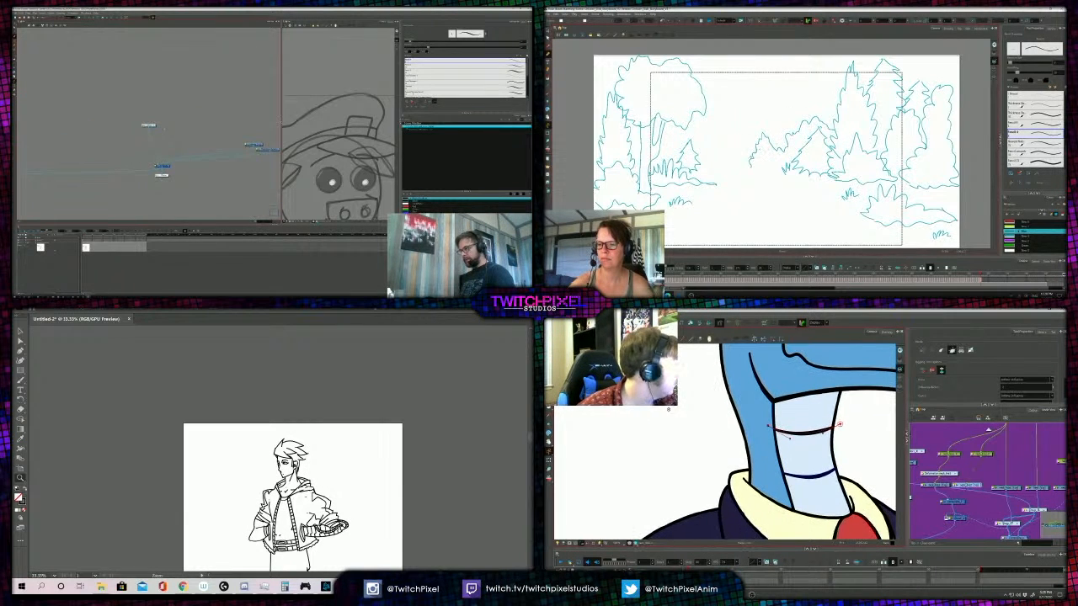
drag(753, 154, 741, 163)
click(145, 126)
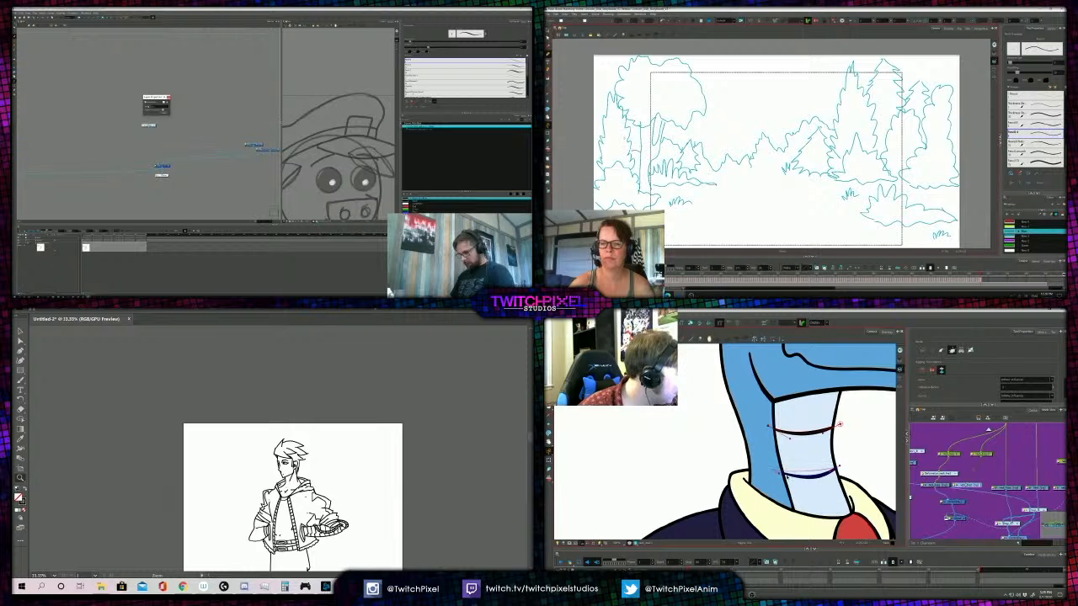
- Fit the deformer curve to the lower line across the bird's neck
drag(806, 487, 801, 483)
click(832, 471)
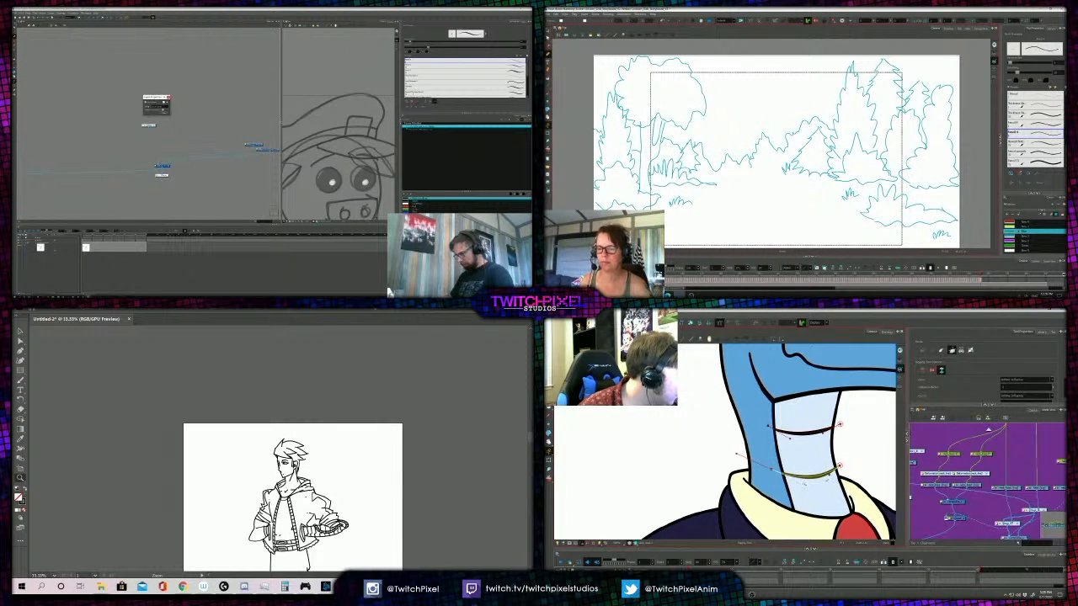
drag(908, 486, 912, 485)
key(shift+t)
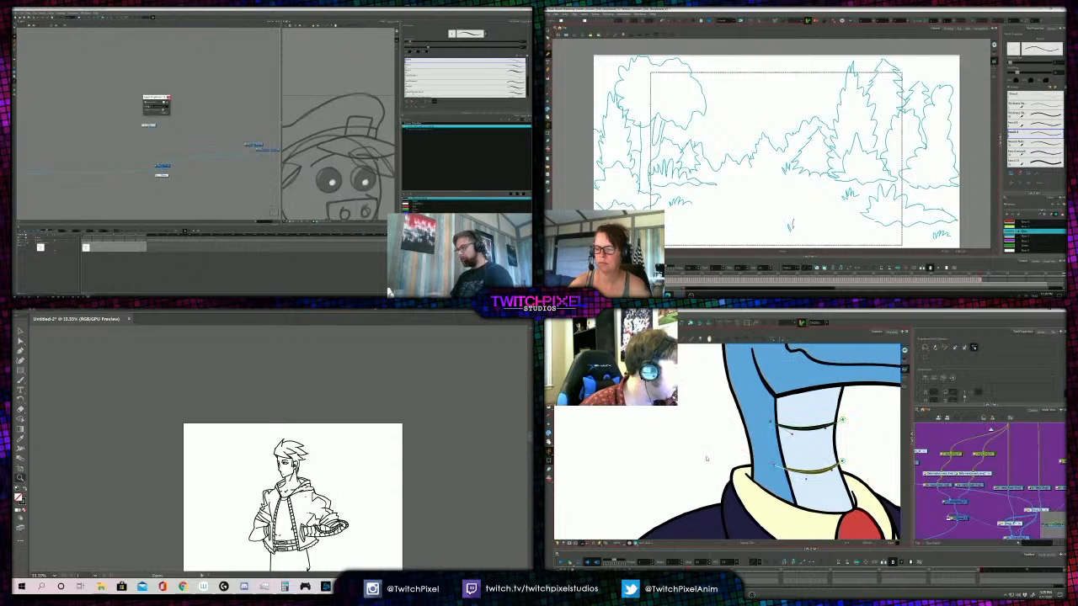
- Isolate the bird's neck shape with its two line deformers and rename the pig officer's layer group
drag(1009, 488, 976, 481)
click(976, 481)
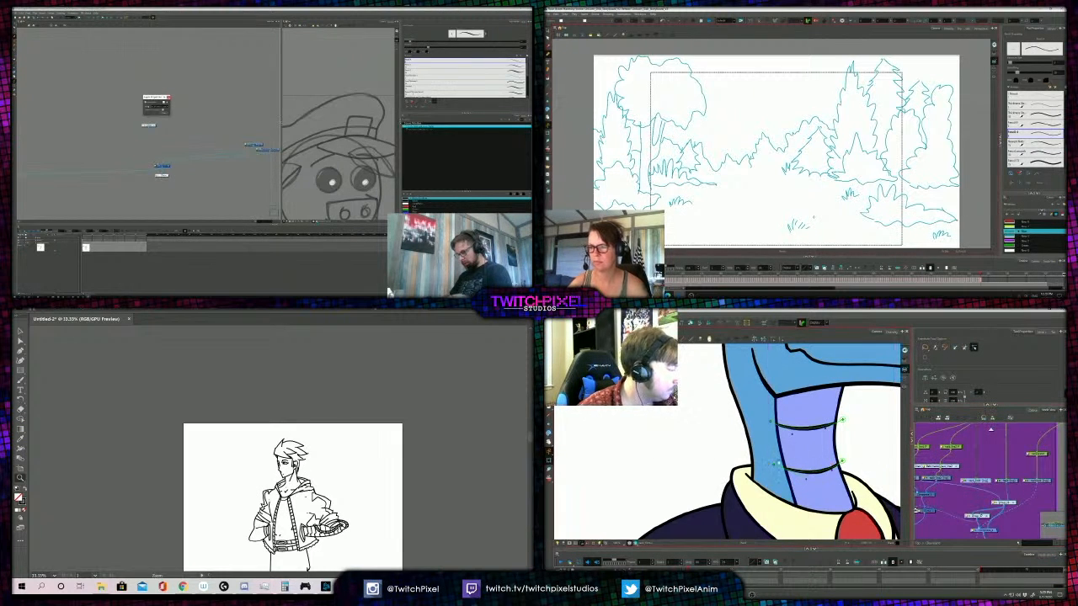
drag(765, 484, 766, 473)
scroll(766, 472, down, 2)
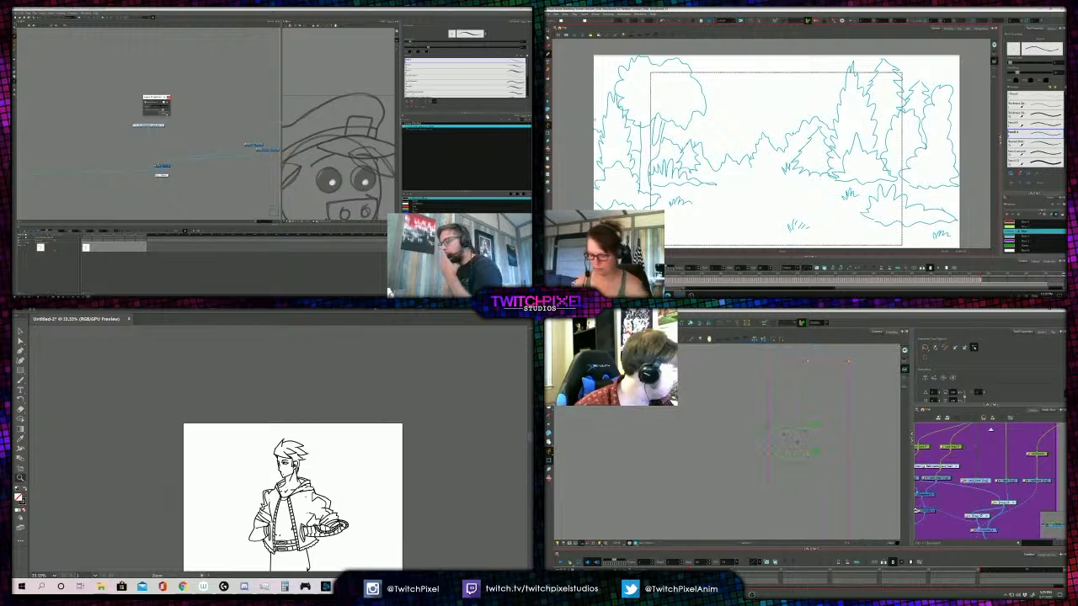
click(166, 114)
click(1007, 481)
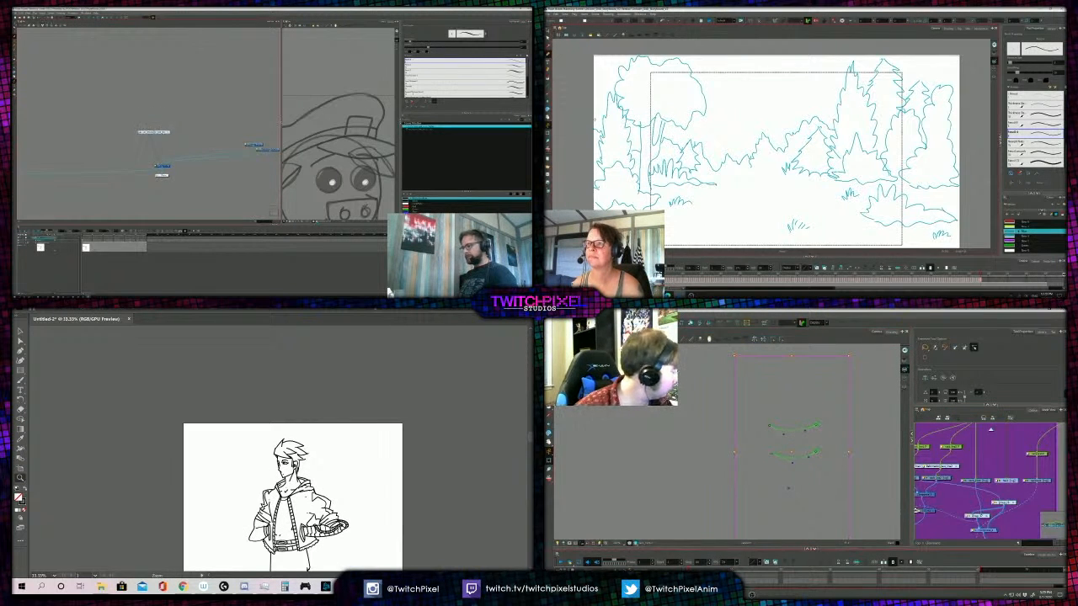
scroll(105, 148, down, 3)
drag(759, 481, 766, 478)
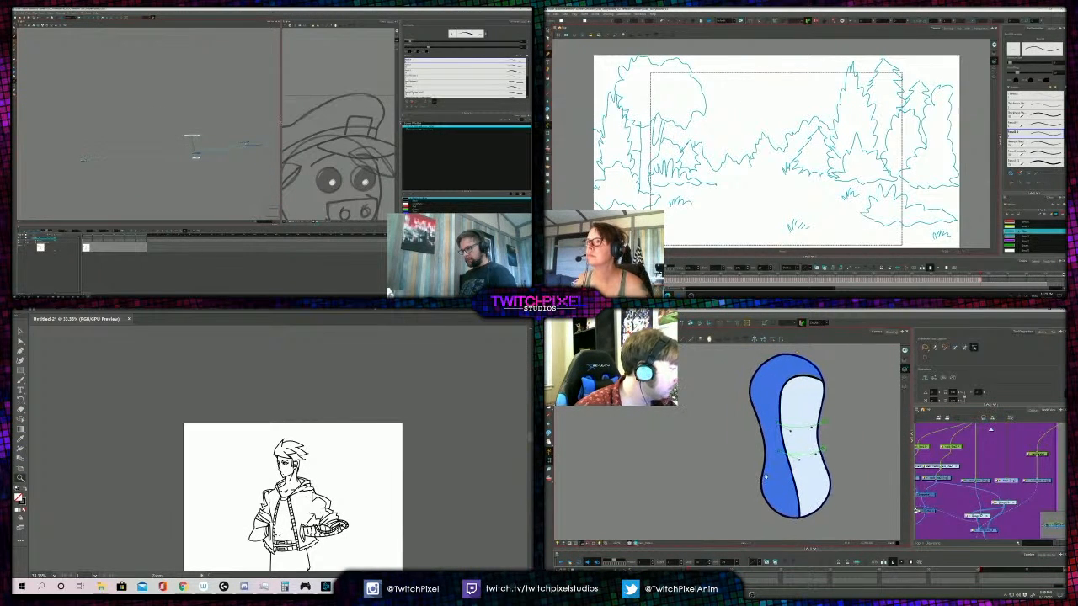
- Select the bird's light front neck layer and sketch a horizontal ground line beneath the storyboard's distant trees
key(d)
key(a)
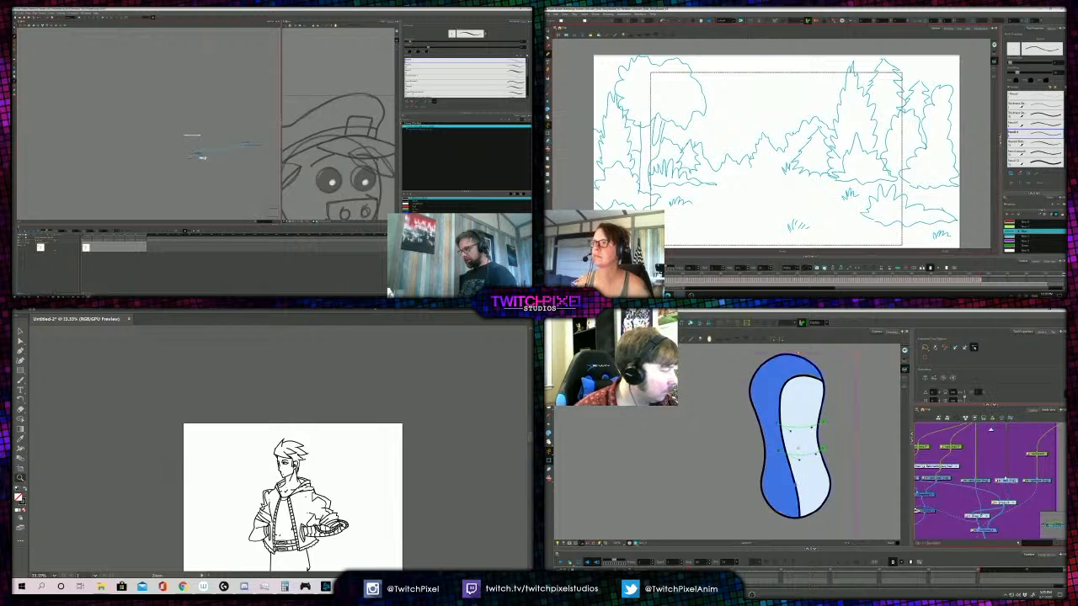
click(978, 482)
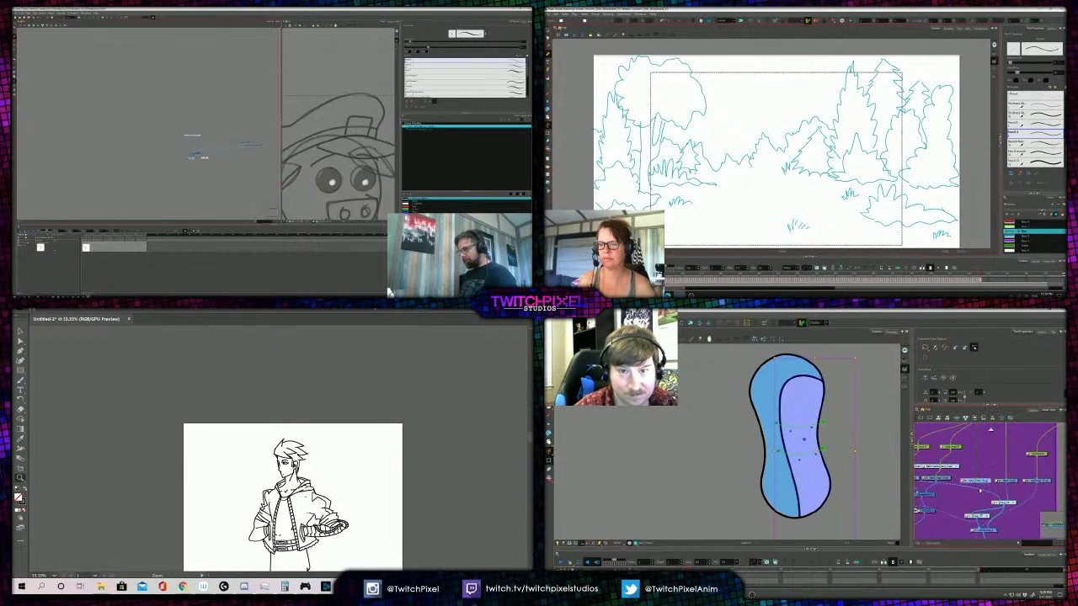
drag(761, 175, 771, 172)
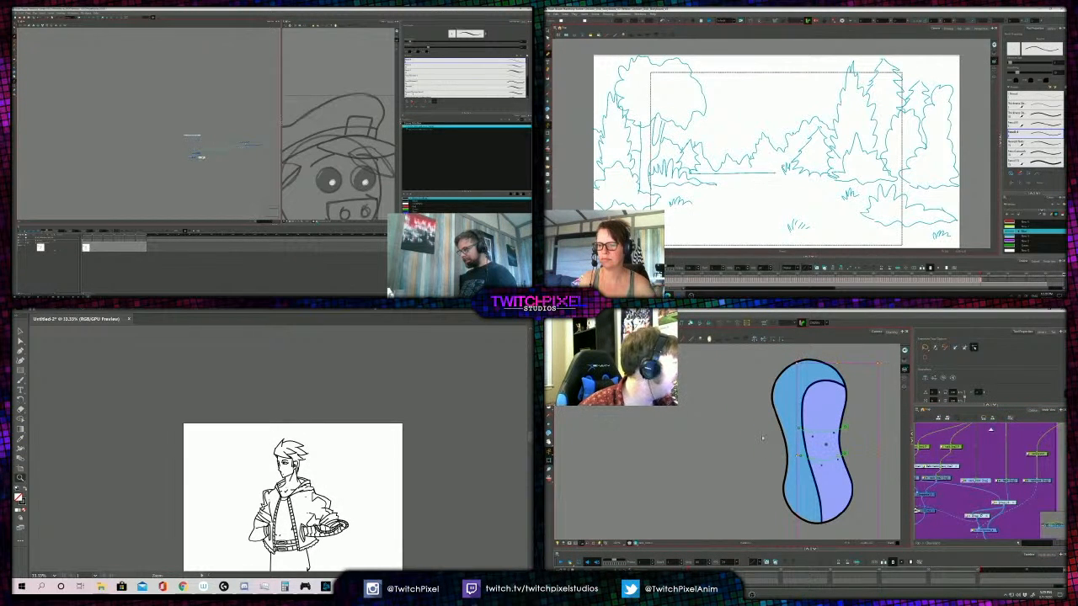
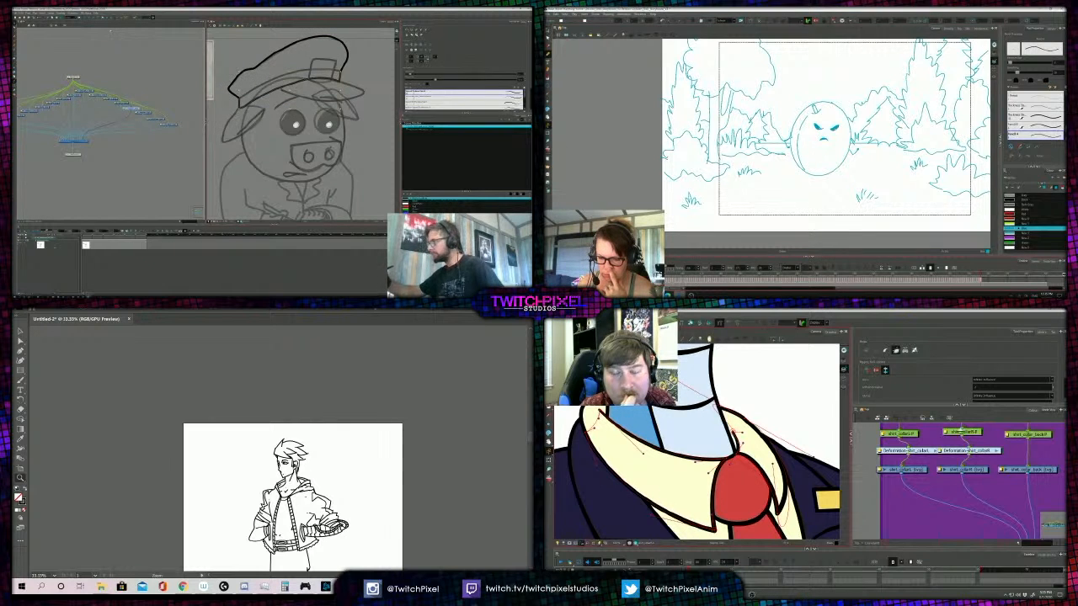
- Close the second pig officer scene and select the egg character's outline in the forest storyboard
key(alt+Tab)
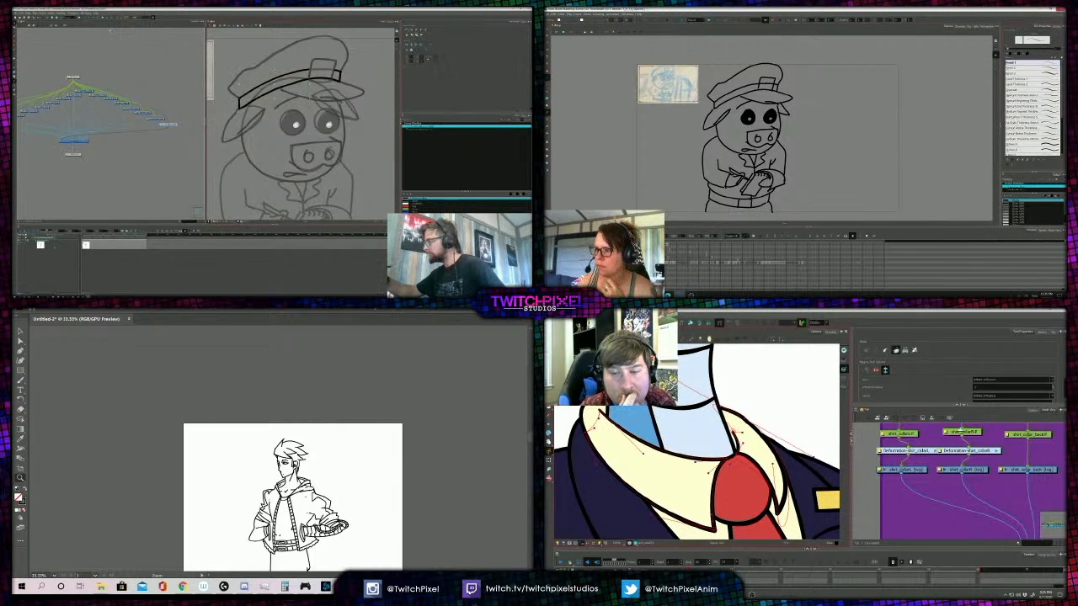
click(1061, 10)
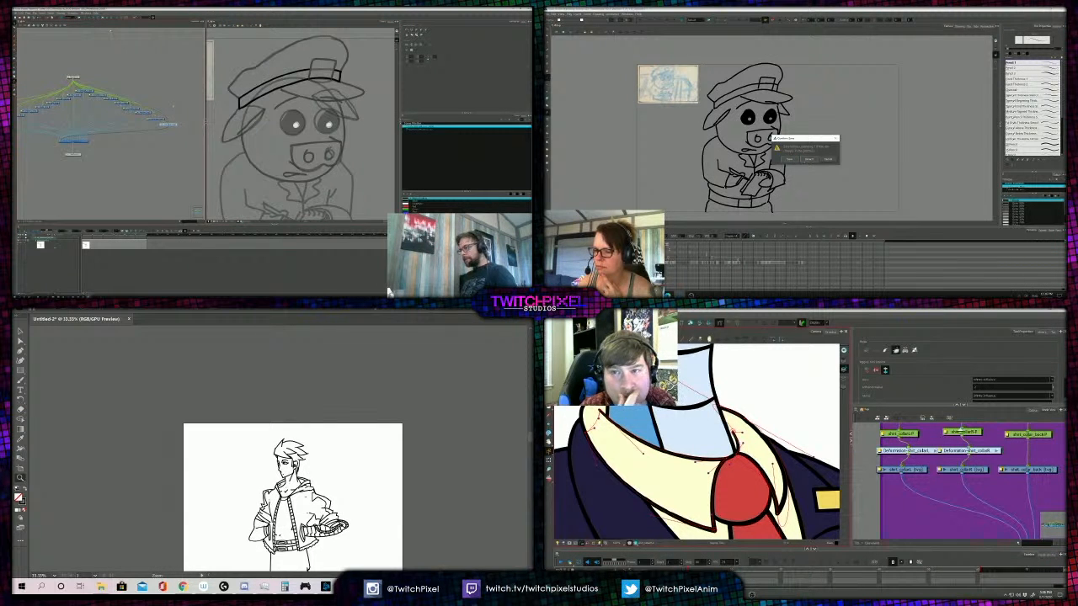
click(809, 159)
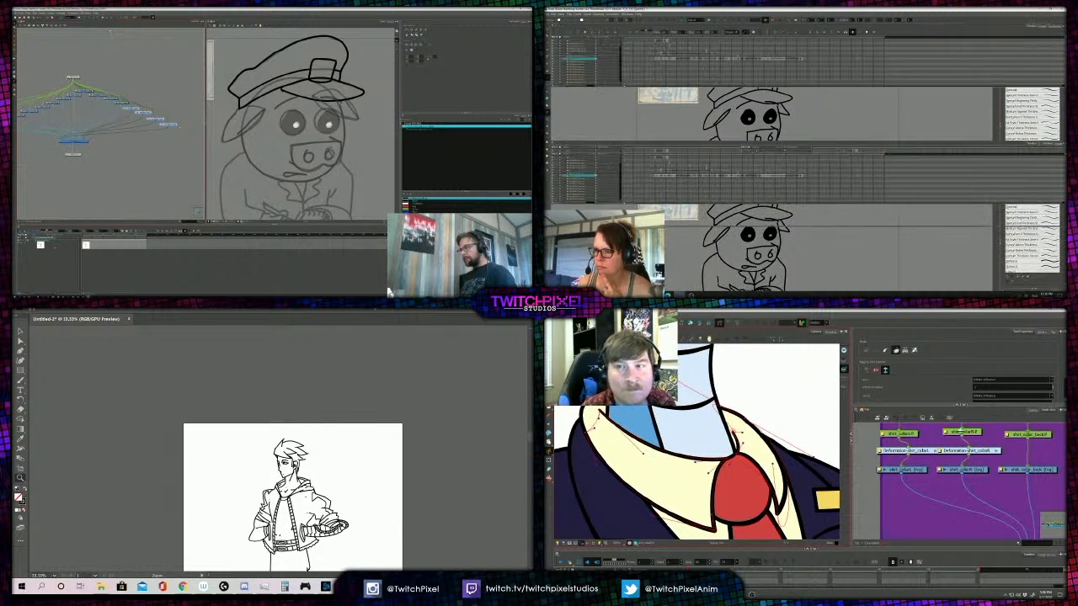
click(176, 139)
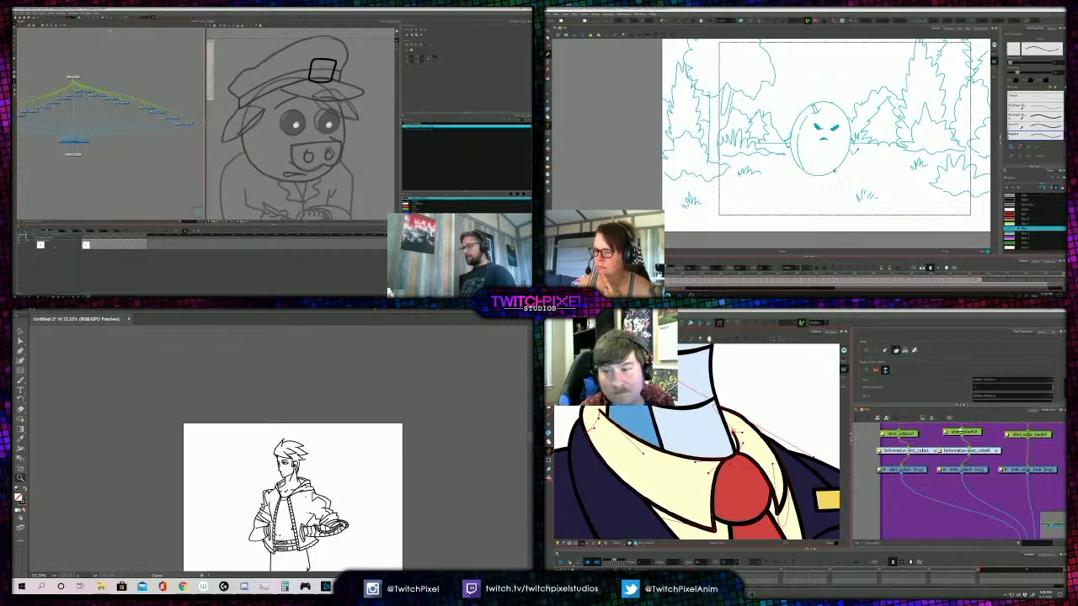
click(834, 172)
scroll(885, 144, up, 1)
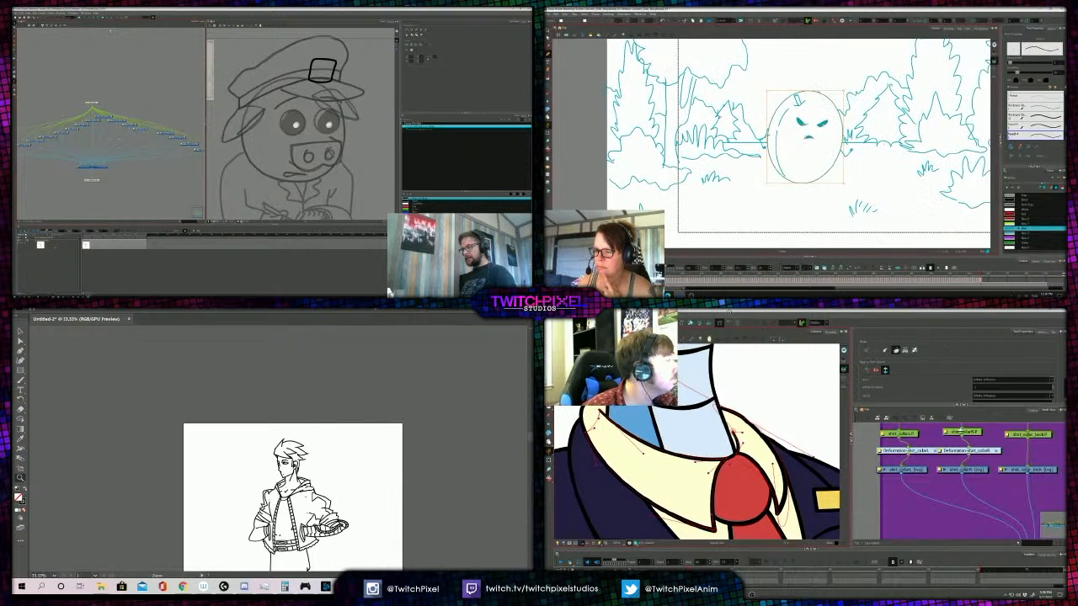
- Pull the pig's eye layer nodes out of the node row and adjust the deformer on the bird's right collar flap
click(135, 125)
drag(850, 489, 859, 489)
key(alt+s)
scroll(848, 472, down, 2)
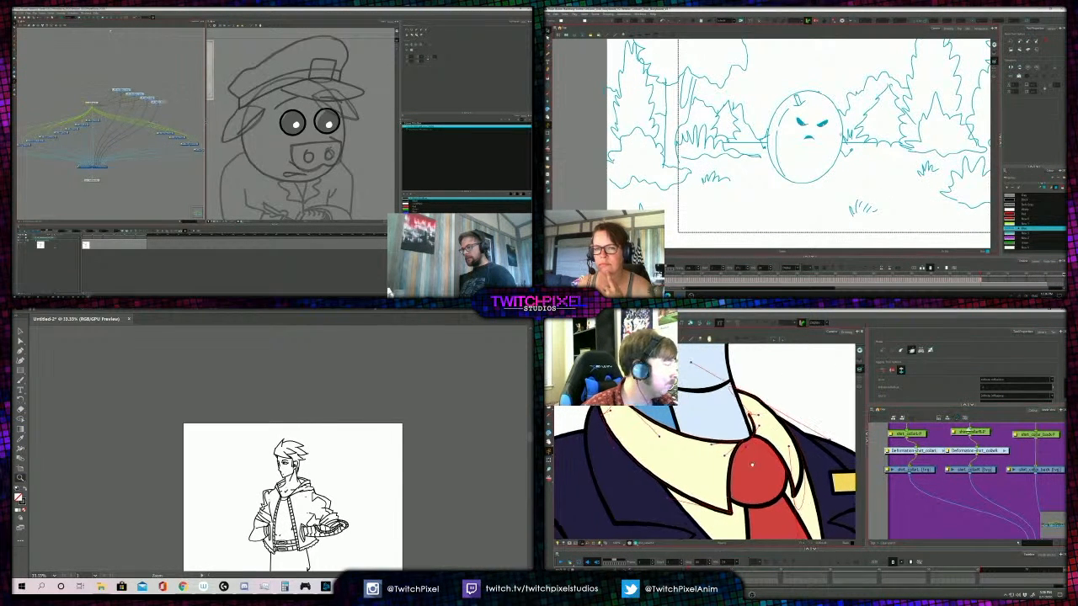
drag(167, 118, 119, 91)
drag(806, 444, 811, 456)
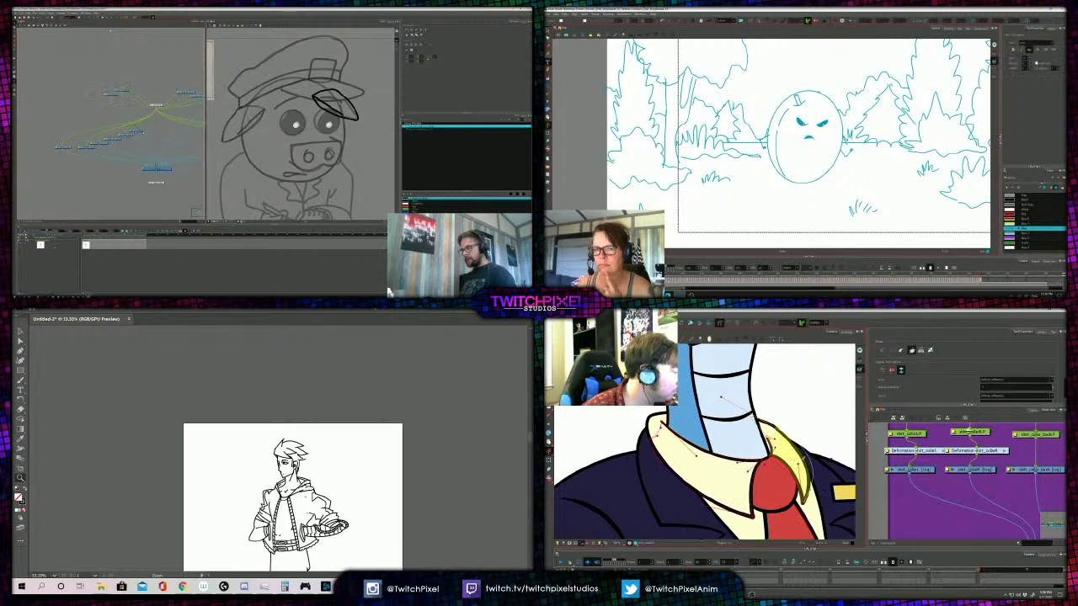
- Sort the pig's brow and head layer nodes into separate clusters and fit the collar flap's deformer curve along its inner edge
key(alt+slash)
mouse_move(146, 125)
mouse_down()
mouse_move(119, 139)
mouse_move(155, 132)
mouse_move(92, 149)
mouse_move(180, 82)
mouse_up()
scroll(814, 487, up, 2)
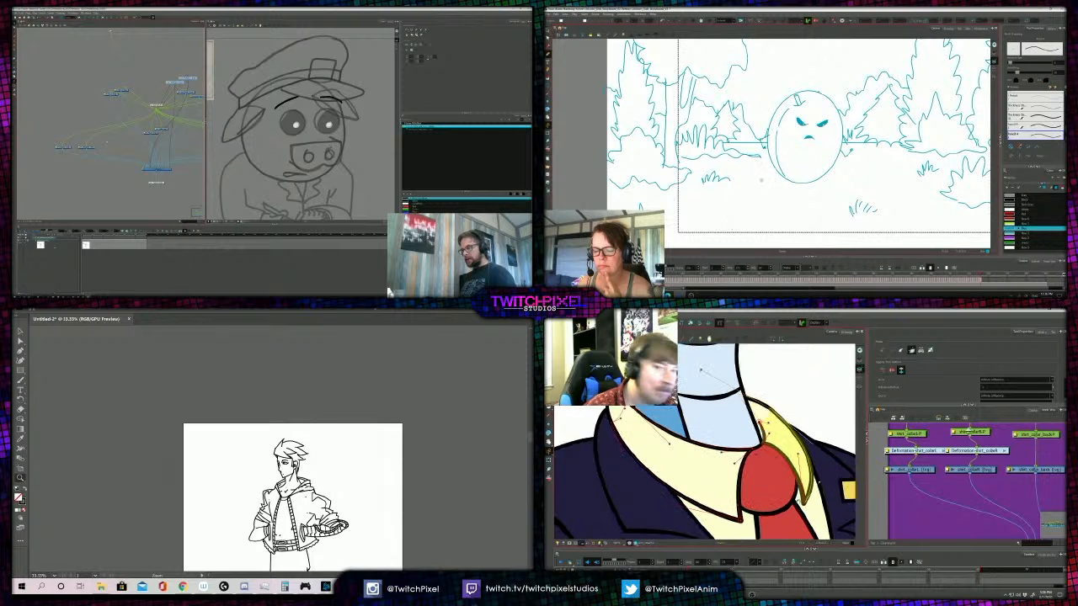
drag(87, 147, 169, 148)
drag(798, 442, 793, 463)
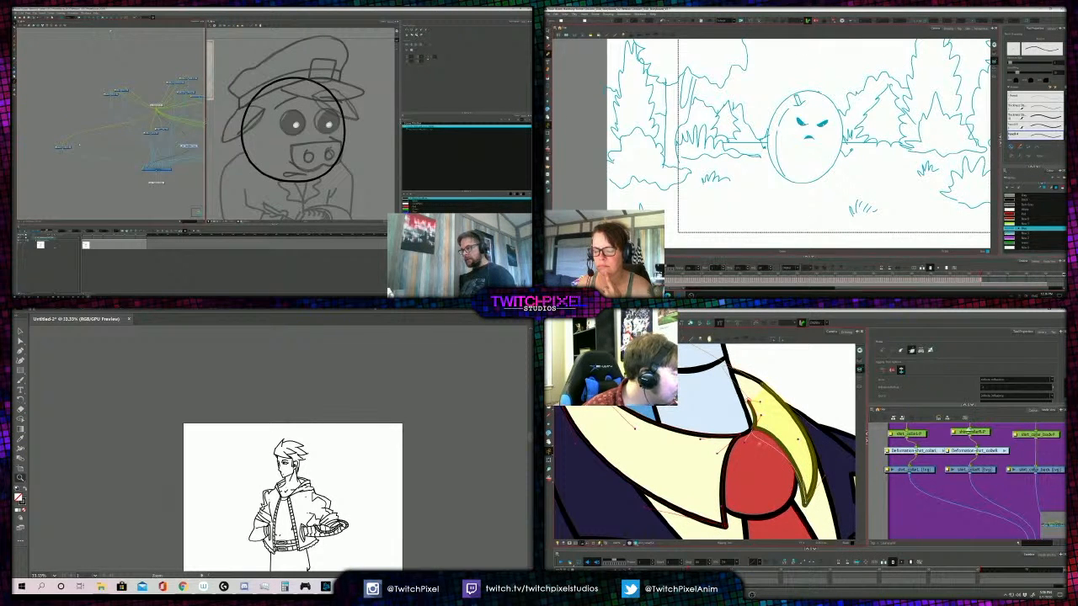
- Raise the pig network's top node above the layer clusters and keep shaping the deformer on the bird's right collar flap
drag(189, 146, 156, 117)
drag(768, 450, 800, 451)
drag(156, 106, 156, 46)
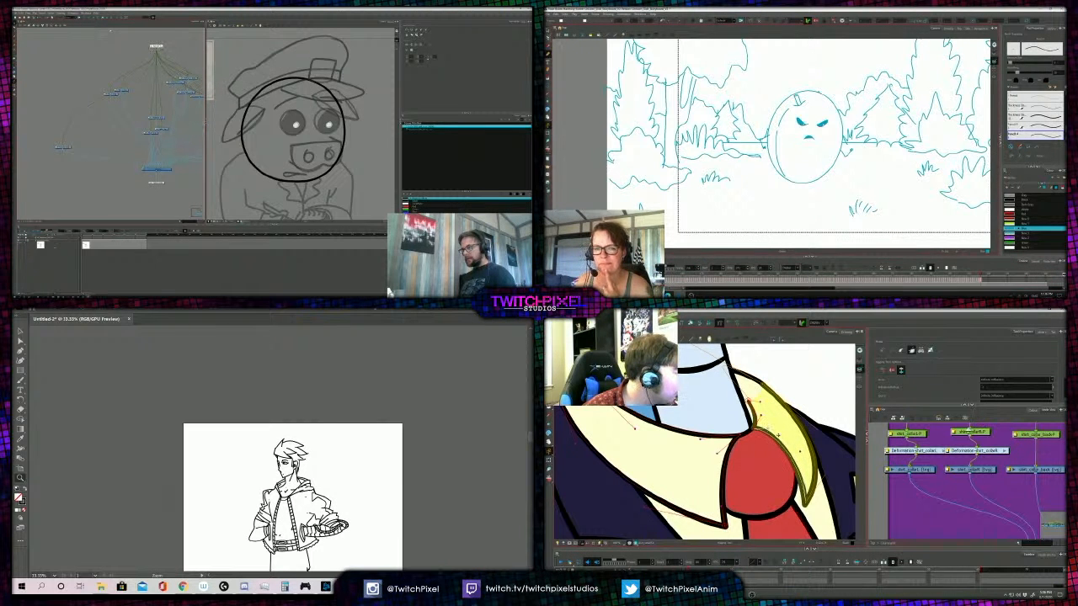
click(57, 148)
scroll(704, 442, up, 2)
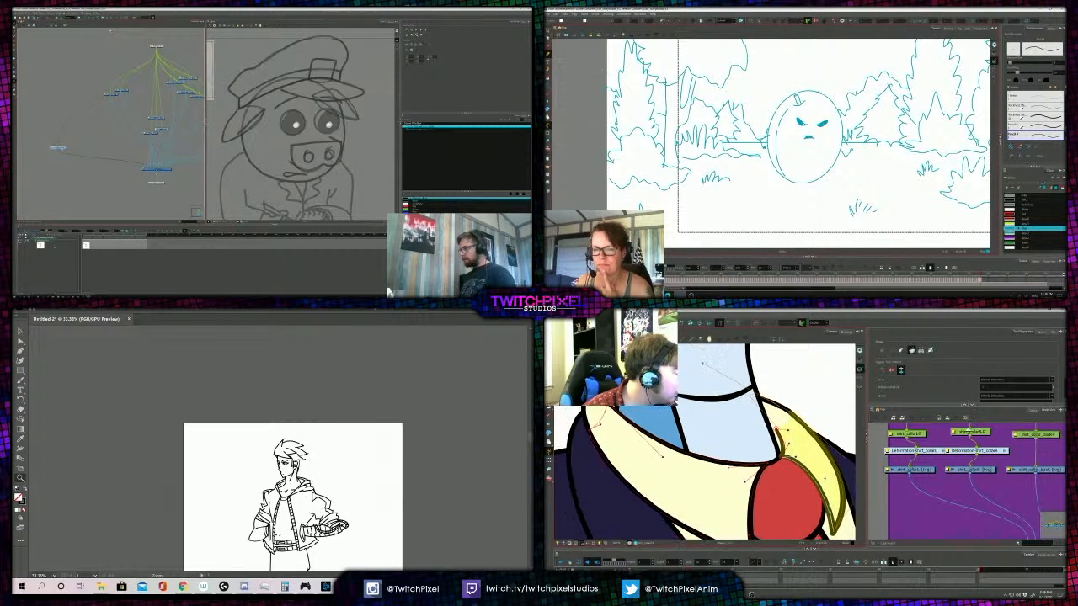
scroll(295, 148, up, 4)
- Select the storyboard egg's outline and move the bird's stray deformer handle beside the top of the right collar flap
click(835, 178)
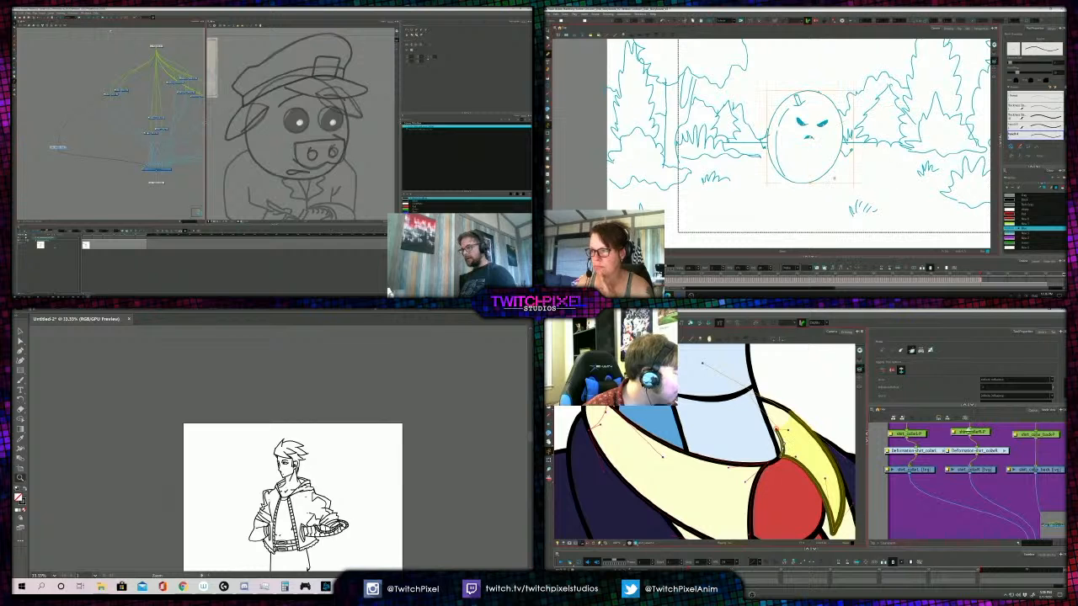
click(915, 107)
key(shift+l)
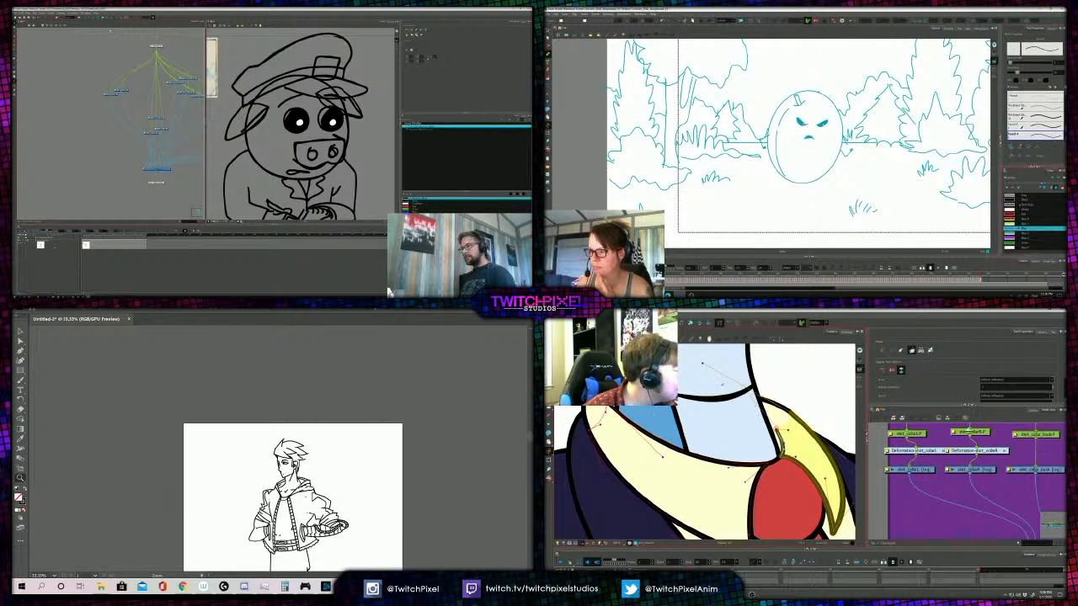
key(o)
drag(703, 362, 788, 421)
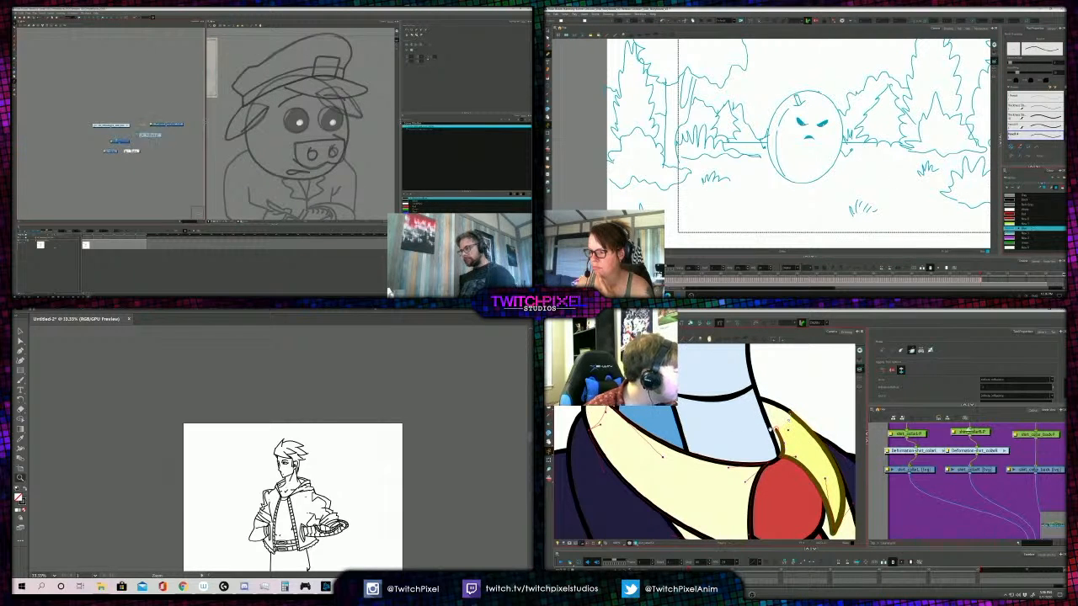
- Select the back shirt collar layer in the bird's node network
scroll(790, 433, up, 2)
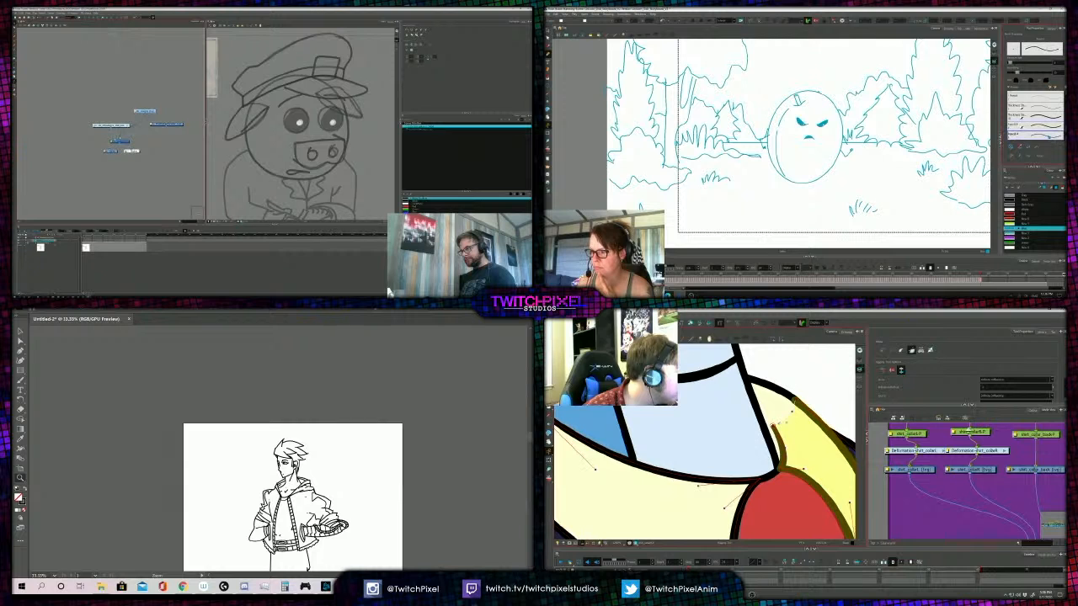
scroll(791, 428, down, 2)
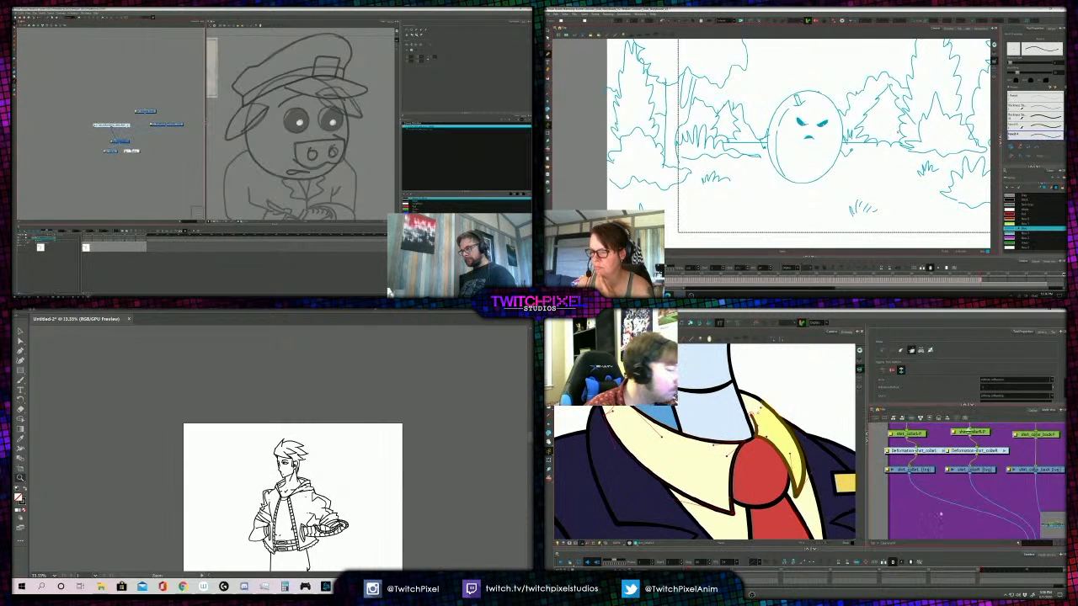
drag(941, 514, 883, 529)
click(966, 488)
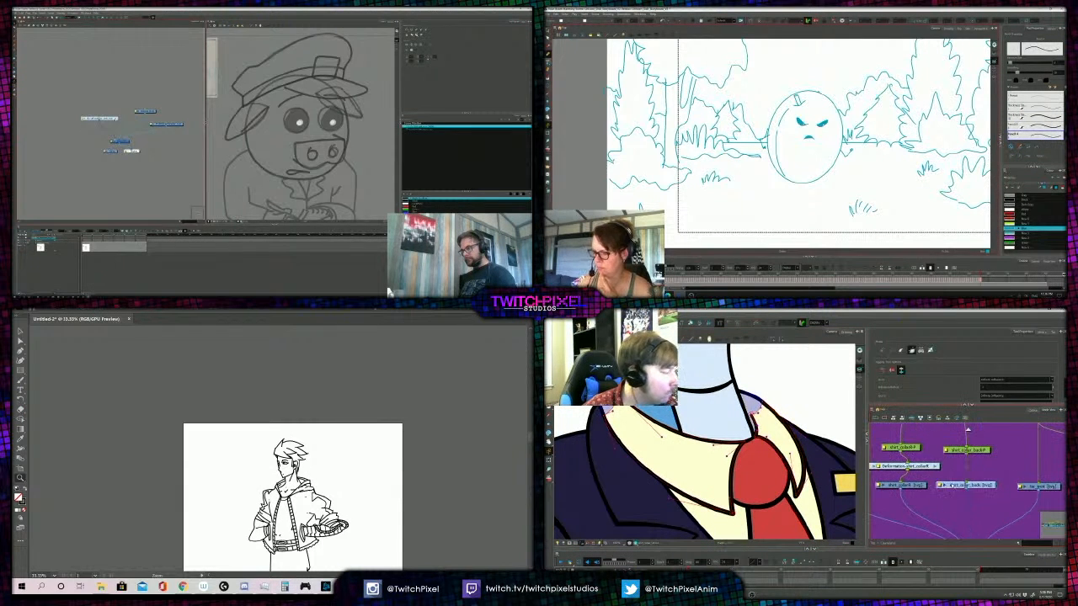
scroll(892, 485, down, 2)
drag(754, 434, 807, 453)
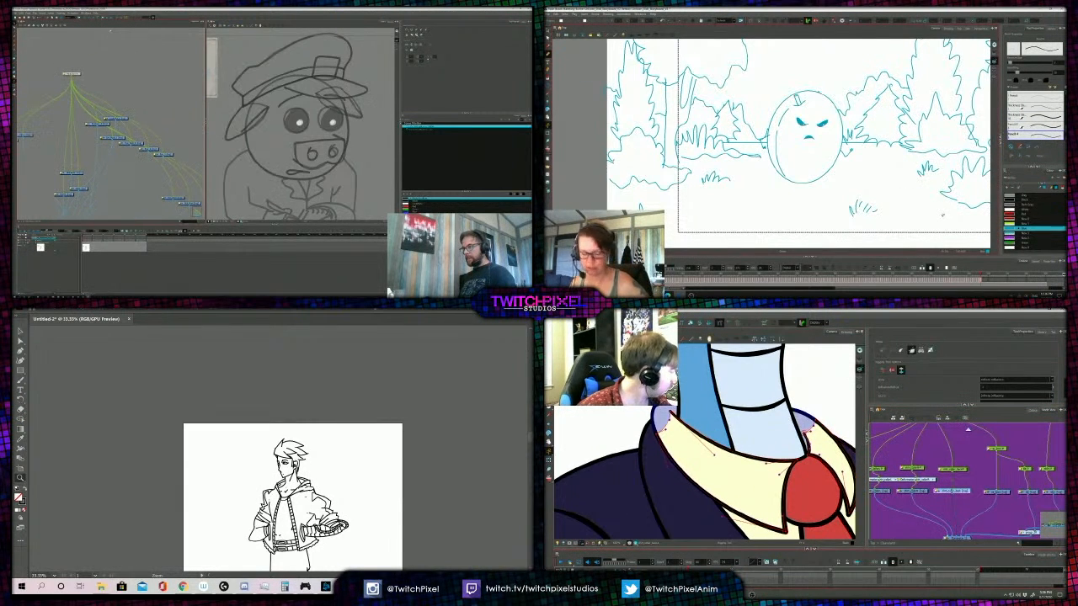
- Move the pig's brow node beside the network's top node and isolate the bird's back collar shape
drag(116, 119, 36, 96)
key(alt+d)
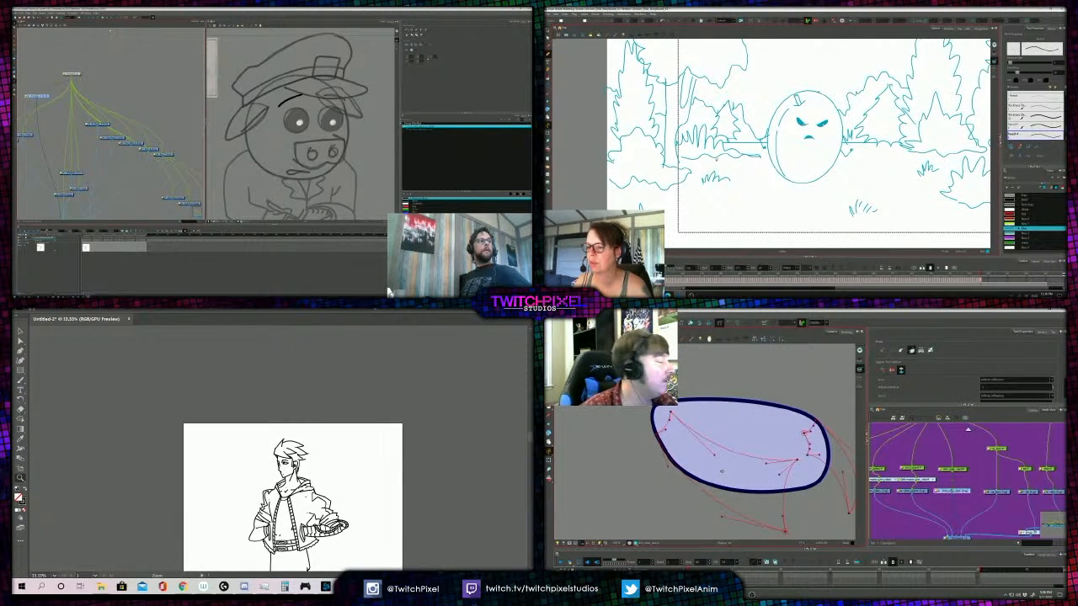
drag(722, 472, 732, 477)
click(939, 524)
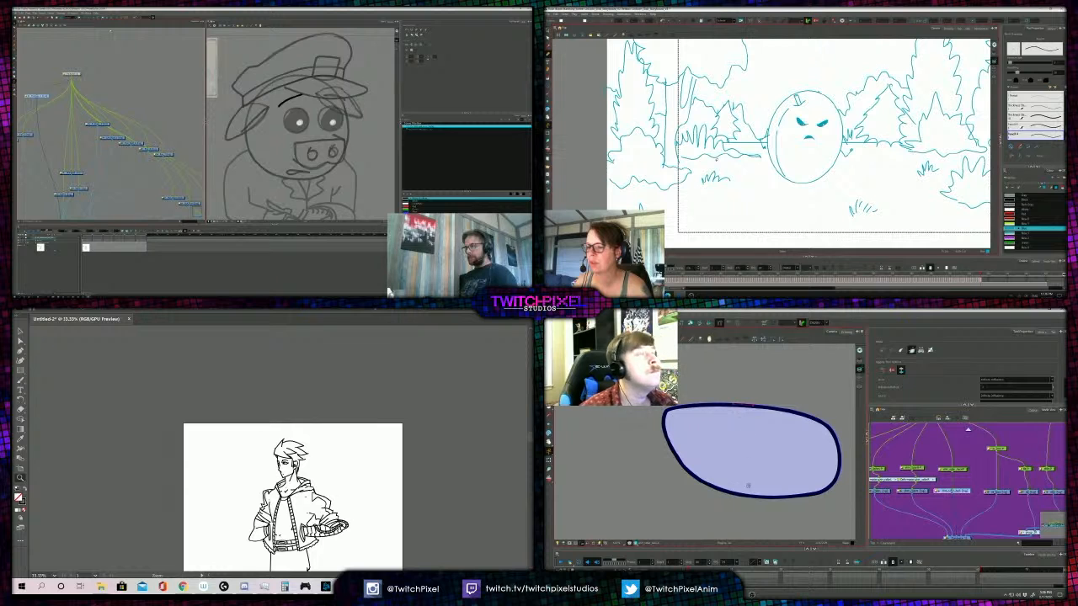
- Place the pig's other brow node opposite the first and start a curve deformer along the back collar's lower left edge
drag(97, 124, 106, 96)
click(830, 108)
click(854, 78)
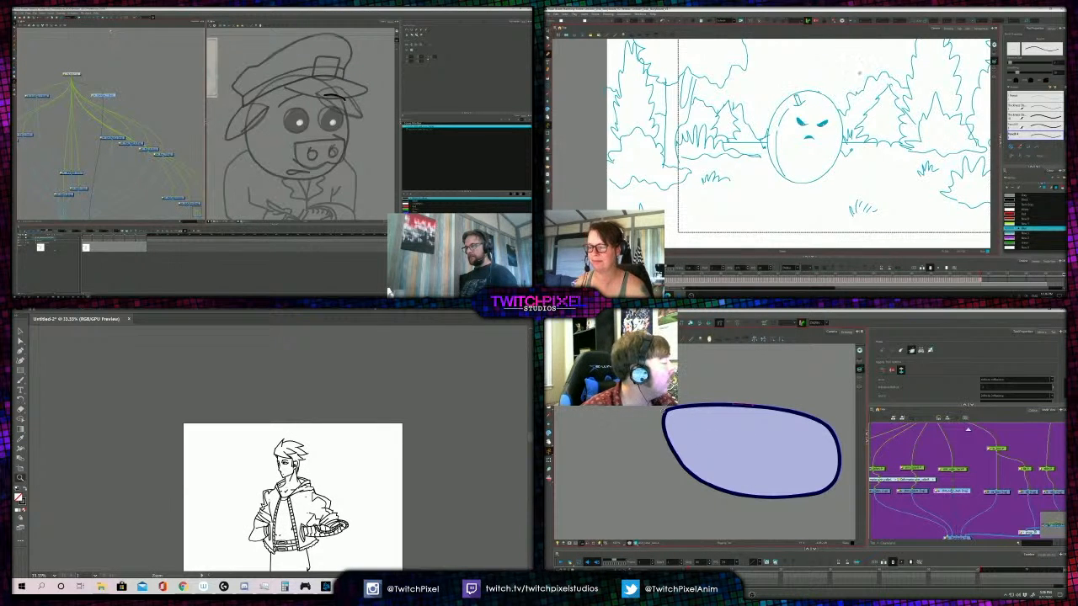
click(684, 464)
drag(88, 119, 124, 141)
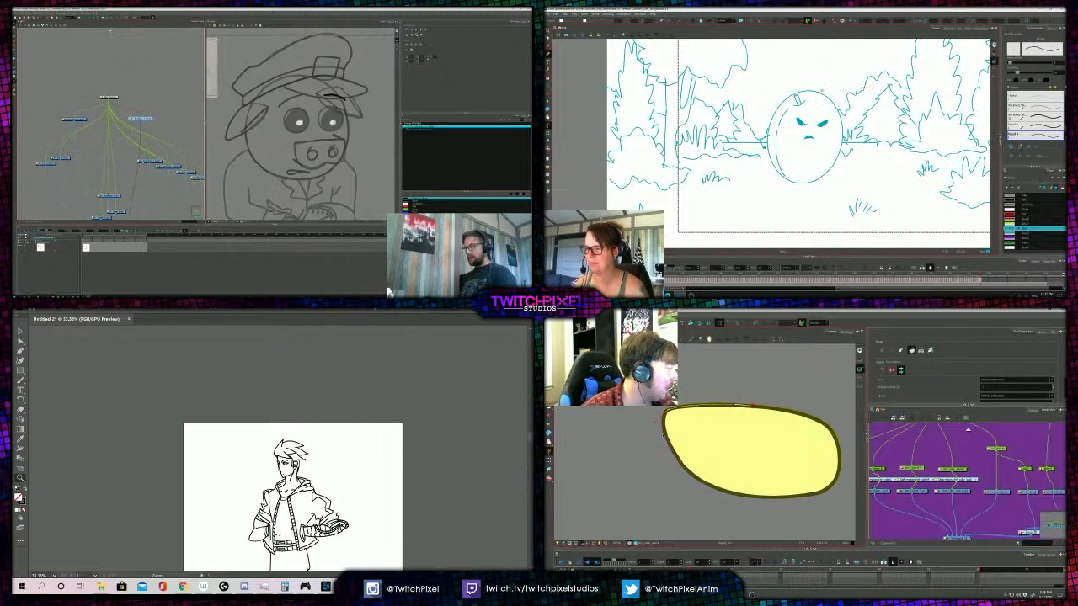
drag(683, 464, 709, 505)
- Extend the curve deformer around the back collar's right end and gather more of the pig's layer nodes under the top node
drag(150, 161, 93, 130)
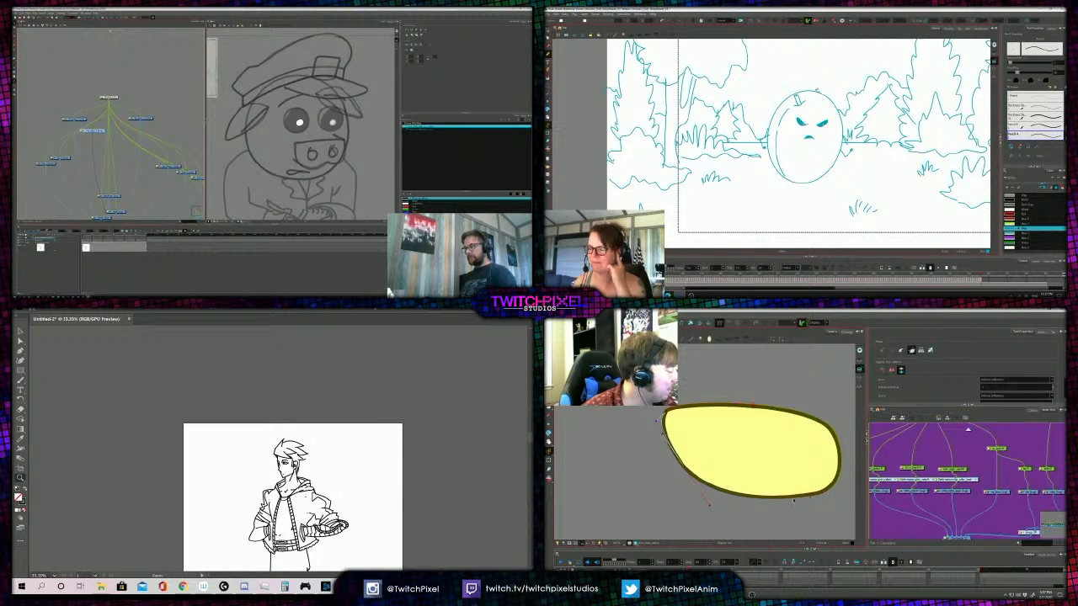
drag(824, 491, 811, 402)
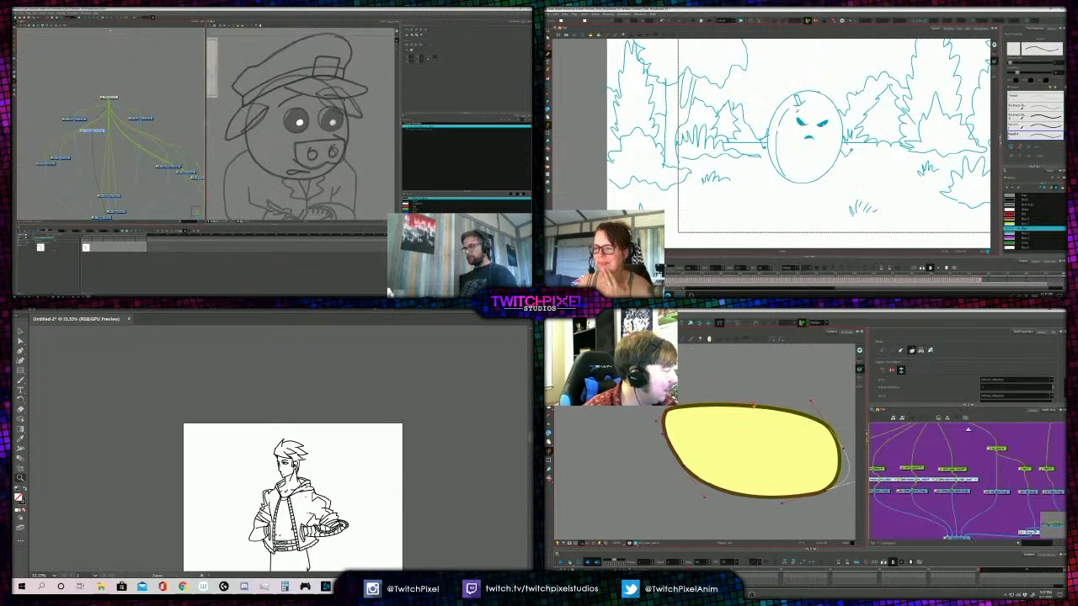
drag(196, 177, 80, 125)
drag(829, 441, 820, 458)
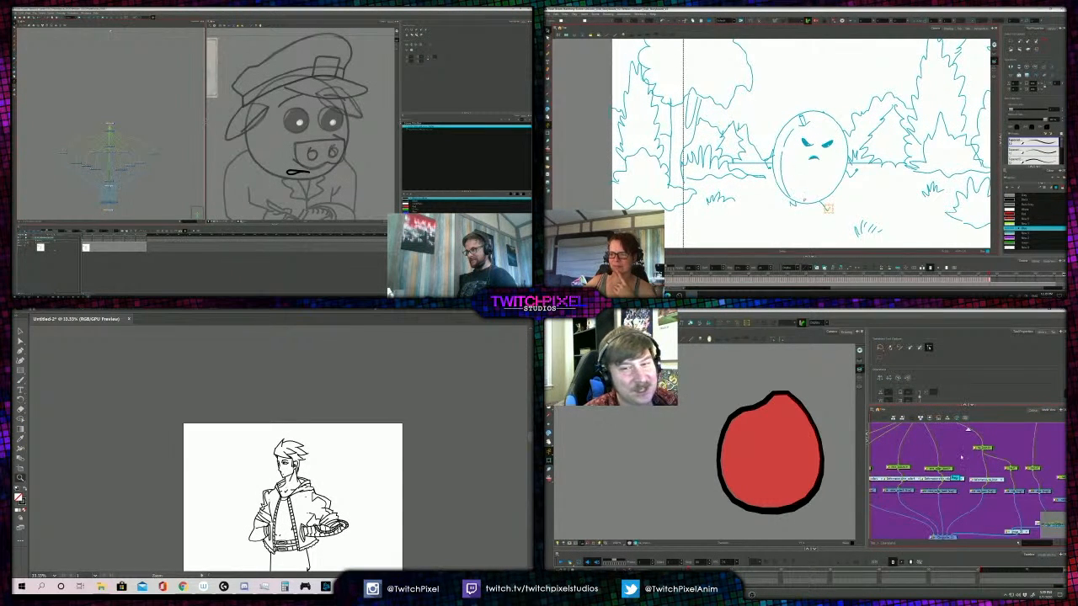
- Shorten the small end stroke of the storyboard egg's left foot and select the bird's tie knot layer
click(790, 203)
key(2)
key(2)
key(2)
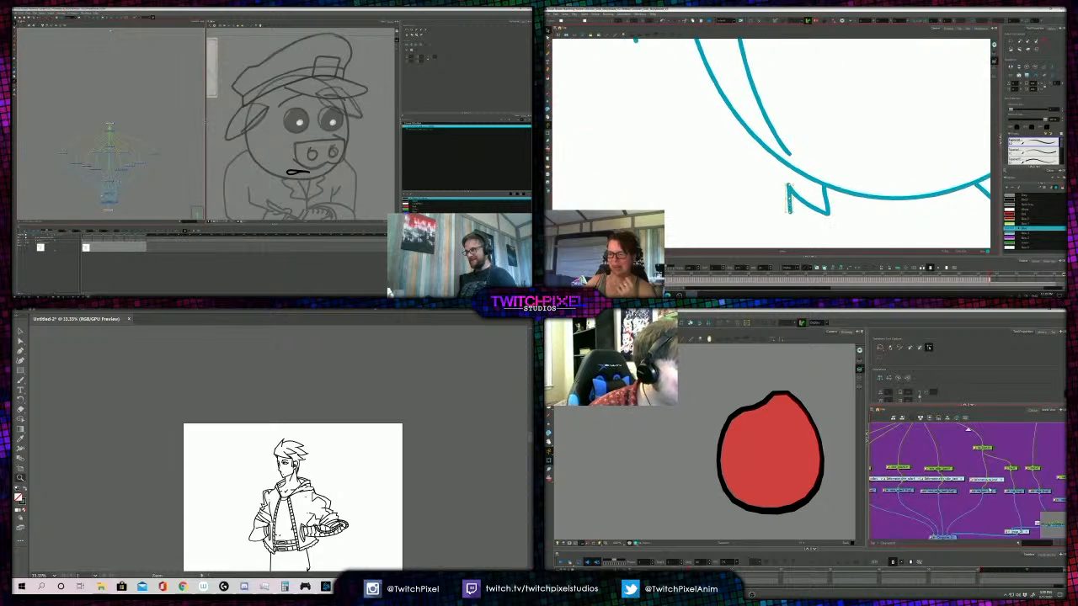
click(989, 492)
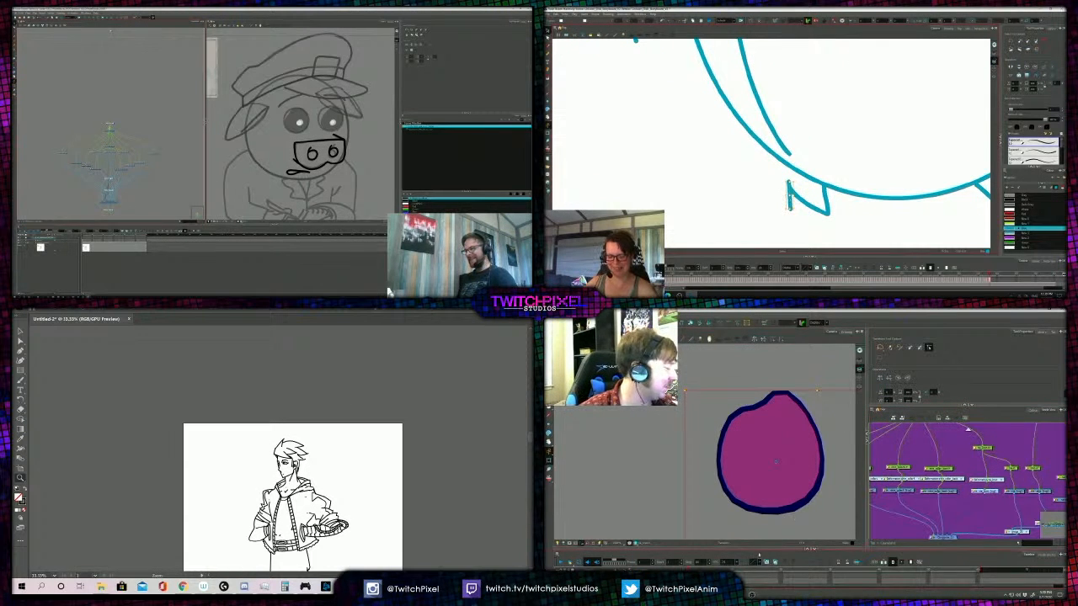
drag(760, 549, 759, 526)
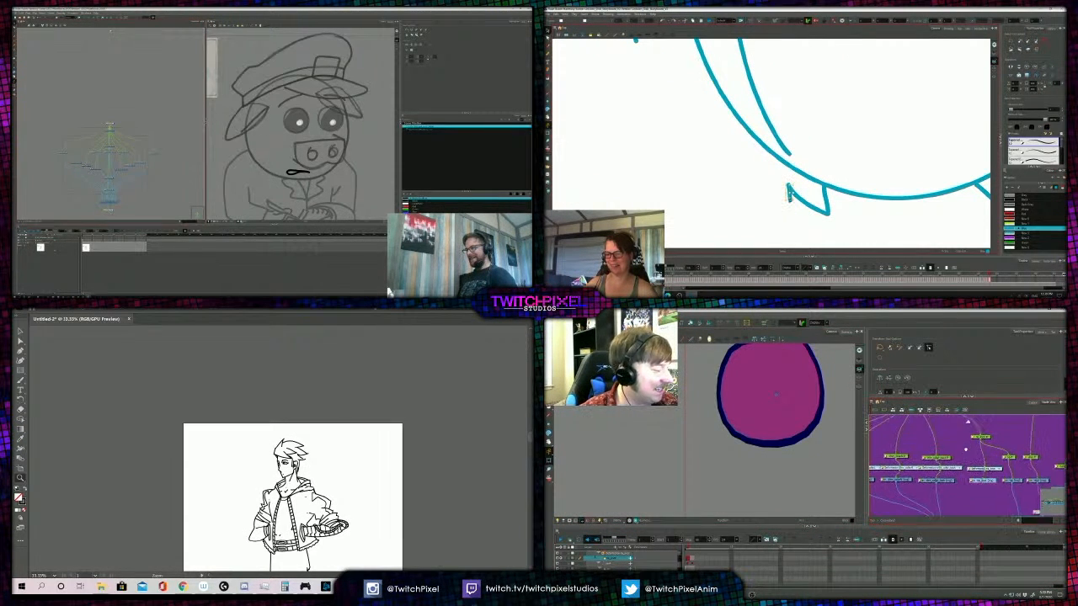
key(1)
key(1)
key(1)
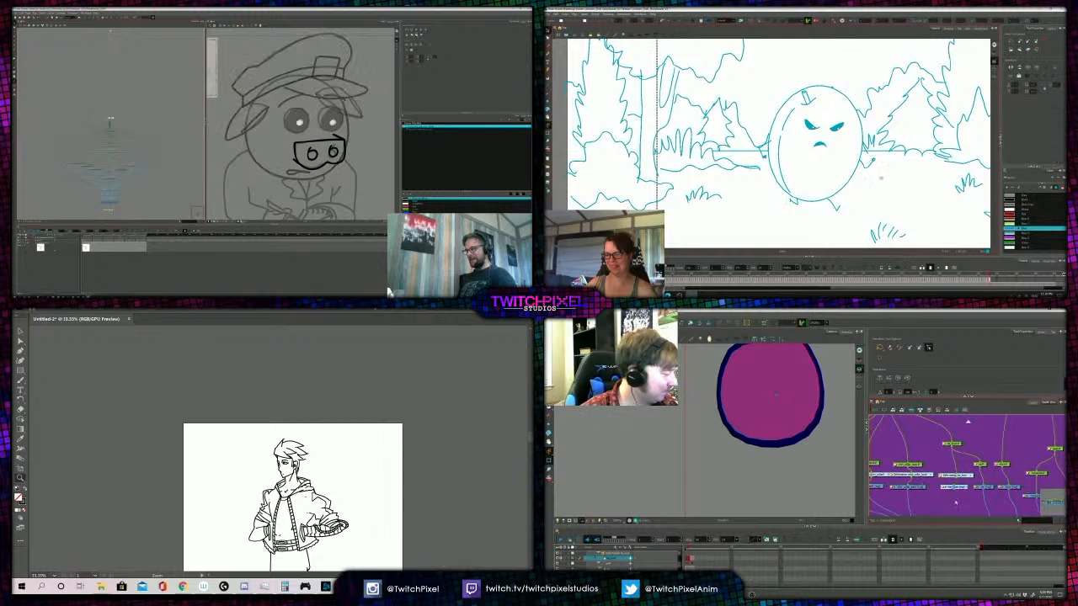
drag(909, 177, 754, 194)
key(1)
key(1)
- Show the whole bird drawing again and select the hanging part of its tie
click(956, 488)
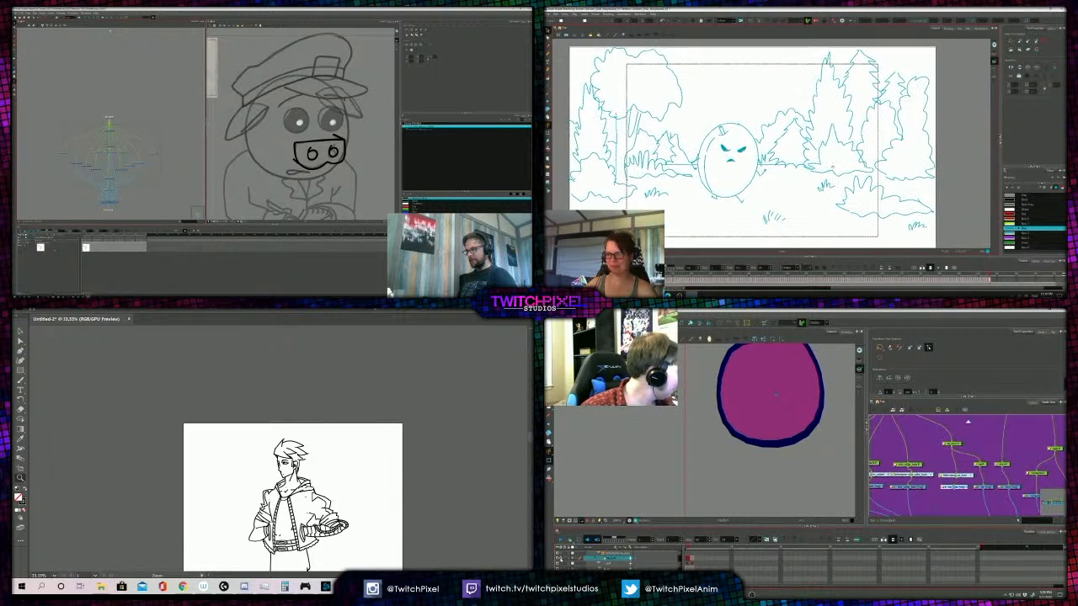
click(560, 559)
drag(987, 482, 957, 483)
click(957, 483)
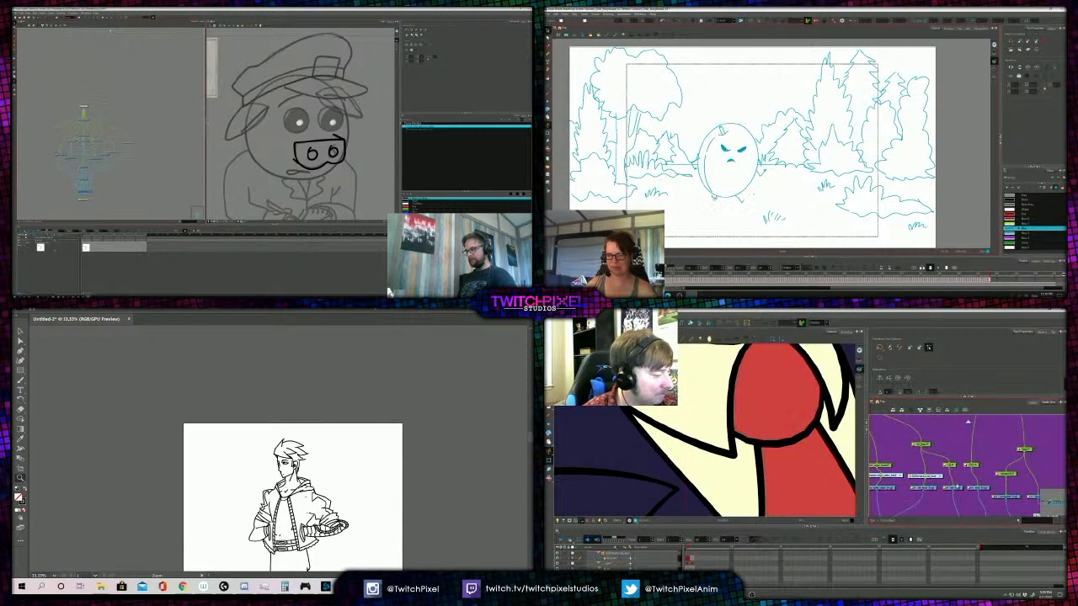
click(953, 487)
scroll(736, 425, down, 5)
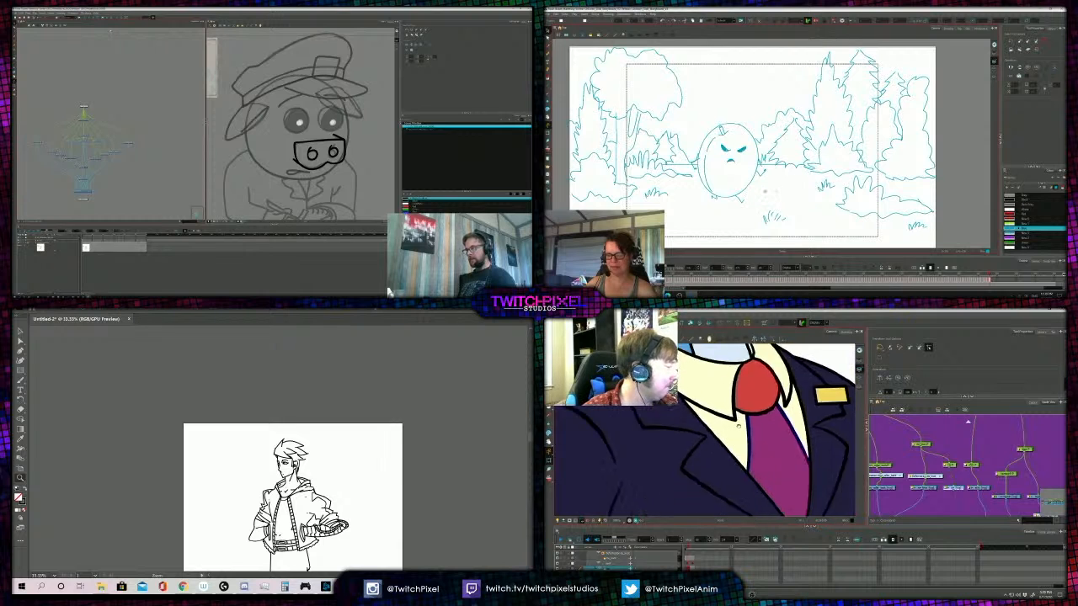
click(753, 403)
- Show the nodes inside the pig's next group and adjust the small end stroke of the storyboard egg's foot
drag(149, 141, 119, 143)
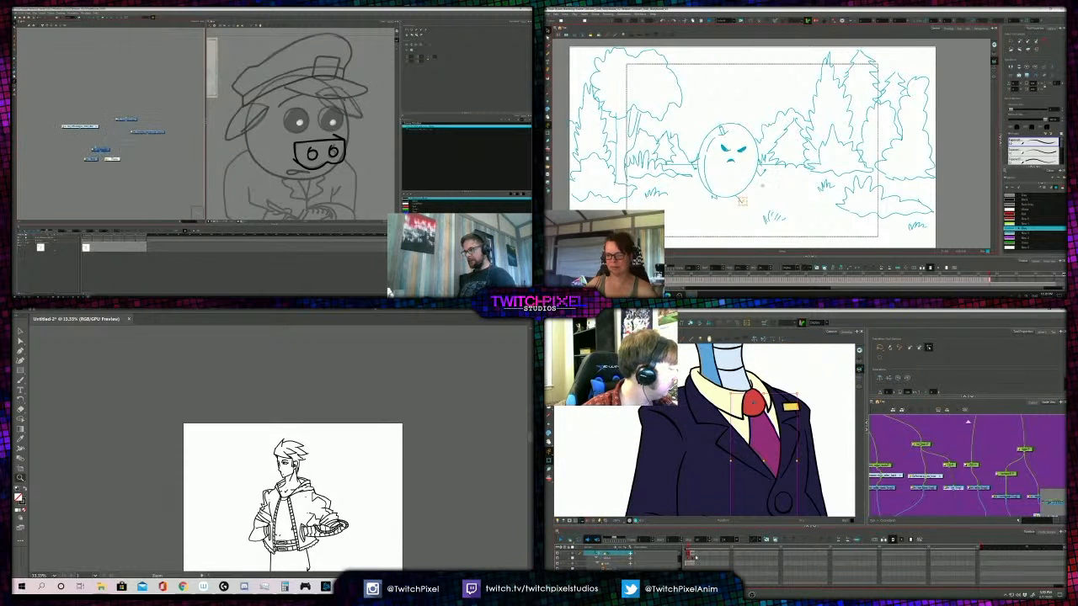
click(126, 120)
scroll(915, 483, down, 2)
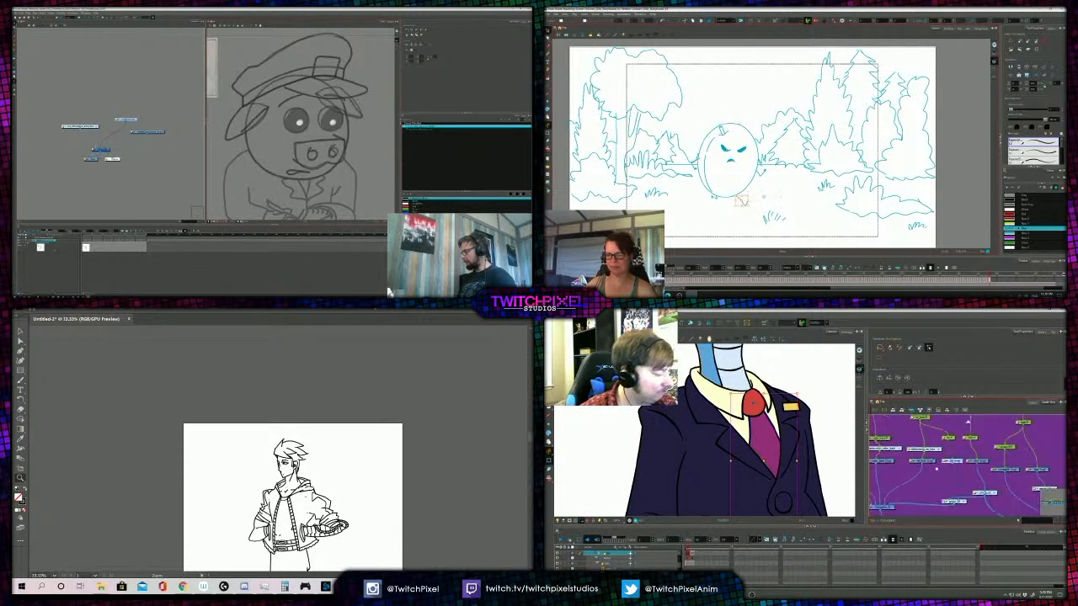
click(762, 197)
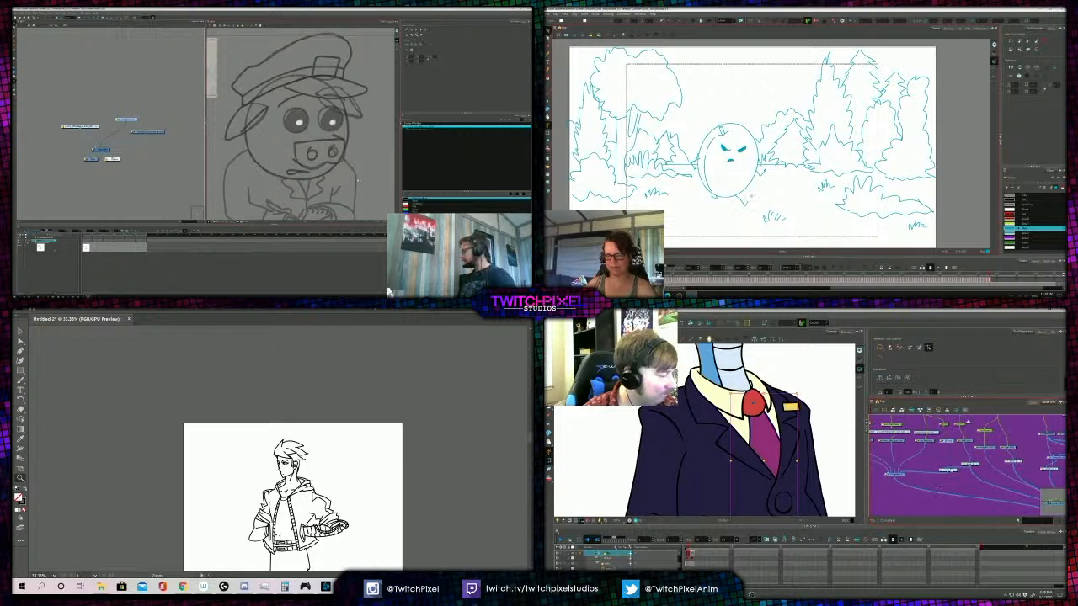
- Disconnect the bird's hanging tie from its cutter, show only that drawing and ready it for a curve deformer
mouse_move(903, 472)
mouse_down()
mouse_move(913, 467)
mouse_move(896, 472)
mouse_up()
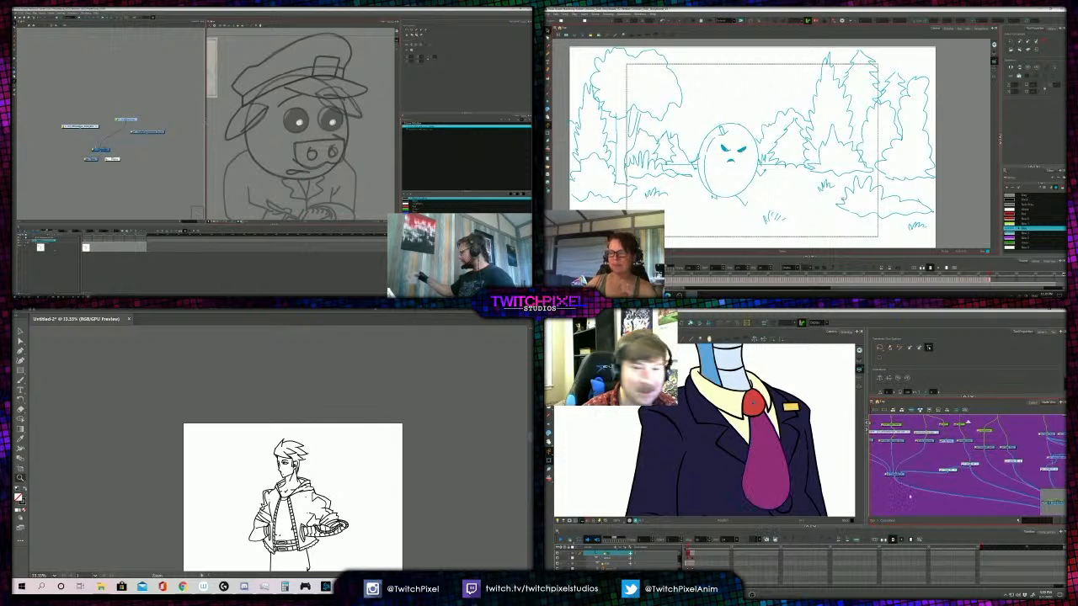
click(948, 458)
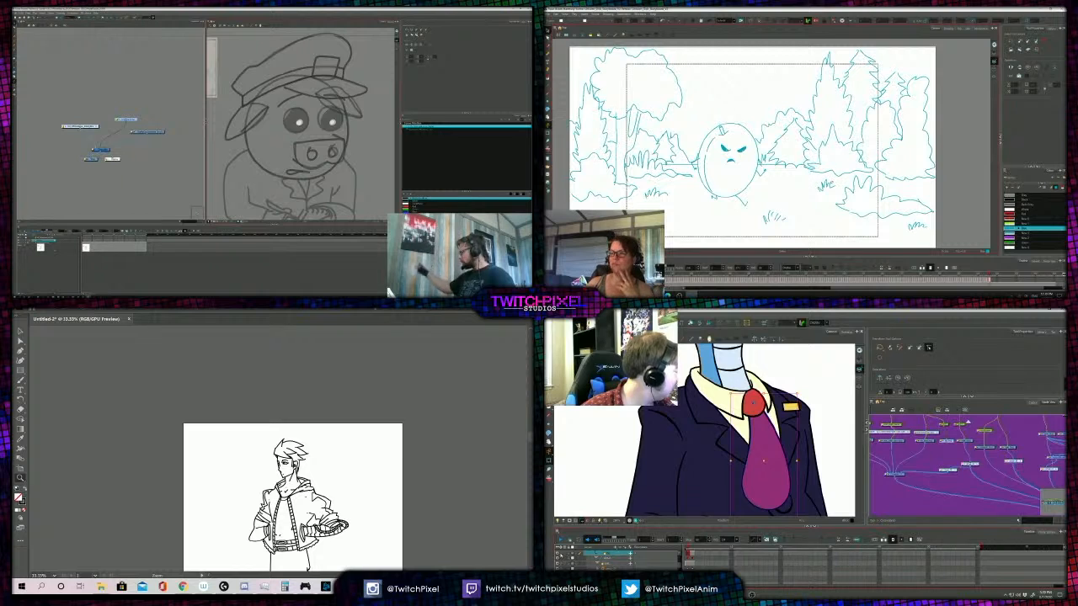
click(561, 555)
scroll(695, 488, up, 3)
scroll(950, 455, up, 1)
click(953, 456)
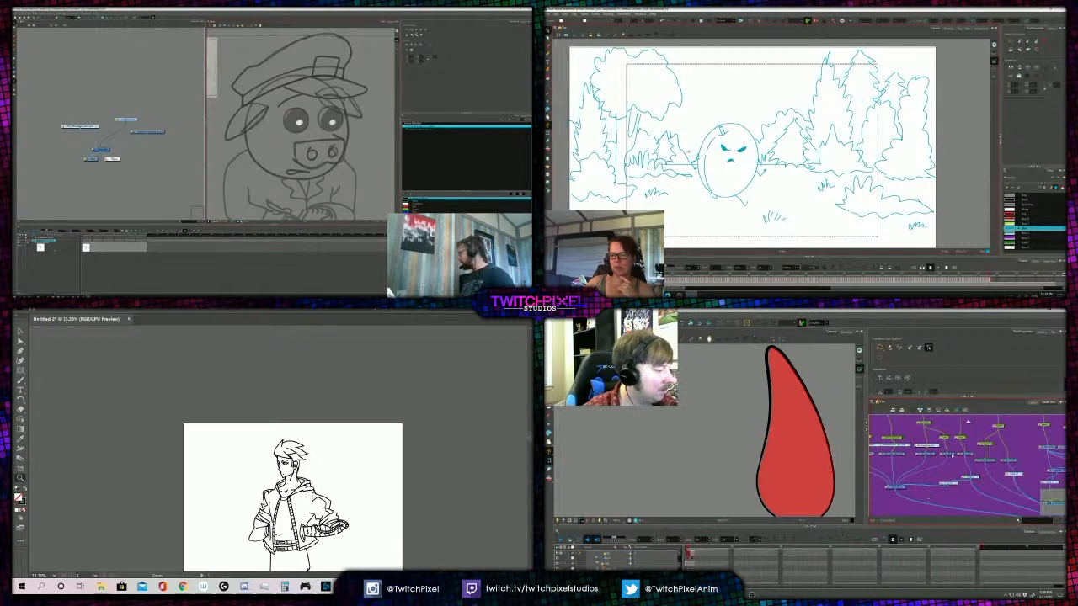
click(952, 456)
click(755, 340)
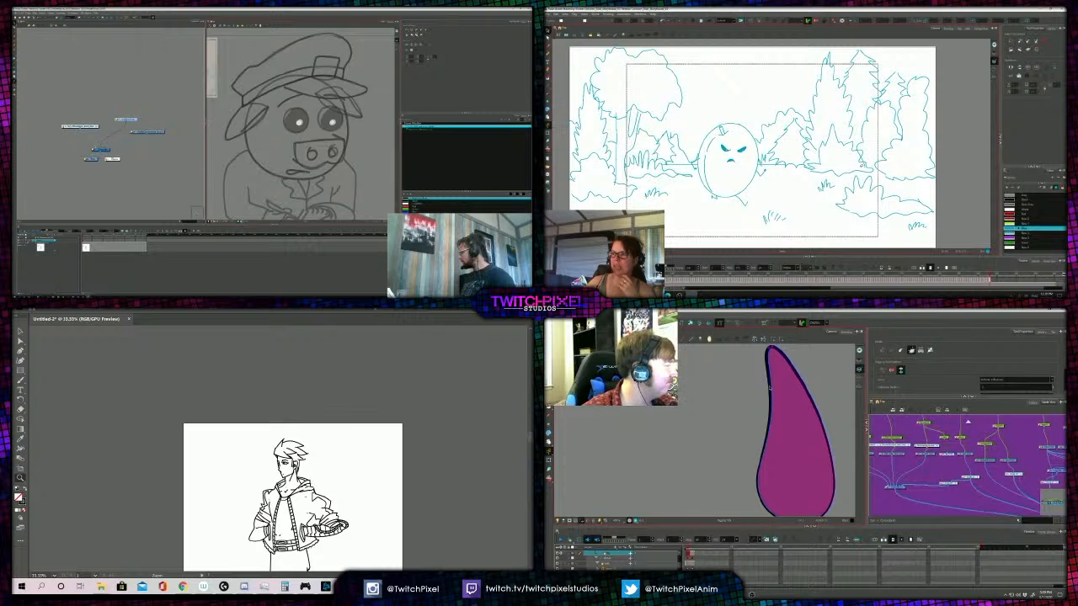
- Run a curve deformer down the tie's left edge, around its rounded bottom and up the right edge to the tip
drag(764, 355, 777, 433)
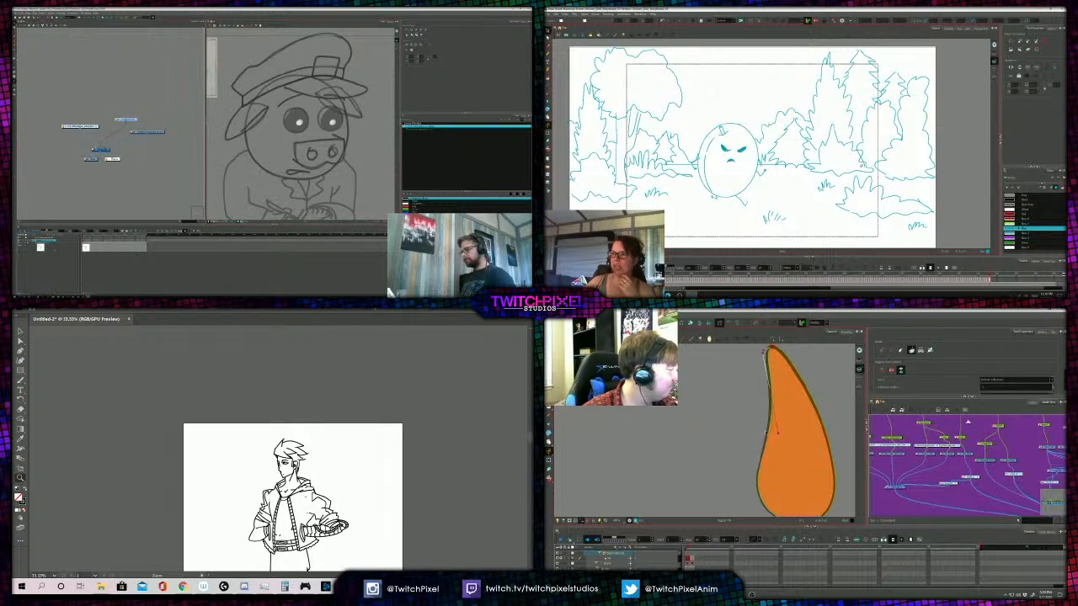
drag(757, 475, 753, 430)
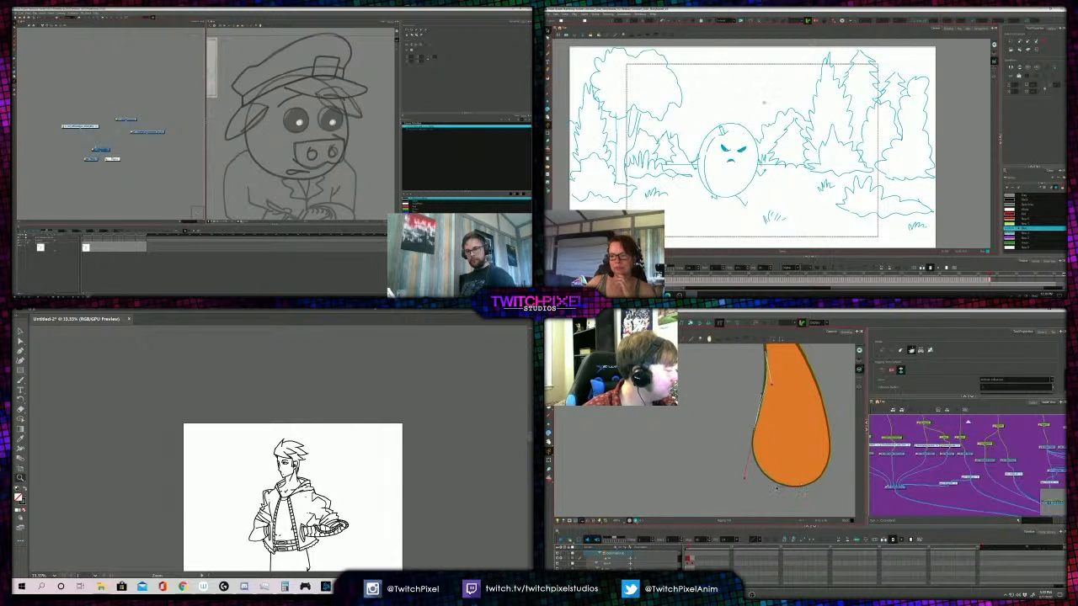
scroll(714, 122, up, 6)
drag(800, 486, 824, 486)
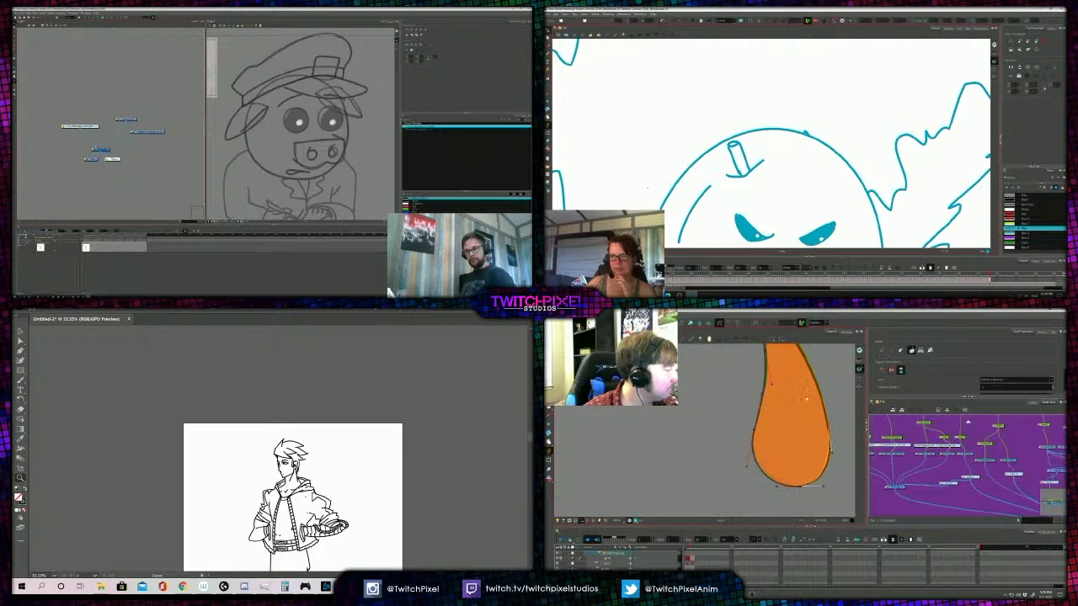
drag(805, 399, 820, 446)
click(549, 54)
click(782, 357)
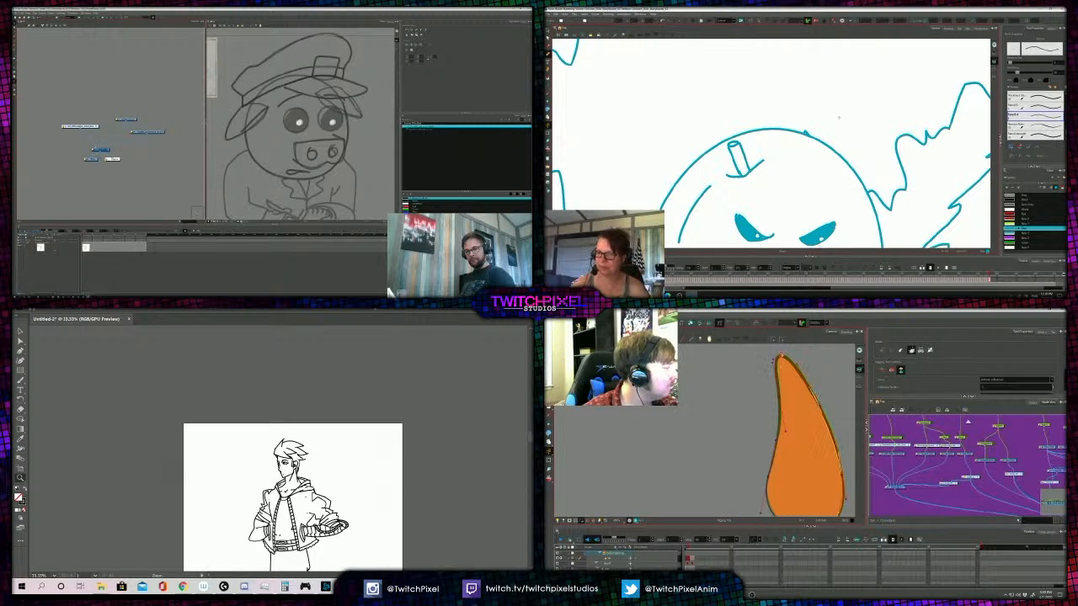
- Draw two short splayed strokes at the outer end of the small stick on the storyboard egg's head
drag(839, 117, 704, 169)
drag(803, 170, 794, 175)
drag(760, 397, 782, 438)
click(902, 482)
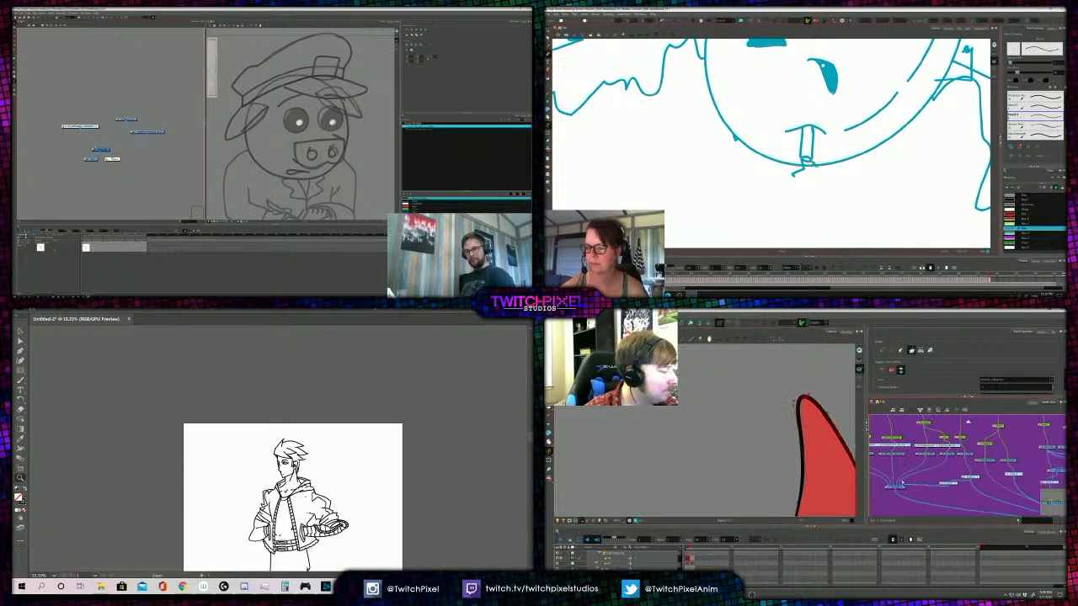
drag(813, 166, 818, 175)
- Refine the deformer curve at the tie's narrow tip and add dark stripes to the stick on the storyboard egg
click(807, 492)
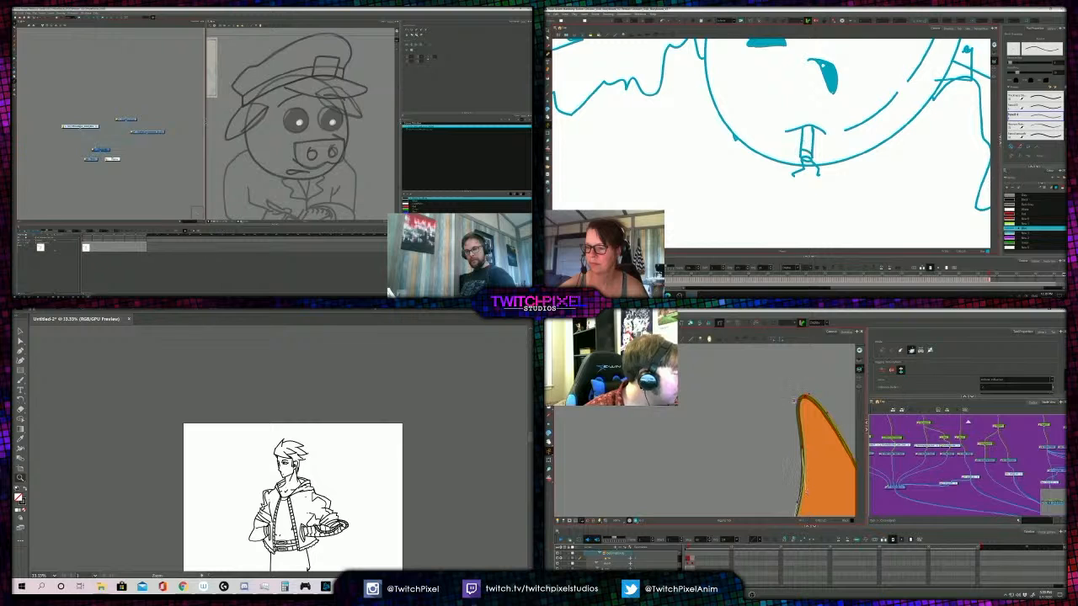
drag(808, 394, 810, 396)
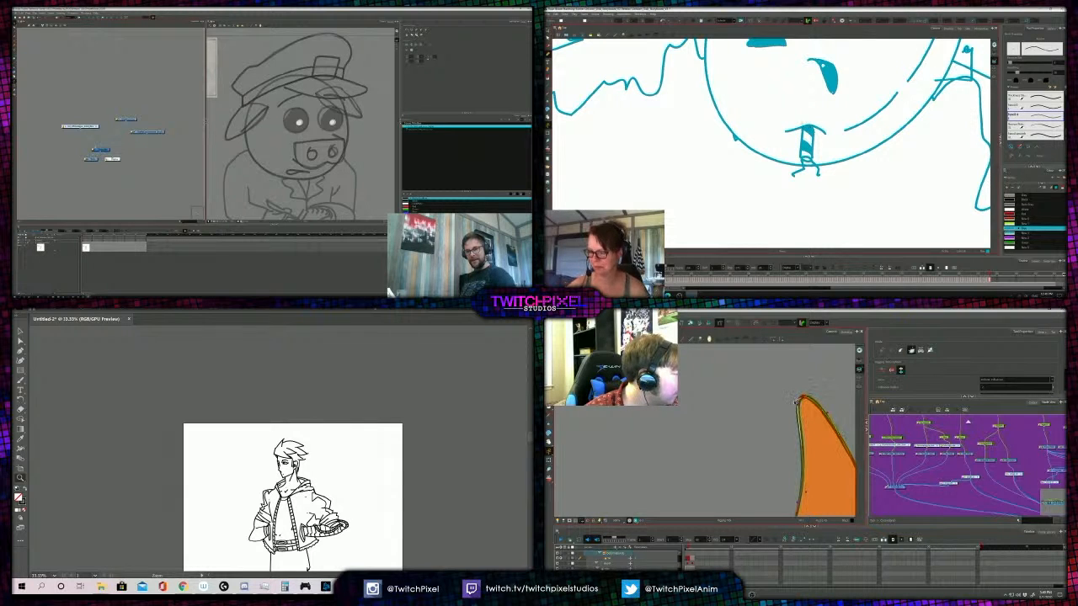
key(shift+x)
key(1)
key(1)
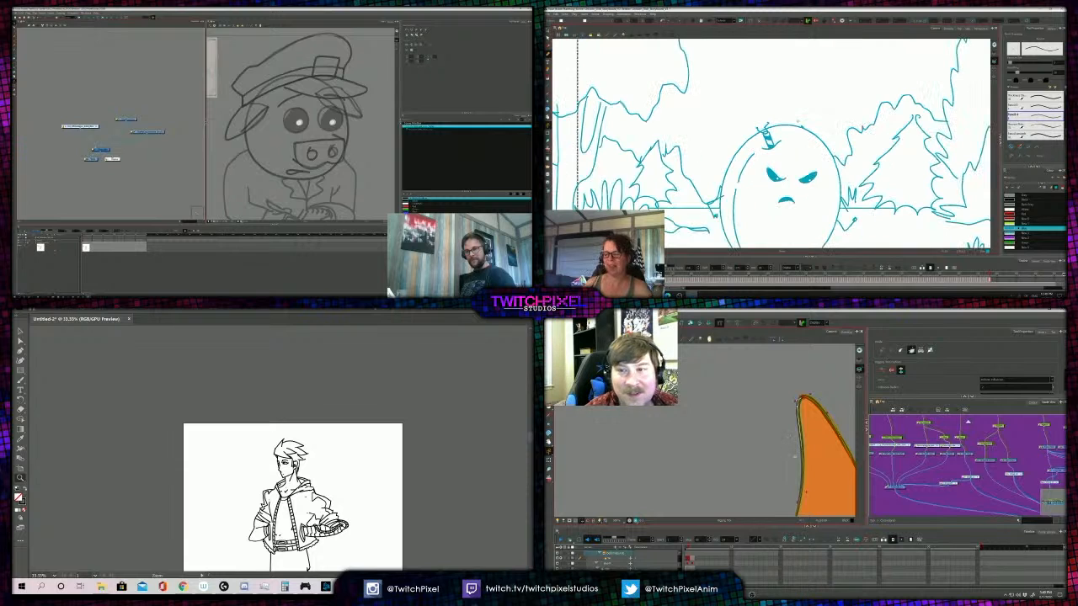
- Fit the deformer's handles to the outline along the tie's upper left edge, right side and rounded bottom
drag(798, 466, 801, 455)
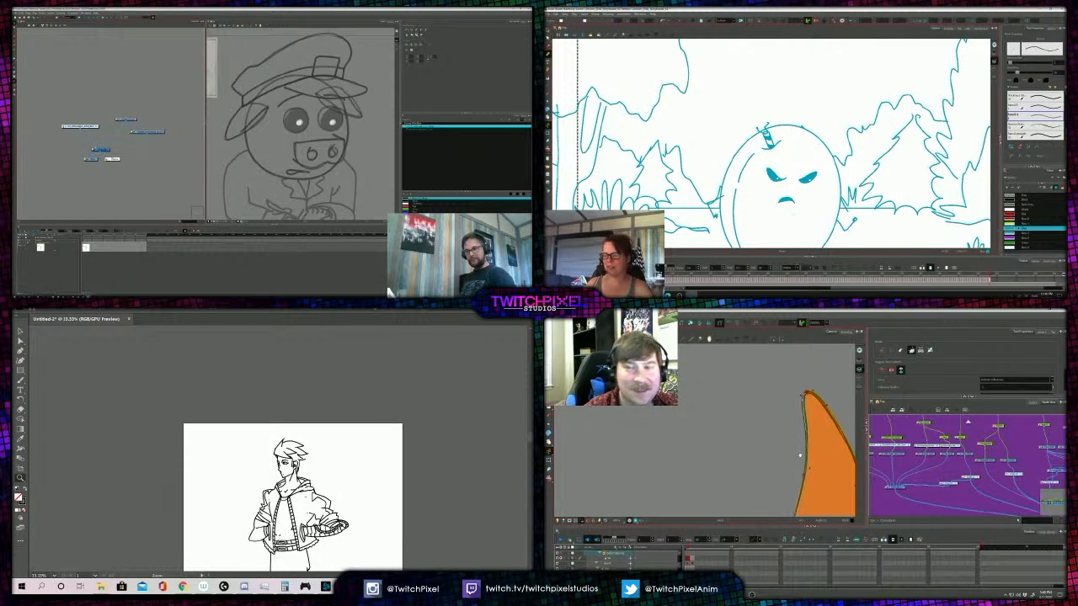
scroll(817, 189, down, 2)
mouse_move(811, 219)
mouse_down()
mouse_move(808, 184)
mouse_move(784, 170)
mouse_up()
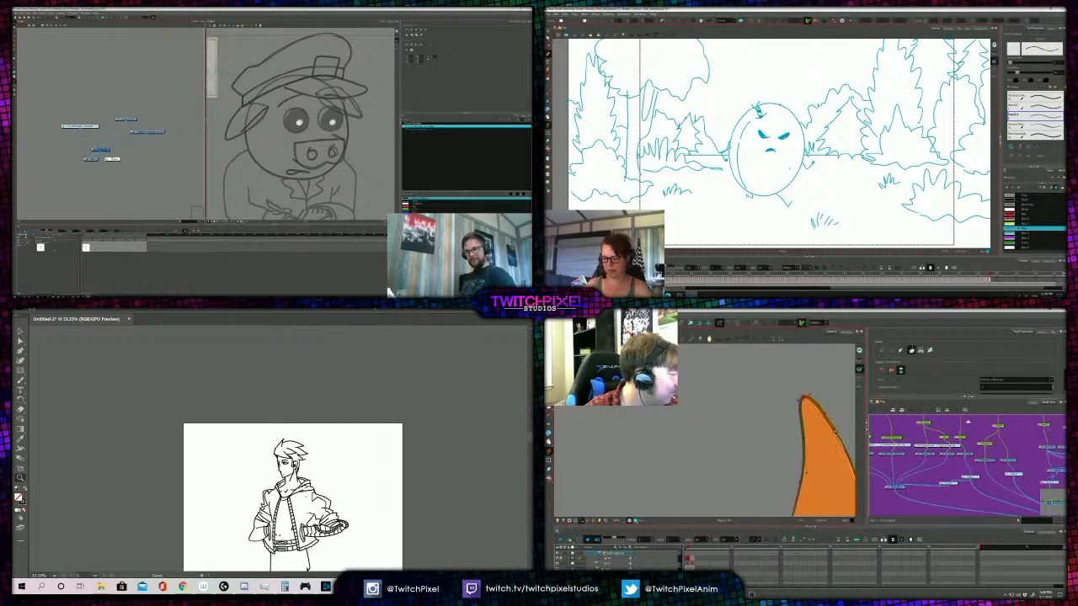
drag(837, 504, 829, 457)
scroll(829, 458, down, 1)
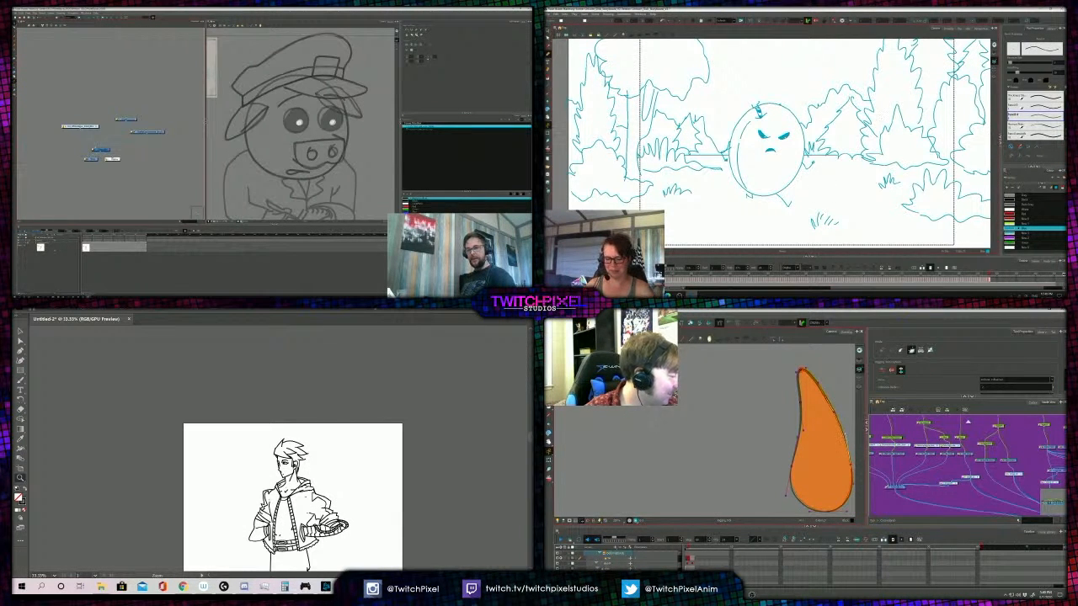
drag(849, 491, 801, 496)
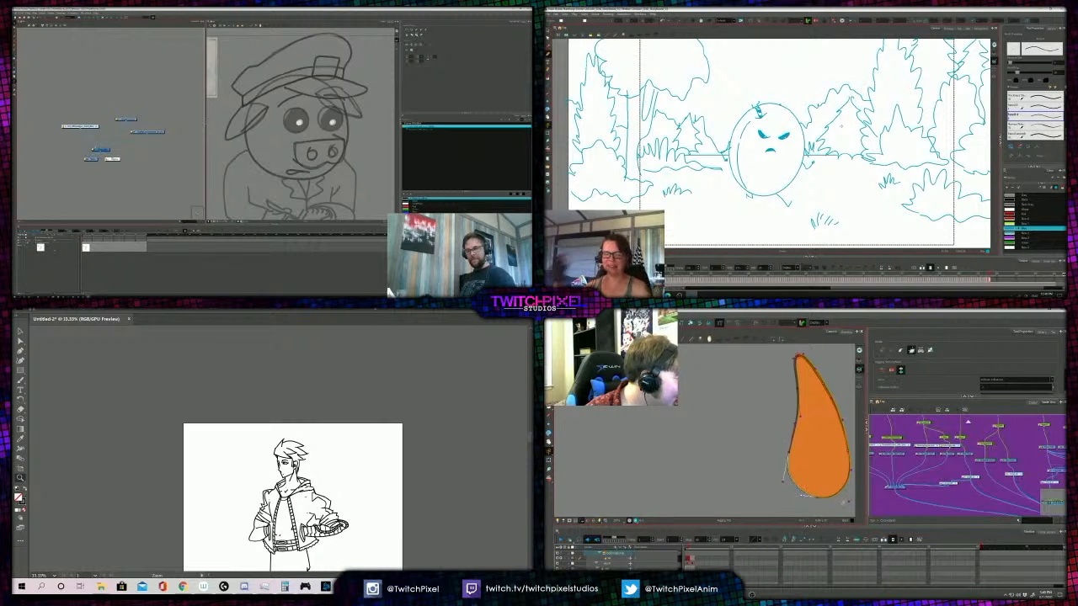
- Fine-tune the deformer at the tie's lower right edge and shift the pig's upper nodes closer to the others
scroll(844, 456, up, 2)
scroll(844, 458, up, 1)
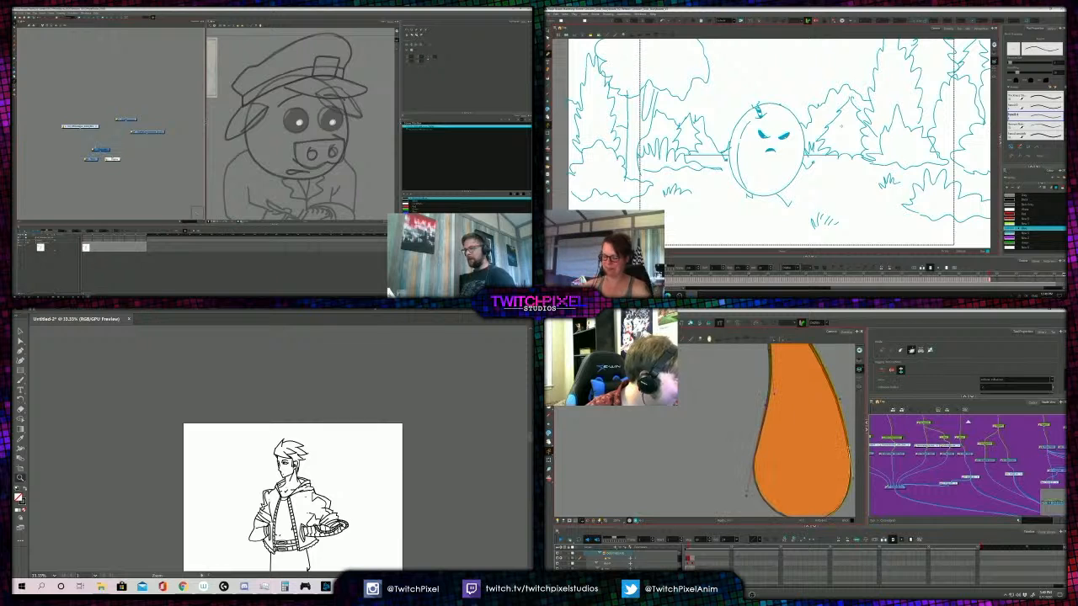
click(853, 474)
click(157, 134)
drag(158, 134, 141, 134)
click(147, 123)
scroll(838, 115, down, 1)
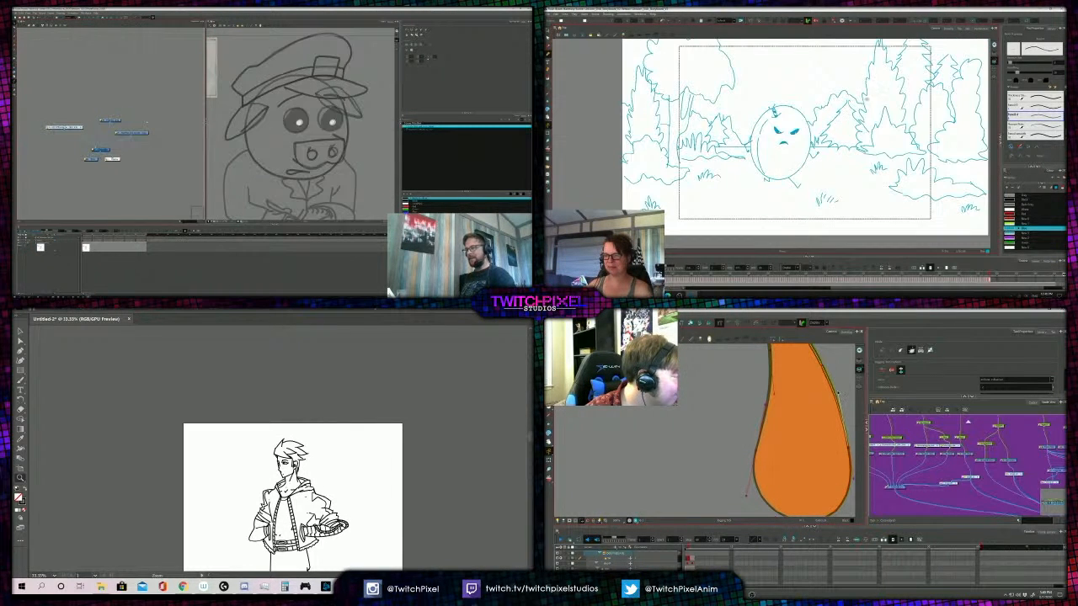
drag(868, 99, 839, 112)
- Arrange the pig's top and side nodes above their composite and adjust the deformer handles around the tie's bottom right curve
drag(110, 121, 100, 123)
drag(806, 452, 796, 417)
click(790, 480)
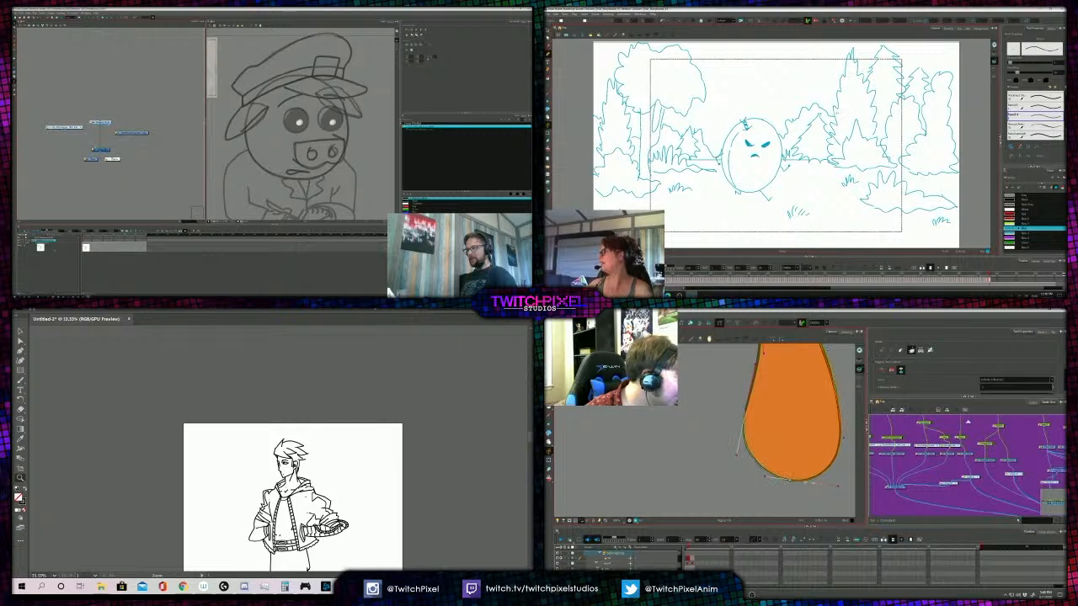
drag(133, 133, 126, 132)
drag(838, 486, 836, 488)
click(121, 141)
drag(843, 437, 846, 440)
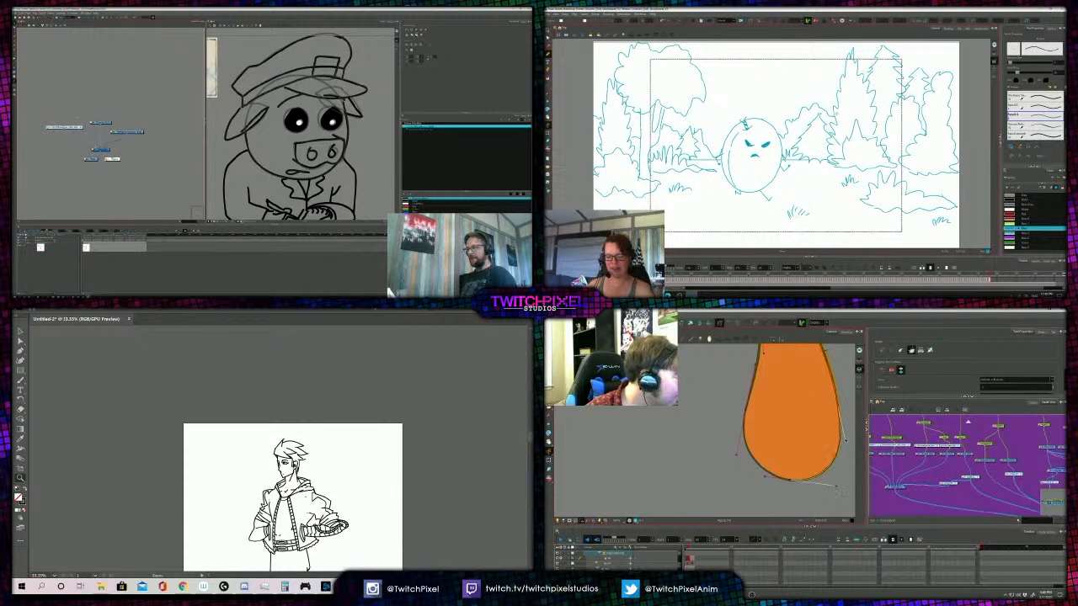
- Line up the pig group's nodes symmetrically over the composite and fit the deformer to the tie's lower left curve
mouse_move(65, 127)
mouse_down()
mouse_move(93, 123)
mouse_move(105, 150)
mouse_up()
drag(741, 453, 761, 461)
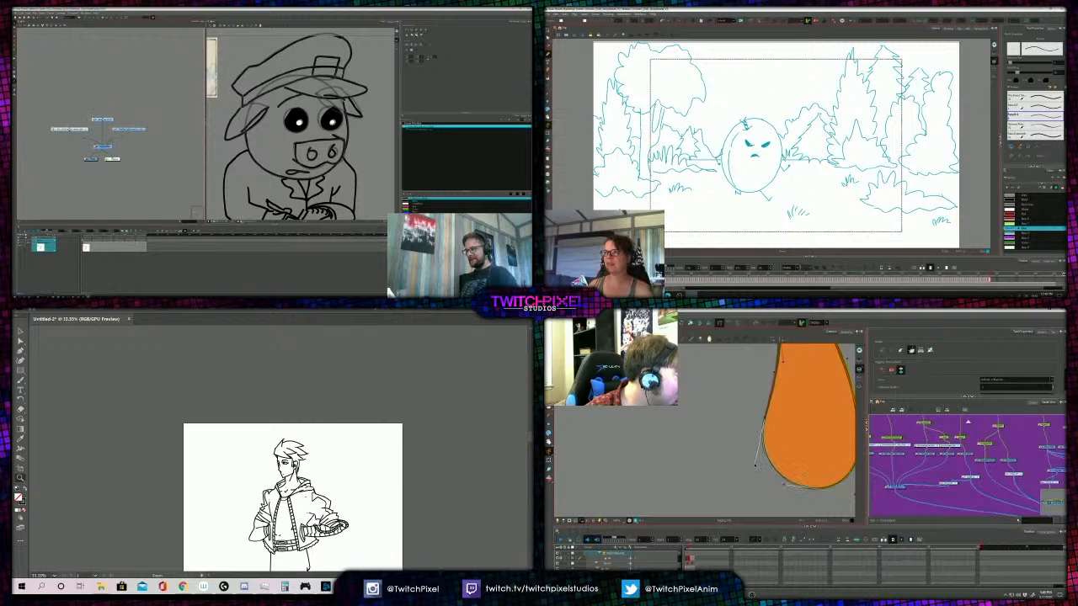
drag(101, 123, 104, 121)
drag(764, 376, 792, 429)
click(784, 419)
click(86, 131)
drag(108, 94, 132, 81)
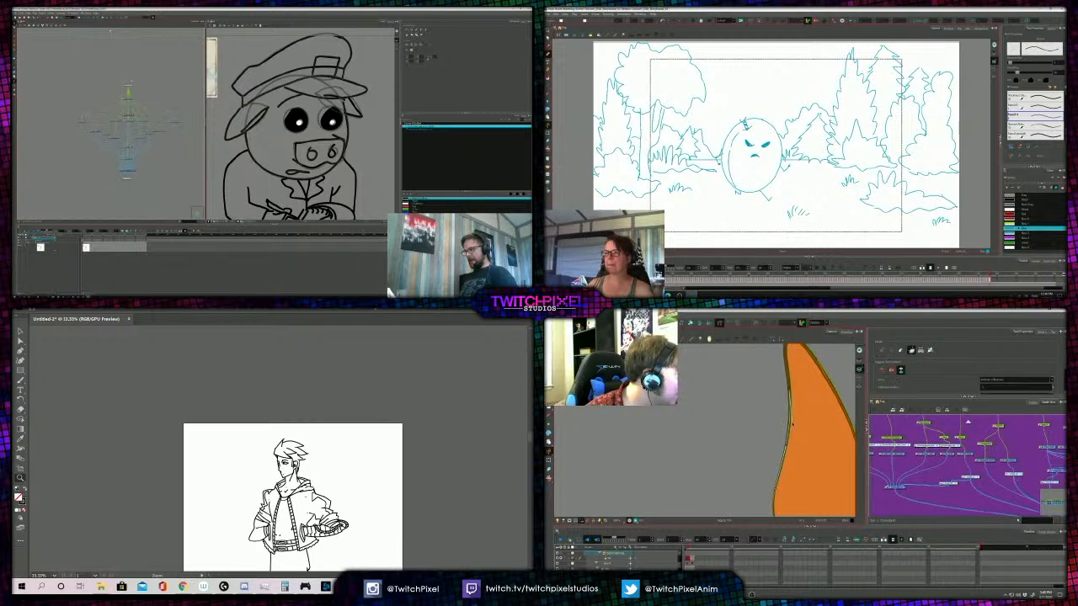
- Finish fitting the deformer to the tie's upper left edge and select the top node in the pig's group
drag(793, 424, 777, 469)
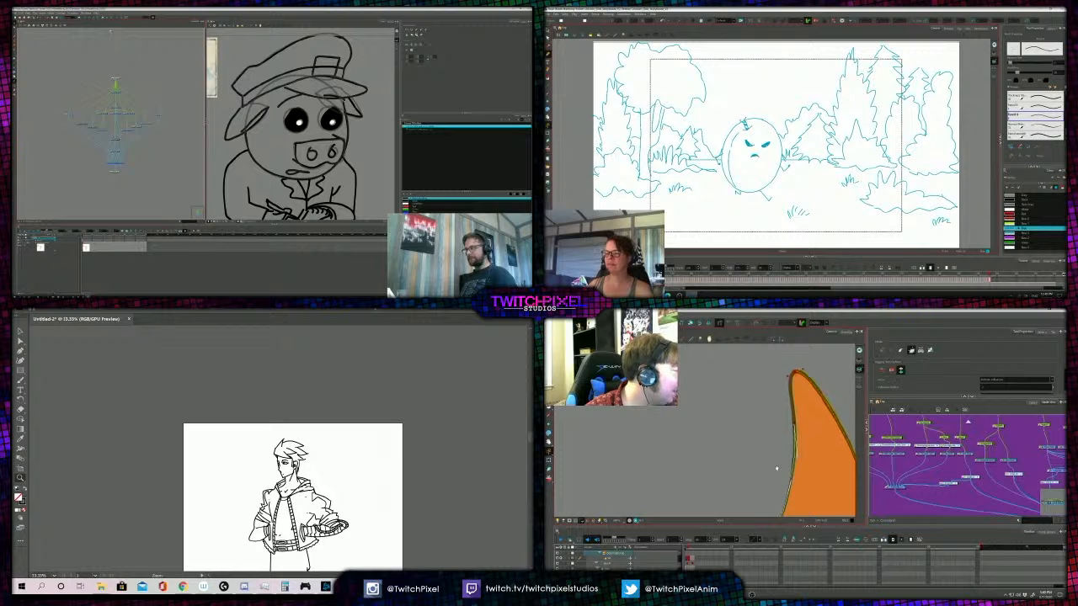
scroll(767, 418, down, 3)
drag(174, 101, 153, 104)
key(shift+t)
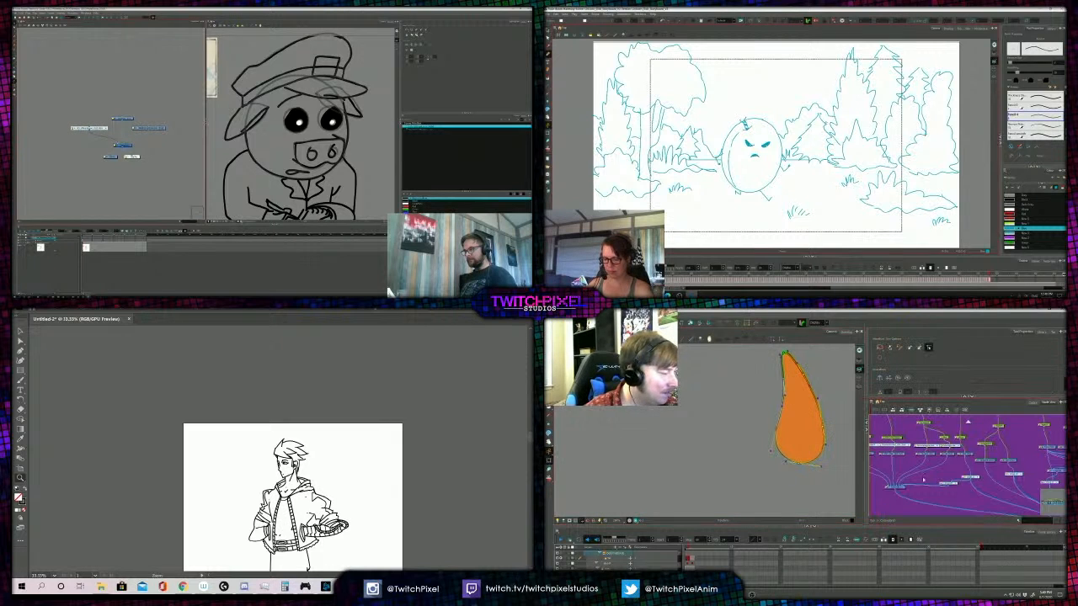
click(127, 120)
- Reconnect the bird's hanging tie to its cutter, show the whole bird again and select the tie's node
drag(938, 466, 937, 486)
drag(355, 219, 360, 176)
drag(931, 485, 927, 477)
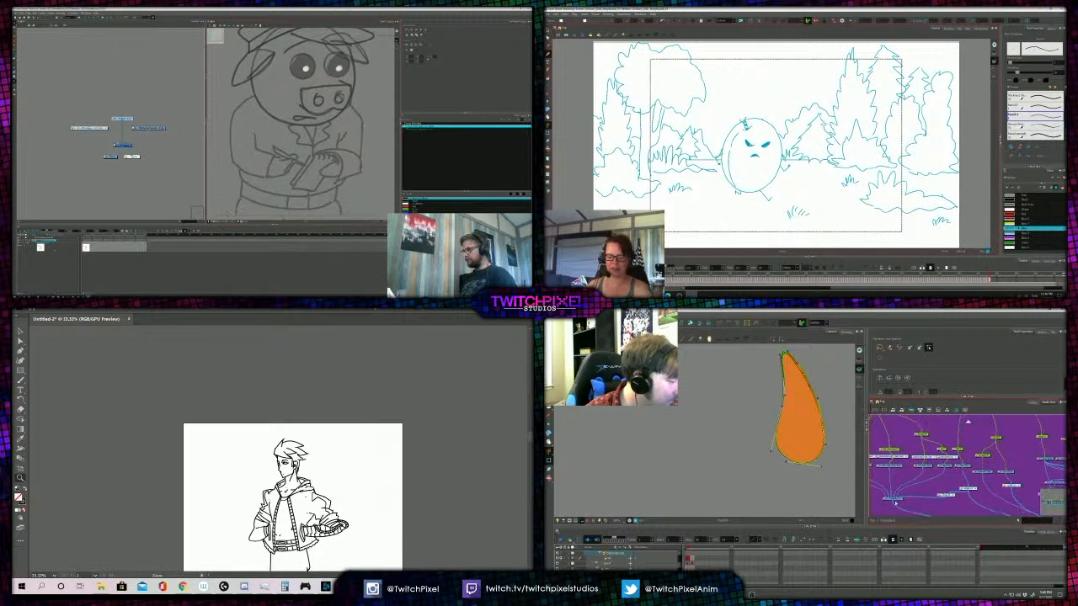
click(882, 490)
drag(360, 176, 363, 186)
click(942, 495)
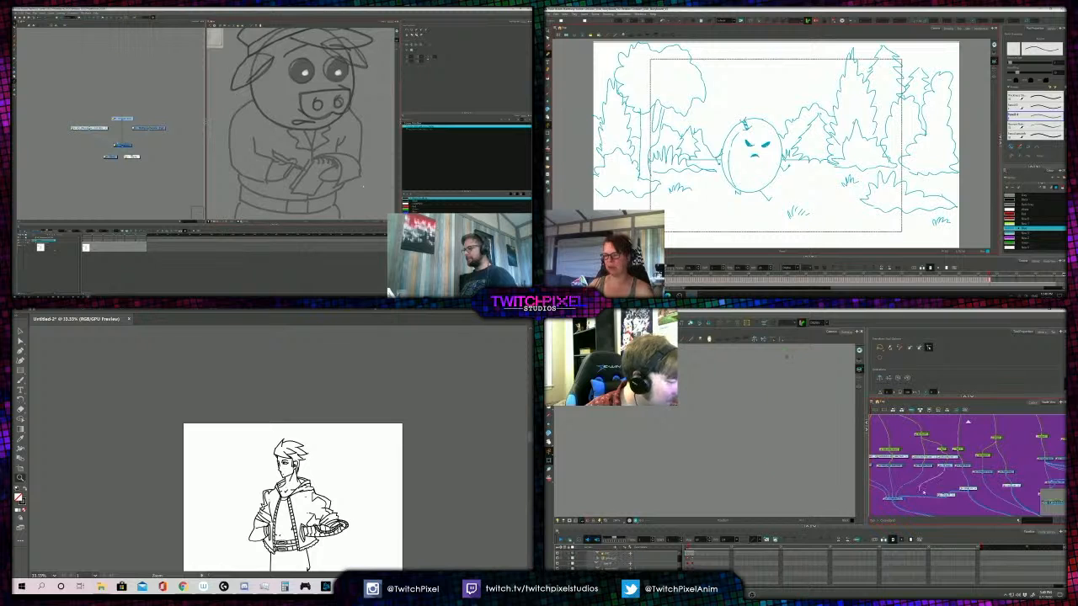
drag(923, 485, 917, 495)
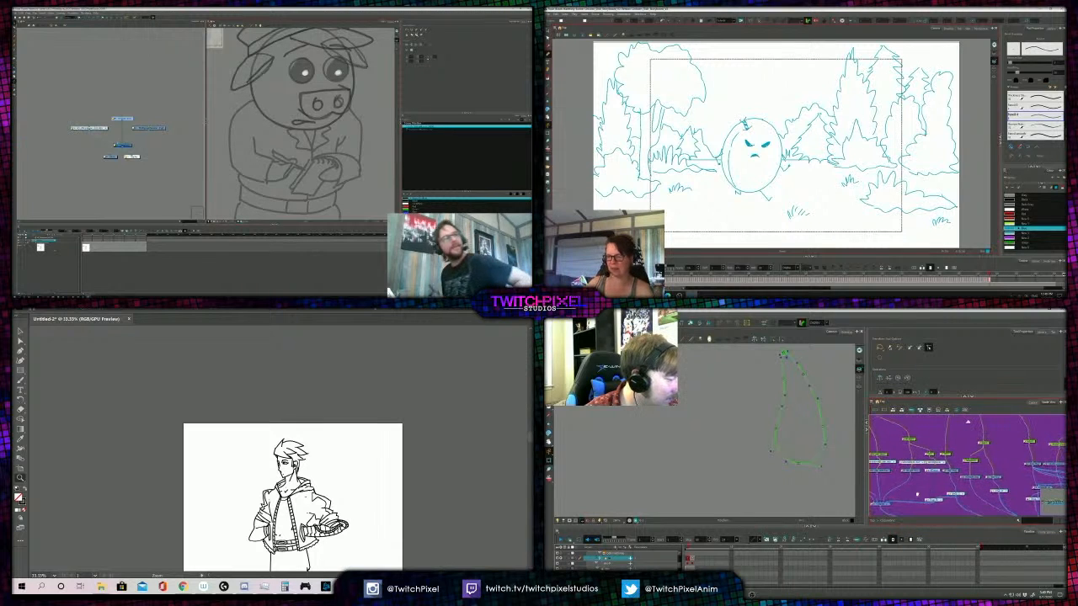
click(563, 560)
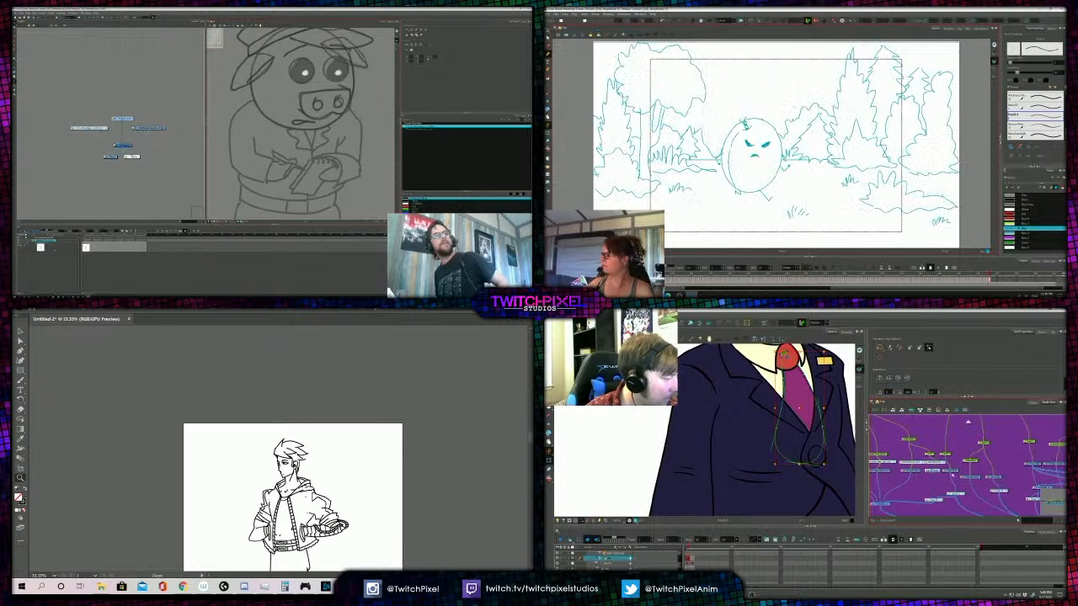
click(953, 471)
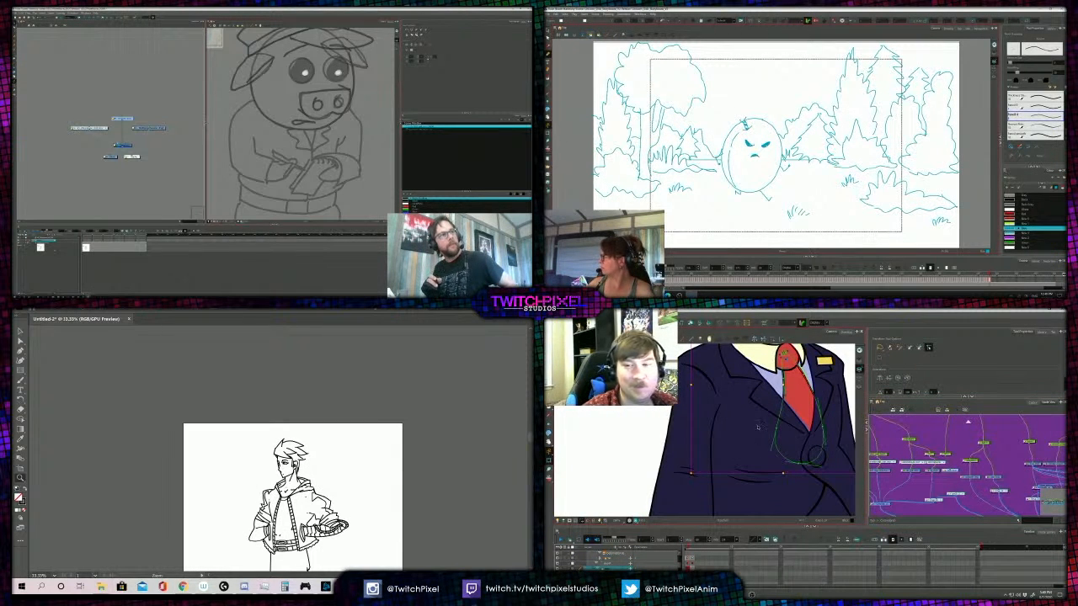
drag(770, 429, 770, 464)
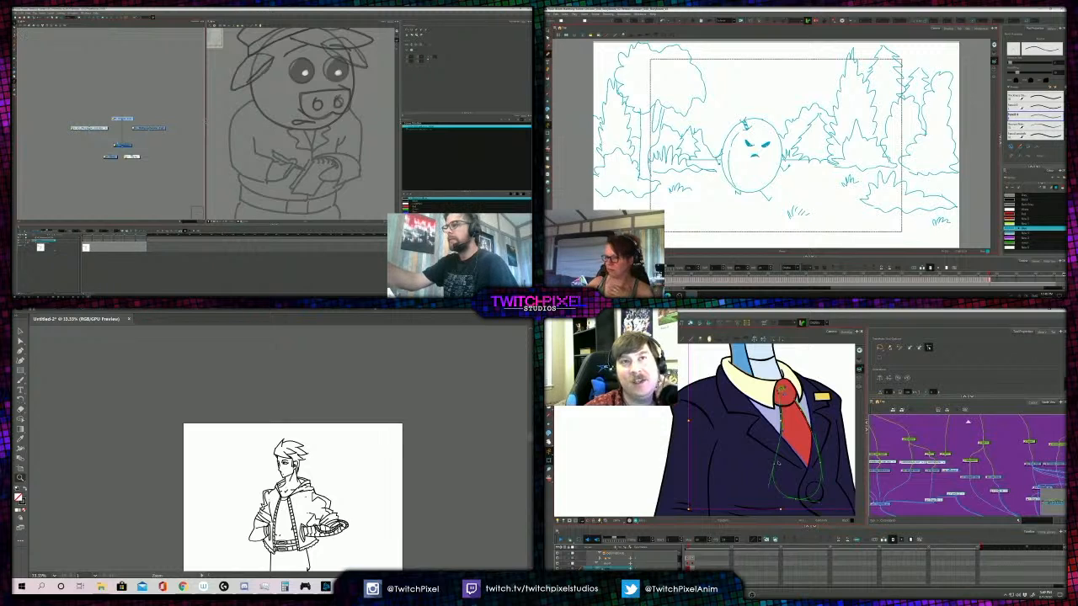
- Draw a dark brush stroke down the outer edge of the pig's sleeve
key(alt+b)
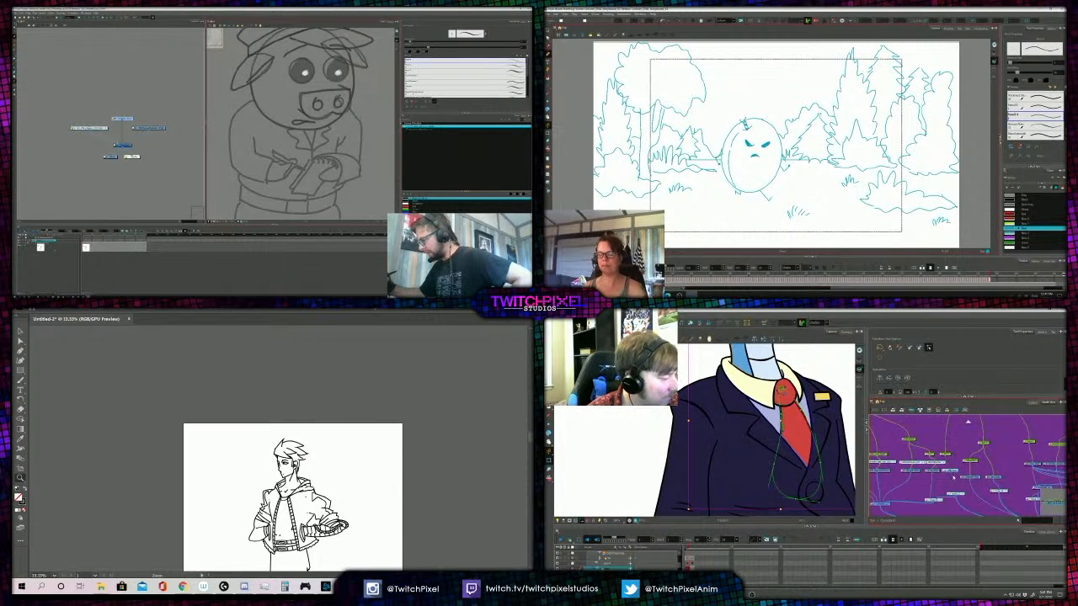
drag(245, 130, 239, 176)
key(alt+s)
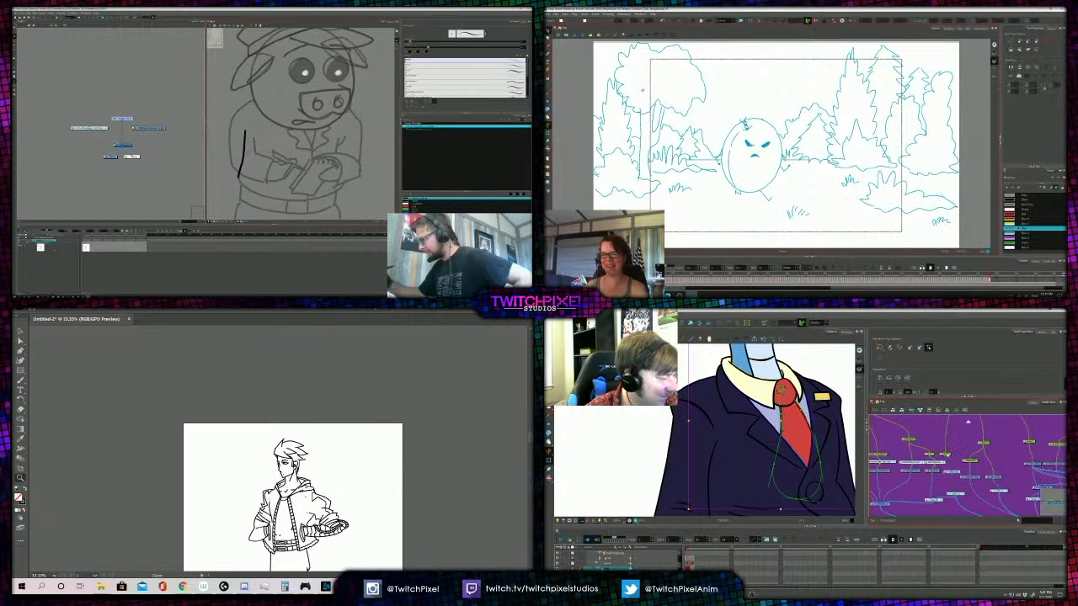
- Extend the pig's dark torso outline across its shoulders, and isolate the bird's lavender shirt panel through its node
drag(245, 130, 246, 116)
drag(949, 455, 955, 450)
drag(250, 107, 331, 100)
key(ctrl+z)
click(561, 554)
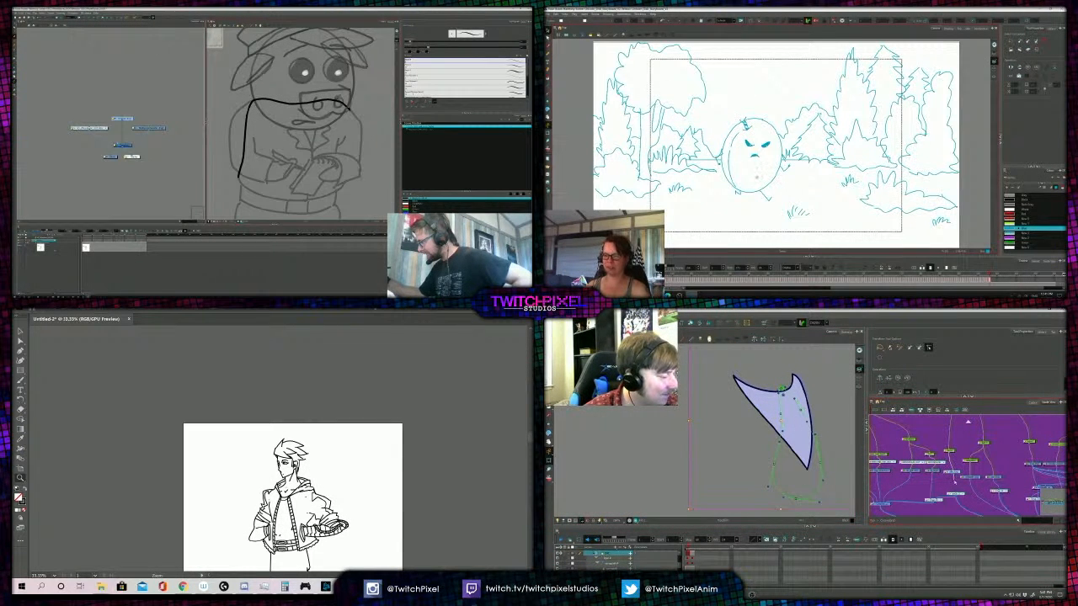
drag(953, 472, 955, 484)
click(956, 472)
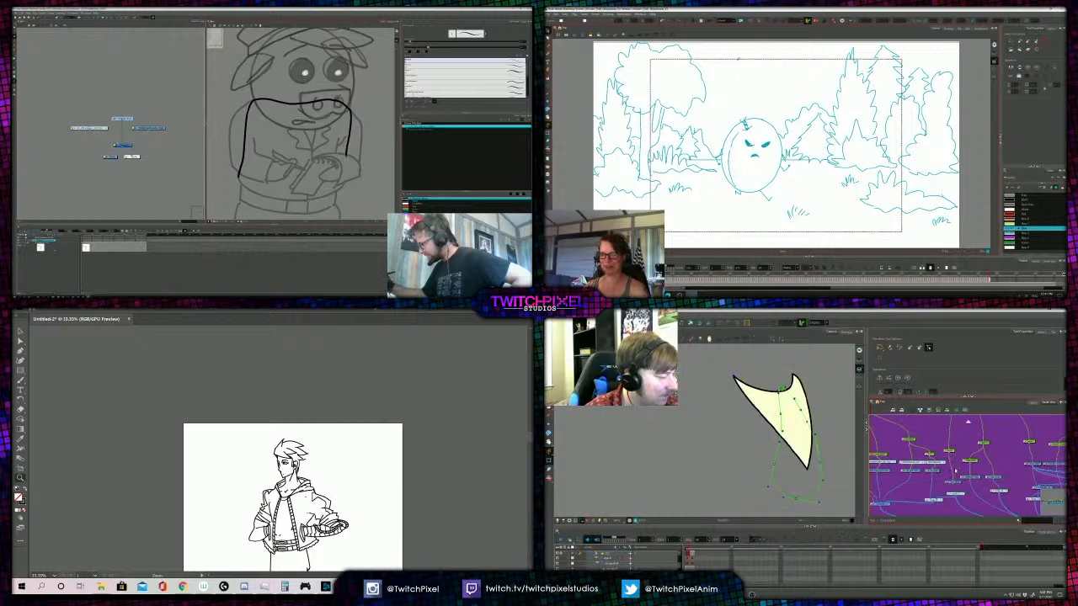
- Close the pig's torso outline along its lower edge, and select the bird's shirt panel with the deformer controls hidden
drag(343, 179, 329, 193)
key(shift+c)
click(774, 421)
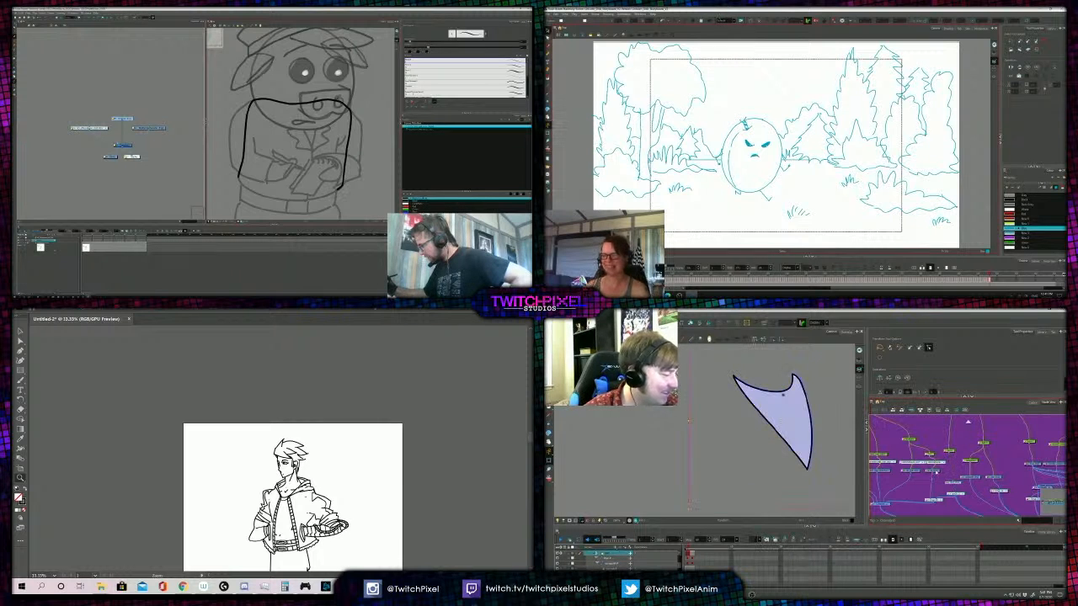
scroll(774, 423, up, 1)
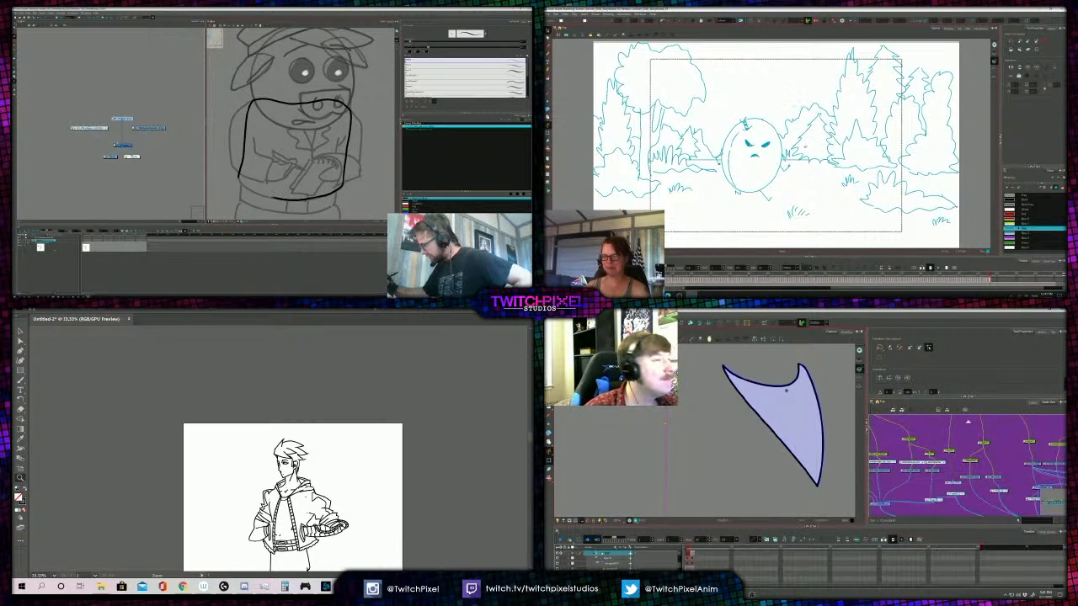
drag(261, 194, 249, 190)
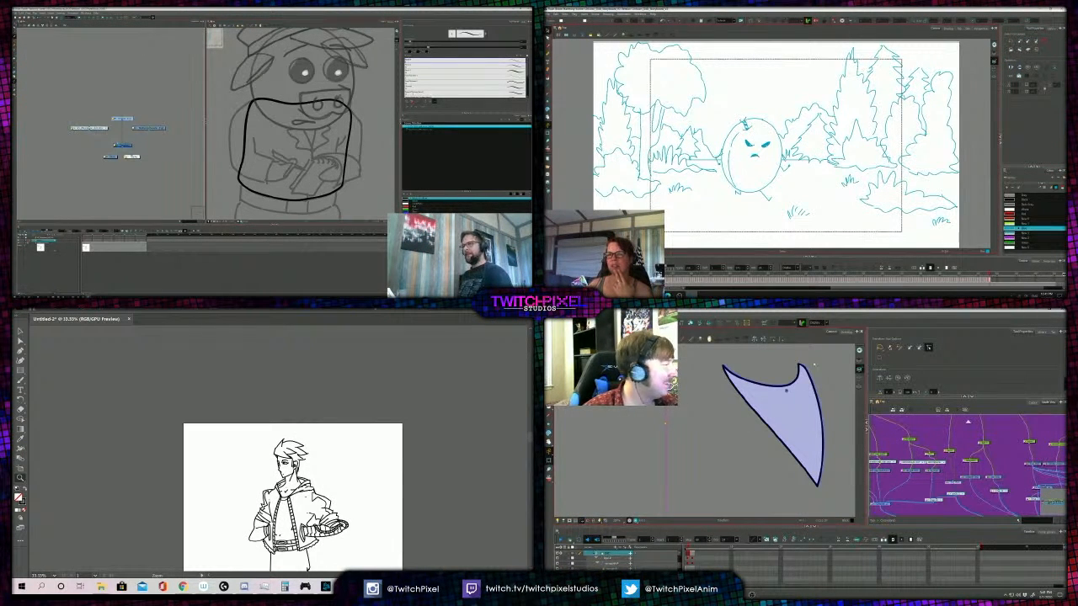
key(alt+s)
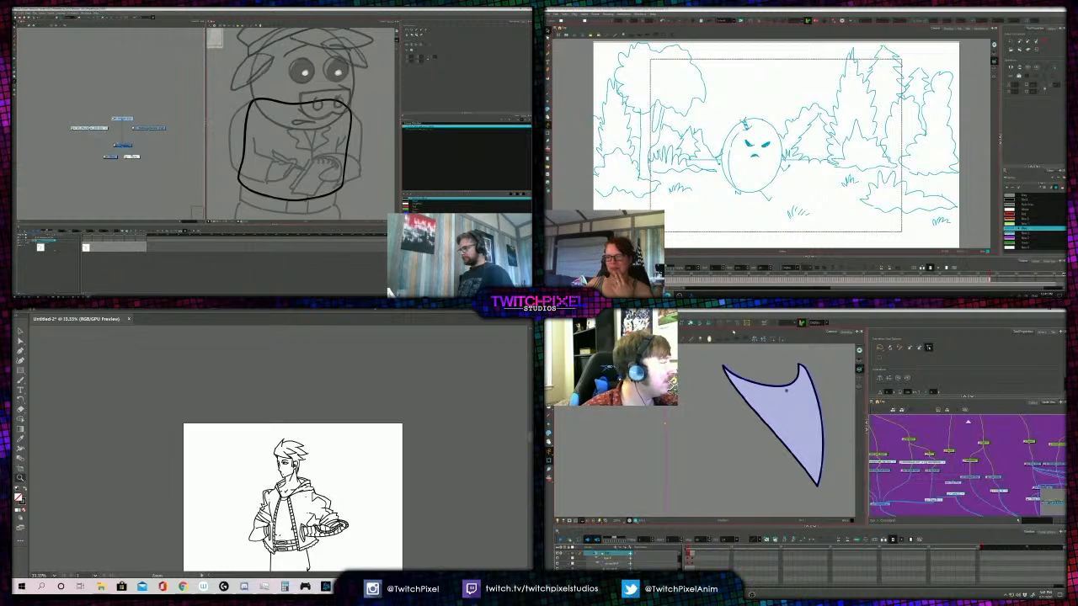
click(720, 324)
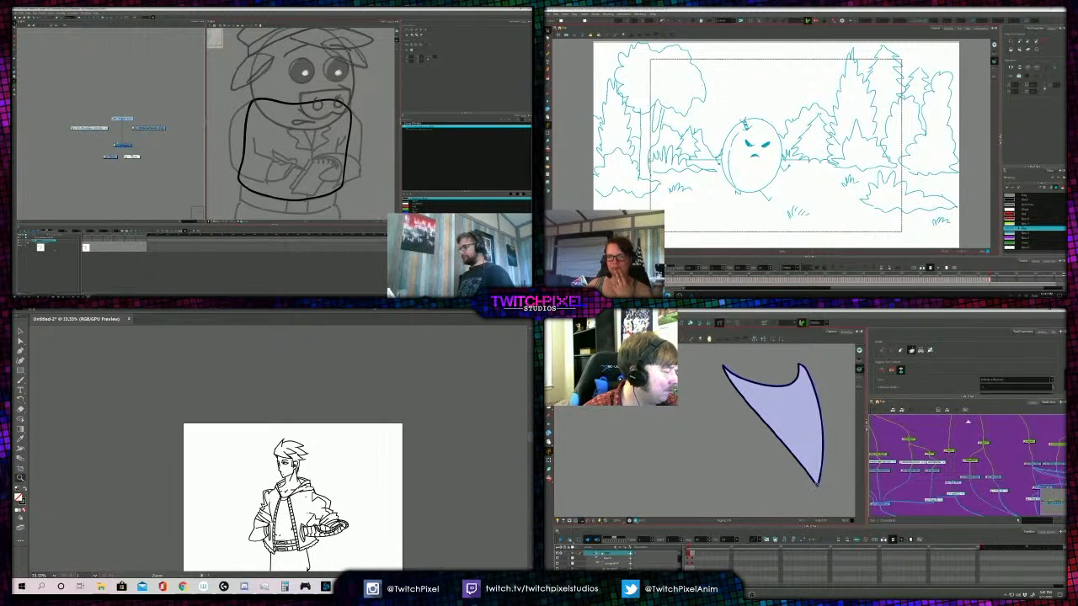
click(548, 55)
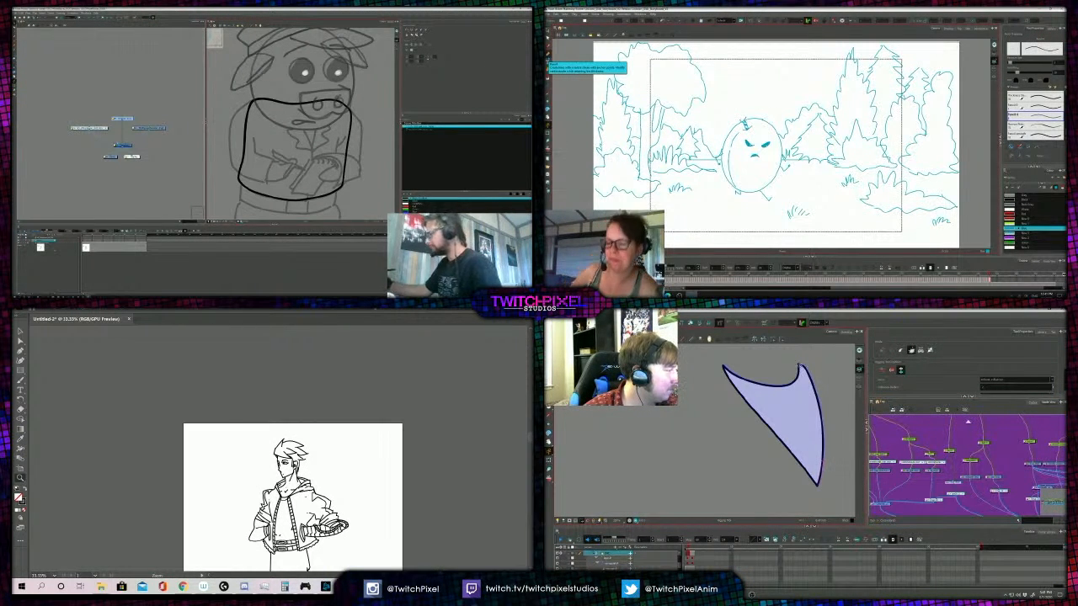
drag(799, 366, 775, 354)
key(alt+b)
drag(797, 193, 824, 192)
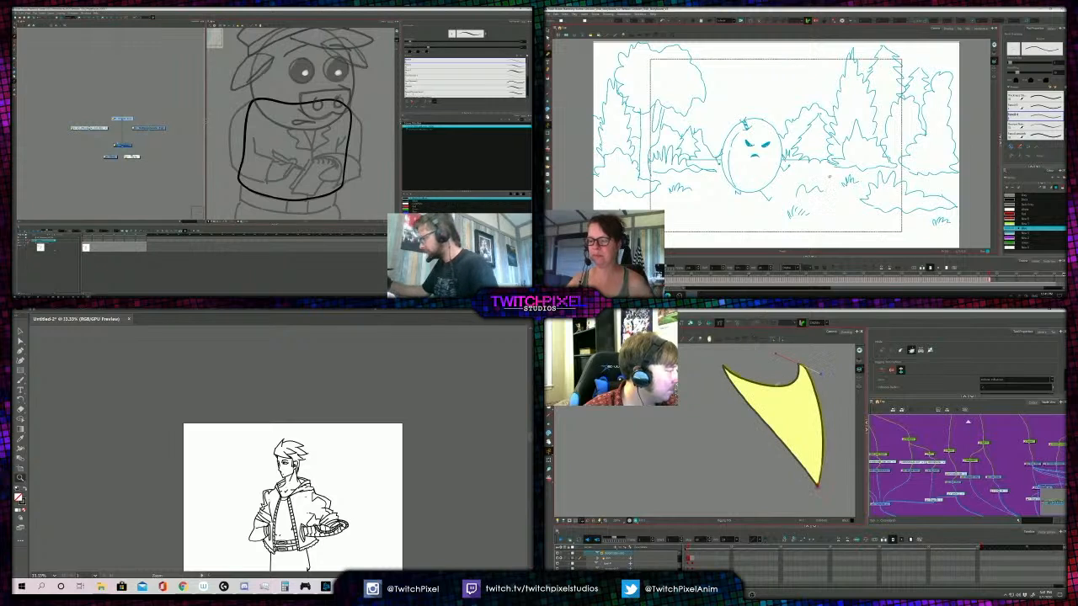
drag(782, 387, 791, 385)
click(725, 368)
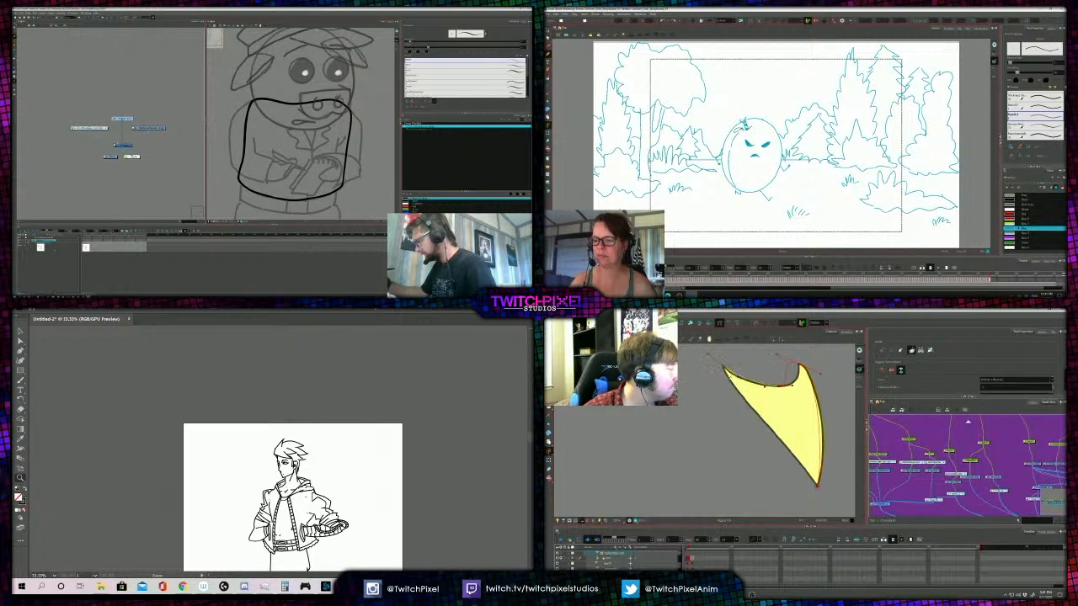
drag(828, 186, 844, 143)
click(764, 427)
- Draw a zigzag lapel below the pig's chin with the dark brush
drag(300, 121, 290, 128)
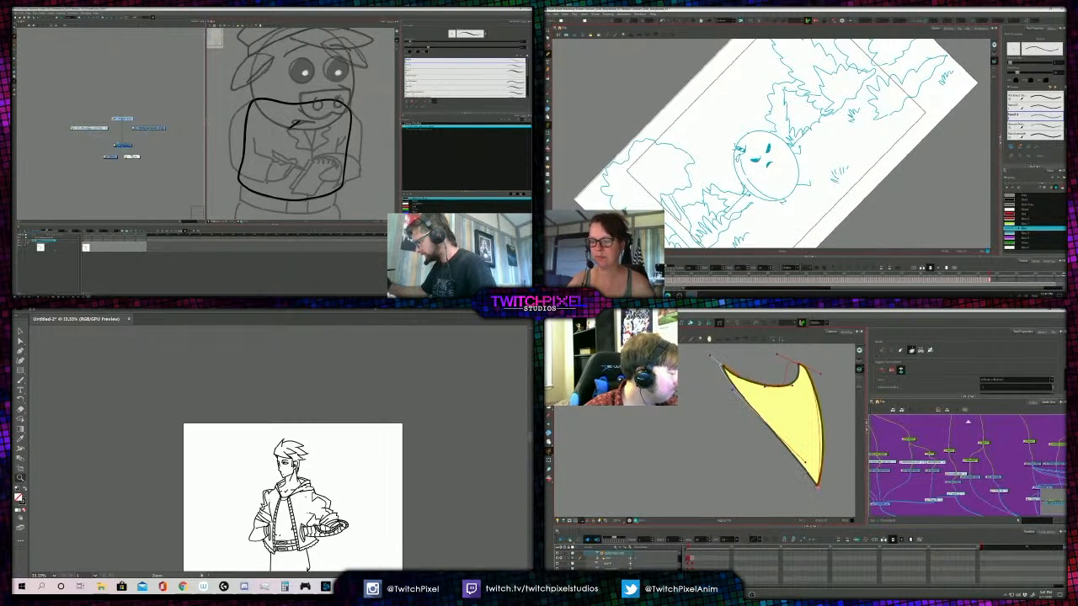
key(shift+2)
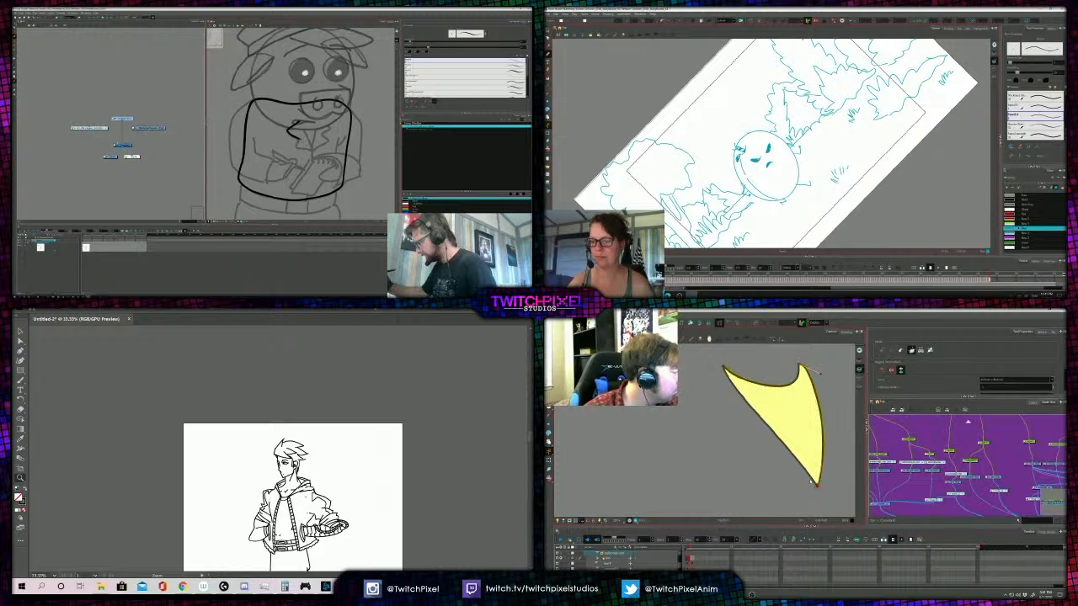
click(811, 481)
key(shift+m)
drag(301, 124, 312, 152)
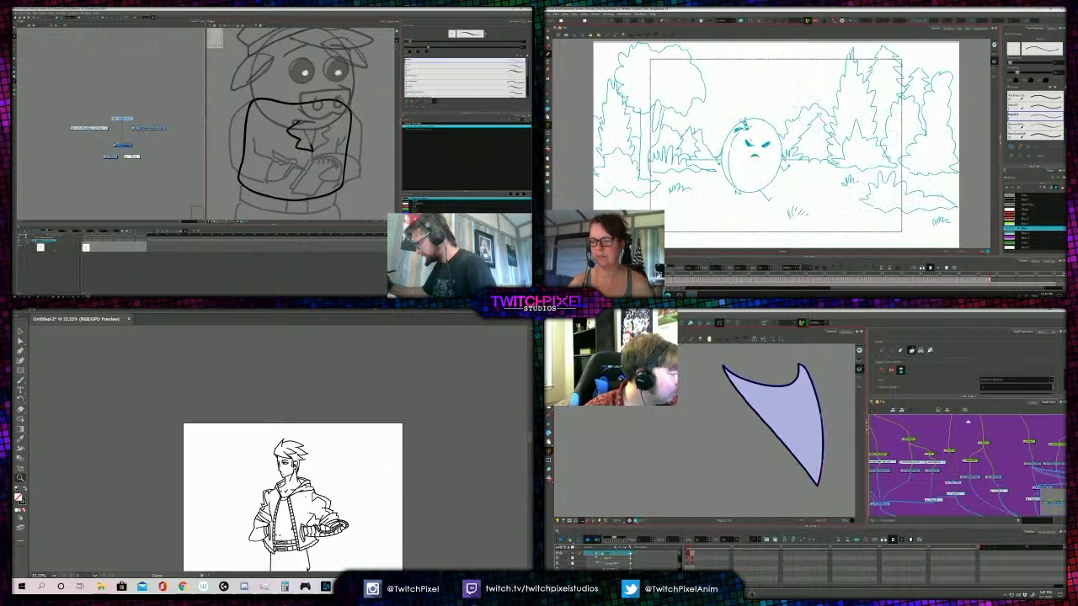
- Place a curve deformer around the shirt panel's outline, passing through both upper tips and ending at the bottom tip
click(824, 437)
click(799, 366)
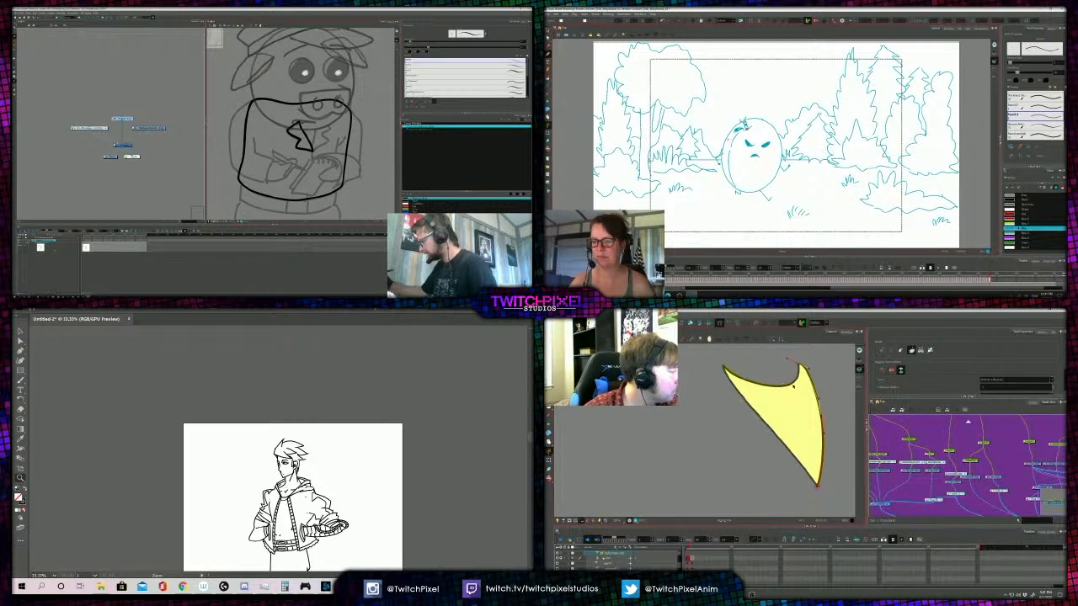
click(724, 368)
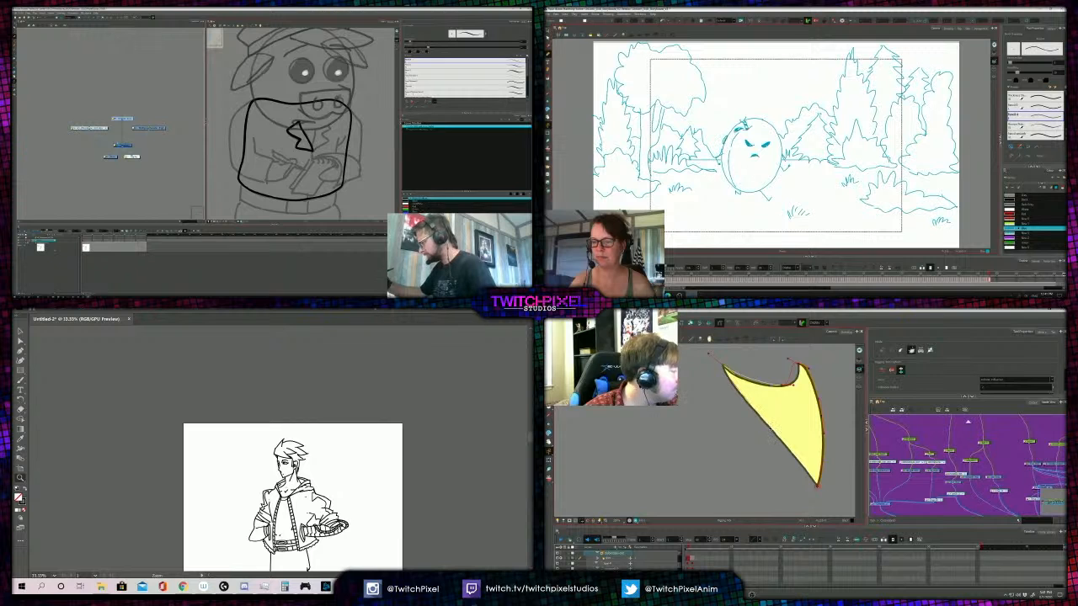
click(817, 486)
key(Escape)
- Align the deformer handle near the shirt panel's bottom tip with its lower left edge
drag(782, 430, 783, 459)
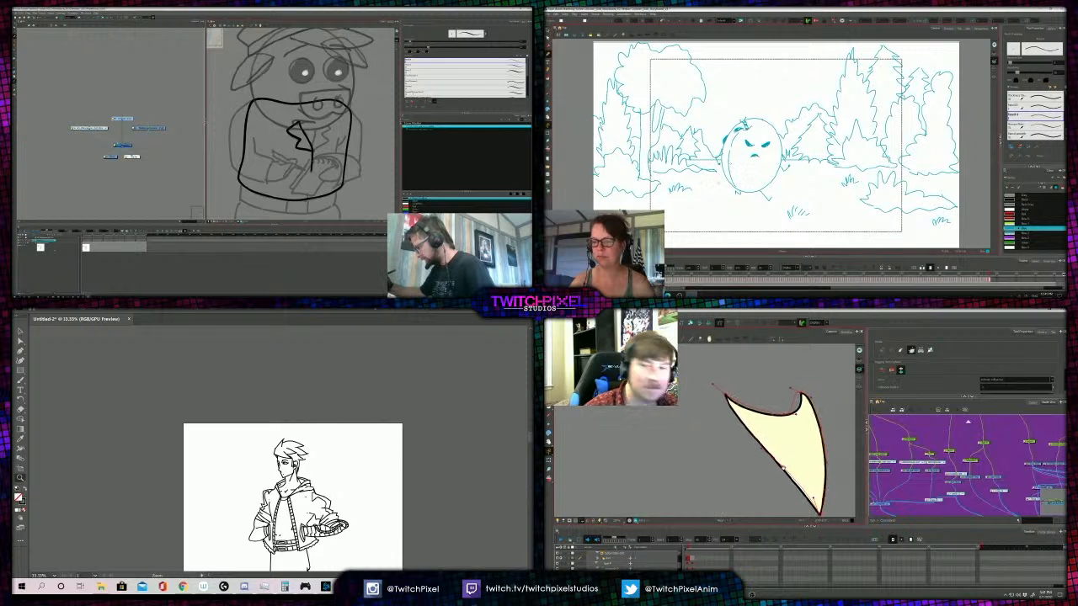
scroll(783, 459, up, 1)
drag(825, 212, 859, 140)
drag(813, 508, 798, 473)
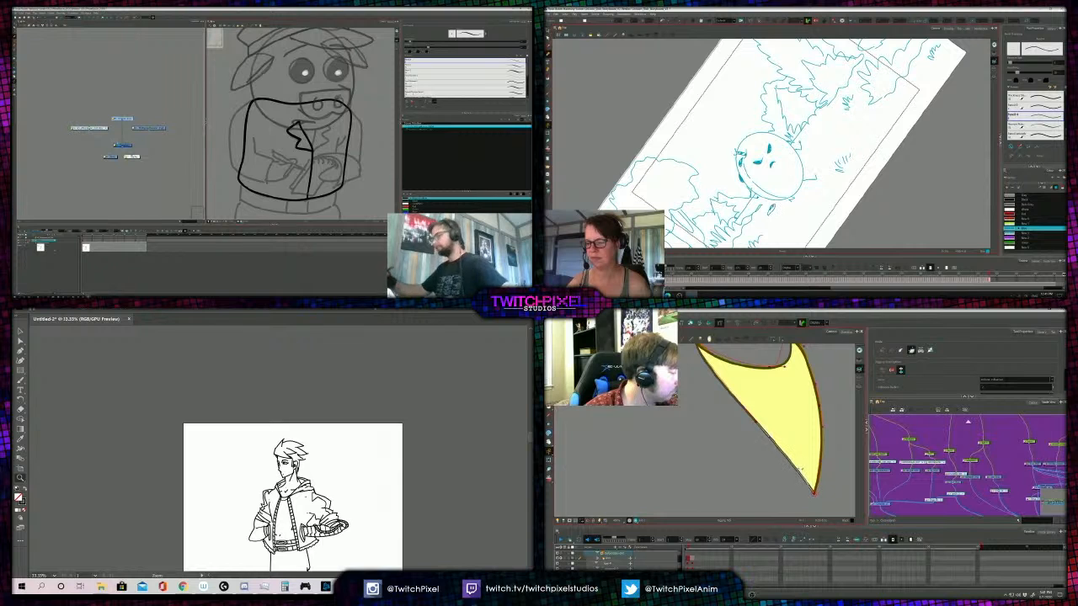
- Mirror a copy of the pig's lapel across the jacket's centre line, and fit the deformer handle at the shirt's upper right tip
key(alt+s)
drag(816, 437, 842, 494)
click(301, 149)
key(shift+m)
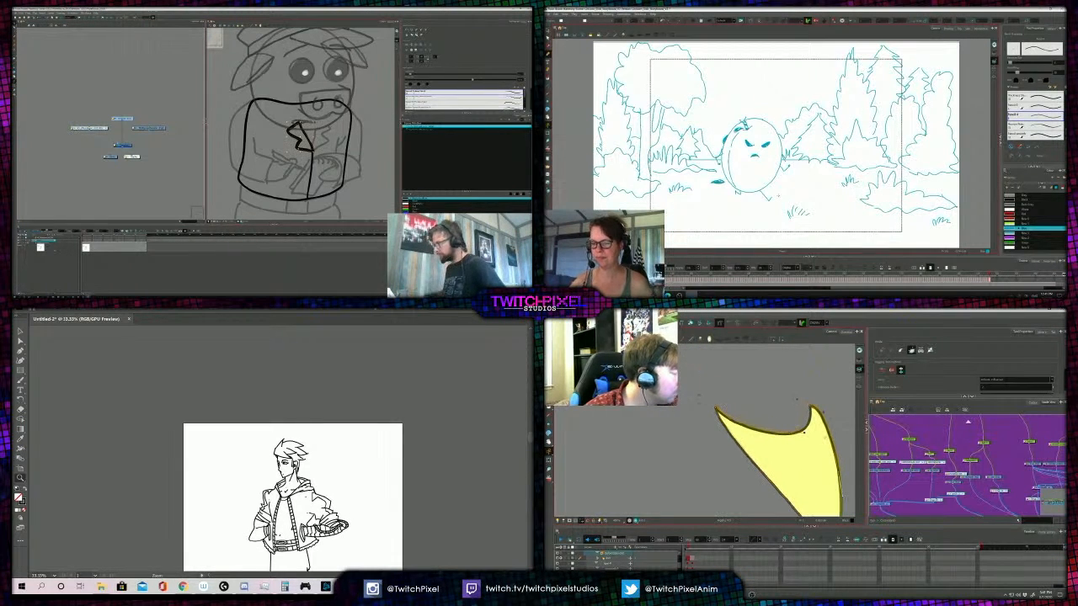
mouse_move(823, 412)
mouse_down()
mouse_move(801, 410)
mouse_move(813, 418)
mouse_up()
key(4)
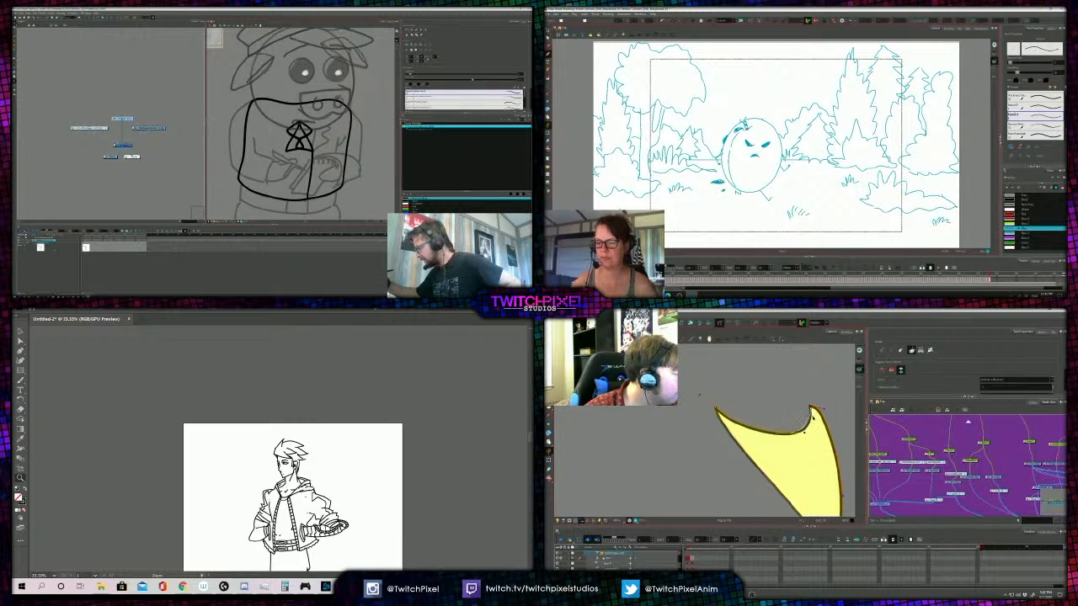
drag(301, 128, 329, 128)
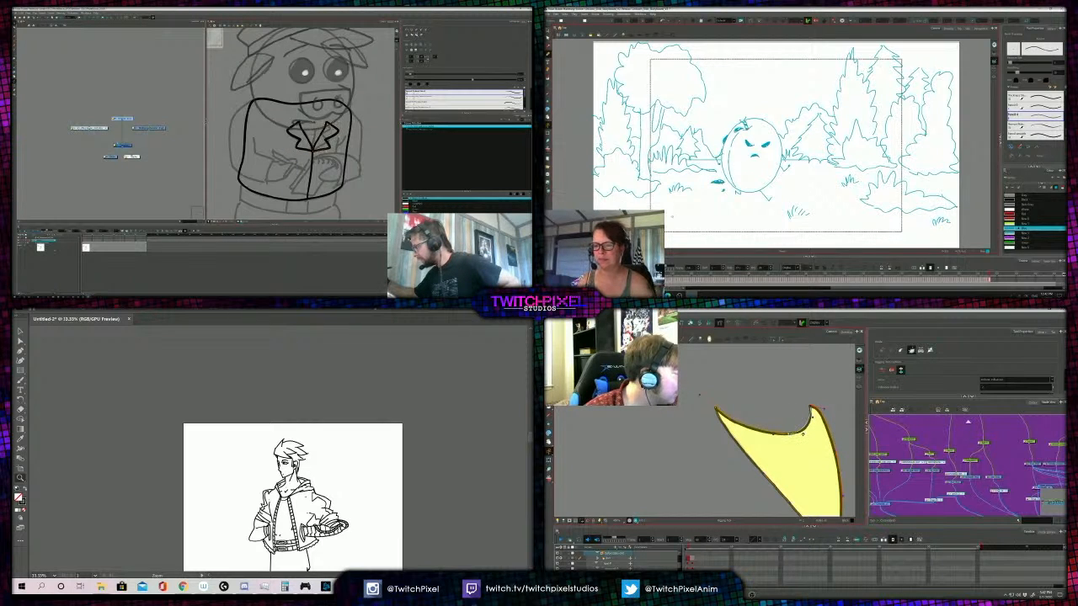
- Move the pig's mirrored lapel closer to the jacket's centre line, and adjust the deformer handle on the shirt's upper curve
key(2)
key(2)
drag(803, 434, 810, 432)
key(ctrl+z)
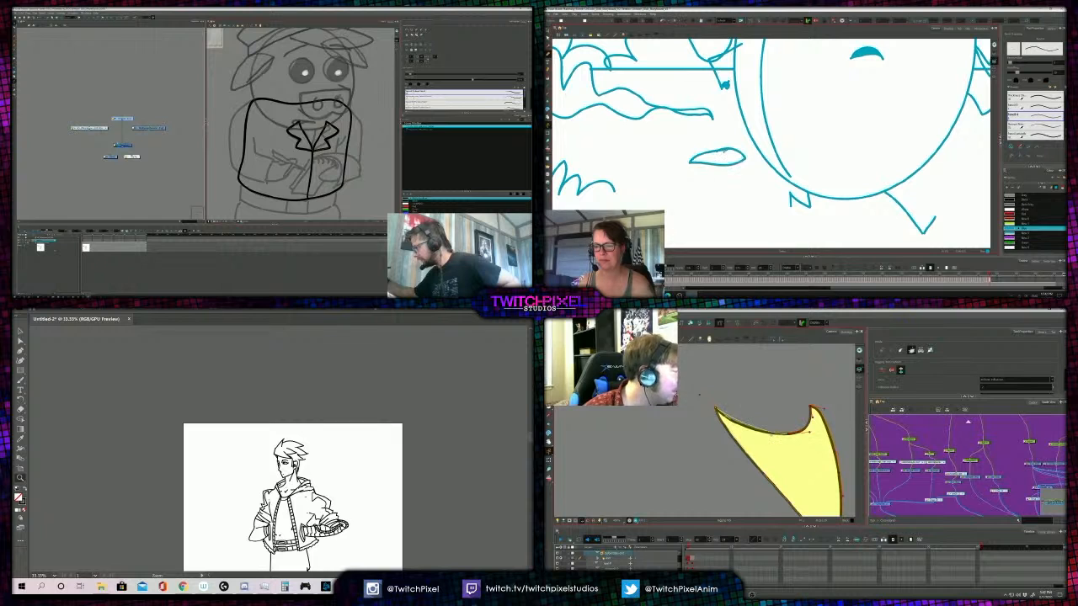
drag(328, 133, 319, 133)
- Fill the leaf-shaped spot beside the egg with blue, and turn the deformer handle at the shirt's upper left tip down its edge
key(alt+i)
drag(701, 394, 715, 423)
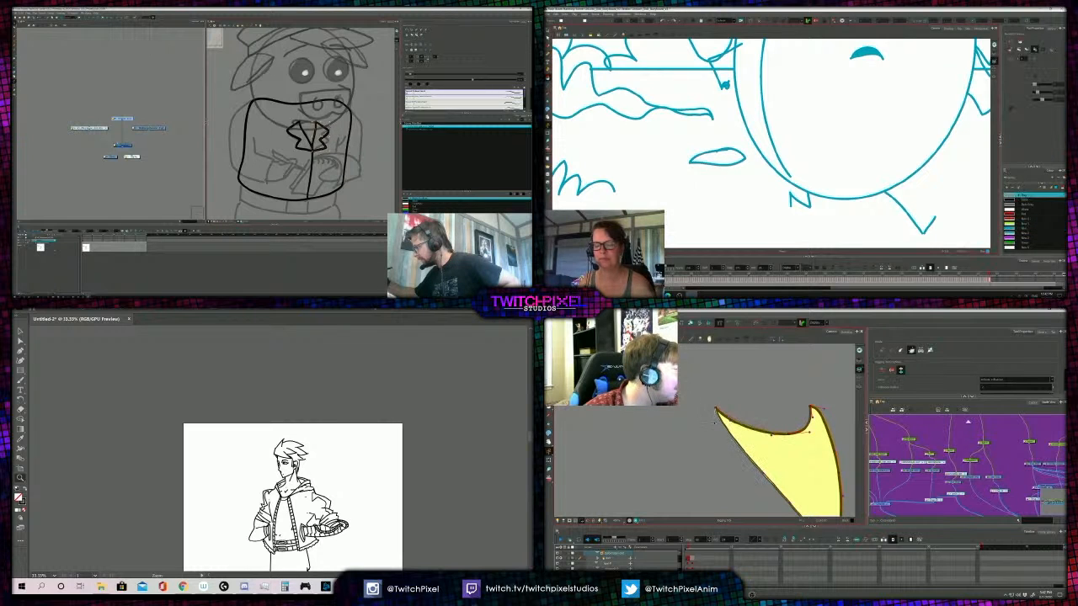
click(1024, 228)
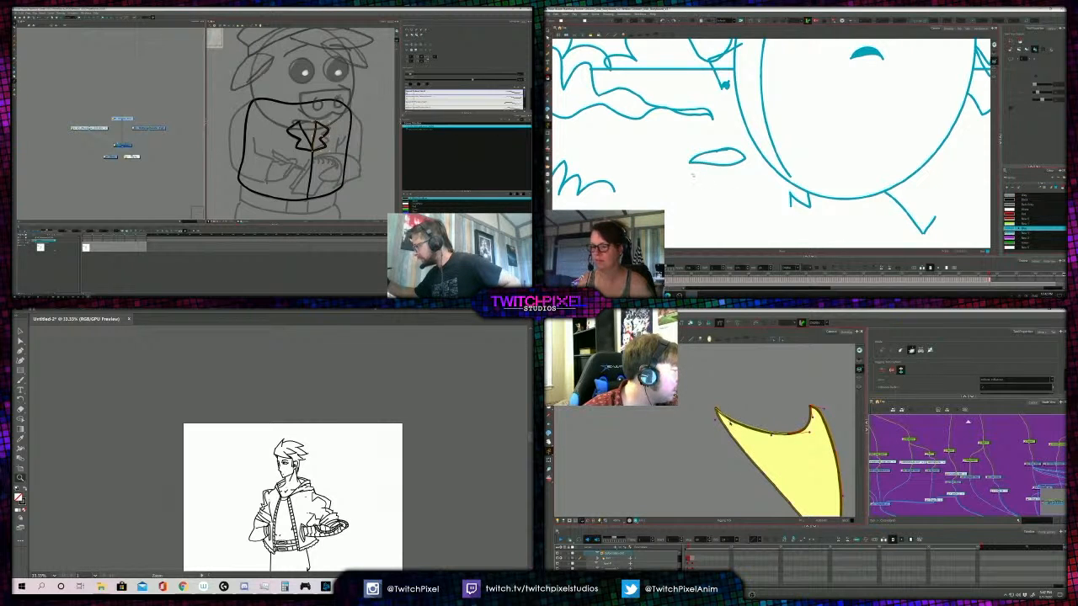
click(717, 158)
scroll(717, 168, down, 2)
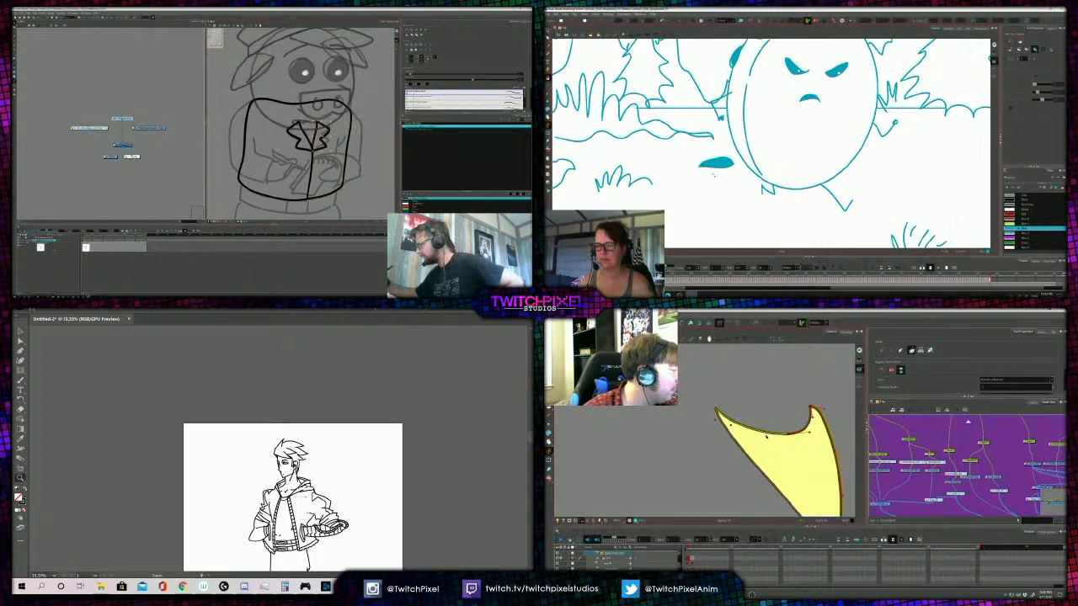
key(alt+slash)
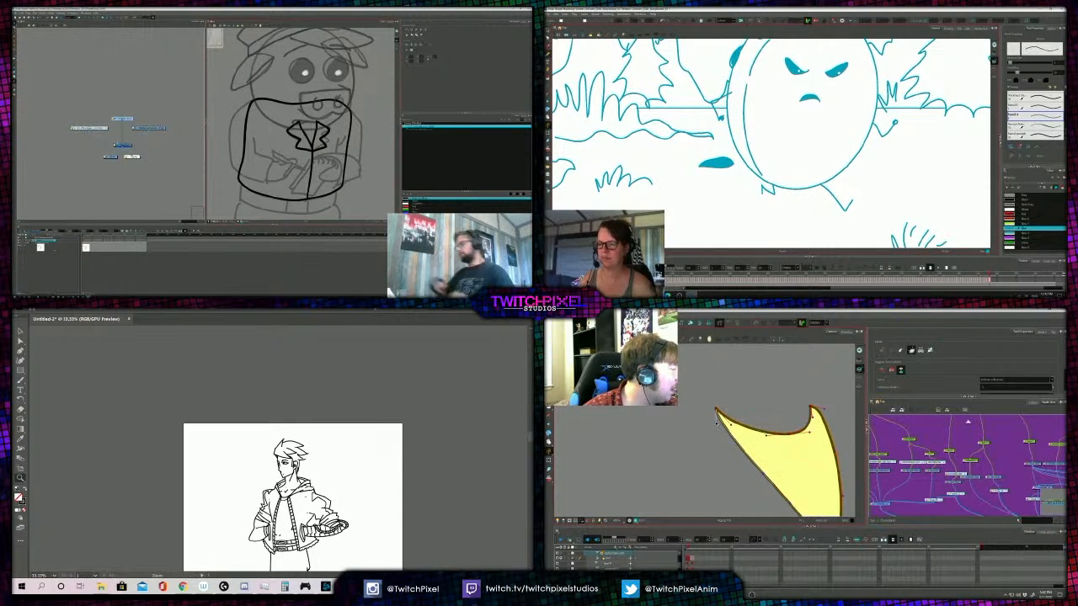
- Draw a small oval spot beside the egg and fill it with blue, and adjust the deformer along the shirt's left edge
drag(731, 426, 733, 392)
drag(732, 182, 730, 180)
drag(764, 438, 760, 434)
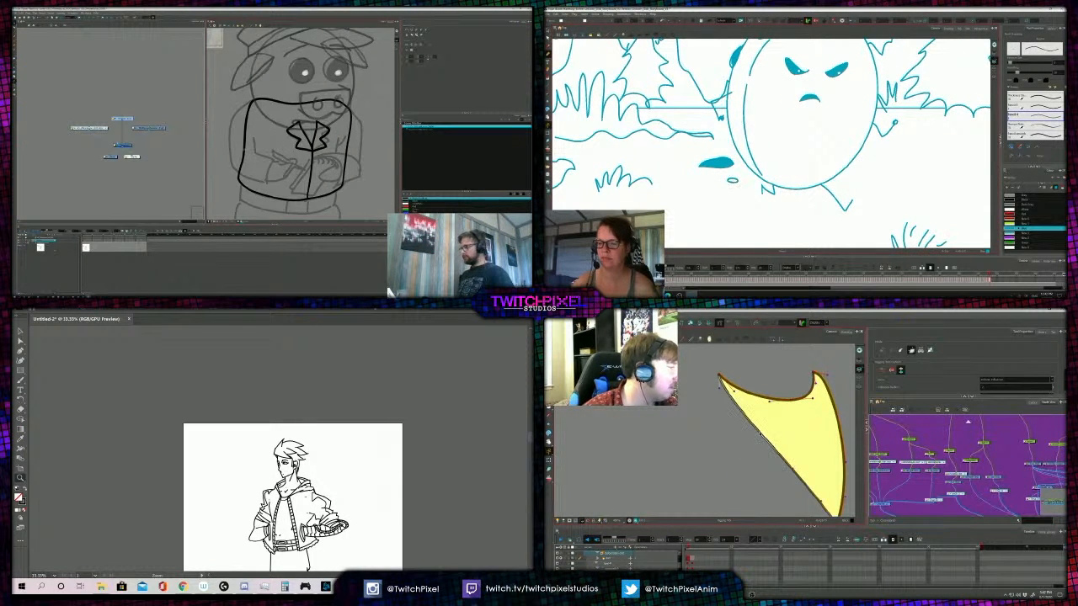
key(alt+i)
click(733, 181)
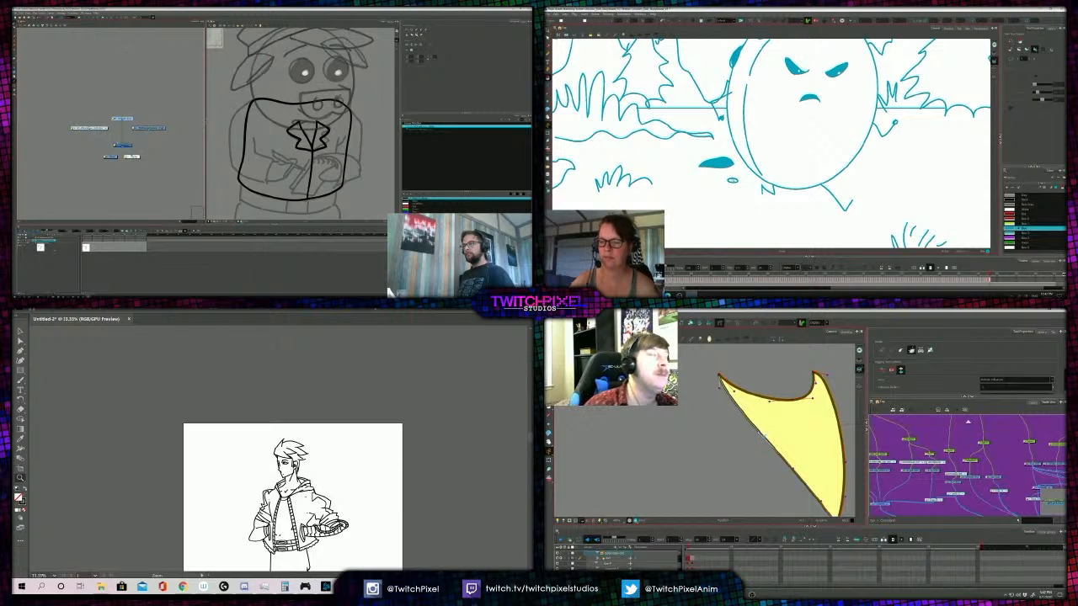
key(alt+slash)
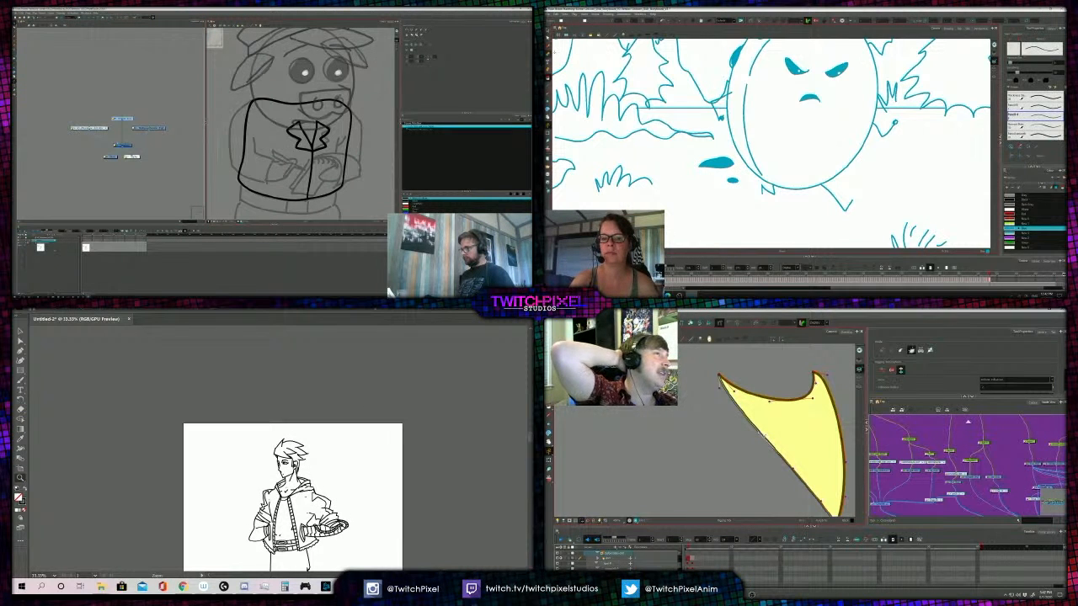
- Select all of the pig's jacket strokes, and draw a white highlight inside the leaf-shaped spot beside the egg
click(1044, 206)
key(ctrl+a)
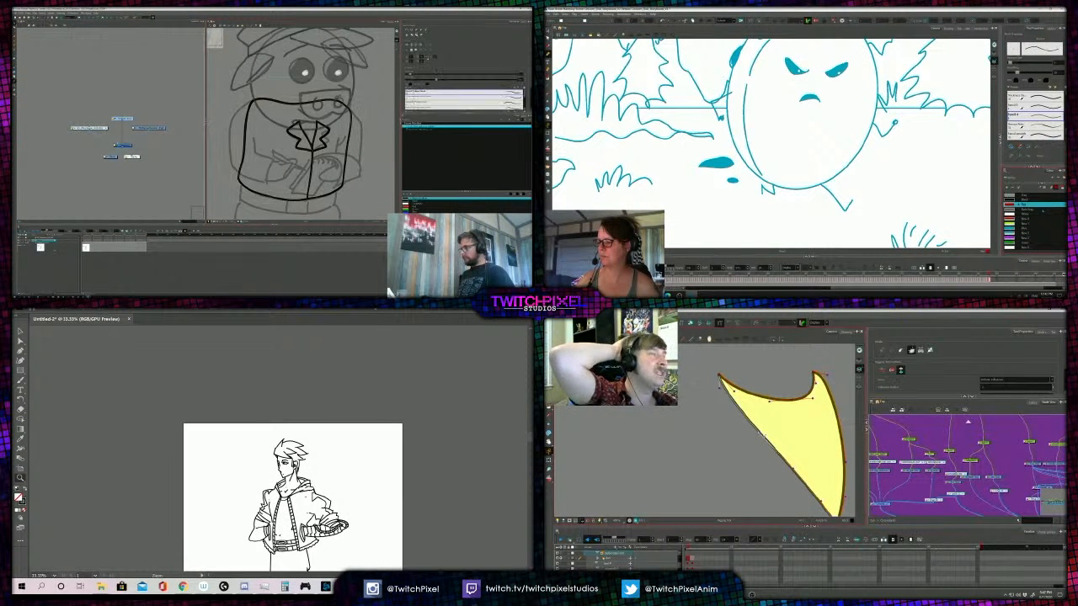
click(1042, 213)
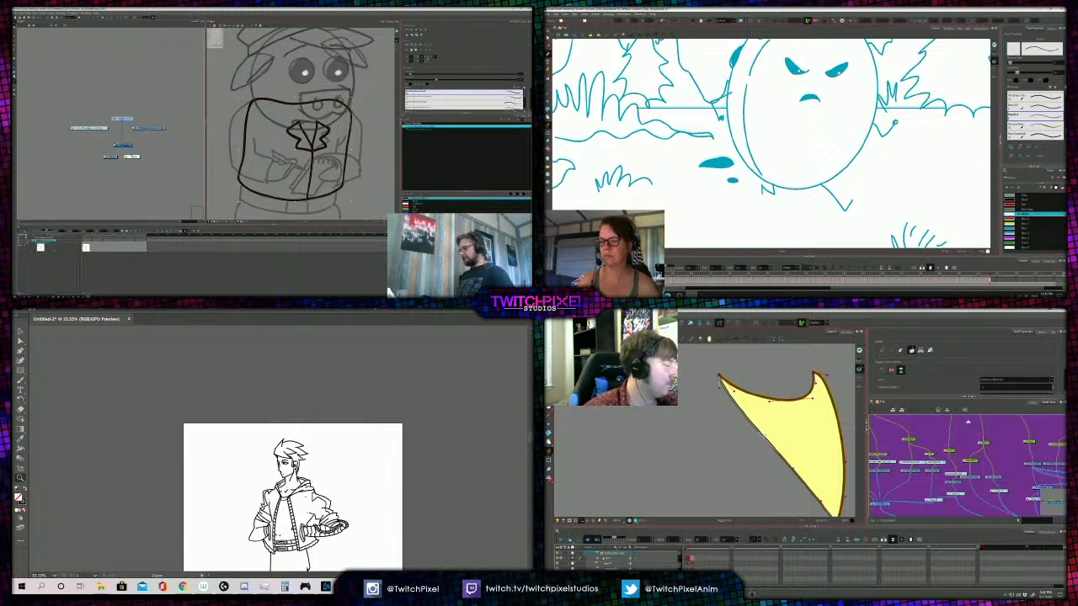
drag(710, 163, 723, 161)
drag(775, 457, 772, 437)
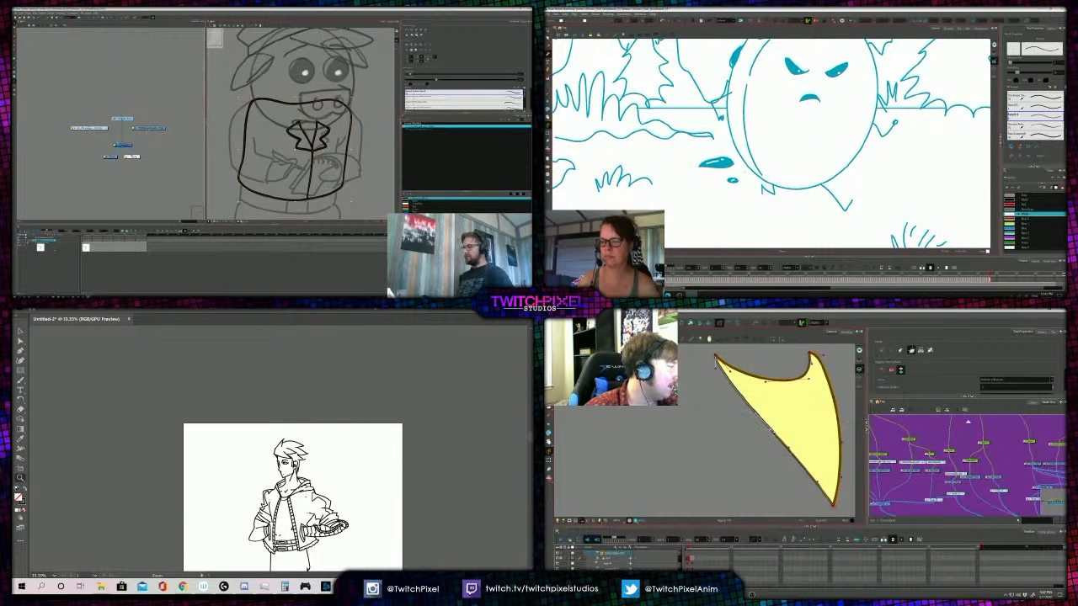
- Adjust the deformer handles along the shirt's lower edge and at its upper left tip, and undo the last change to the leaf spot beside the egg's stem
drag(771, 118, 767, 146)
drag(817, 483, 821, 487)
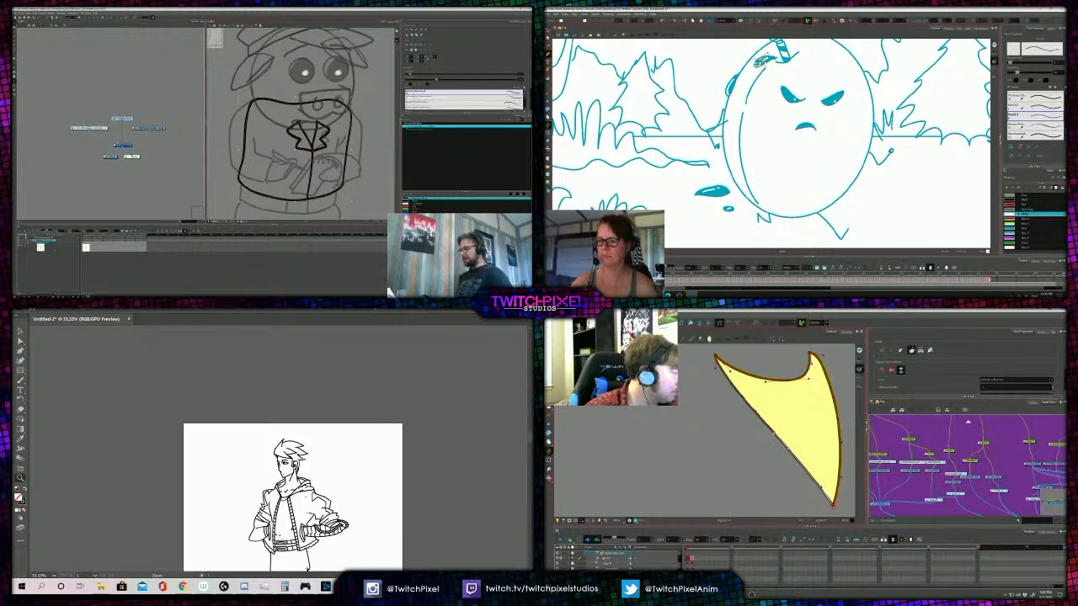
drag(716, 368, 716, 363)
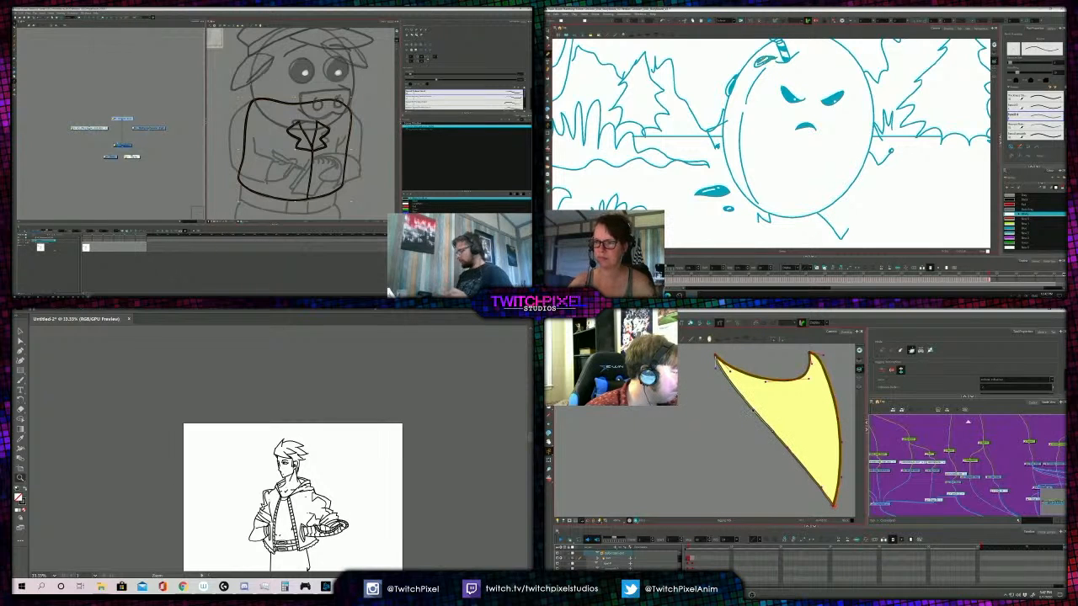
key(ctrl+z)
drag(785, 407, 774, 436)
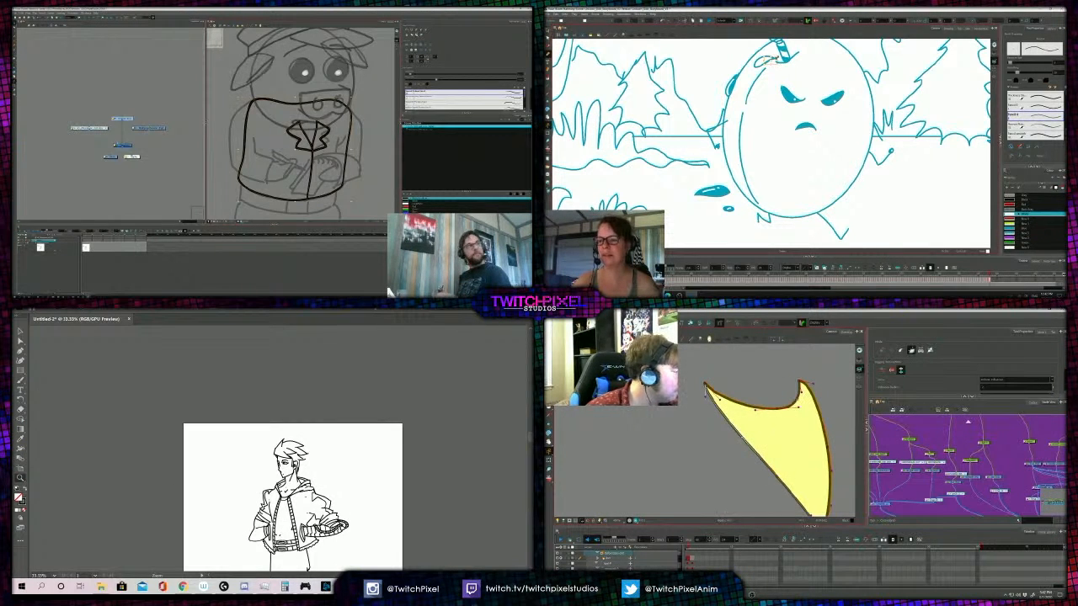
- Fill the leaf-shaped spot beside the egg's stem with blue, and return to drawing in white
key(alt+i)
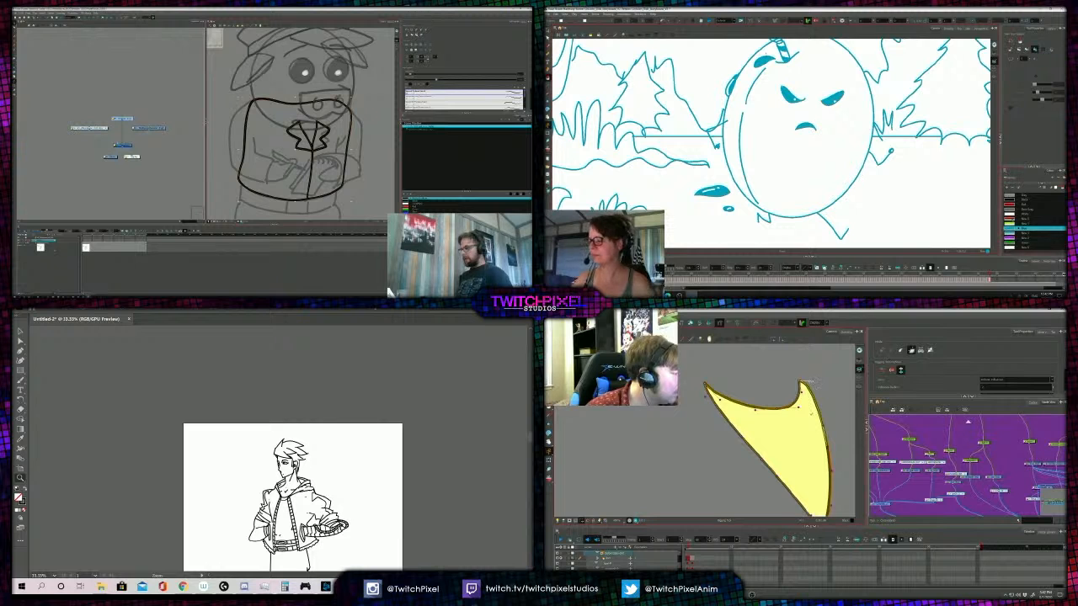
click(1026, 214)
key(shift+t)
key(alt+slash)
- Leave the shirt's deformer editing, bring back the bird's full suit, and select the name badge on the jacket
click(937, 436)
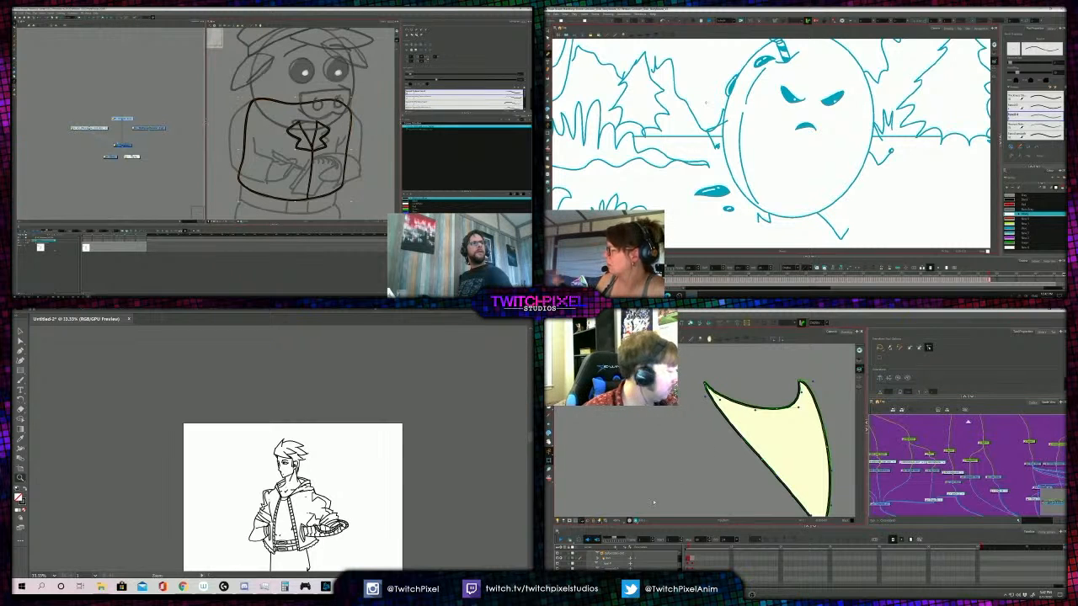
click(784, 413)
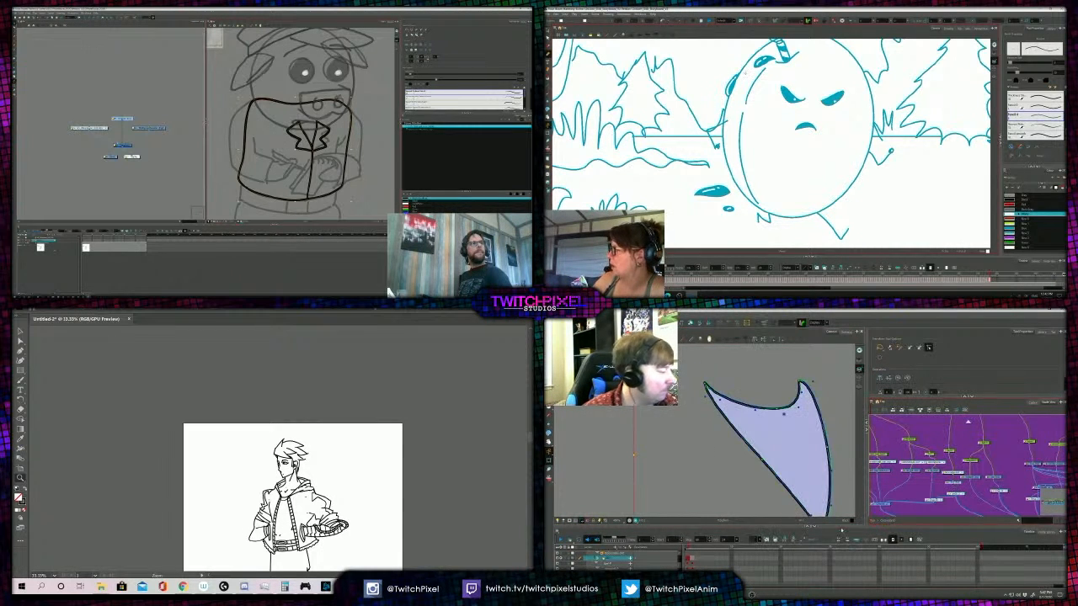
click(562, 553)
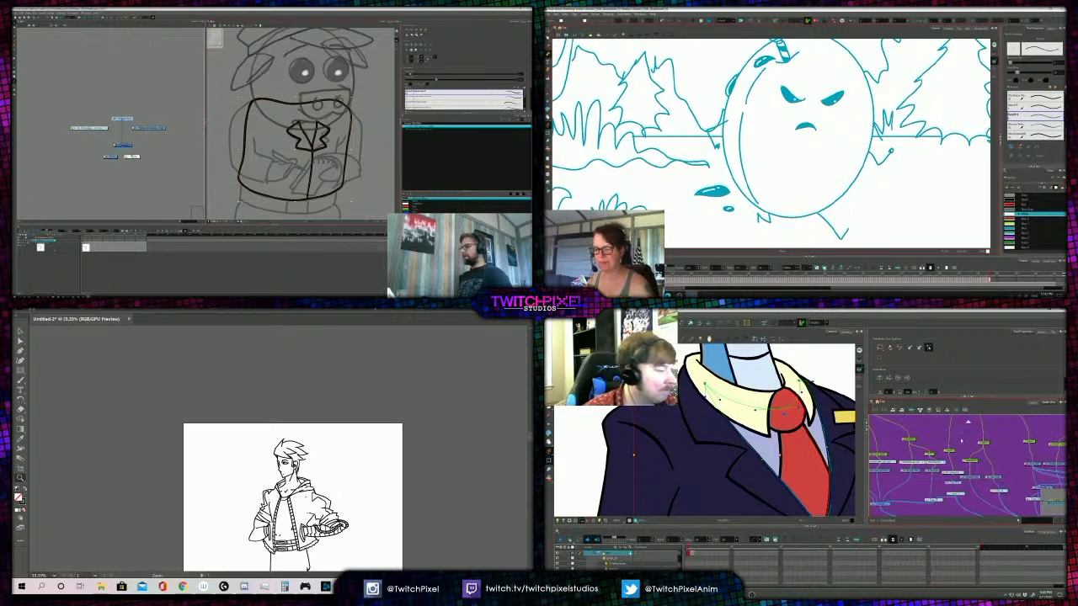
click(977, 479)
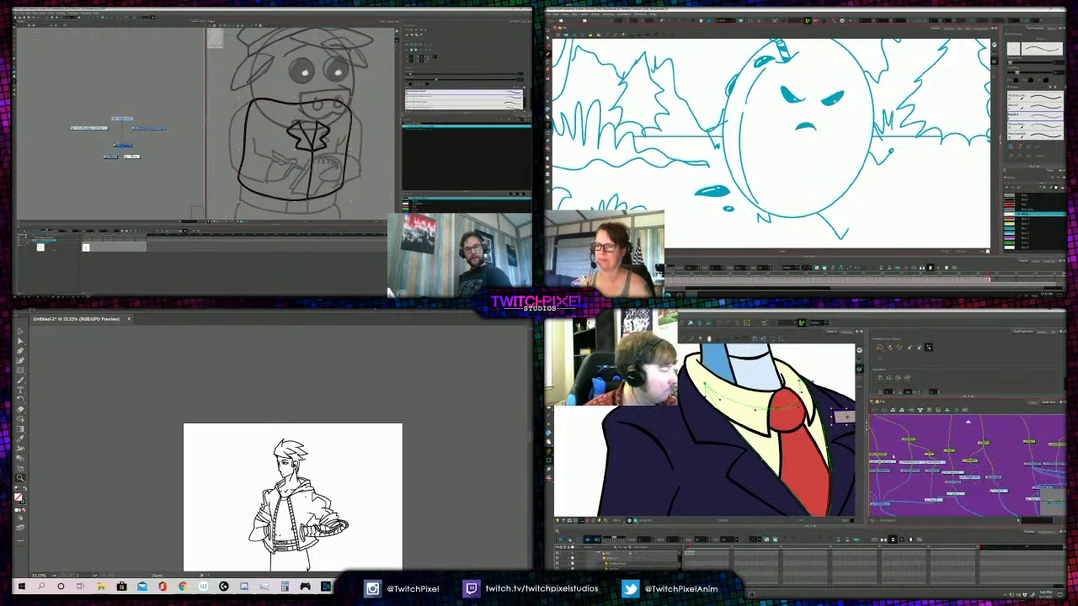
- Show the badge's deformer and adjust the handles at its upper corners along the badge outline
scroll(774, 367, up, 3)
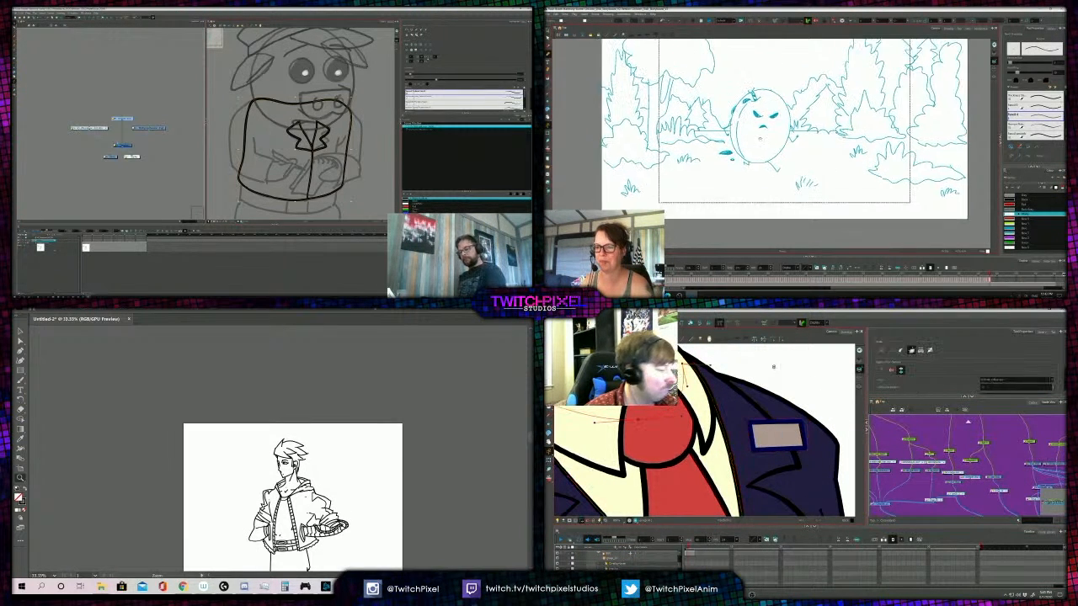
drag(759, 139, 757, 155)
click(752, 424)
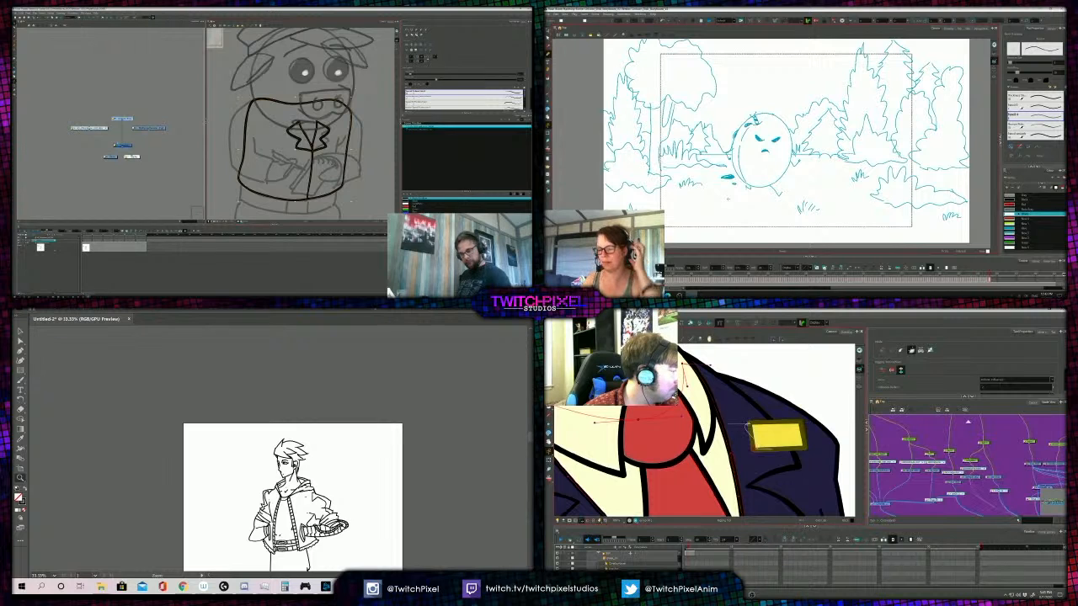
drag(801, 423, 819, 422)
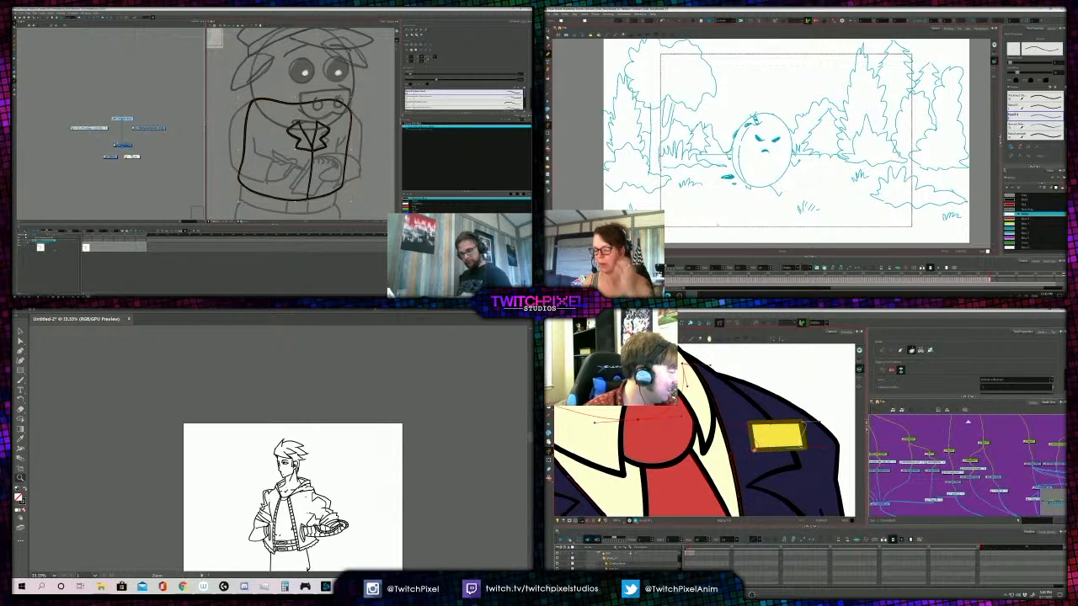
scroll(746, 453, up, 2)
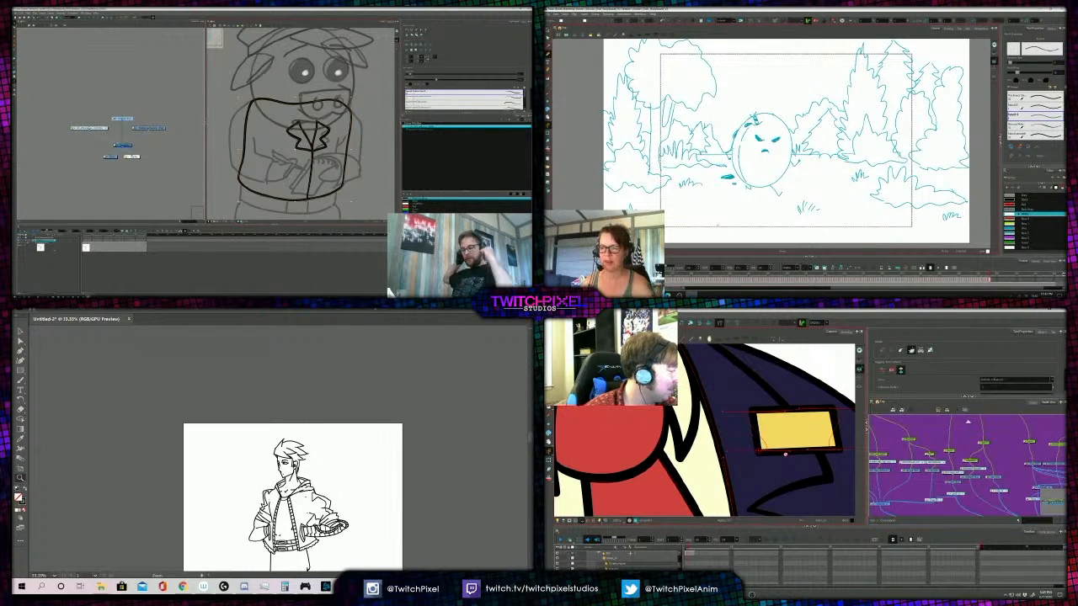
click(788, 454)
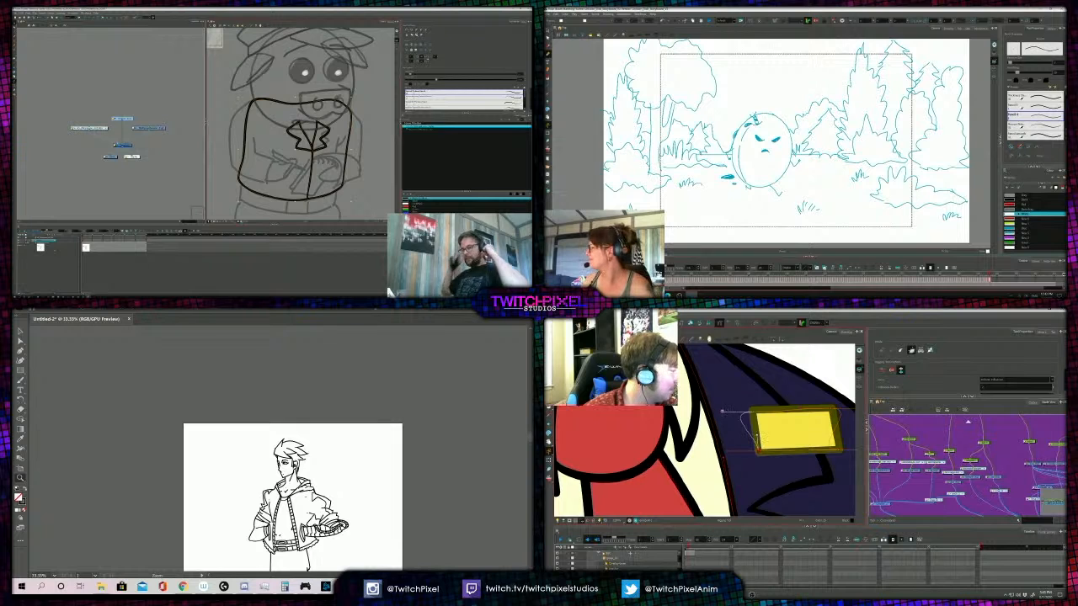
drag(723, 411, 784, 420)
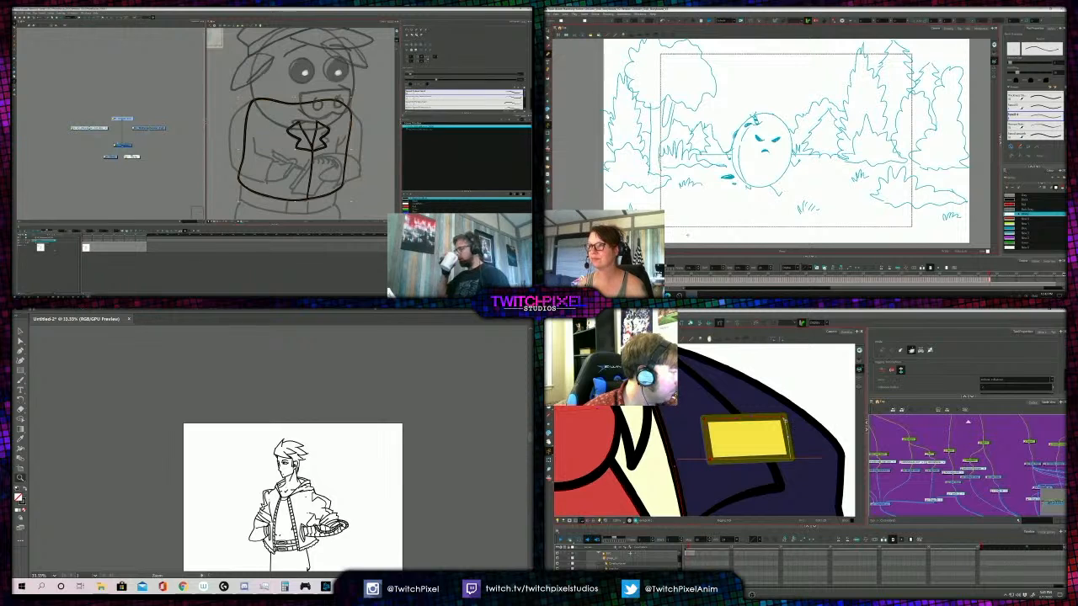
- Shorten the deformer handles along the badge's bottom edge so they lie on its outline
click(784, 420)
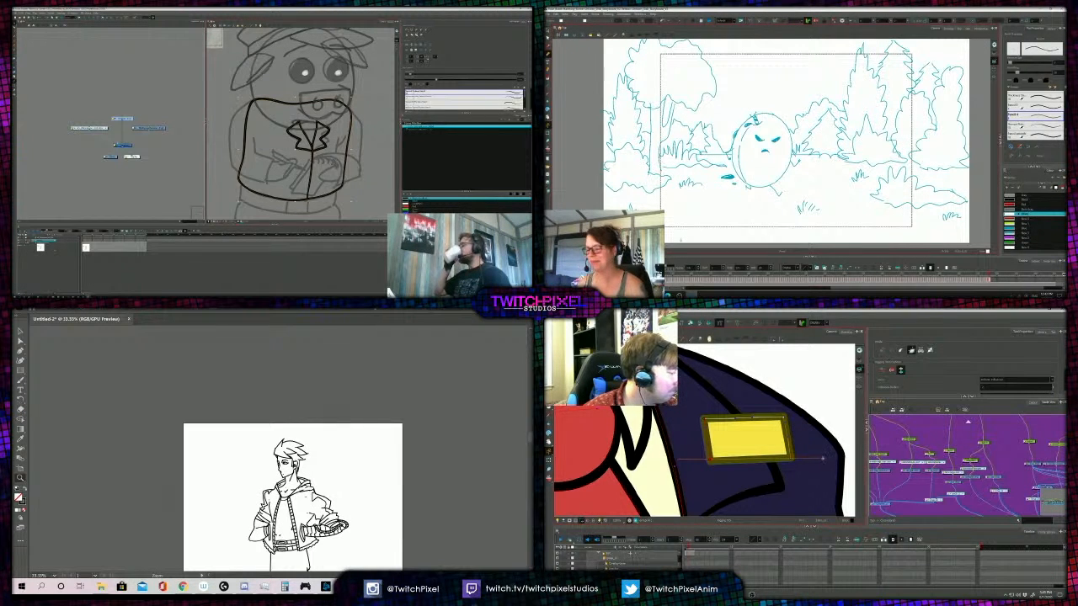
drag(823, 459, 774, 459)
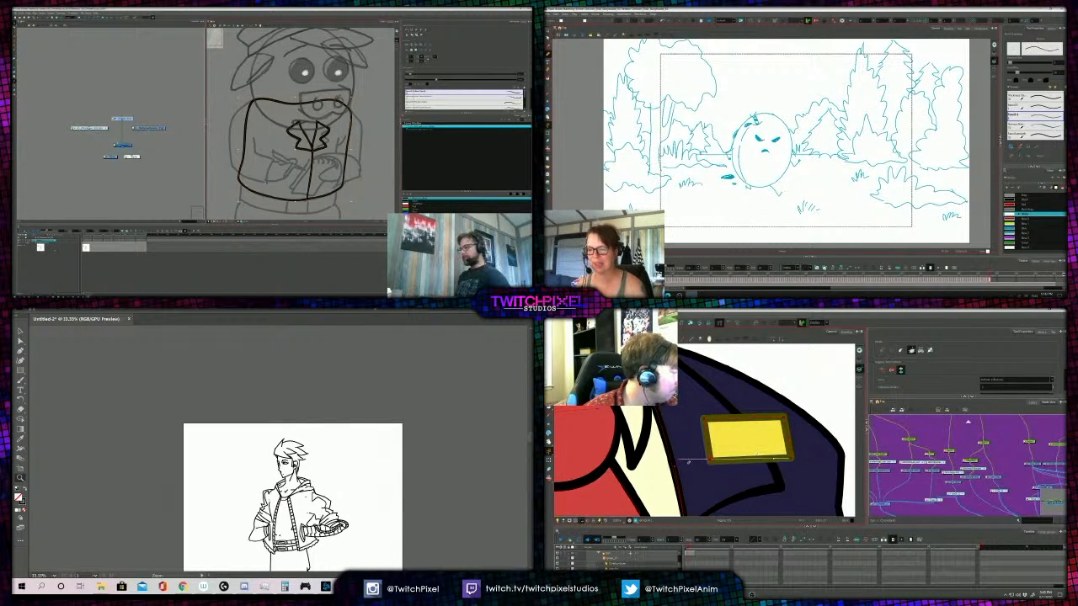
drag(681, 461, 754, 447)
key(1)
key(1)
- Select the jacket lapel's drawing in the bird's node network
drag(960, 472, 922, 479)
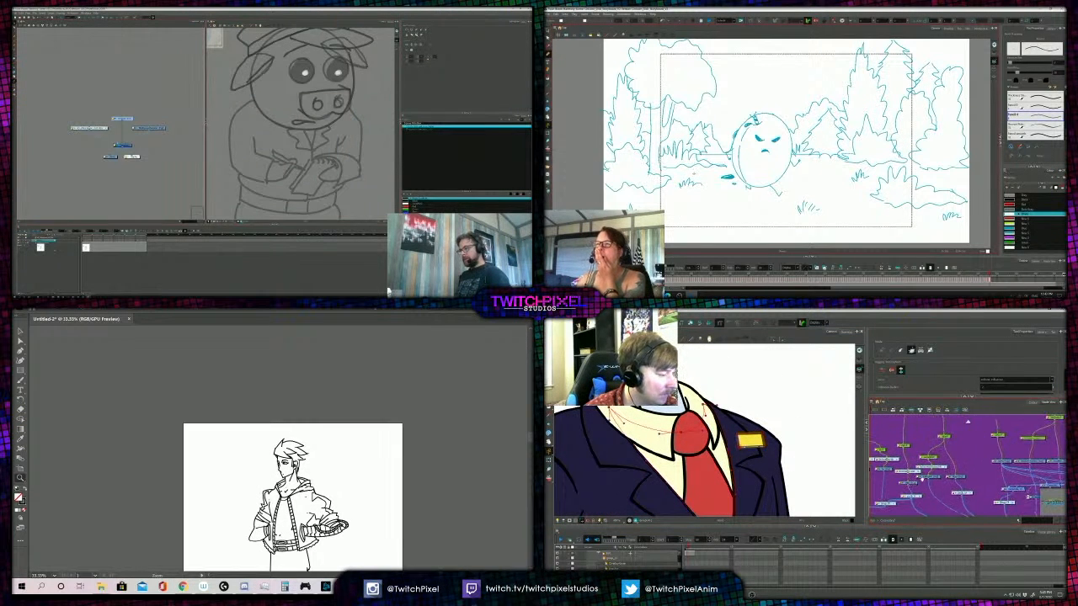
click(955, 478)
drag(695, 459, 749, 430)
key(1)
key(1)
- Create a new drawing layer in the pig's node network, and isolate the bird's blue lapel for deformer editing
right_click(167, 147)
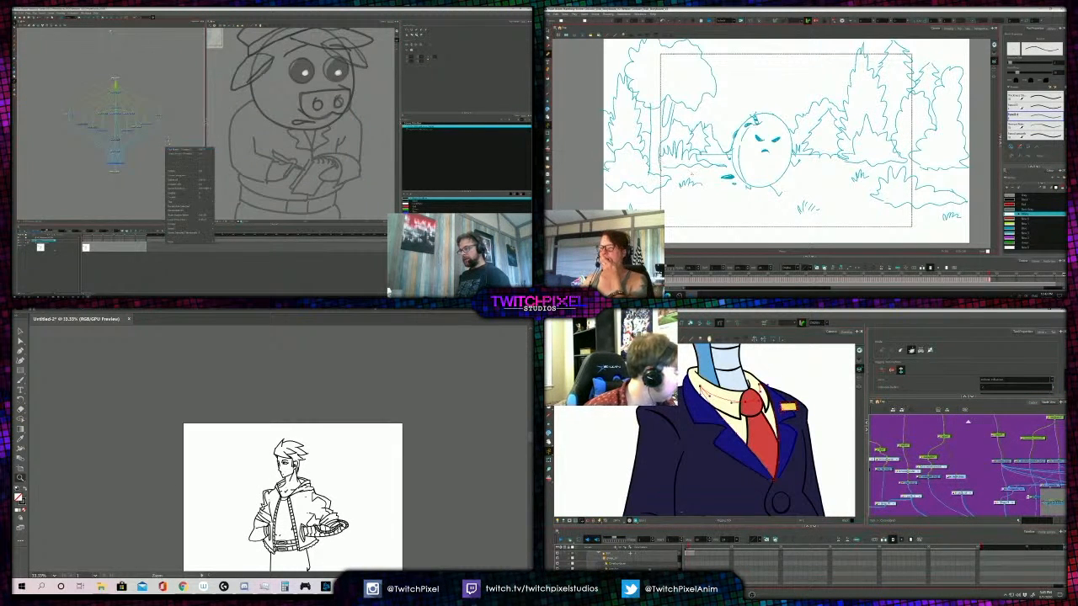
click(167, 139)
key(ctrl+r)
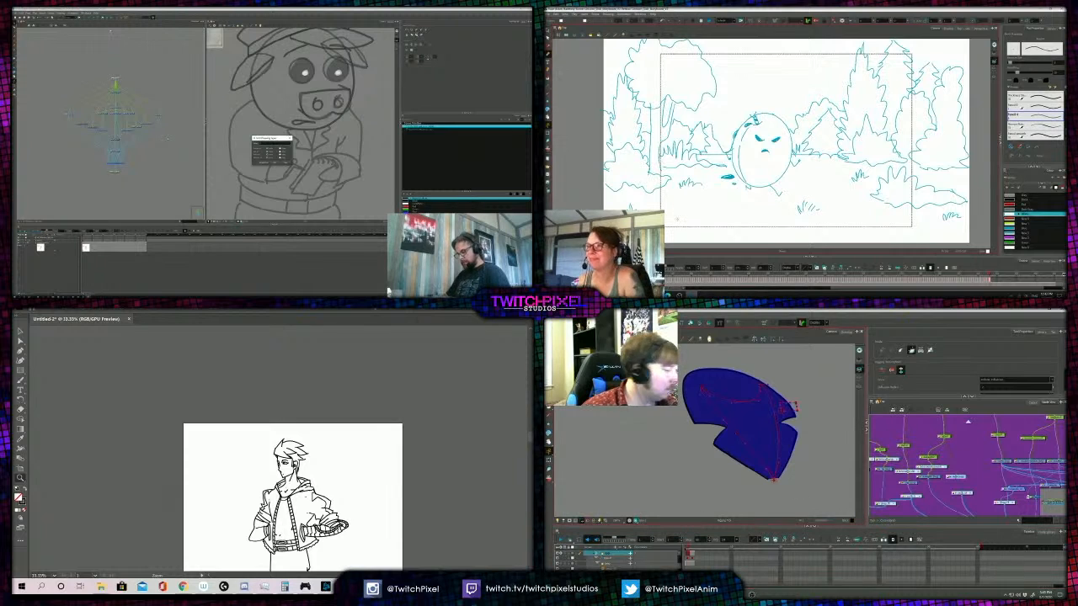
click(955, 477)
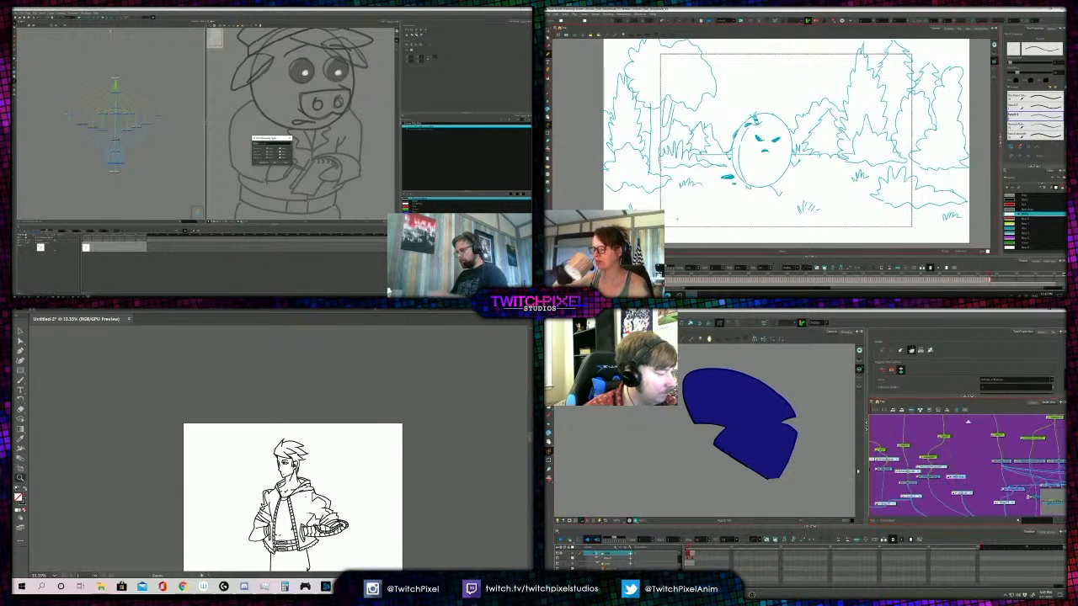
key(Return)
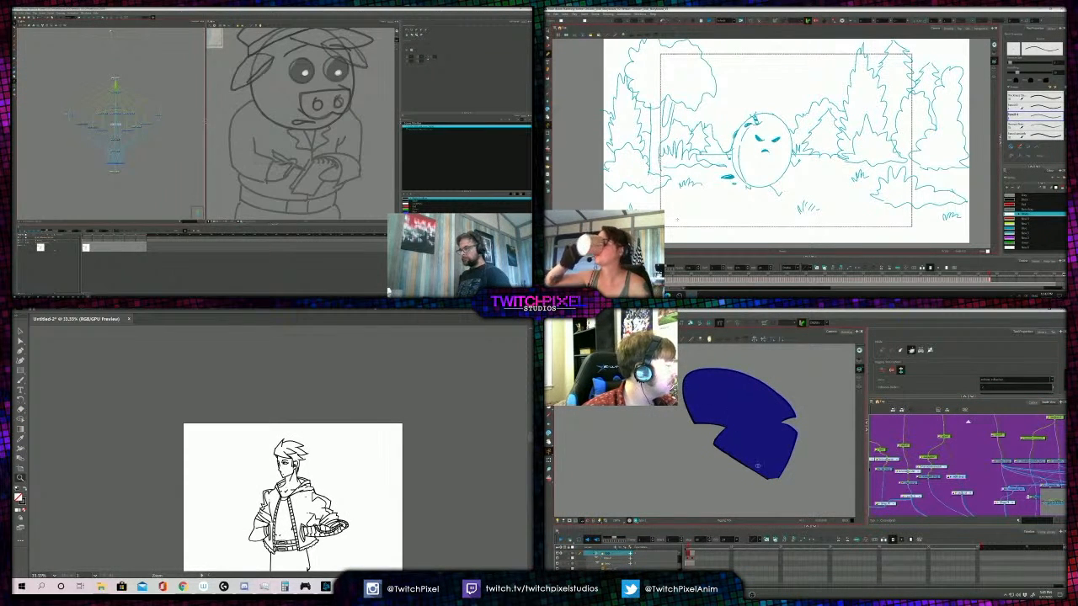
- Adjust the lapel's deformer handles along its upper curve and inside the notch
scroll(757, 469, up, 2)
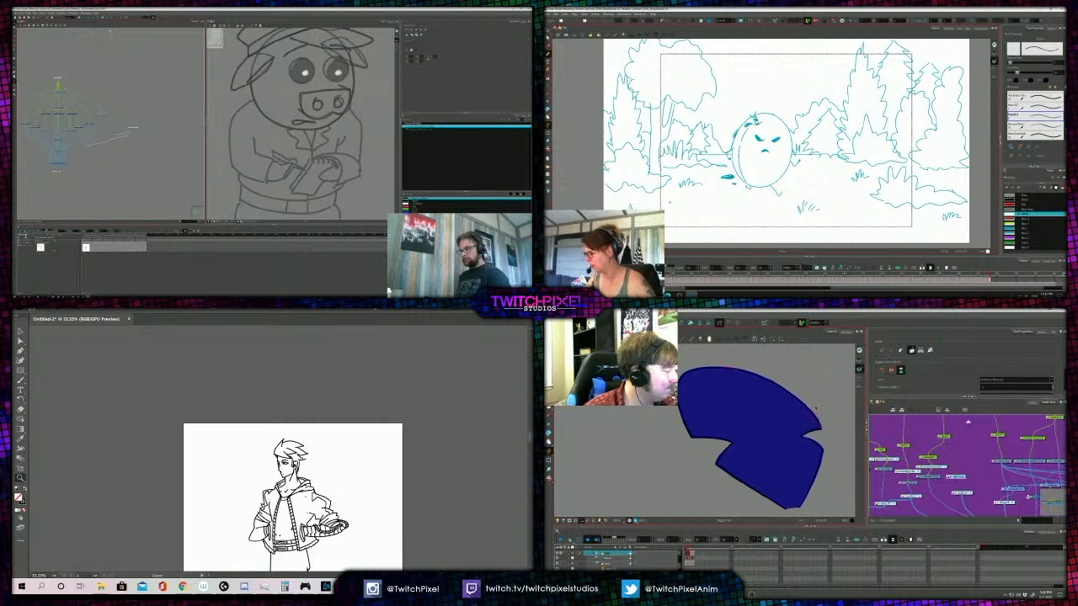
click(804, 386)
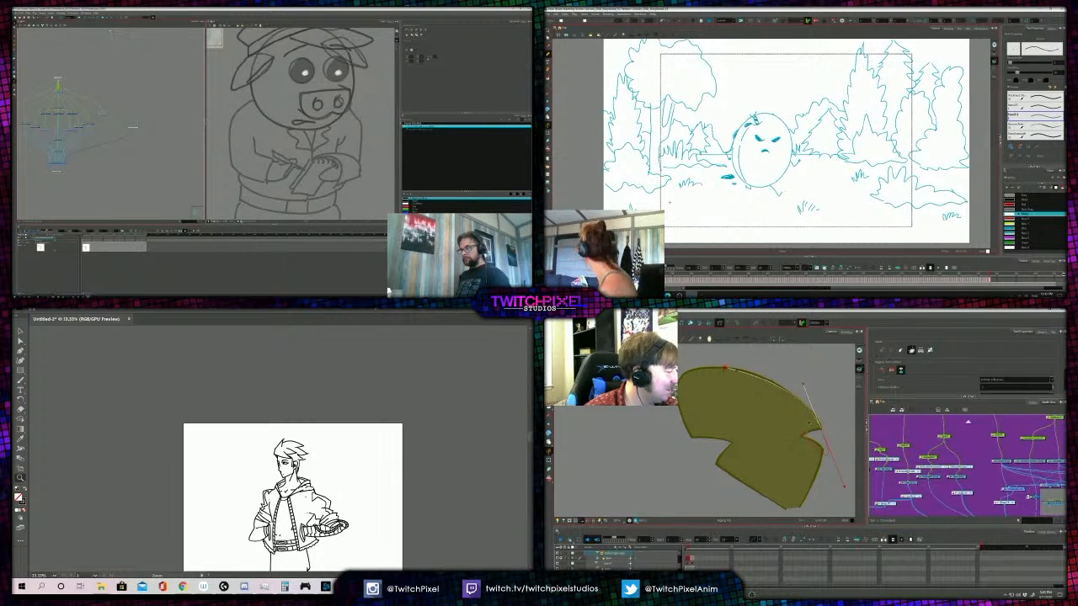
drag(801, 435, 790, 460)
- Paste the jacket strokes into the pig's new drawing layer and deselect them
click(58, 87)
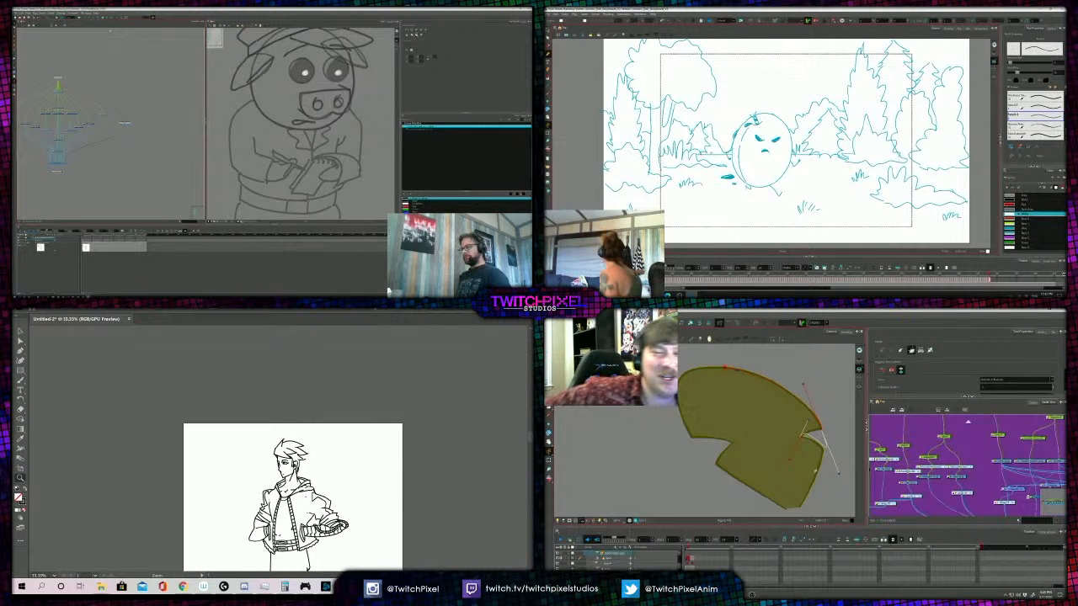
key(ctrl+v)
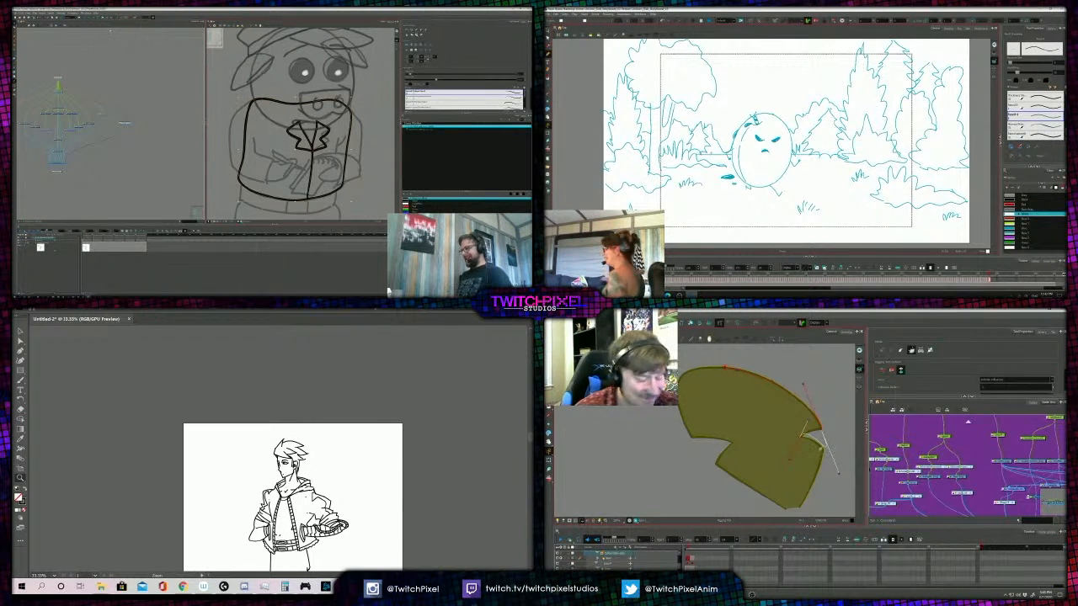
key(Escape)
- Adjust the deformer below the lapel's notch and at its bottom tip, and delete the lapel strokes from the pig's pasted jacket body
drag(822, 451, 830, 469)
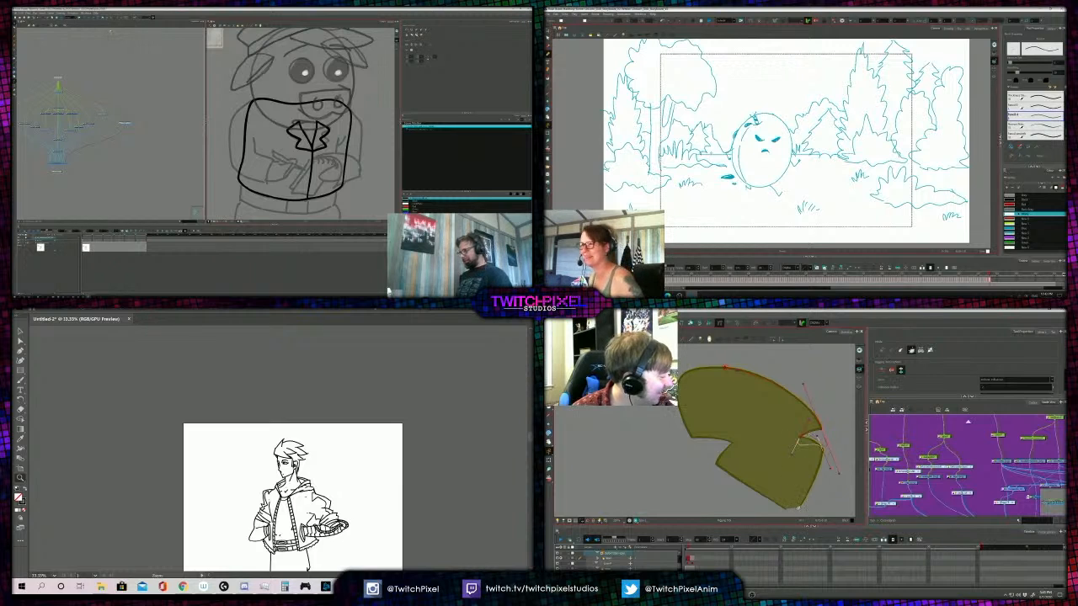
drag(799, 508, 787, 508)
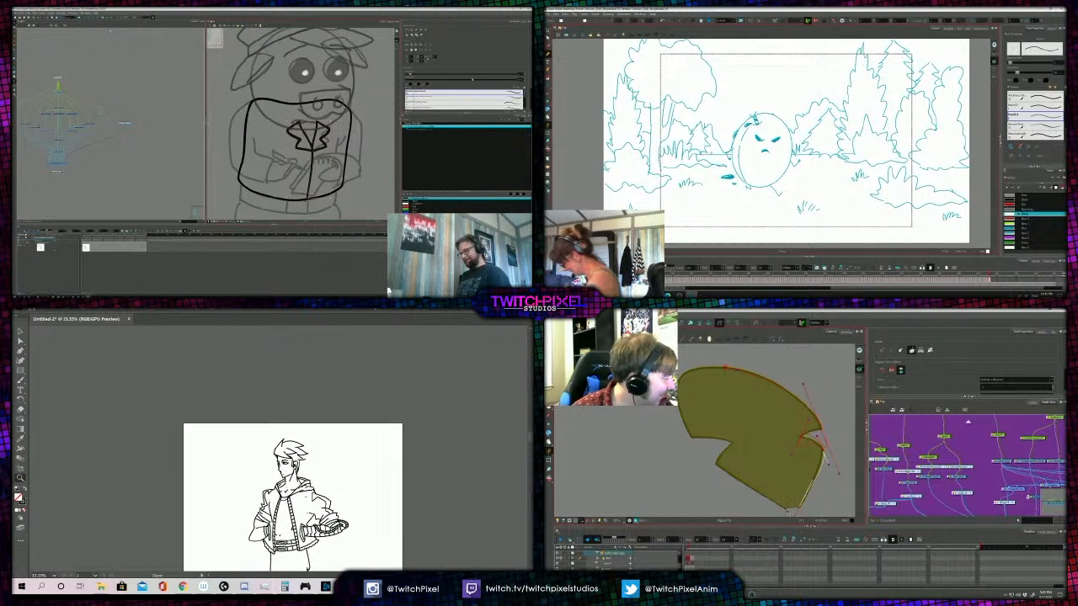
key(Delete)
click(718, 464)
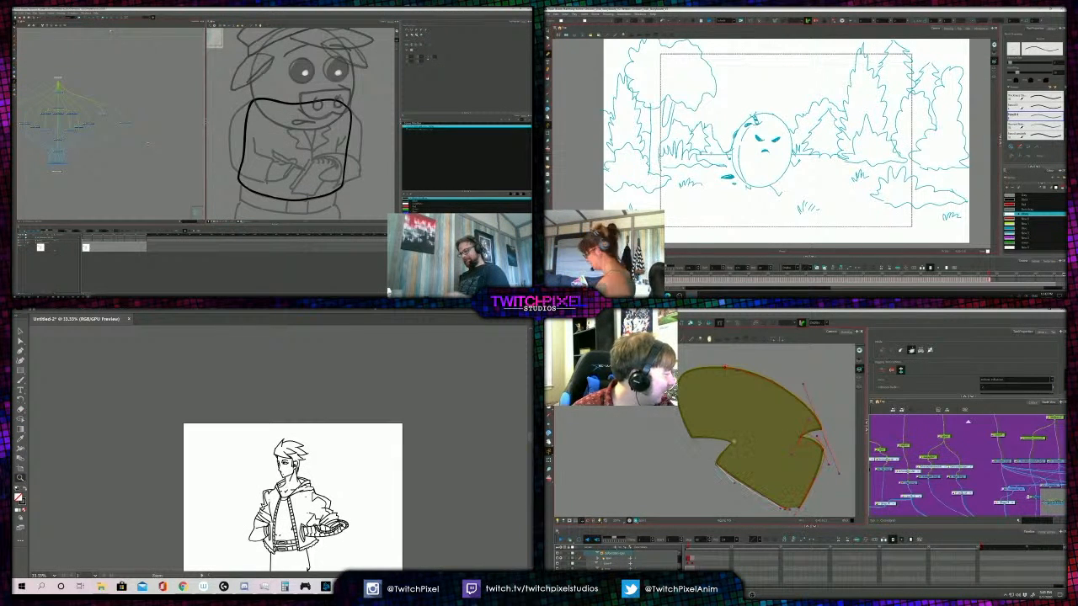
- Create another drawing layer for the pig's jacket parts, and fit the deformer handles to the lapel's rounded end and inner corner
key(ctrl+r)
drag(692, 438, 672, 438)
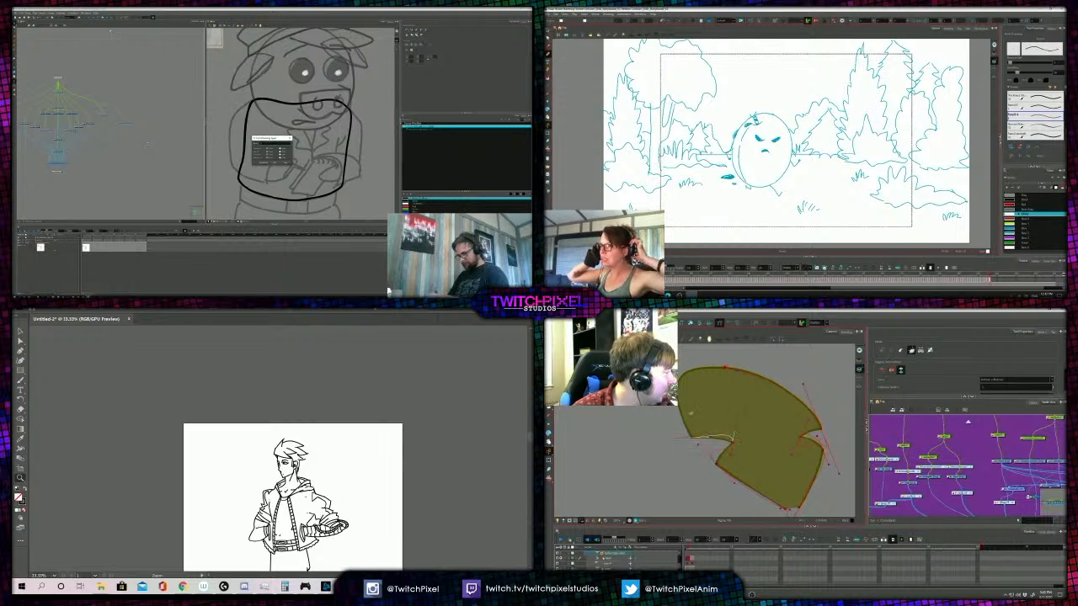
drag(723, 367, 679, 366)
drag(658, 435, 700, 452)
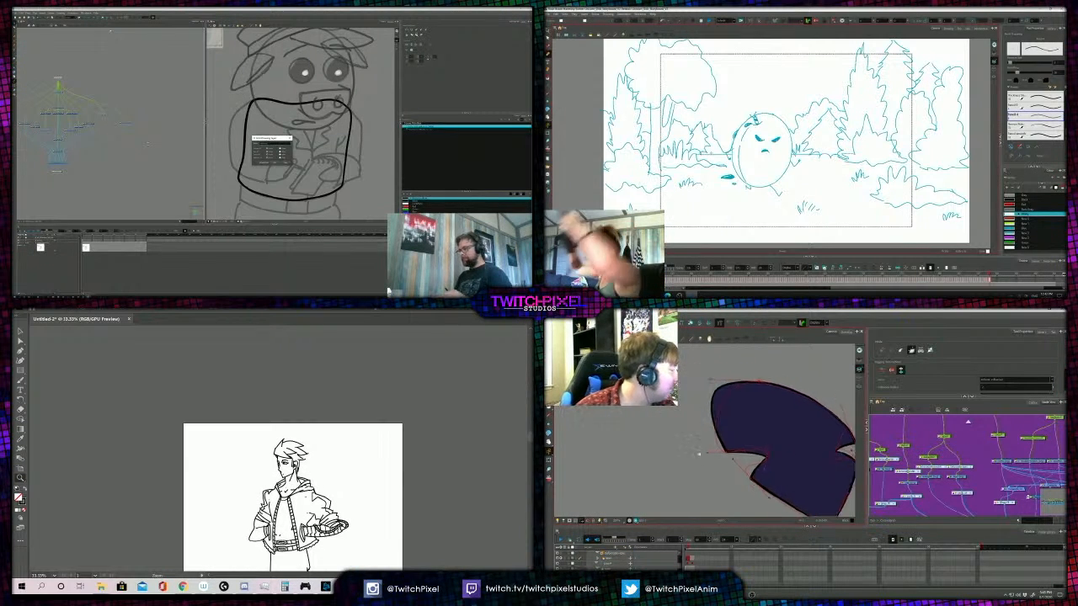
key(2)
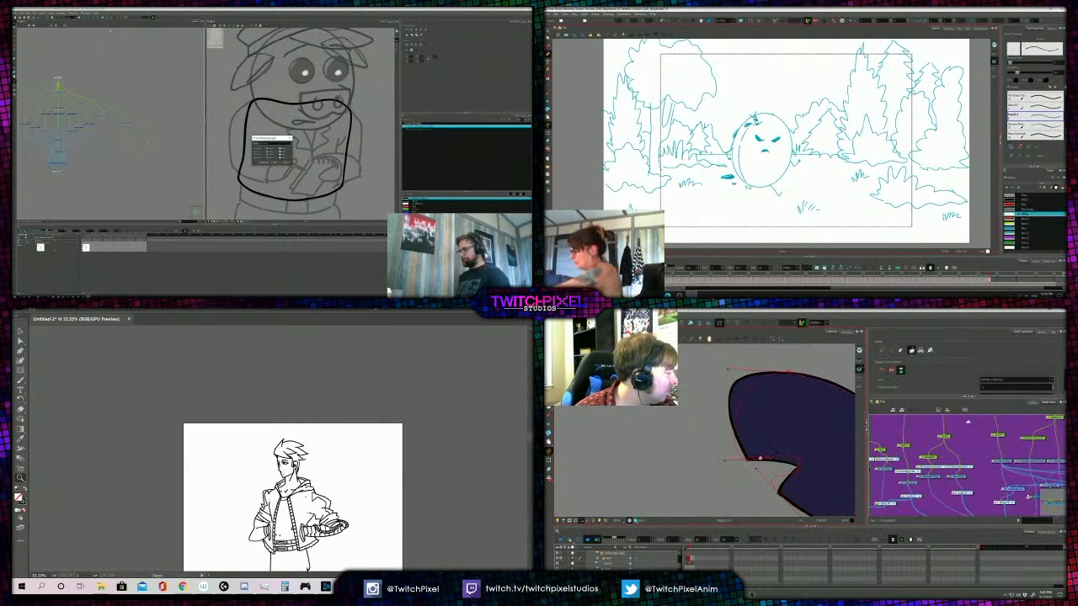
click(798, 466)
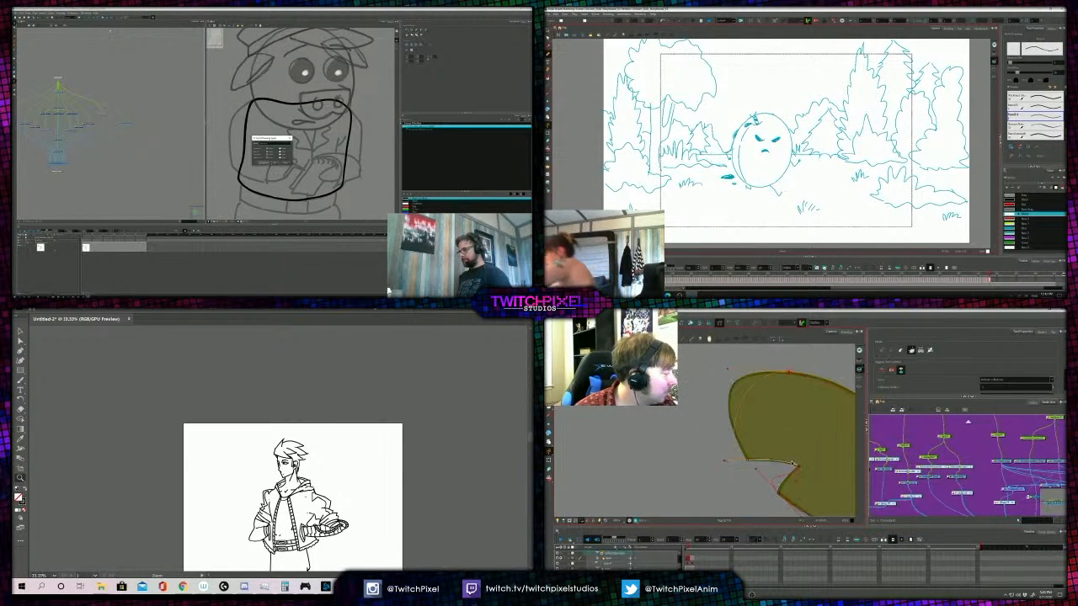
key(Return)
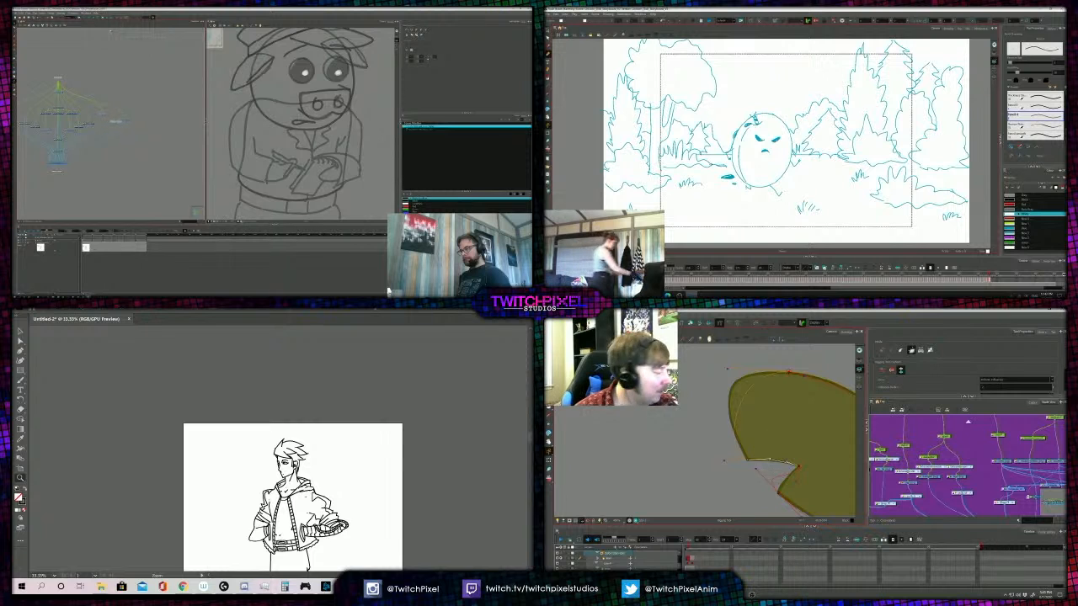
drag(762, 472, 776, 484)
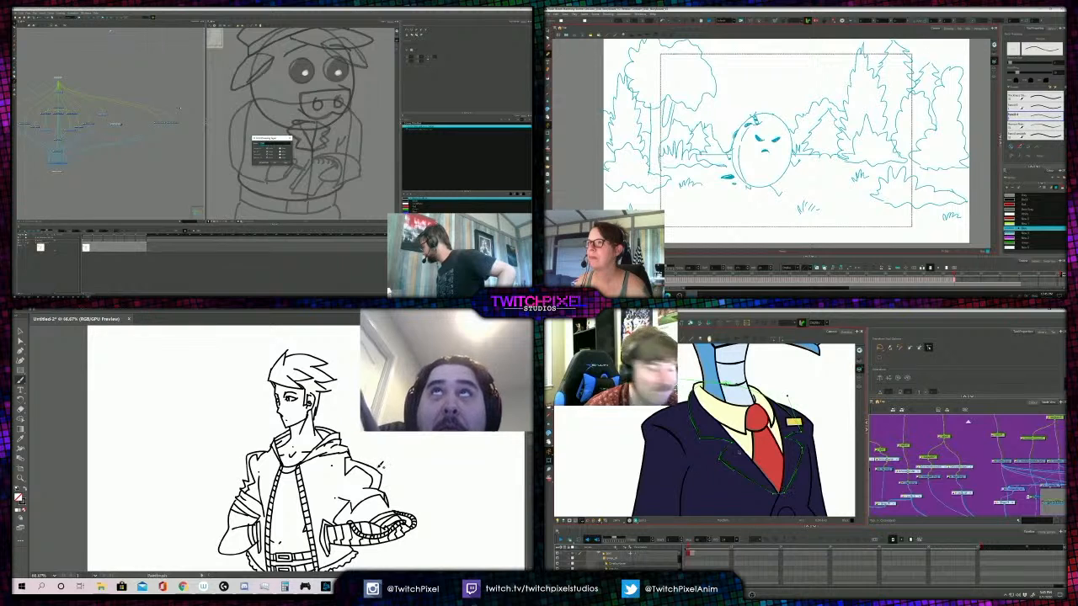
- Select another drawing node in the bird's node network
drag(919, 485, 928, 463)
scroll(929, 461, up, 2)
click(929, 461)
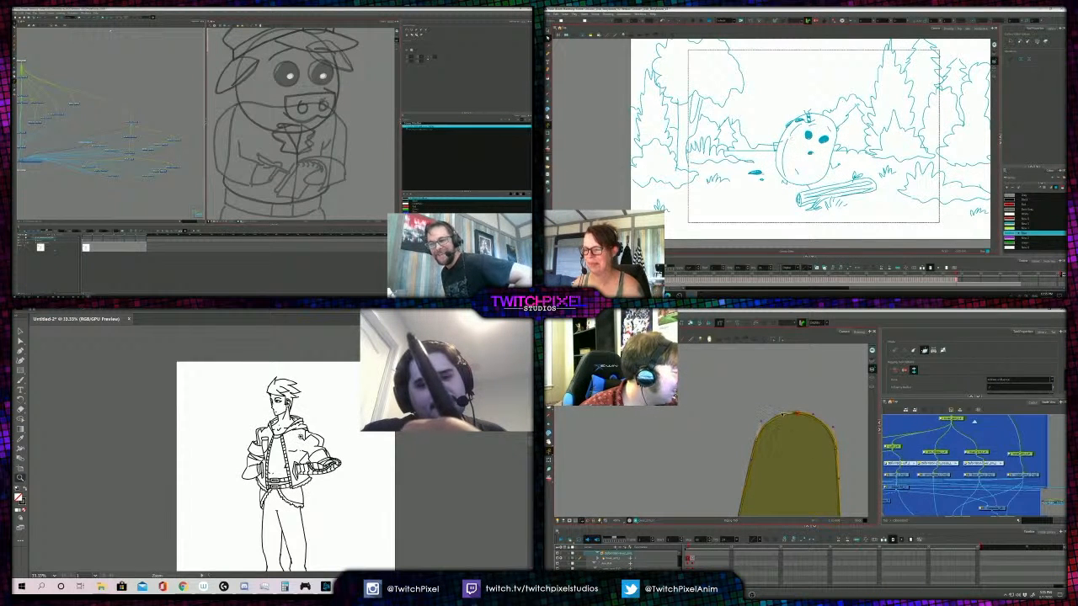
- Adjust the deformer handles along the left edge and lower left corner of the bird's round-topped piece
drag(762, 480, 785, 440)
scroll(758, 459, down, 1)
drag(767, 492, 768, 483)
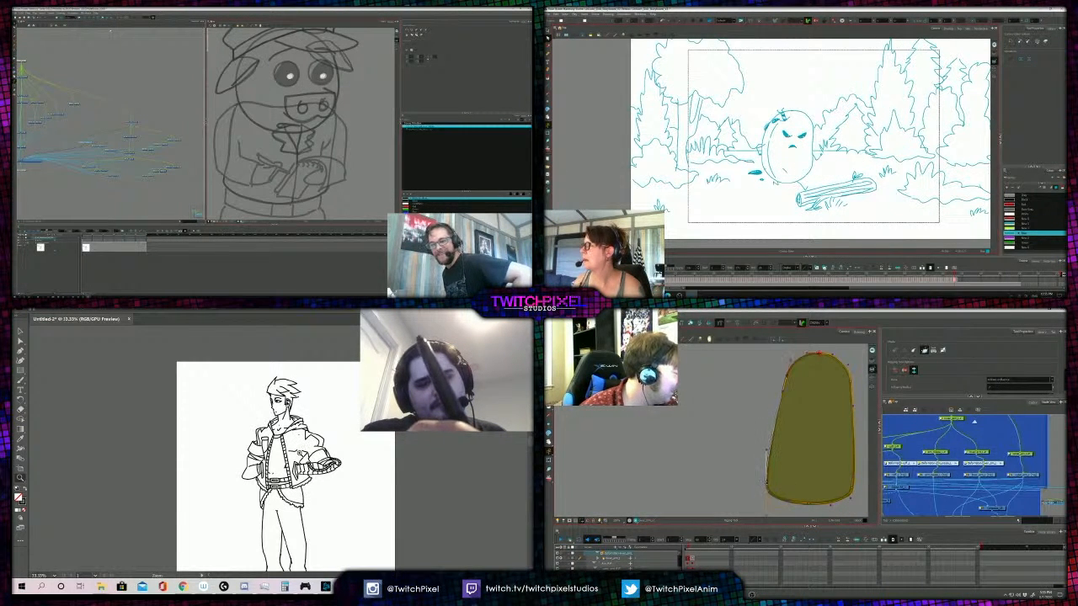
- Adjust the deformer handles along the bottom edge and lower left corner of the bird's round-topped piece
alt+click(288, 462)
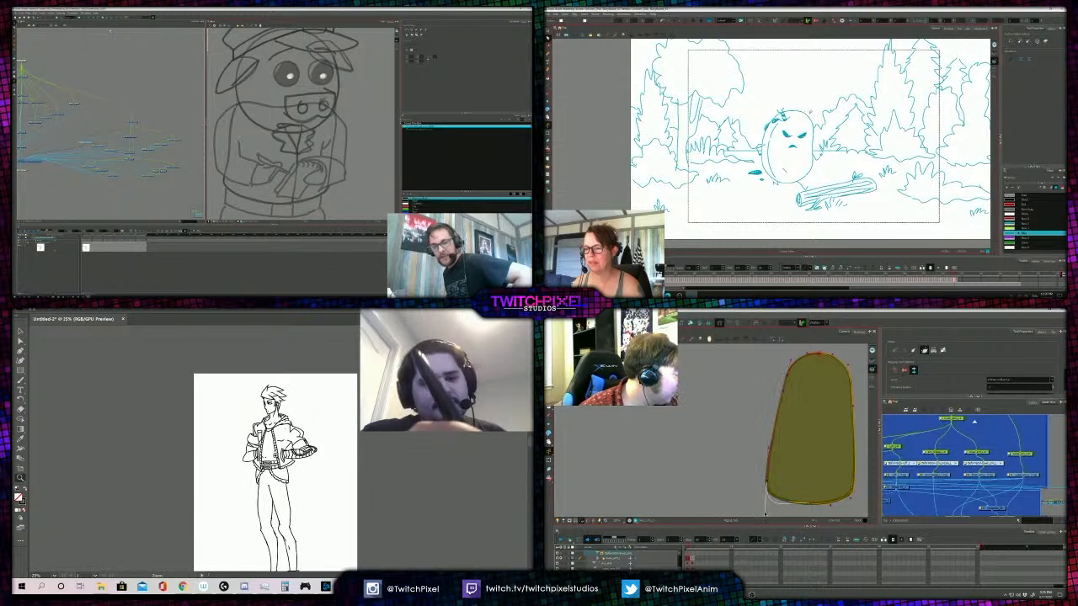
alt+click(288, 478)
click(274, 428)
drag(789, 496, 779, 489)
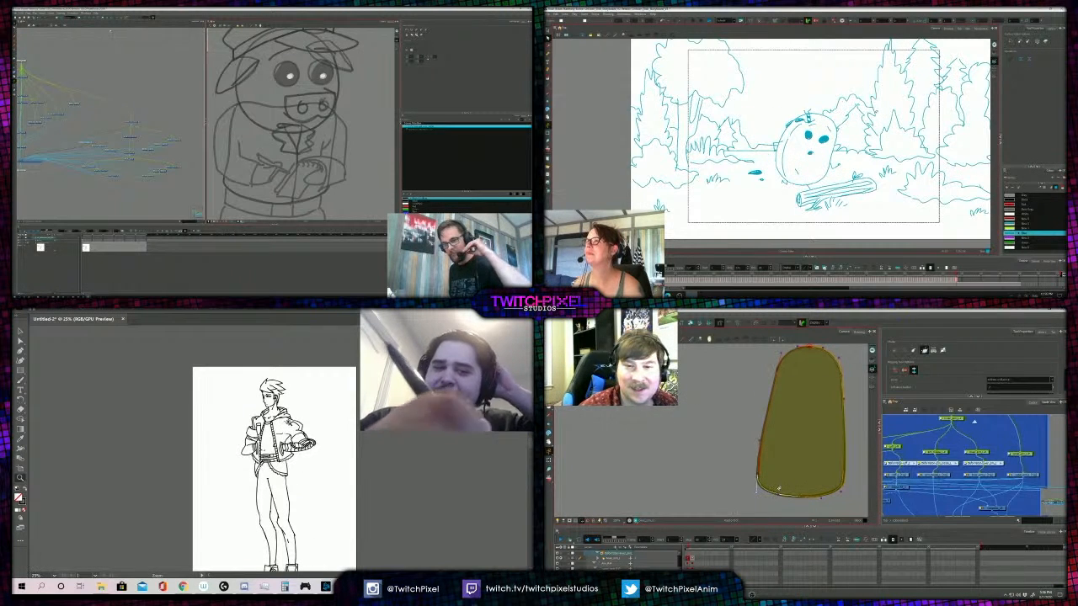
scroll(290, 403, down, 2)
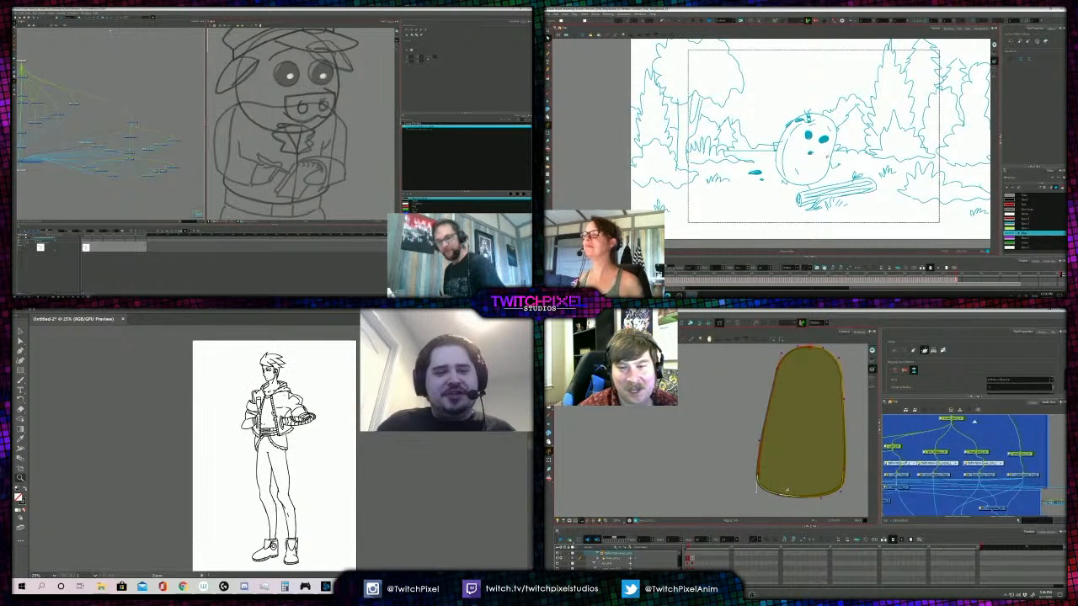
drag(782, 488, 780, 479)
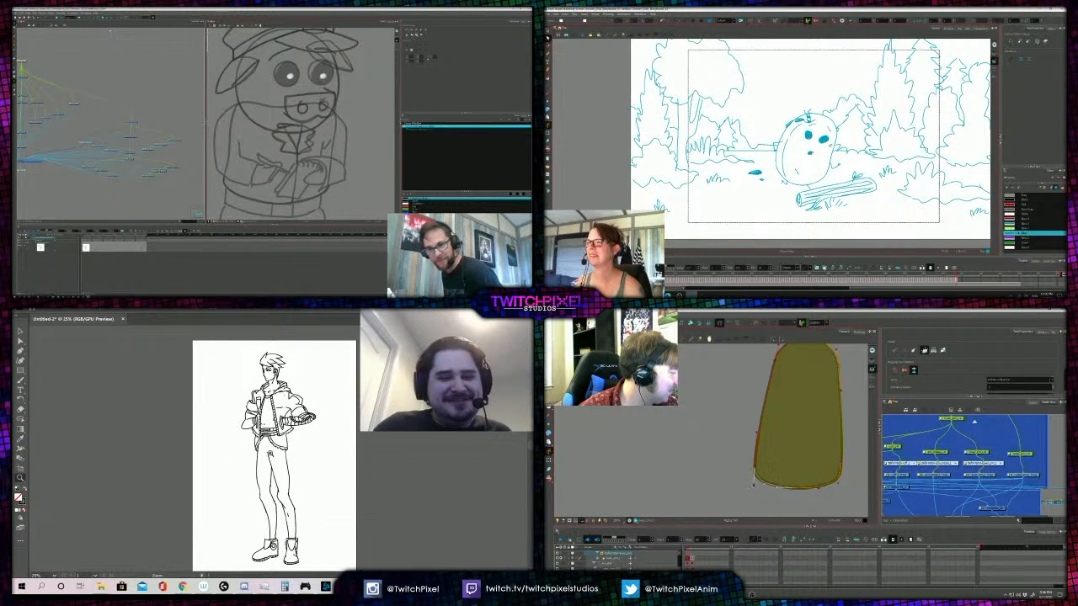
- Examine the line-drawn standing figure's legs and boots both close up and as part of the whole figure
click(271, 454)
click(274, 455)
scroll(294, 469, down, 5)
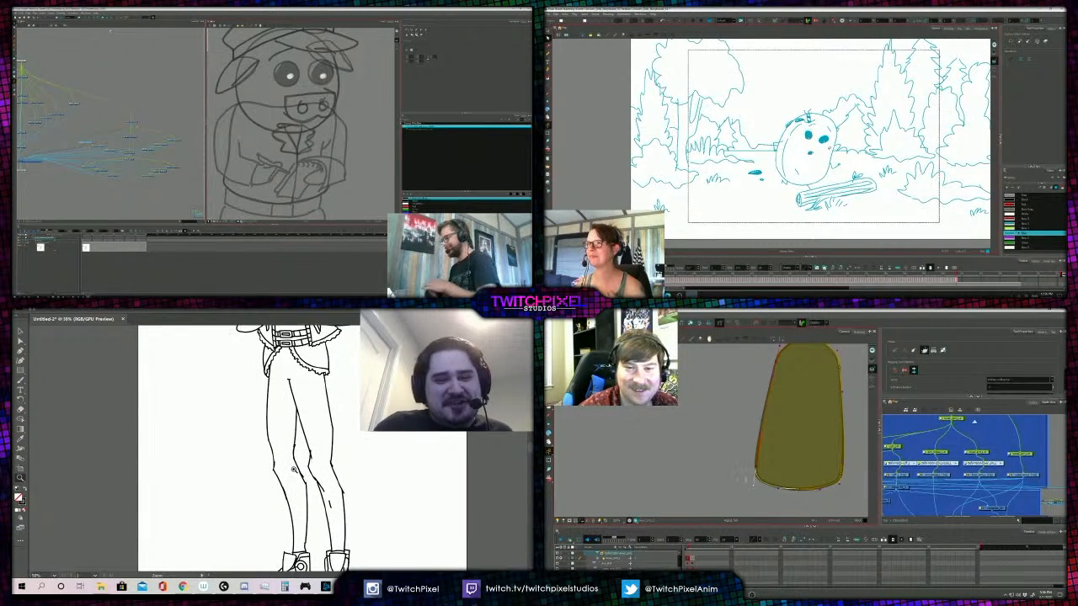
scroll(294, 470, down, 2)
alt+click(327, 427)
click(16, 37)
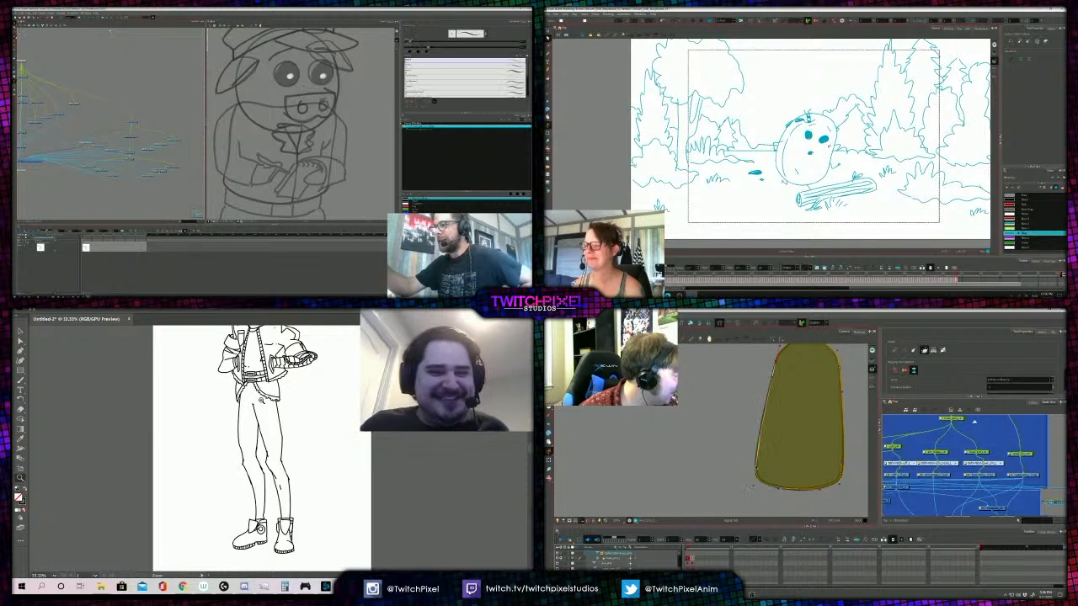
alt+click(262, 430)
scroll(255, 448, up, 2)
scroll(258, 449, down, 1)
scroll(259, 448, up, 1)
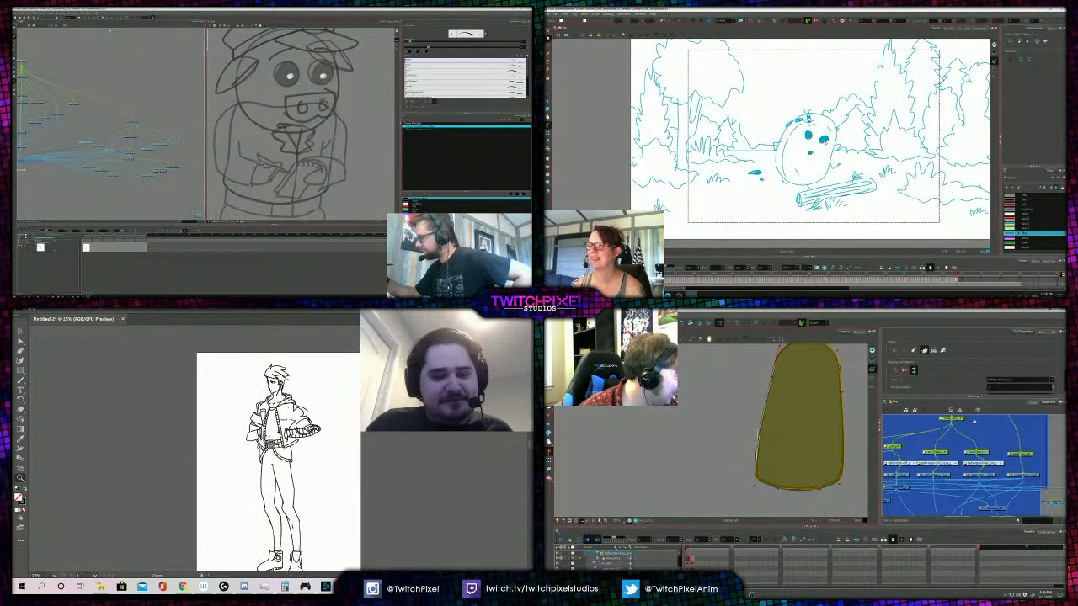
- Delete the sole strokes of the standing figure's forward-facing boot and redraw its sole with the Paintbrush
scroll(260, 449, down, 1)
click(305, 545)
click(257, 464)
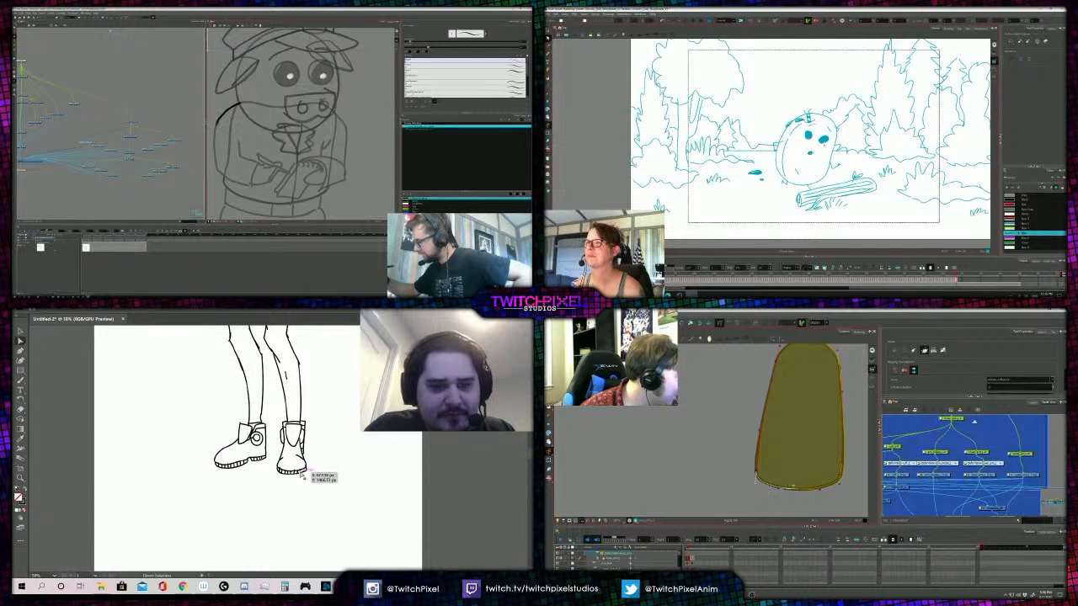
click(294, 475)
click(294, 476)
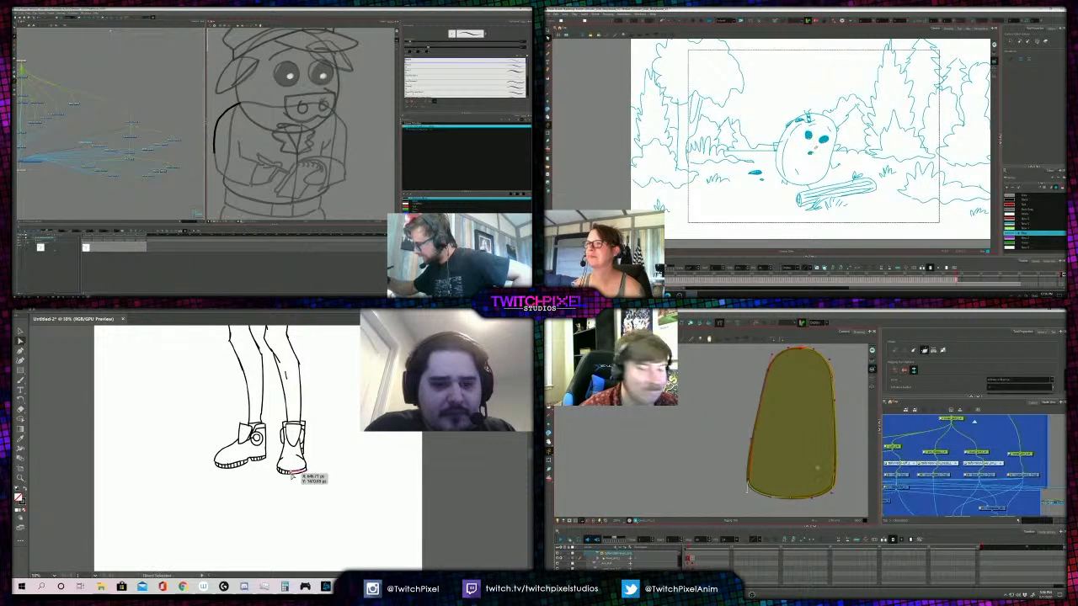
click(288, 475)
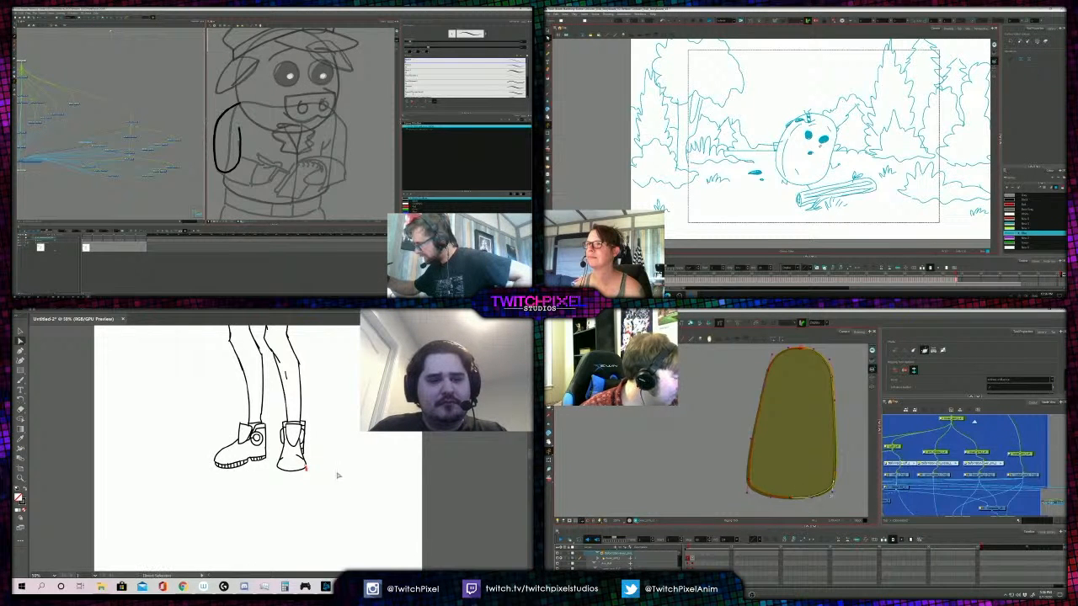
click(308, 471)
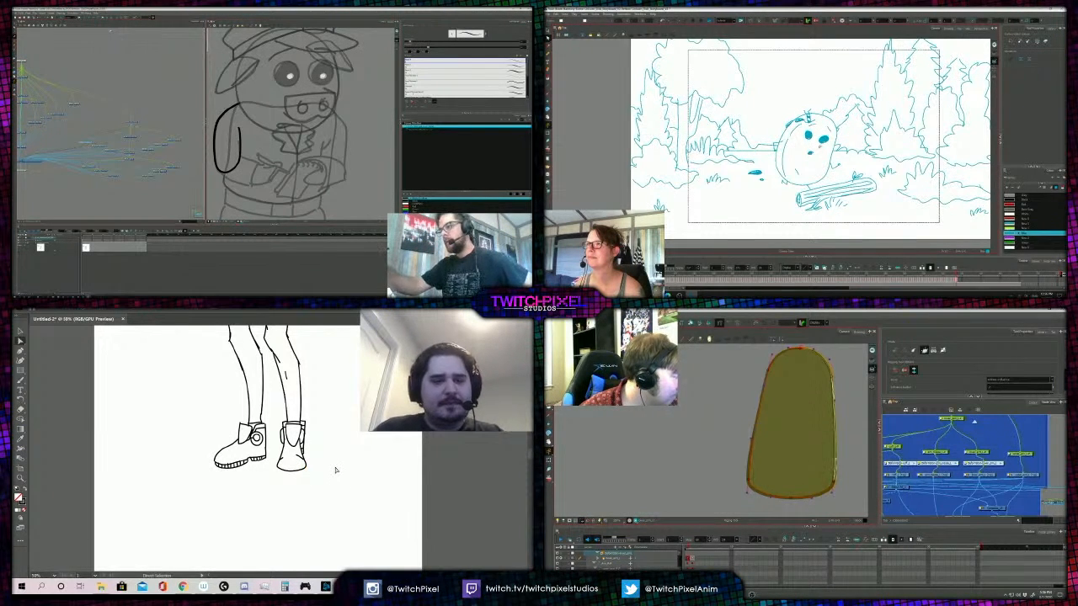
key(b)
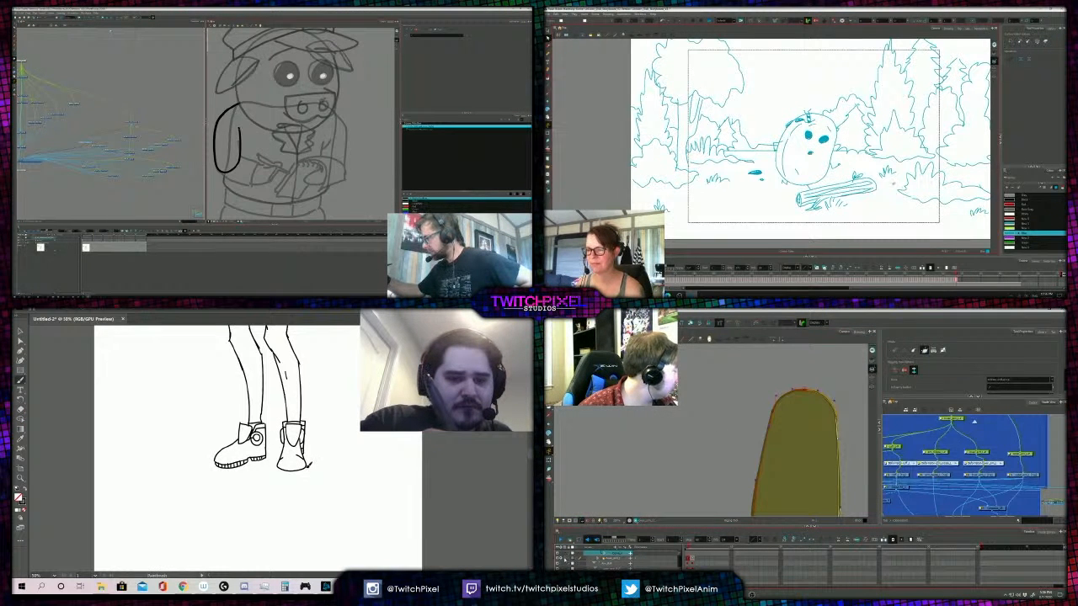
drag(306, 466, 297, 472)
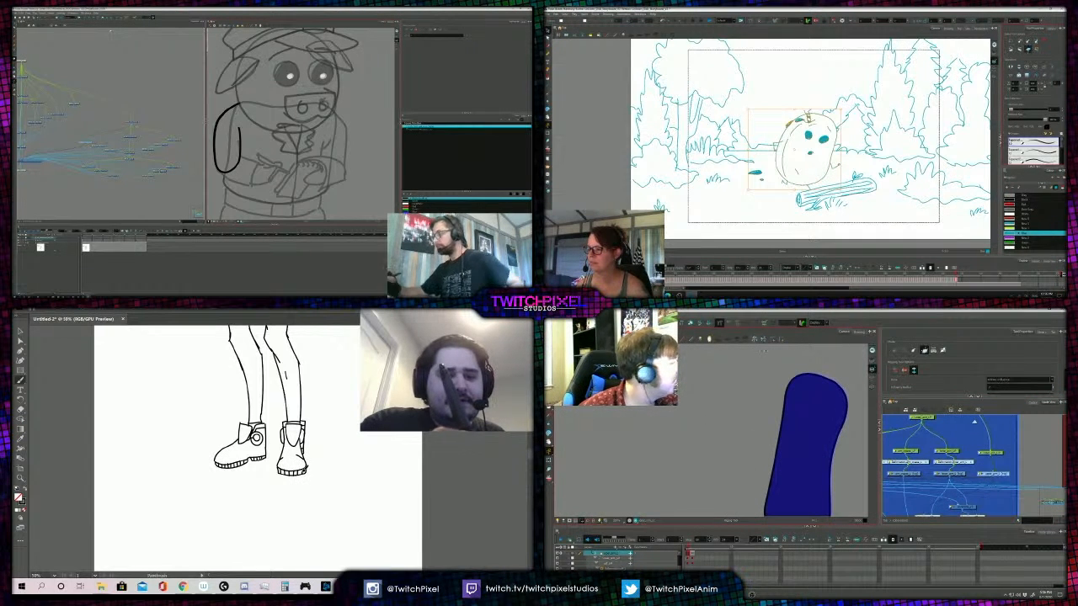
- Draw a side seam down the outer thigh of the standing figure's trousers, from the jacket hem to the knee
key(z)
alt+click(307, 412)
alt+click(281, 411)
alt+click(267, 431)
alt+click(309, 495)
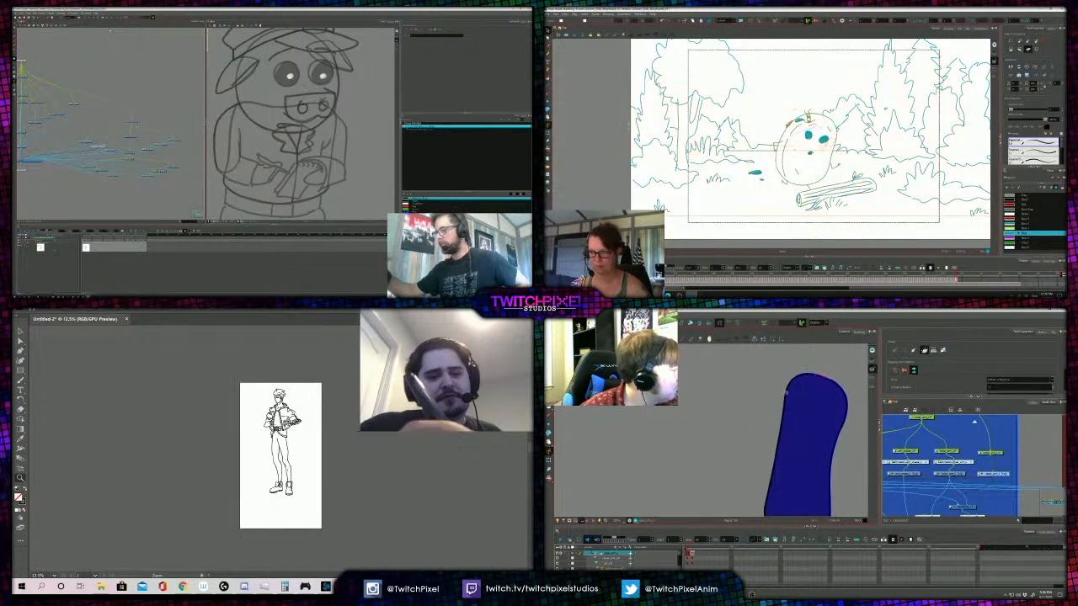
click(288, 419)
click(288, 418)
click(288, 418)
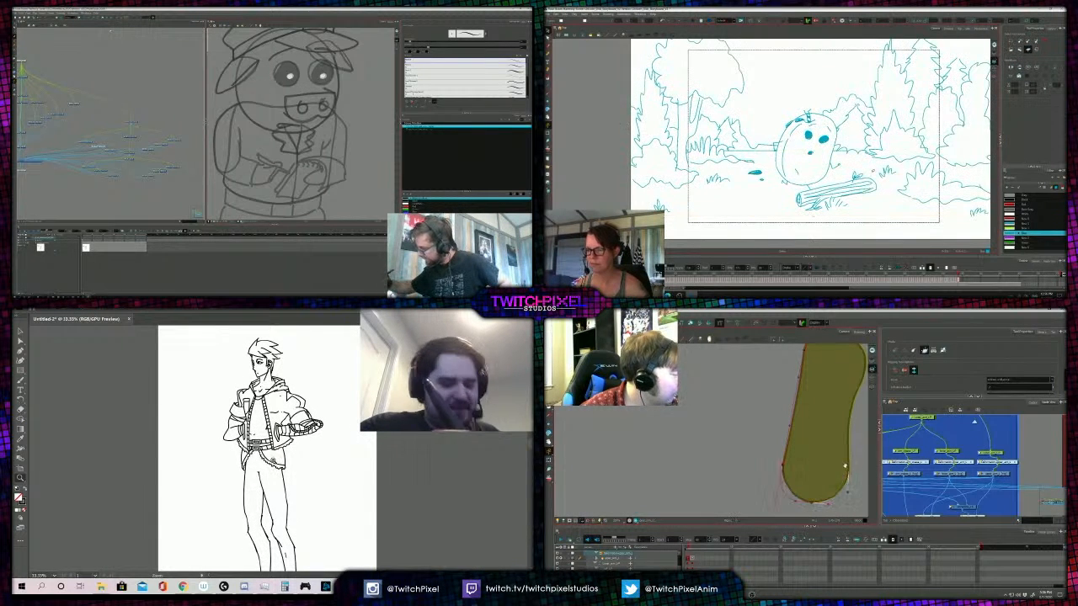
key(b)
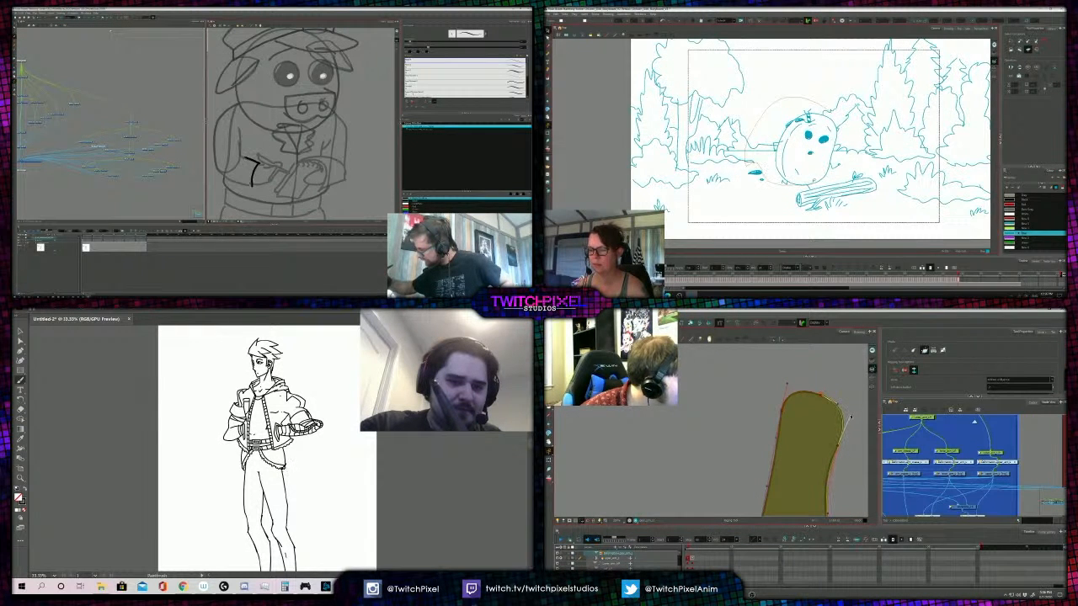
drag(283, 470, 287, 531)
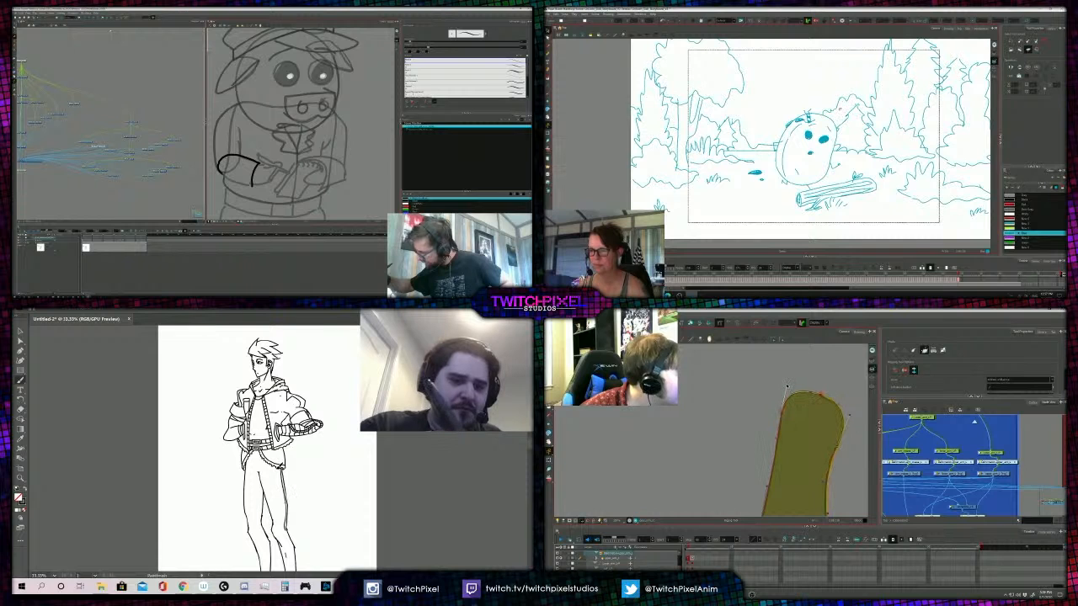
drag(283, 470, 286, 529)
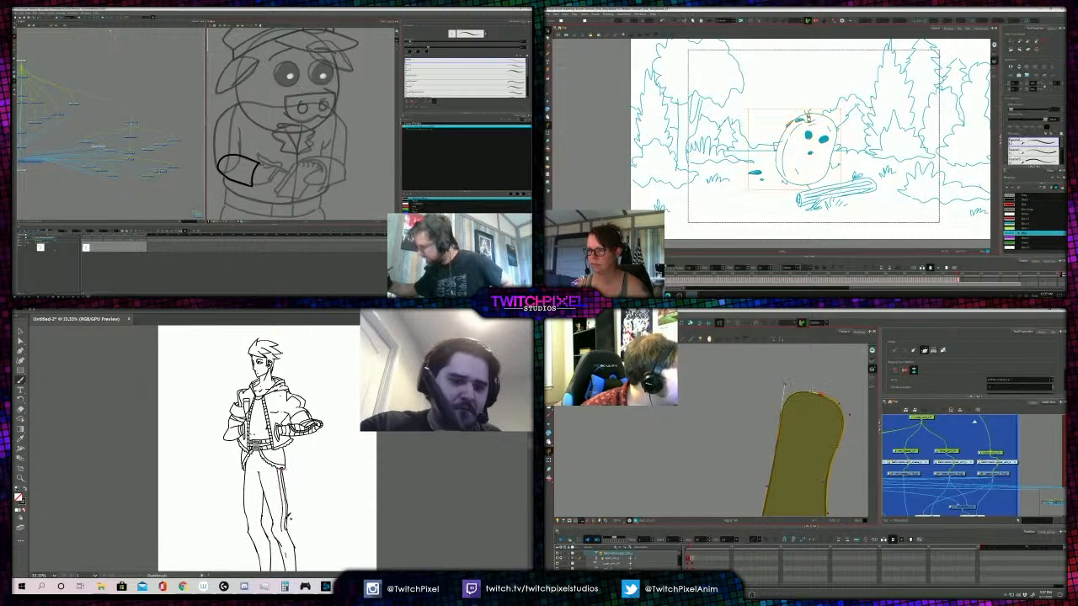
- Select the lower end of the trouser seam stroke at the figure's knee with Direct Selection
key(z)
alt+click(290, 520)
click(277, 435)
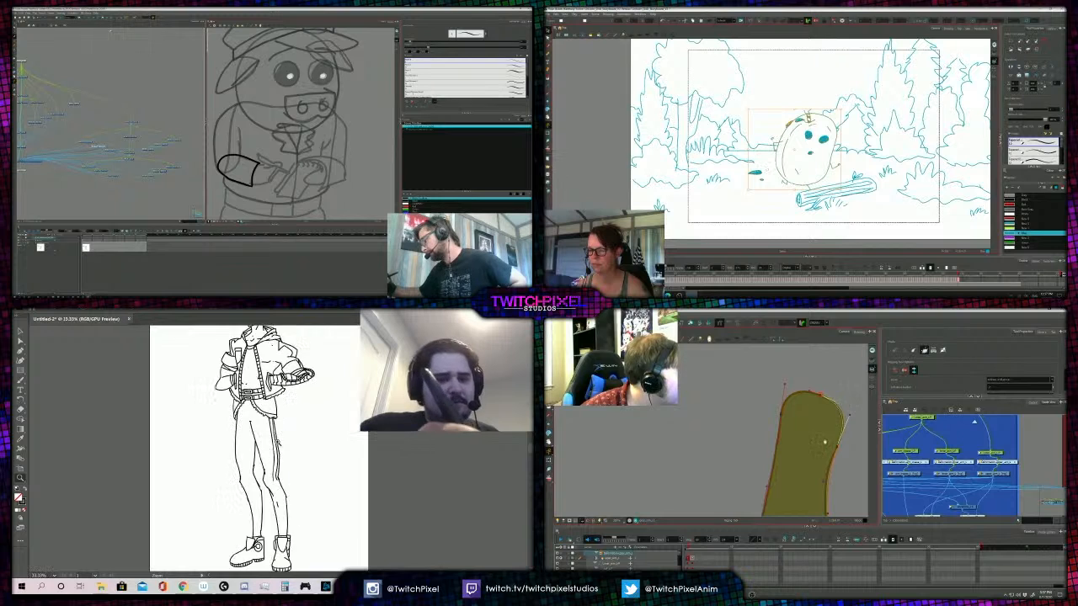
click(279, 442)
key(a)
mouse_move(269, 484)
mouse_down()
mouse_move(265, 477)
mouse_move(281, 483)
mouse_up()
click(283, 447)
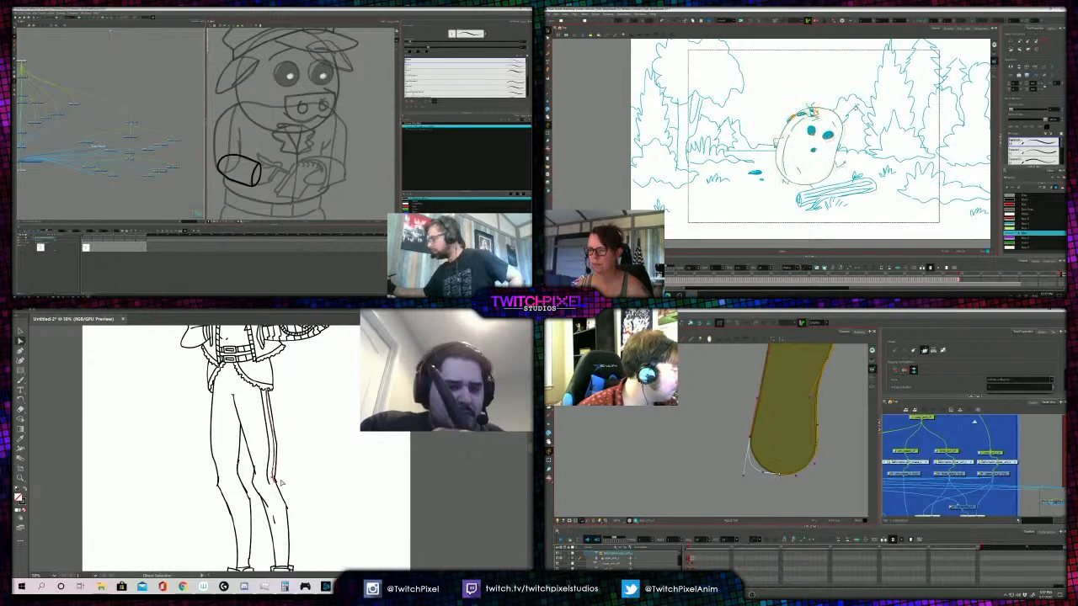
click(288, 482)
- Try to continue the trouser seam from the knee down the lower leg, and undo the stroke
key(b)
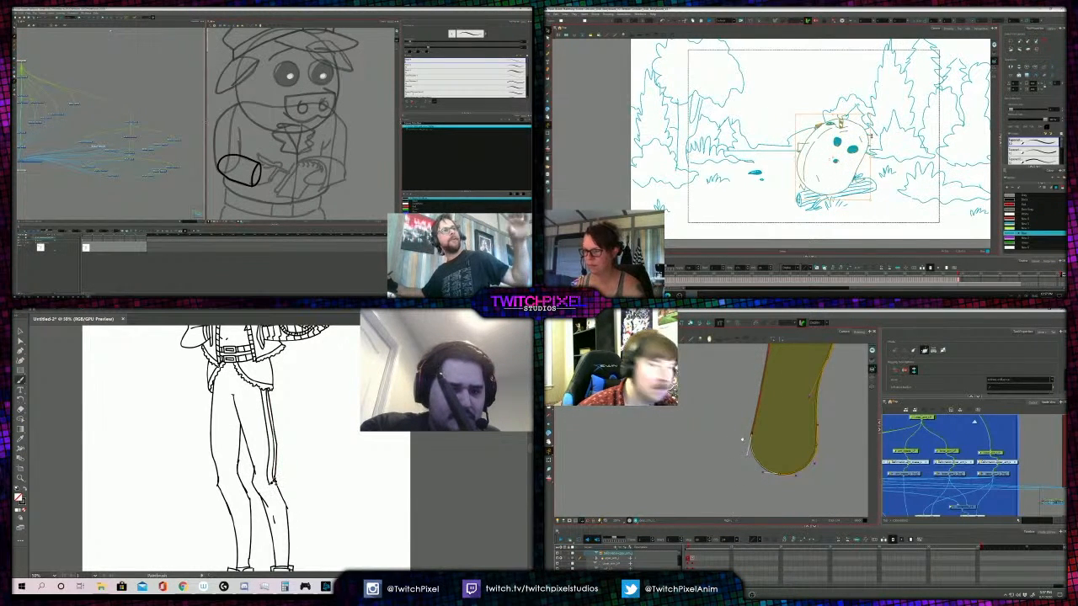
key(a)
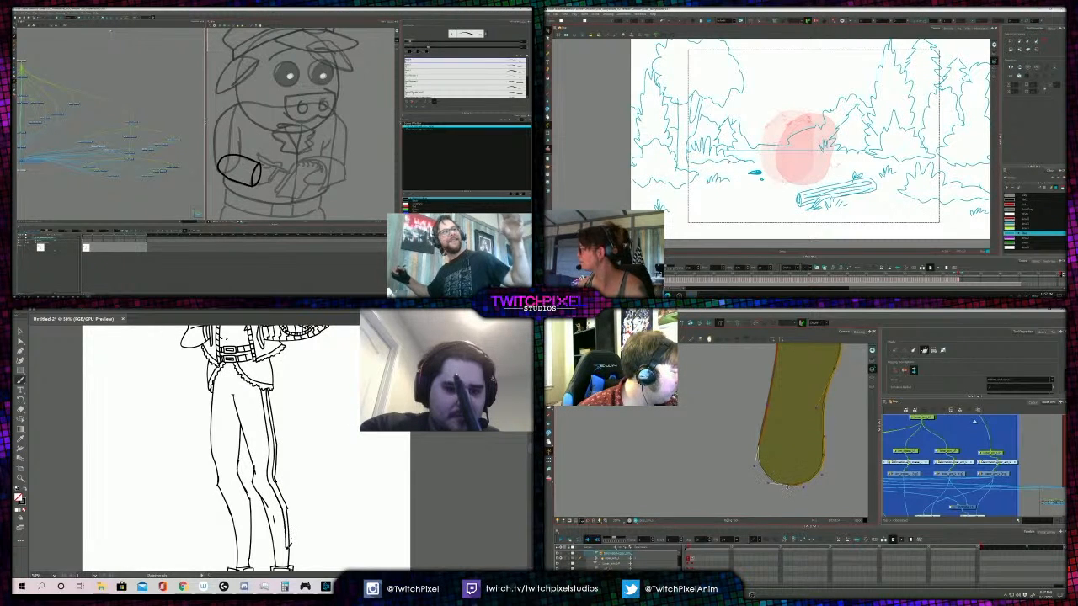
drag(305, 488, 332, 464)
key(ctrl+z)
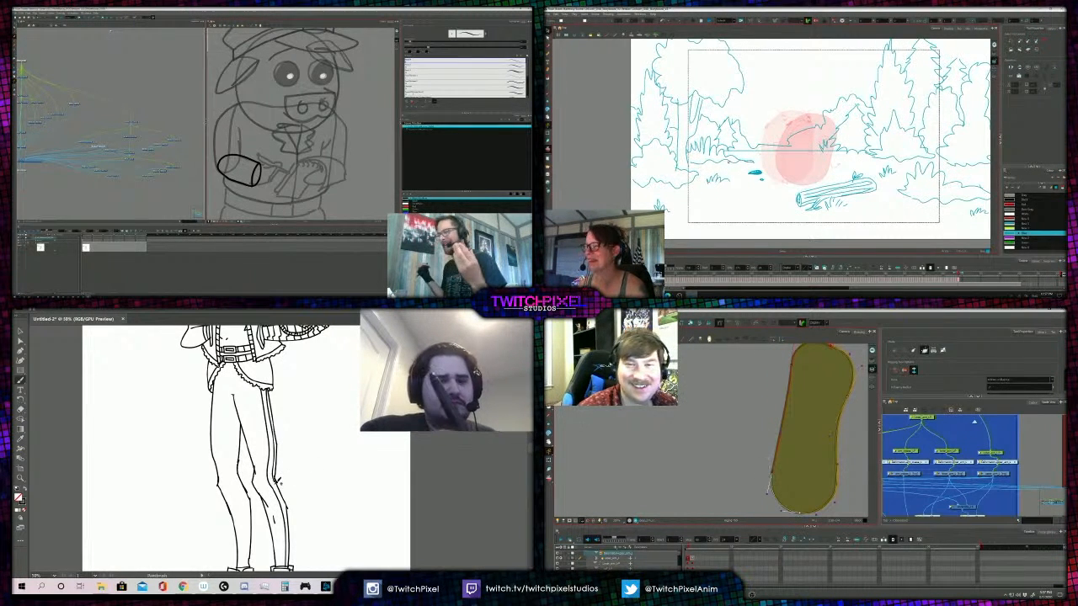
key(a)
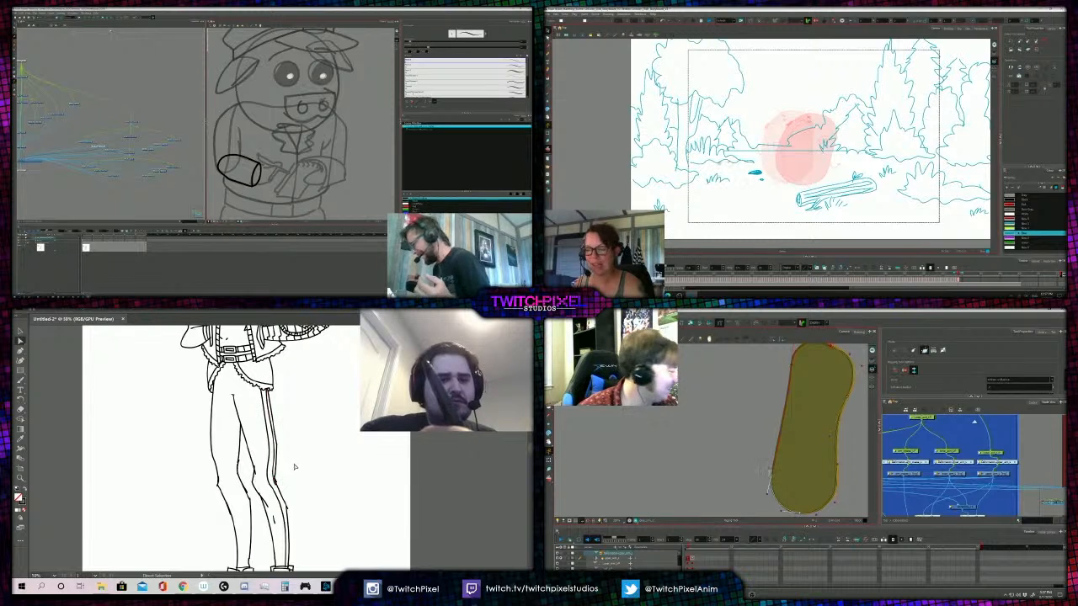
- Examine the whole standing figure, then its head and jacket, for lines that need cleaning up
key(z)
alt+click(295, 468)
alt+click(296, 468)
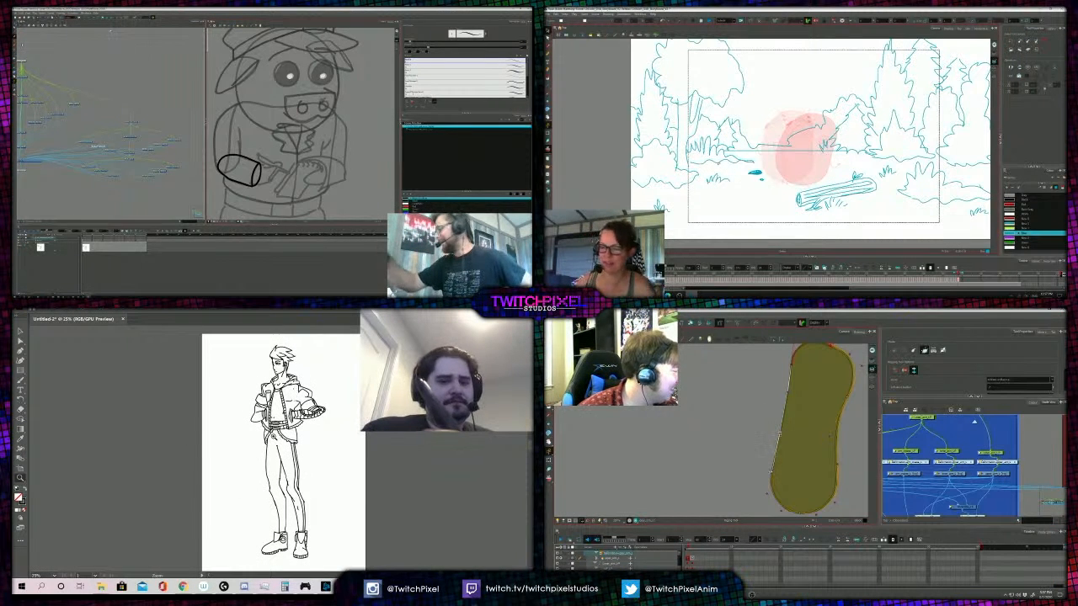
alt+click(281, 436)
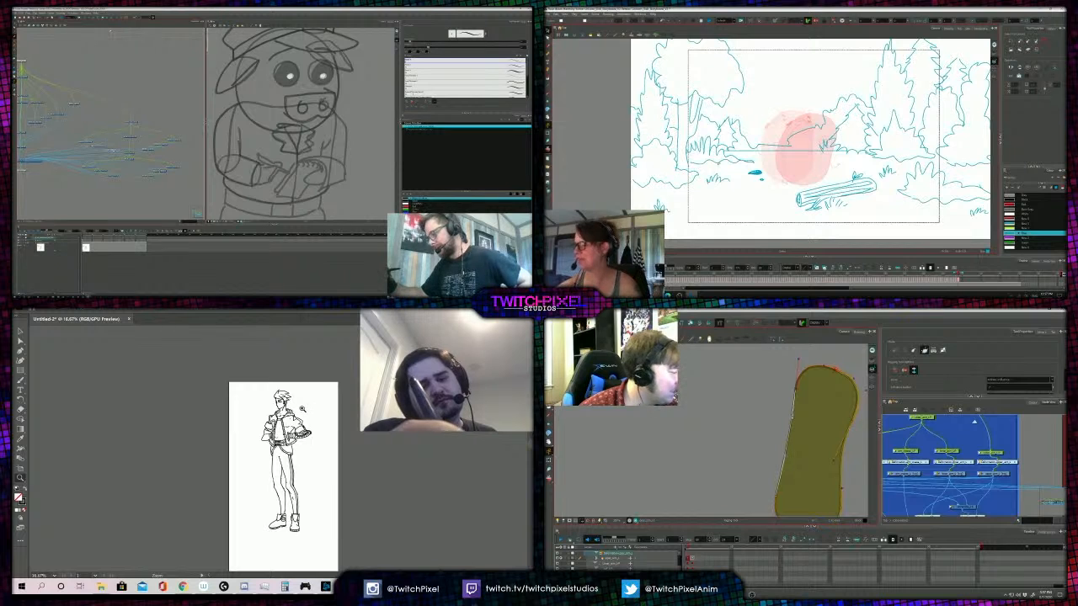
click(287, 408)
click(287, 409)
click(291, 417)
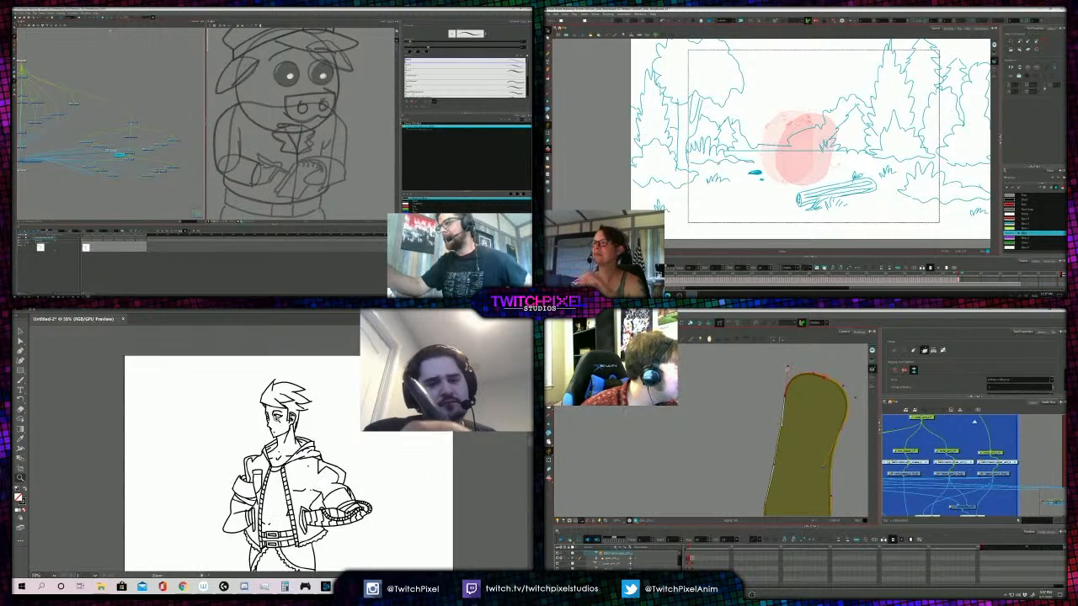
click(293, 422)
alt+click(276, 447)
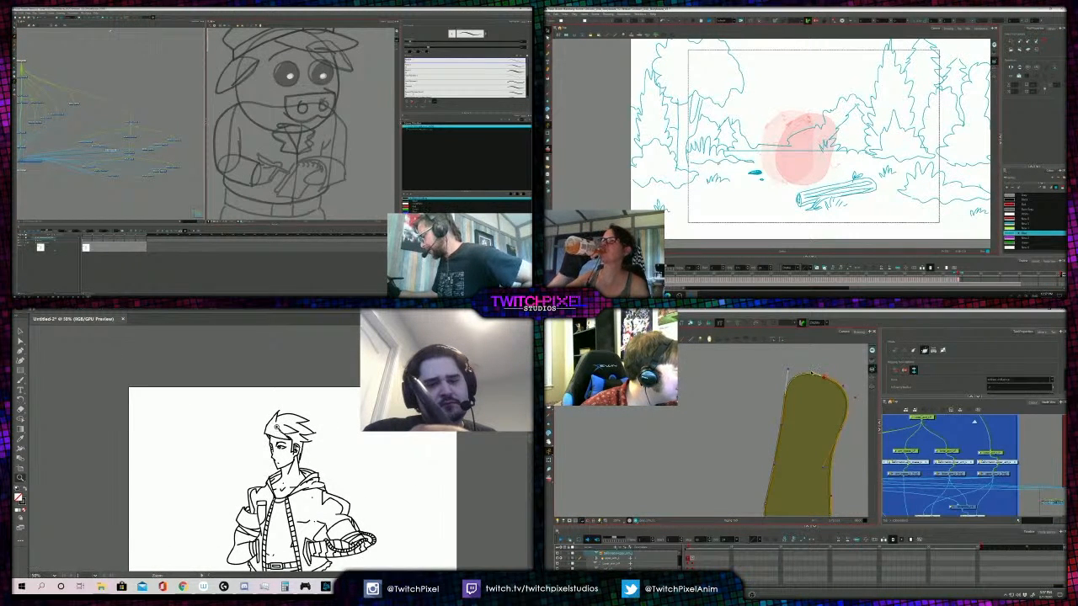
alt+click(286, 443)
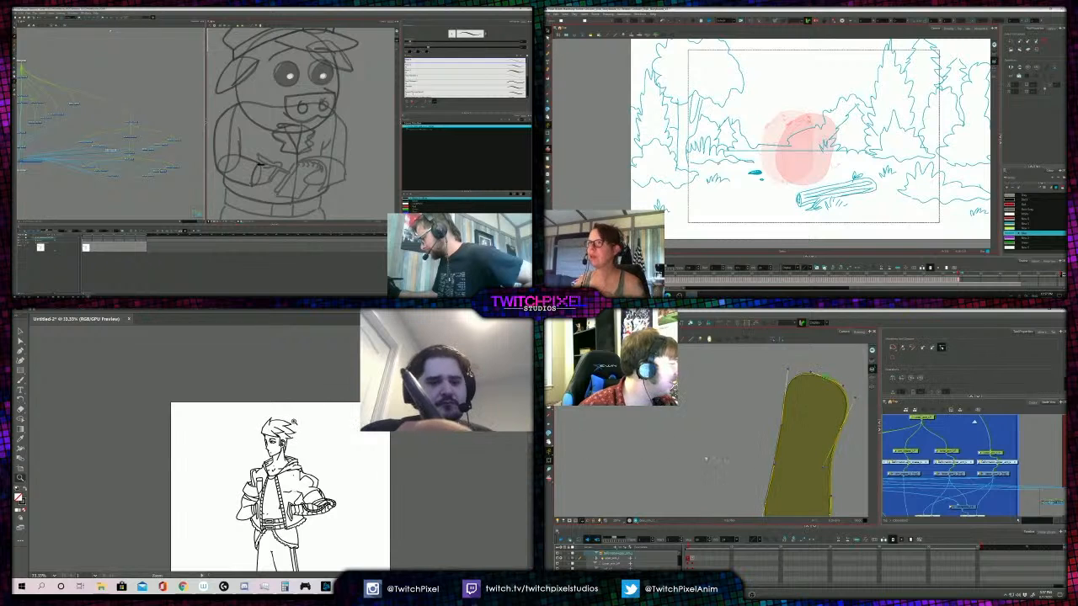
alt+click(291, 447)
alt+click(297, 446)
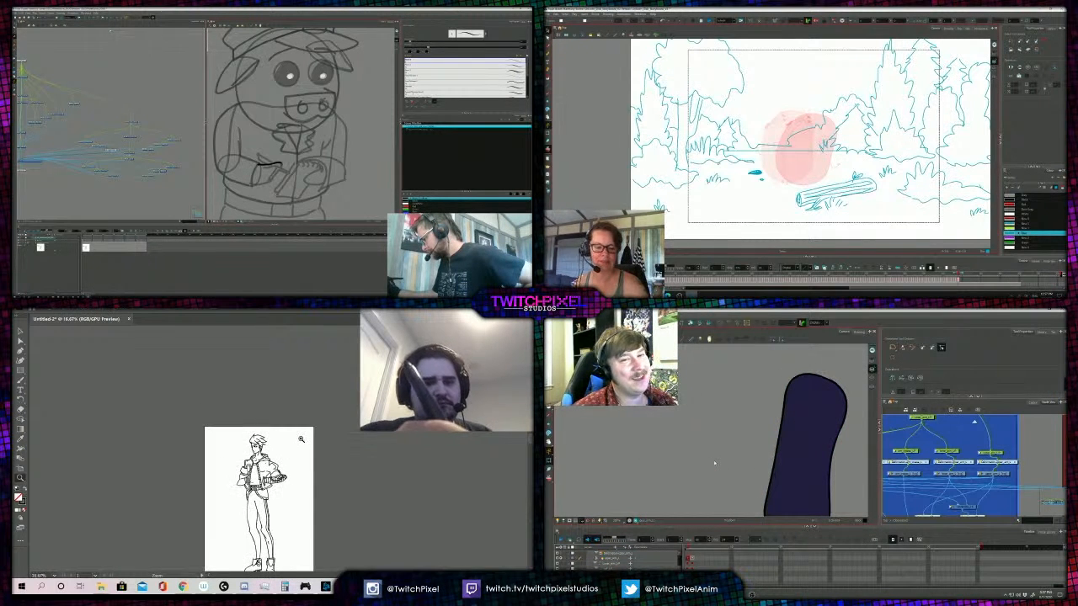
click(260, 470)
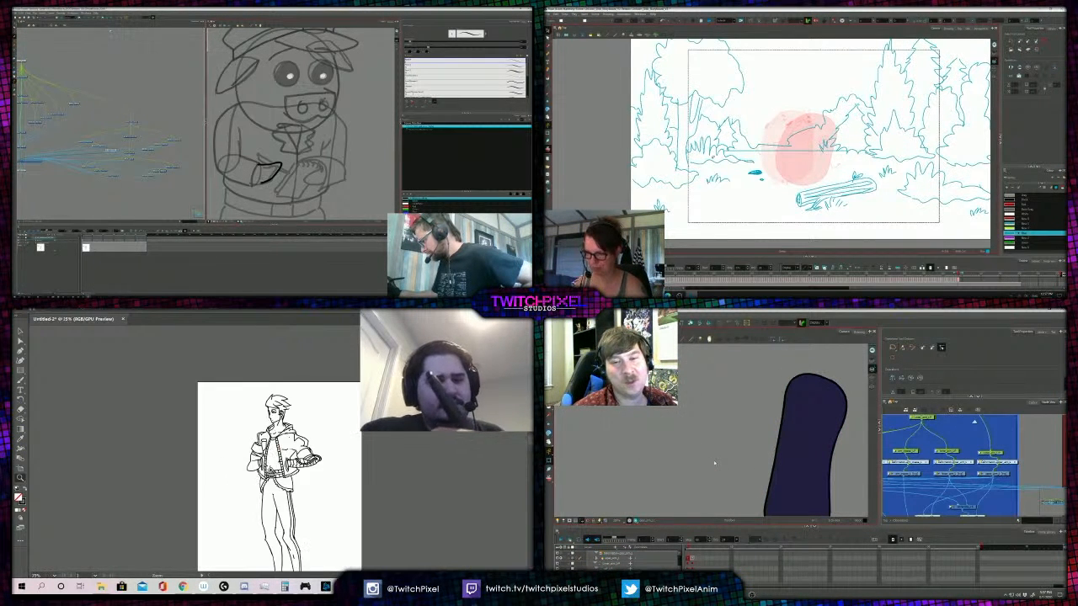
click(275, 456)
click(283, 412)
alt+click(273, 419)
alt+click(273, 419)
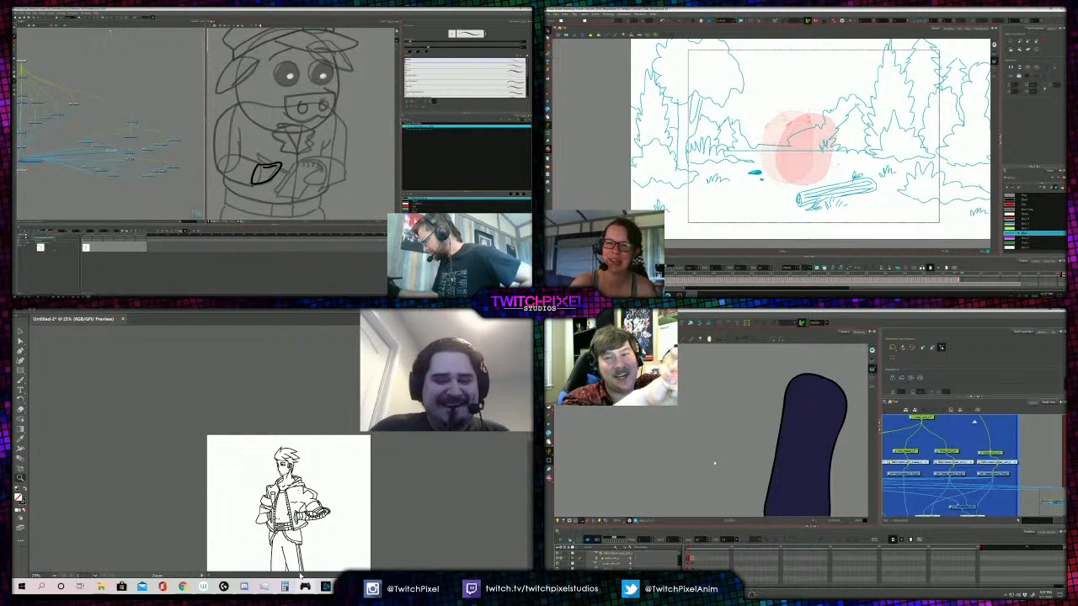
- Try sketching a tilted egg outline above the log in the forest storyboard with the Brush tool
key(alt+slash)
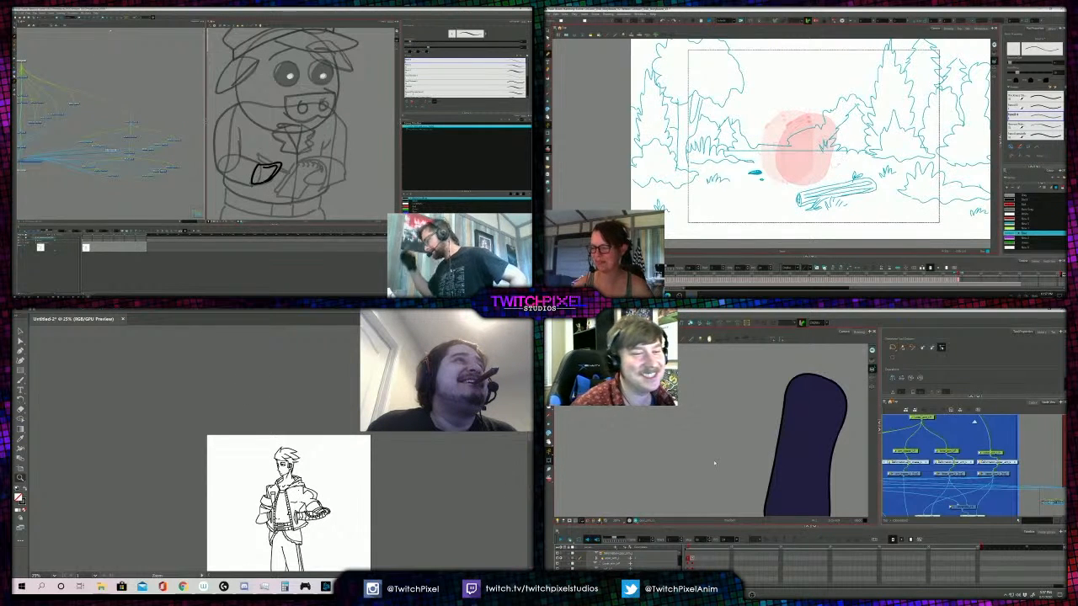
drag(824, 142, 805, 186)
mouse_move(814, 143)
mouse_down()
mouse_move(837, 114)
mouse_move(853, 126)
mouse_move(839, 180)
mouse_up()
- Select the pig's sleeve drawing in the node network, and undo the egg strokes in the storyboard
click(174, 141)
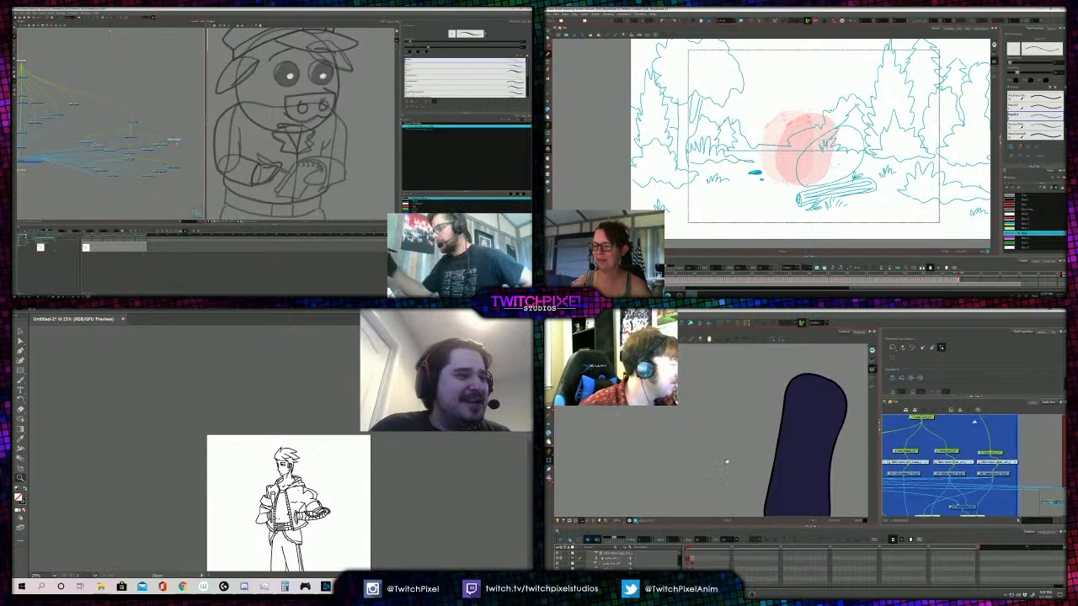
drag(727, 461, 727, 449)
scroll(700, 464, down, 1)
click(129, 158)
key(ctrl+z)
key(ctrl+z)
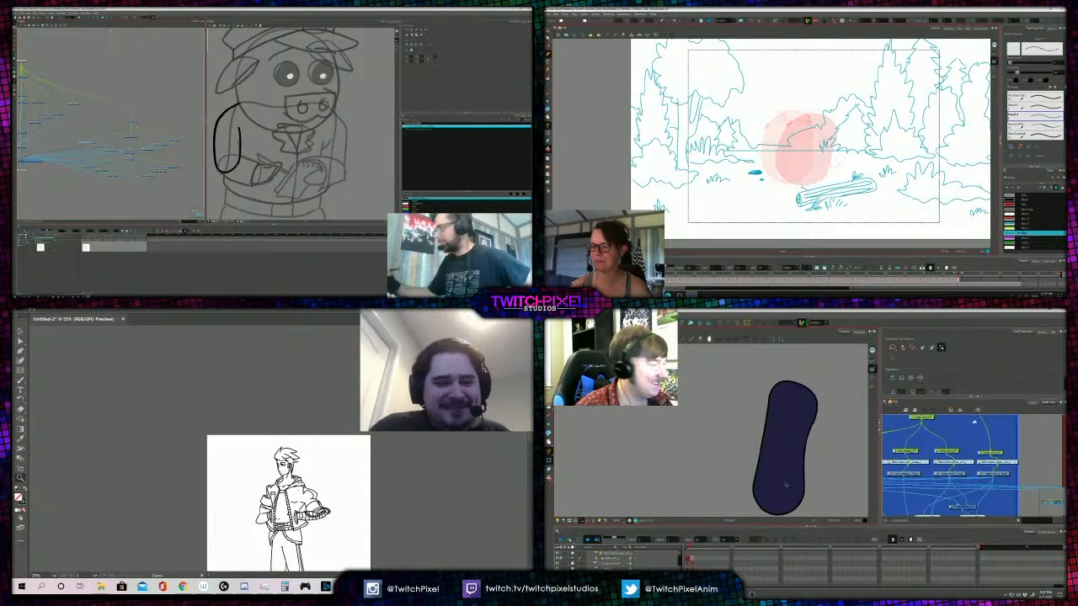
- Set the drawing colour in the Illustrator figure document to a muted red, R 178, G 86, B 86
click(323, 475)
click(229, 439)
click(230, 439)
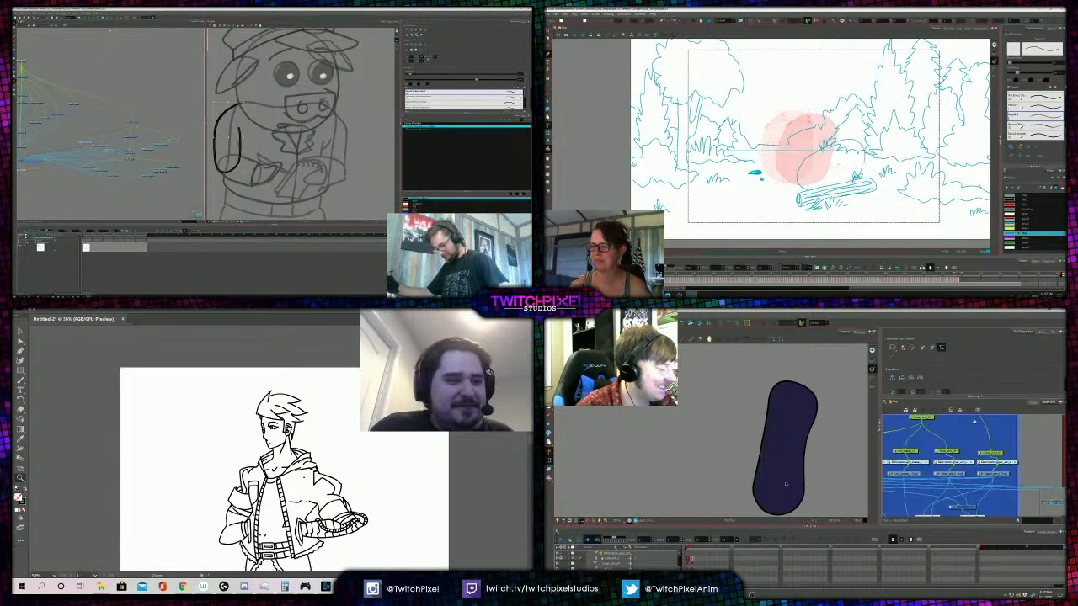
double_click(19, 498)
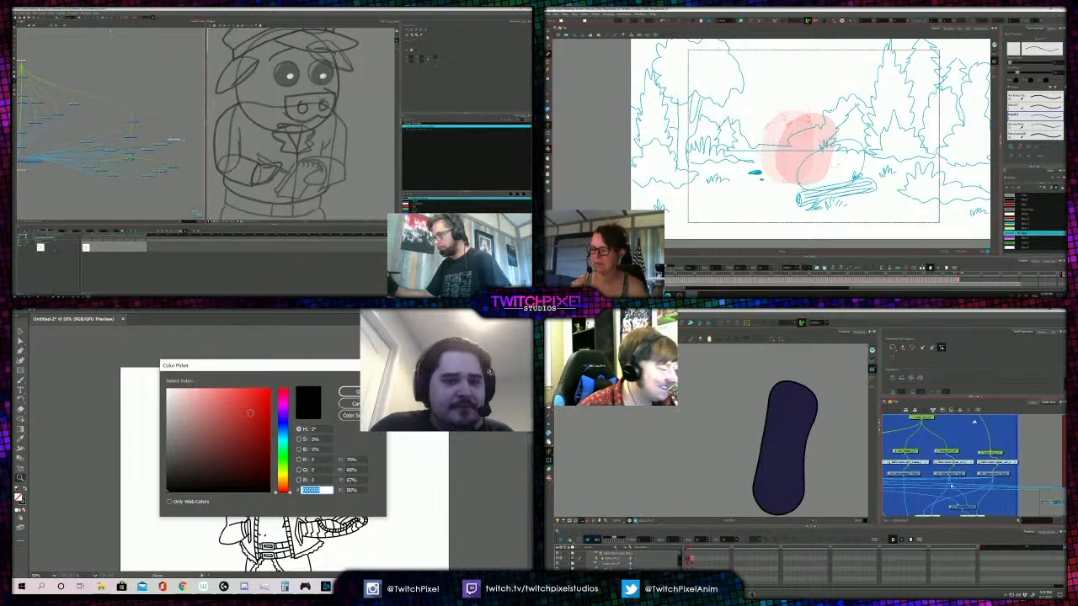
click(236, 422)
drag(236, 422, 220, 421)
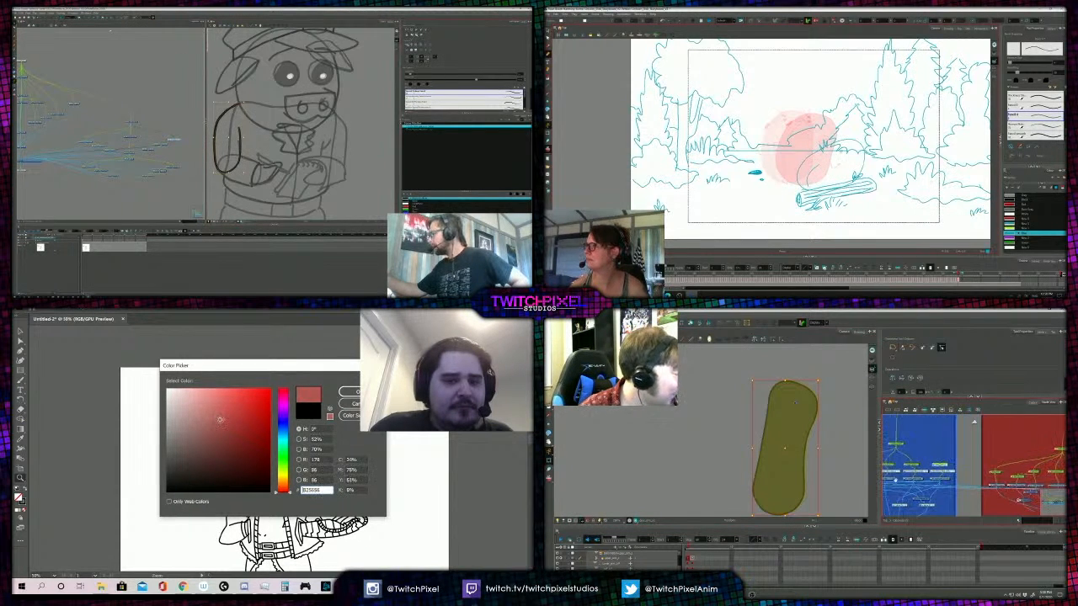
key(Return)
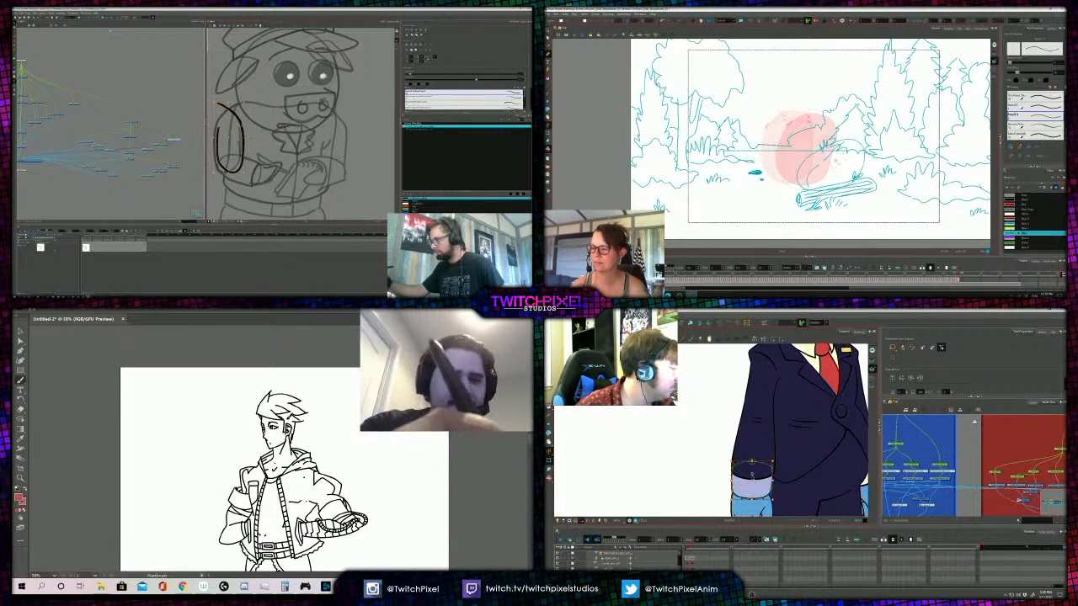
- Trace the standing figure's spiky hair in red with the Paintbrush tool, closing the outline, and fill the hair shape
click(289, 419)
click(267, 443)
key(b)
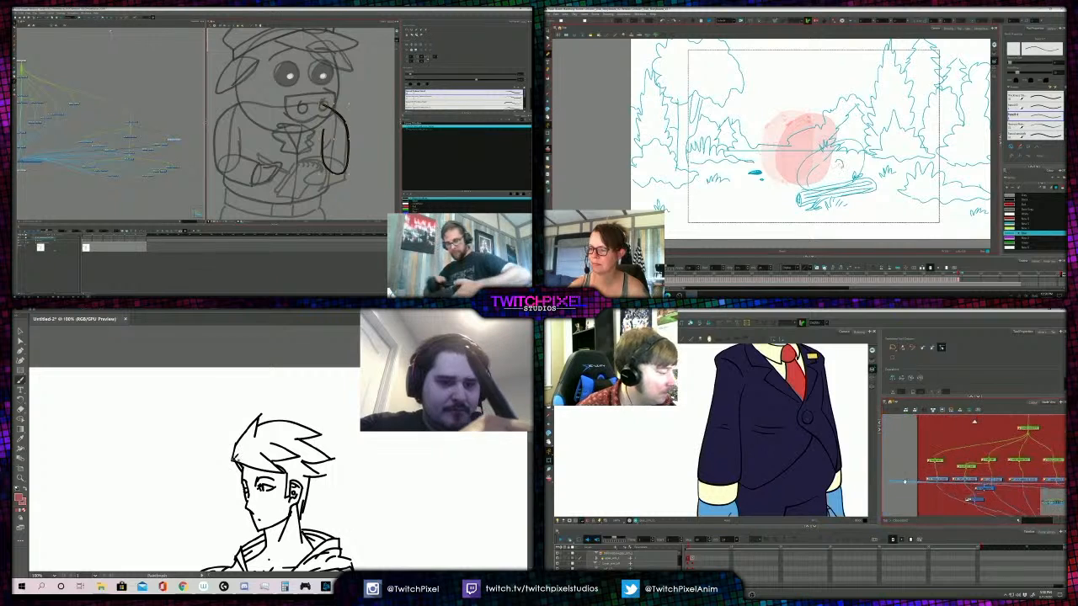
drag(234, 461, 262, 414)
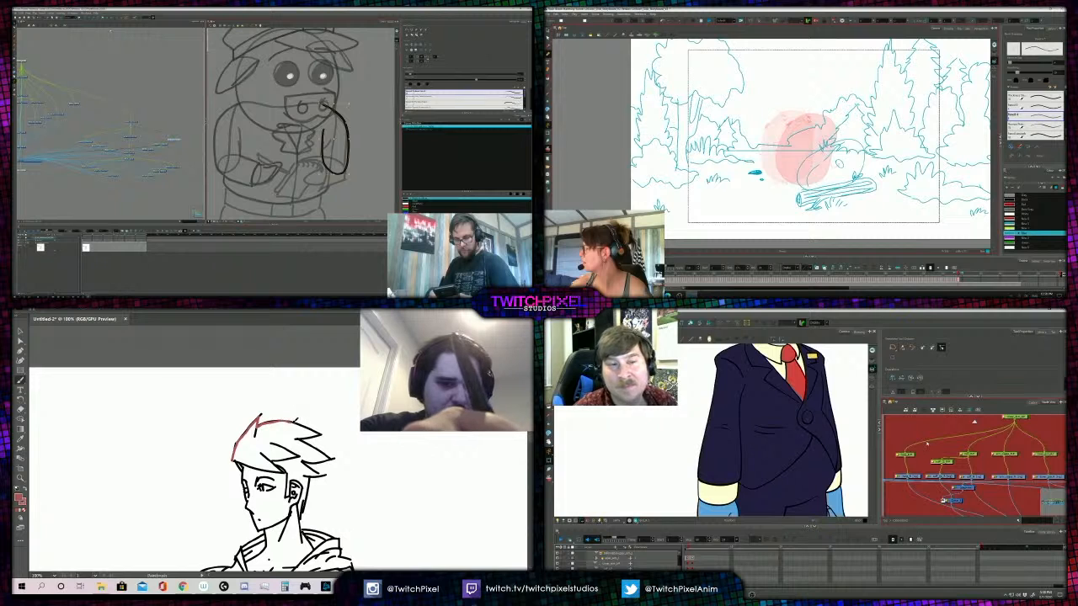
drag(313, 430, 322, 433)
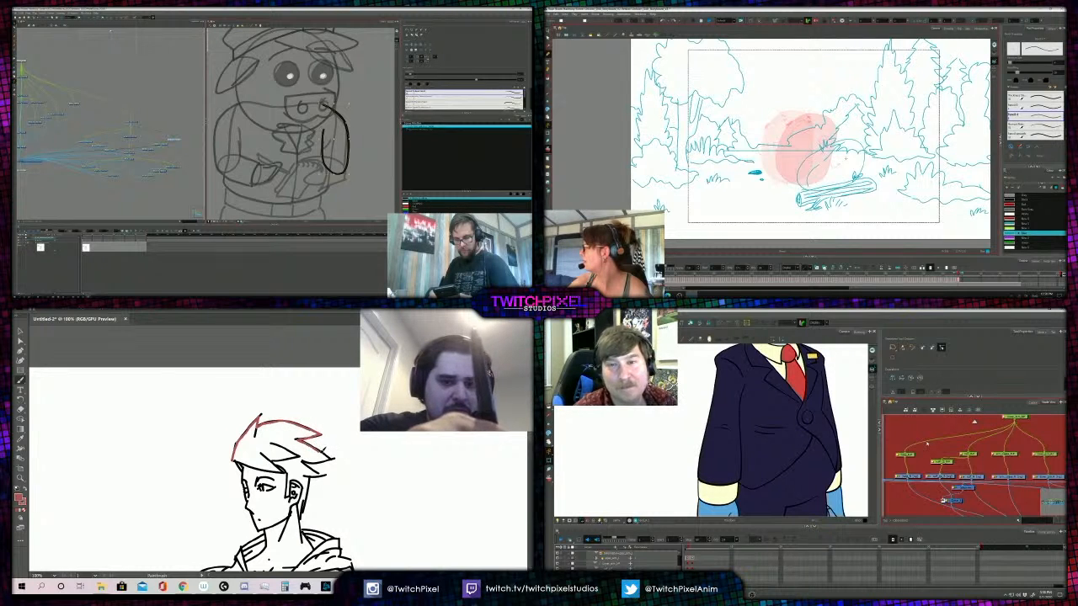
mouse_move(331, 459)
mouse_down()
mouse_move(316, 462)
mouse_move(327, 476)
mouse_move(312, 477)
mouse_move(303, 516)
mouse_move(303, 478)
mouse_move(290, 495)
mouse_move(287, 468)
mouse_move(246, 462)
mouse_up()
drag(857, 493, 859, 449)
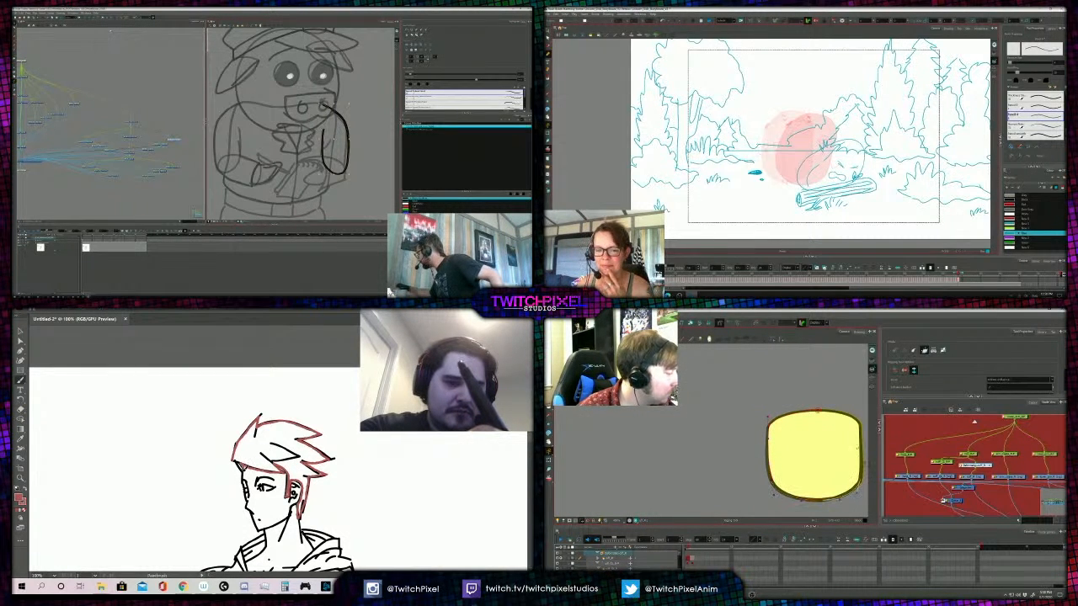
drag(242, 464, 232, 460)
drag(832, 438, 810, 449)
key(z)
alt+click(280, 450)
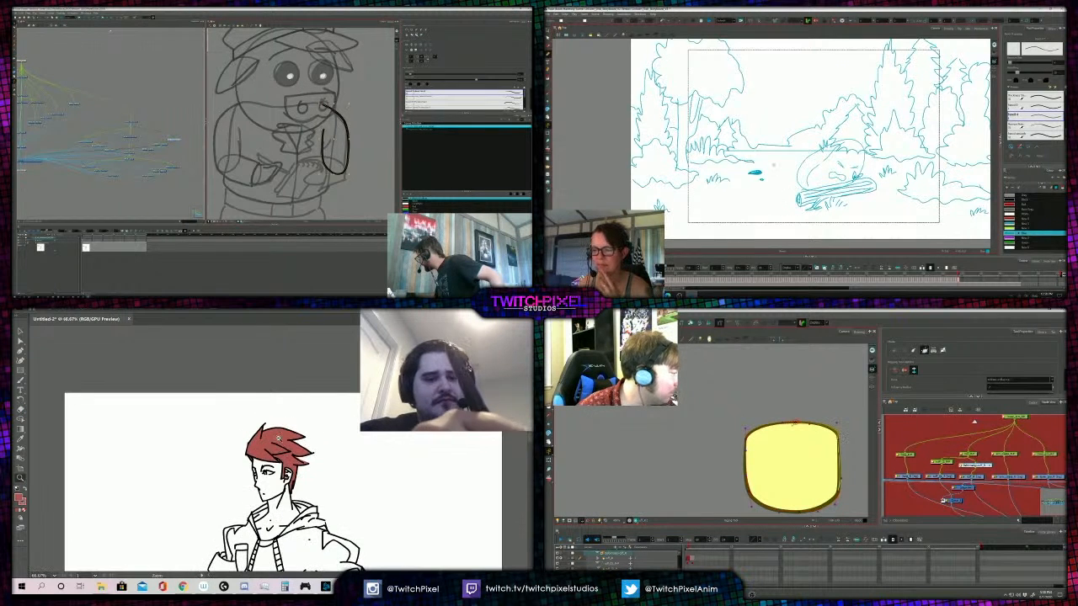
alt+click(285, 448)
alt+click(284, 448)
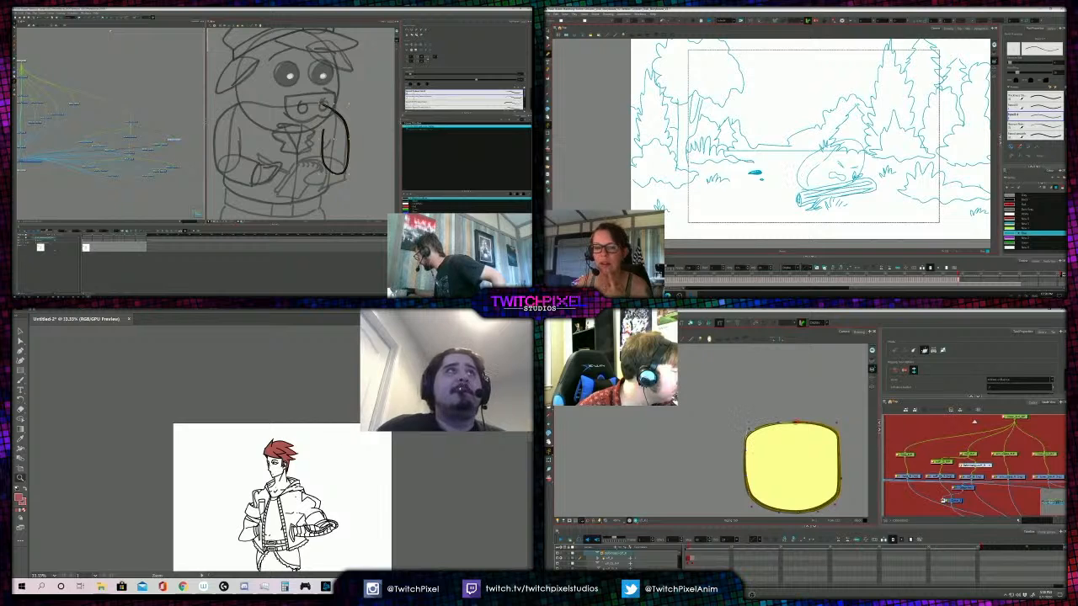
- In the Harmony storyboard, fill the fallen egg's open mouth with blue and its body with white
key(alt+s)
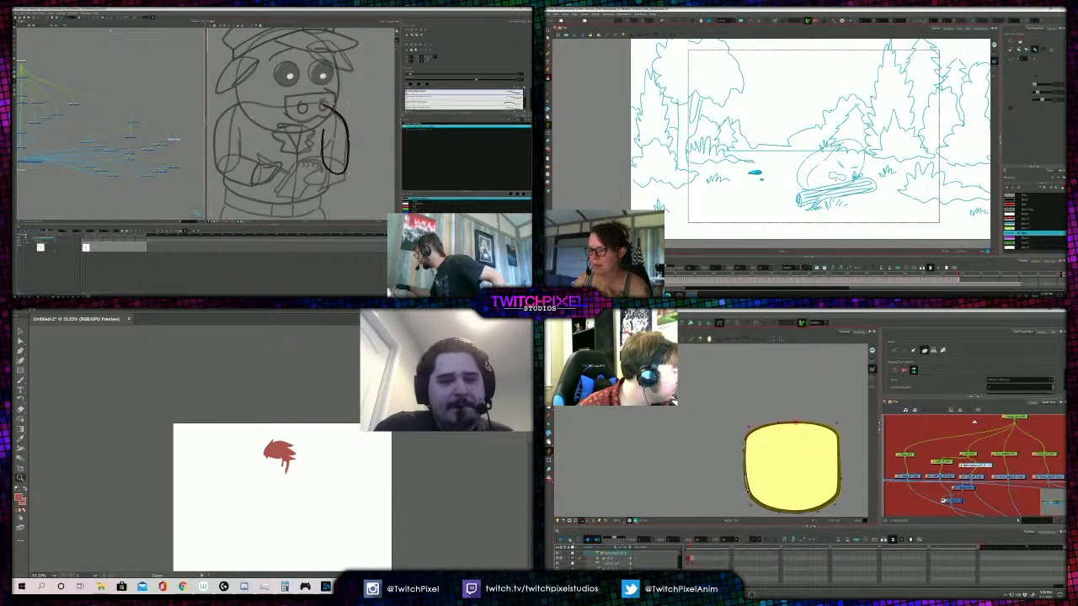
click(837, 176)
drag(750, 489, 732, 457)
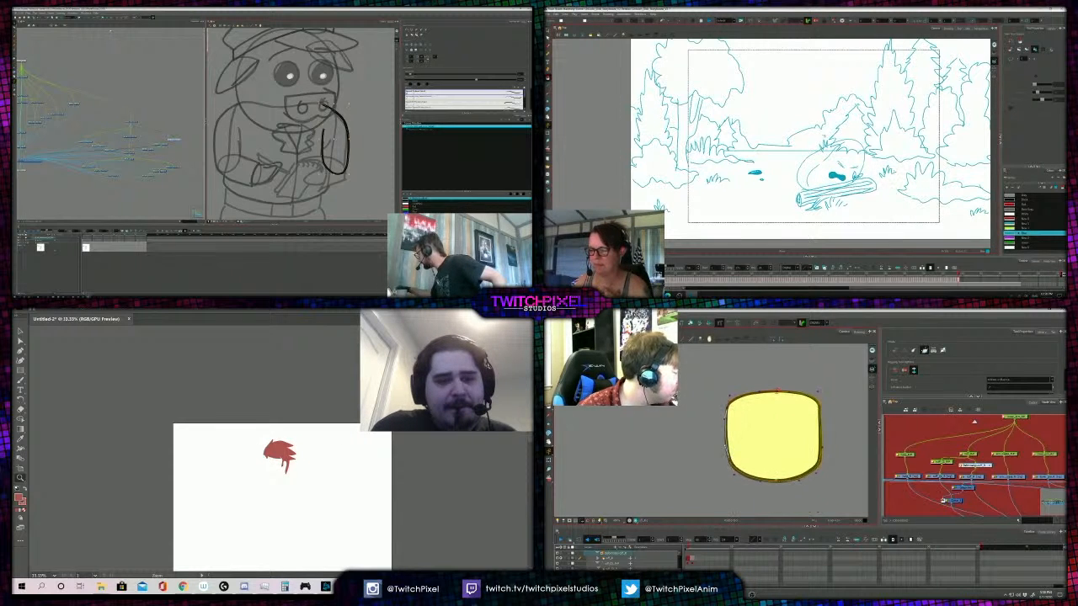
click(1025, 214)
key(2)
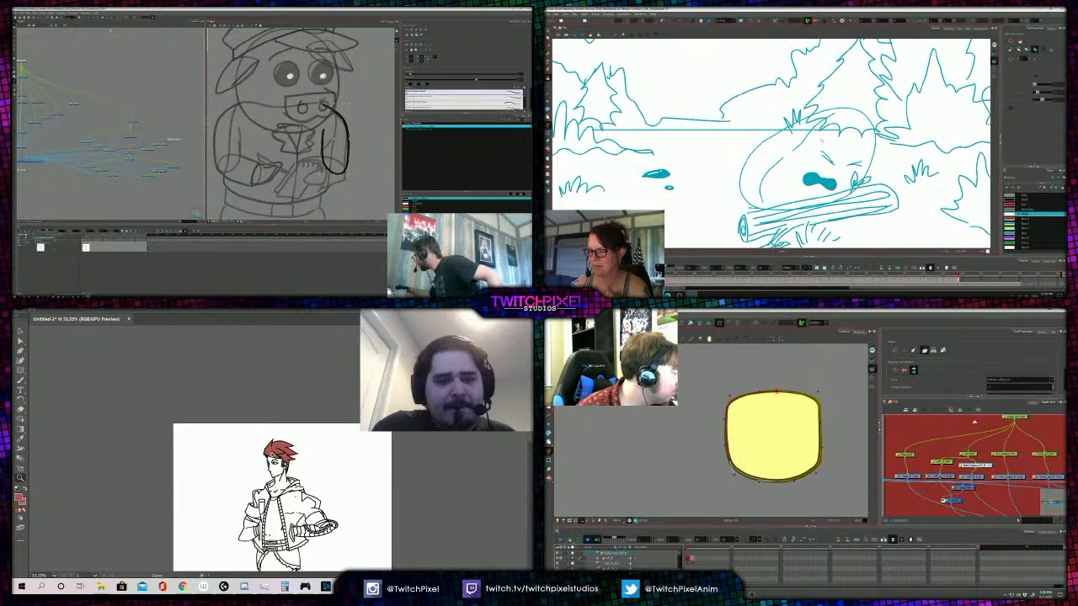
click(274, 457)
click(853, 171)
click(285, 420)
key(1)
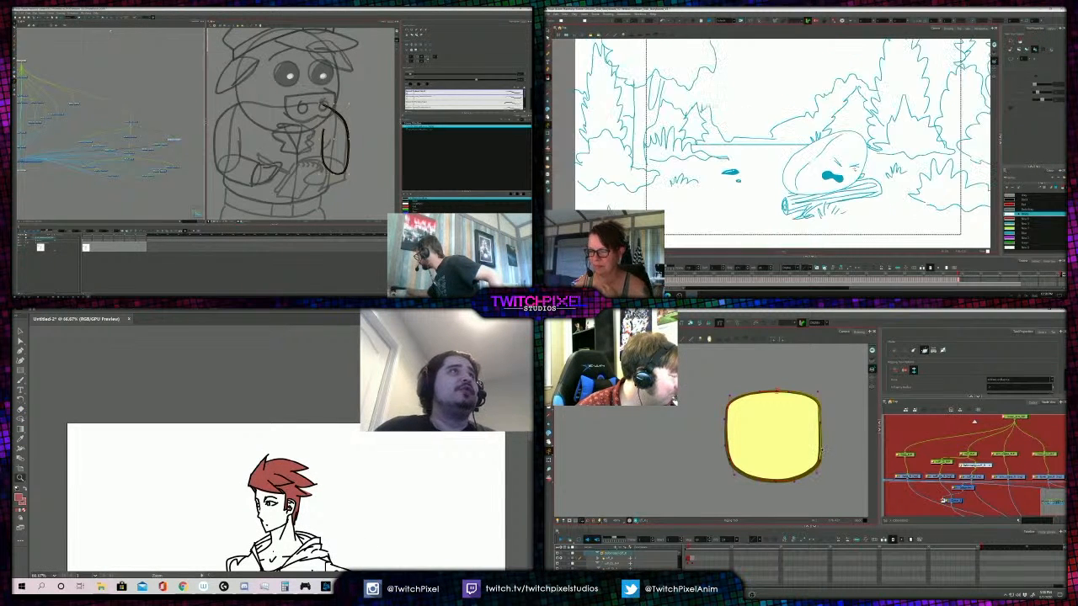
- Flip between the fallen egg drawing on the log and the upright egg drawing to compare the poses
key(f)
key(f)
key(g)
key(g)
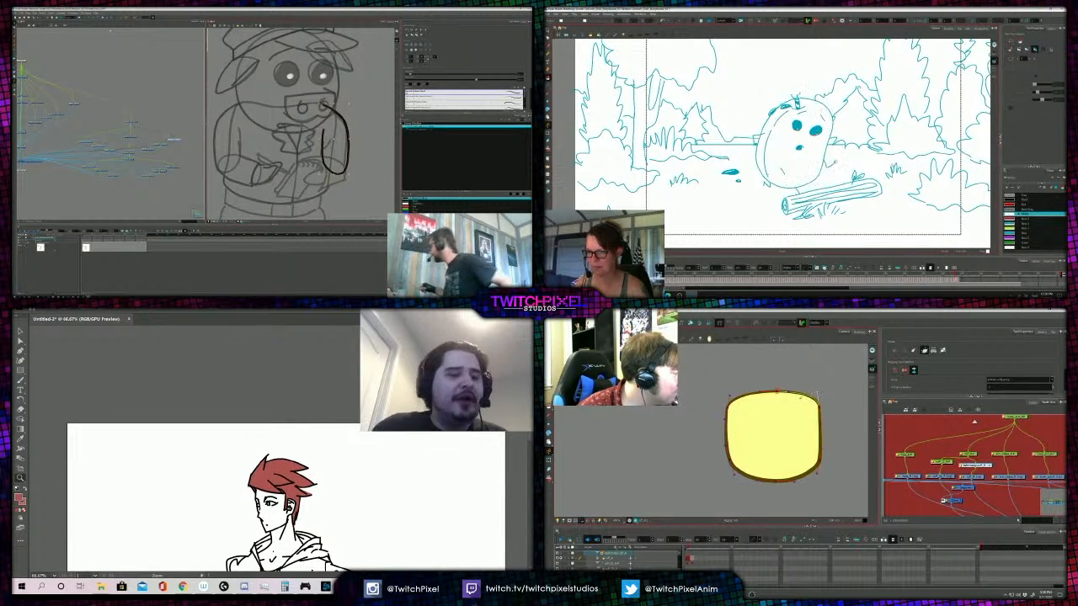
key(2)
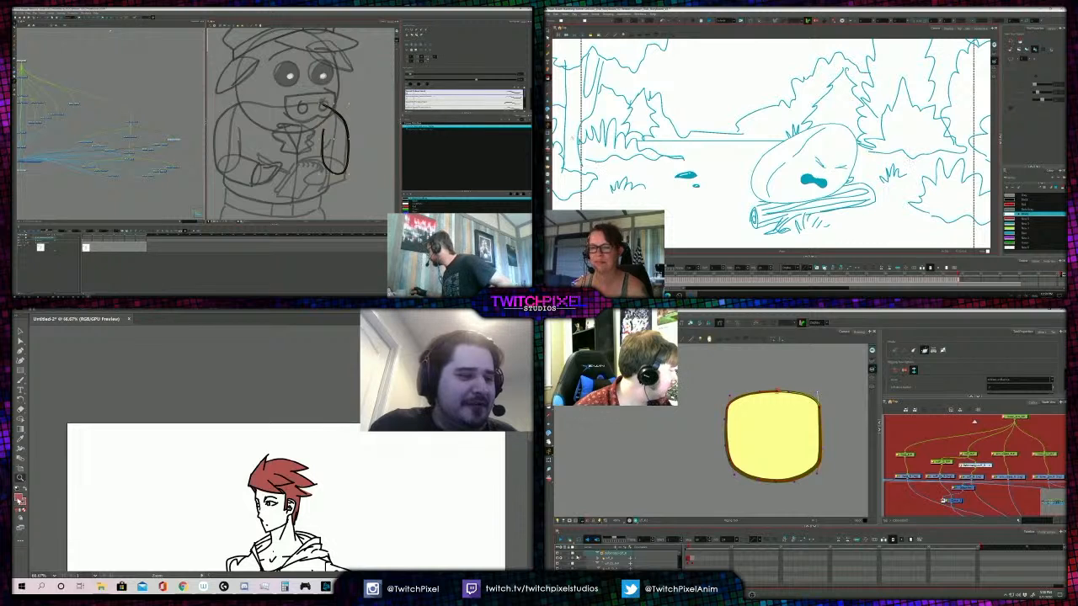
- Switch to Illustrator and set the figure's drawing colour to a pale skin tone, R 221, G 187, B 175
click(20, 498)
click(178, 414)
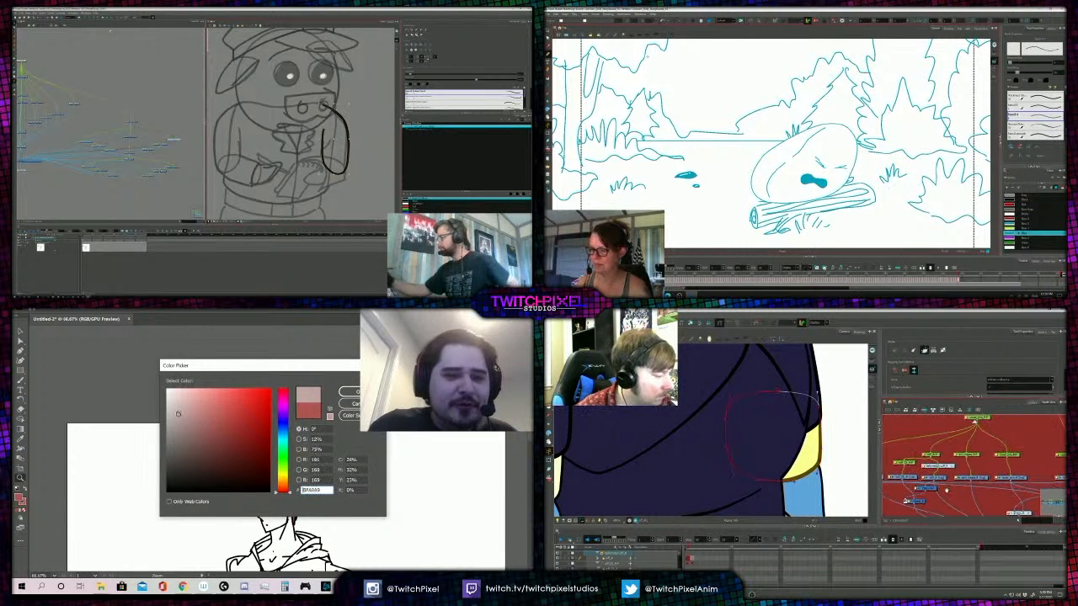
drag(177, 413, 182, 405)
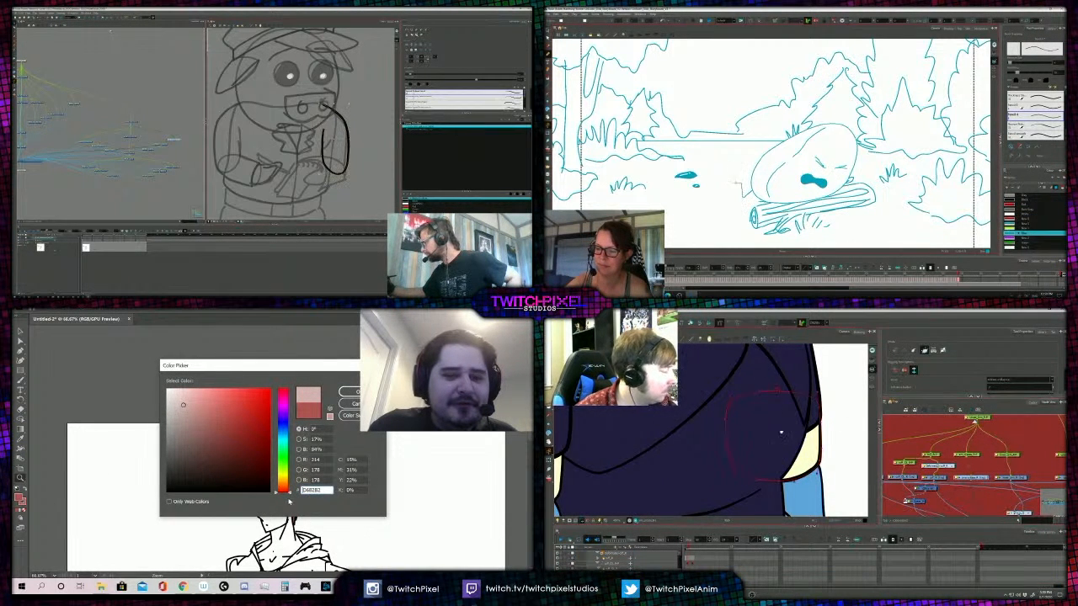
drag(781, 433, 801, 522)
drag(289, 492, 283, 489)
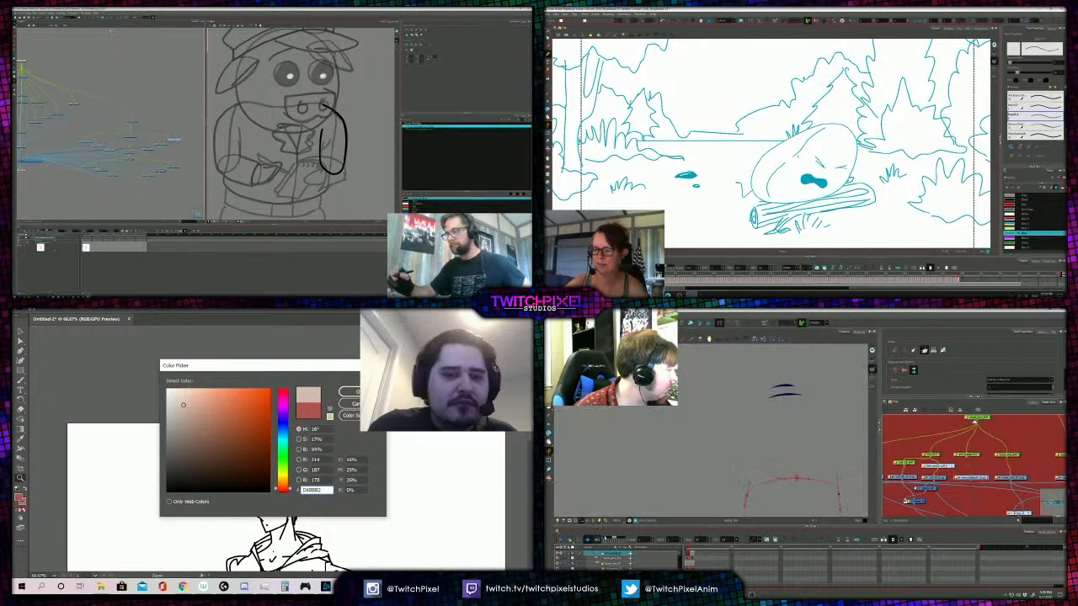
click(177, 406)
drag(178, 406, 187, 401)
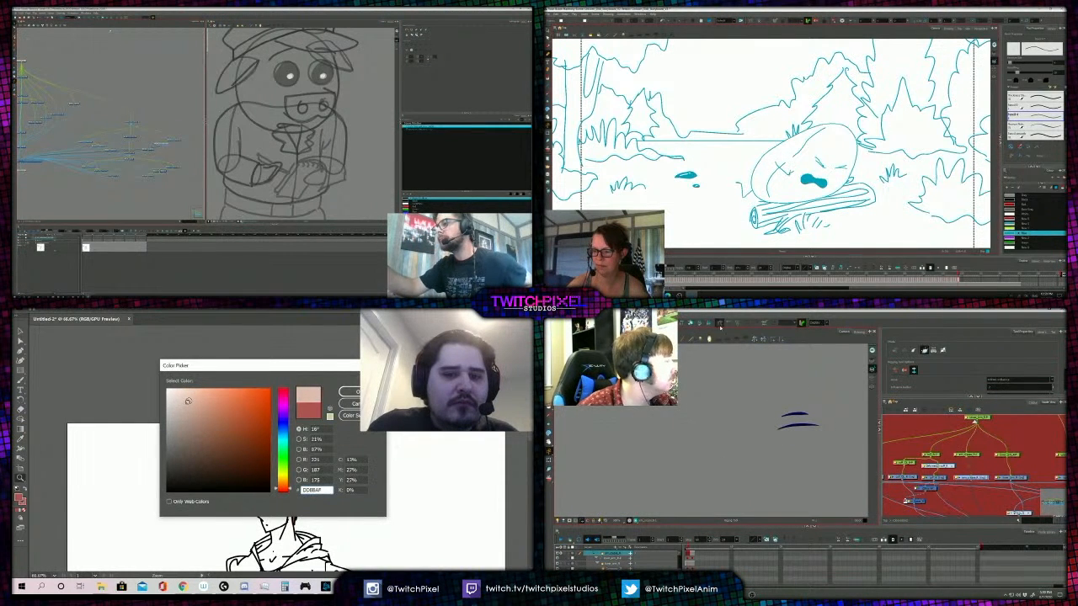
click(347, 391)
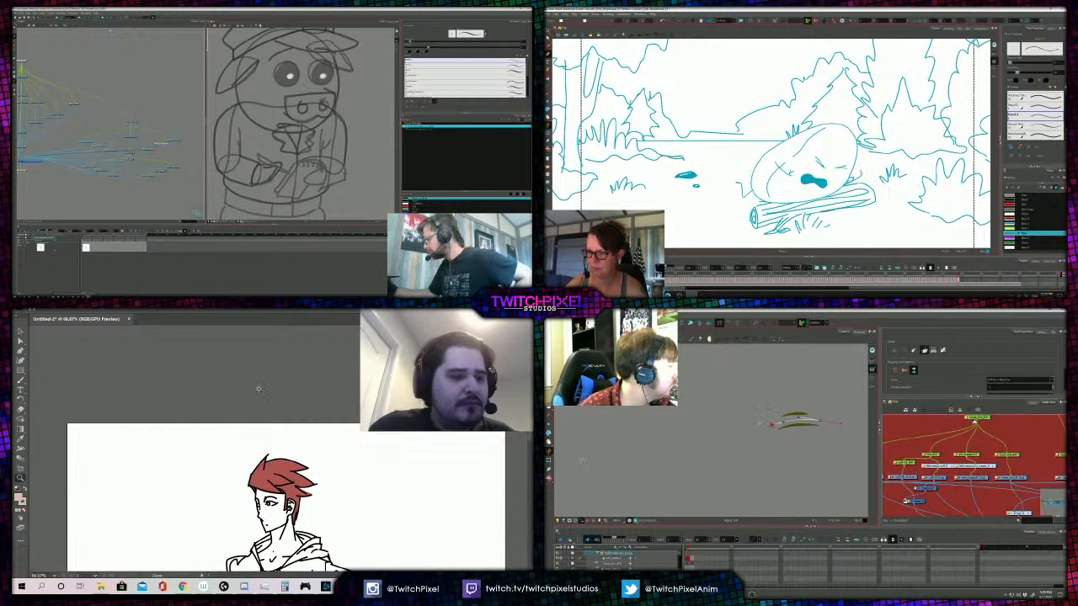
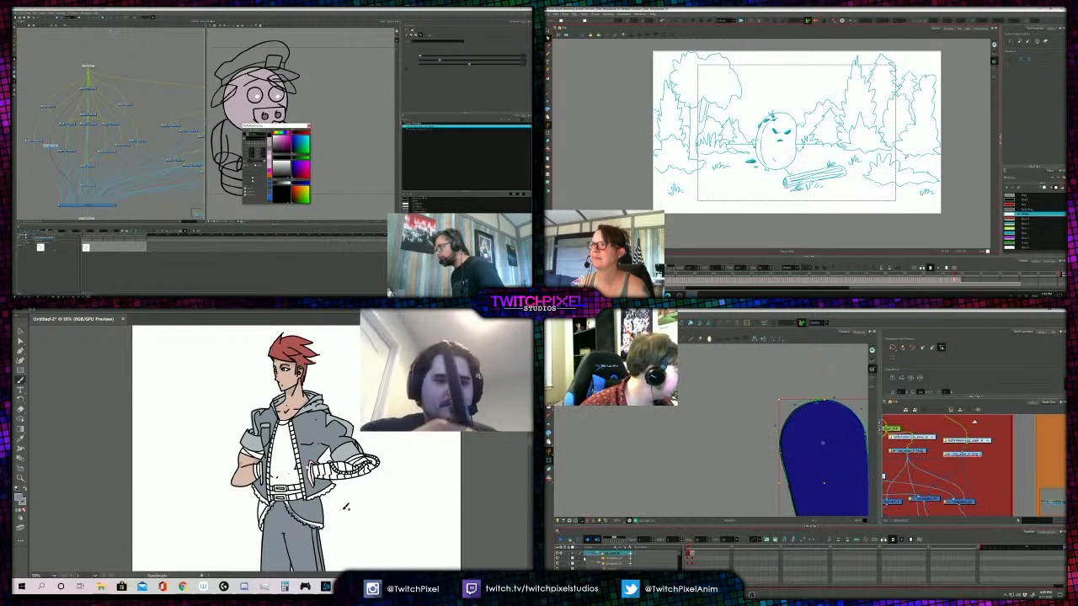
- Close the pig officer's colour editor and fill the first of the pig's eyes with black
click(308, 126)
click(560, 554)
scroll(708, 433, down, 4)
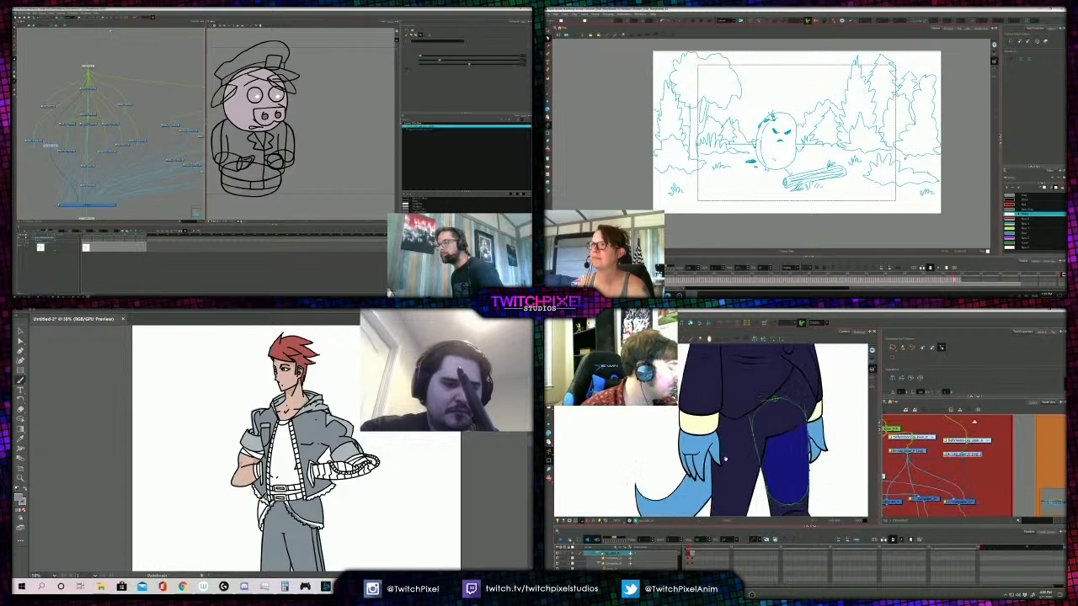
click(256, 95)
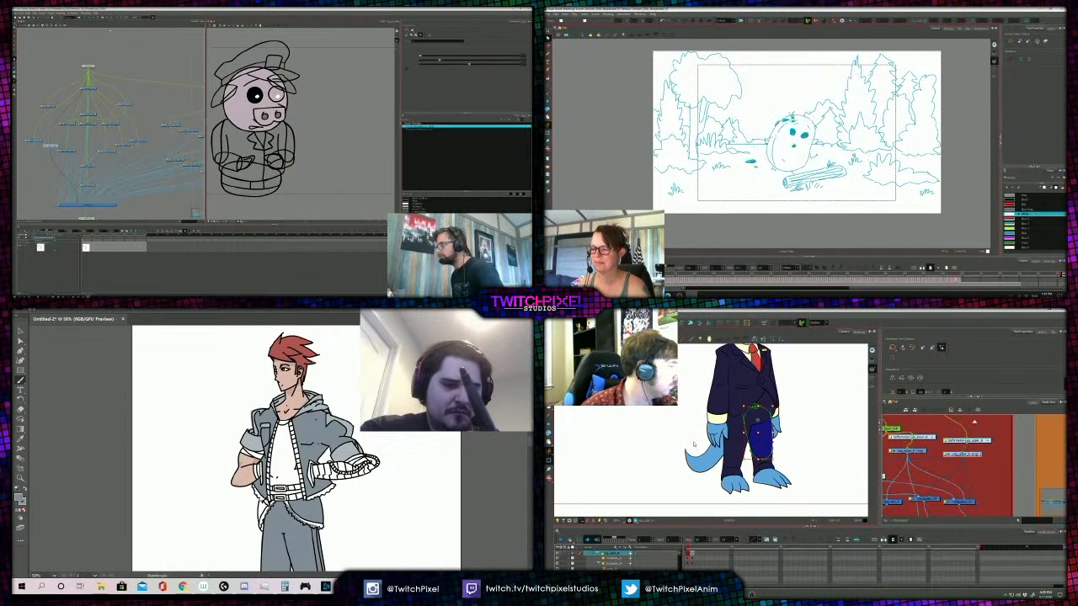
scroll(947, 472, down, 3)
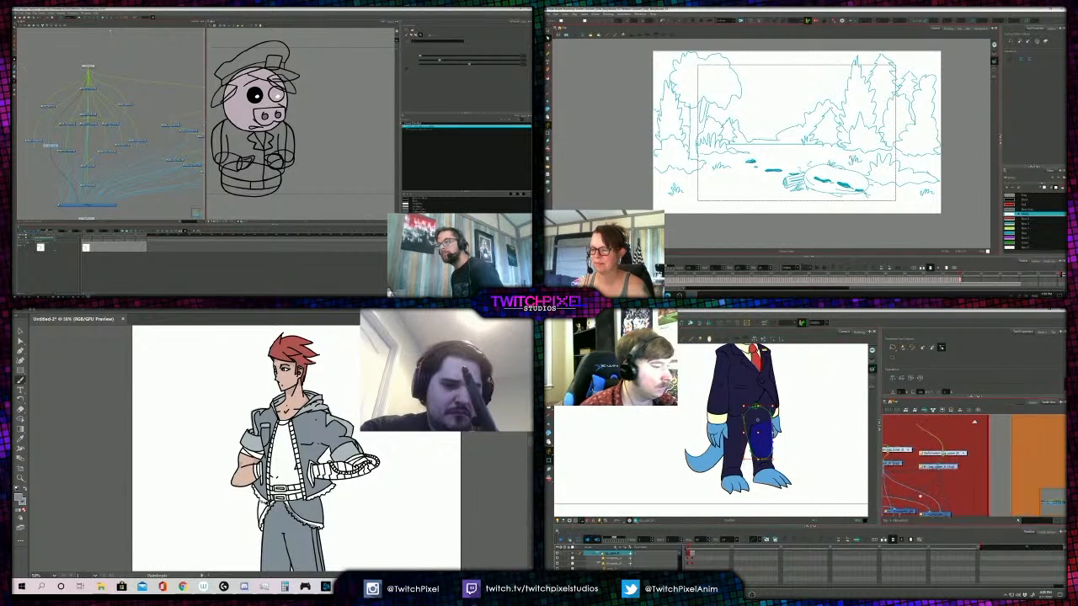
- Select the bird's tail drawing in the orange node group, and fill the pig's remaining eye with black
drag(1040, 482, 955, 488)
scroll(792, 173, up, 5)
scroll(958, 483, up, 3)
click(954, 462)
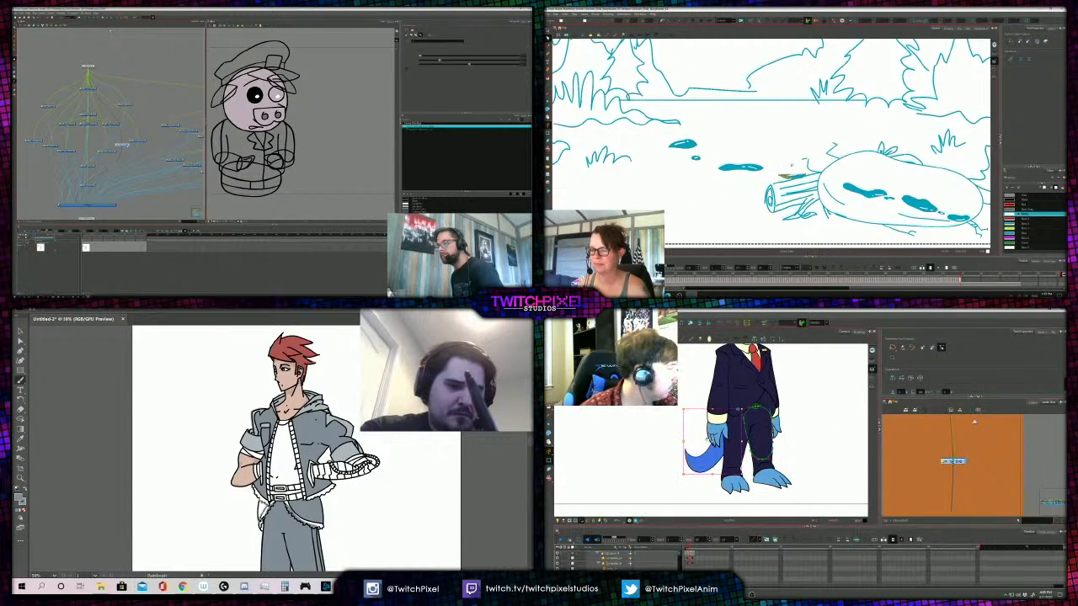
drag(733, 446, 790, 457)
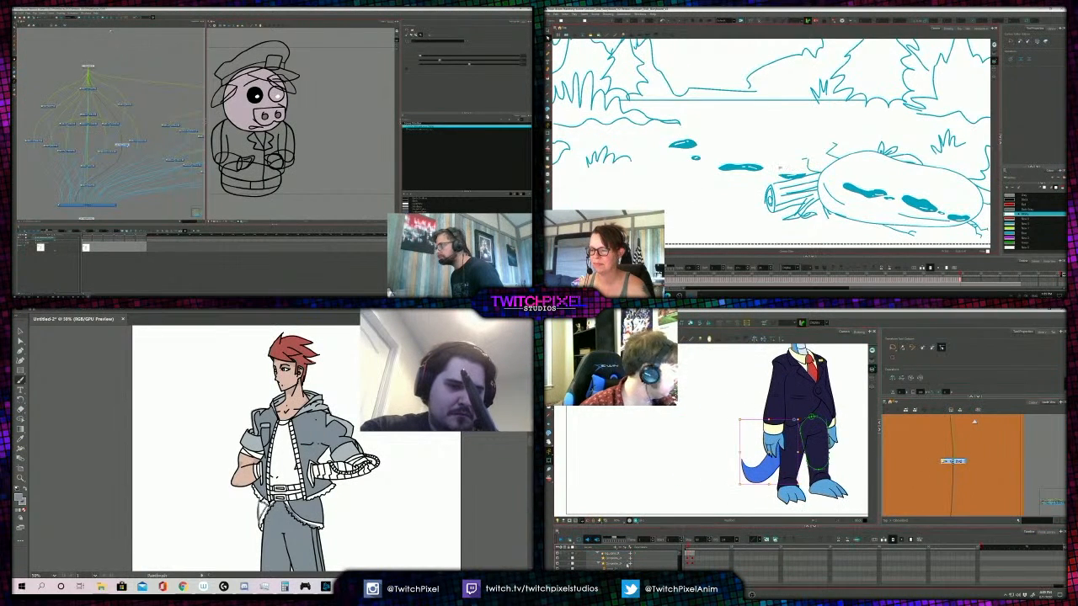
scroll(627, 566, down, 2)
click(277, 95)
- Show the bird's tail drawing on its own and switch to the Rigging tool for it
key(z)
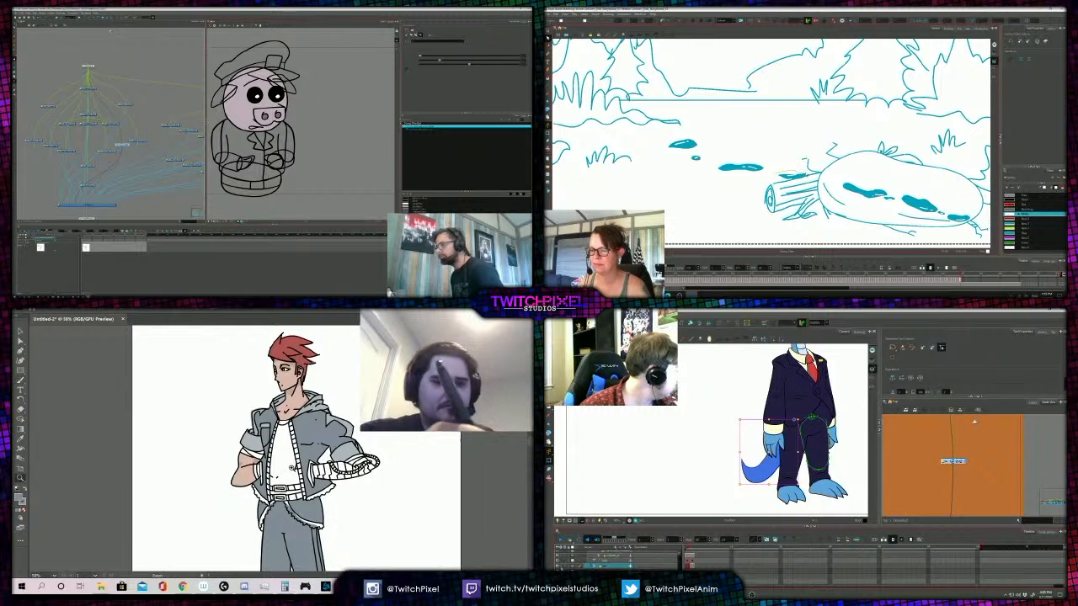
click(565, 566)
alt+click(290, 459)
alt+click(290, 459)
click(288, 450)
click(287, 450)
scroll(757, 459, up, 3)
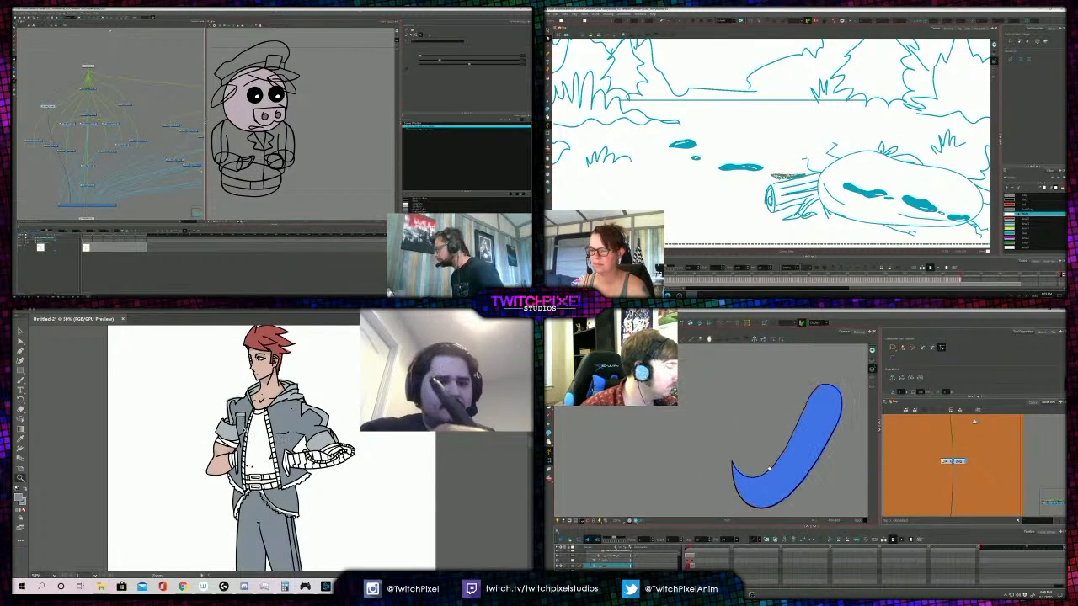
click(415, 207)
click(720, 325)
scroll(792, 170, down, 4)
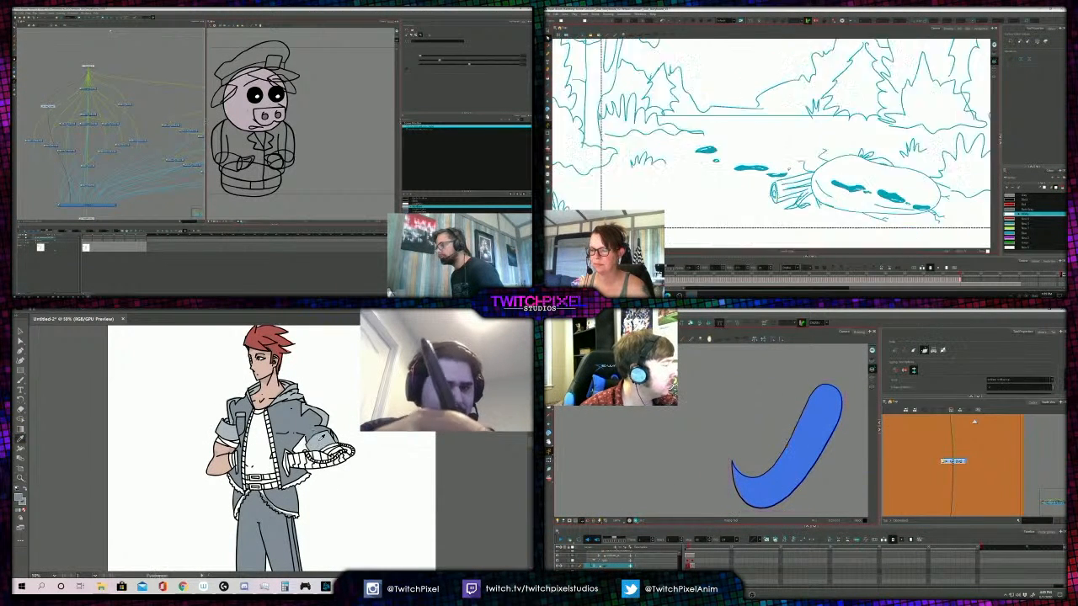
- Sample the grey of the figure's jacket sleeve and open the drawing colour for editing
key(i)
click(315, 441)
scroll(792, 150, up, 1)
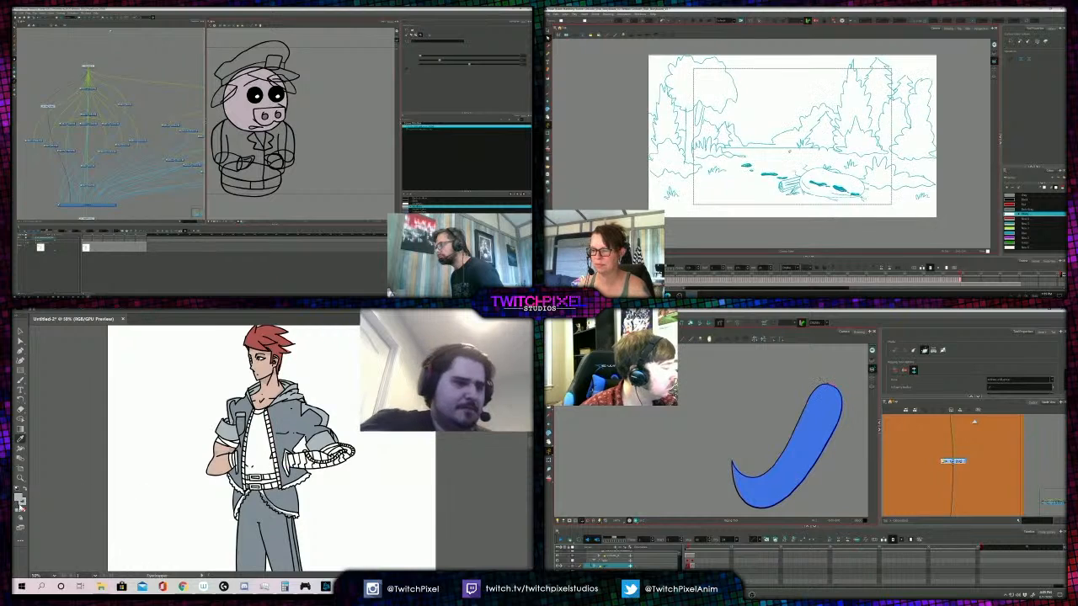
double_click(19, 499)
drag(286, 460, 285, 487)
- Place a curve deformer along the bird's tail from base to tip, and set the figure's drawing colour to beige, BAA28C
click(815, 389)
scroll(882, 133, up, 1)
scroll(256, 78, up, 2)
drag(876, 145, 882, 142)
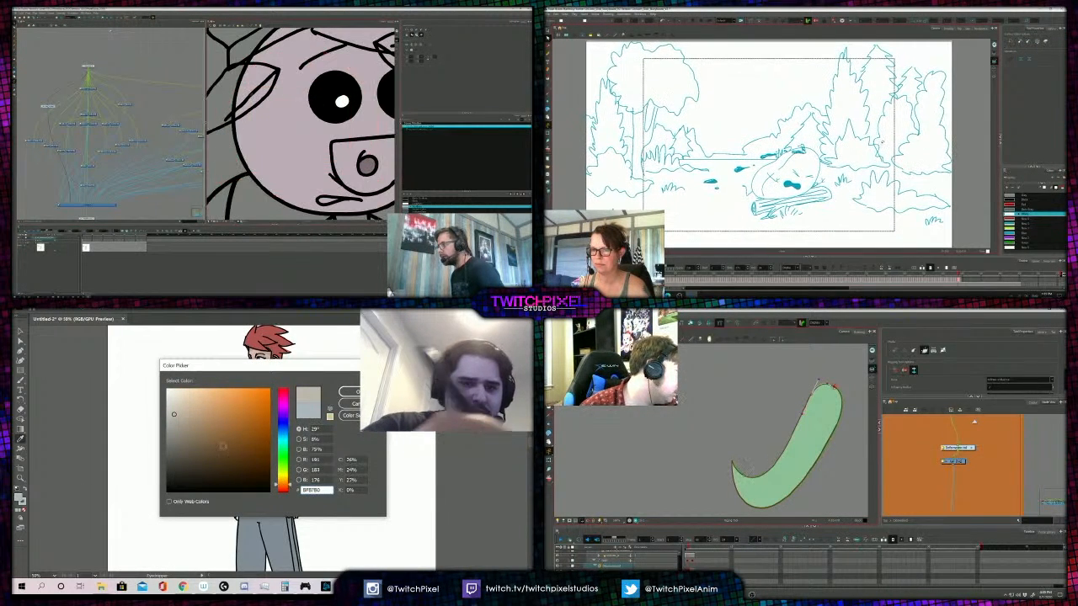
click(192, 417)
key(alt+b)
scroll(256, 78, up, 1)
drag(773, 465, 758, 484)
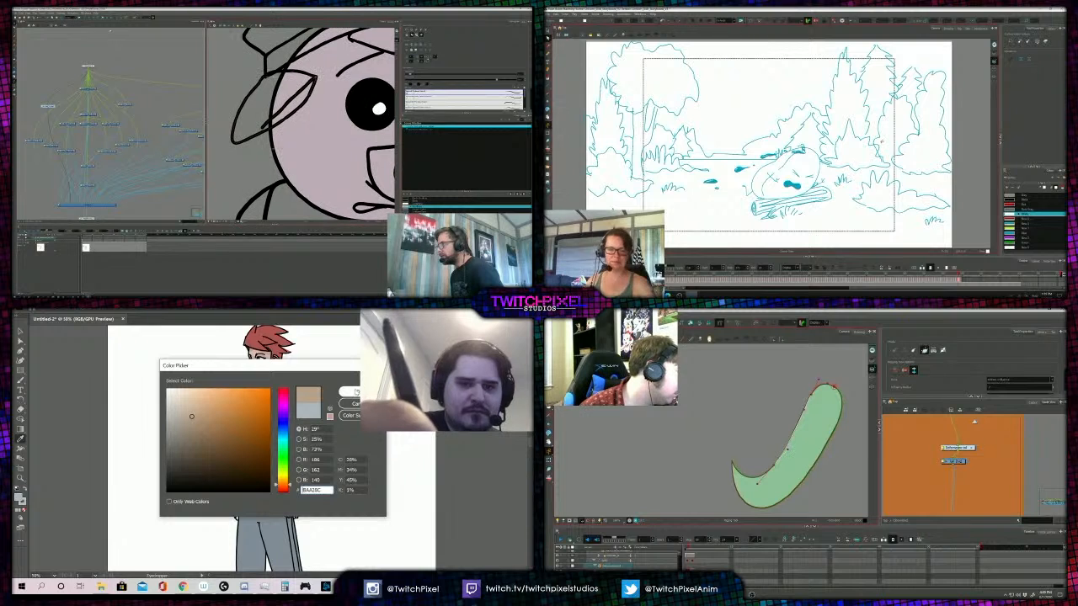
key(Return)
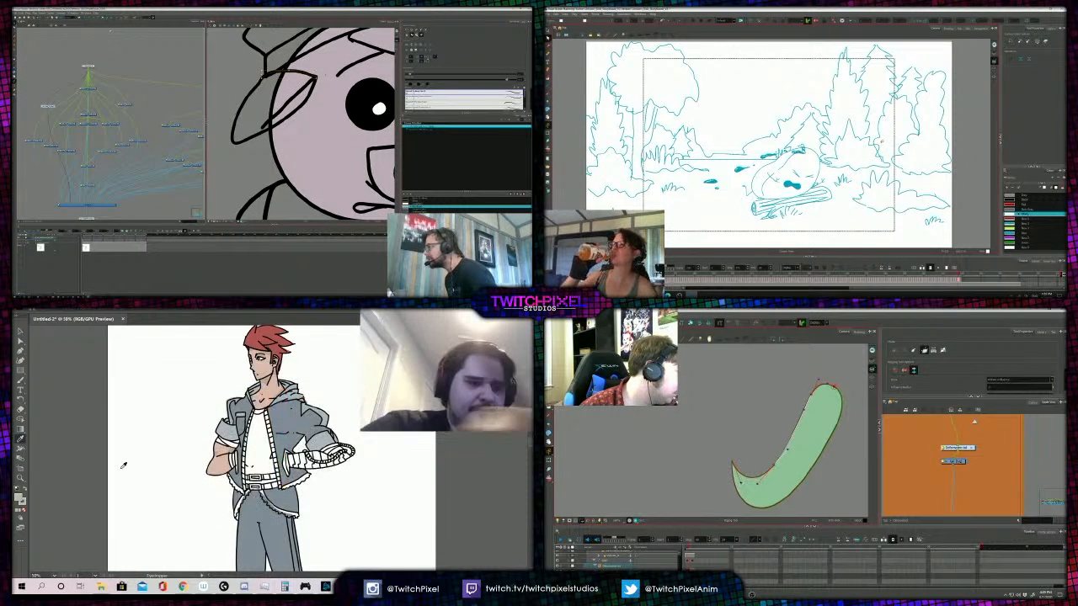
drag(742, 482, 742, 481)
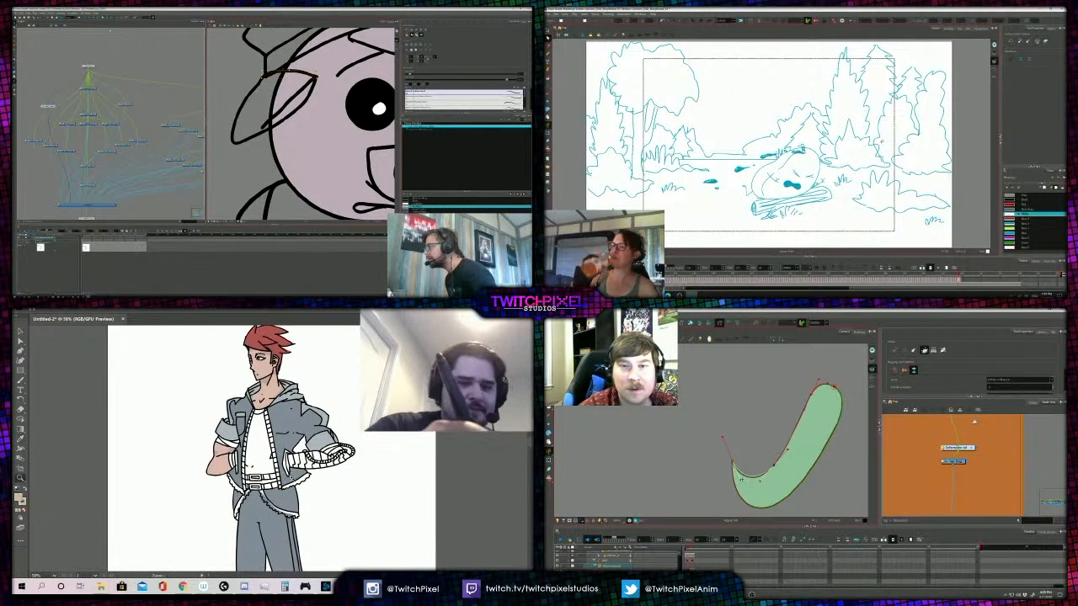
click(279, 474)
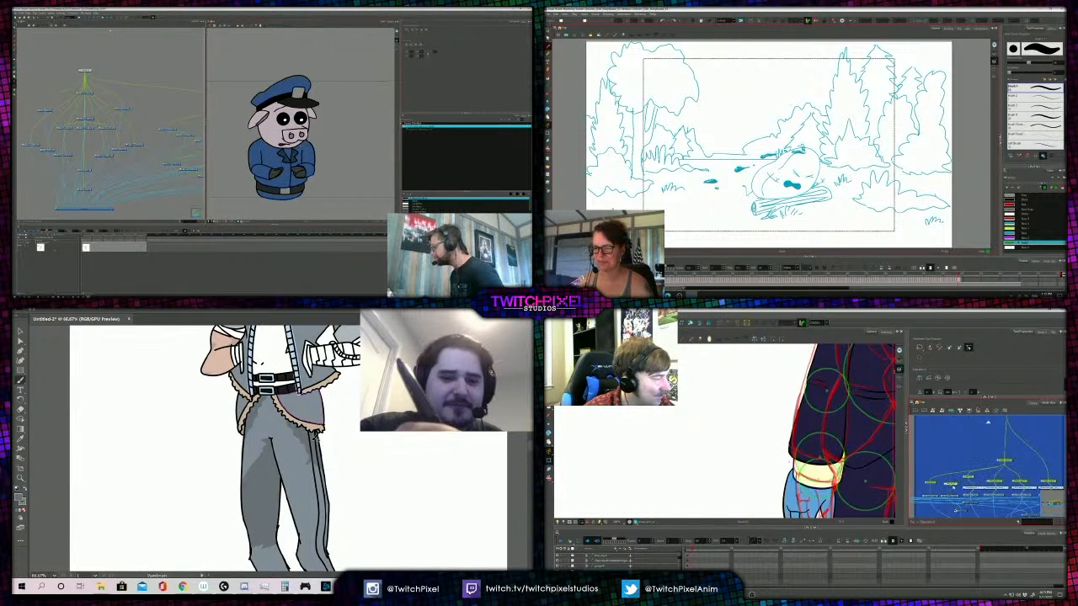
- Go from the blue node group to the purple one and select the bird's lower jacket front with the Transform tool
click(934, 485)
key(alt+s)
drag(810, 479, 819, 479)
drag(1050, 505, 948, 471)
key(alt+b)
key(shift+t)
key(z)
click(992, 470)
alt+click(300, 485)
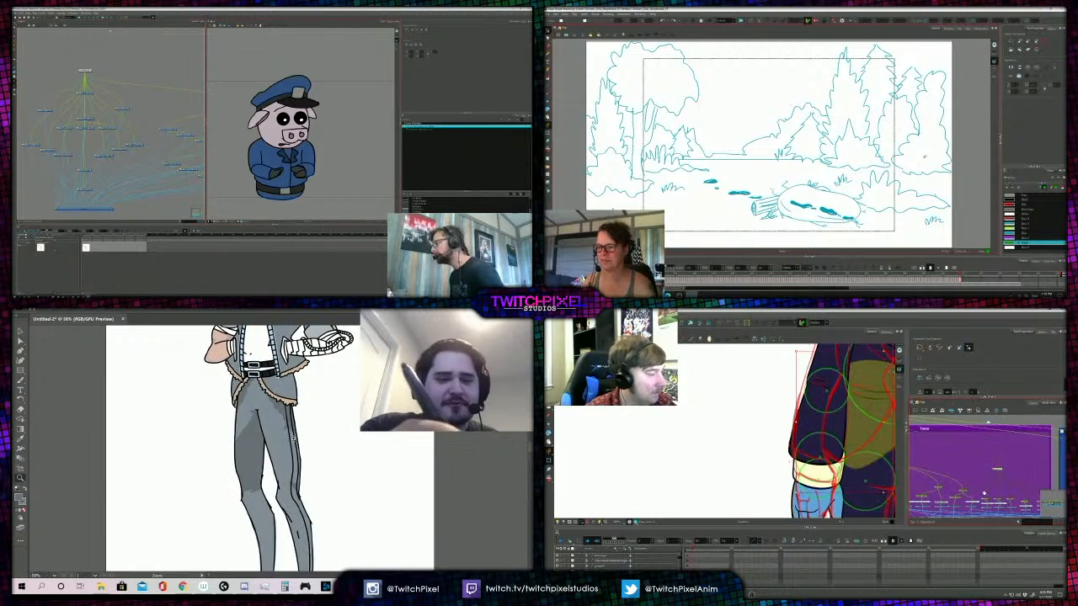
- Select the node that controls the bird's upper chest in the purple group, and save the scene
scroll(725, 472, down, 3)
alt+click(295, 448)
drag(723, 505, 727, 516)
click(291, 505)
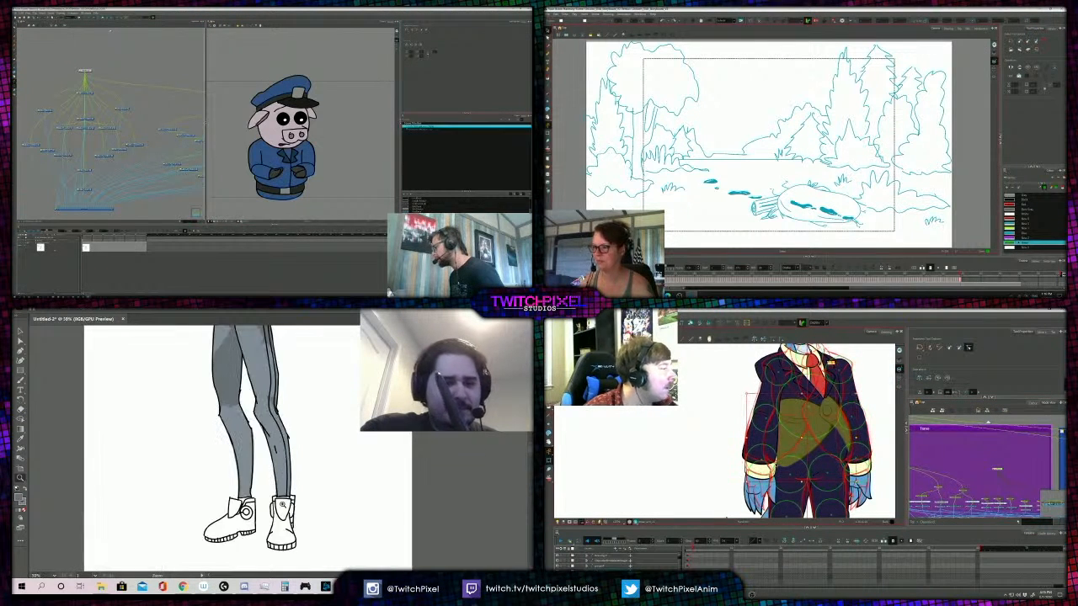
click(258, 476)
drag(985, 483, 1014, 493)
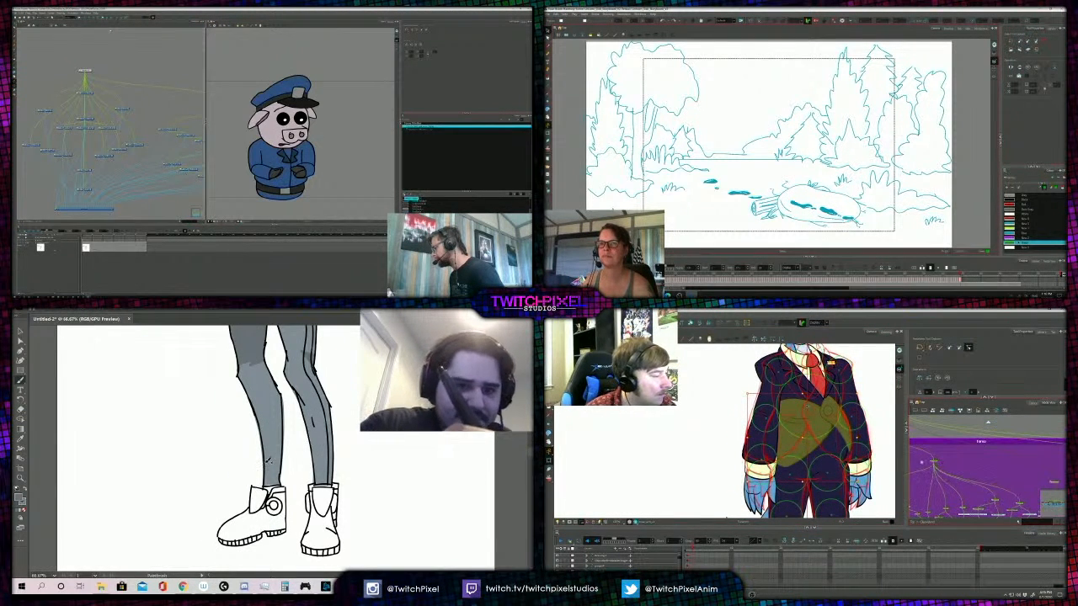
click(934, 462)
drag(740, 446, 743, 449)
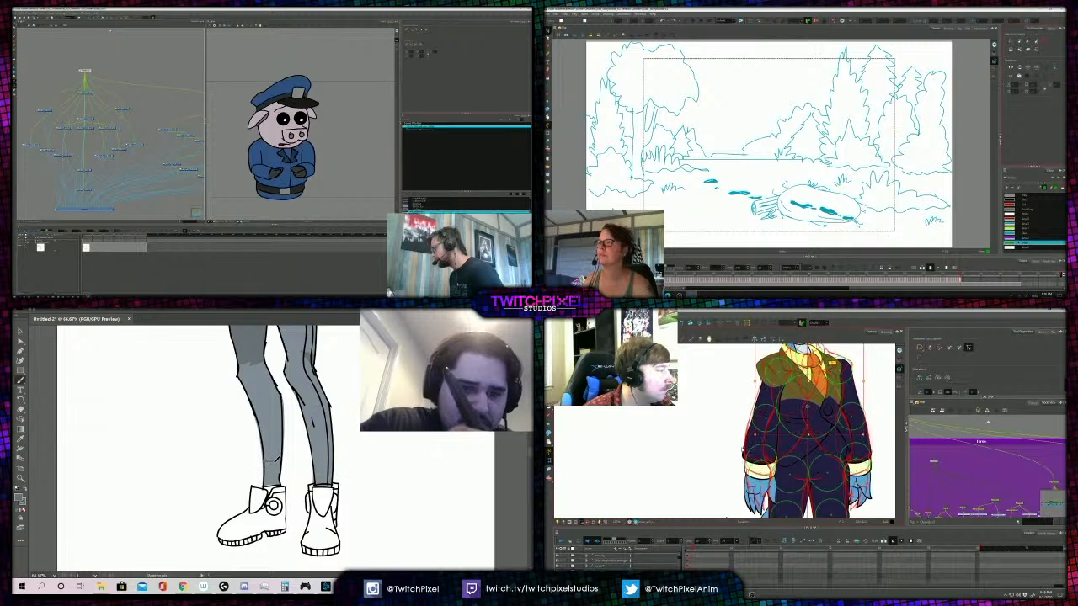
key(ctrl+s)
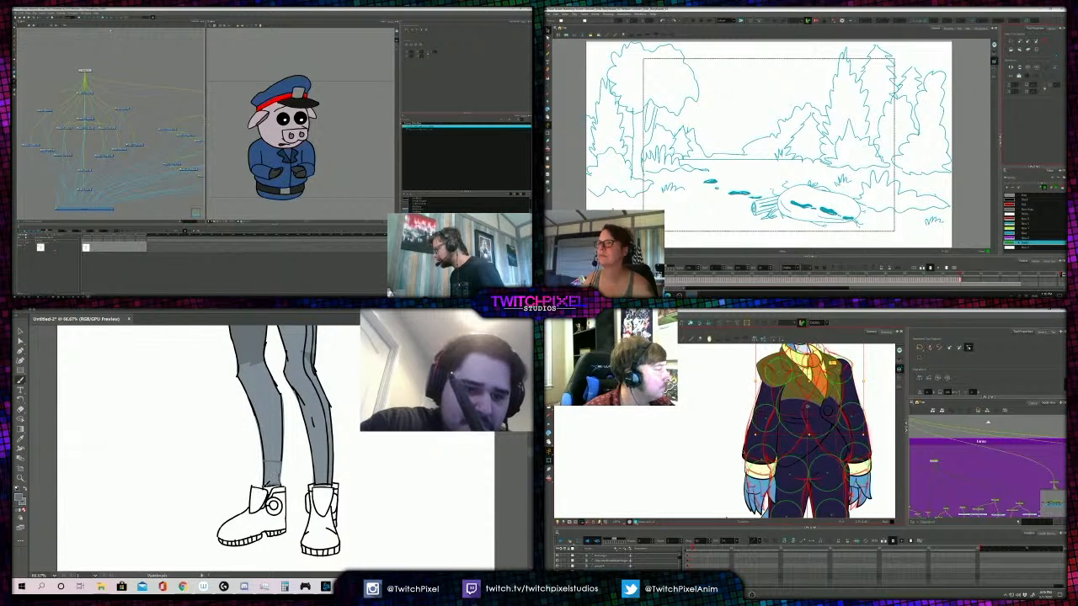
- Paint a darker grey shadow at the figure's trouser hem above the boot, and select the bird's shirt collar
mouse_move(268, 469)
mouse_down()
mouse_move(273, 479)
mouse_move(267, 460)
mouse_up()
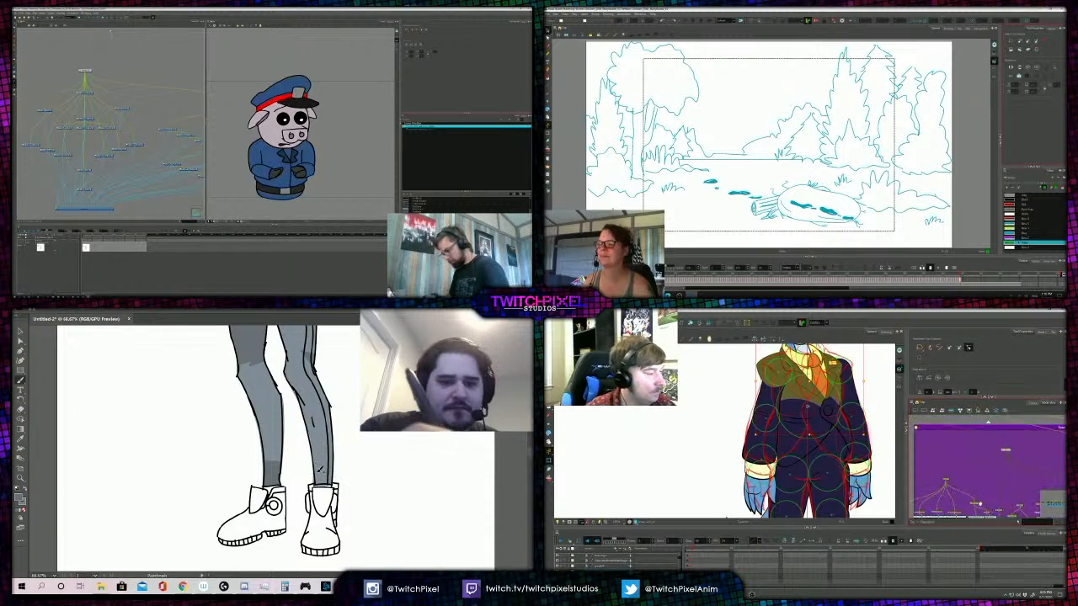
click(811, 363)
drag(808, 371, 815, 431)
scroll(814, 429, up, 3)
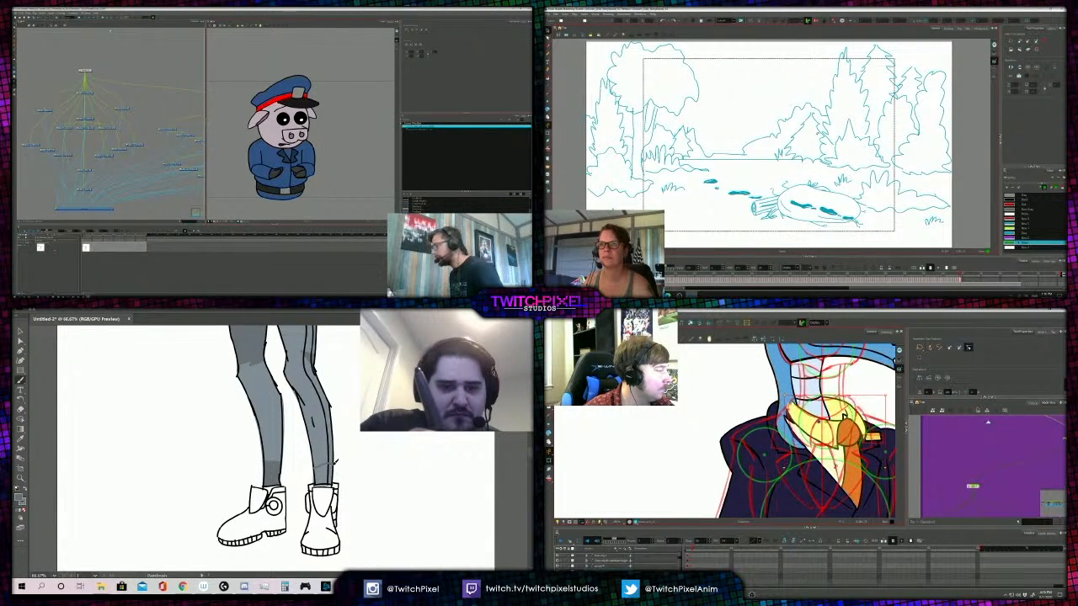
scroll(809, 430, down, 2)
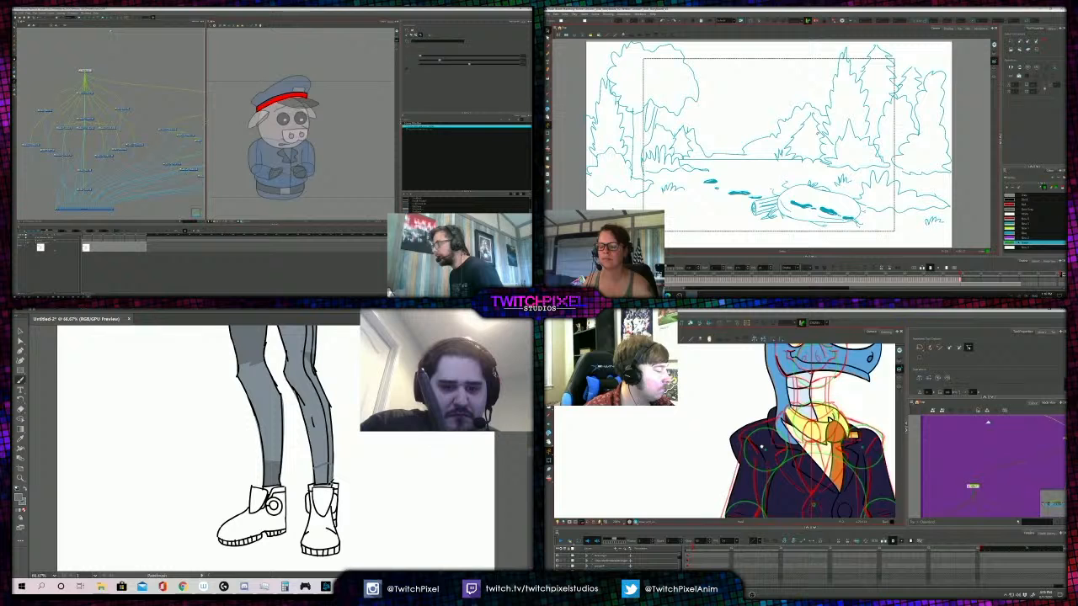
scroll(662, 447, down, 2)
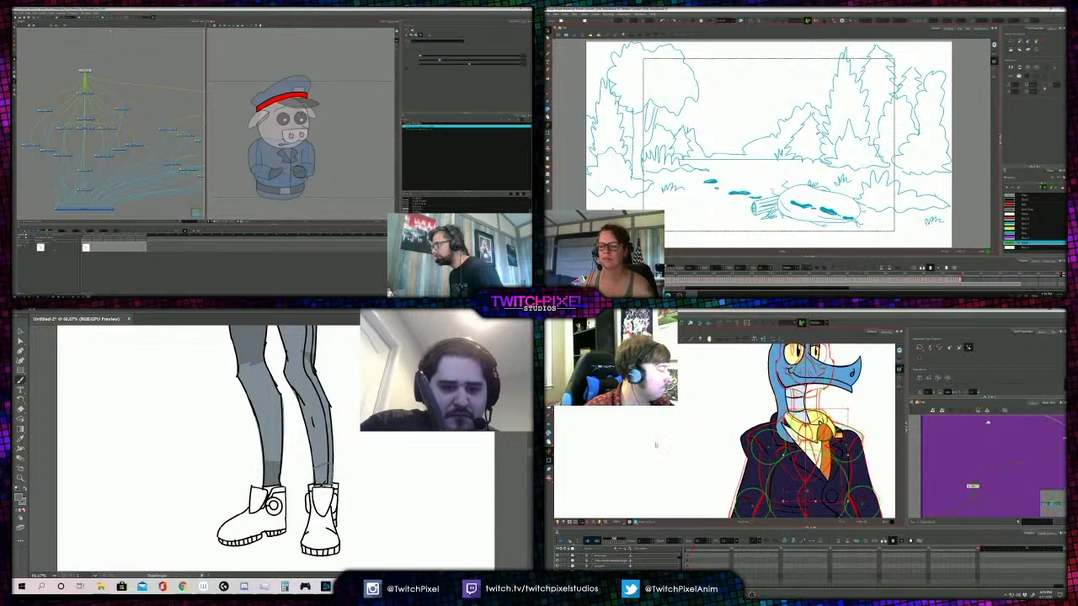
- Check the shading on the figure's trousers, and look over the bird's suit from collar to sleeves
key(z)
alt+click(270, 435)
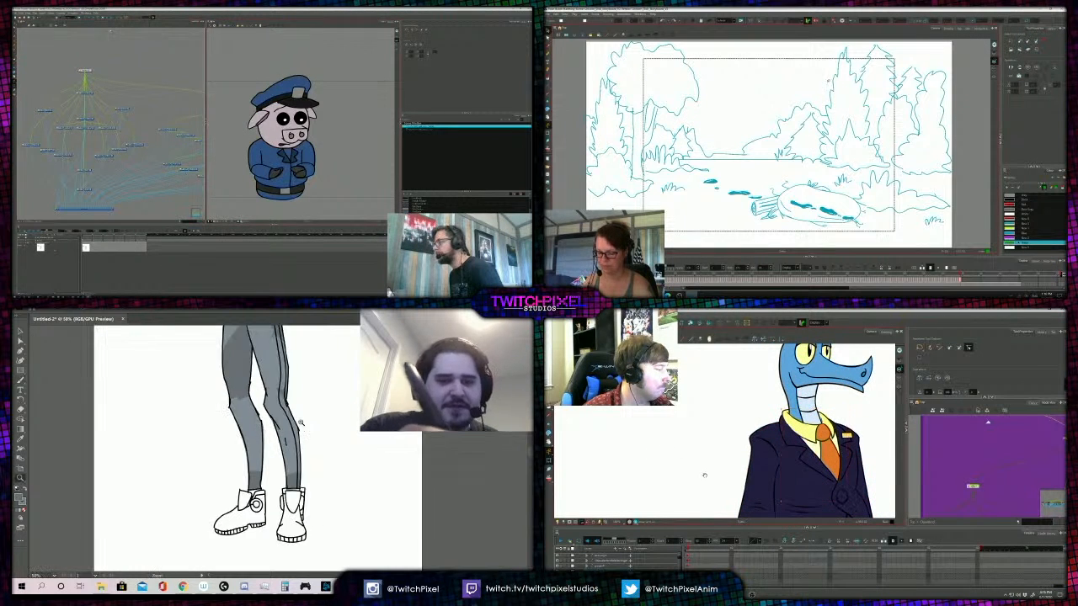
drag(712, 513, 700, 416)
alt+click(271, 435)
alt+click(270, 434)
click(271, 435)
click(270, 434)
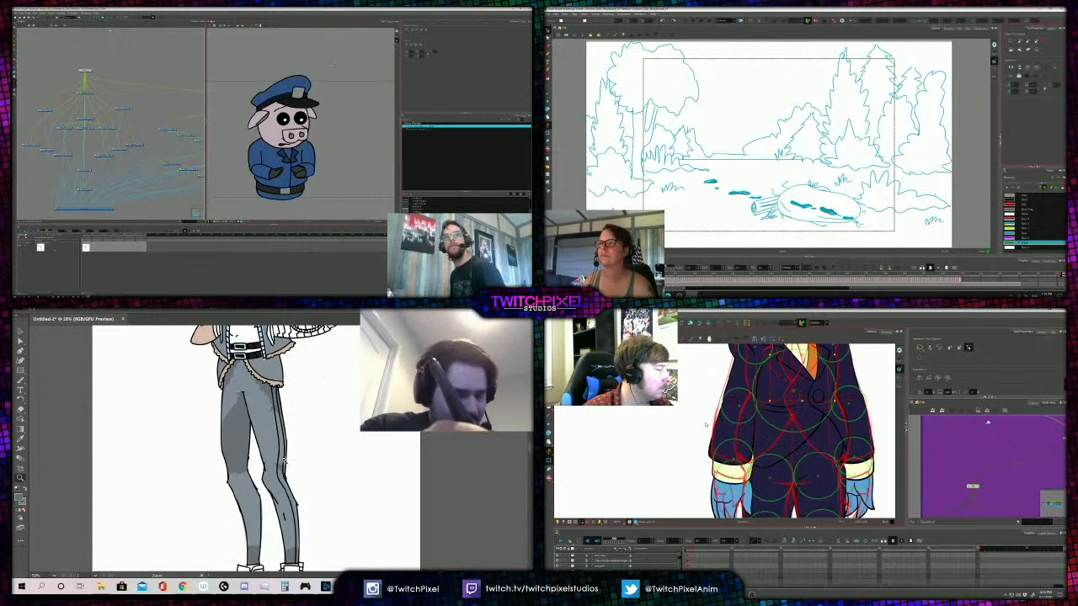
scroll(955, 476, down, 3)
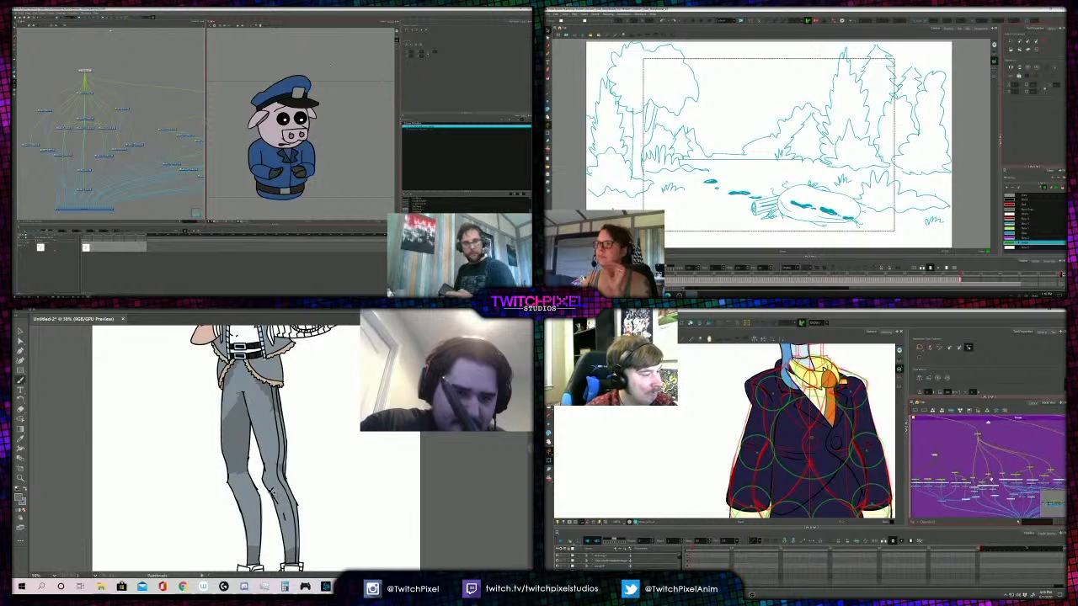
- Select the bird's buttoned jacket front panel in the node network, reposition it and nudge it slightly down
drag(1024, 470, 980, 472)
scroll(990, 471, up, 3)
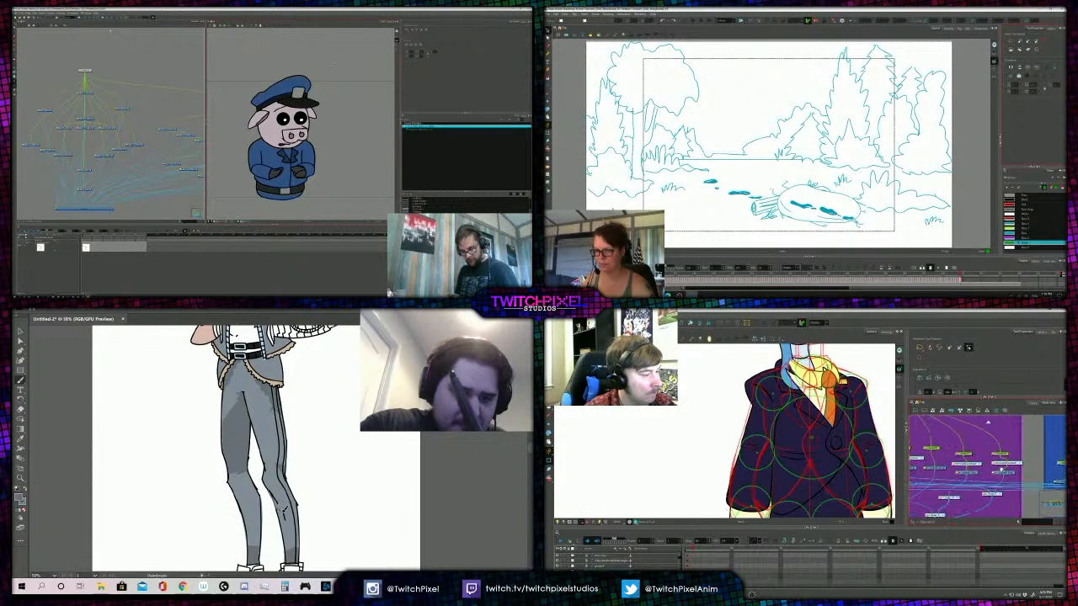
click(964, 455)
drag(801, 465, 834, 457)
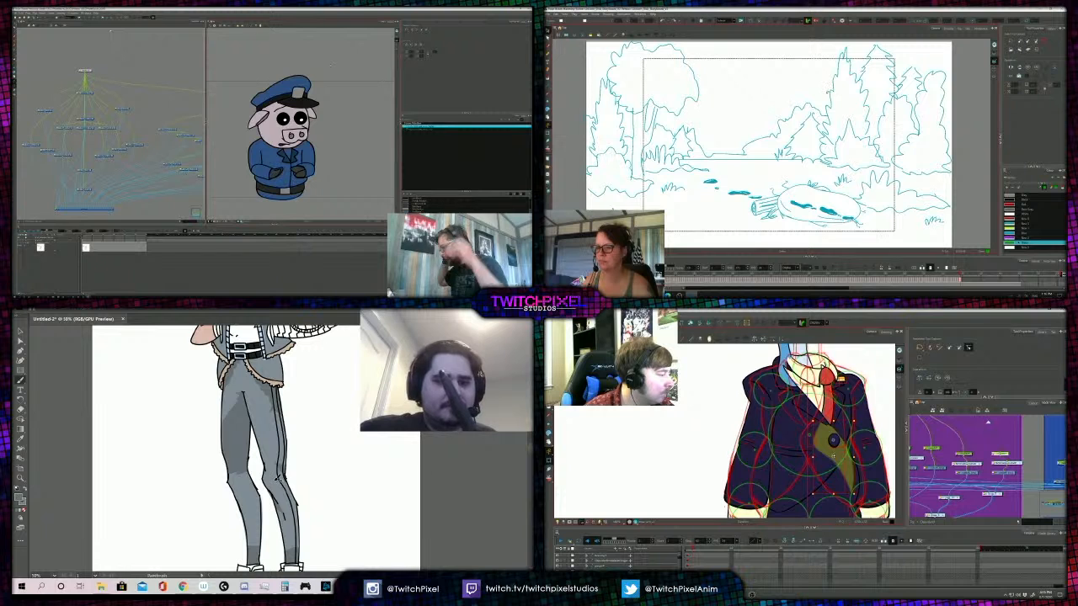
key(Down)
key(Down)
key(Down)
- Hide the figure's ink lines to review the flat colours, and select the bird's other jacket front panel
key(z)
alt+click(252, 458)
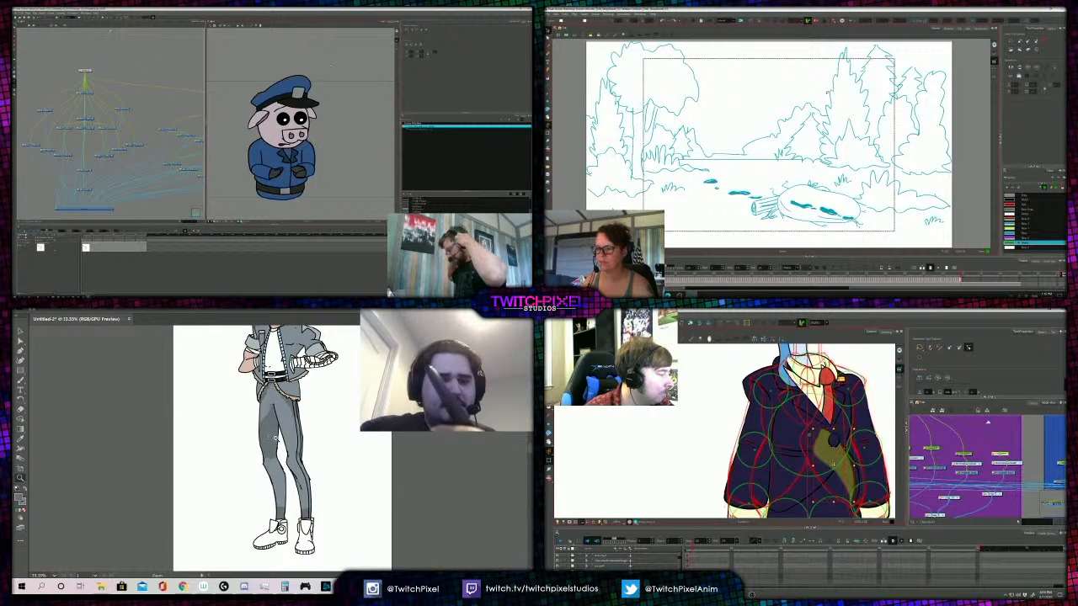
alt+click(274, 437)
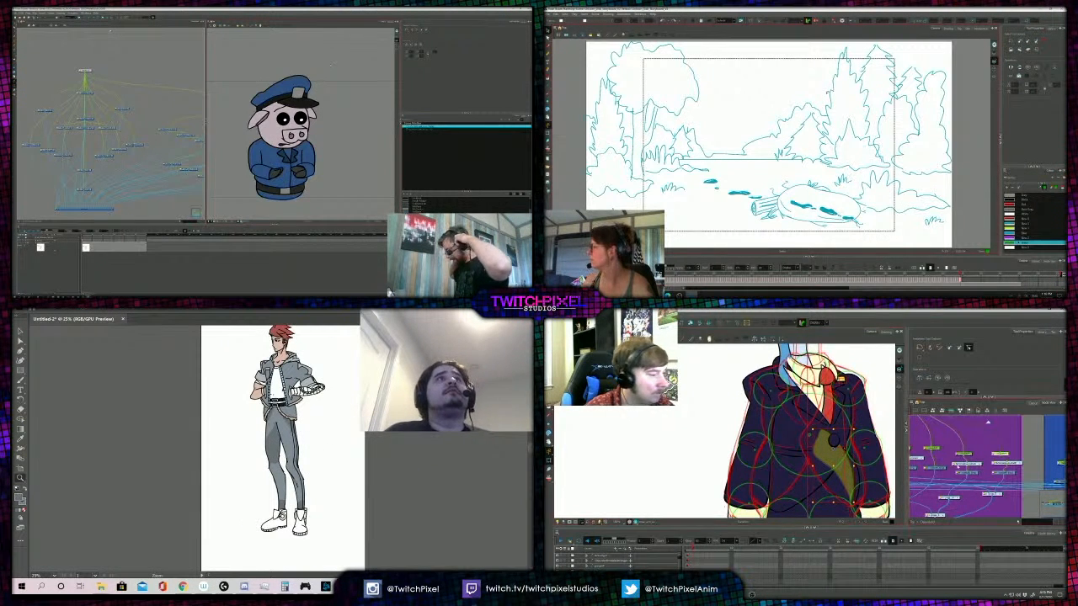
click(973, 456)
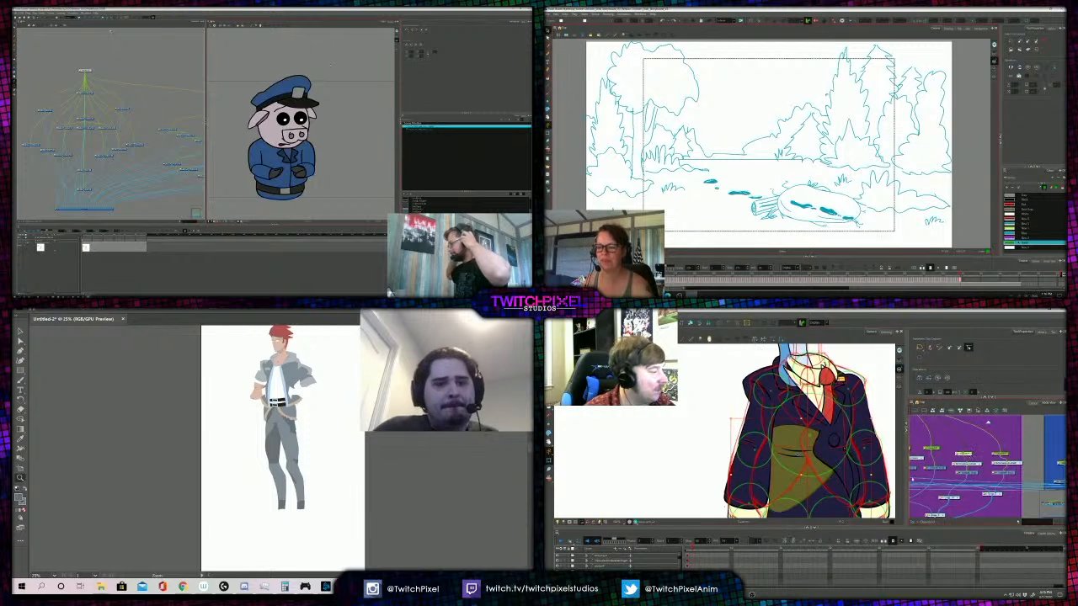
click(287, 377)
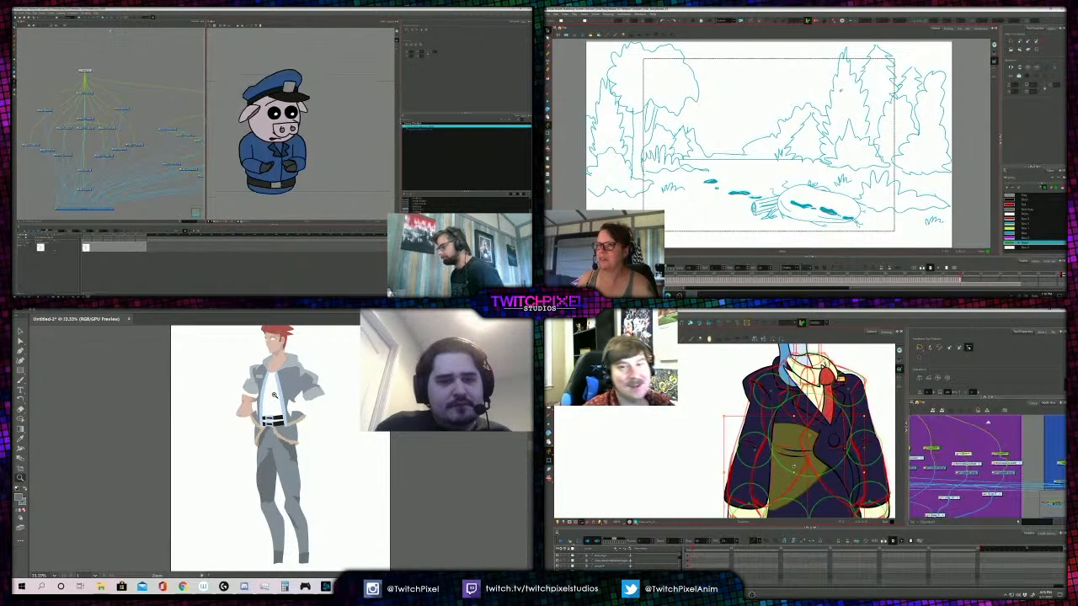
alt+click(273, 411)
click(296, 497)
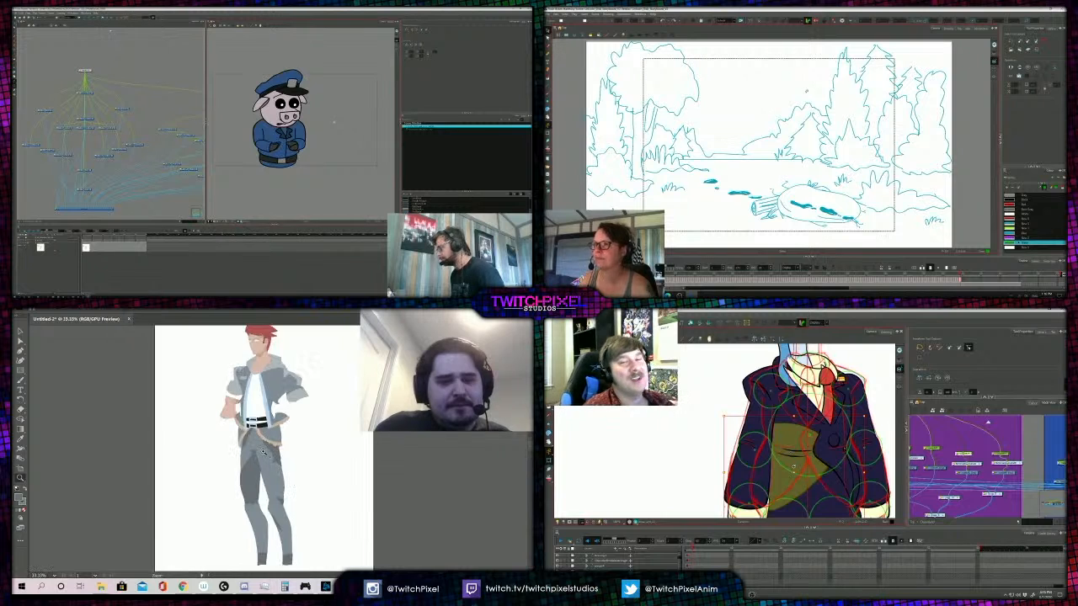
click(300, 517)
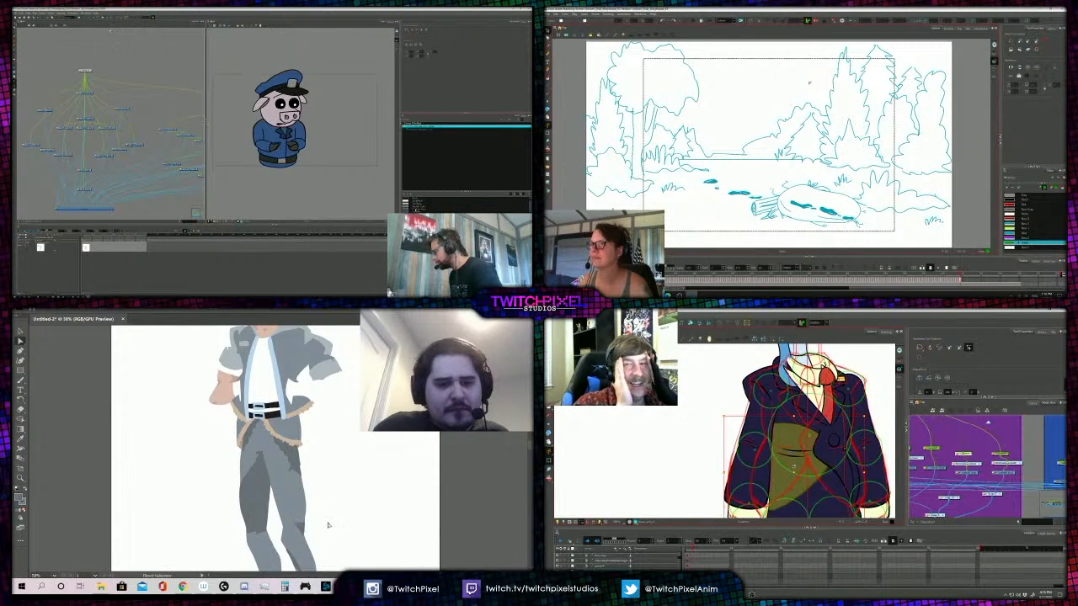
- Open a pig officer palette colour for editing, move the colour picker clear of the character, and check the figure's trouser shading
double_click(405, 209)
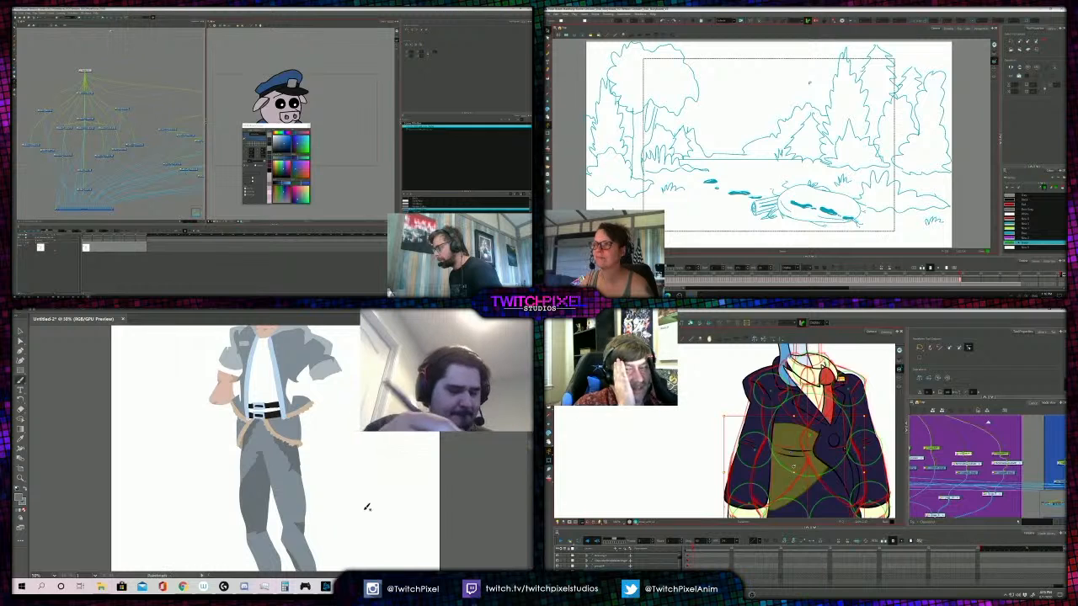
drag(276, 127, 344, 124)
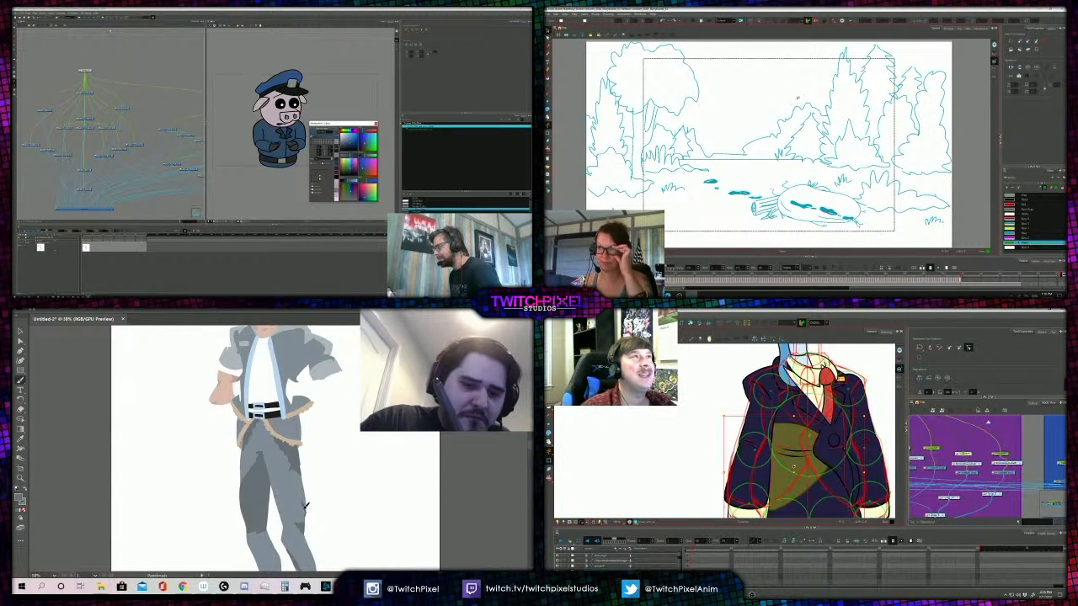
alt+click(297, 469)
alt+click(286, 454)
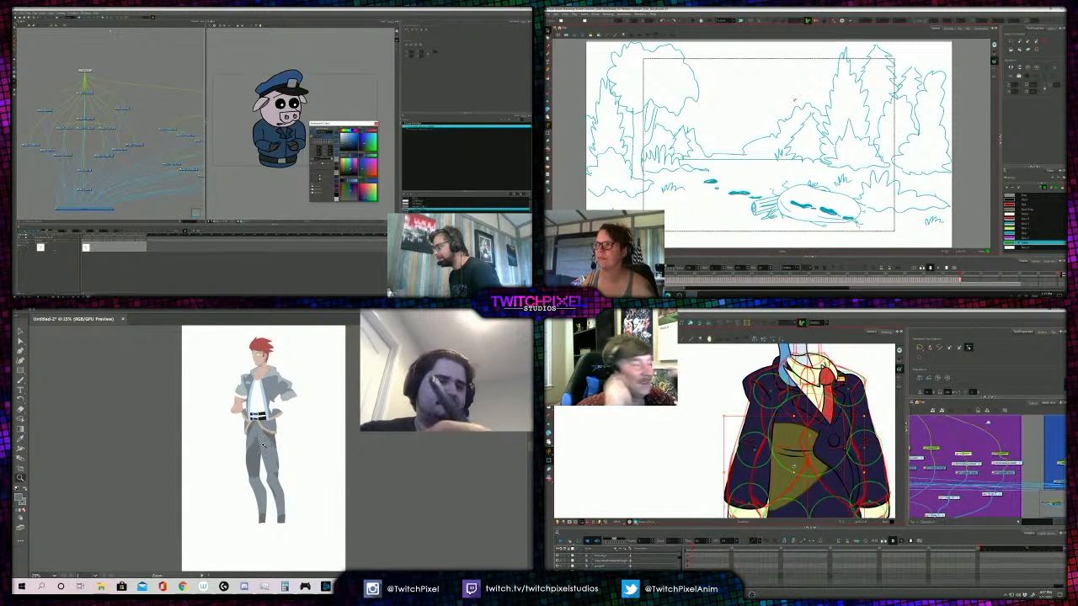
click(262, 441)
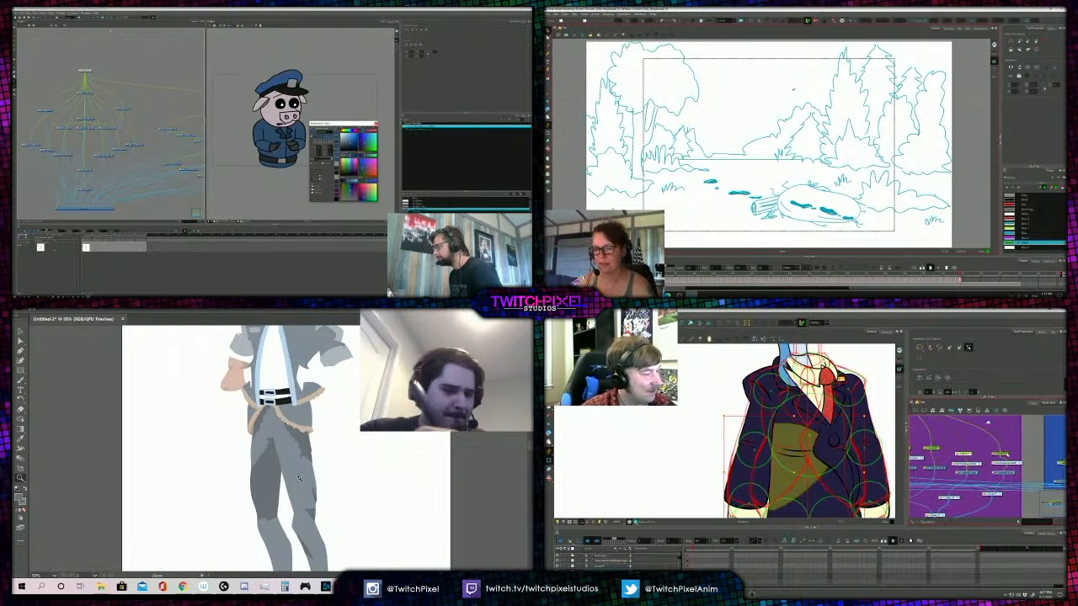
key(b)
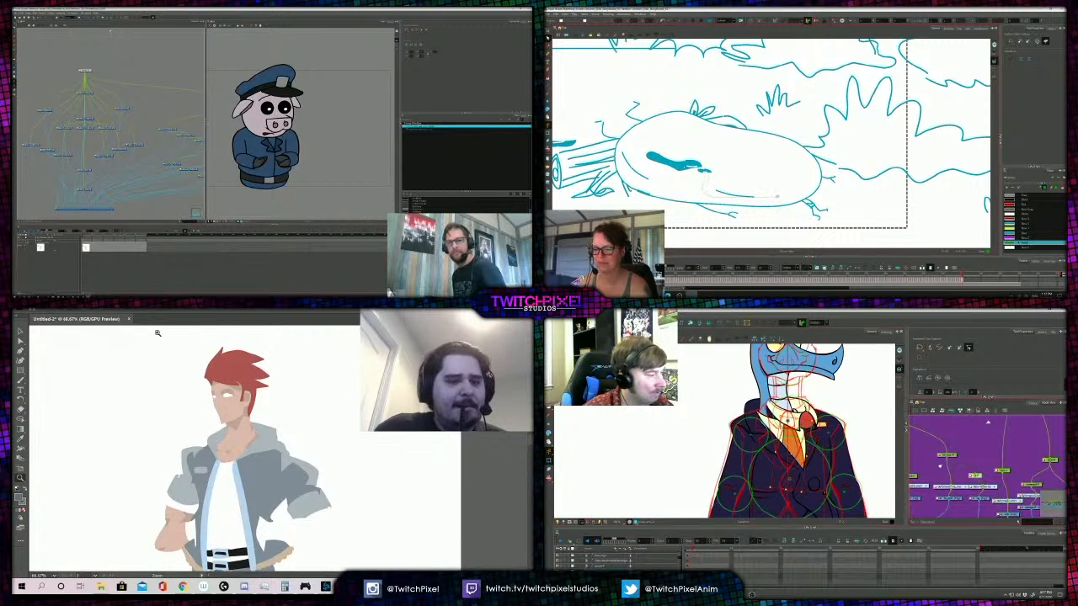
- Examine the figure's flat colours from hair to trousers, and inspect the jacket edge around the hand and belt
key(b)
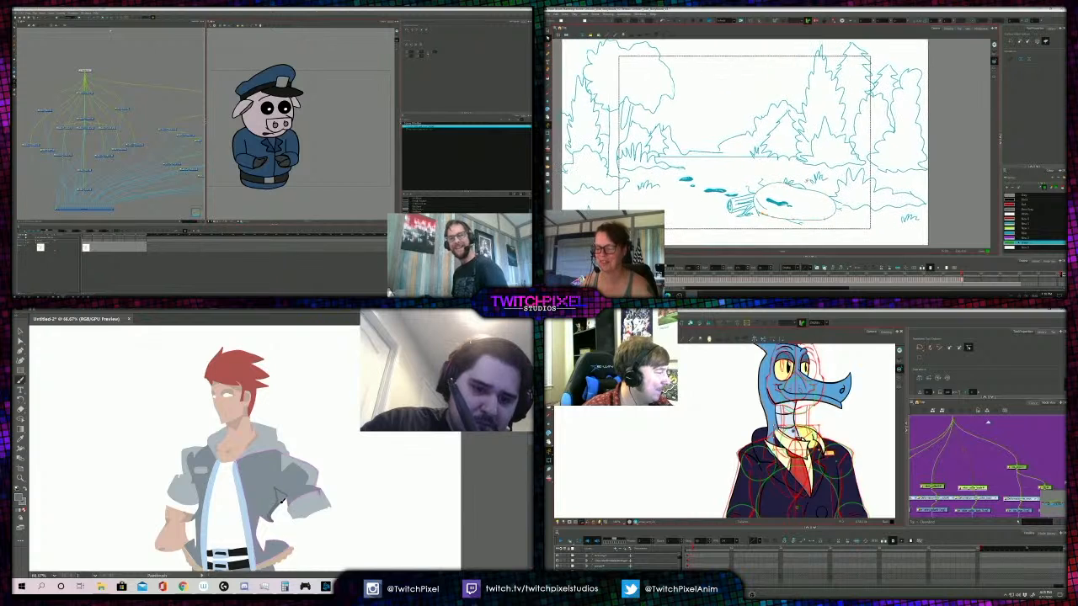
key(z)
alt+click(288, 462)
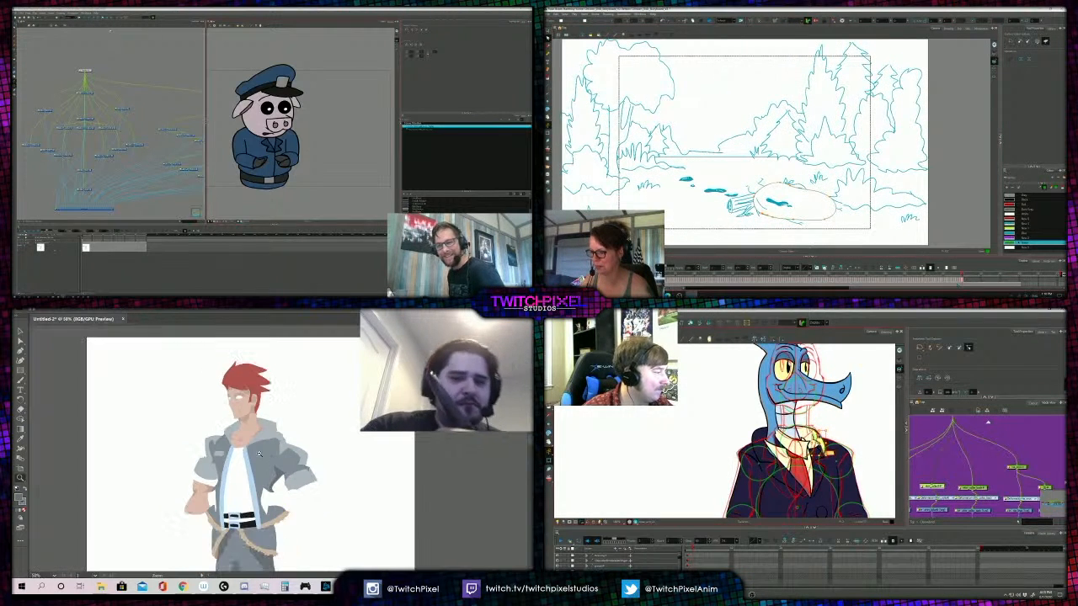
alt+click(272, 438)
alt+click(273, 437)
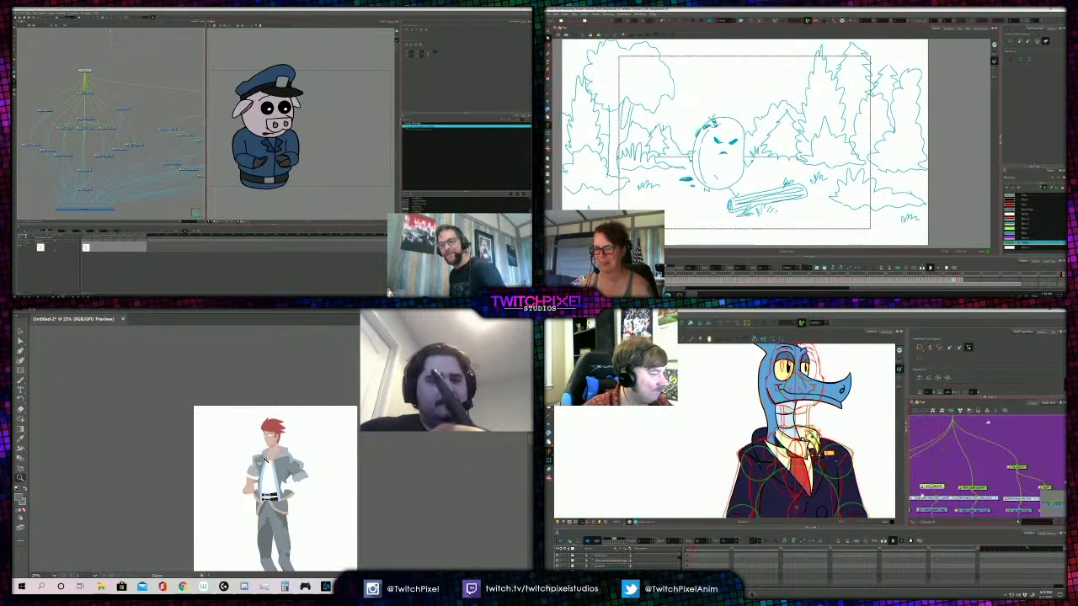
click(275, 458)
click(277, 456)
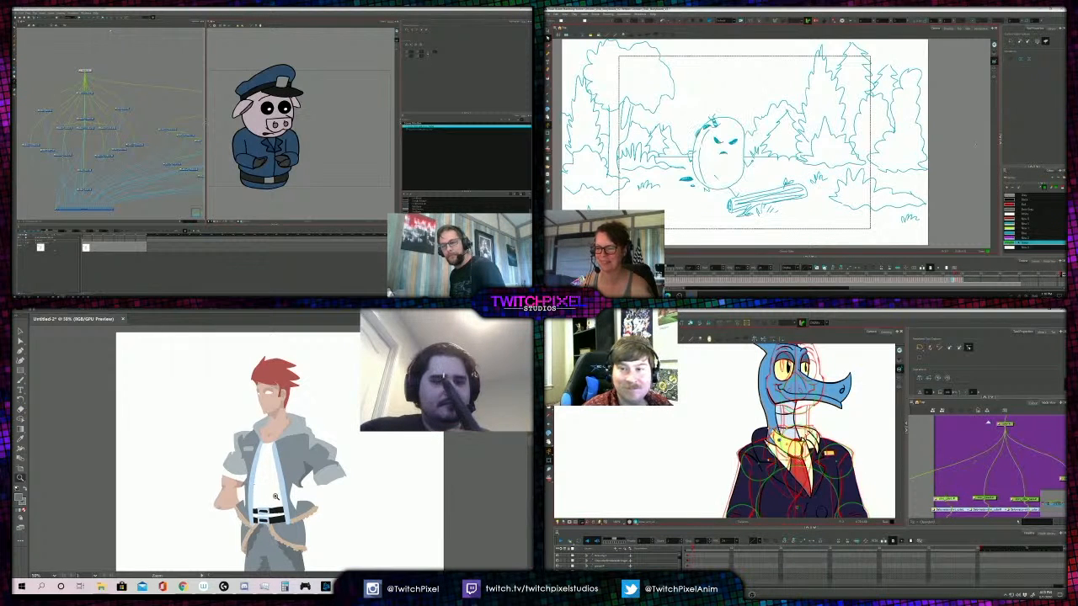
click(257, 502)
click(261, 497)
click(271, 476)
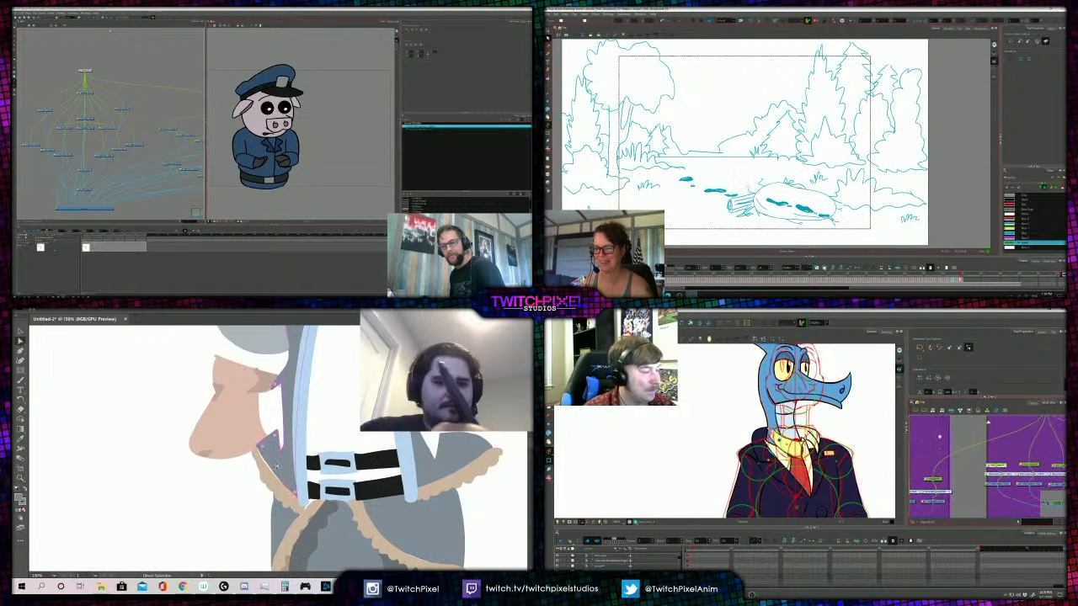
- Adjust the edge of the figure's trouser shape below the jacket hem, and touch up the black end of the lower belt strap
click(258, 449)
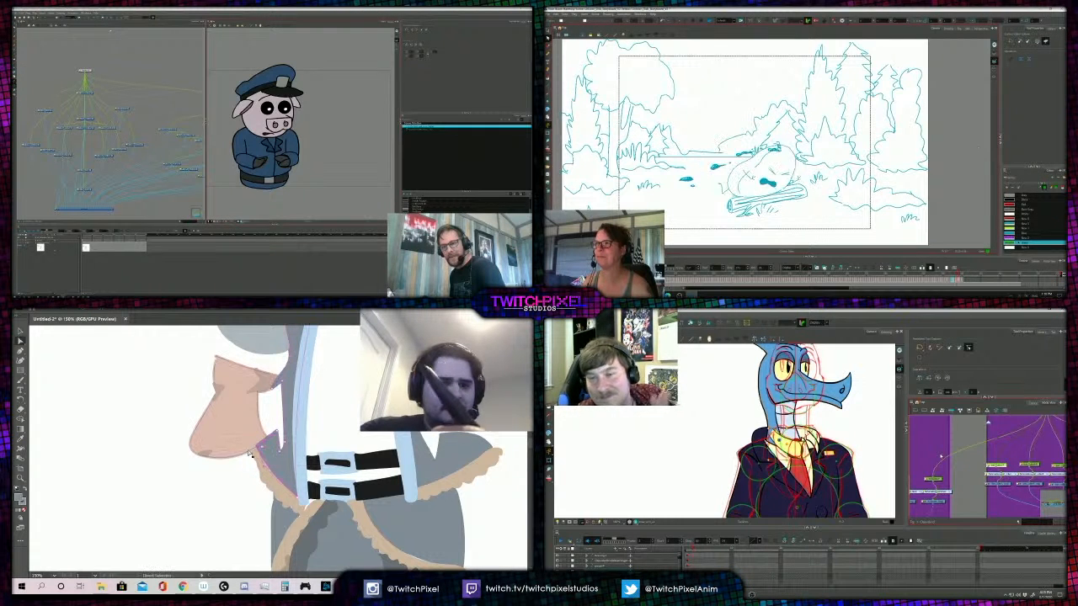
click(233, 484)
click(293, 512)
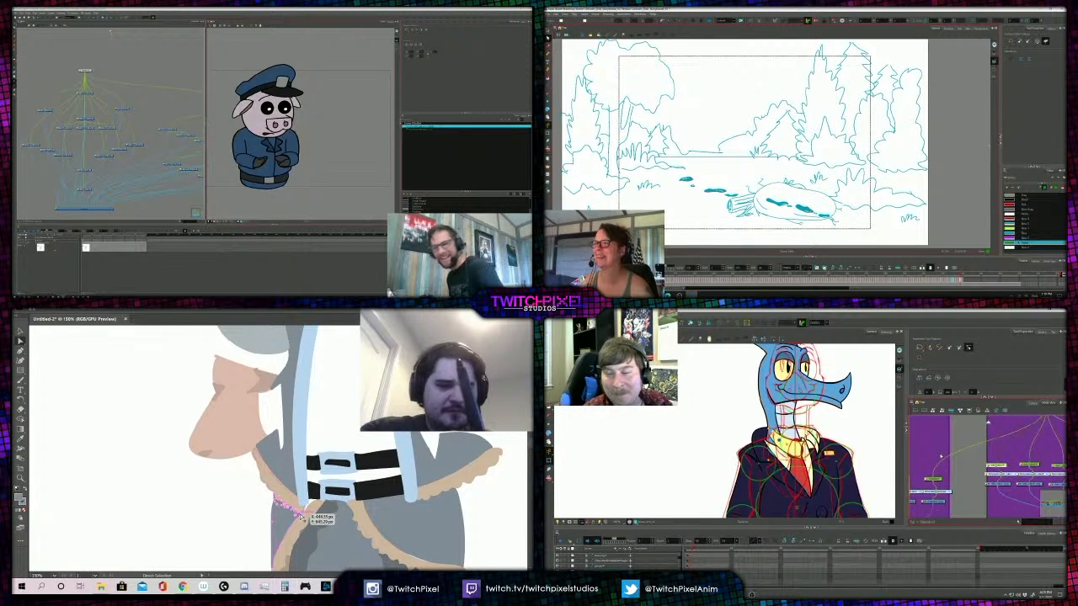
drag(301, 517, 303, 517)
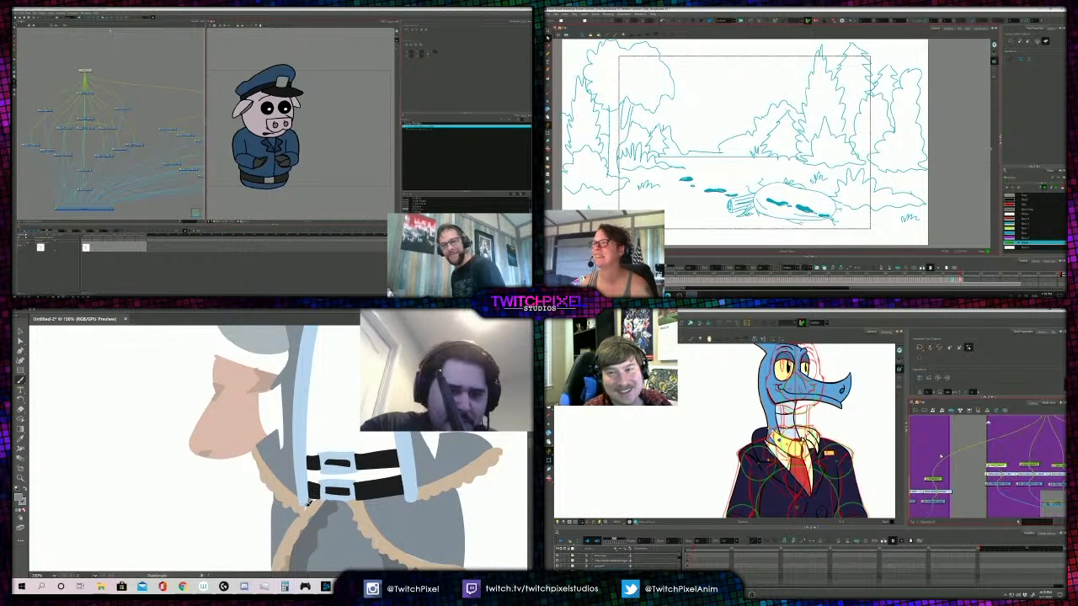
mouse_move(314, 498)
mouse_down()
mouse_move(320, 485)
mouse_move(316, 497)
mouse_up()
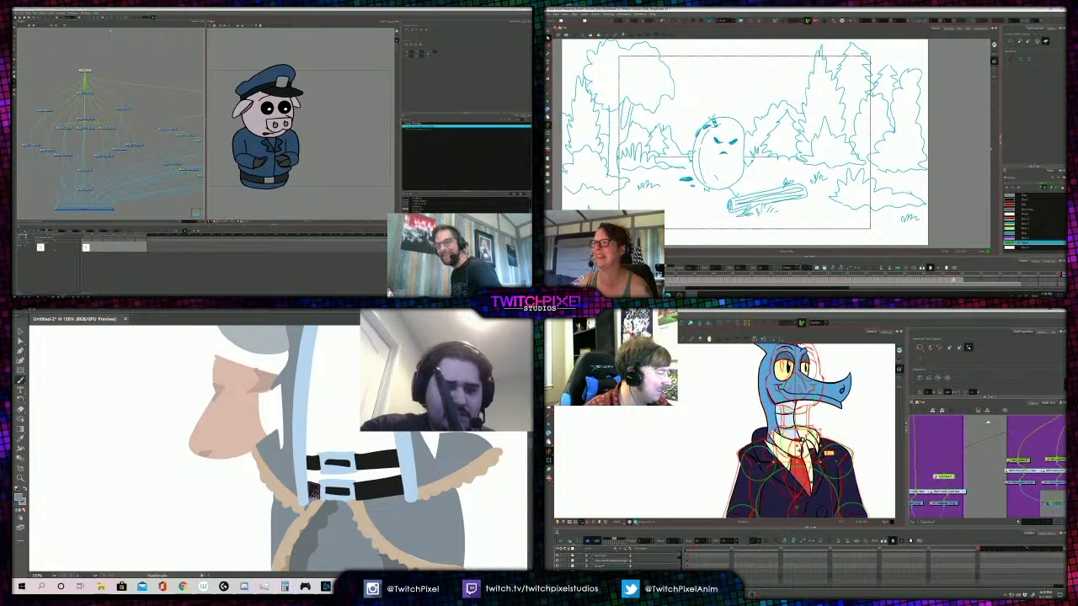
- Review the figure as a whole, and inspect the jacket hem and hip beside the belt
alt+click(303, 476)
alt+click(288, 442)
alt+click(273, 437)
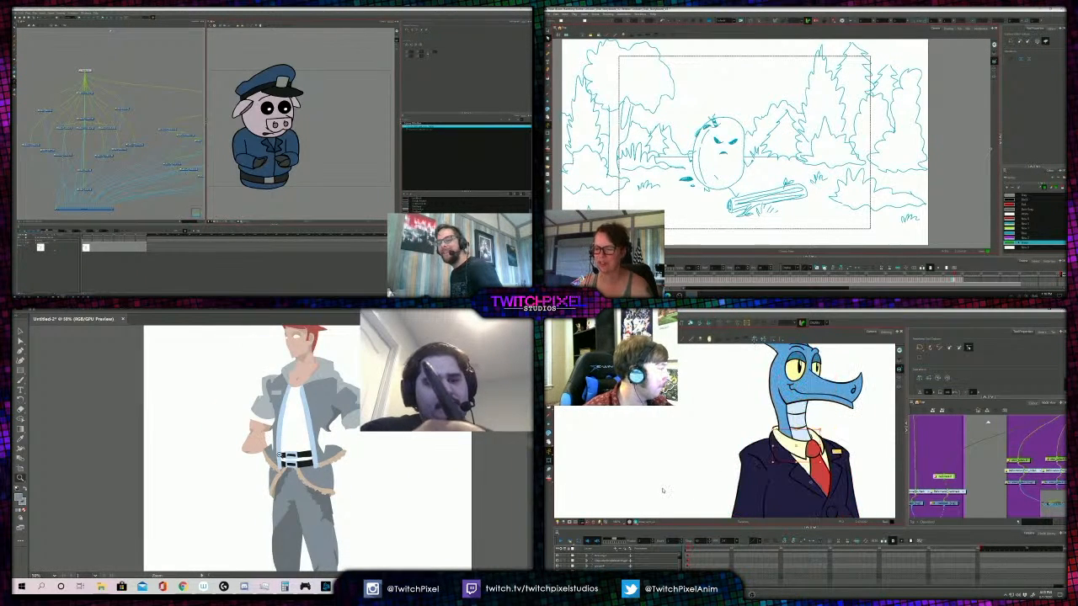
alt+click(287, 442)
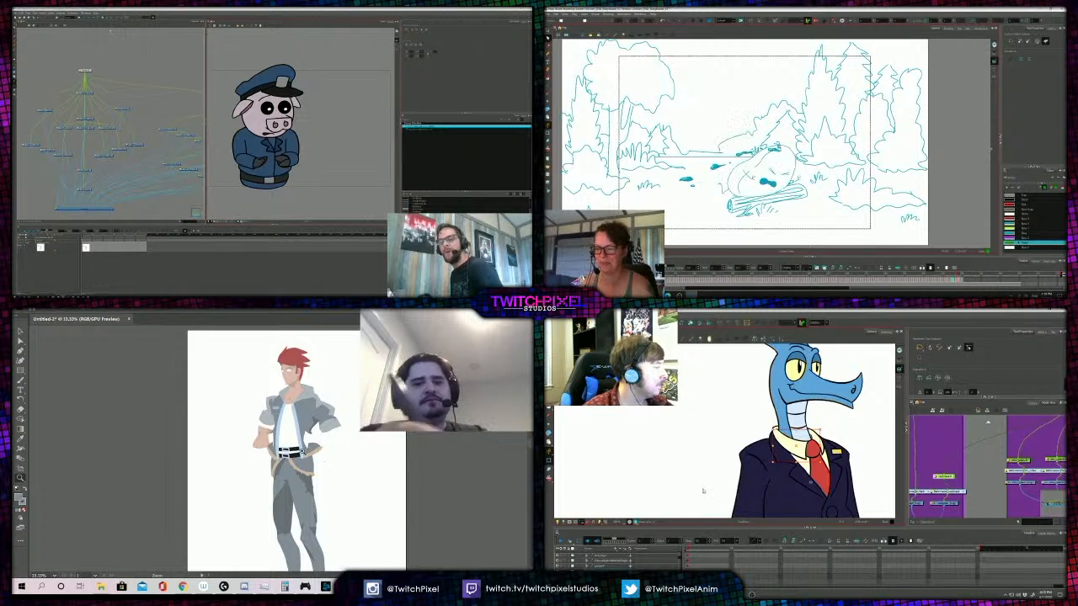
click(297, 447)
click(300, 443)
click(255, 463)
key(a)
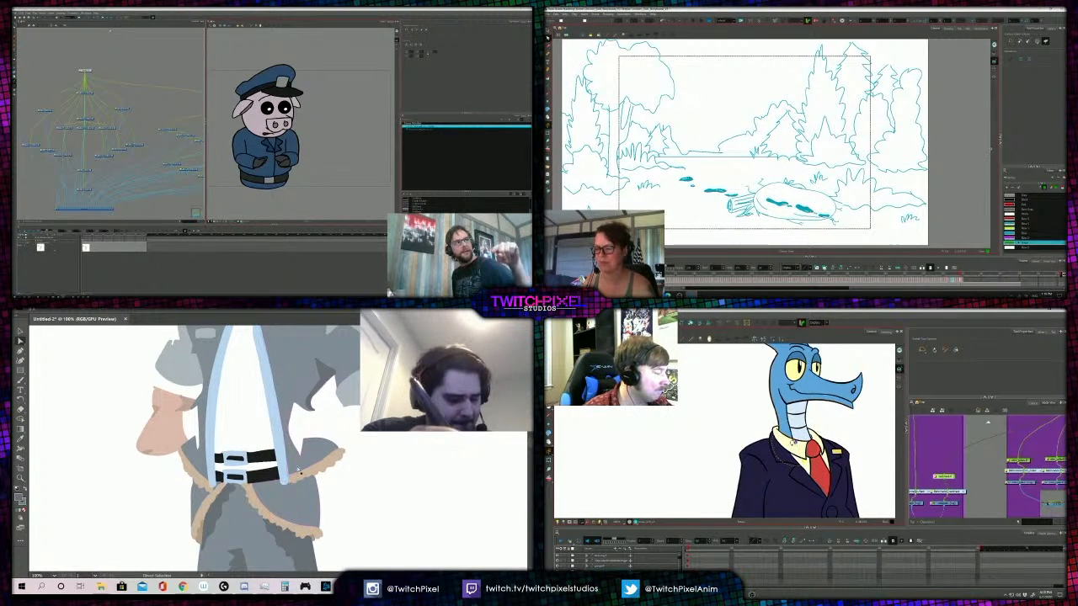
- Select an upper node in the bird's rig network, and outline a shadow on the figure's hip below the jacket hem
key(.)
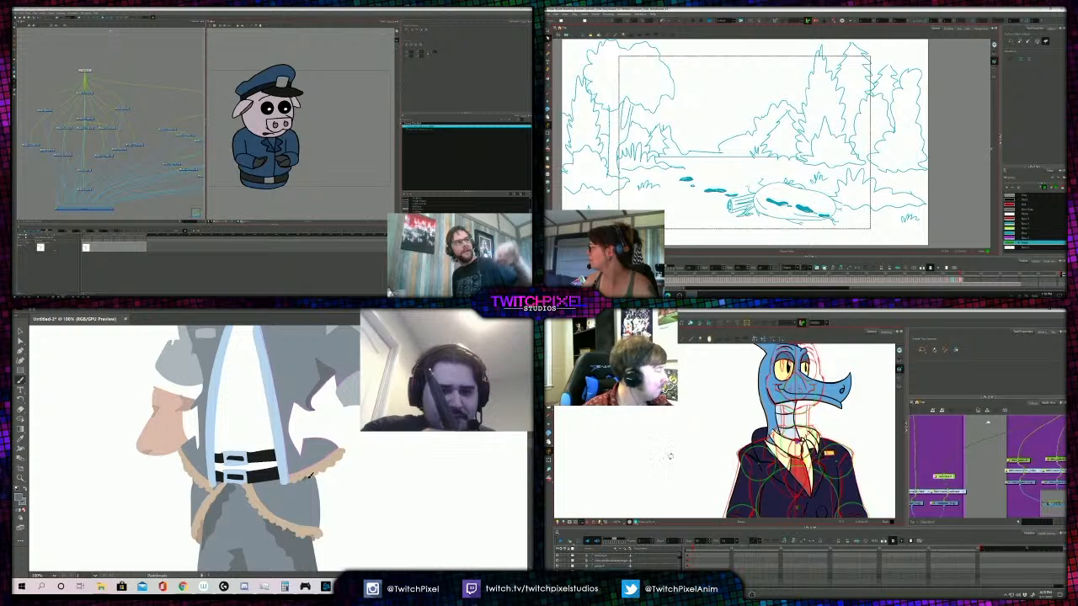
click(548, 460)
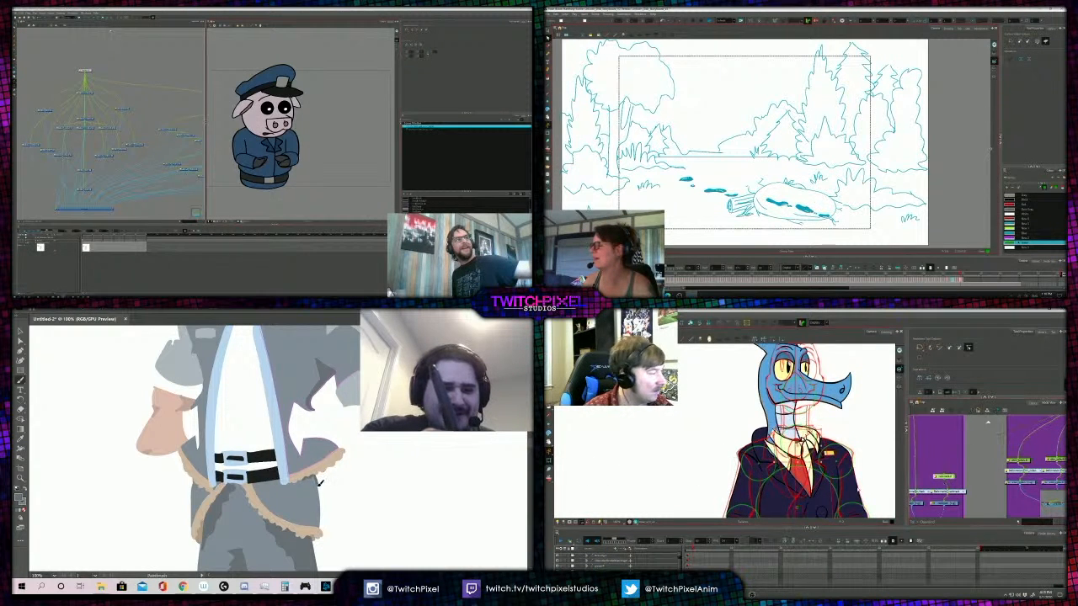
drag(913, 446, 962, 463)
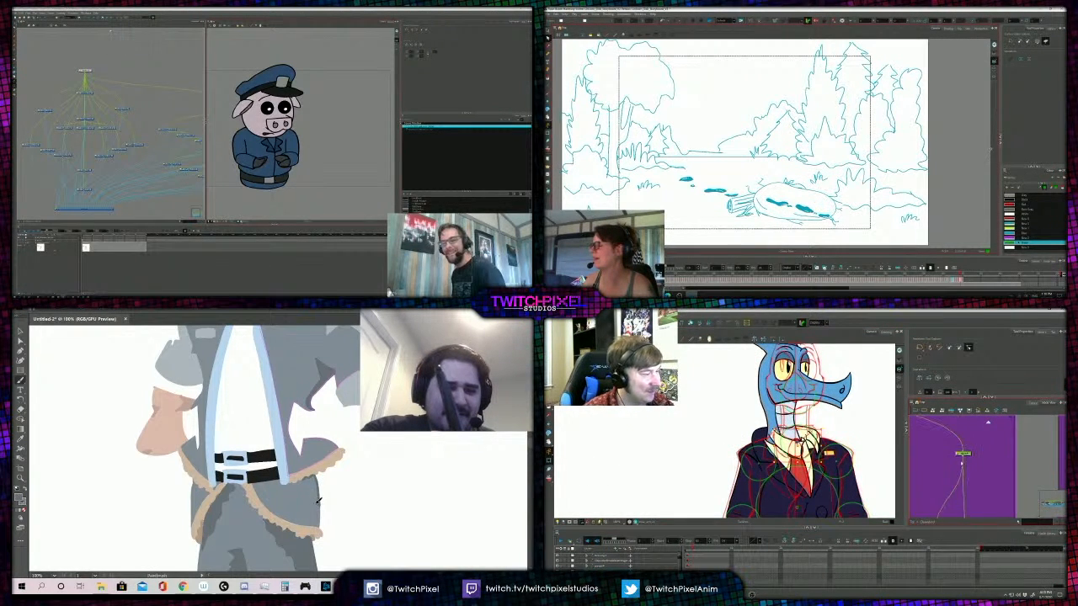
click(962, 462)
scroll(794, 451, down, 2)
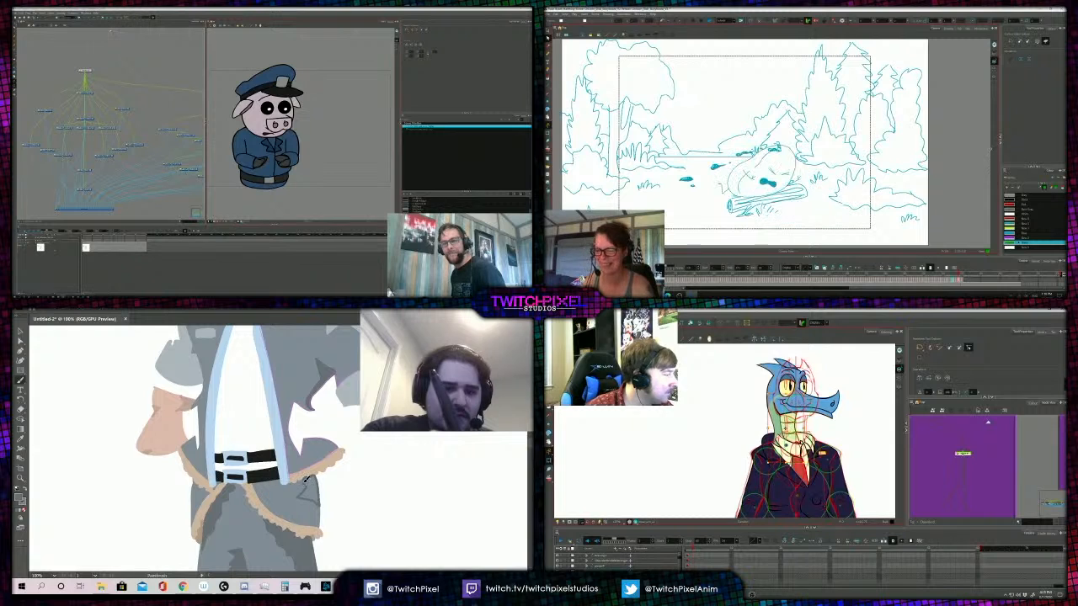
key(z)
alt+click(279, 459)
alt+click(278, 459)
alt+click(268, 438)
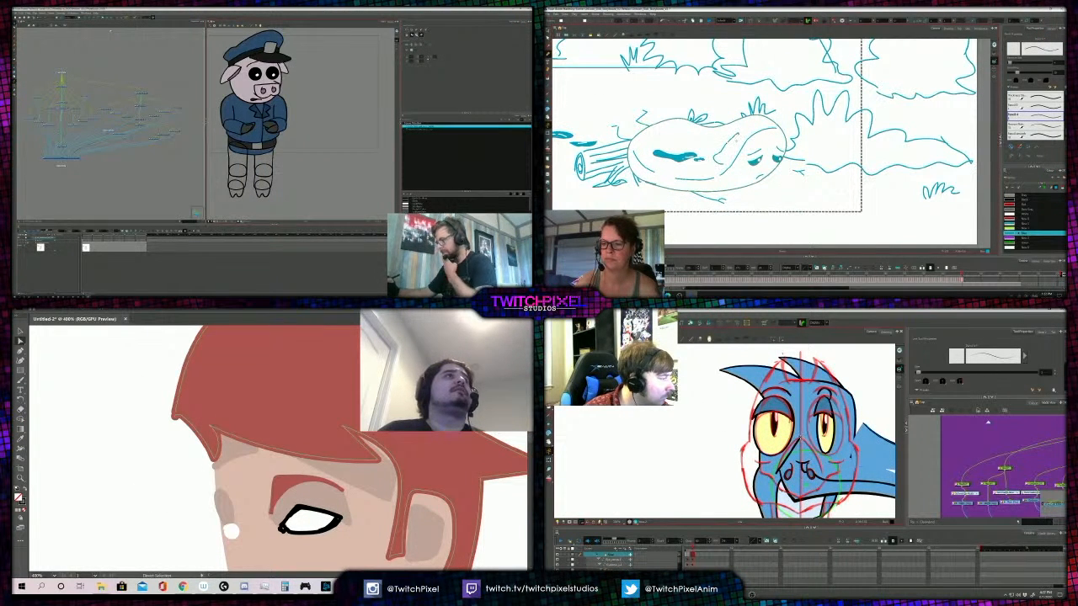
- Bring back the figure's ink lines with nothing selected, and sketch the outline of a spot on the fallen egg
key(ctrl+z)
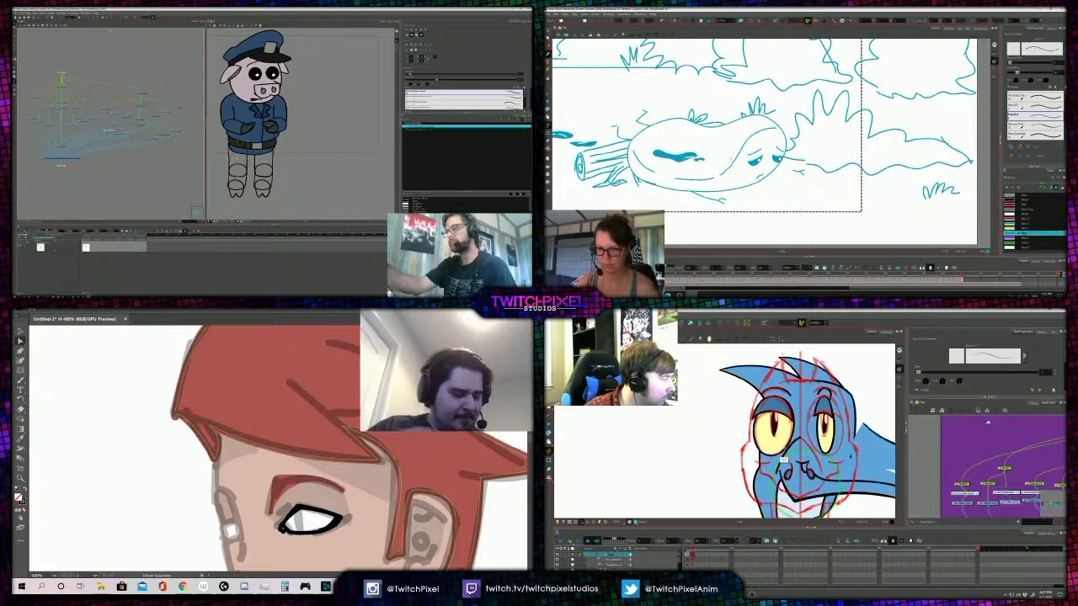
key(ctrl+shift+a)
key(b)
drag(720, 160, 741, 133)
drag(919, 396, 919, 418)
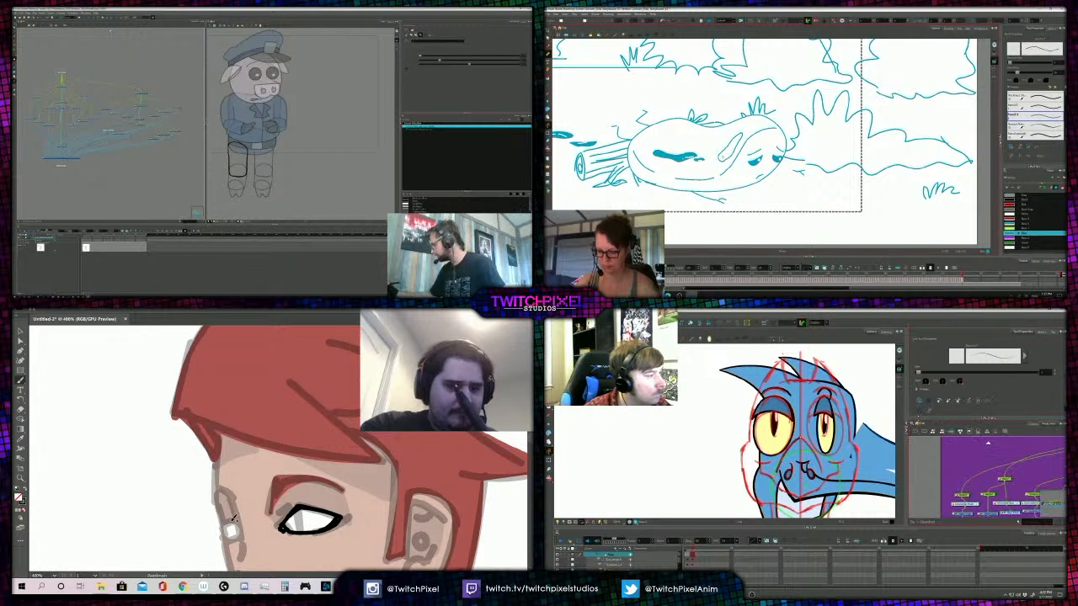
- Fill the pig officer's first thigh blue, and draw a stroke along the bridge of the bird's beak
key(comma)
click(940, 401)
key(period)
click(238, 161)
drag(800, 439, 817, 459)
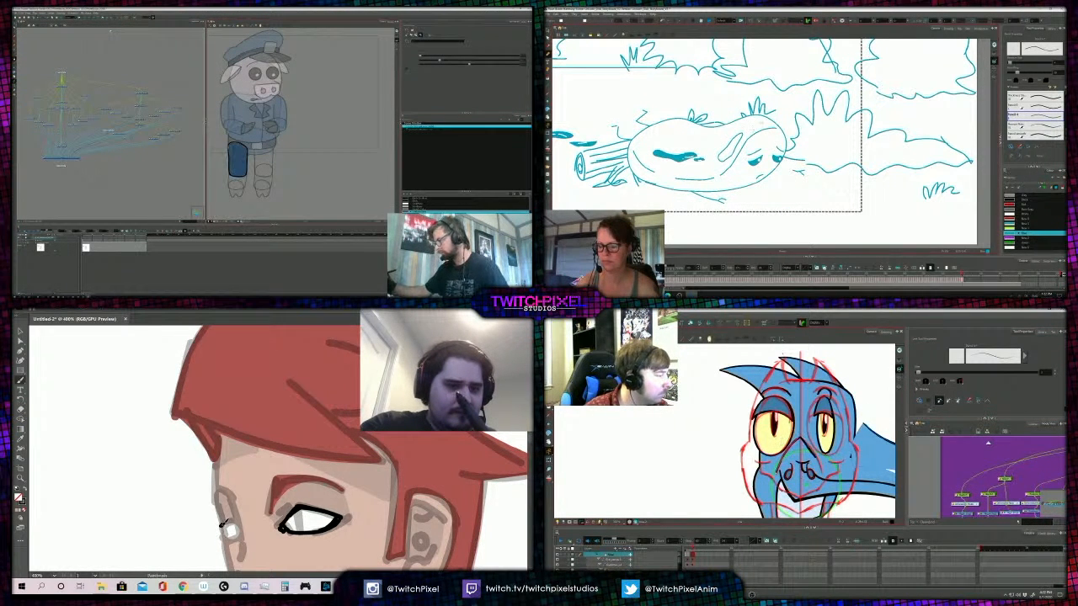
- Try a brush stroke across the figure's far eye
key(comma)
drag(222, 526, 235, 524)
key(period)
key(ctrl+z)
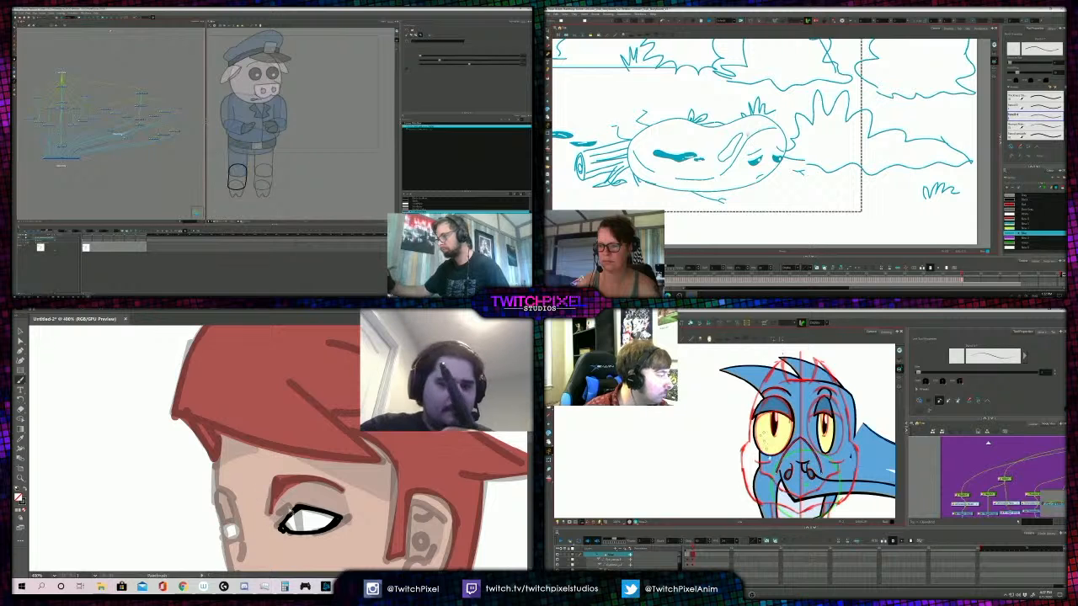
- Outline a second spot on the fallen egg, and fill the pig officer's other thigh blue
key(2)
key(a)
key(alt+q)
drag(743, 142, 773, 127)
click(174, 131)
click(263, 160)
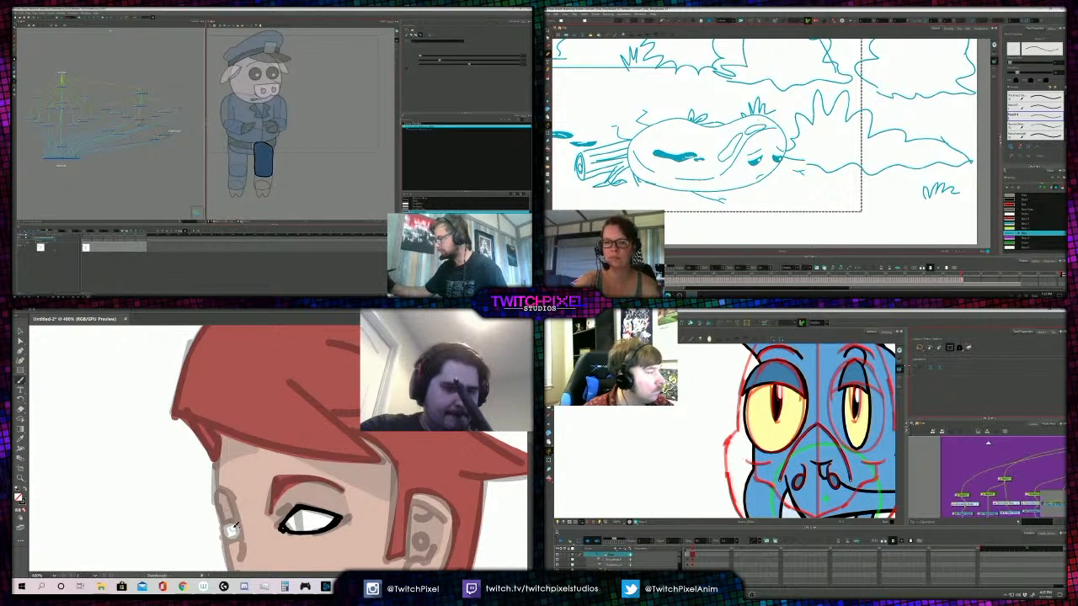
- Fill the two new spots on the fallen egg, and colour the pig officer's other shin blue
key(alt+i)
click(163, 135)
click(730, 150)
click(755, 129)
click(263, 176)
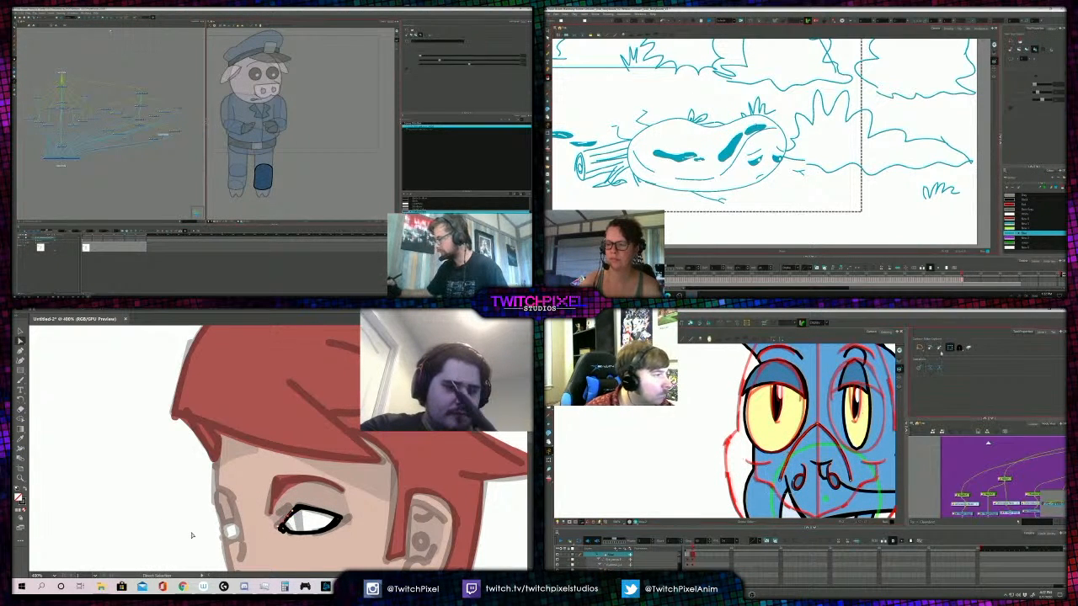
- Fill the pig officer's hoof dark grey, and select the opposite hoof in the node network
key(b)
click(153, 139)
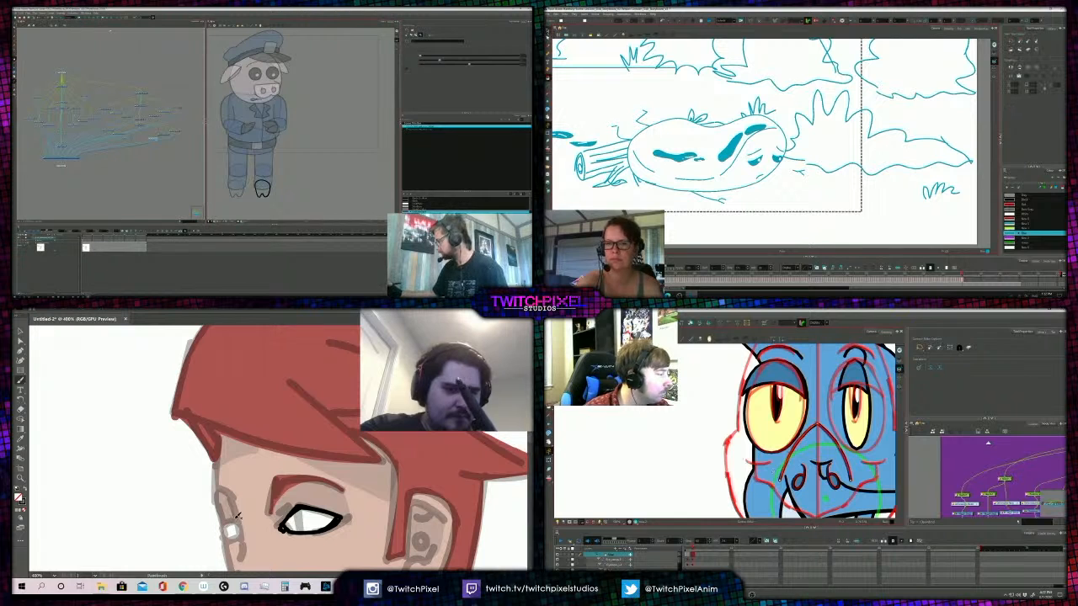
key(a)
key(alt+slash)
click(263, 188)
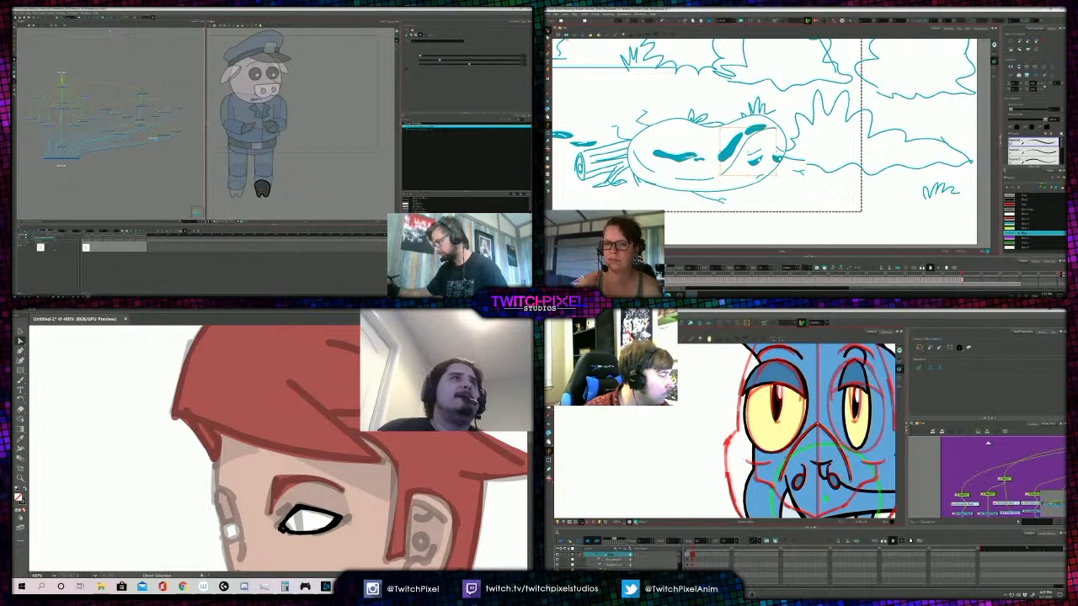
key(alt+q)
click(129, 138)
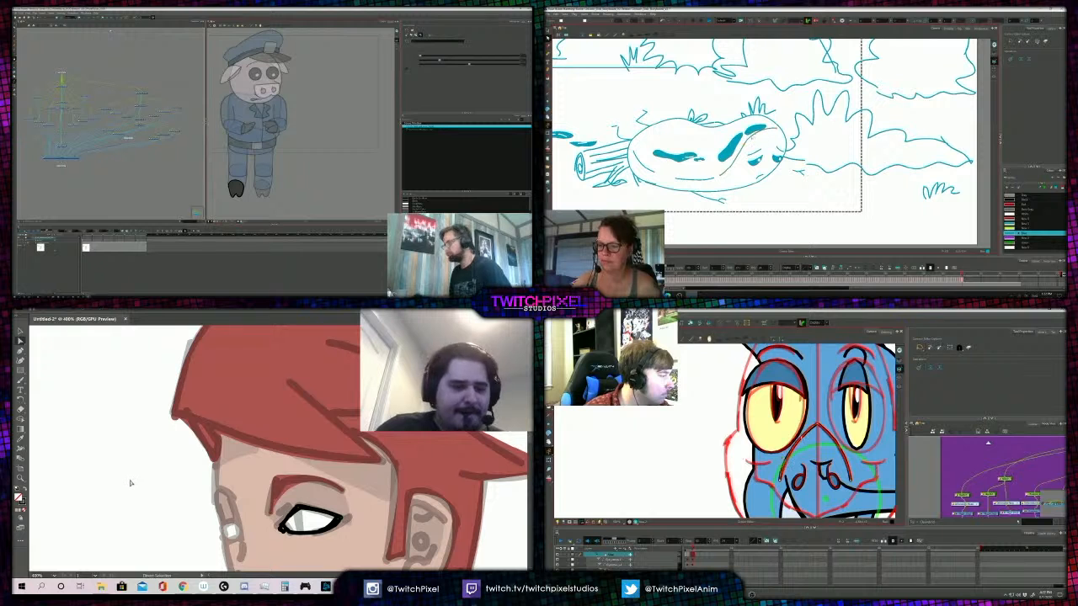
- Show the whole pig officer at full colour strength, and frame the bird's head together with its tail
key(b)
scroll(791, 442, down, 2)
drag(792, 443, 673, 450)
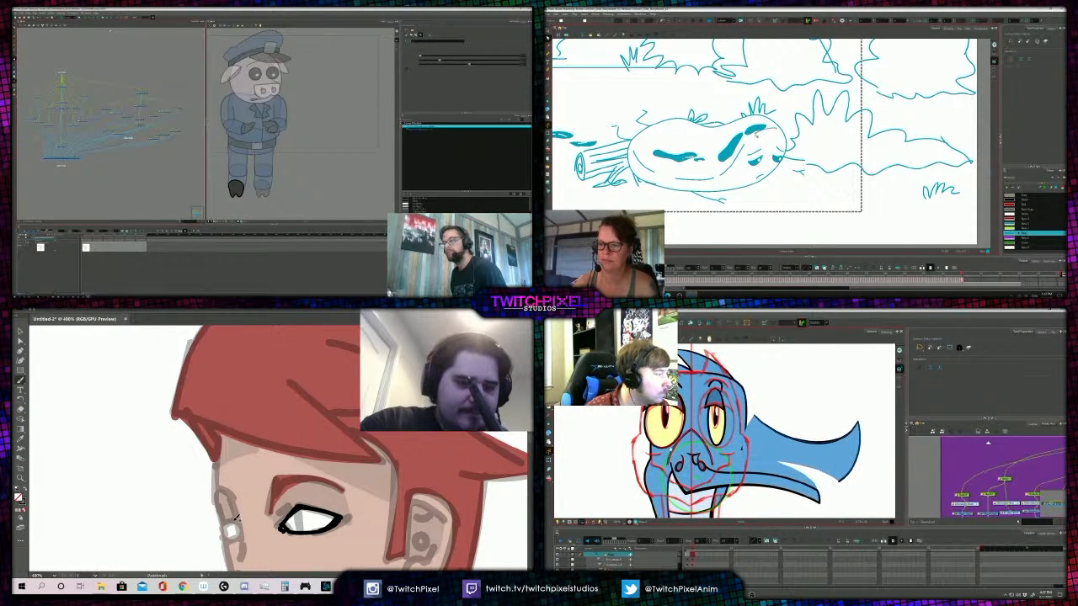
key(shift+t)
click(327, 147)
scroll(638, 454, up, 1)
- Outline the figure's far eye in black, and select the pig officer's coloured leg
drag(240, 525, 227, 527)
key(alt+b)
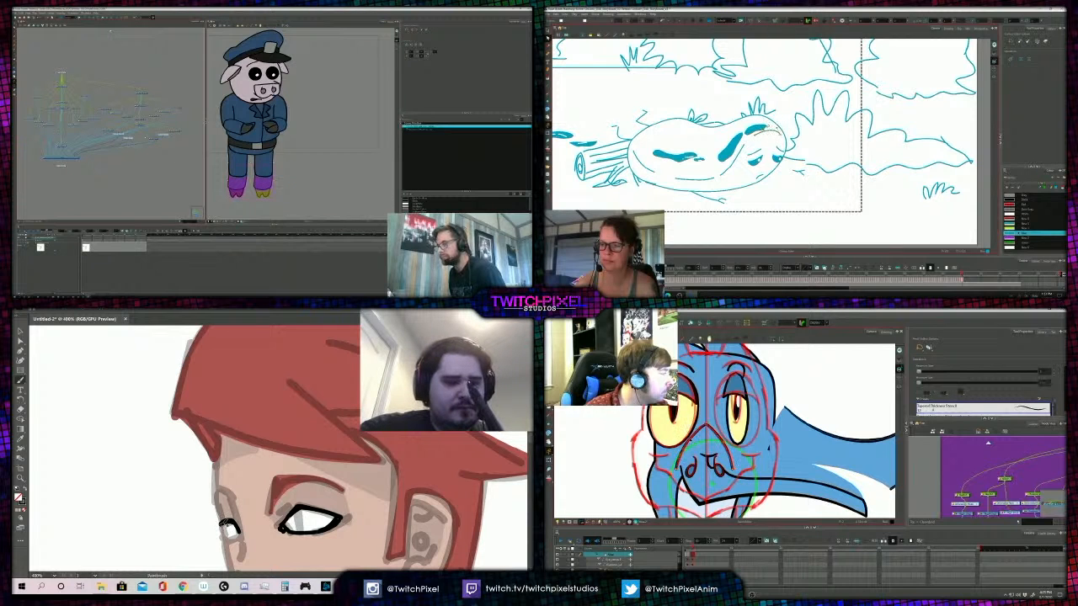
click(238, 170)
drag(223, 521, 226, 534)
drag(791, 451, 754, 450)
drag(226, 534, 235, 538)
drag(754, 450, 734, 463)
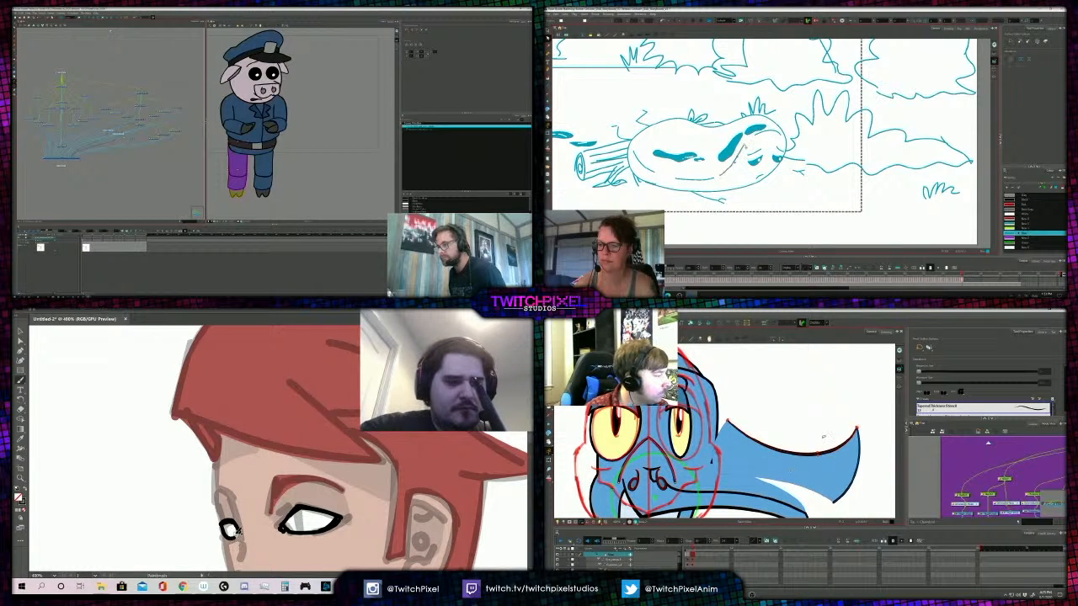
key(ctrl+minus)
key(ctrl+minus)
key(ctrl+minus)
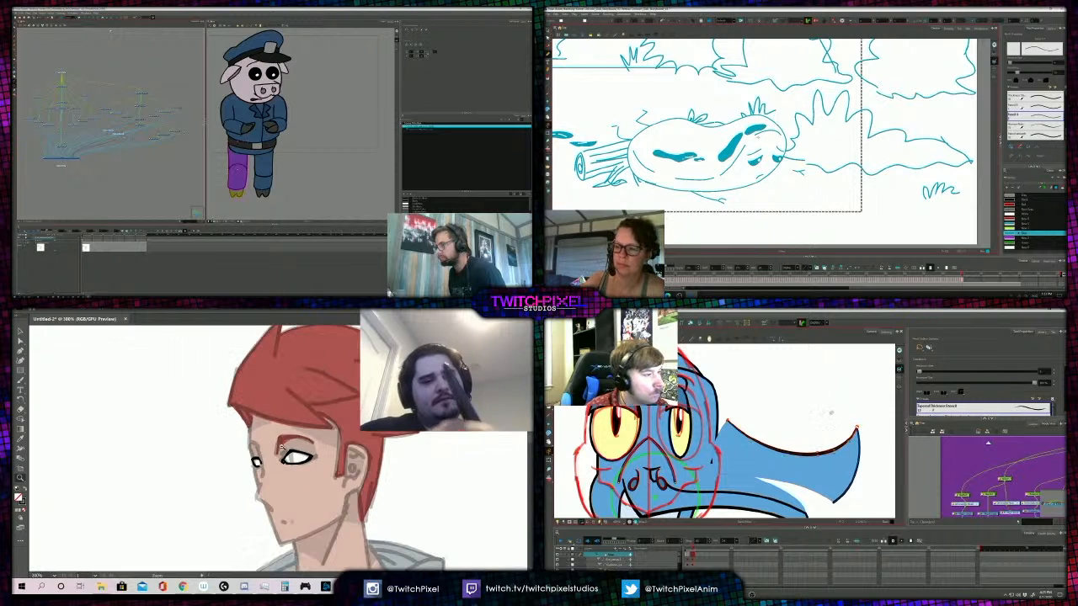
- Paint the figure's far eyebrow with a short red stroke, and frame the bird's face over its sketch lines
drag(649, 449, 713, 441)
key(a)
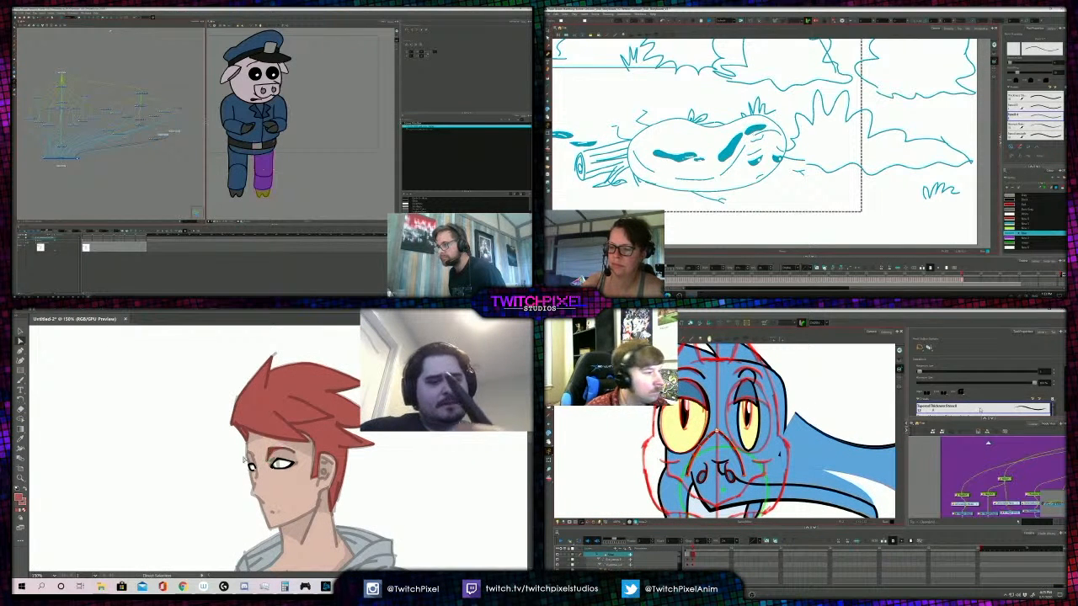
key(ctrl+plus)
key(ctrl+plus)
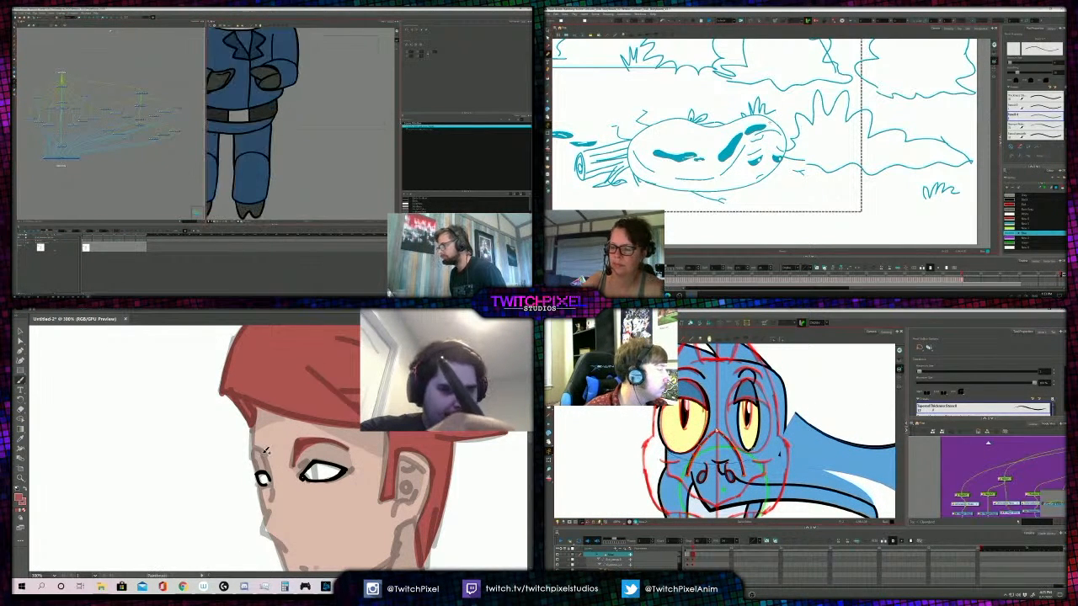
mouse_move(264, 454)
mouse_down()
mouse_move(269, 466)
mouse_move(257, 459)
mouse_up()
- Flip back and forth through the storyboard drawings to check the egg's fall over the log
key(period)
key(comma)
key(comma)
key(comma)
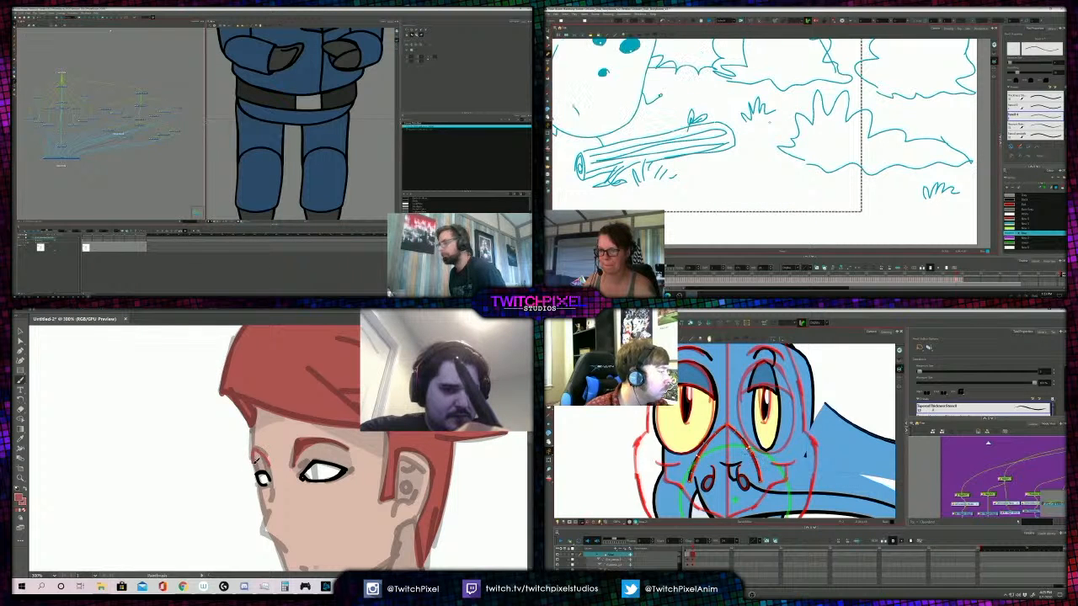
key(period)
key(period)
key(period)
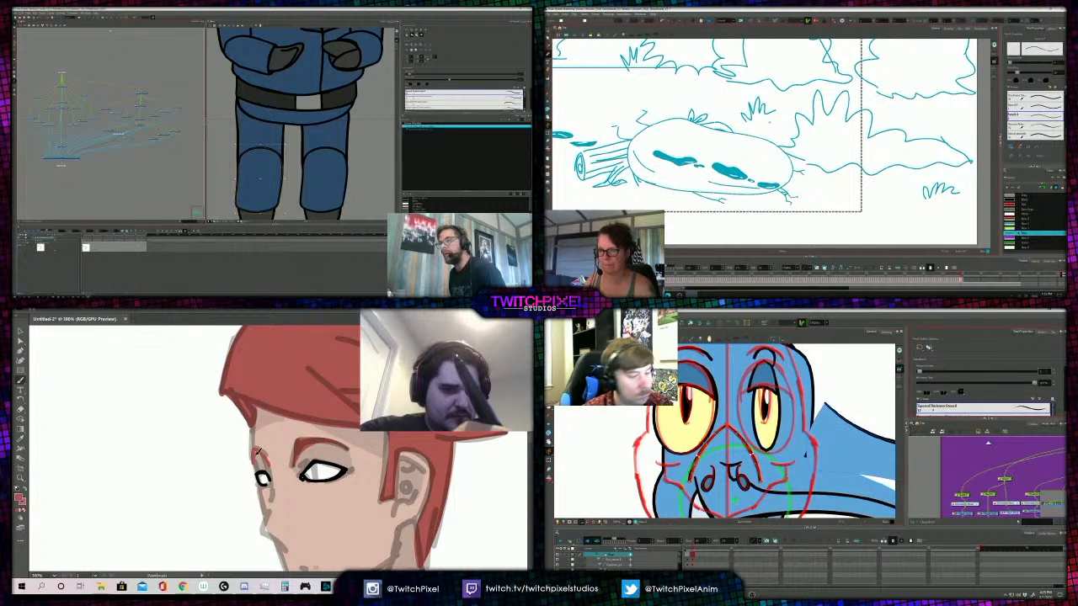
- Rework the red stroke of the figure's far eyebrow, and check the bird's whole head against its sketch
drag(257, 452, 269, 466)
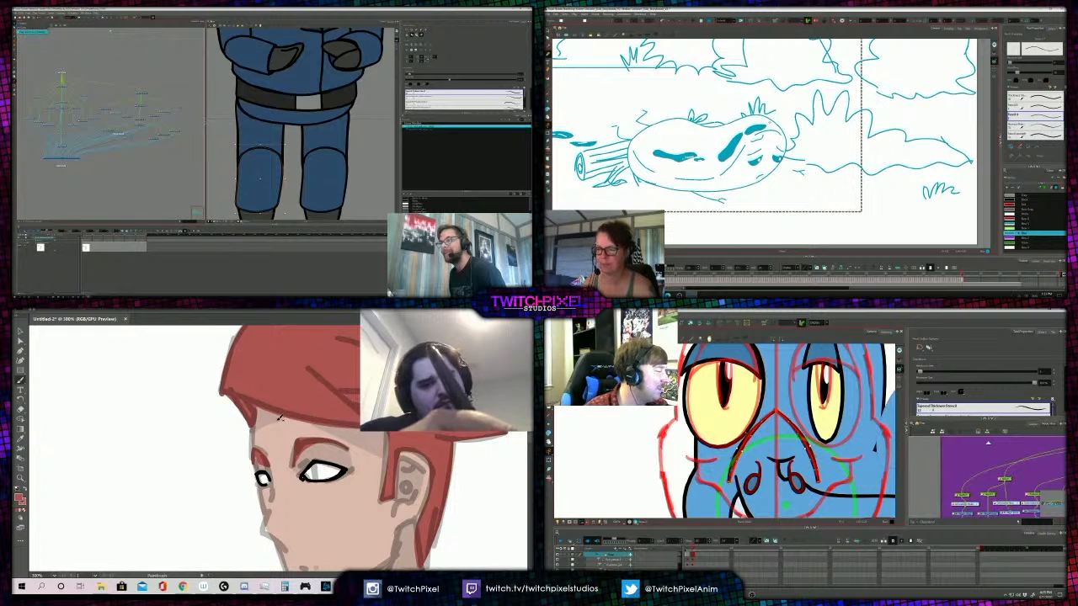
key(ctrl+z)
key(Escape)
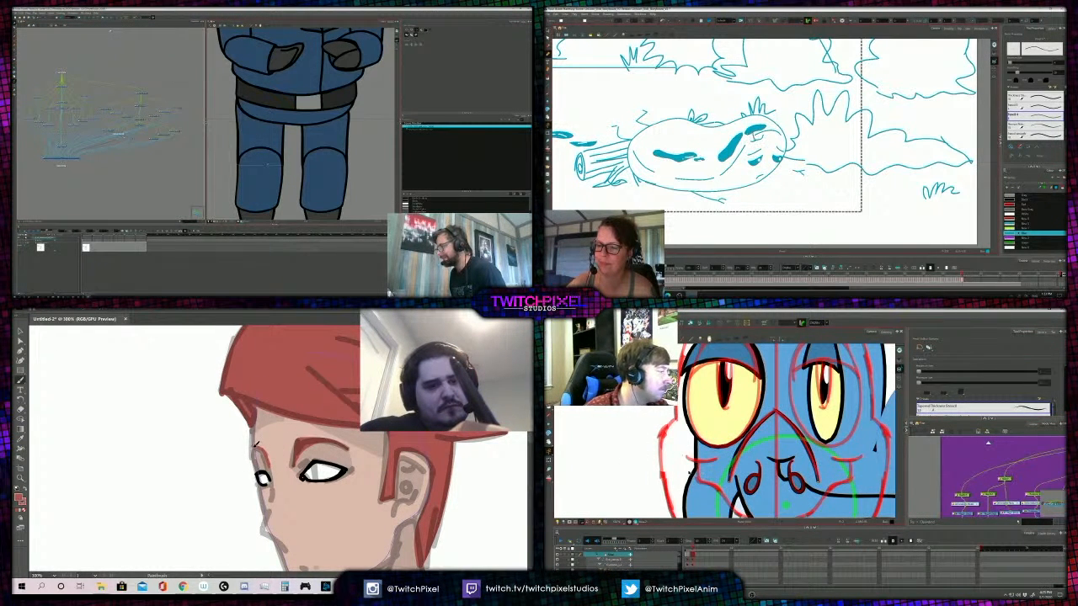
scroll(692, 473, down, 3)
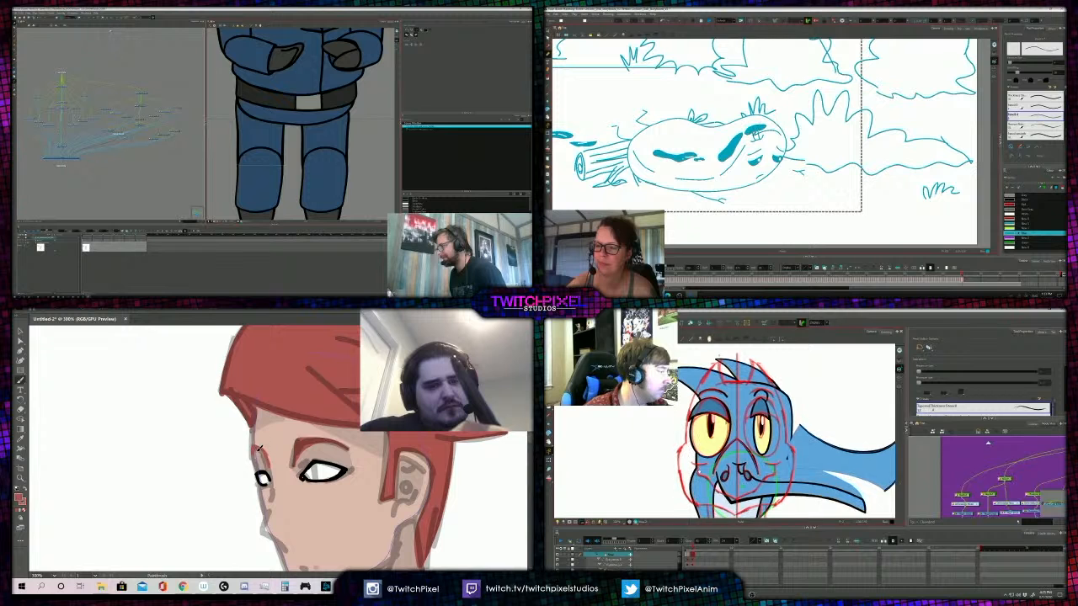
scroll(701, 482, up, 2)
- Examine the figure's eyes and eyebrows close up and from a distance, with the line sketch hidden
key(z)
alt+click(308, 437)
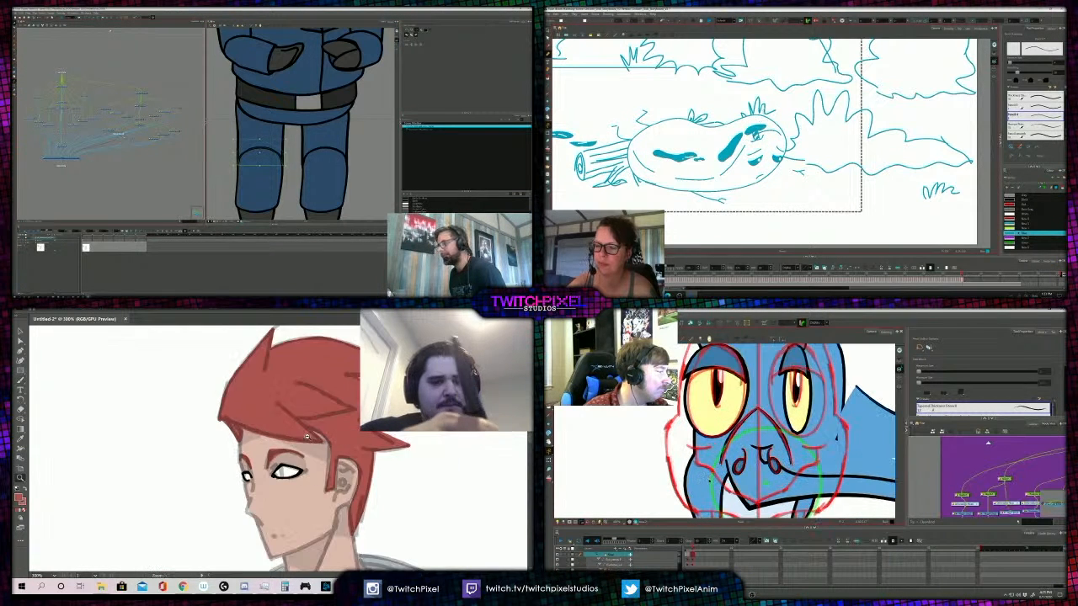
alt+click(307, 437)
alt+click(295, 438)
alt+click(280, 440)
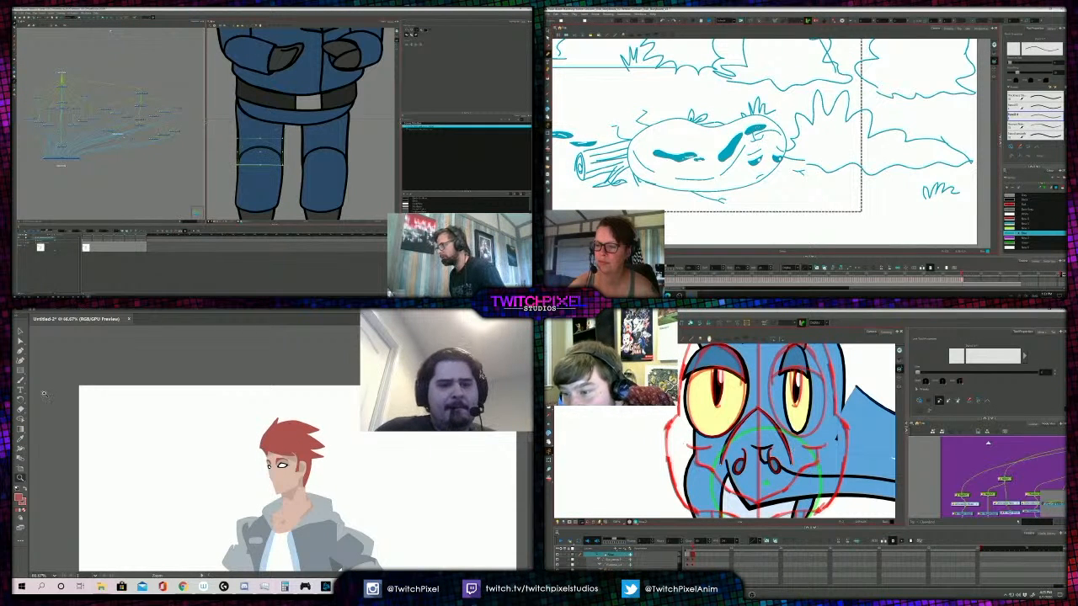
alt+click(282, 454)
scroll(270, 457, down, 2)
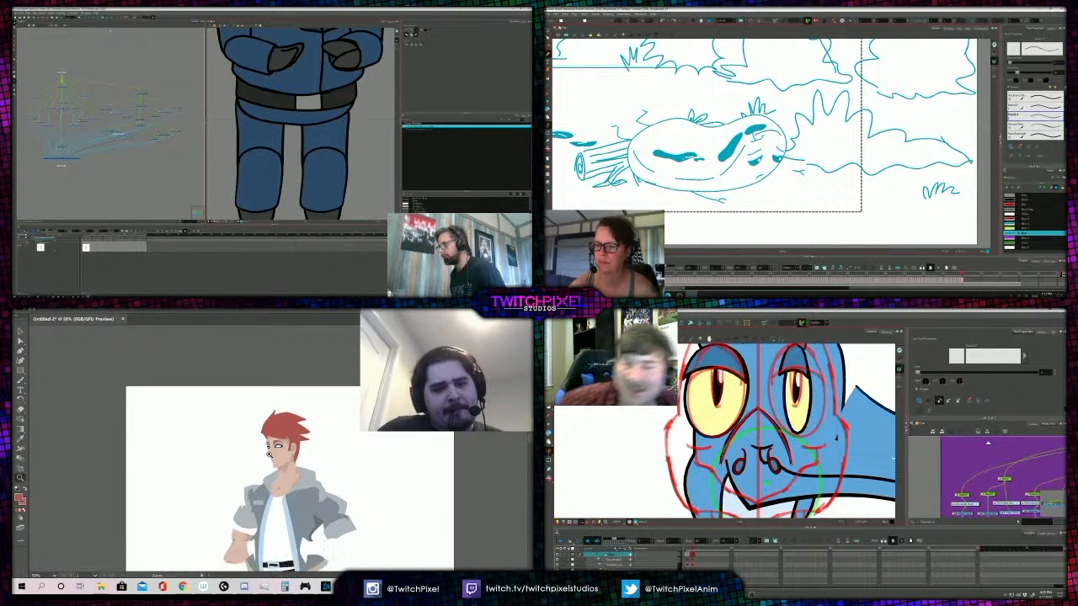
click(269, 421)
click(282, 444)
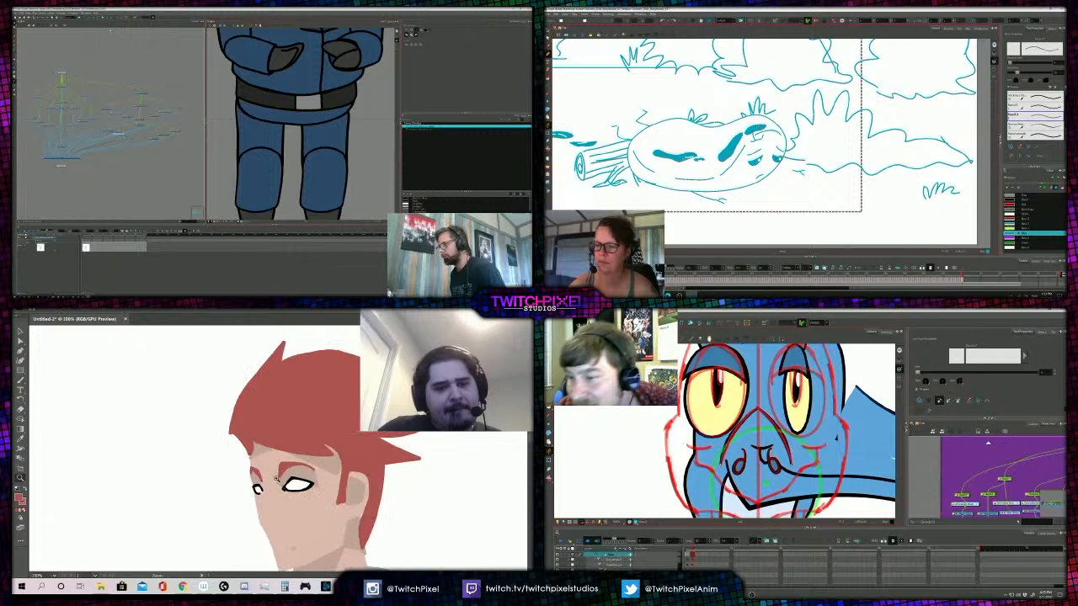
alt+click(281, 459)
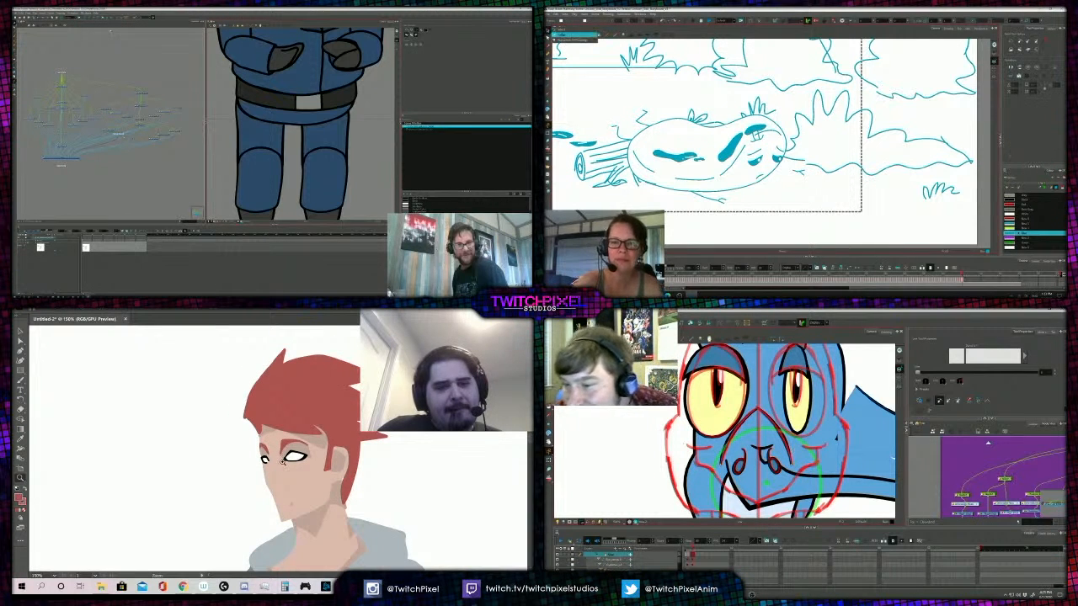
click(282, 457)
key(a)
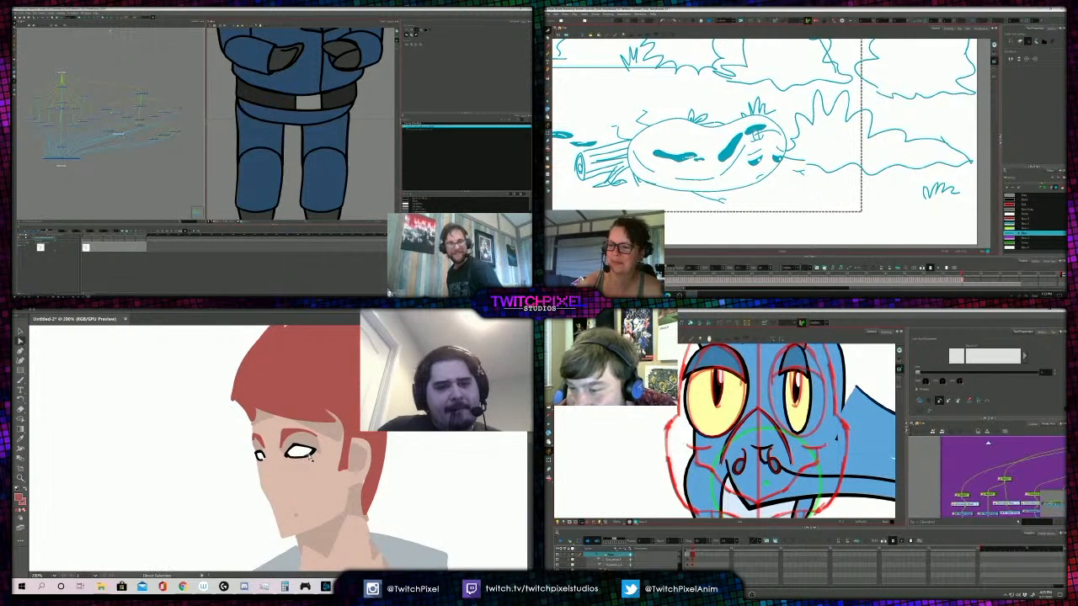
click(311, 456)
click(216, 450)
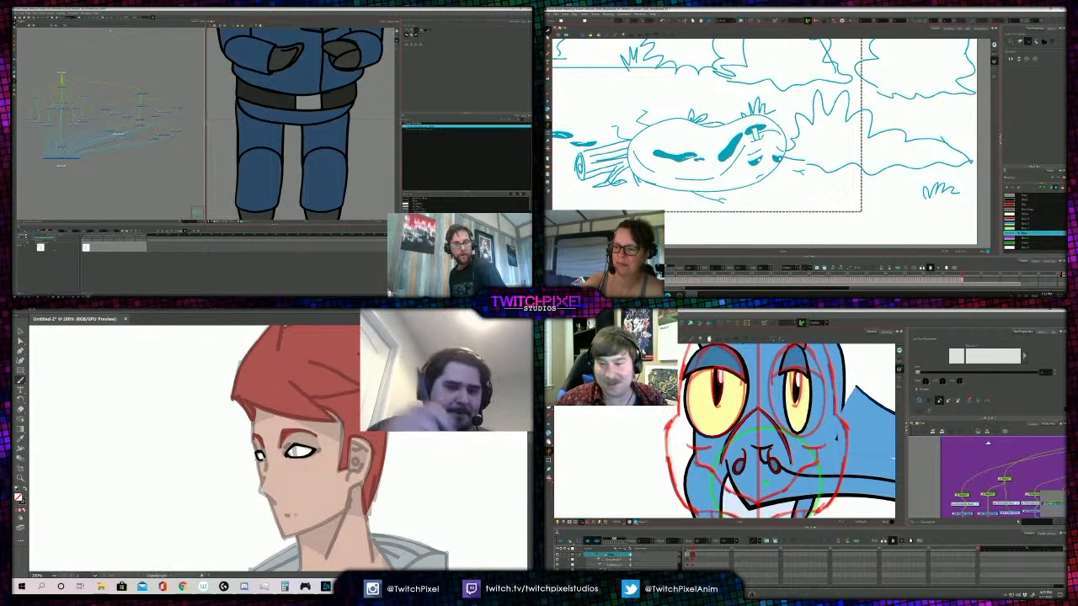
- Draw the figure's mouth as a short black line, and shade beneath the nose tip in a darker skin tone
drag(284, 515, 292, 516)
key(alt+slash)
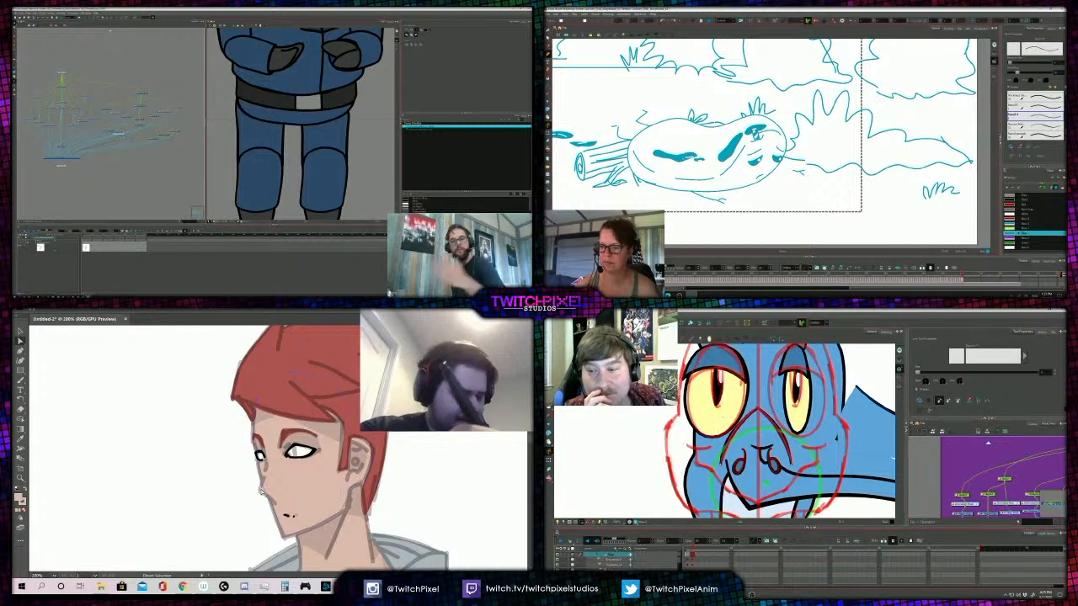
drag(263, 485, 270, 492)
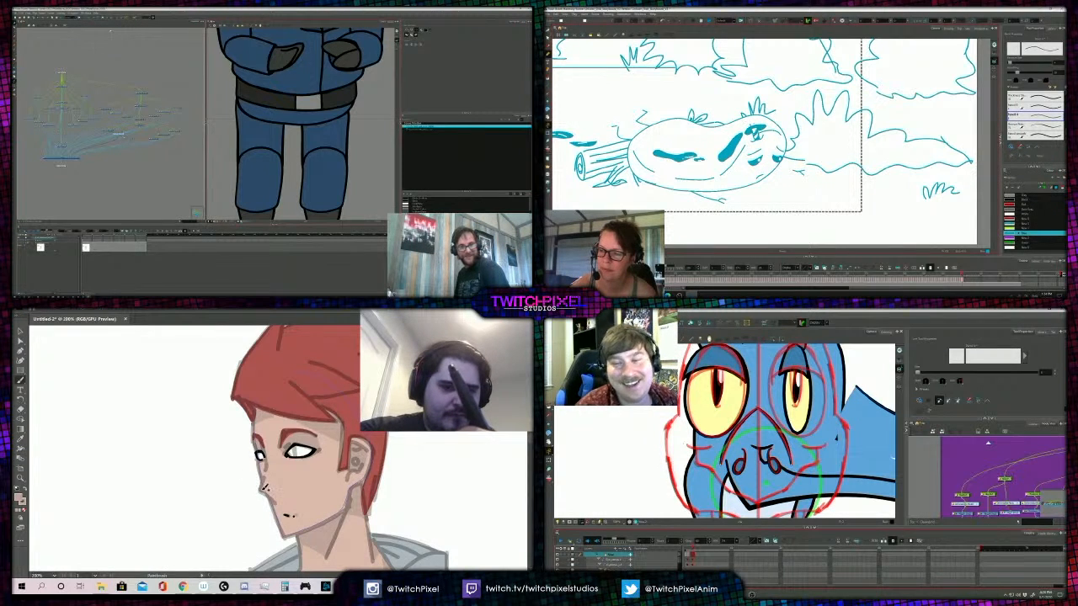
- Try a skin-tone shading stroke down the bridge of the figure's nose, and test a rotated view of the fallen egg
mouse_move(771, 77)
mouse_down()
mouse_move(733, 89)
mouse_move(746, 205)
mouse_up()
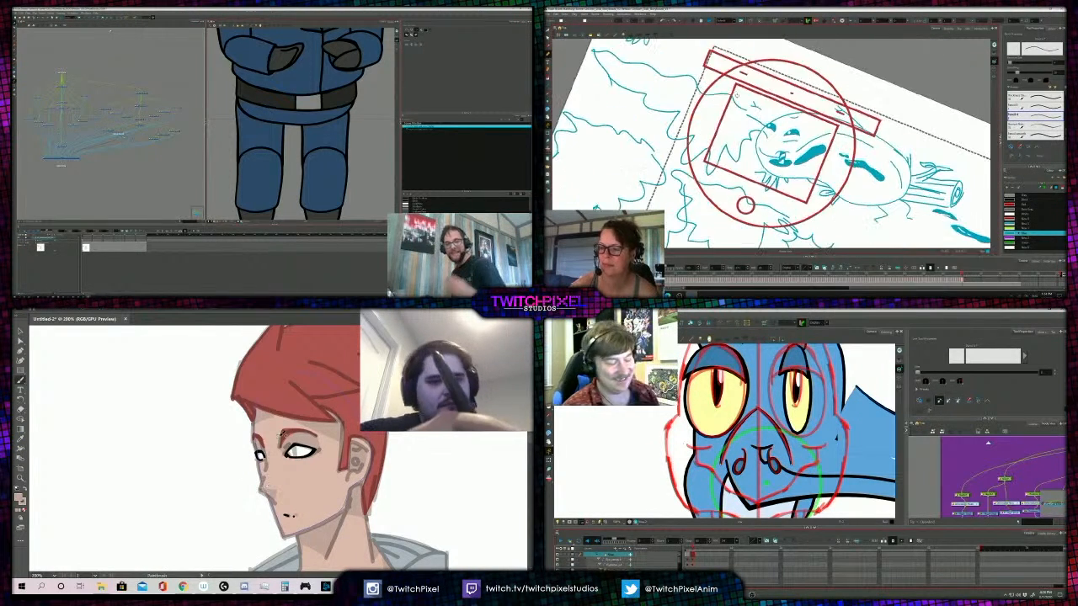
alt+click(266, 443)
alt+click(265, 443)
click(266, 443)
click(268, 446)
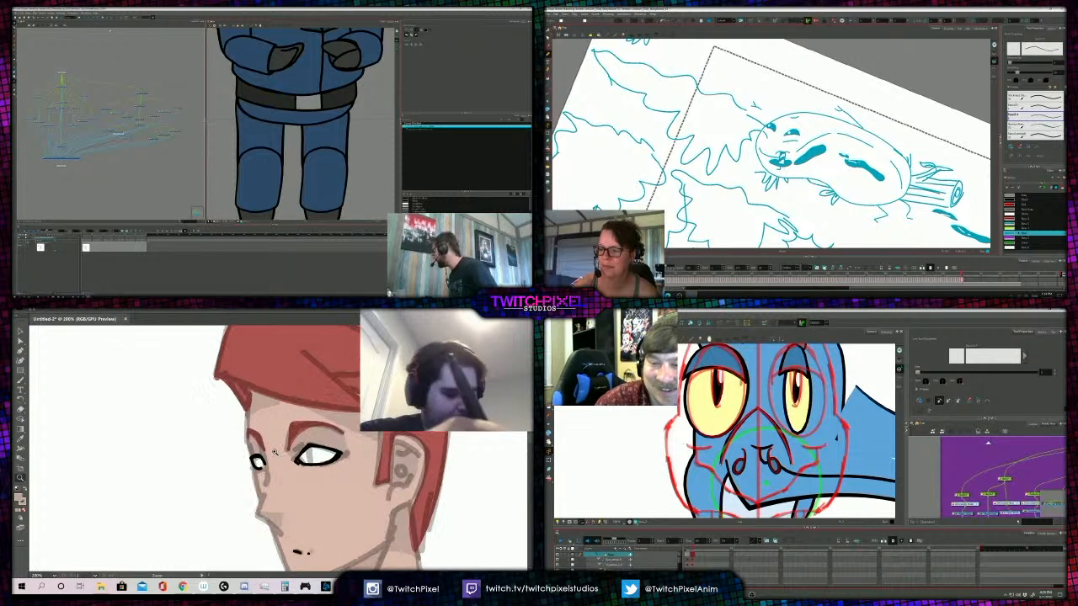
key(shift+x)
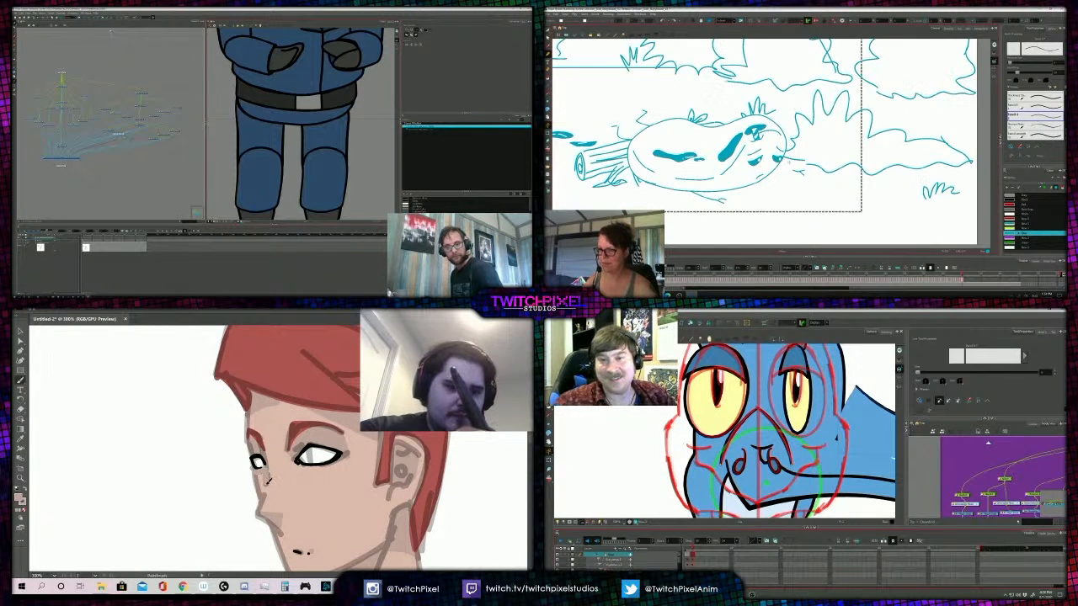
drag(260, 476, 265, 503)
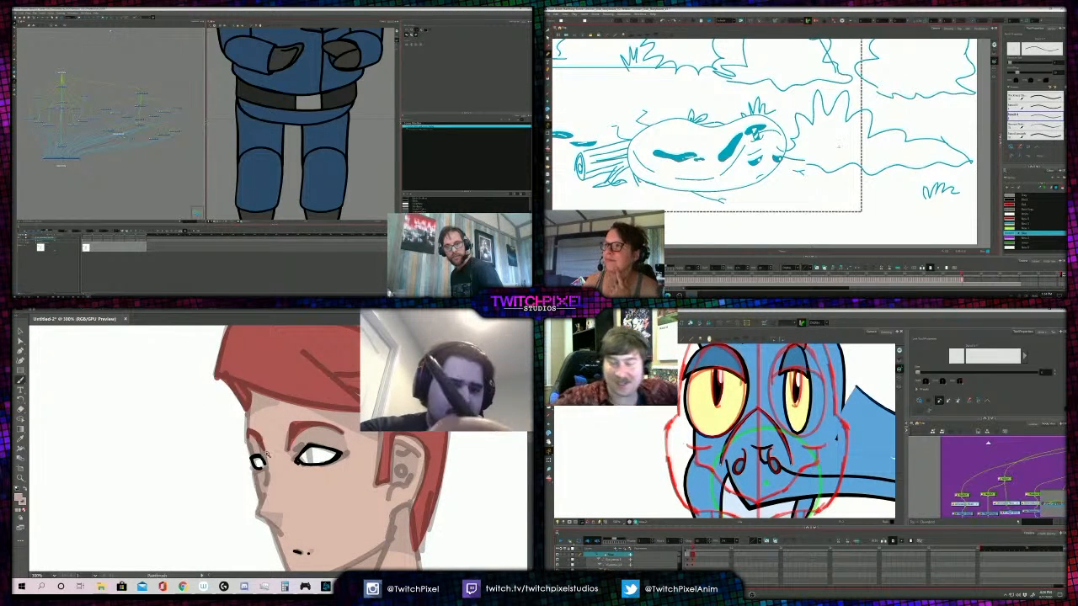
- Review the figure's face and whole body without the line sketch, and the storyboard's full forest frame
key(z)
alt+click(271, 454)
alt+click(268, 451)
alt+click(264, 448)
click(280, 448)
click(280, 450)
click(280, 450)
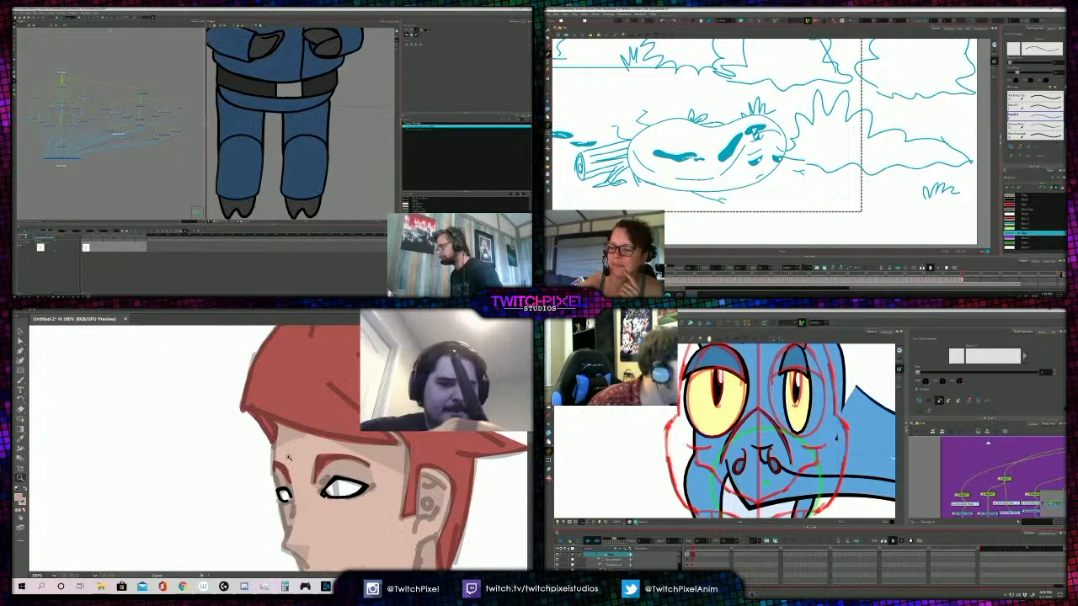
alt+click(299, 454)
alt+click(290, 458)
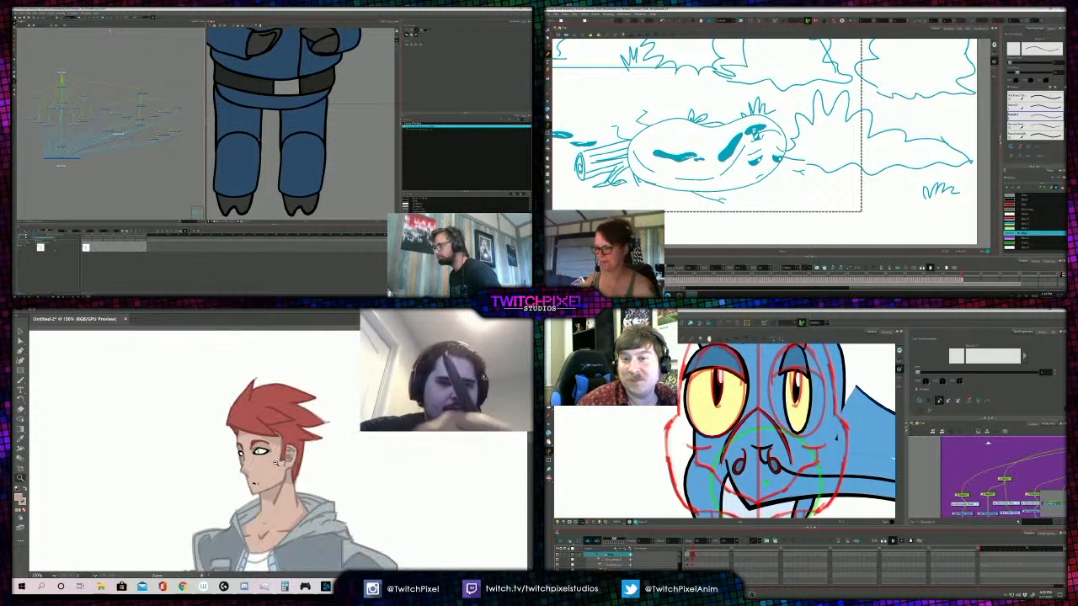
alt+click(280, 461)
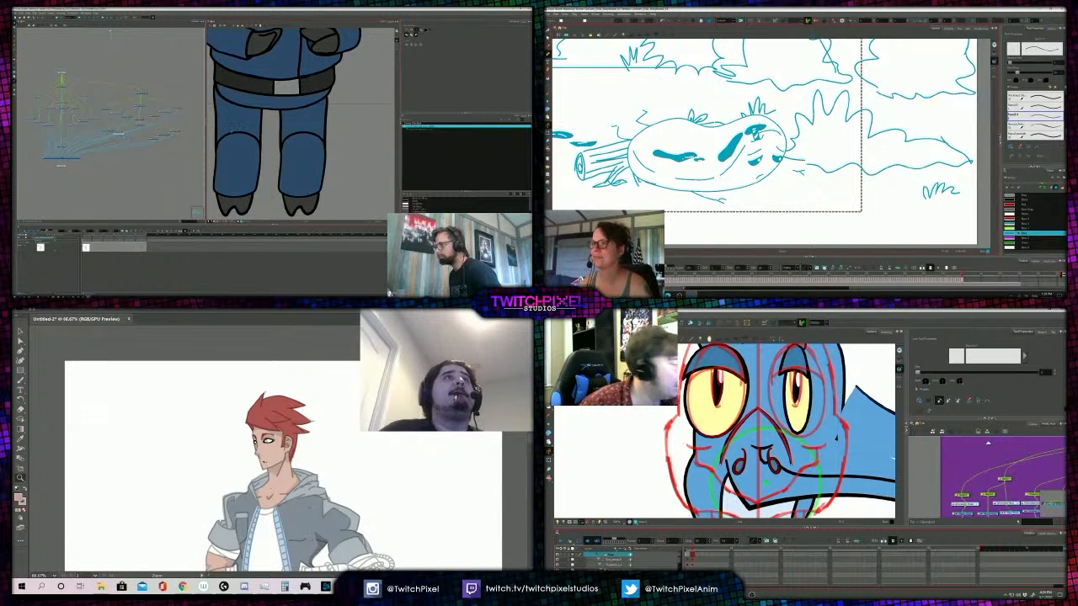
scroll(762, 122, down, 4)
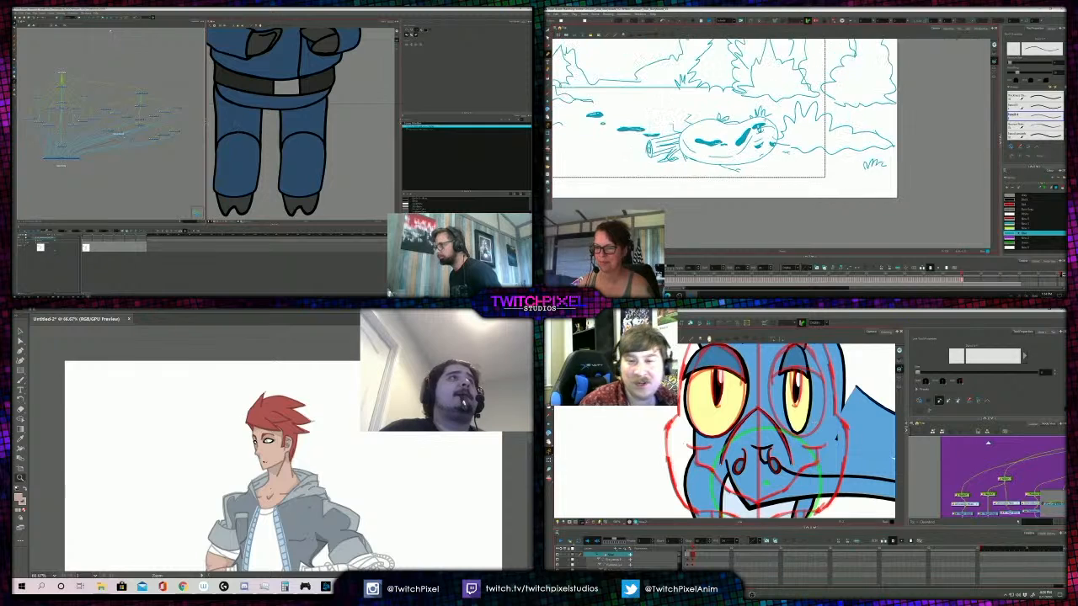
alt+click(305, 465)
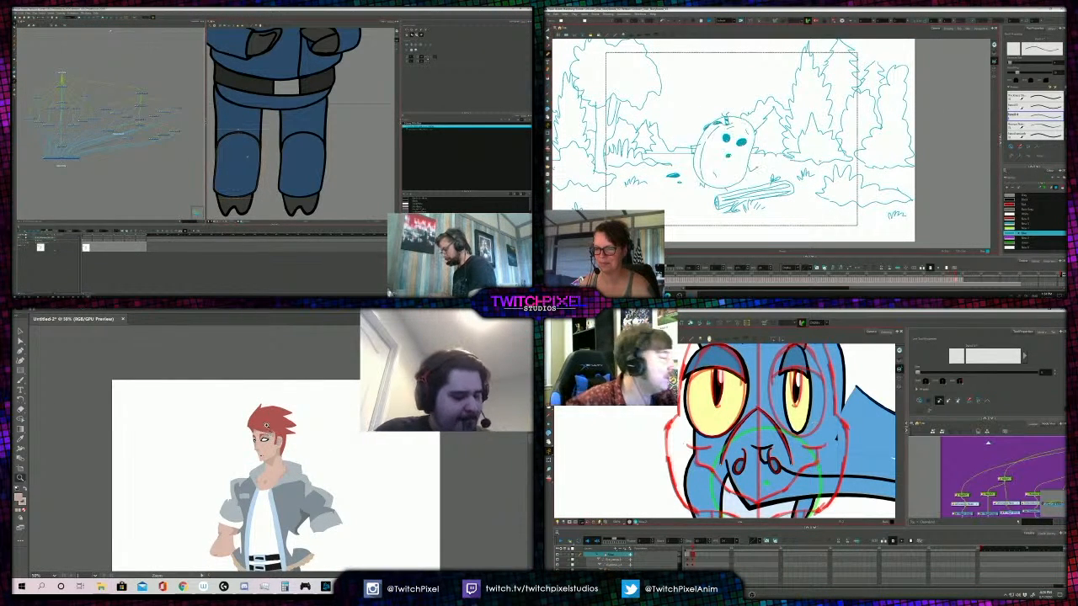
alt+click(271, 439)
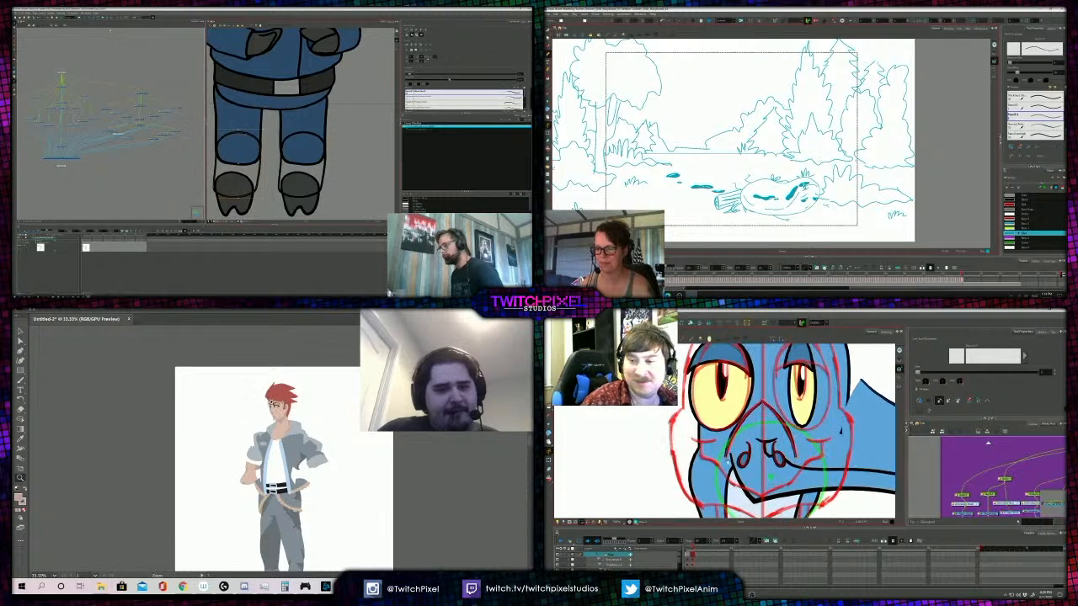
click(283, 436)
click(257, 459)
click(286, 470)
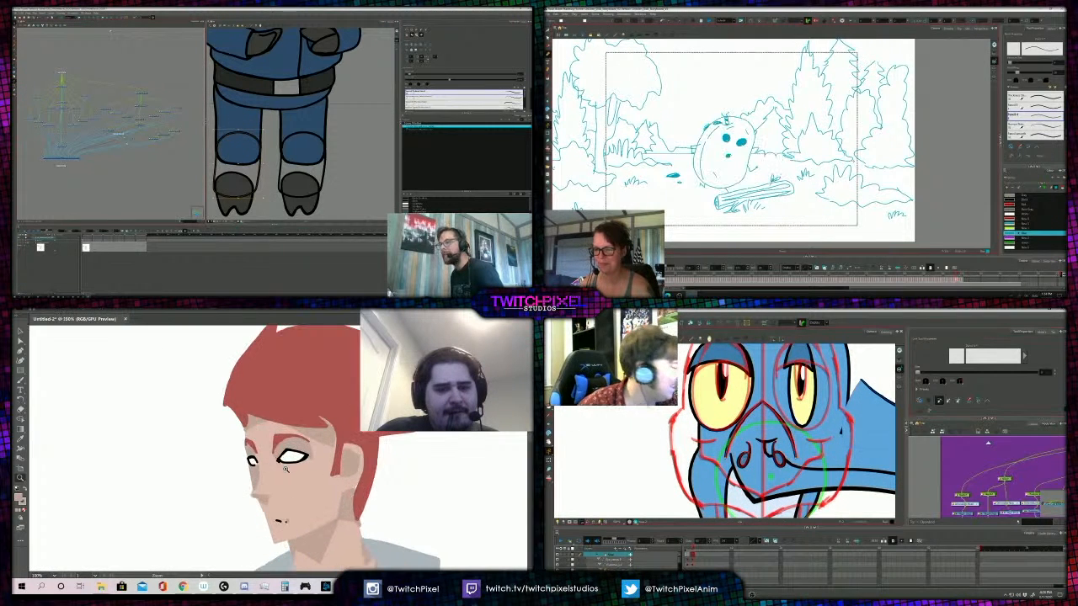
click(276, 462)
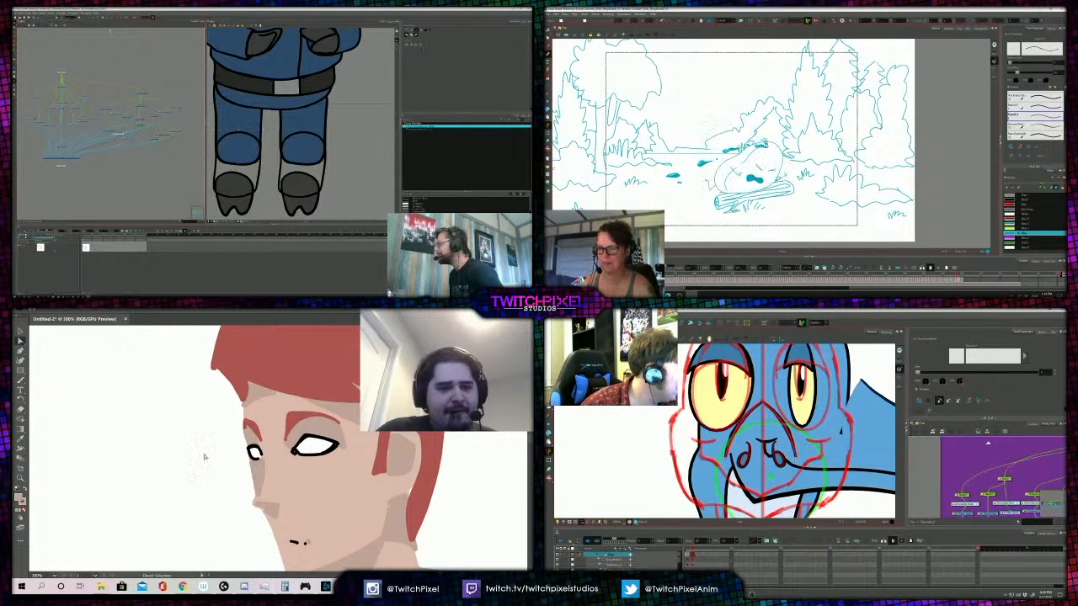
- Paint a narrow shading shape down the side of the figure's nose below the far eye
key(b)
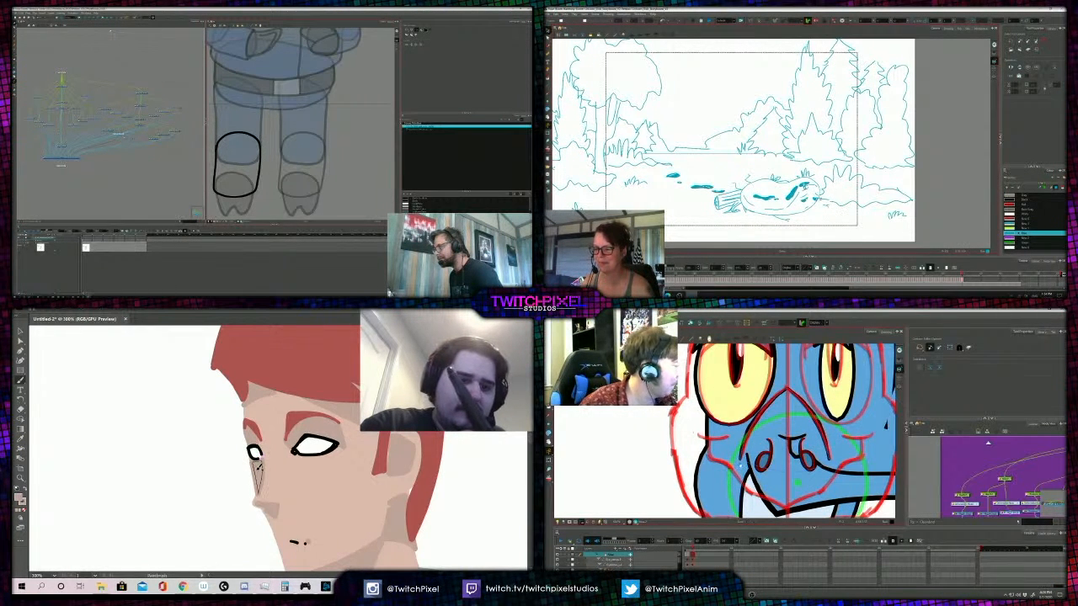
scroll(740, 466, down, 2)
scroll(824, 205, up, 5)
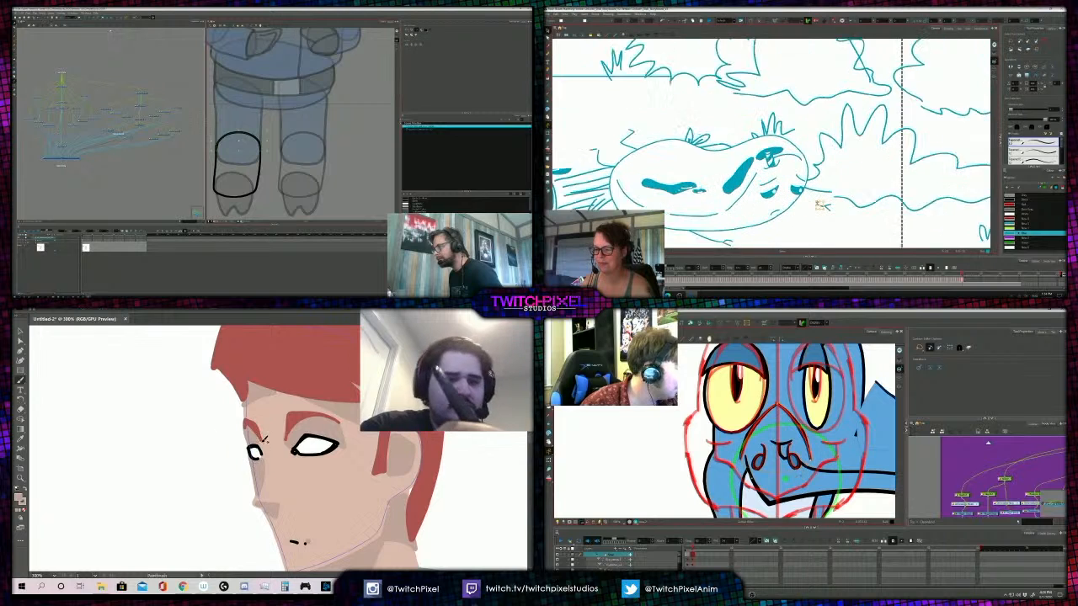
- Show the bird's beak drawing on its own, and select the pig officer's shin outline and the figure's face shape
click(886, 332)
key(z)
alt+click(273, 451)
scroll(791, 413, up, 3)
alt+click(275, 453)
click(275, 454)
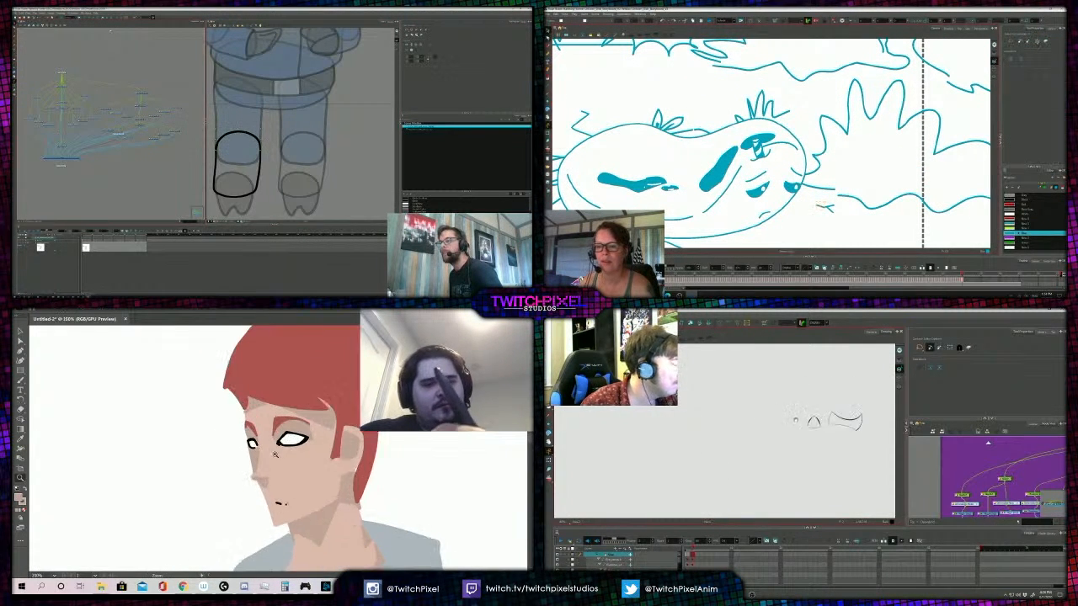
click(275, 455)
scroll(806, 413, up, 5)
key(a)
click(260, 160)
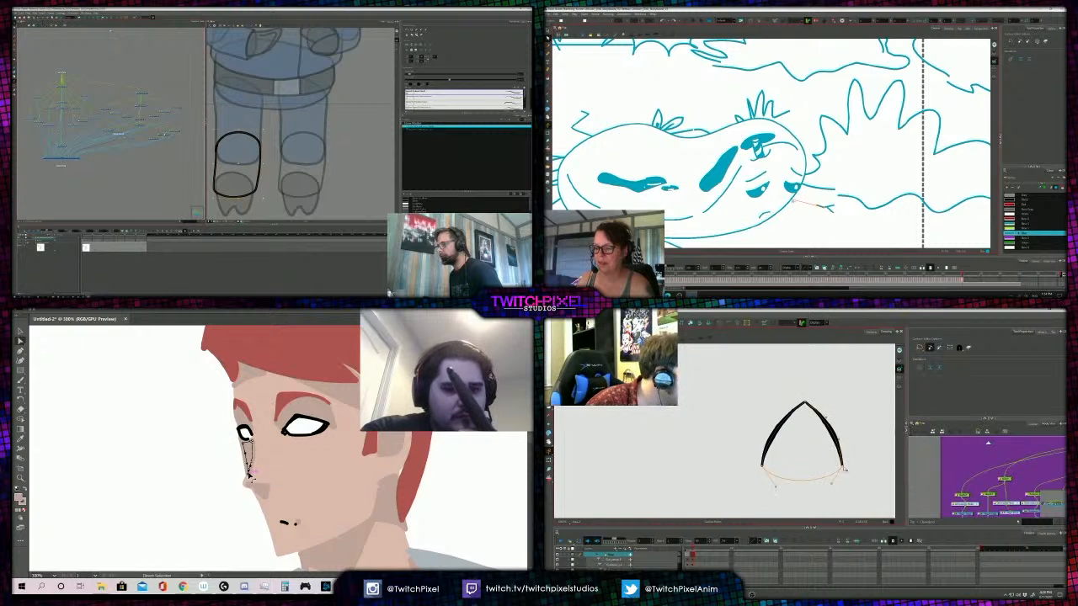
click(236, 475)
scroll(794, 207, down, 4)
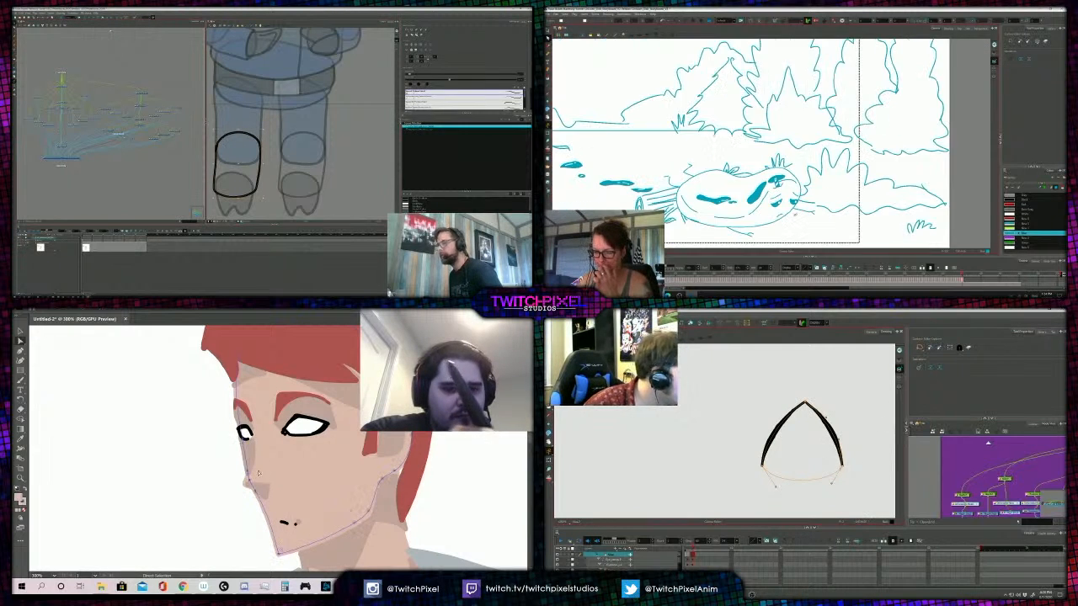
- Delete the curve closing the bottom of the bird's arched beak line, and select the shading beside the figure's nose
click(739, 454)
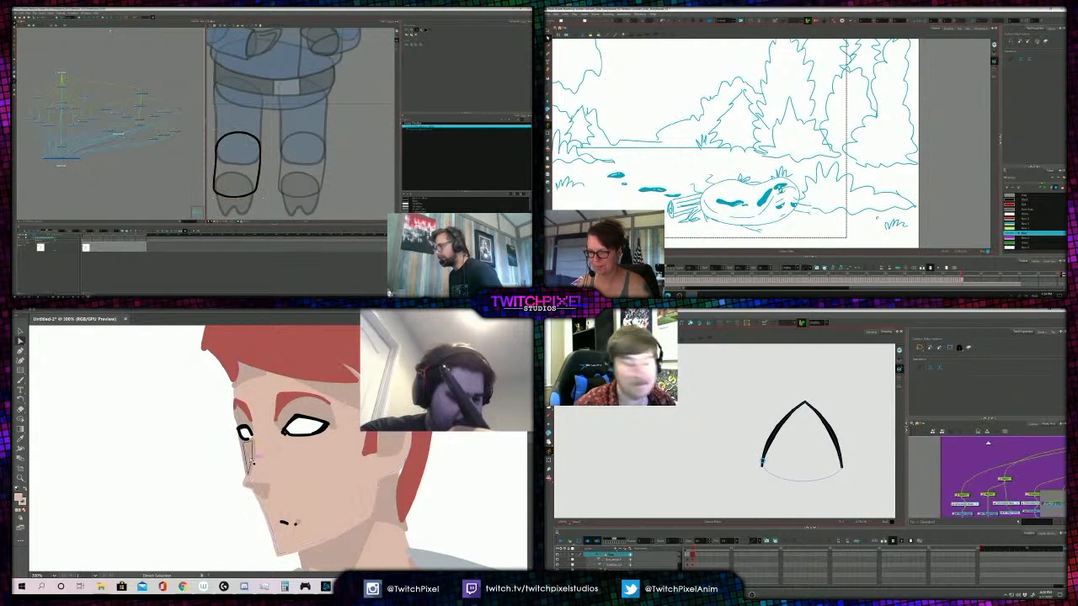
click(247, 460)
key(Delete)
scroll(763, 472, down, 3)
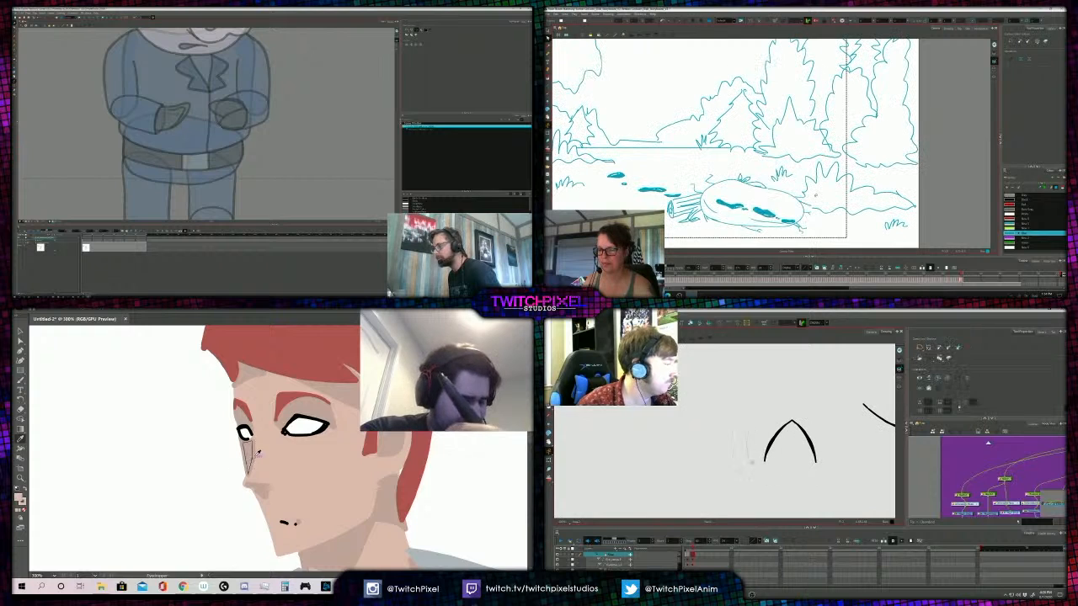
- Touch up the shading beside the figure's nose, and fill the bird's arched beak piece with blue
key(b)
drag(256, 469, 256, 474)
click(883, 396)
key(l)
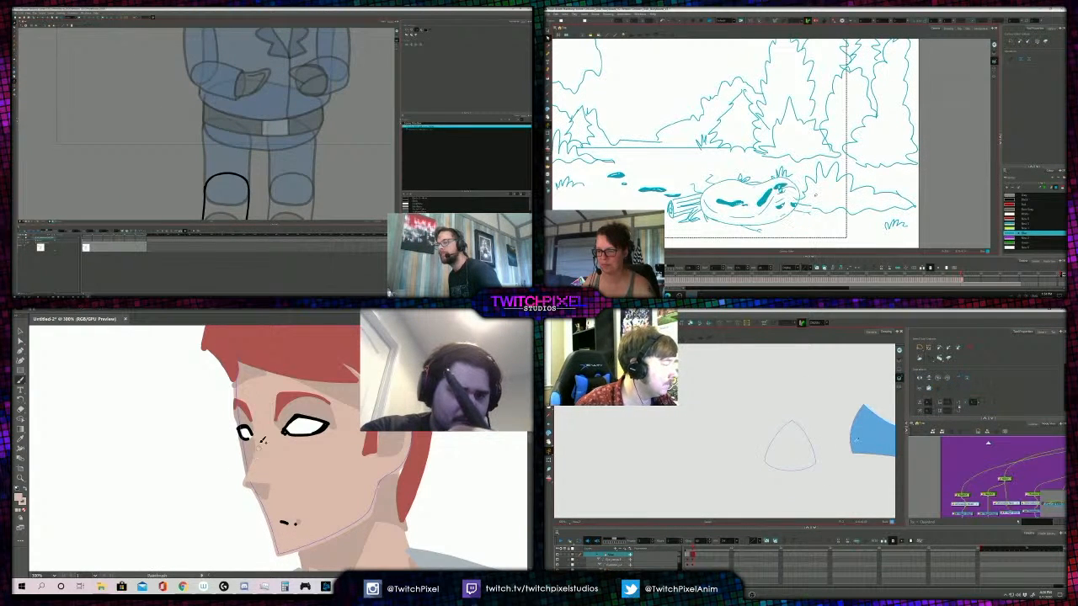
click(790, 448)
alt+click(285, 444)
scroll(814, 182, up, 3)
key(l)
alt+click(285, 444)
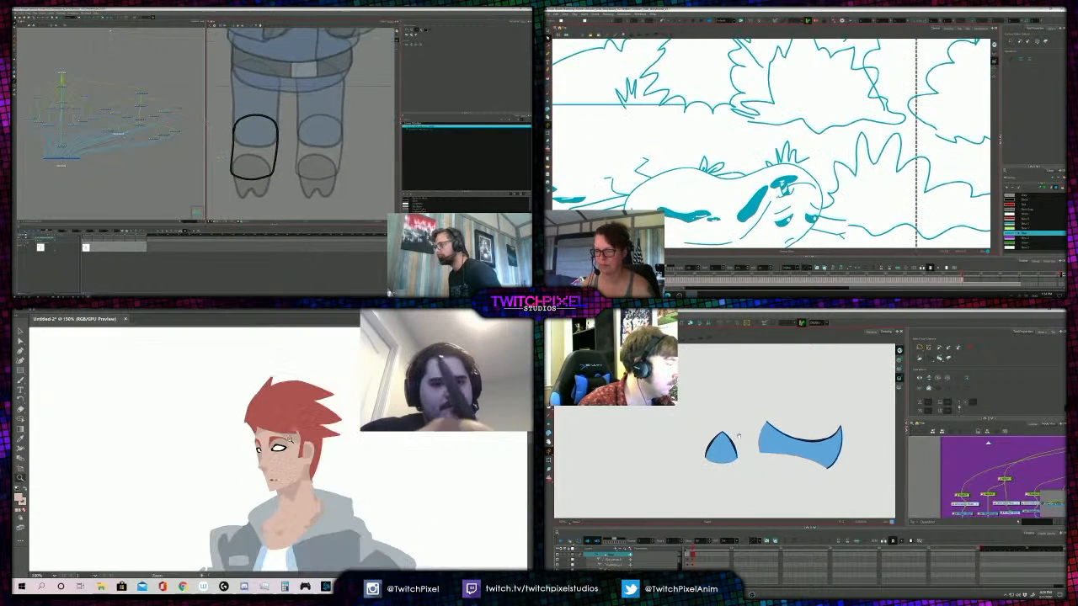
- Pick another storyboard colour, and delete the long curved piece beside the arch in the bird's beak drawing
alt+click(287, 443)
drag(816, 182, 833, 163)
click(949, 358)
click(1025, 214)
drag(866, 424, 770, 465)
key(Delete)
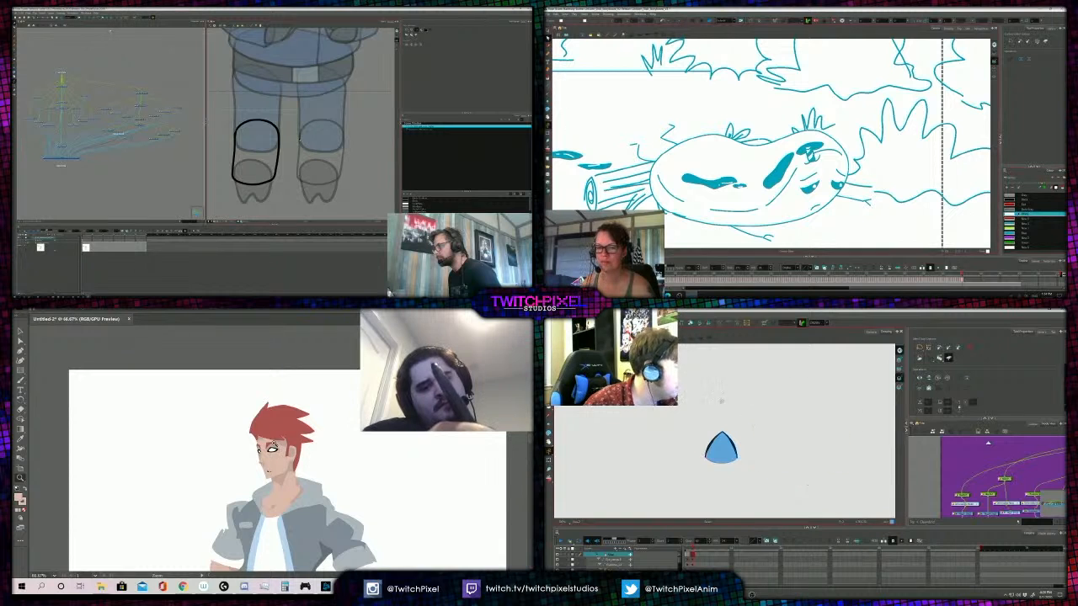
- Show the bird's full head through the camera, and ready the storyboard's Brush tool
click(874, 333)
click(548, 54)
alt+click(281, 445)
click(291, 444)
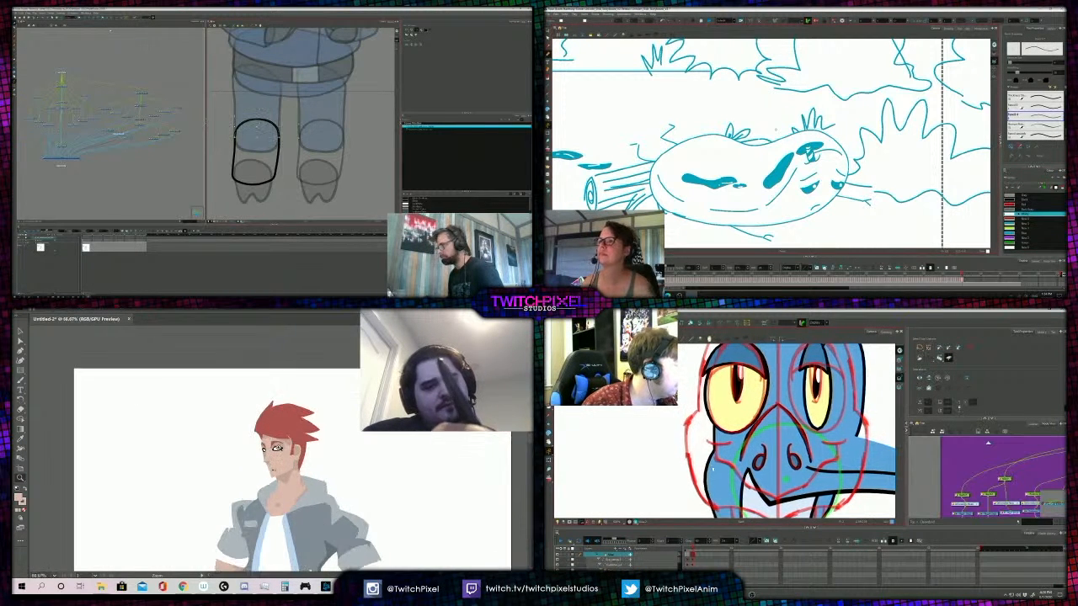
click(296, 442)
click(295, 442)
- Select the bird's nose piece and the shading shape across the figure's forehead
drag(710, 461, 733, 470)
scroll(733, 471, down, 2)
key(a)
key(shift+t)
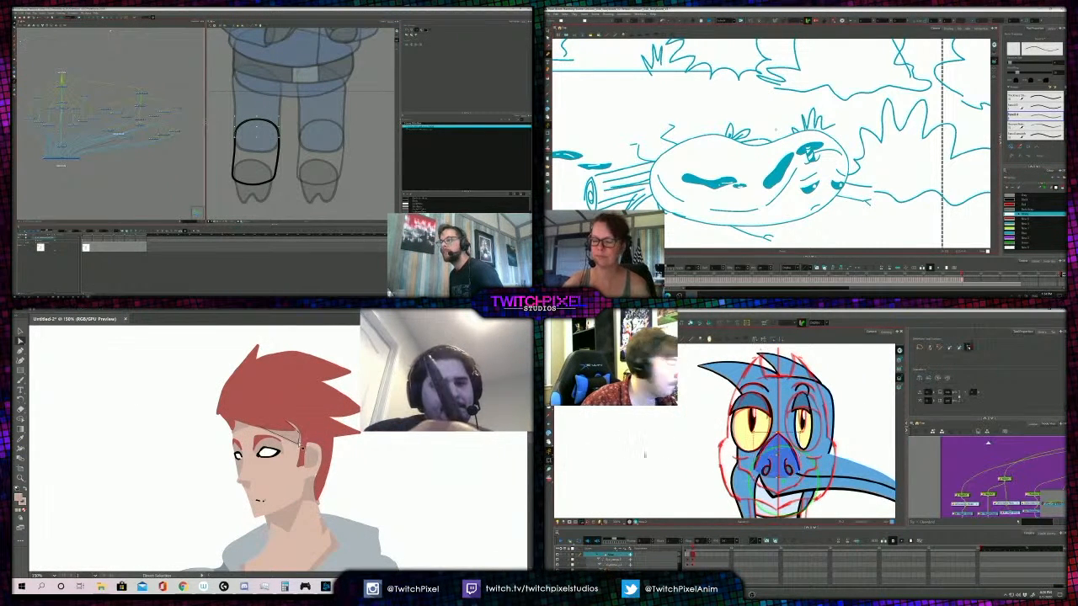
click(349, 450)
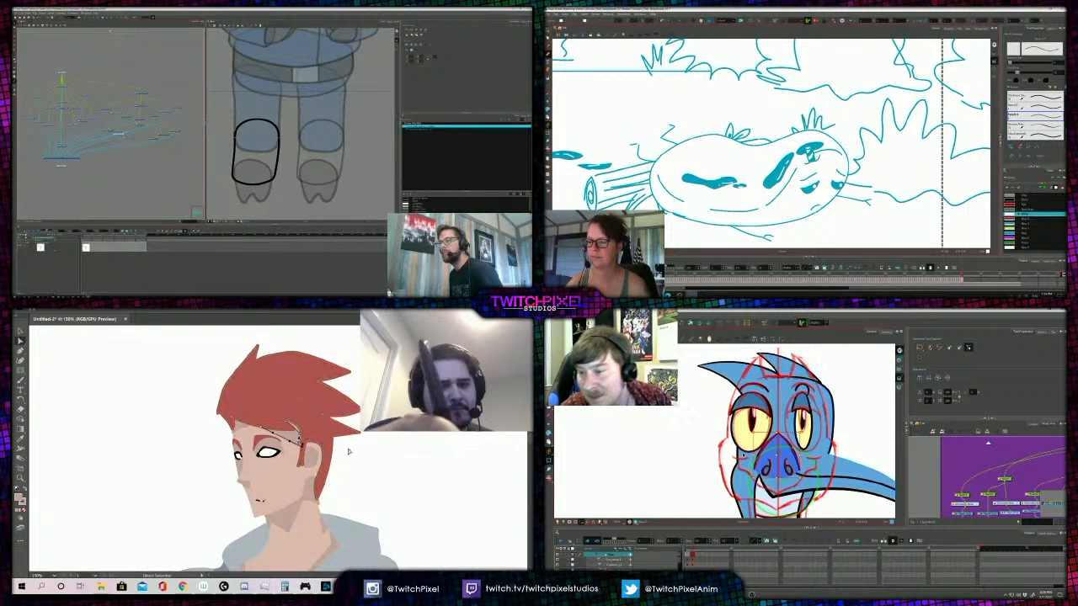
- Rework the shading shape on the figure's cheek just below the ear
click(15, 59)
click(23, 80)
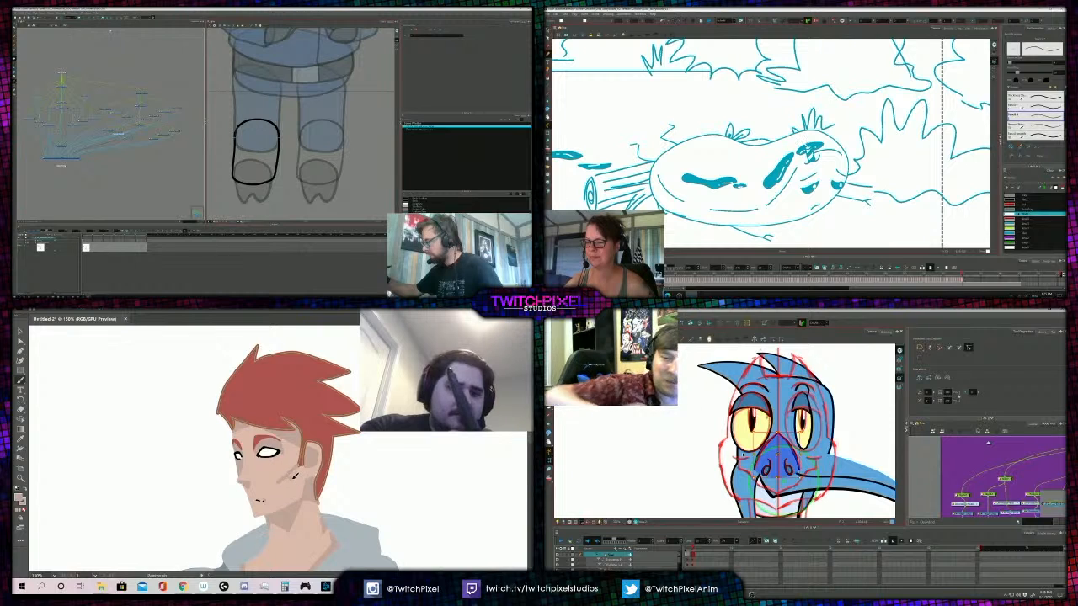
key(z)
alt+click(279, 447)
alt+click(279, 447)
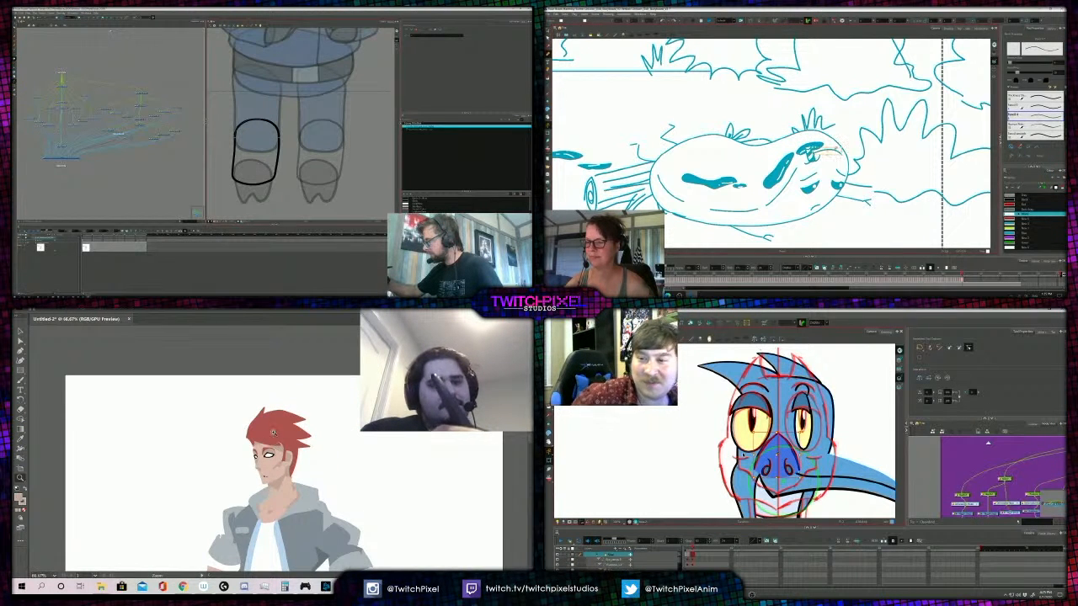
drag(273, 432, 286, 459)
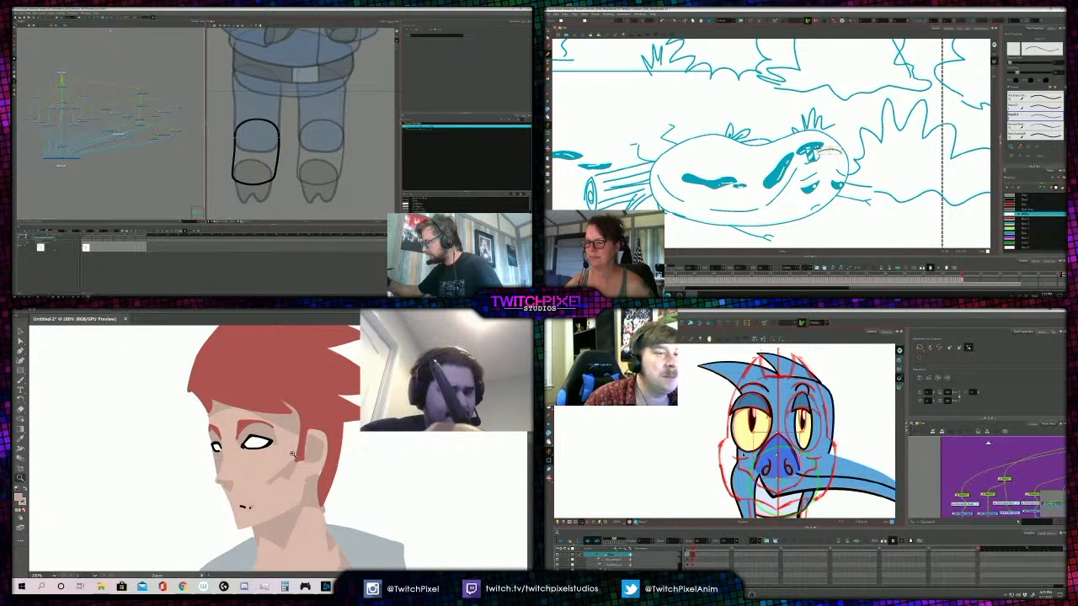
key(Delete)
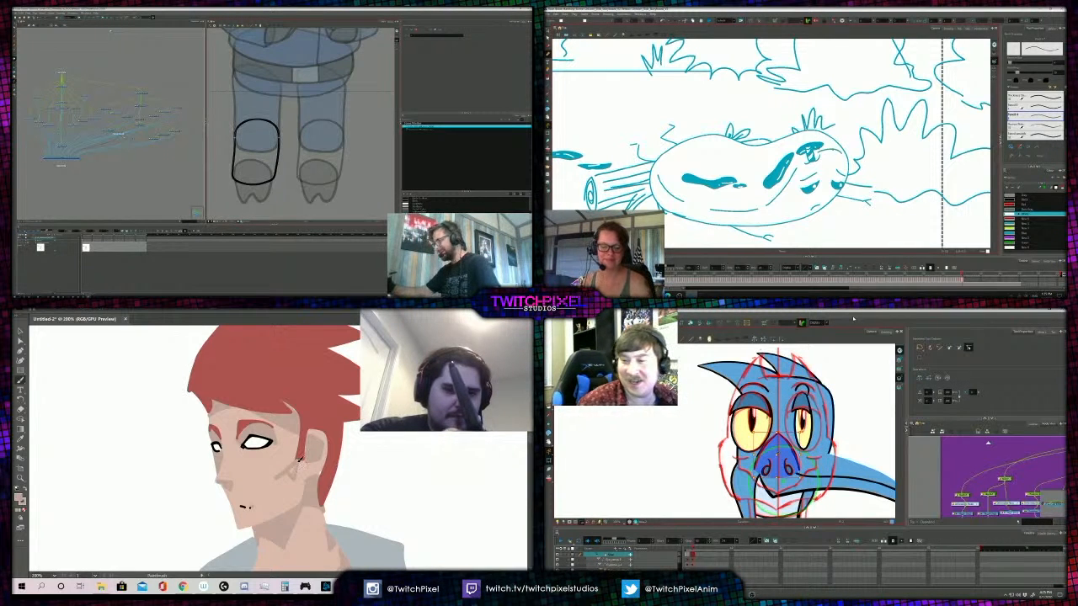
drag(296, 445, 276, 453)
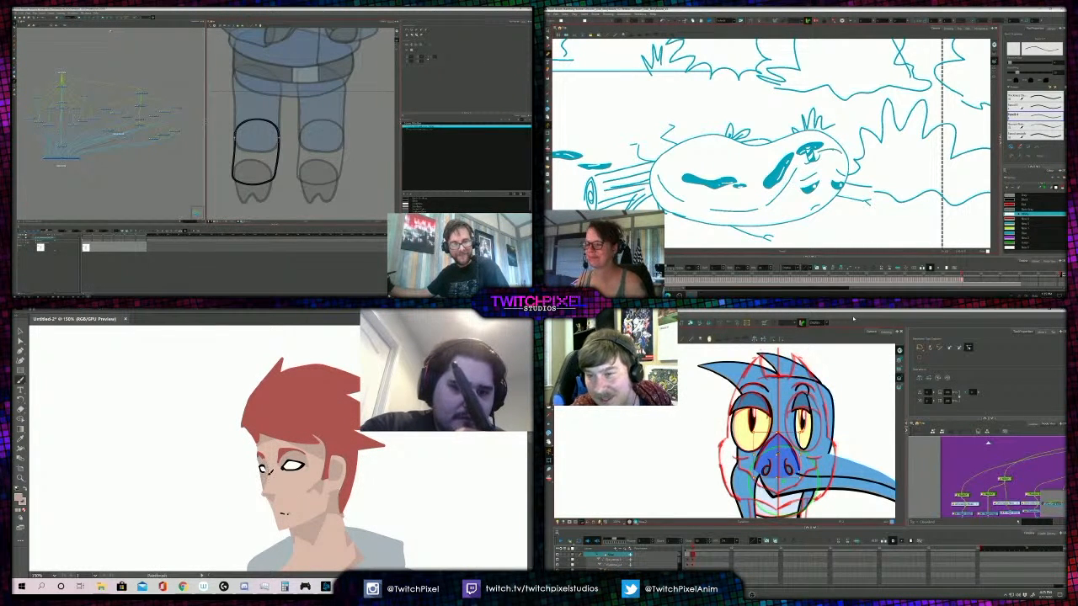
- Add a small brush stroke to the fallen egg's face, and give the figure's brush the red eyebrow colour
scroll(810, 155, down, 4)
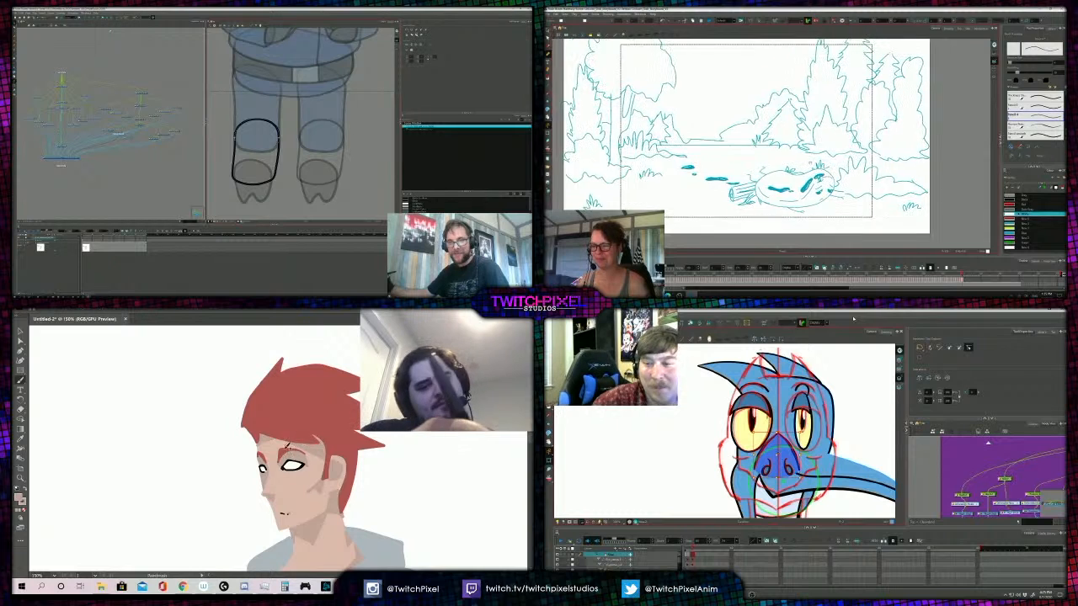
drag(810, 164, 817, 172)
key(alt+s)
scroll(733, 450, down, 1)
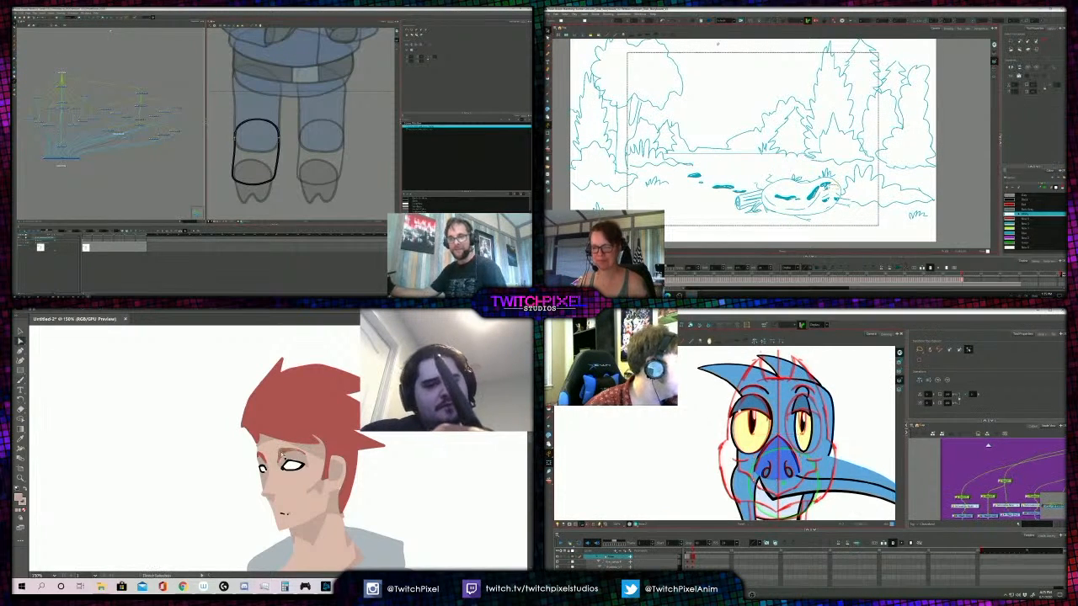
key(a)
scroll(733, 449, up, 1)
scroll(733, 450, down, 2)
click(268, 453)
key(b)
- Flip back and forth between the storyboard drawings of the upright egg and the fallen egg
key(comma)
key(comma)
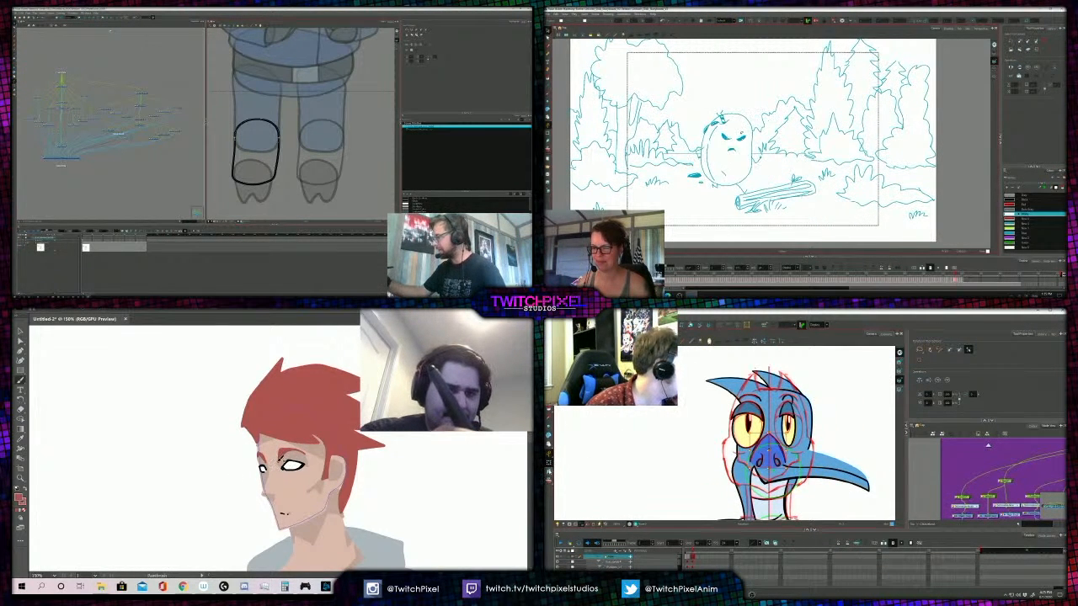
key(period)
key(period)
key(period)
key(period)
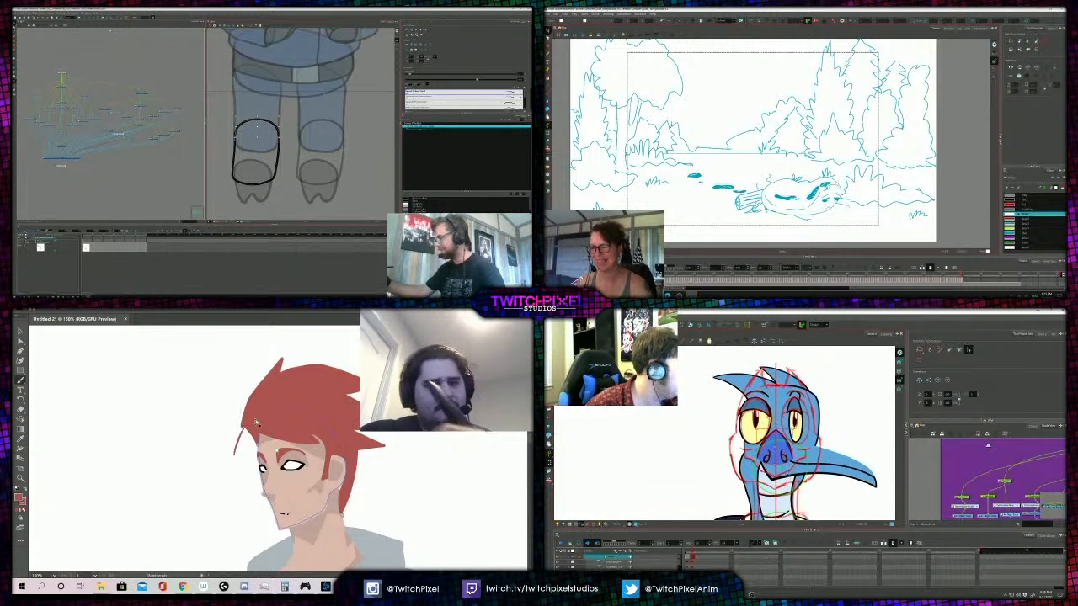
ctrl+click(274, 440)
scroll(696, 469, up, 2)
click(677, 461)
key(comma)
key(comma)
key(comma)
scroll(707, 466, down, 1)
- Check the bird's neck and long side beak by selecting each, and compare the egg's tipping and fallen storyboard poses
key(a)
click(718, 470)
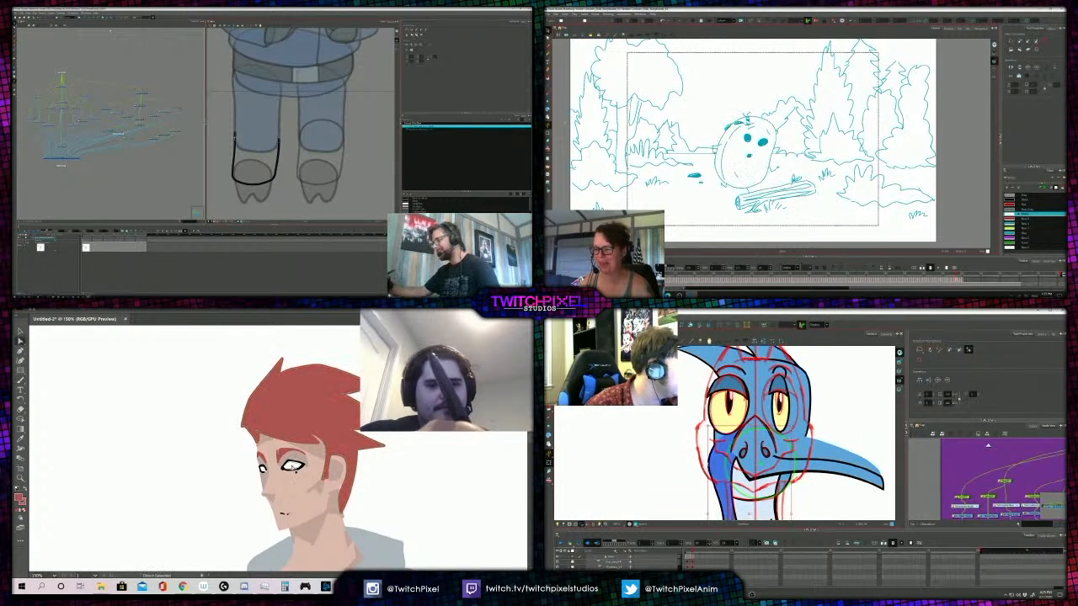
click(284, 455)
key(comma)
key(comma)
click(743, 468)
key(period)
key(b)
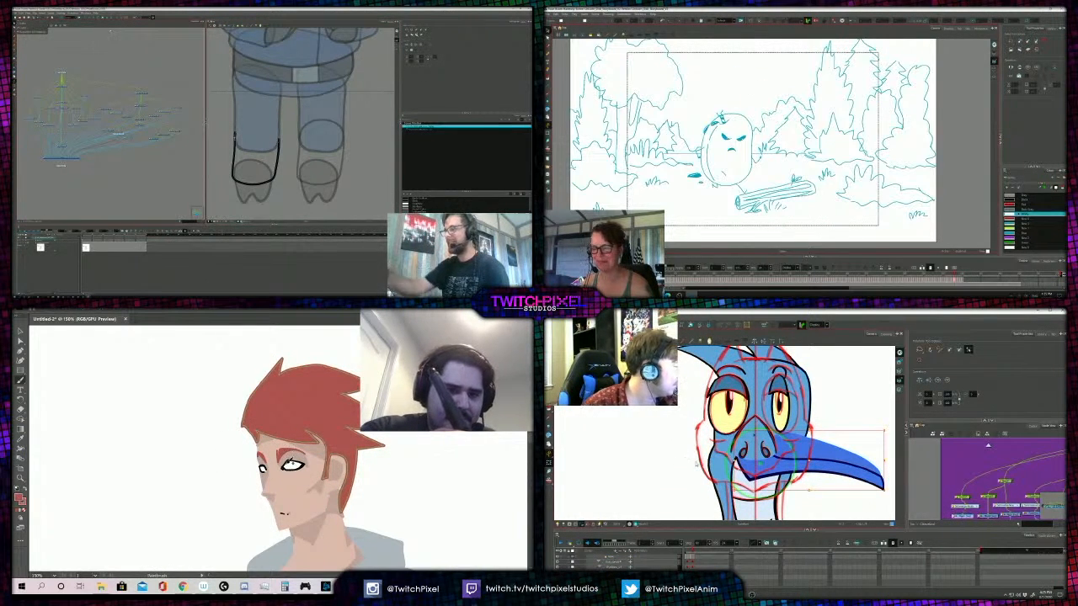
key(period)
key(period)
key(period)
drag(771, 465, 752, 491)
- Sample the skin shading colour on the figure's forehead for the Paintbrush
key(z)
alt+click(292, 440)
alt+click(293, 440)
alt+click(292, 440)
click(280, 438)
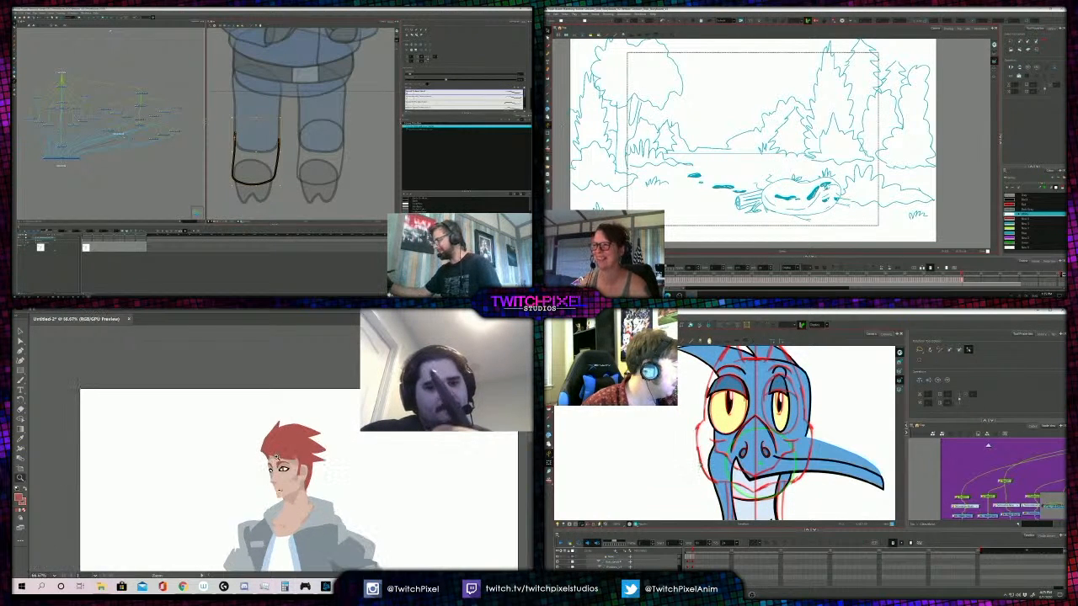
click(280, 438)
click(280, 438)
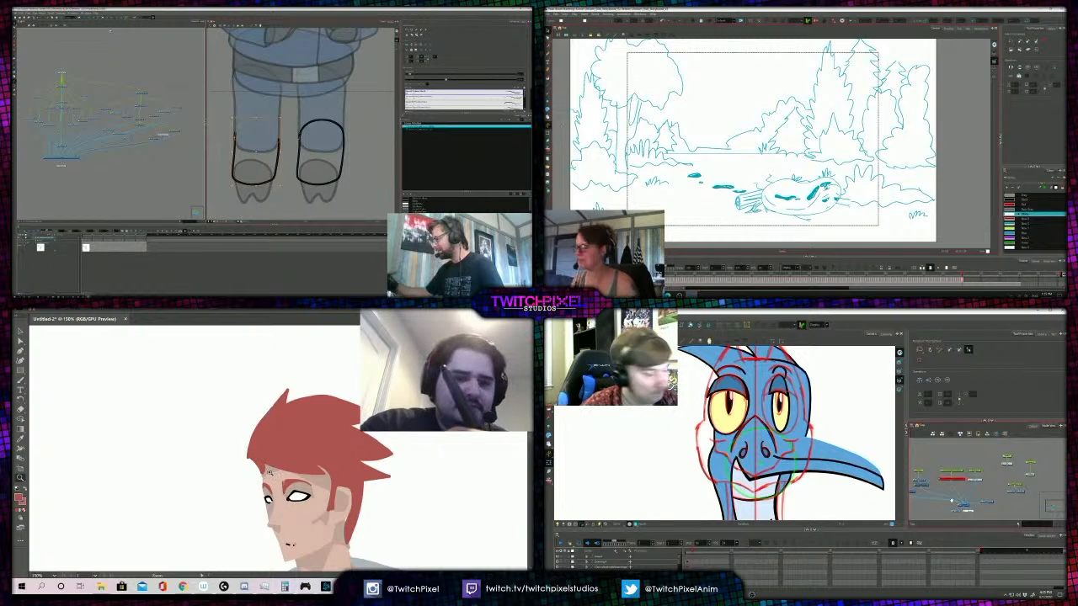
key(i)
click(271, 474)
key(b)
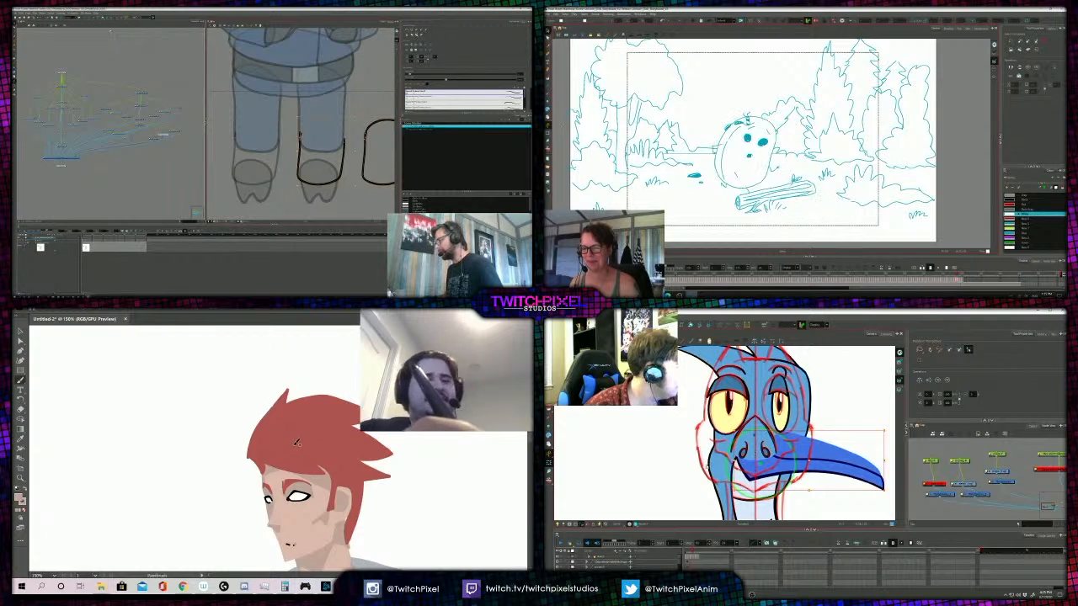
- Review the figure's face and upper body up close and from farther away
key(z)
alt+click(279, 440)
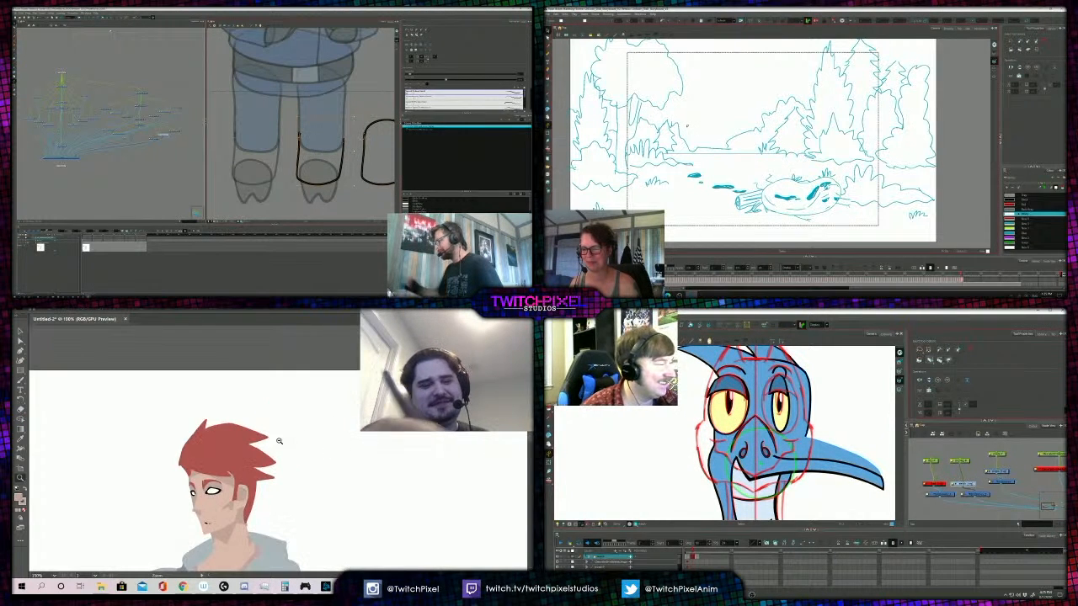
alt+click(256, 439)
alt+click(254, 438)
click(275, 451)
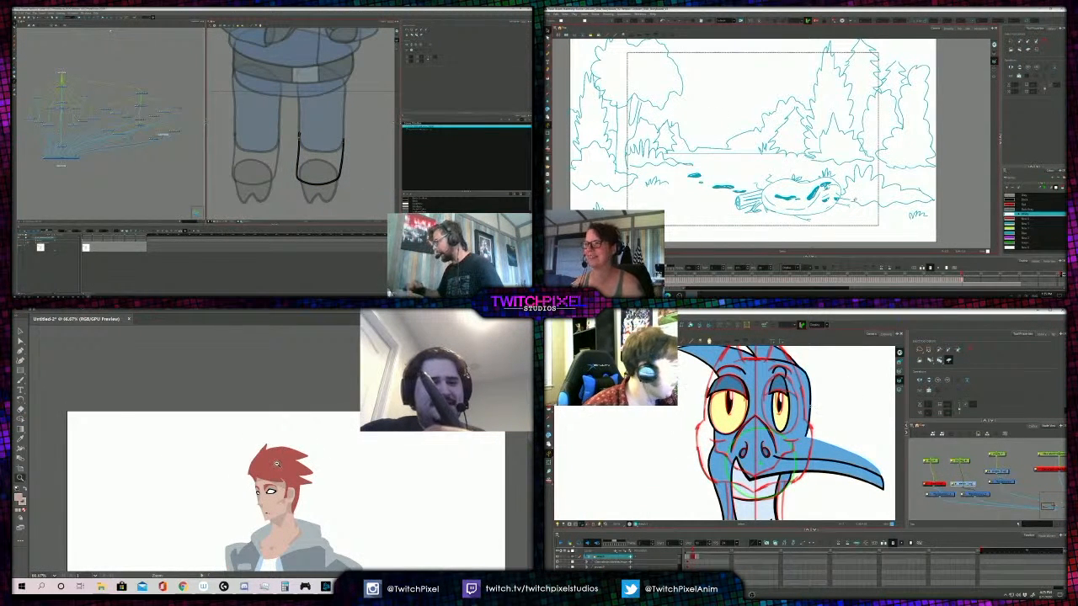
alt+click(275, 461)
click(276, 454)
click(276, 454)
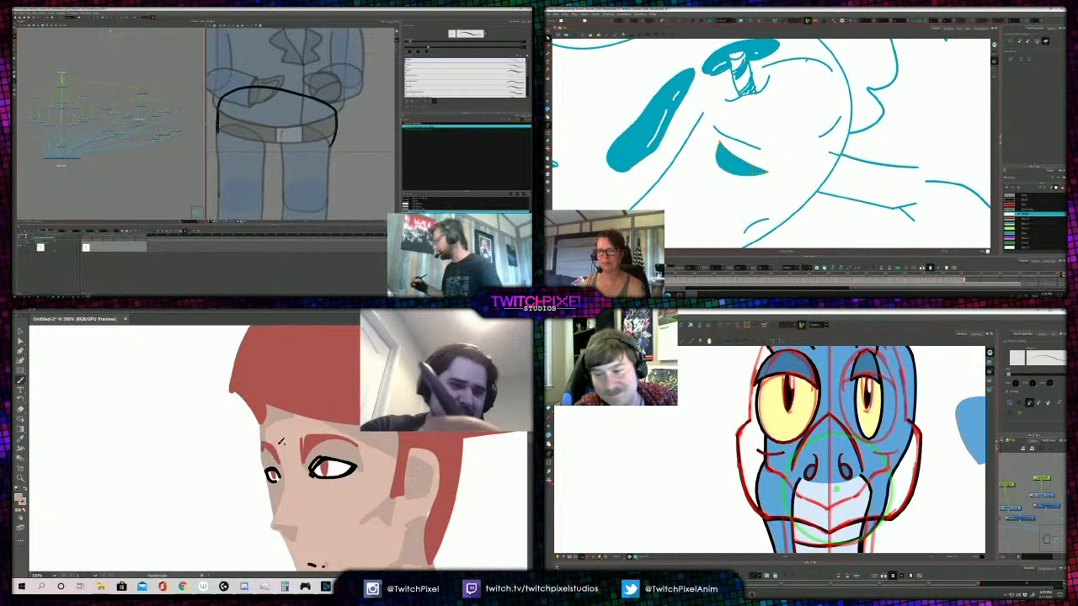
alt+click(296, 446)
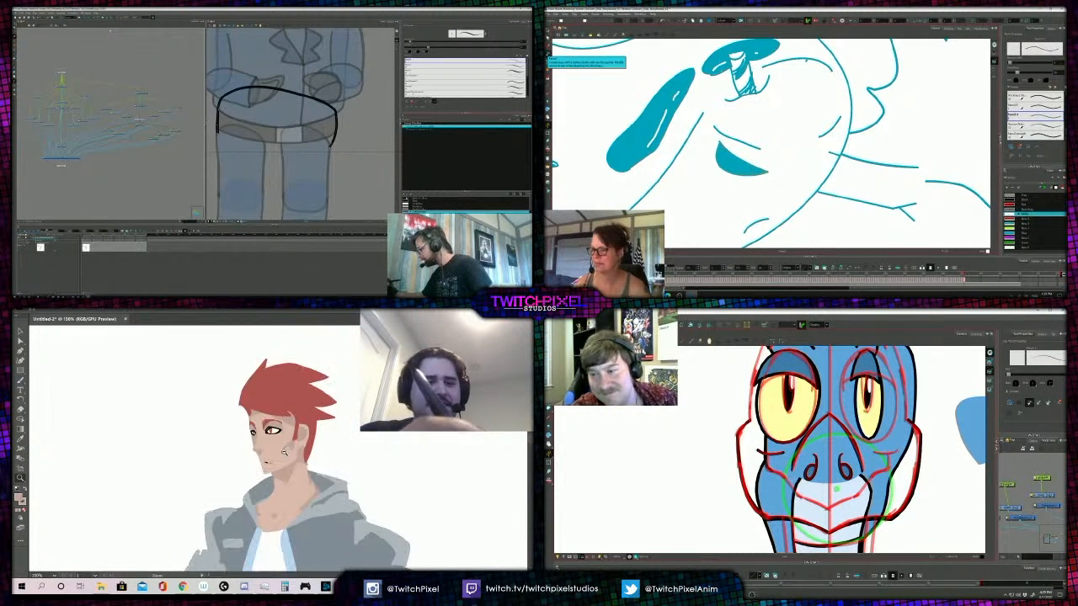
alt+click(284, 453)
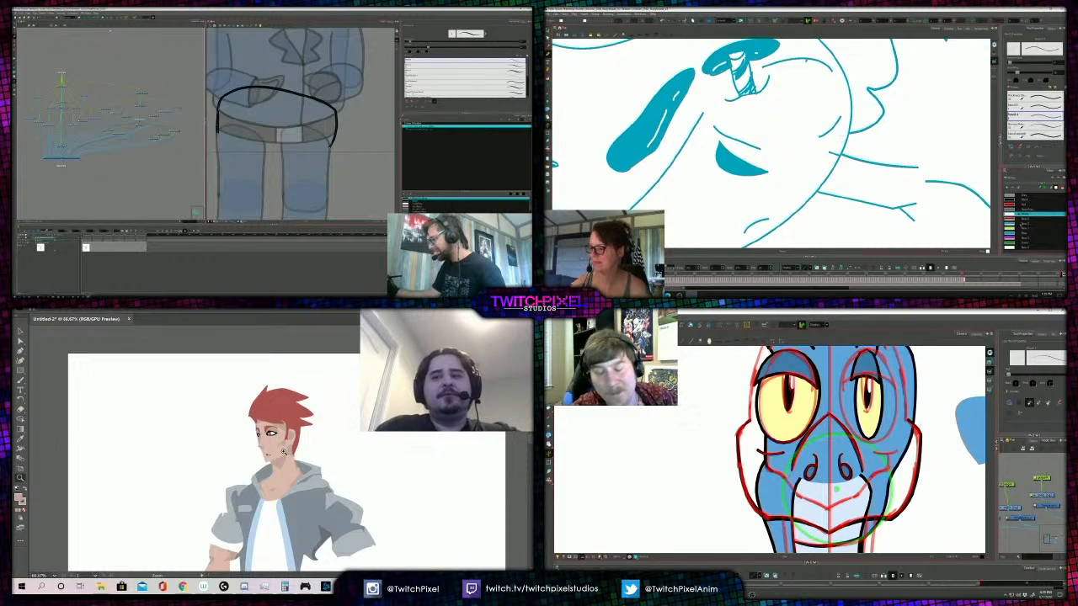
- Draw and fill the fallen egg's second narrowed eye in teal blue, and review the figure down to the trousers
click(1025, 233)
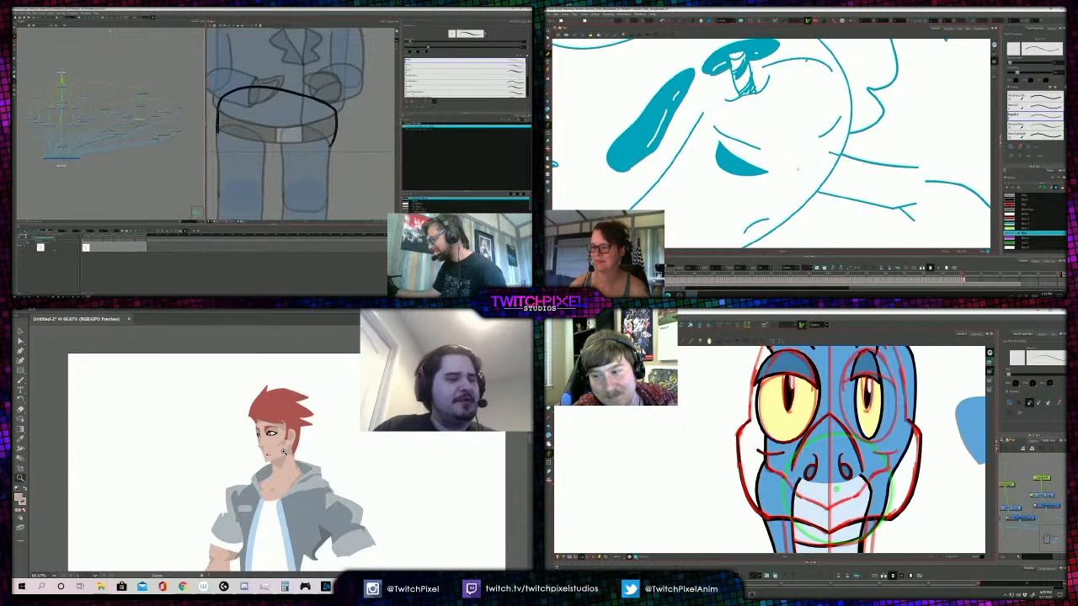
alt+click(284, 452)
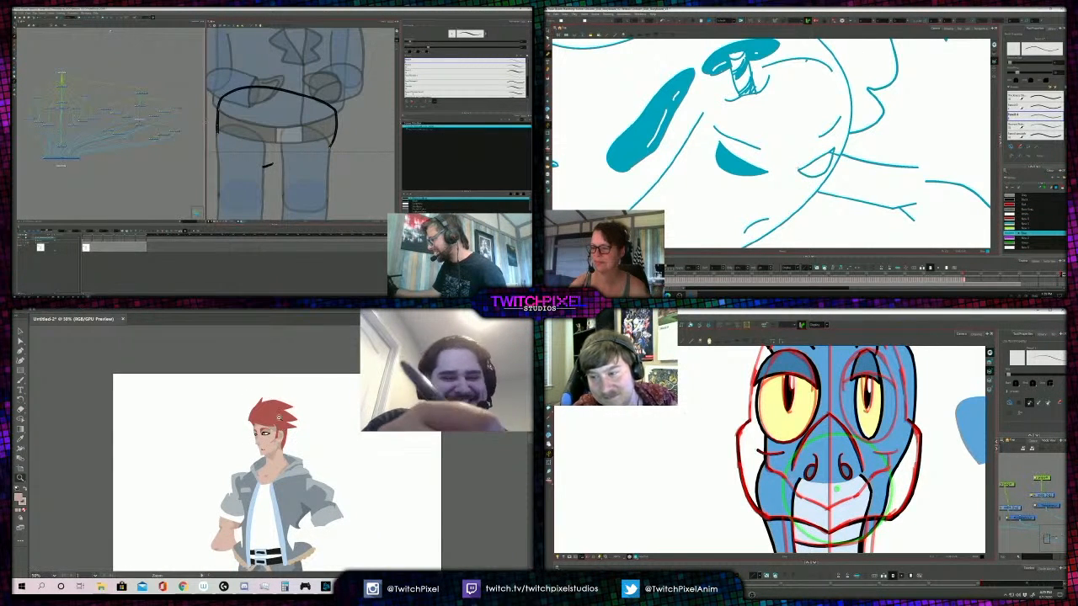
alt+click(279, 417)
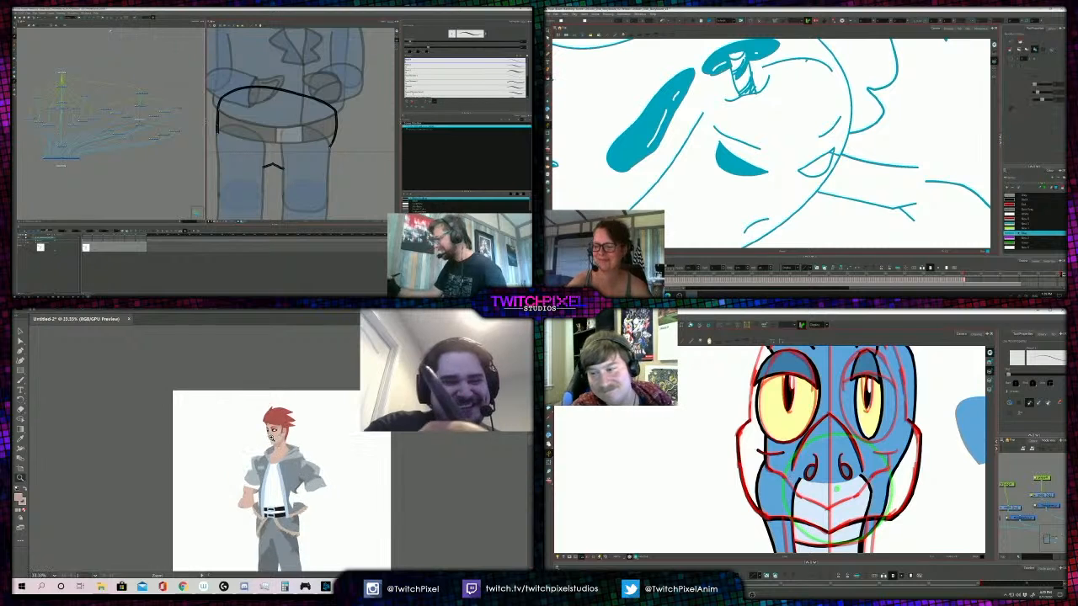
click(271, 435)
alt+click(270, 409)
click(277, 469)
click(278, 470)
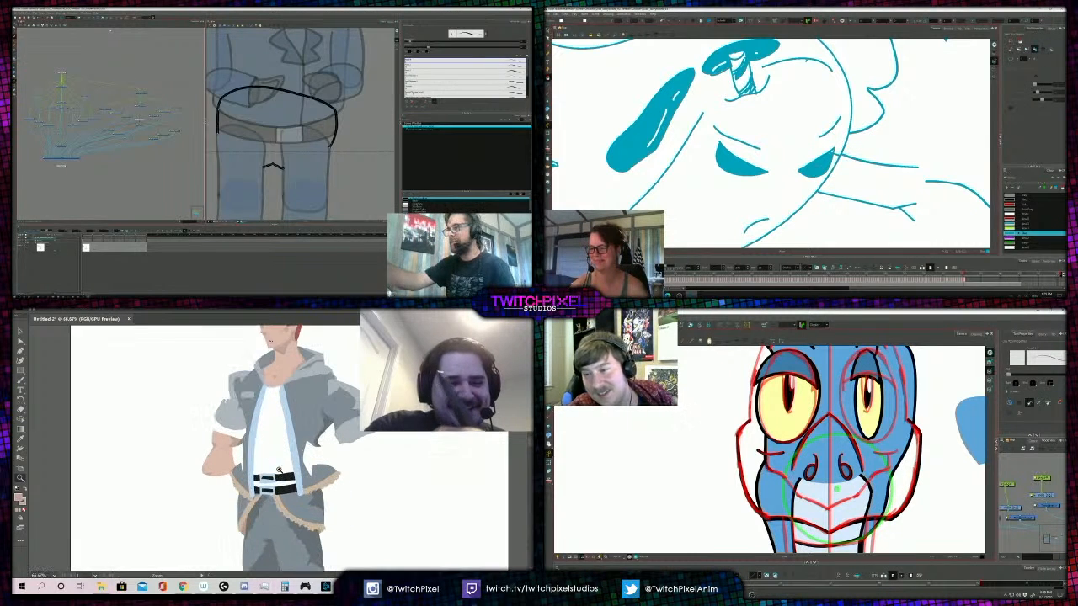
- Pick up the black of the figure's belt, and fill the pig officer's hip shape with dark blue
key(a)
click(286, 479)
click(363, 442)
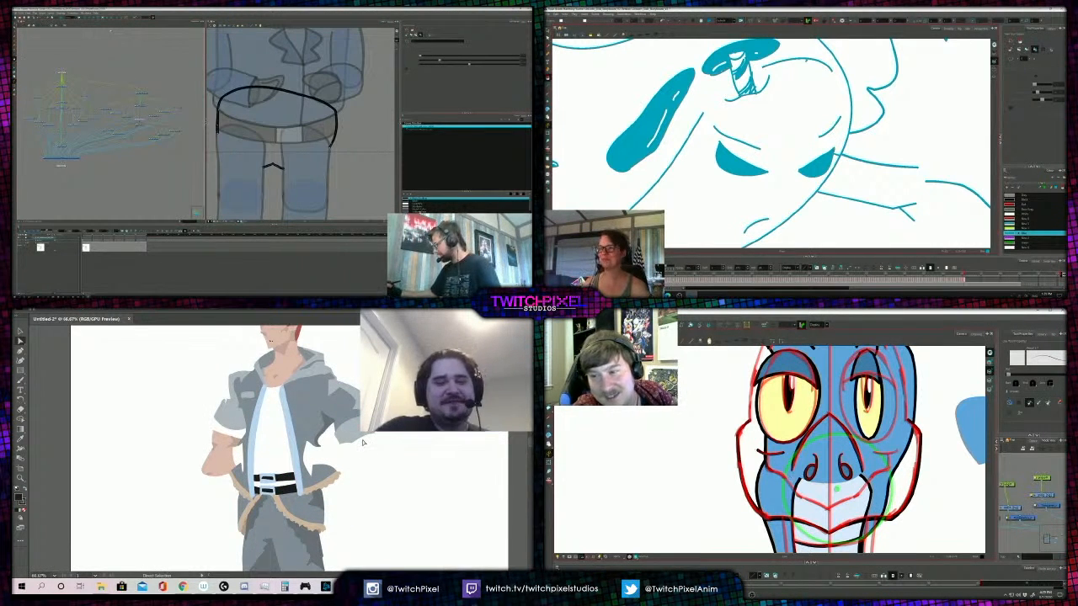
click(421, 211)
click(276, 128)
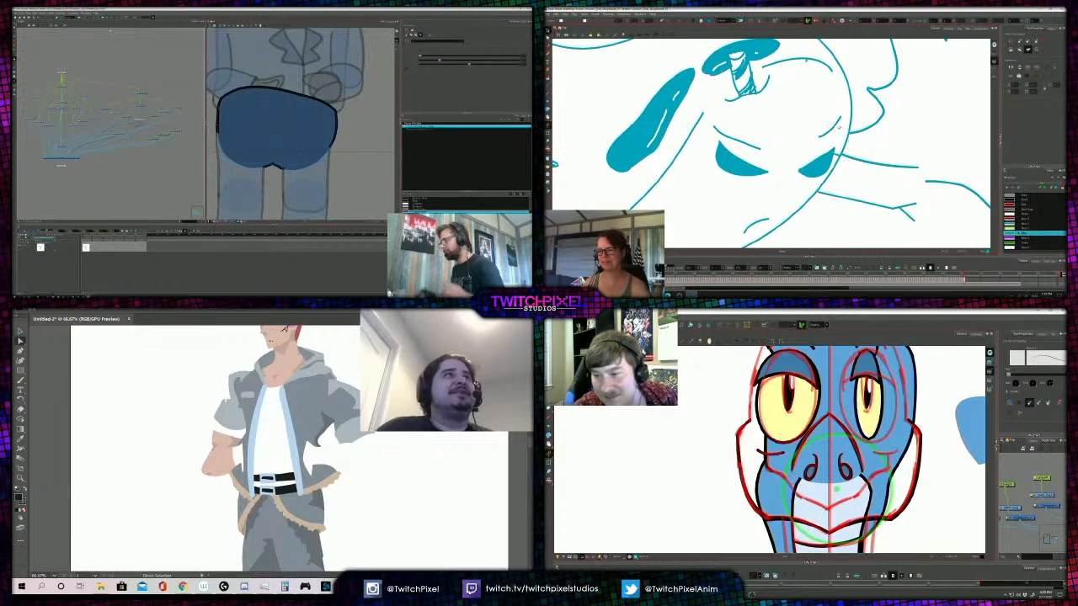
- Move the short brow line above the fallen egg's right eye closer to that eye, and select its left brow
click(830, 127)
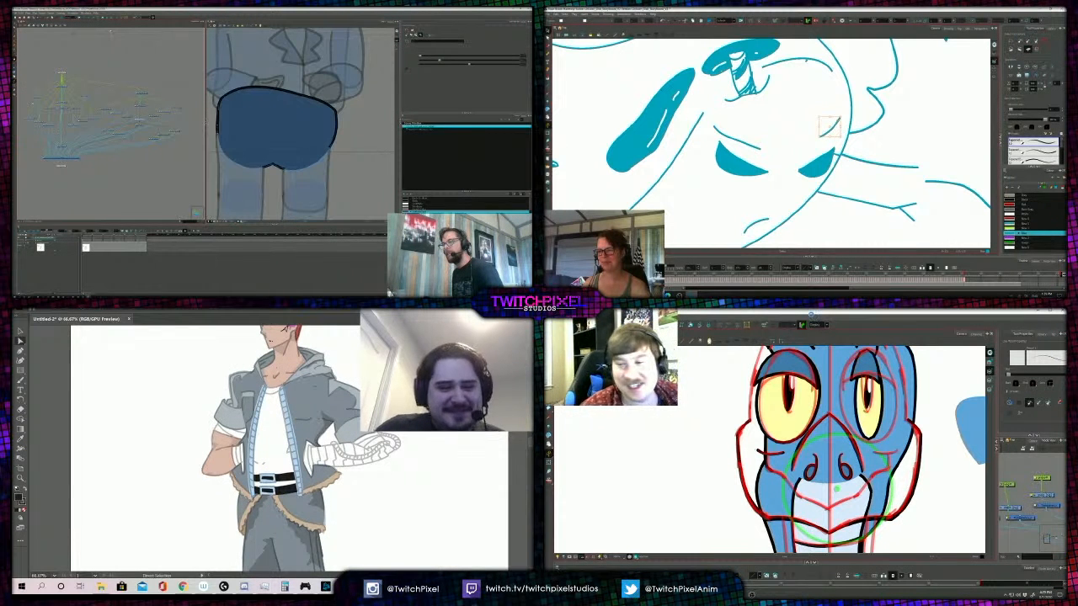
click(357, 441)
click(279, 414)
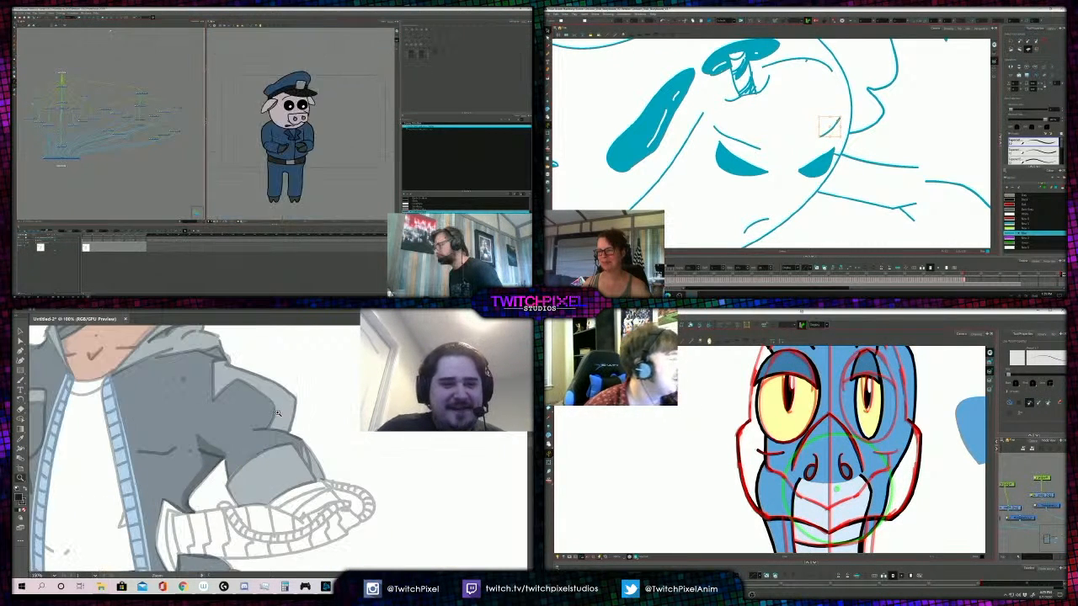
drag(830, 127, 815, 140)
click(737, 139)
- Reposition the brow line above the fallen egg's left eye, and trace the figure's jacket cuff with a black brush line
key(b)
drag(315, 519, 359, 508)
scroll(300, 198, up, 4)
mouse_move(710, 124)
mouse_down()
mouse_move(719, 119)
mouse_move(762, 144)
mouse_up()
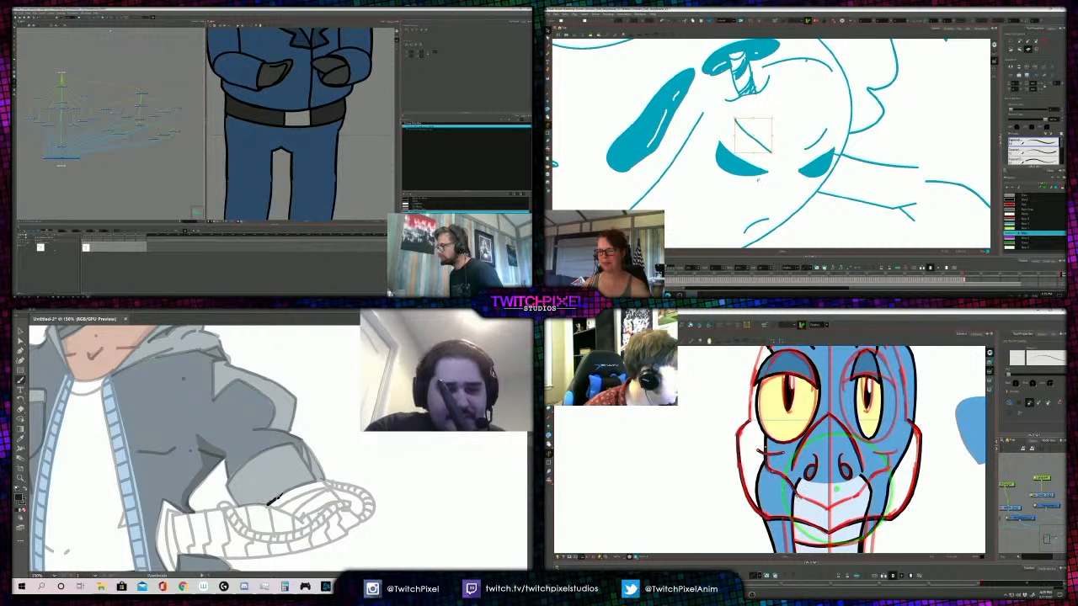
click(758, 180)
drag(280, 498, 328, 484)
key(alt+q)
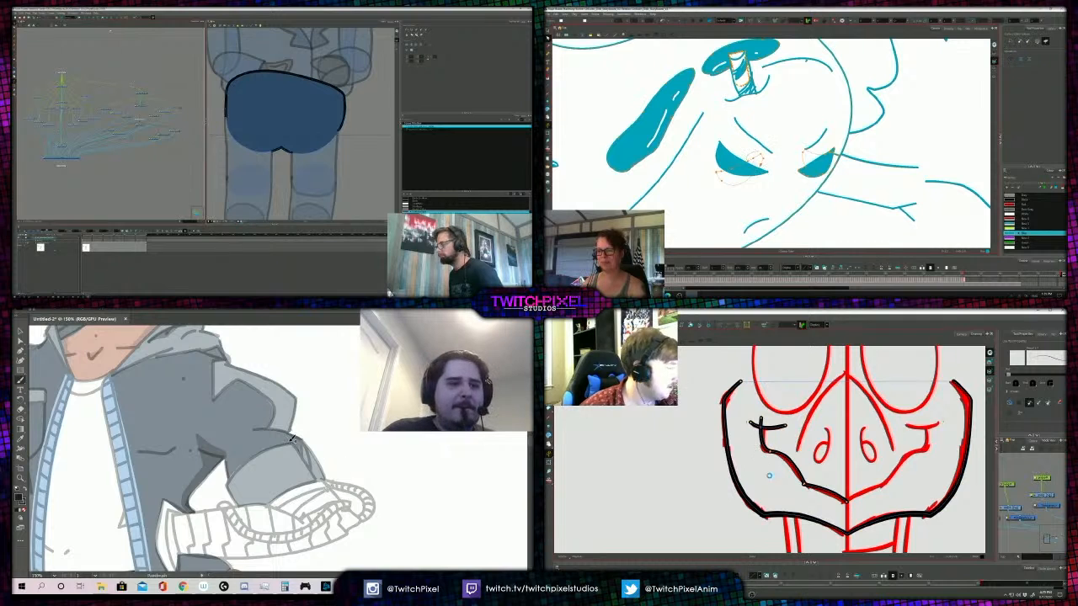
- Adjust points along the left half of the bird's black mouth line so its curve follows the red sketch
scroll(293, 438, up, 10)
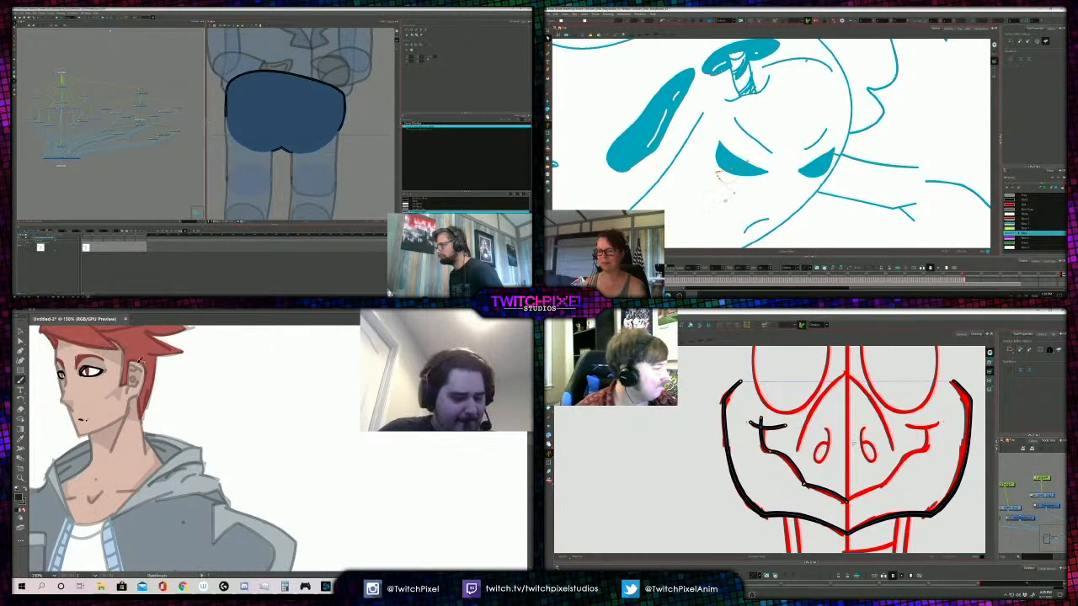
scroll(62, 409, down, 5)
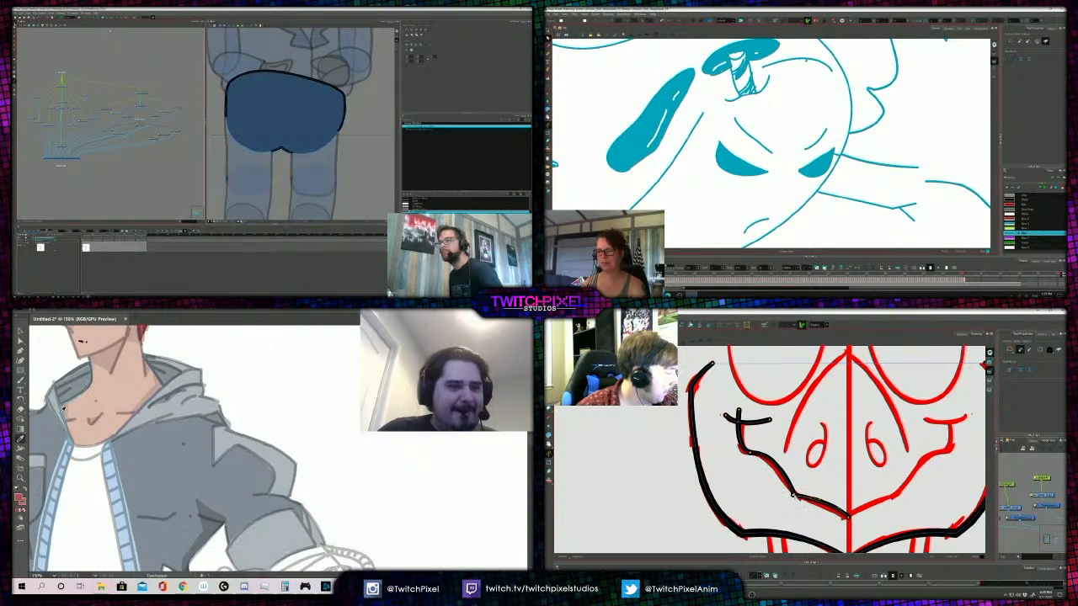
drag(793, 495, 796, 499)
drag(750, 455, 751, 454)
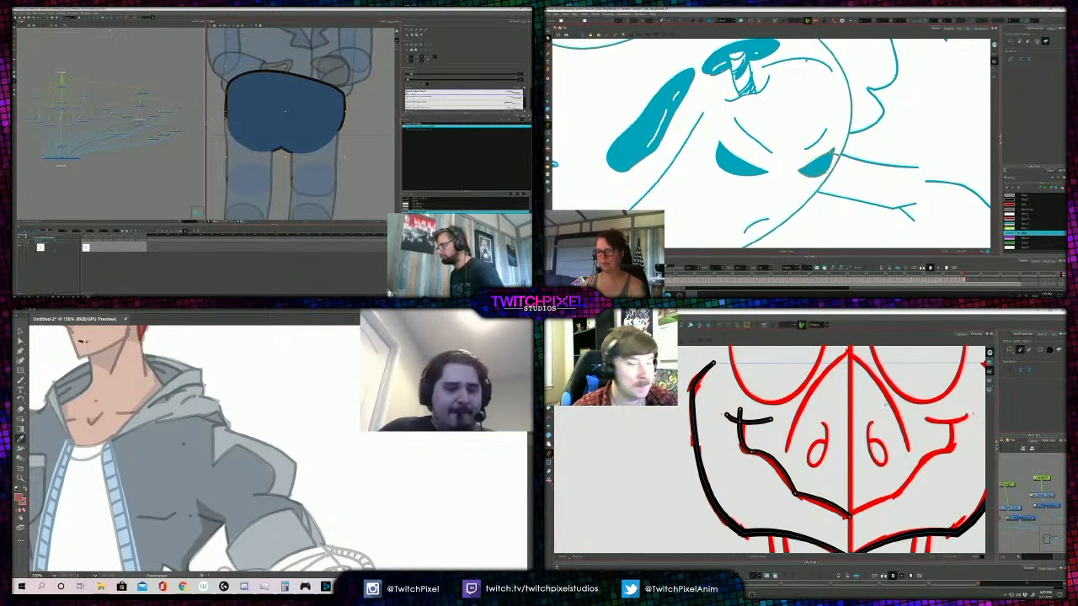
scroll(345, 455, down, 4)
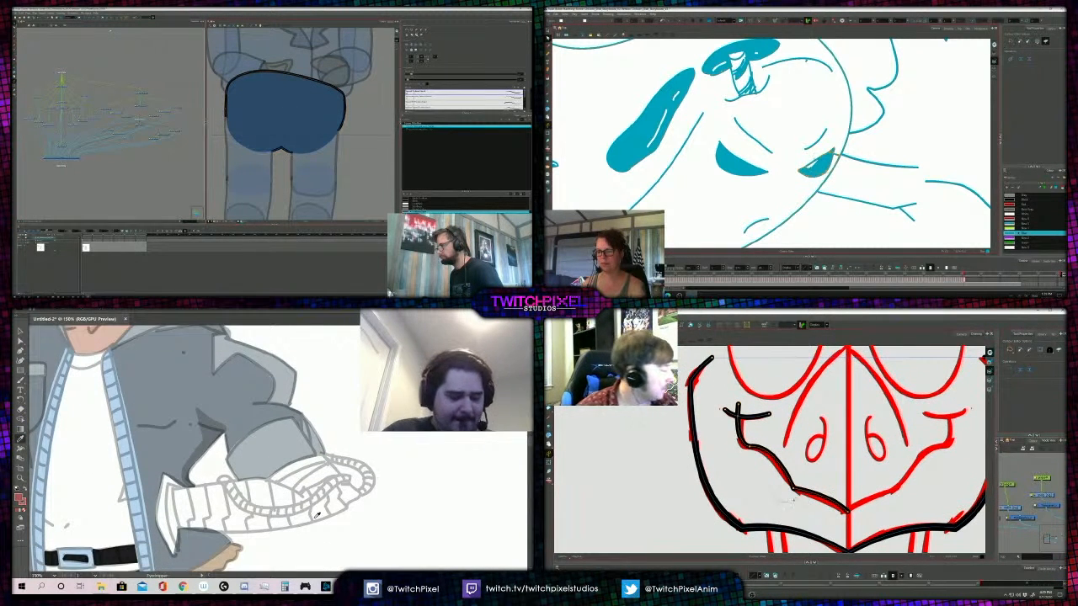
- Trace the figure's forearm wrap as a filled red brush shape, and refine the lower curve of the bird's mouth line
key(b)
scroll(775, 185, down, 5)
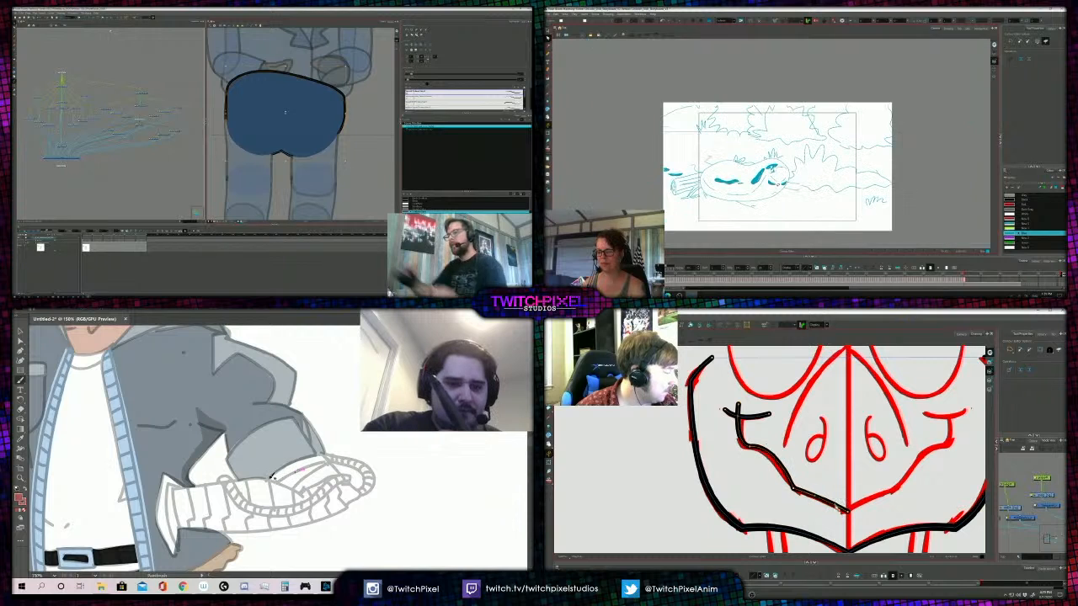
scroll(766, 178, up, 5)
mouse_move(305, 457)
mouse_down()
mouse_move(341, 469)
mouse_move(358, 497)
mouse_up()
click(1037, 214)
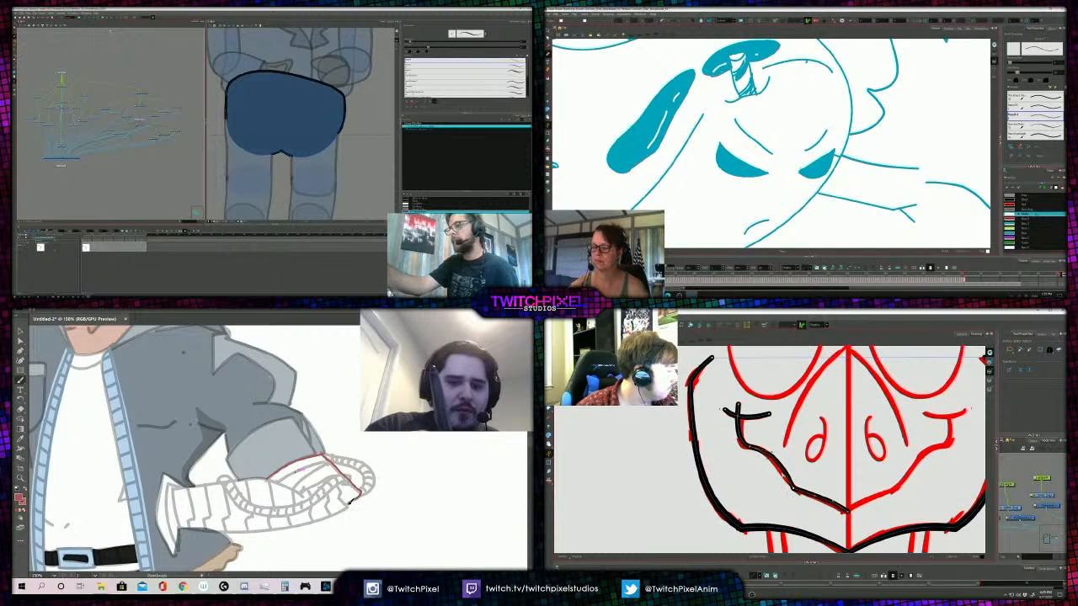
drag(783, 487, 845, 510)
mouse_move(340, 510)
mouse_down()
mouse_move(253, 533)
mouse_move(189, 527)
mouse_move(180, 515)
mouse_move(187, 487)
mouse_move(270, 477)
mouse_up()
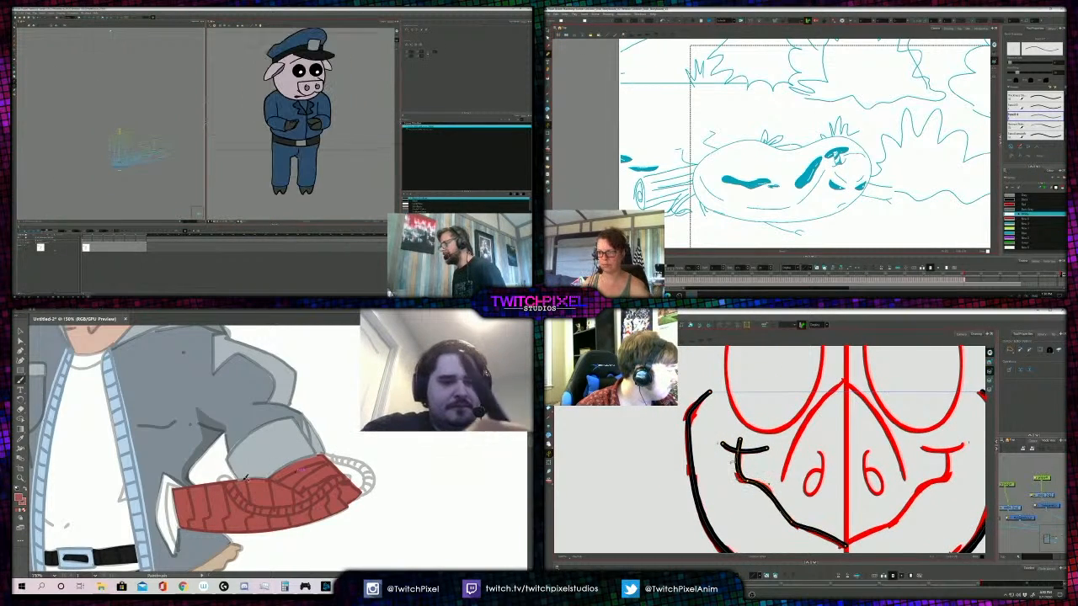
- Draw a curved strap outline across the figure's red forearm wrap with two parallel brush strokes
key(z)
alt+click(251, 466)
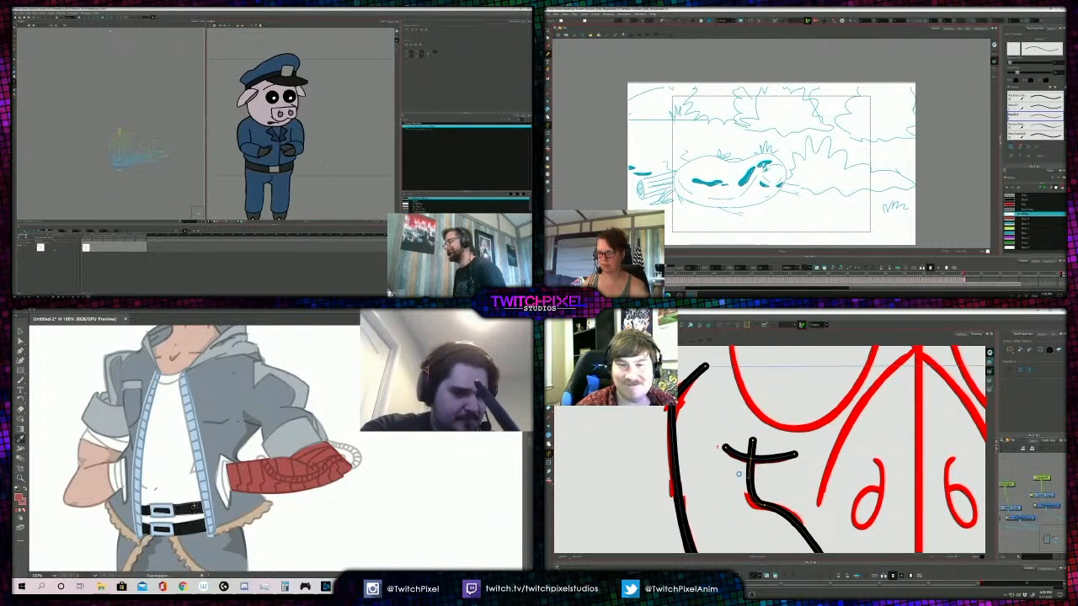
click(277, 449)
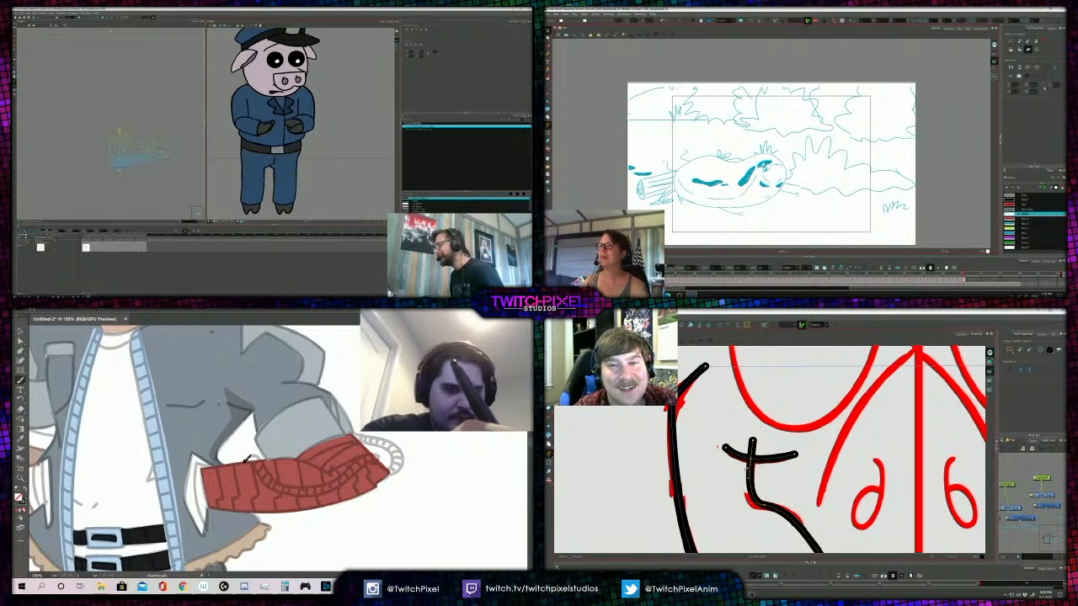
mouse_move(267, 466)
mouse_down()
mouse_move(292, 486)
mouse_move(321, 487)
mouse_move(354, 465)
mouse_up()
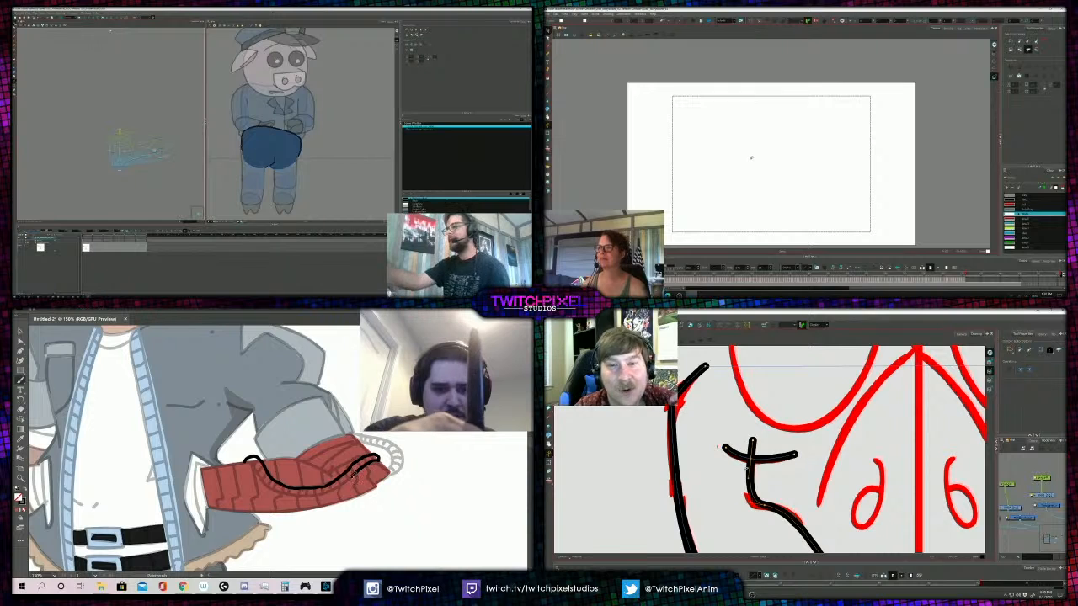
mouse_move(353, 476)
mouse_down()
mouse_move(302, 495)
mouse_move(268, 483)
mouse_up()
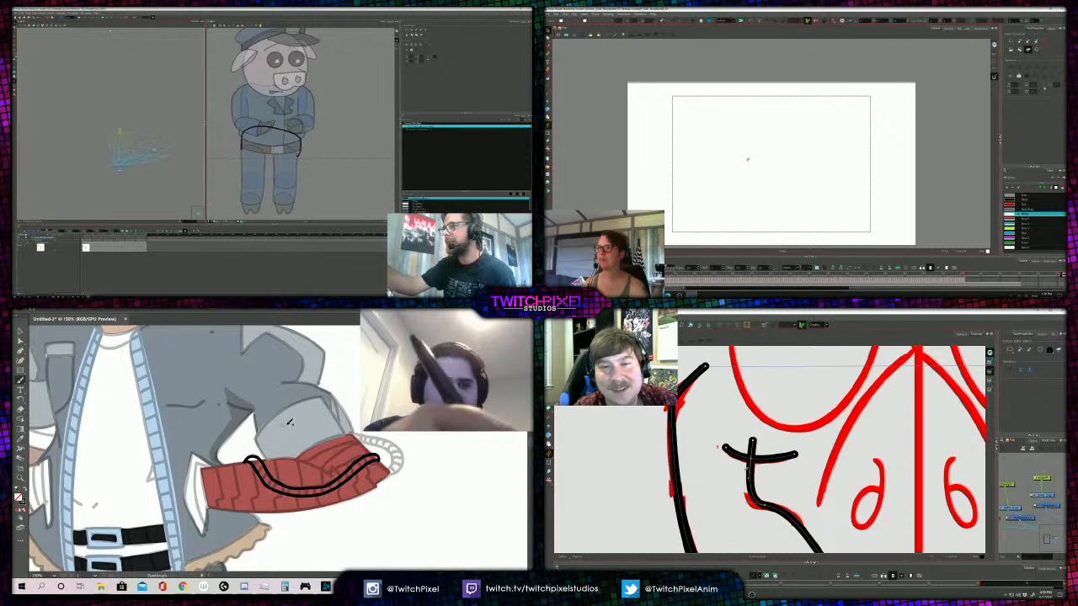
- Fill the curved strap on the red forearm wrap with the black sampled from the belt
click(295, 494)
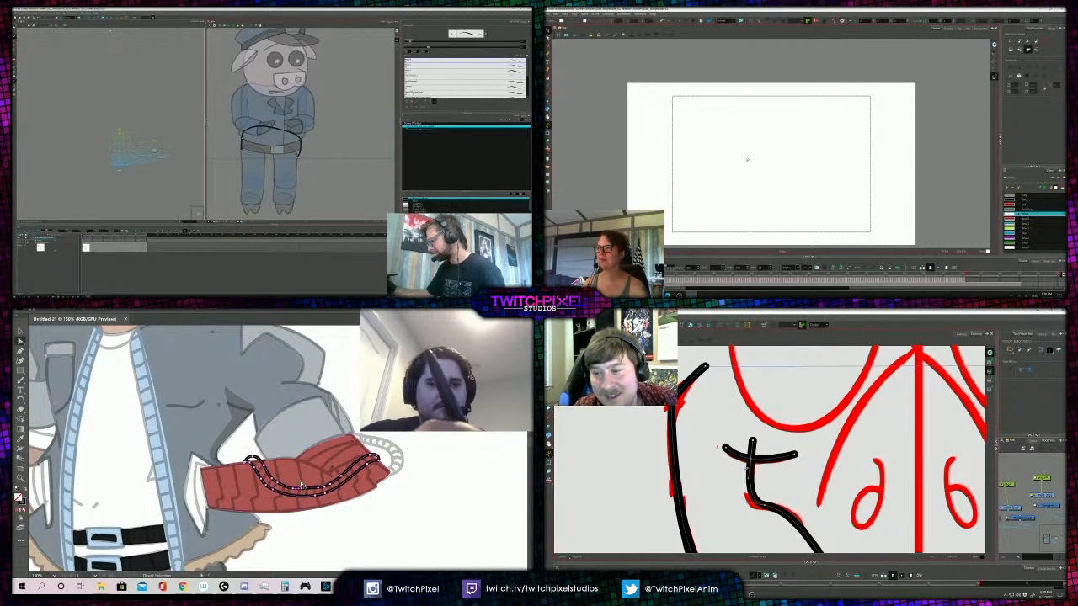
key(i)
click(155, 534)
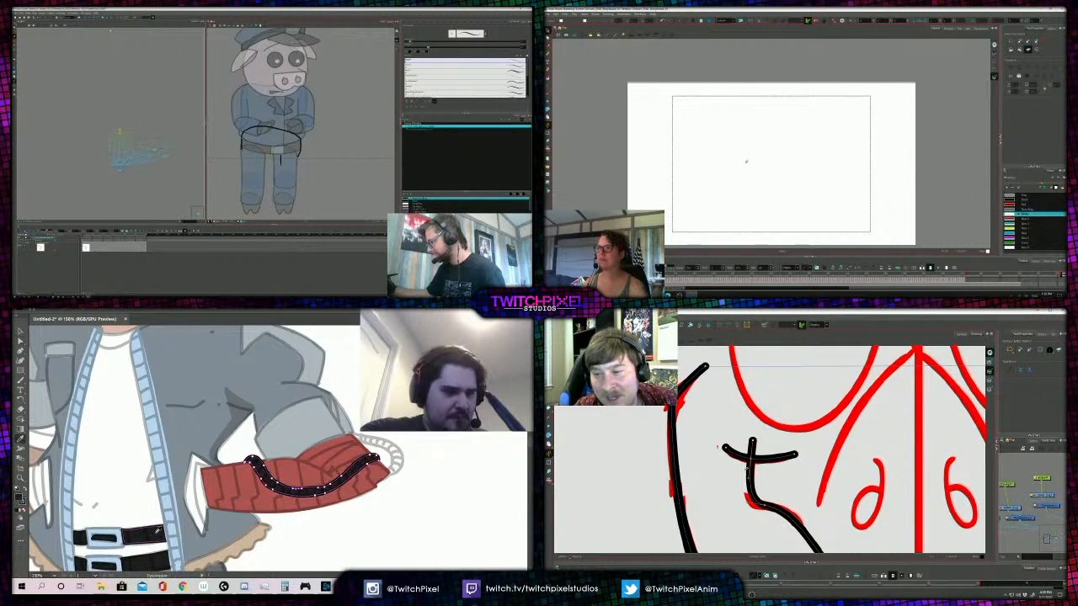
key(ctrl+shift+a)
- Draw the black strap's loop around the hand end of the wrap, and go back through the storyboard to the standing angry egg
key(b)
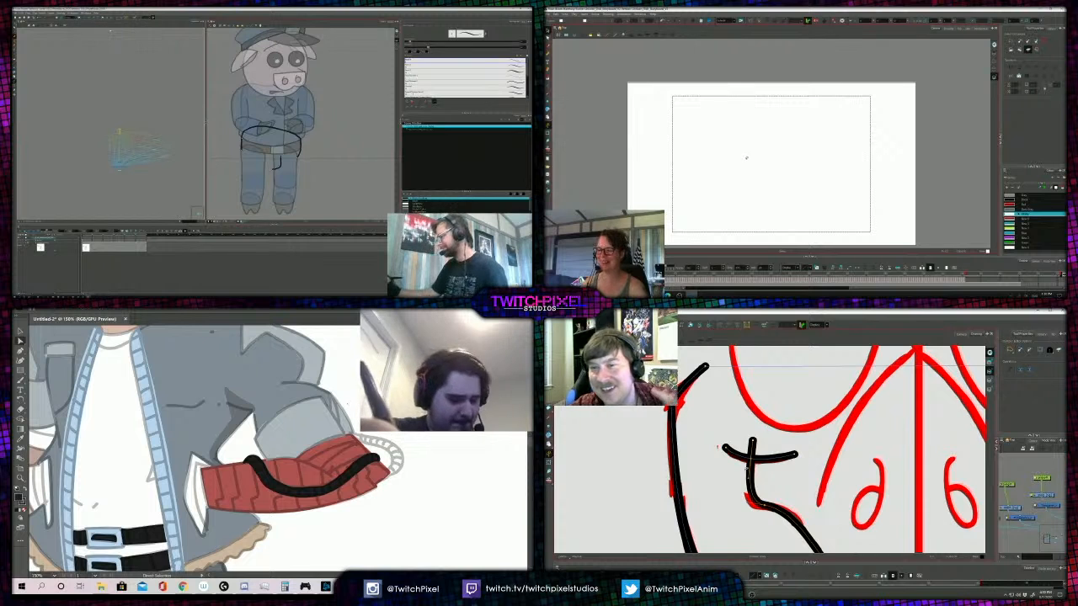
key(comma)
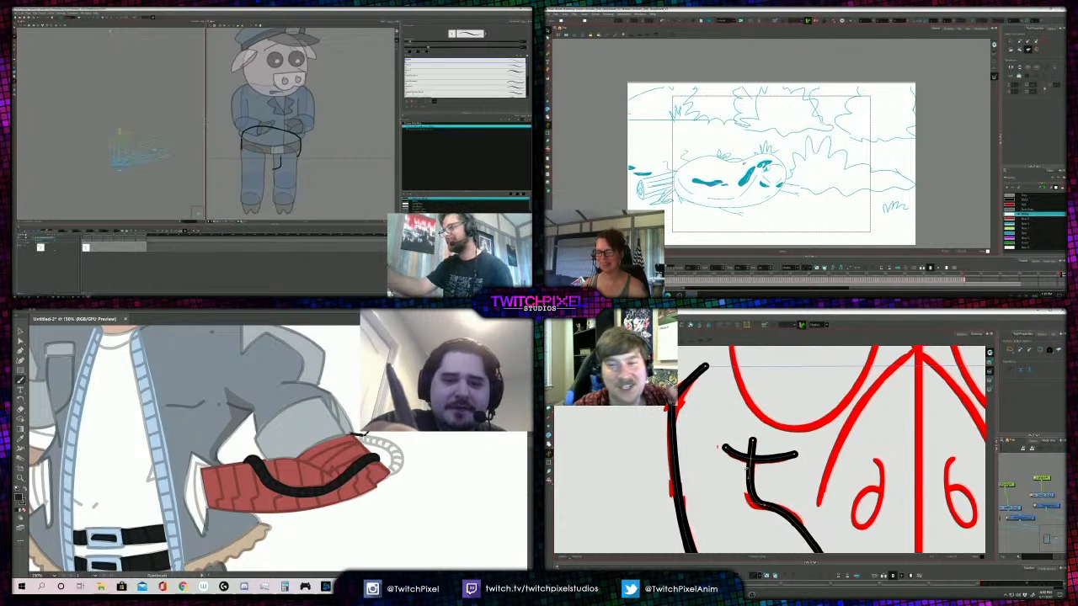
key(comma)
key(comma)
key(comma)
key(comma)
key(comma)
mouse_move(400, 444)
mouse_down()
mouse_move(392, 474)
mouse_move(391, 452)
mouse_move(364, 437)
mouse_up()
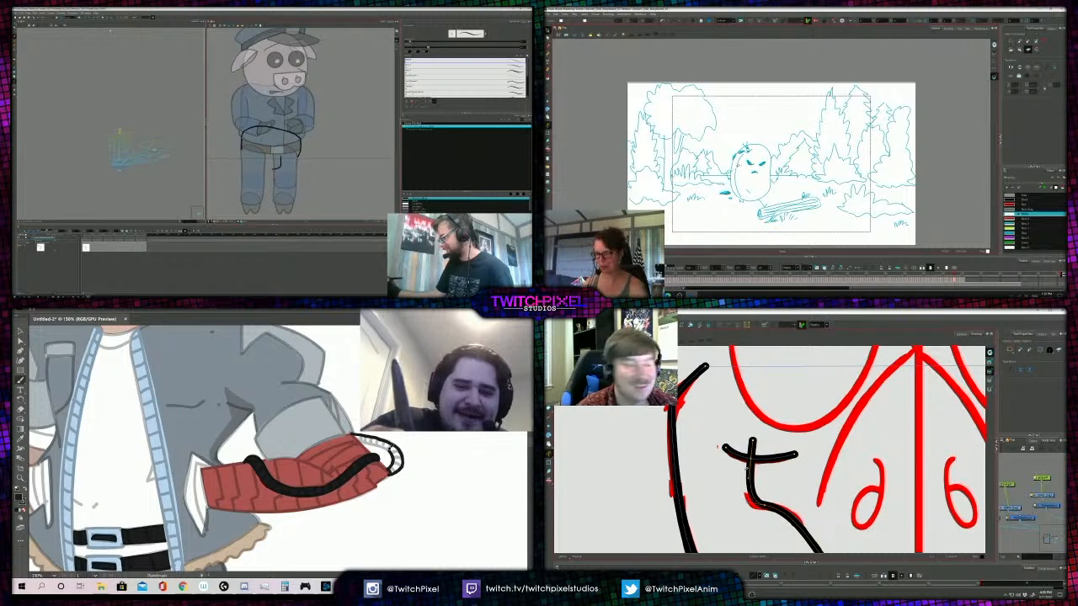
key(comma)
key(period)
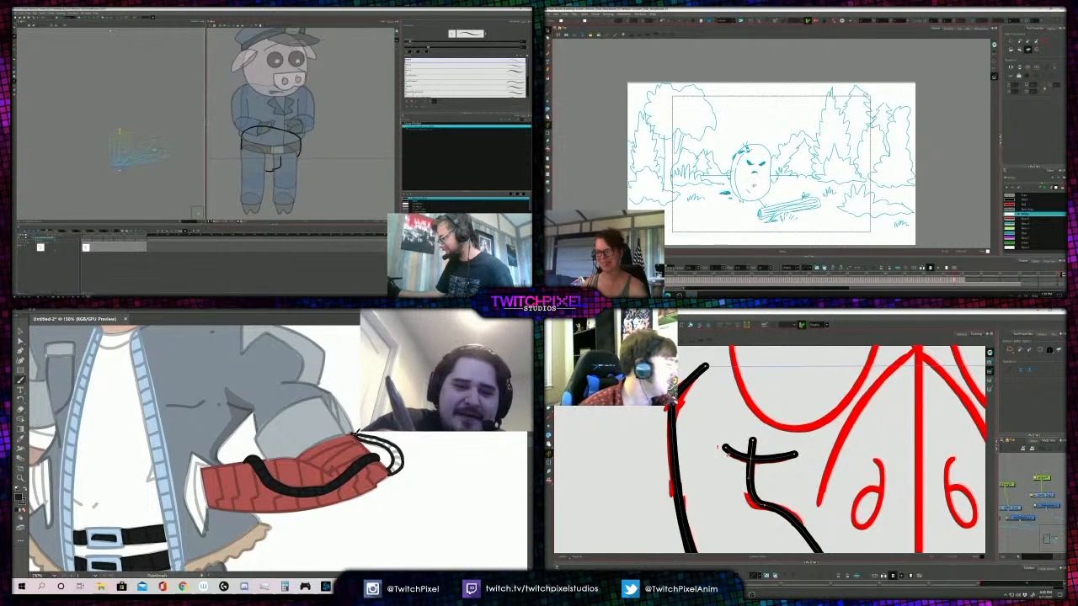
- Pick up the red of the figure's forearm wrap and change it to a darker red, and return the storyboard to the fallen egg
key(z)
alt+click(338, 428)
alt+click(308, 428)
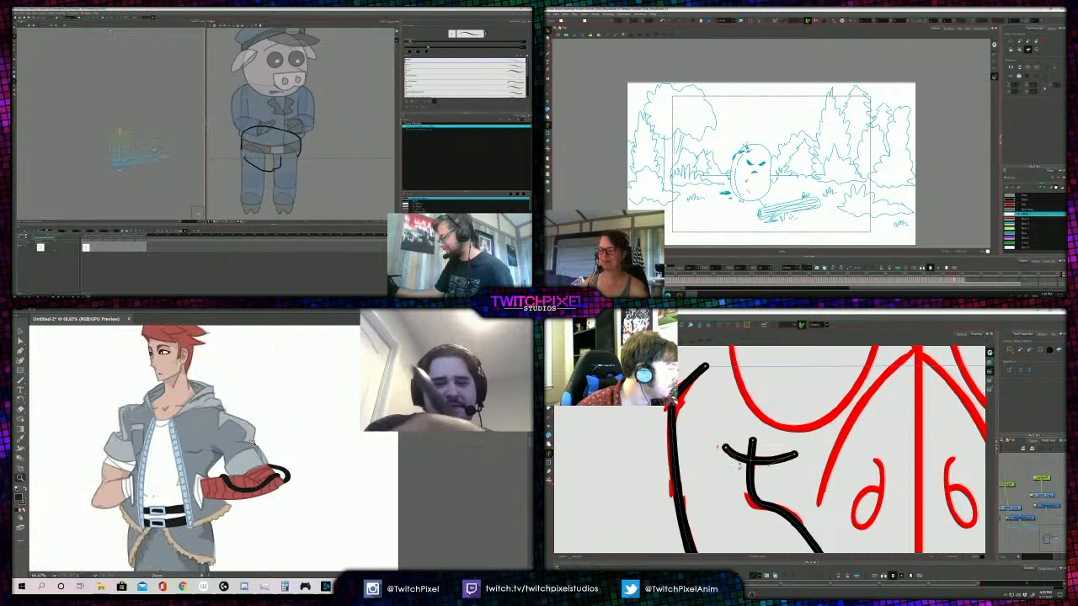
alt+click(281, 445)
alt+click(280, 445)
click(273, 444)
click(274, 444)
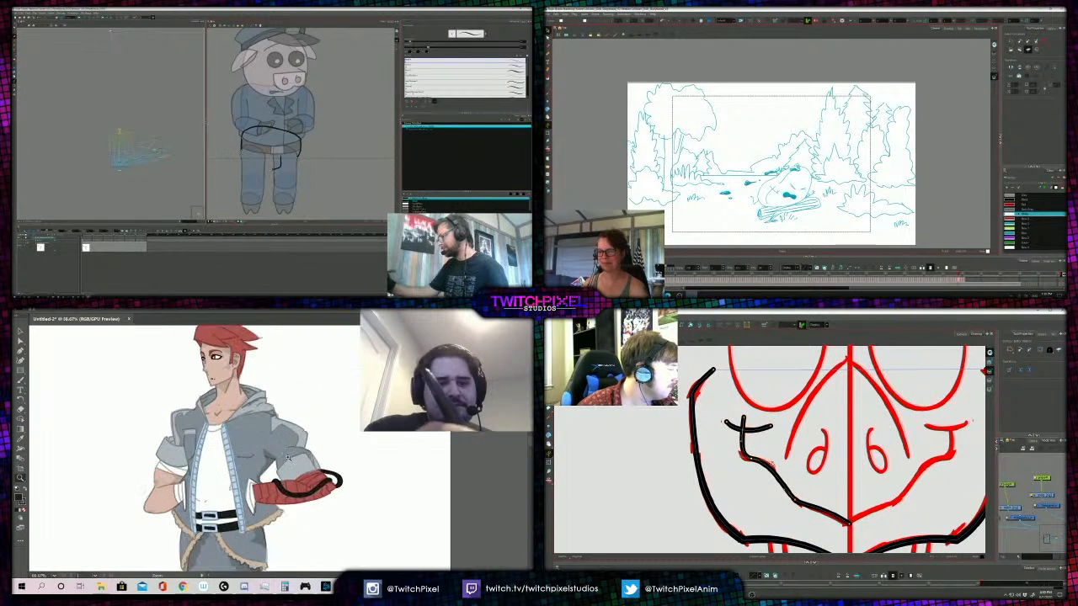
key(a)
click(301, 489)
click(326, 466)
key(period)
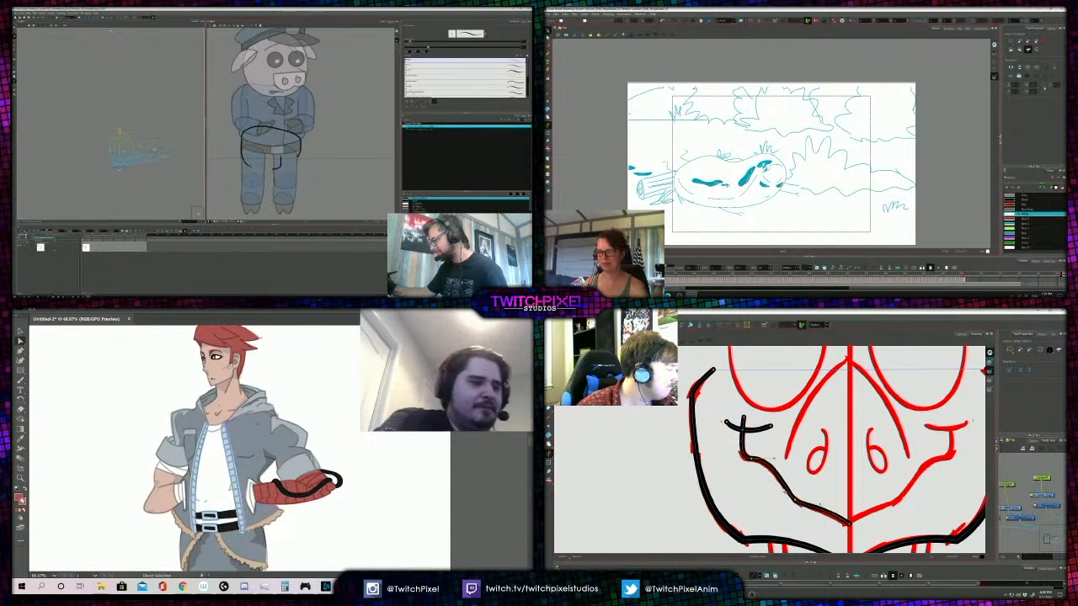
double_click(18, 498)
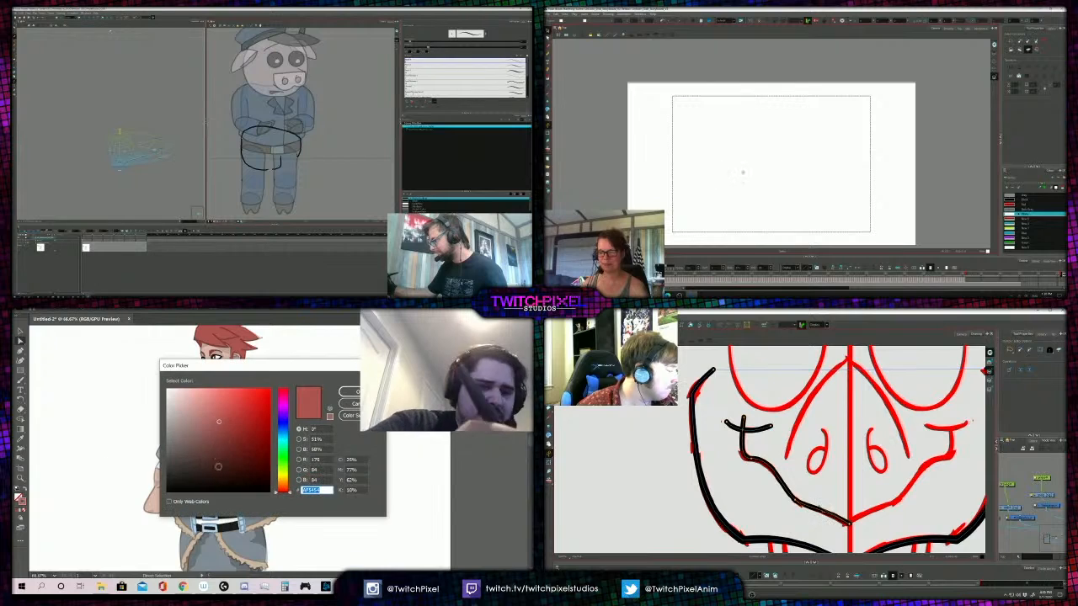
click(219, 434)
click(349, 392)
- Review the figure's red forearm wrap and black strap up close and against the whole body
key(z)
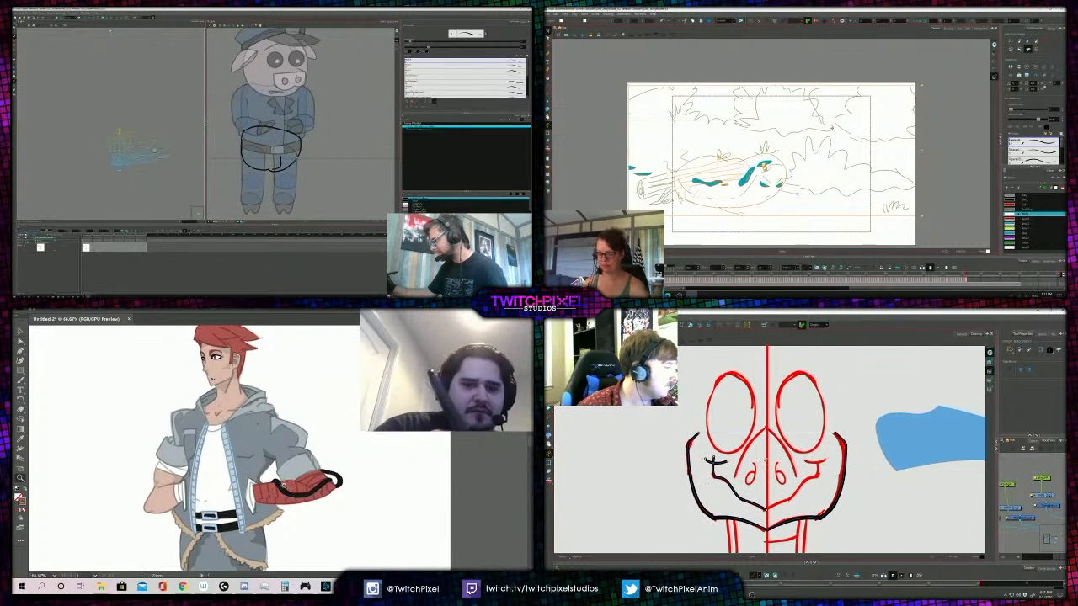
click(284, 484)
click(256, 439)
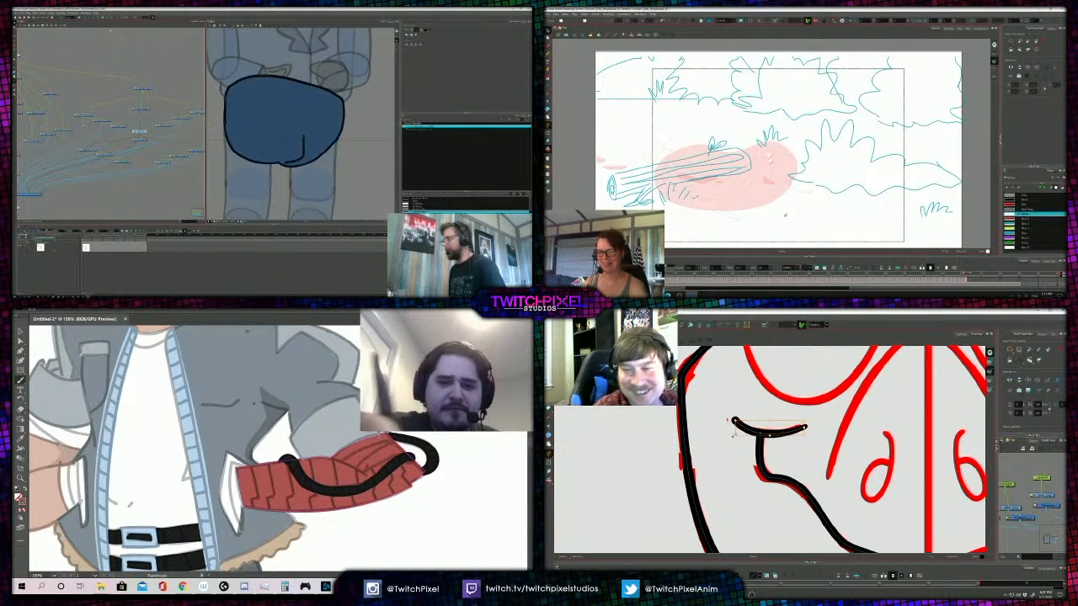
alt+click(322, 436)
alt+click(251, 431)
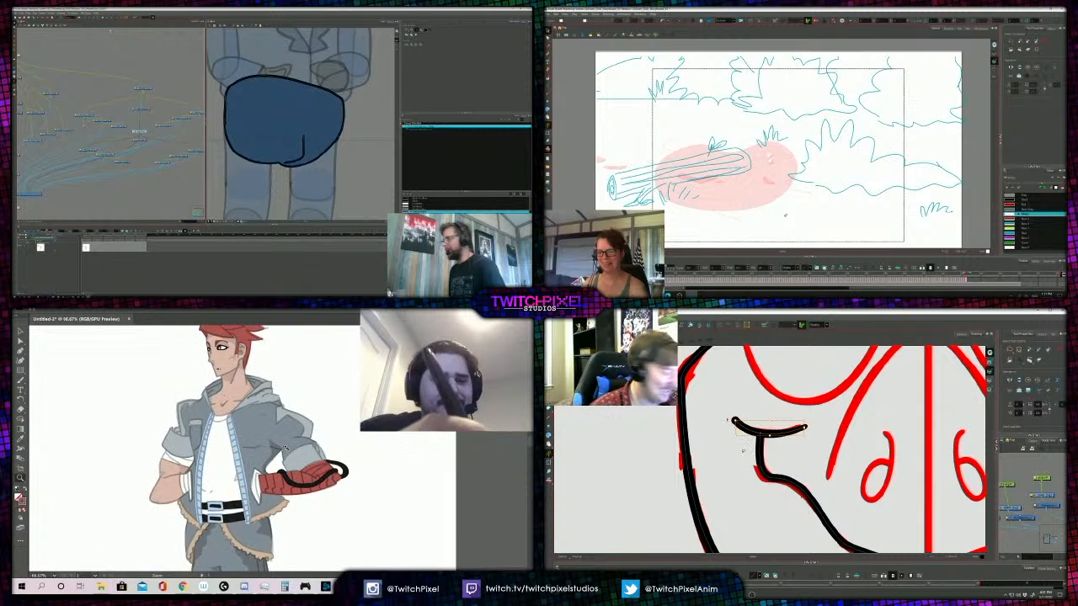
alt+click(247, 455)
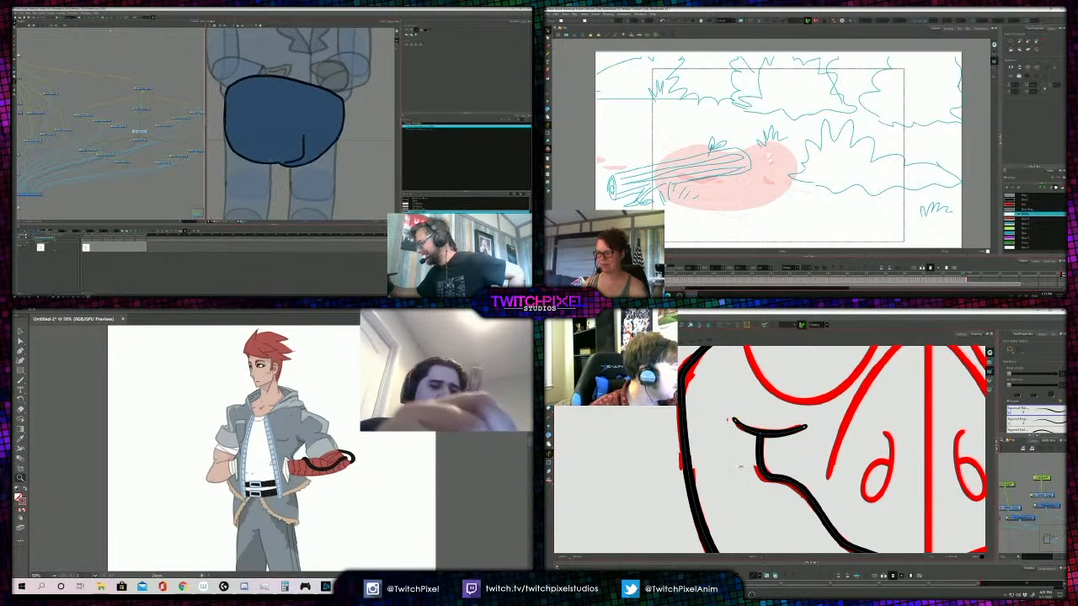
scroll(739, 467, down, 3)
click(280, 443)
click(279, 444)
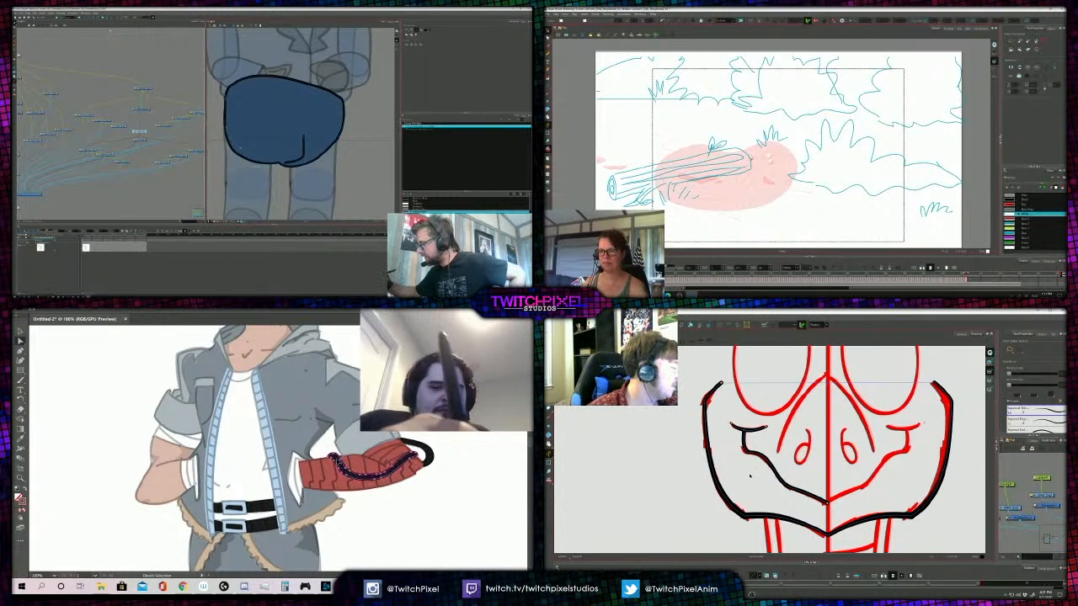
- Duplicate the finished left half of the bird's mouth line and flip the copy horizontally
scroll(749, 477, down, 2)
key(alt+s)
click(745, 445)
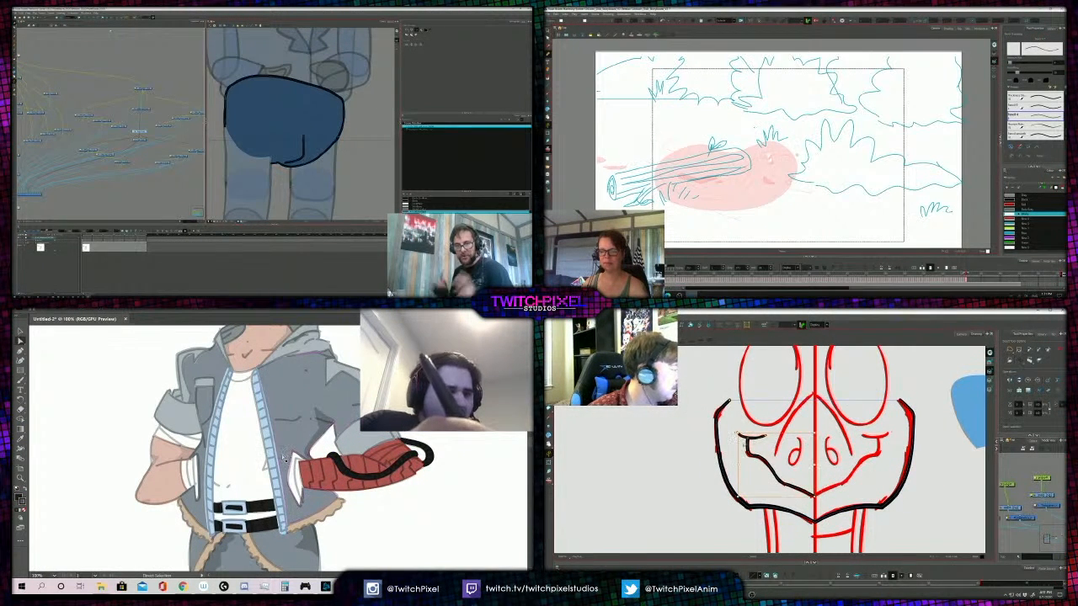
key(ctrl+v)
key(4)
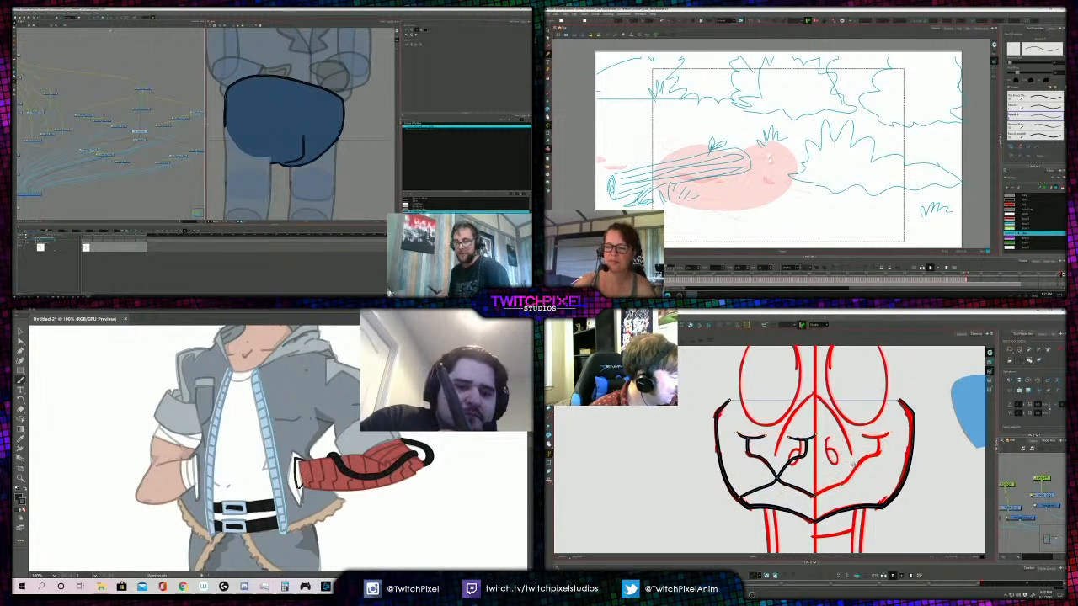
- Place the flipped mouth half over the red sketch on the bird's right side and nudge it left to meet the centre line
drag(785, 473, 860, 473)
scroll(788, 470, up, 1)
scroll(788, 470, up, 1)
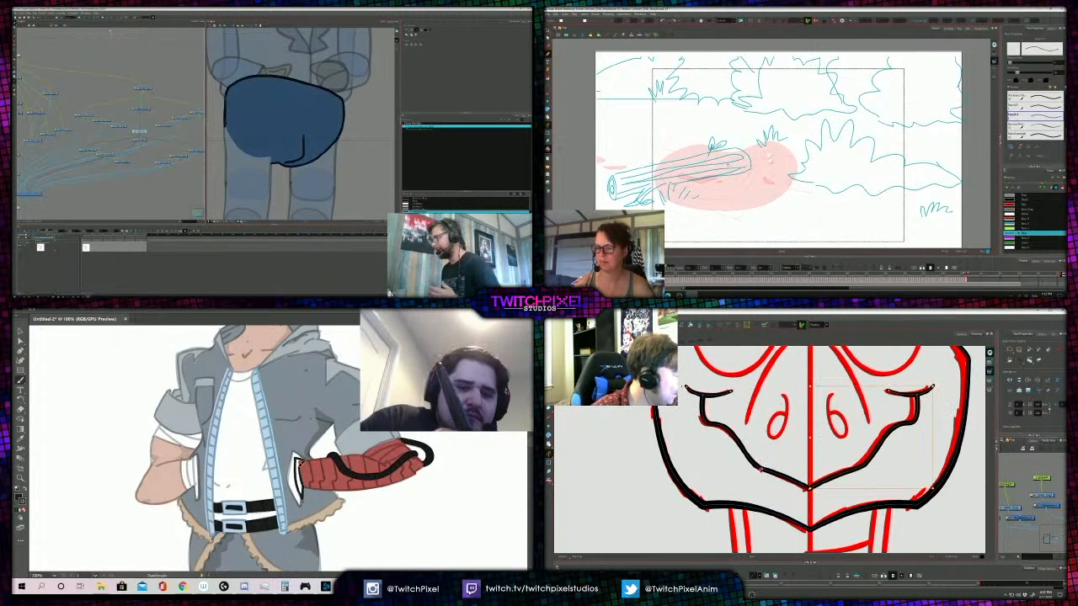
key(Left)
key(Left)
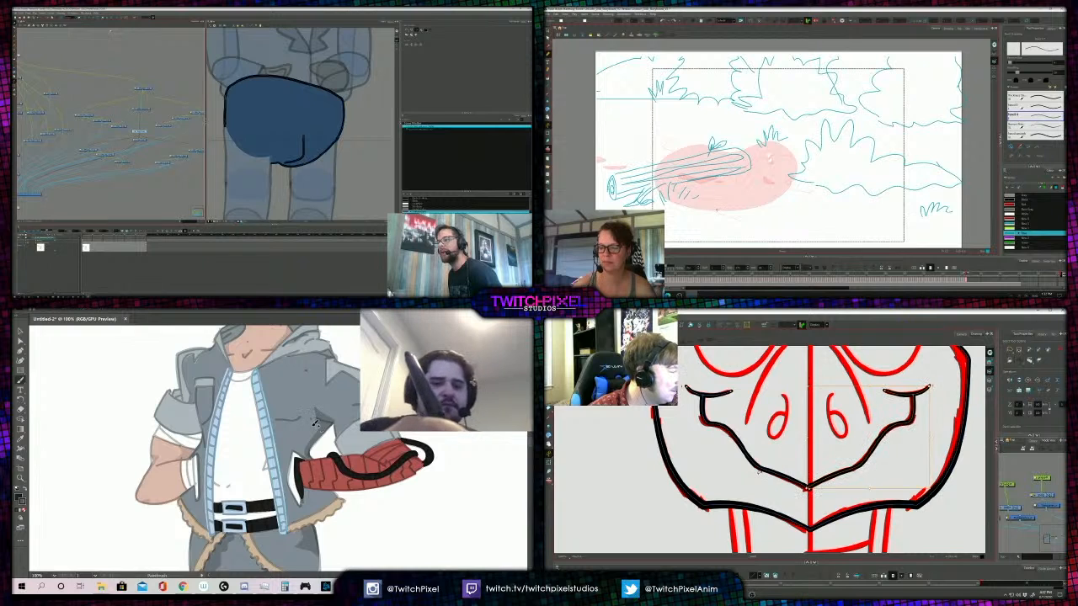
- Check the join between the bird's mouth halves, and ready the brush in the jacket trim's light blue for the figure's cuff
key(alt+q)
scroll(803, 495, up, 2)
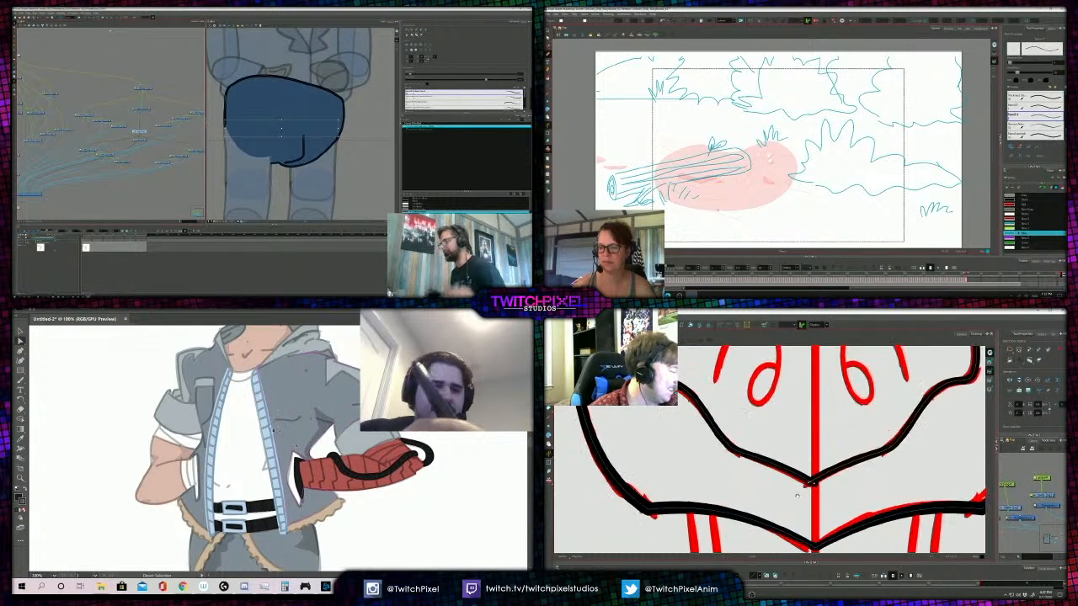
click(116, 404)
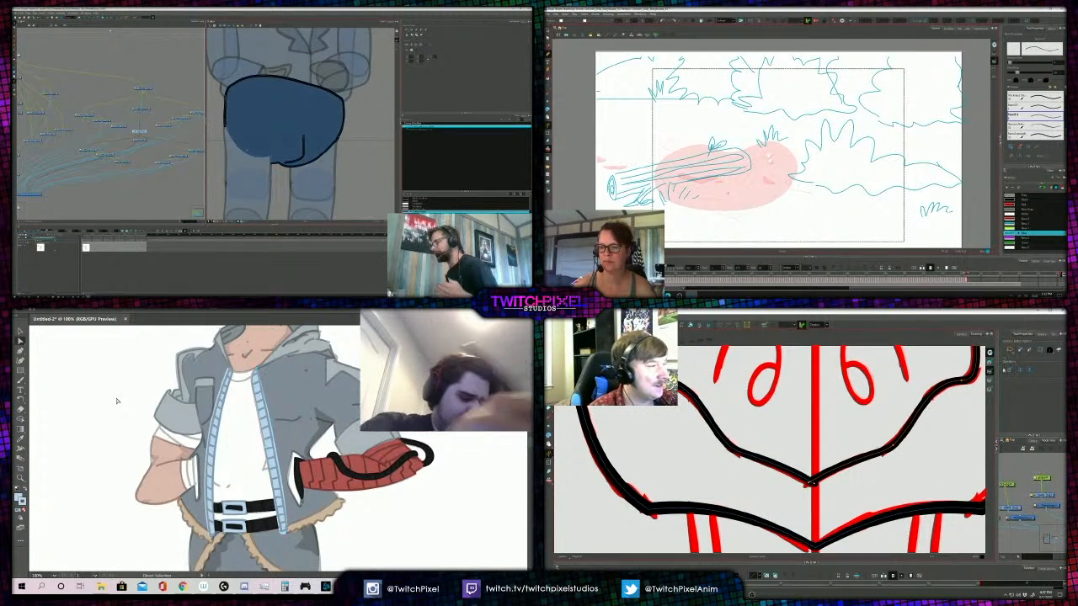
key(b)
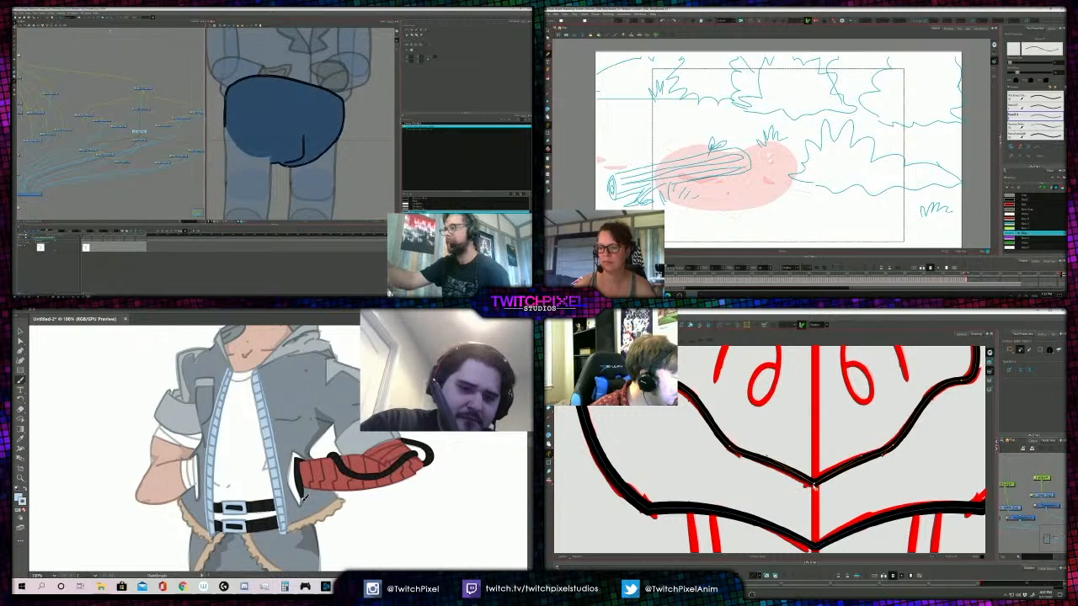
- Show the bird in the camera view and compare the new jaw and mouth lines with the coloured character
scroll(765, 487, down, 2)
scroll(765, 487, down, 1)
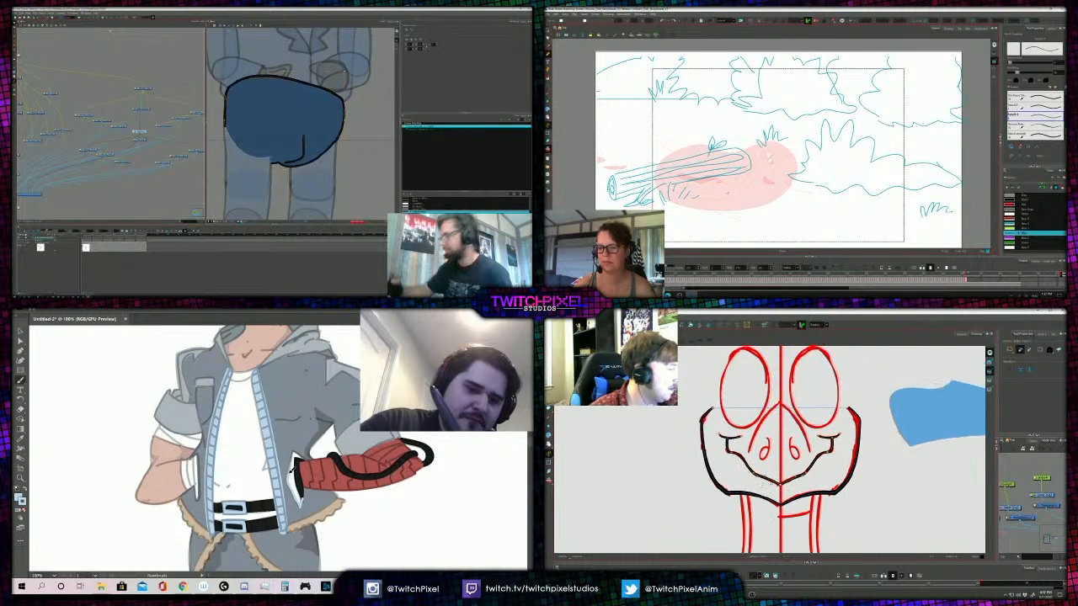
click(961, 334)
drag(743, 534, 750, 485)
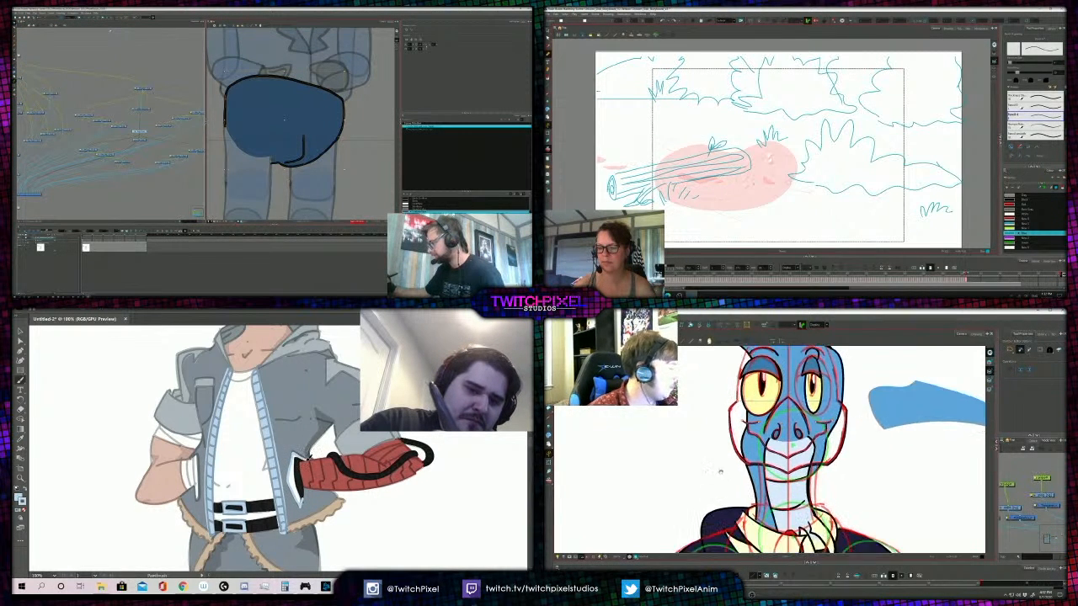
- Bring the bird's trousers into the camera view and select its right thigh piece, and view the figure's jacket close up
scroll(750, 485, down, 1)
click(689, 582)
drag(693, 562, 738, 411)
scroll(739, 411, down, 2)
key(z)
alt+click(258, 447)
scroll(762, 493, up, 1)
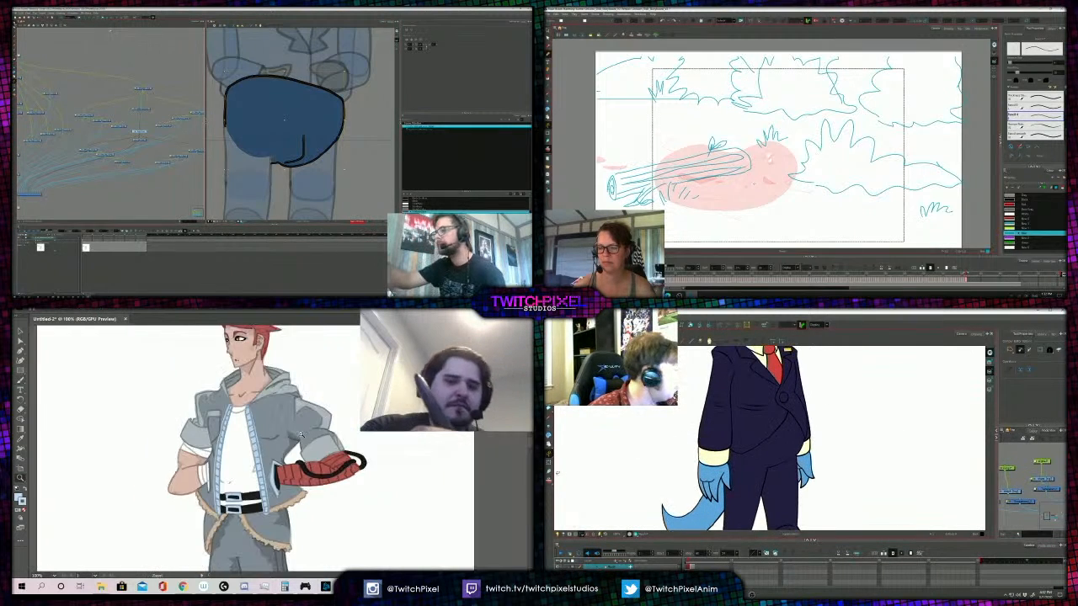
alt+click(258, 447)
scroll(769, 491, up, 2)
click(258, 448)
scroll(769, 491, up, 1)
click(257, 454)
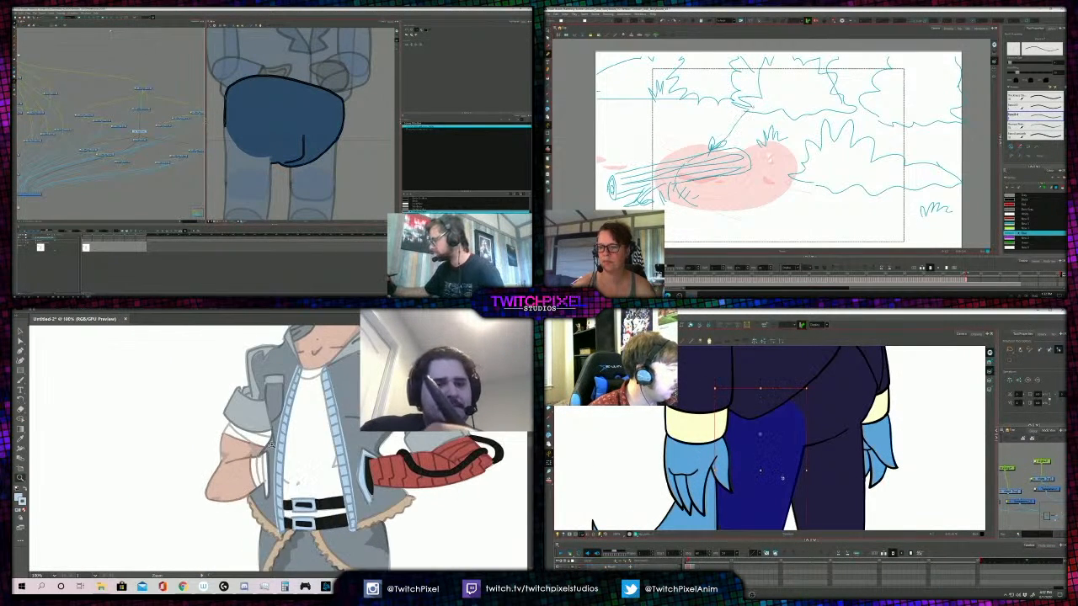
- Recolour the light-blue trim beside the figure's red arm with the grey sampled from the jacket's chest pocket
click(272, 446)
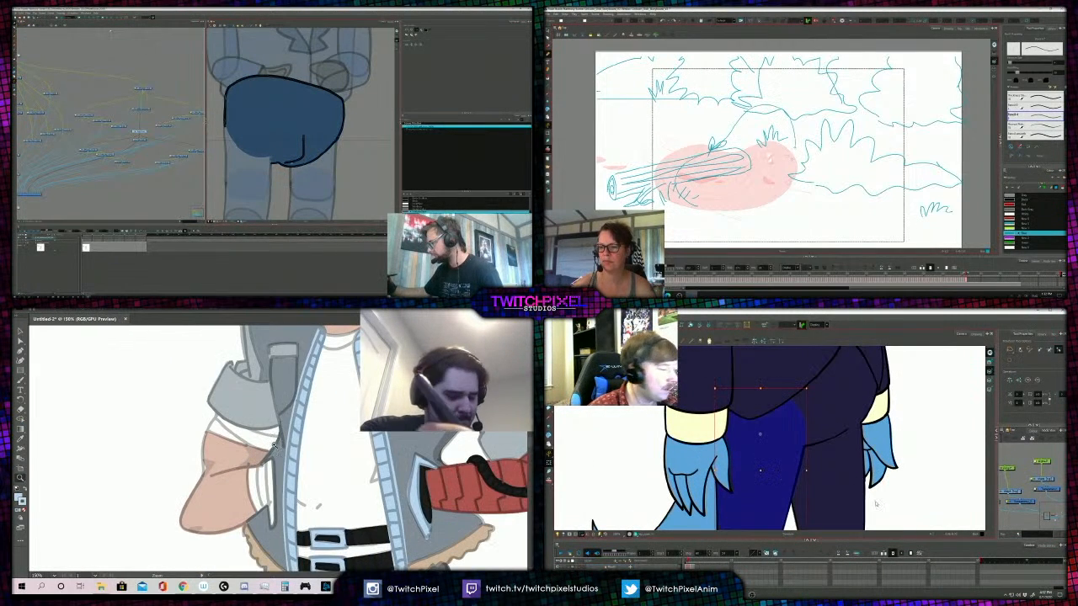
key(a)
click(414, 493)
key(i)
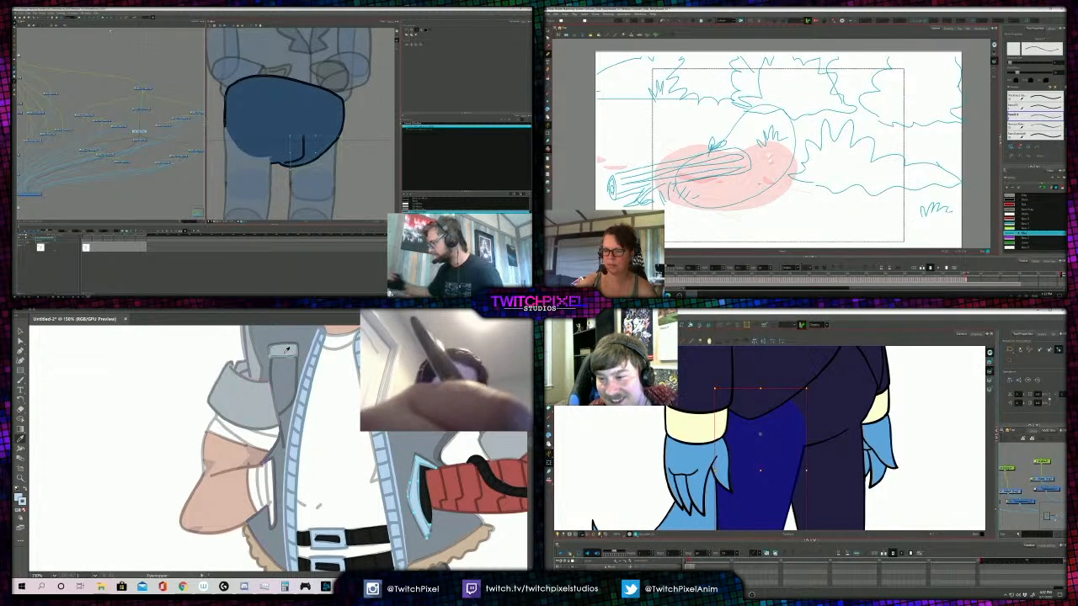
click(287, 350)
key(a)
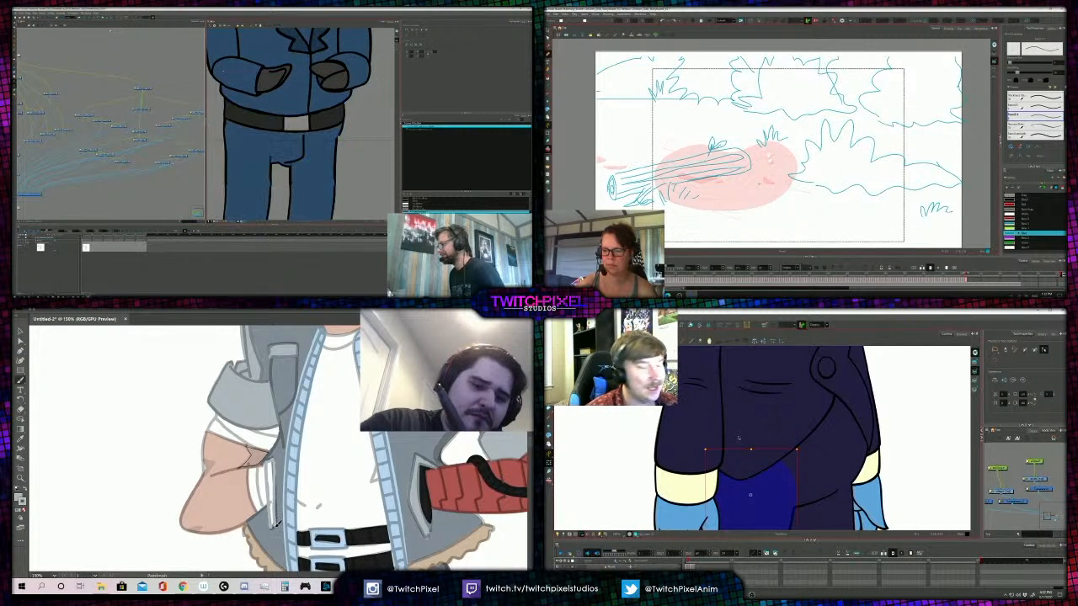
- Review the whole figure after the trim change and step the egg storyboard to its close-up frame
key(ctrl+minus)
key(ctrl+minus)
key(ctrl+minus)
key(a)
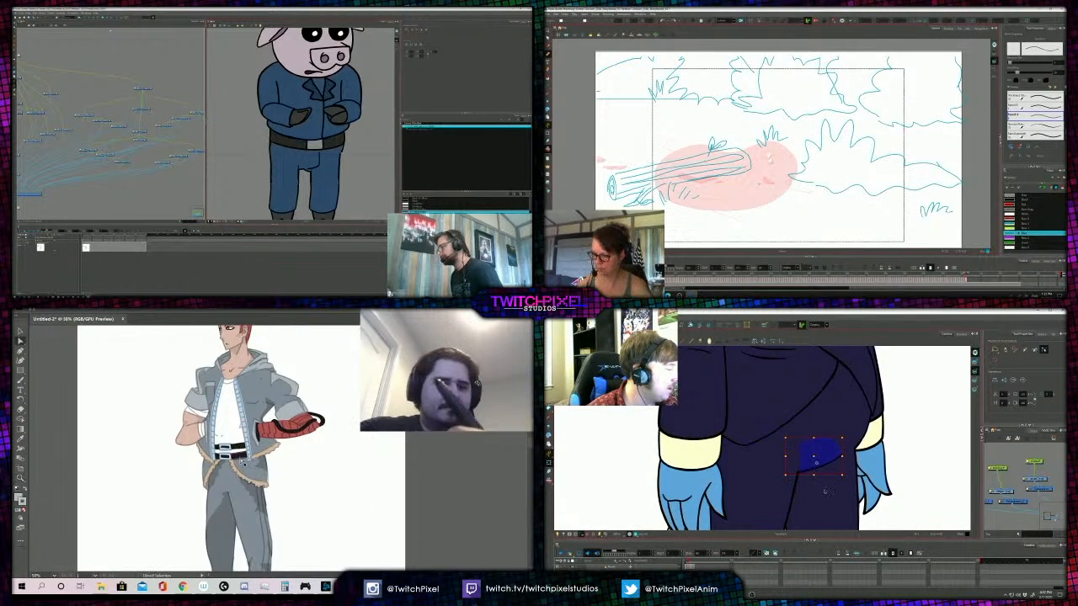
click(260, 500)
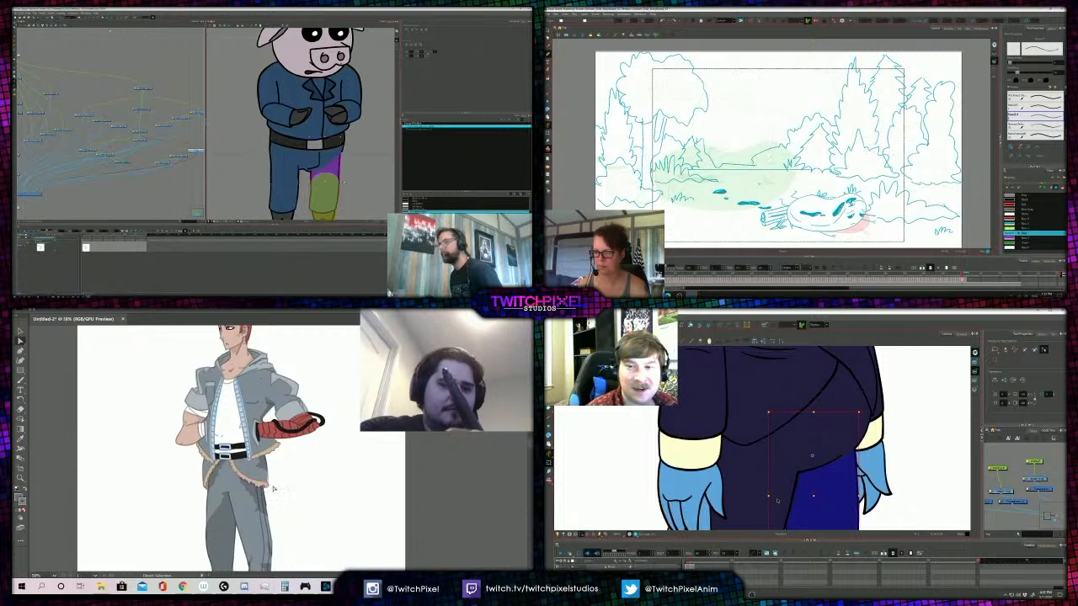
key(.)
click(266, 434)
key(z)
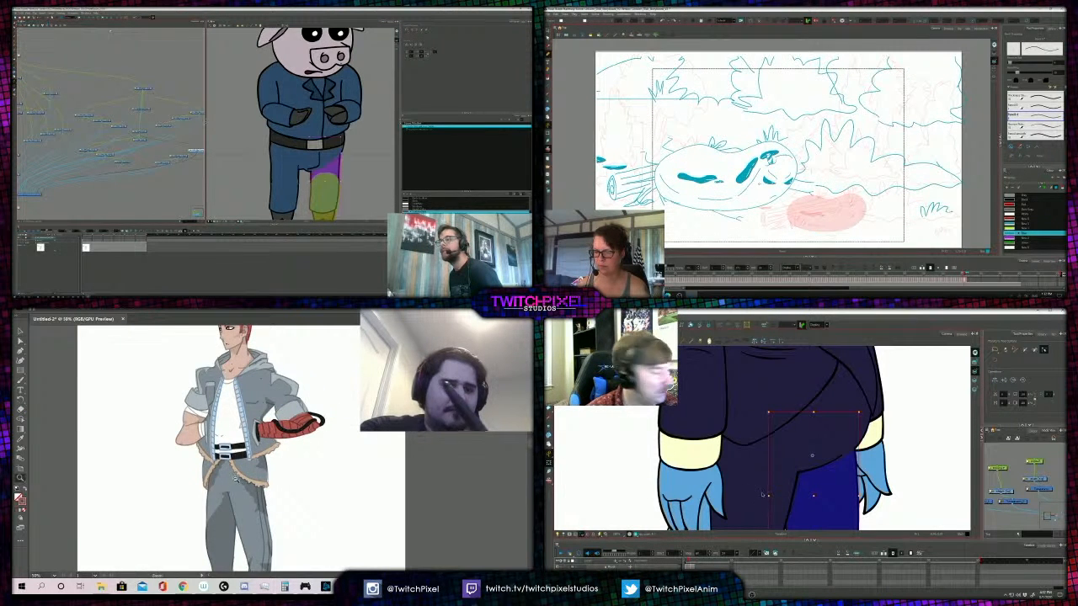
- Select the figure's grey trousers and ready the Paintbrush for shading them
click(263, 450)
click(263, 451)
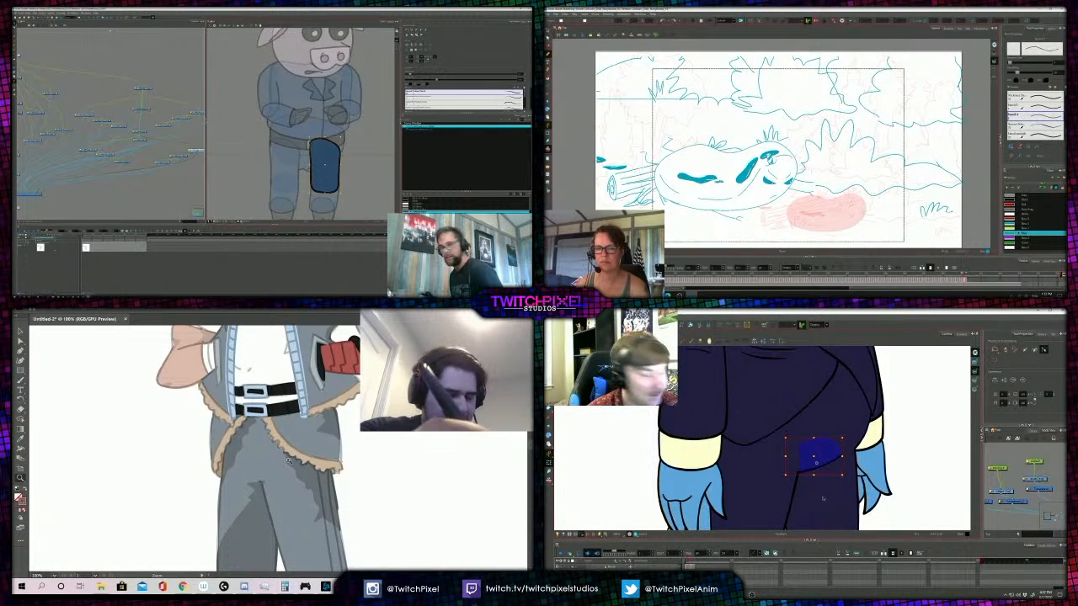
key(a)
click(304, 478)
click(783, 492)
key(b)
- Select the egg and log sketch in the storyboard, and check the bird's hip and left thigh pieces
key(alt+s)
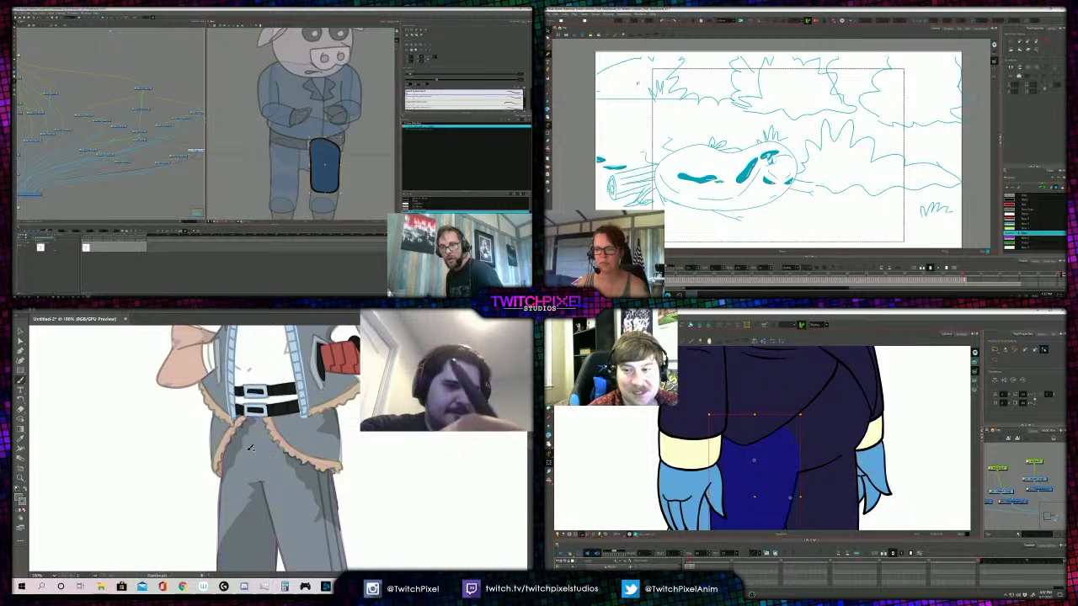
drag(653, 136, 811, 214)
click(819, 458)
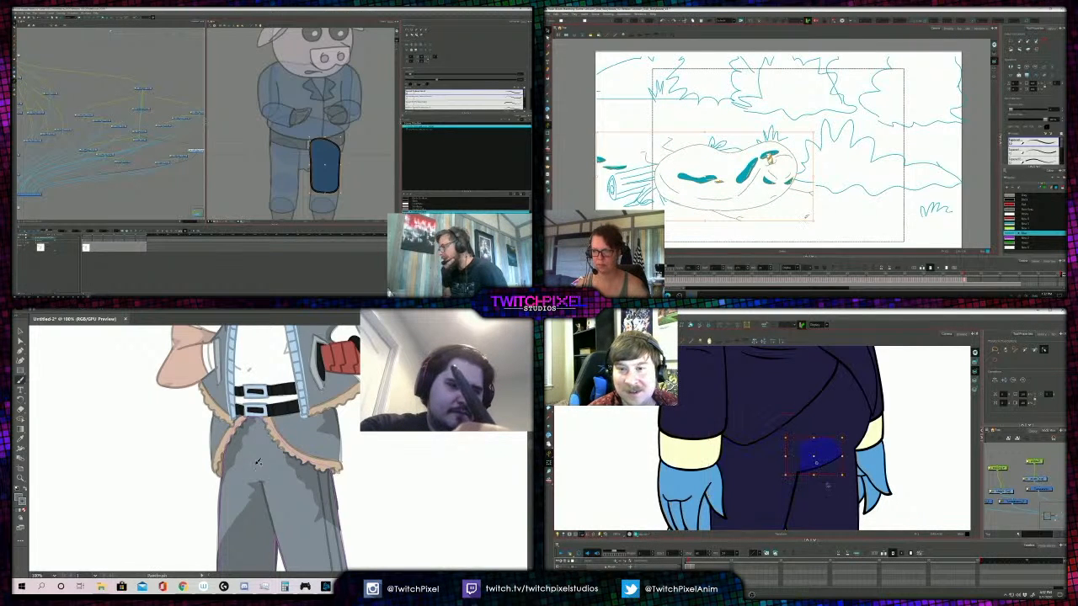
click(827, 494)
- Nudge the drawings of the pig officer's left thigh, lower leg and boot slightly to the right
key(Right)
key(Right)
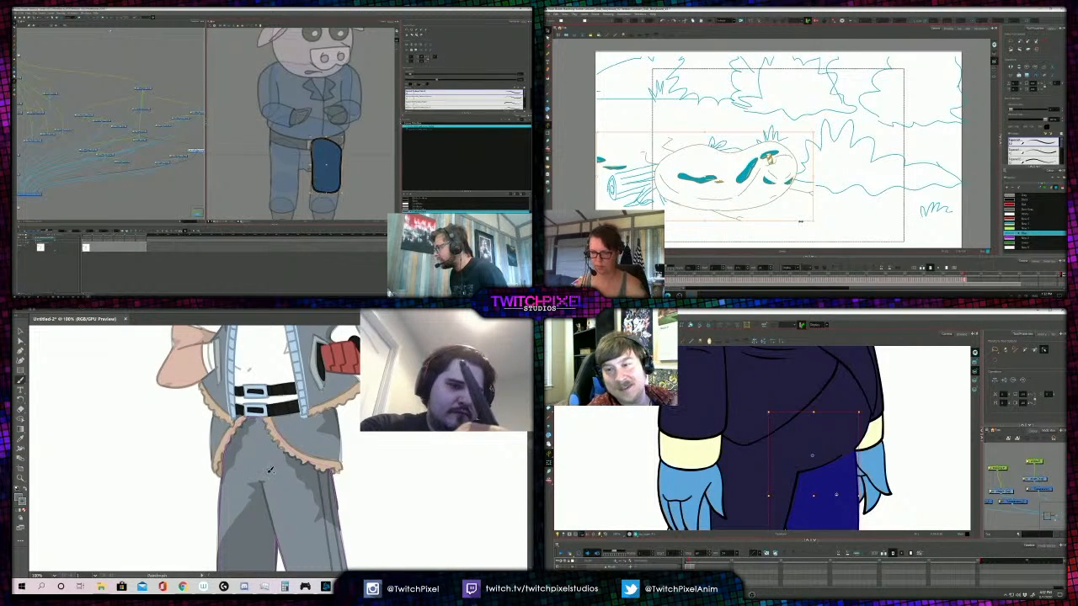
key(period)
key(ctrl+v)
click(178, 156)
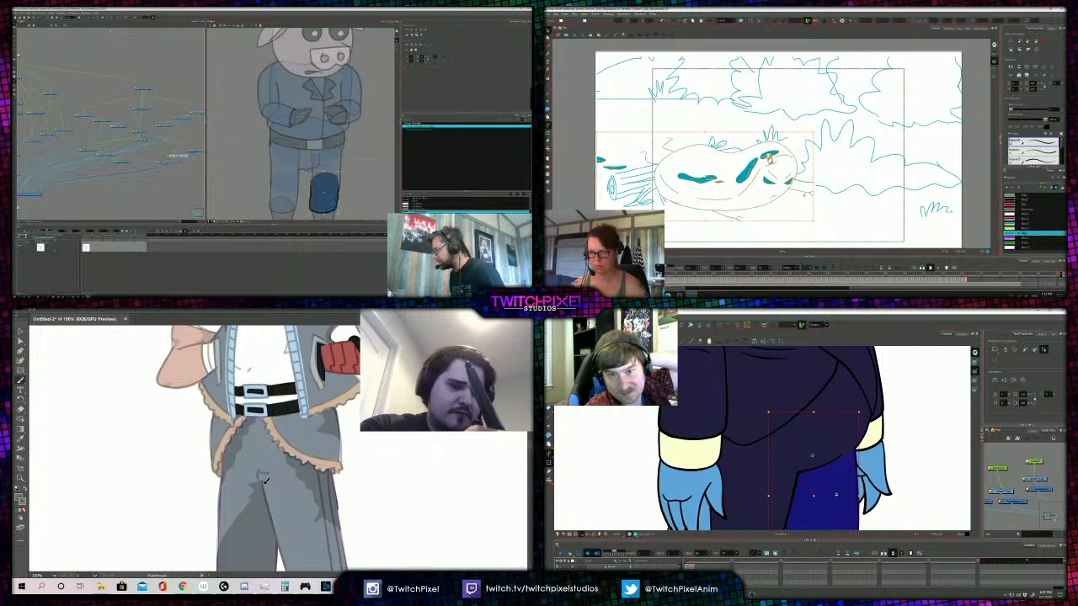
key(ctrl+a)
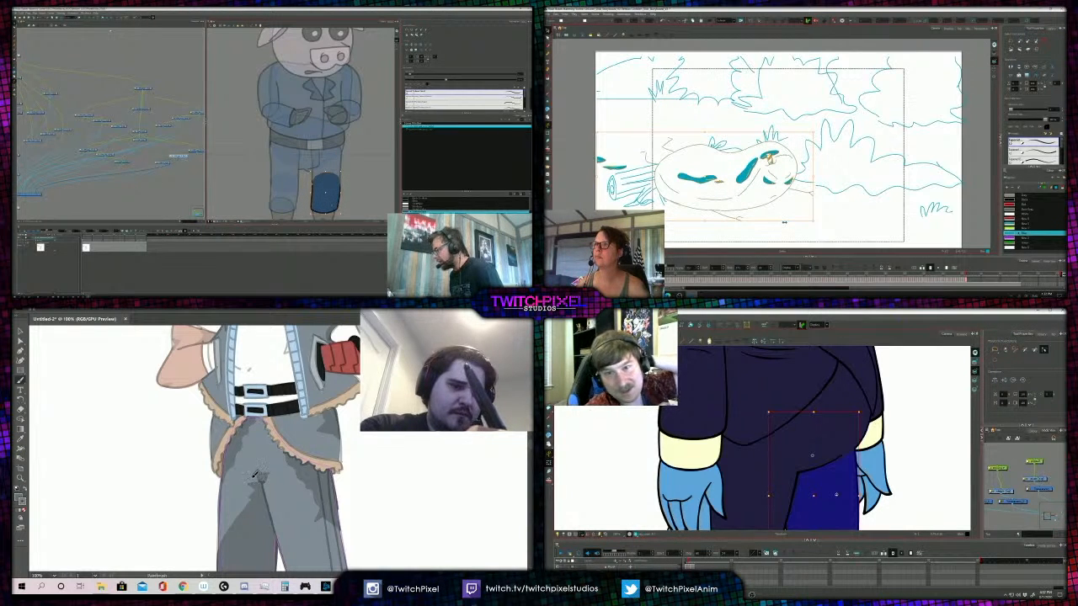
click(162, 162)
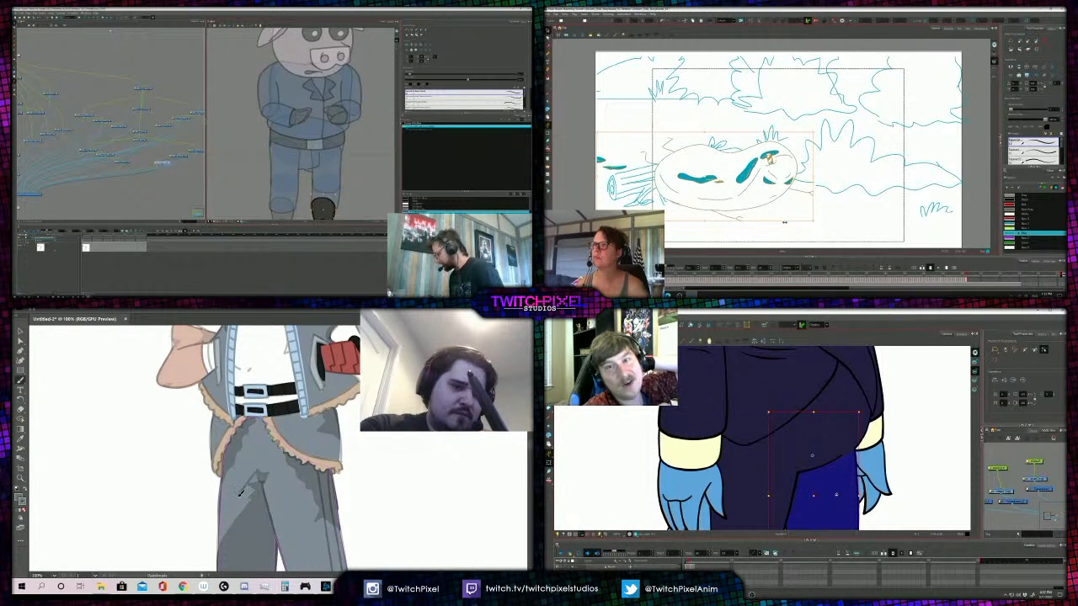
key(Right)
key(Right)
key(Escape)
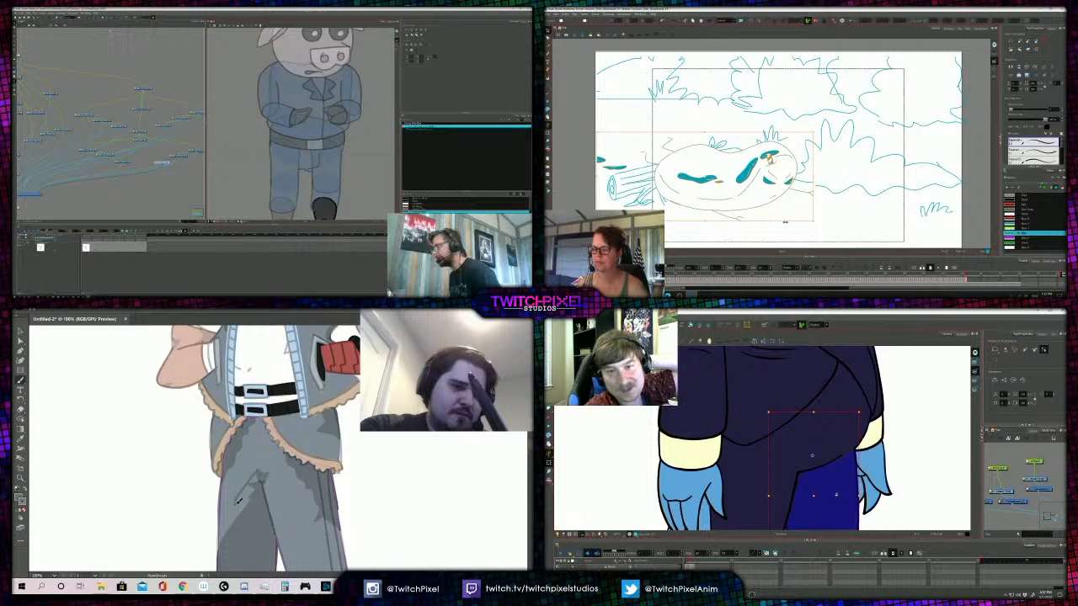
- Deselect the boot to review the whole pig officer, and examine the fallen egg close up in the storyboard
key(Escape)
scroll(793, 201, up, 2)
key(shift+2)
key(Escape)
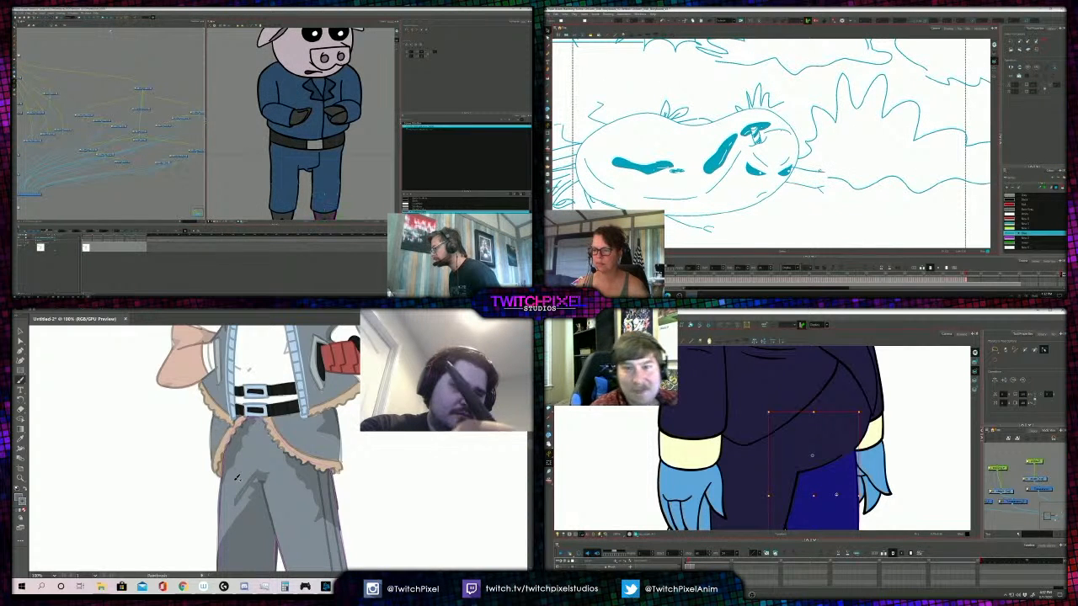
scroll(325, 194, down, 2)
drag(364, 182, 285, 180)
- Clear the short stray lines beside the egg's right end, and add a fold stroke to the figure's right trouser leg
click(821, 189)
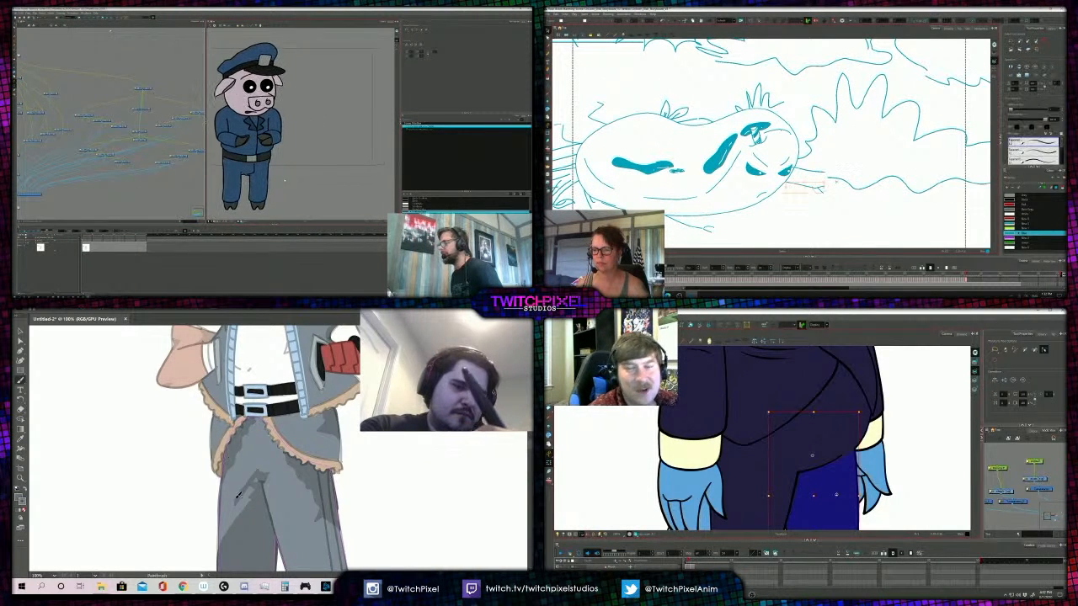
key(Escape)
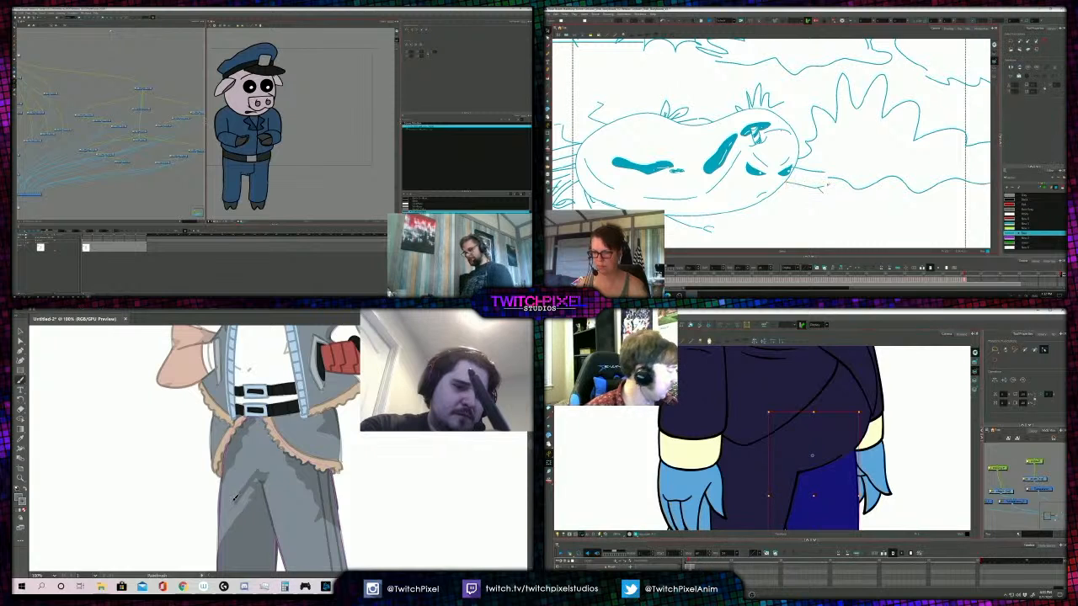
click(691, 566)
mouse_move(233, 495)
mouse_down()
mouse_move(254, 456)
mouse_move(231, 498)
mouse_up()
click(824, 185)
key(Escape)
click(611, 464)
click(823, 173)
scroll(724, 462, down, 3)
key(Escape)
scroll(731, 434, up, 4)
- Isolate the bird's jaw and mouth drawing and fill the enclosed jaw shape with the head's blue
key(z)
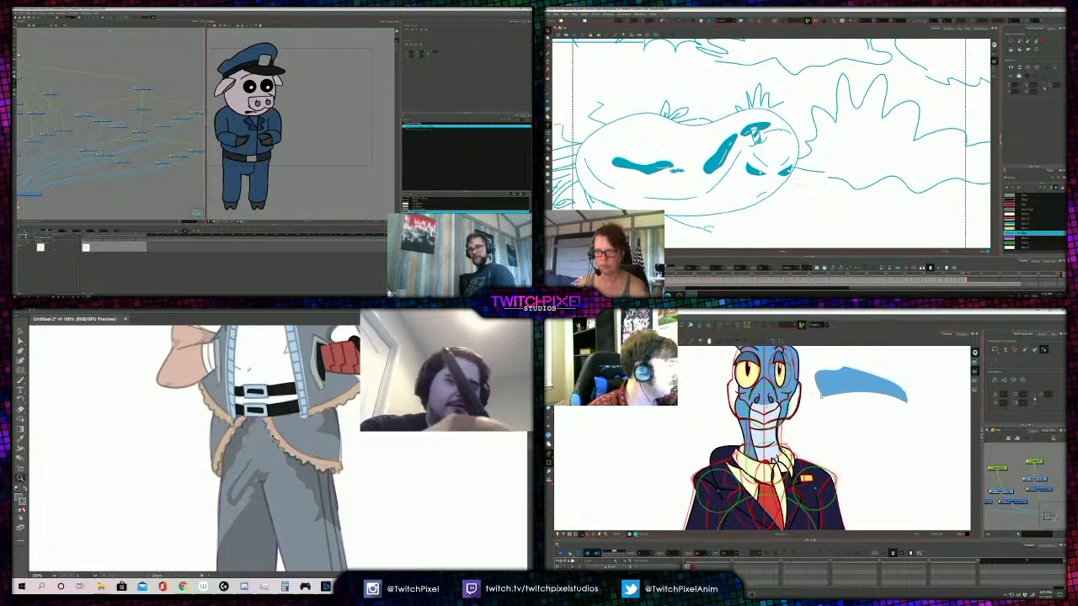
alt+click(257, 433)
alt+click(268, 437)
key(alt+s)
alt+click(276, 444)
click(962, 334)
click(275, 443)
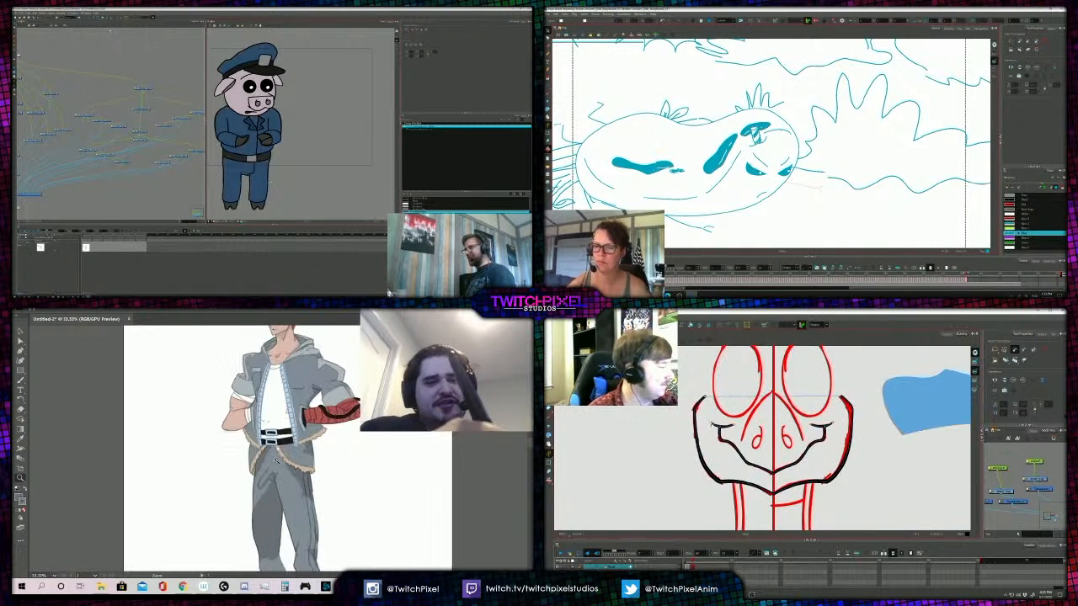
scroll(731, 444, down, 2)
click(276, 446)
click(271, 457)
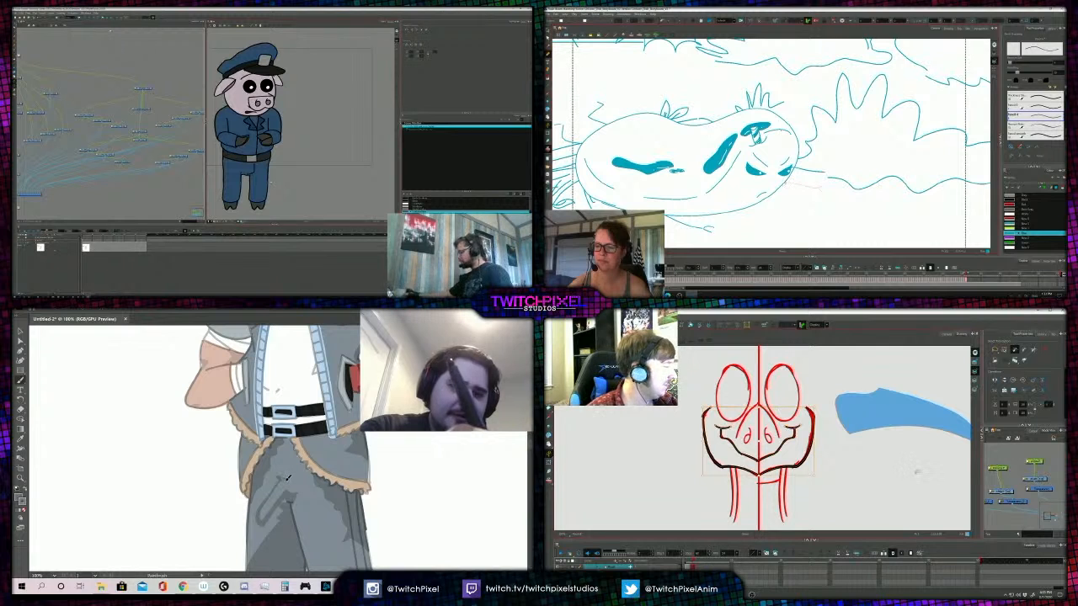
click(918, 472)
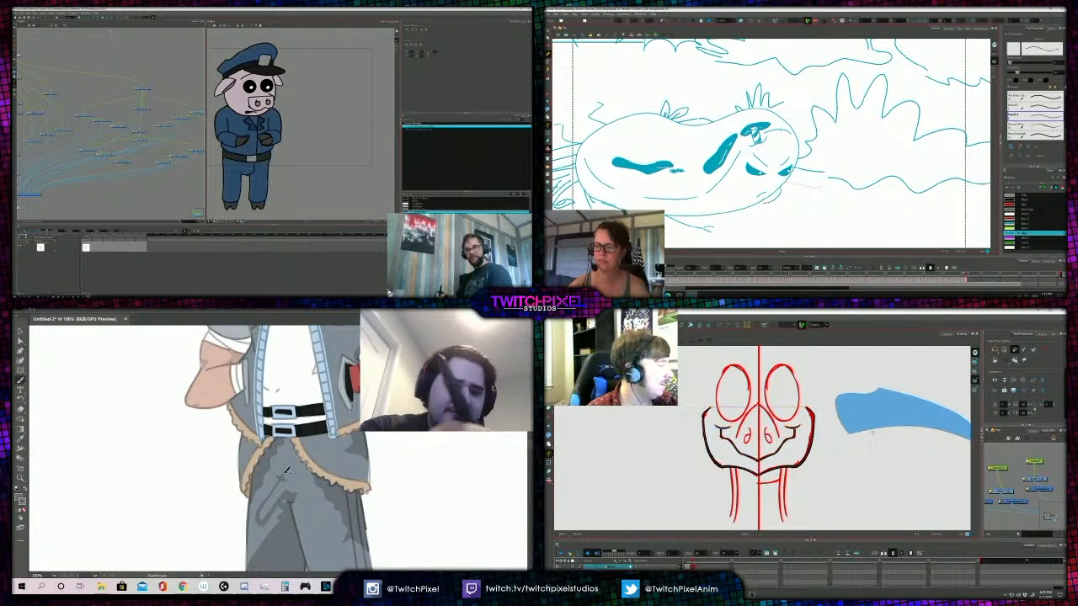
click(798, 447)
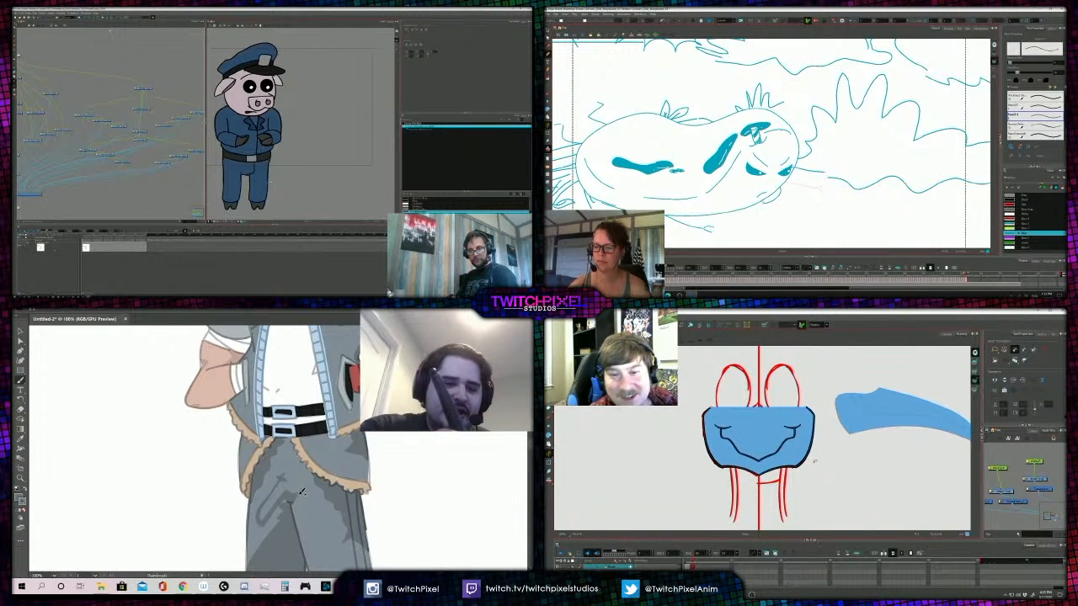
- Undo the diagonal fold strokes painted on the figure's right thigh
key(z)
alt+click(310, 462)
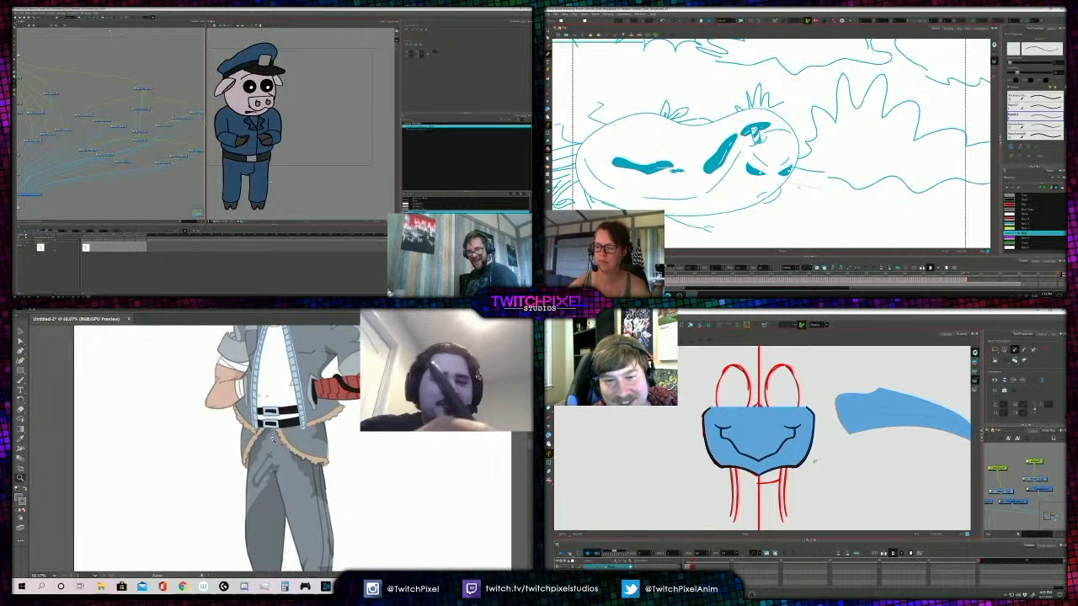
alt+click(272, 438)
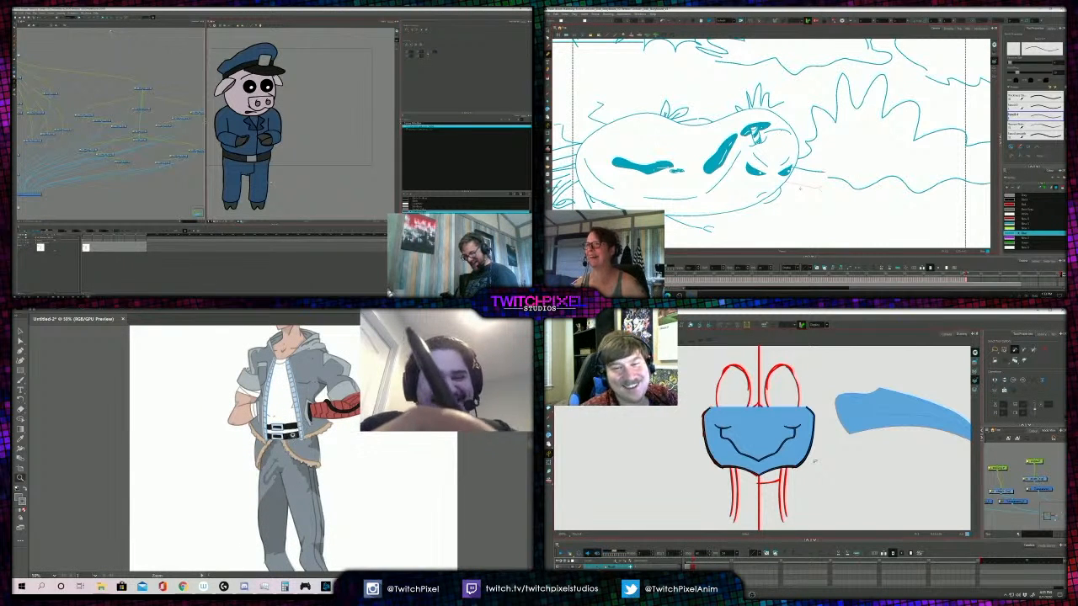
click(283, 455)
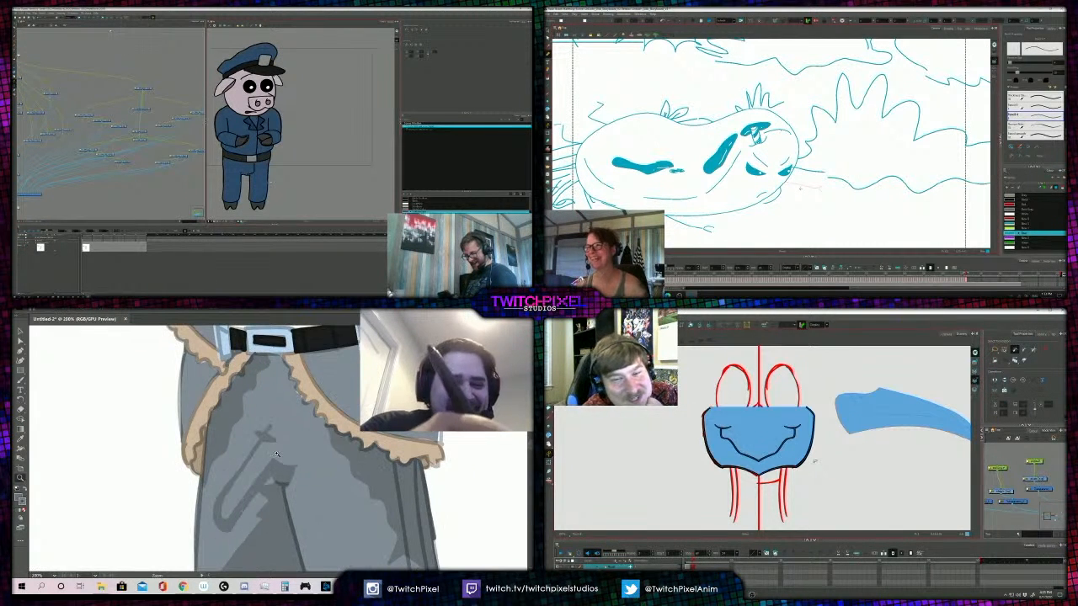
key(b)
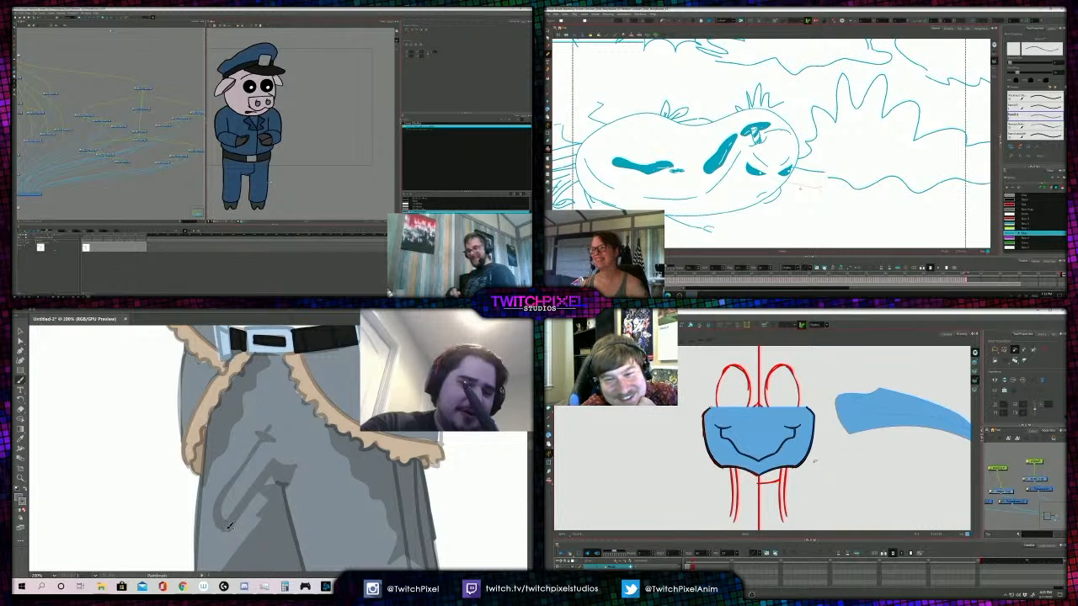
drag(264, 505, 231, 549)
key(ctrl+z)
key(ctrl+z)
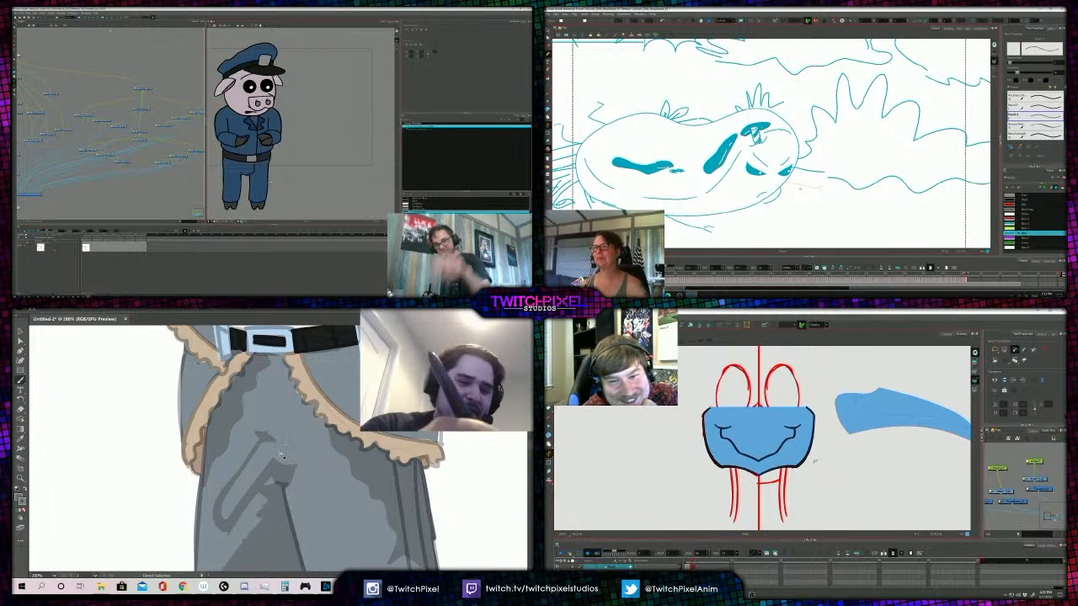
key(ctrl+z)
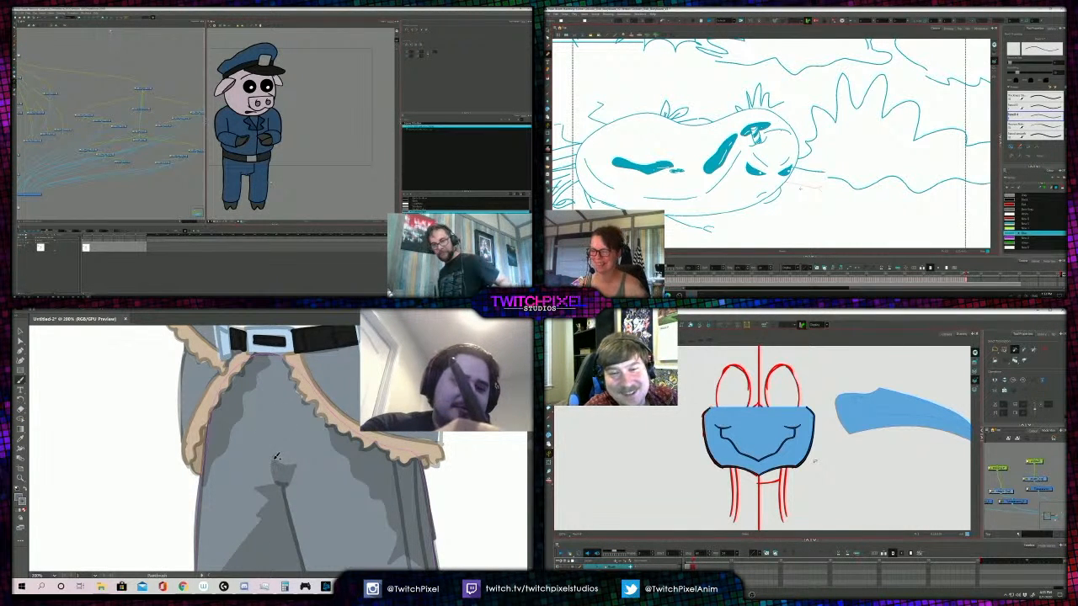
- Paint a long curved fold line down the figure's right thigh, joined to the crotch shadow, and review the full trousers
mouse_move(274, 460)
mouse_down()
mouse_move(231, 543)
mouse_move(211, 545)
mouse_move(229, 456)
mouse_move(263, 415)
mouse_move(222, 453)
mouse_up()
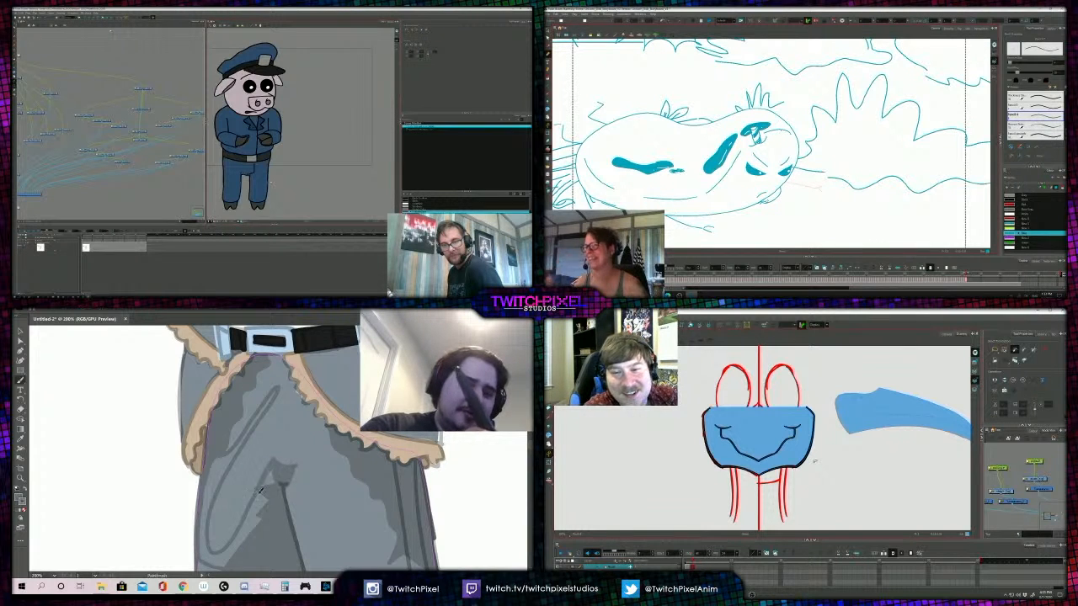
drag(251, 505, 269, 481)
key(z)
alt+click(284, 449)
alt+click(278, 448)
alt+click(278, 448)
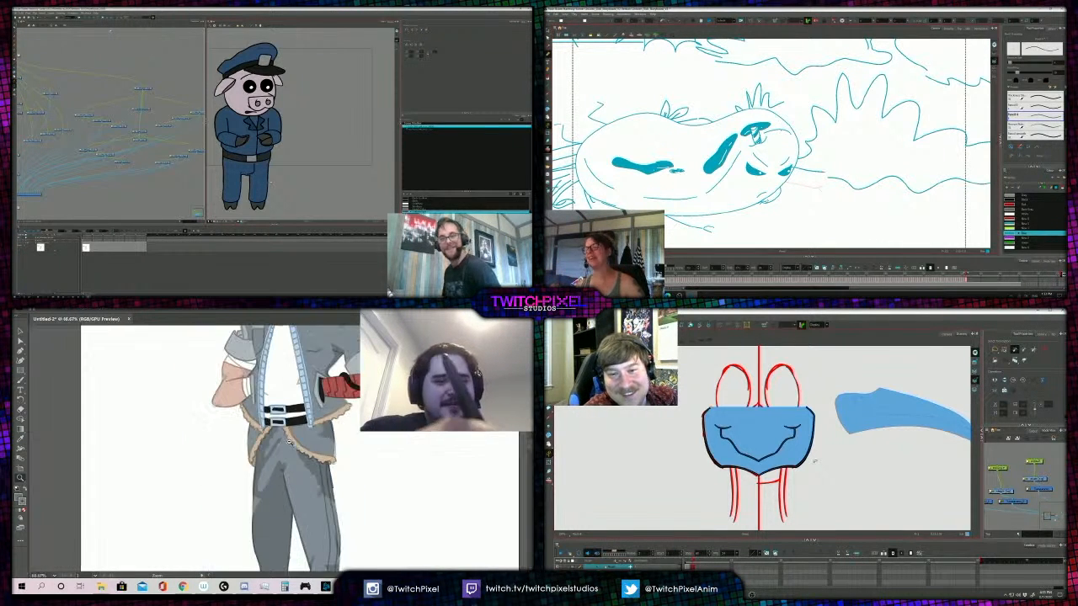
alt+click(304, 425)
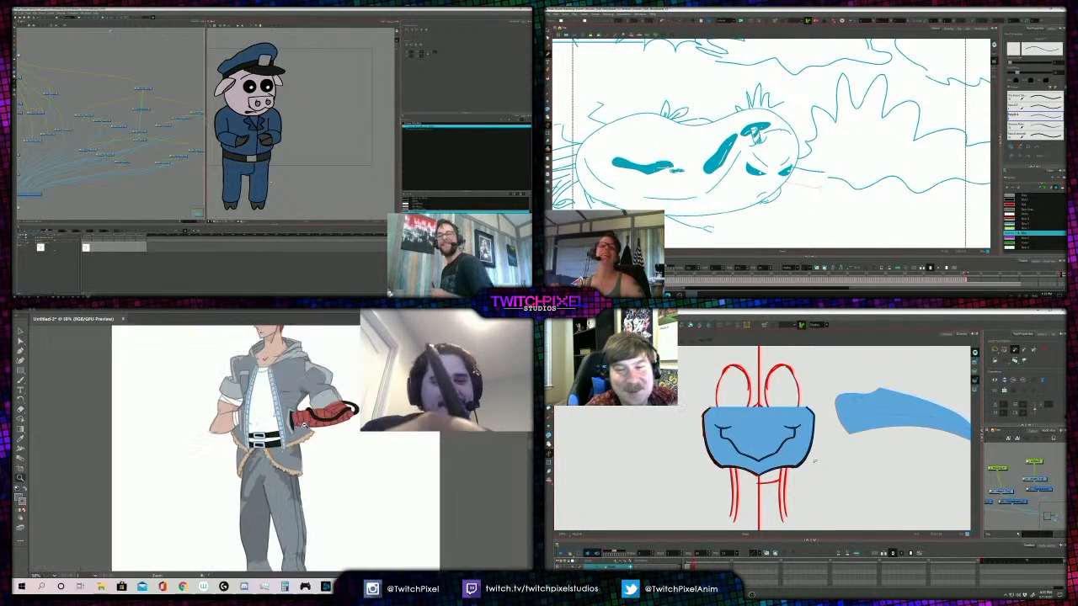
click(283, 474)
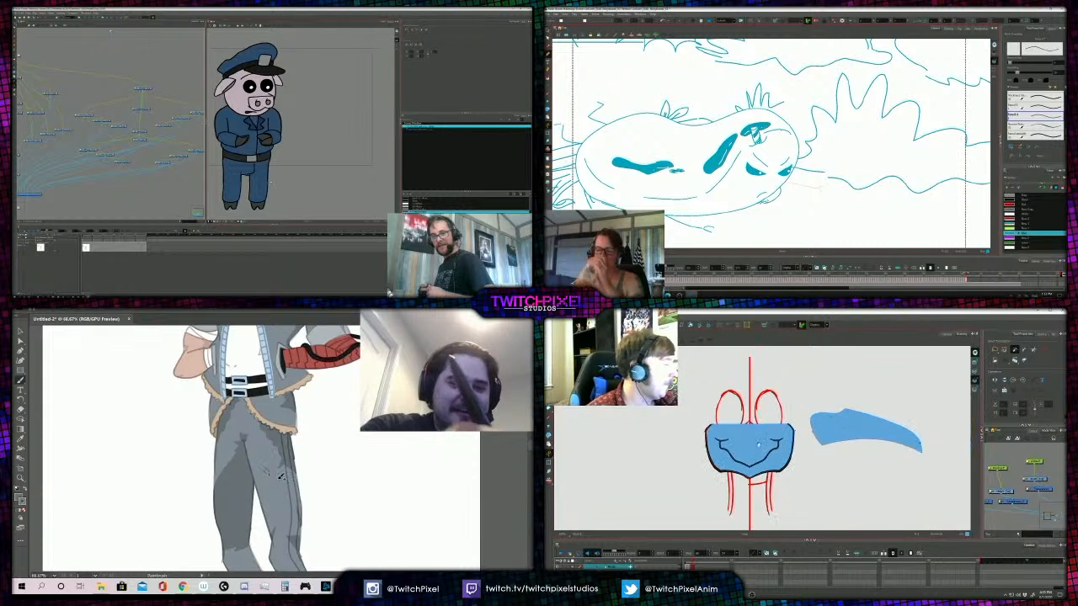
key(z)
alt+click(282, 482)
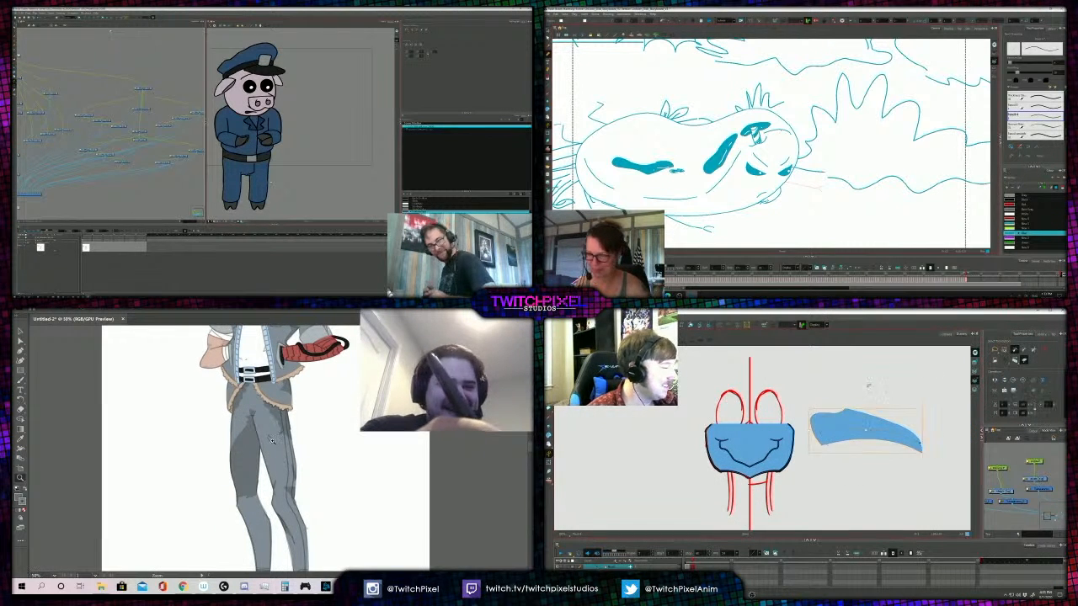
- Inspect the shading and fold lines on the figure's trousers from hips to ankles, and compare them with the whole figure
click(257, 412)
click(290, 456)
click(291, 463)
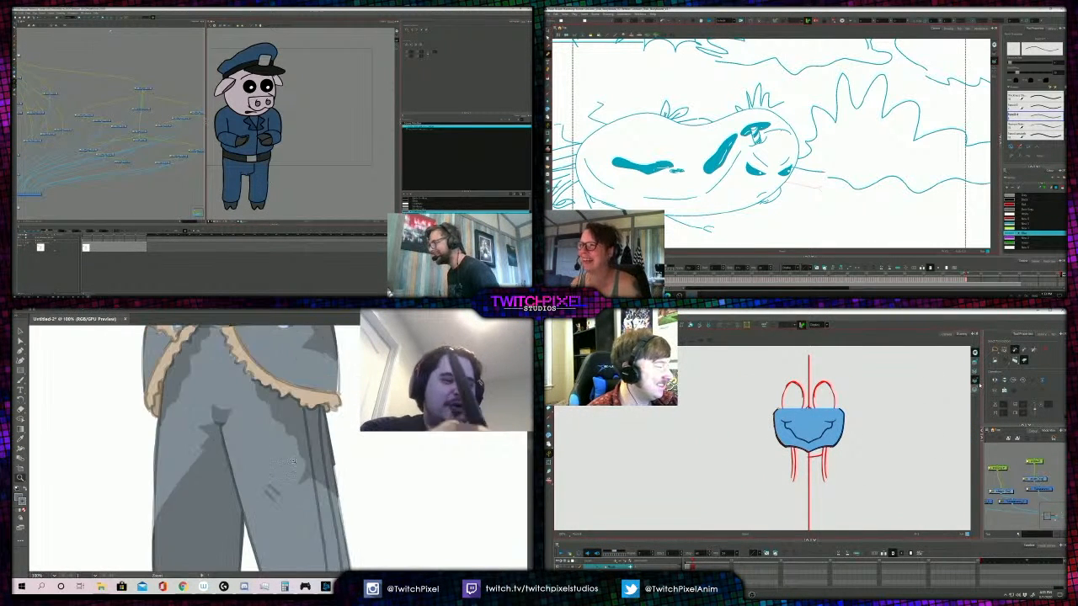
alt+click(287, 474)
alt+click(285, 482)
alt+click(283, 487)
click(283, 487)
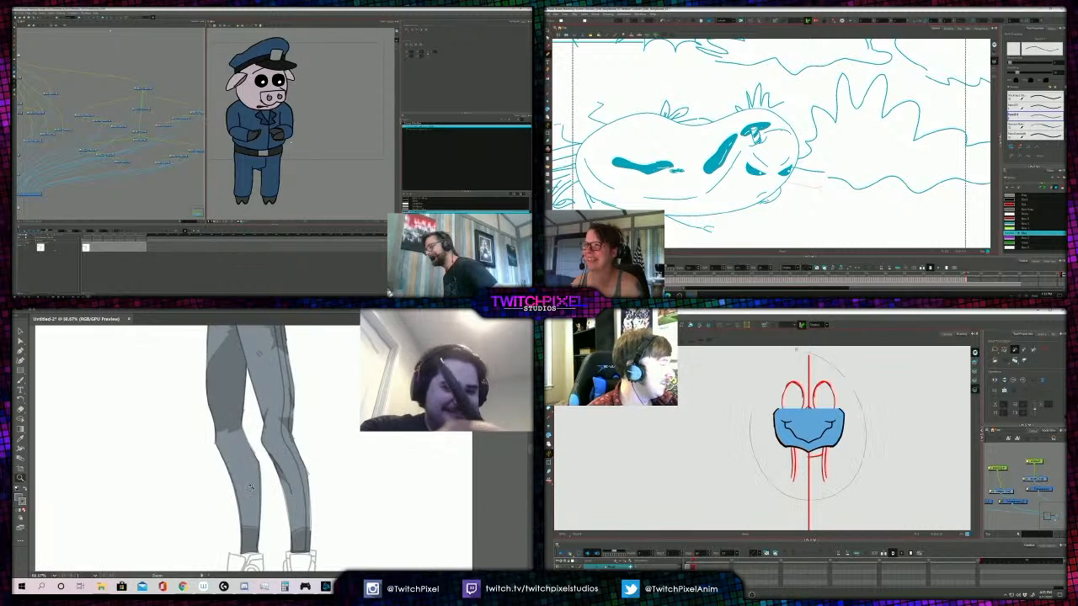
click(274, 433)
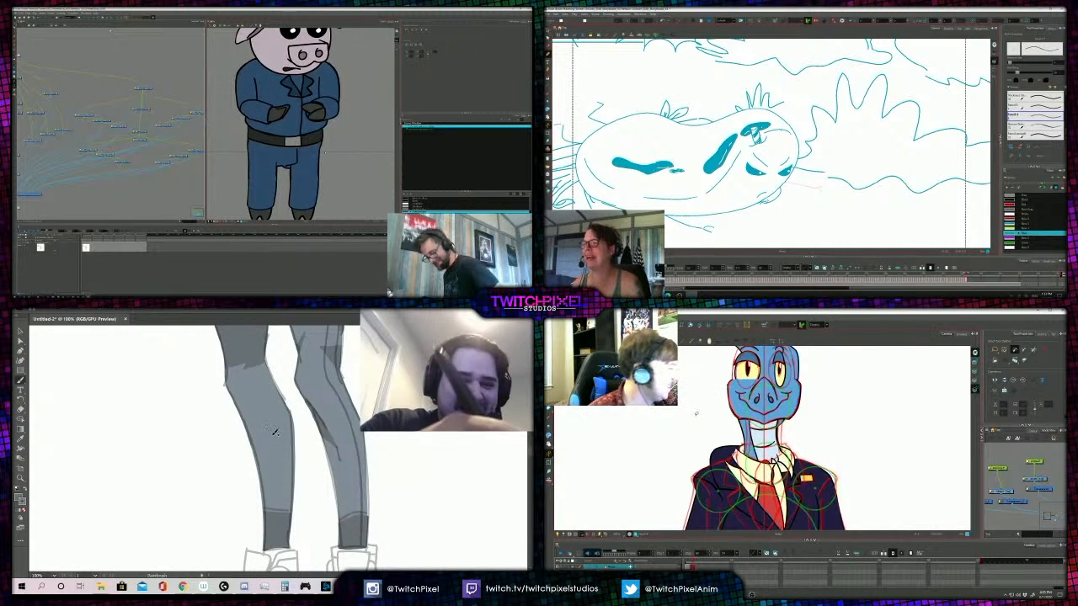
alt+click(280, 413)
alt+click(285, 392)
alt+click(283, 393)
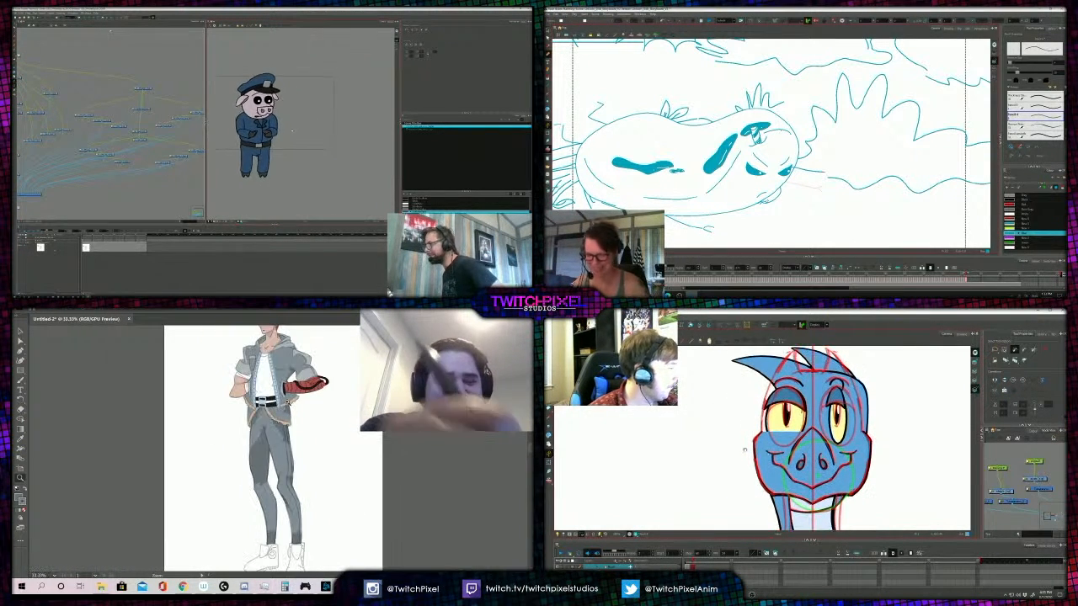
click(278, 396)
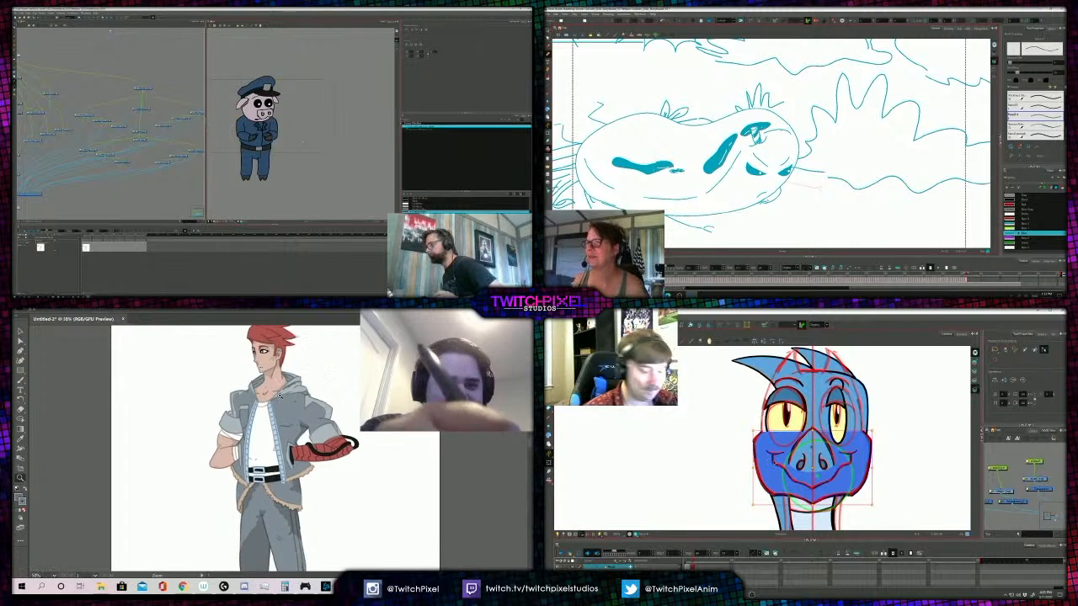
click(281, 409)
- Select the fallen egg's lines in the storyboard panel and the blue crest shape on top of the bird's head
key(b)
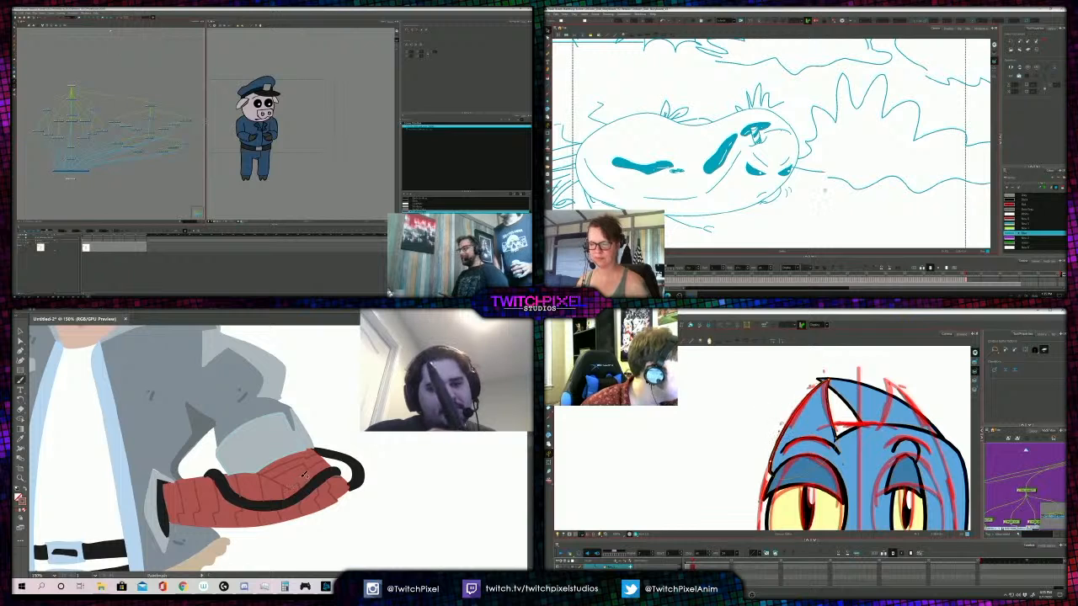
scroll(826, 192, down, 2)
key(a)
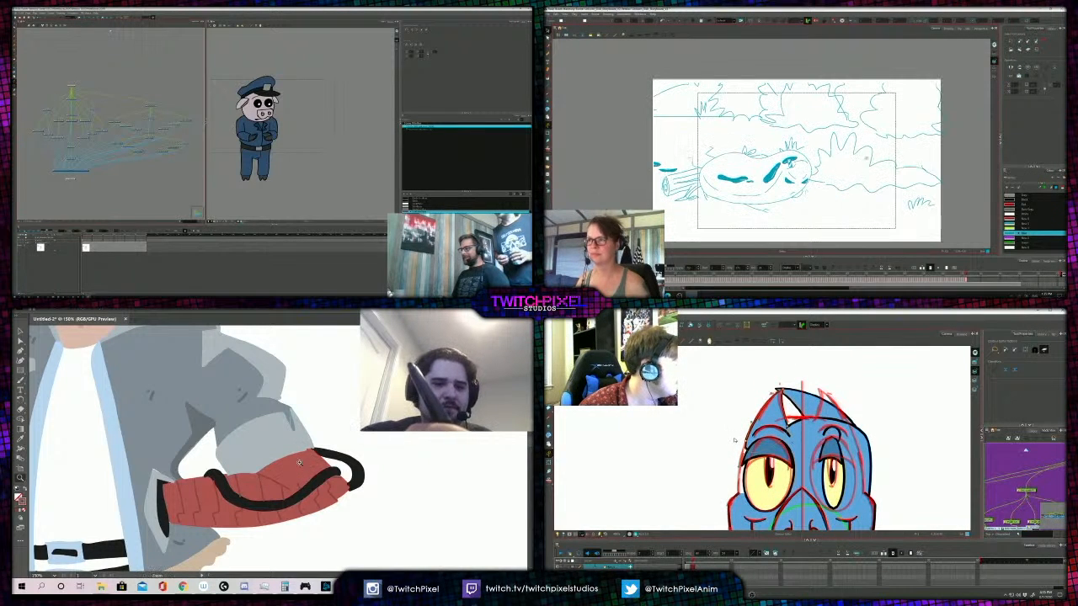
drag(856, 170, 839, 158)
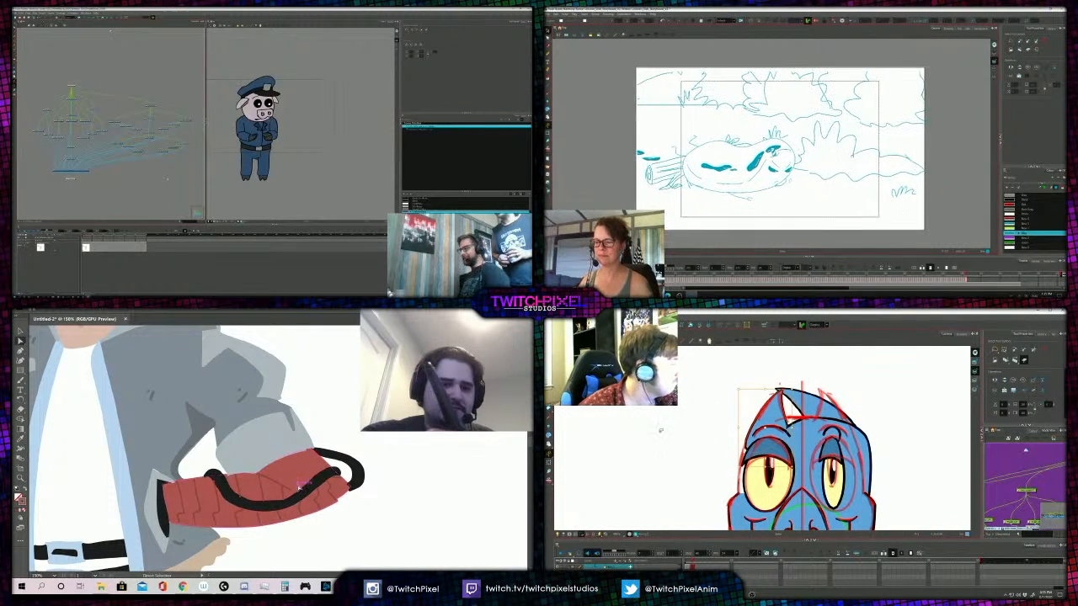
scroll(301, 116, up, 1)
click(766, 422)
scroll(301, 116, up, 1)
click(794, 157)
click(825, 407)
drag(287, 126, 308, 117)
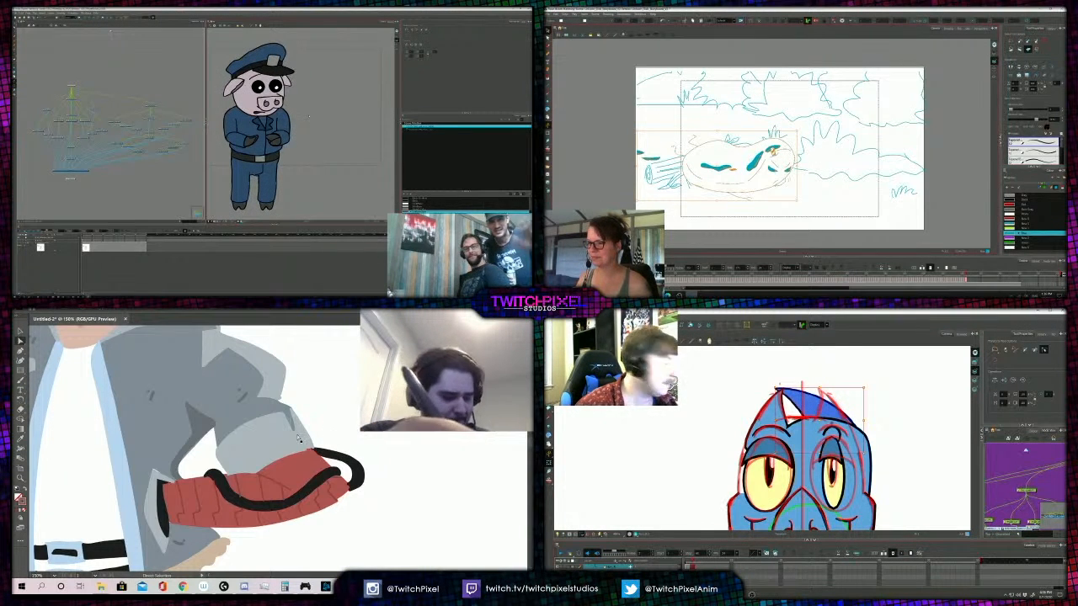
key(b)
key(ctrl+a)
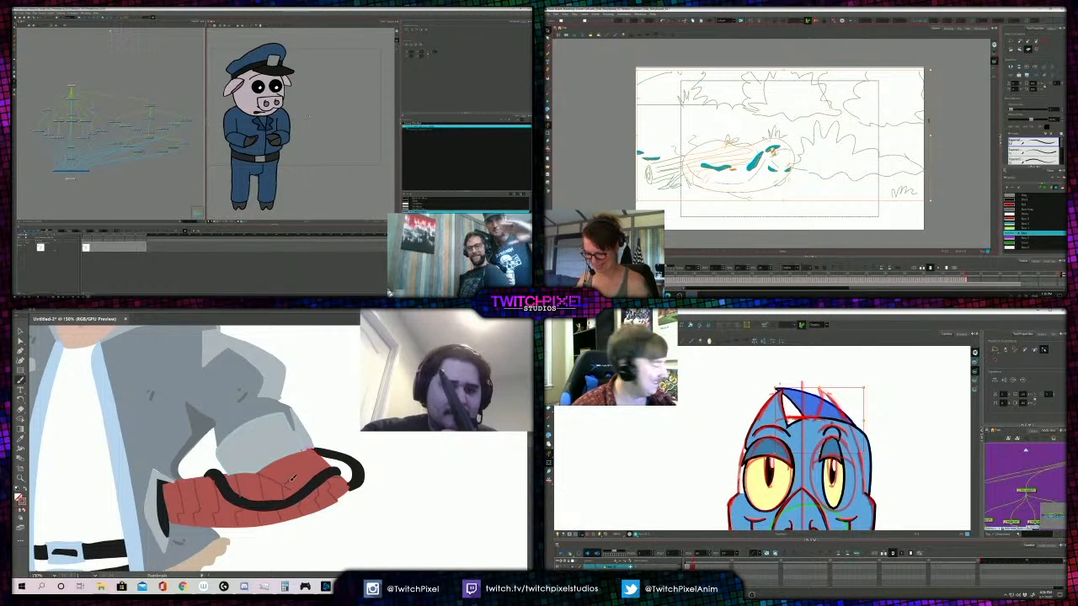
key(Delete)
key(alt+s)
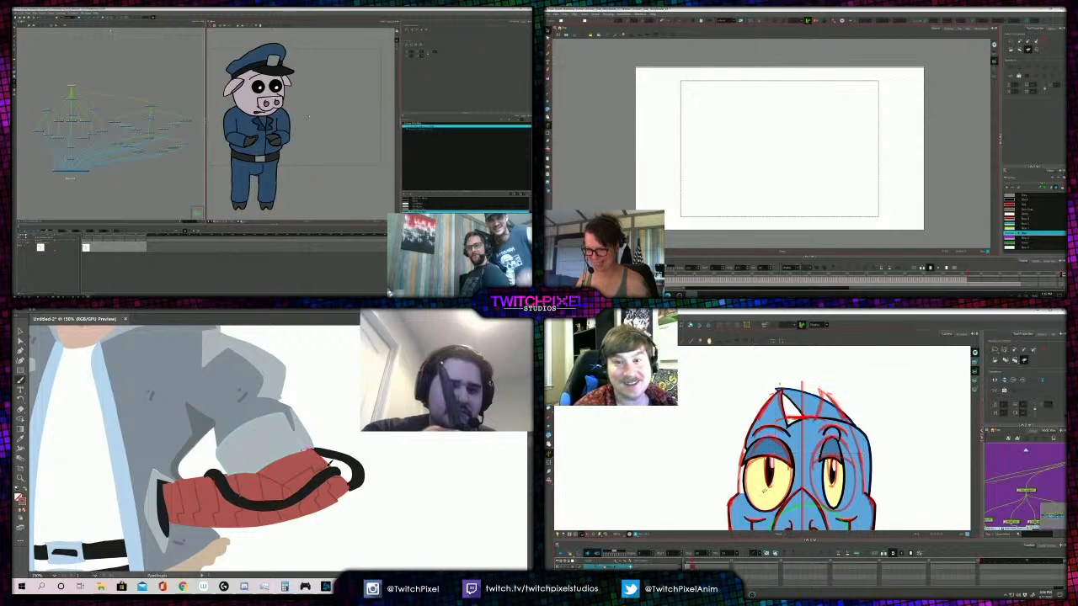
key(ctrl+z)
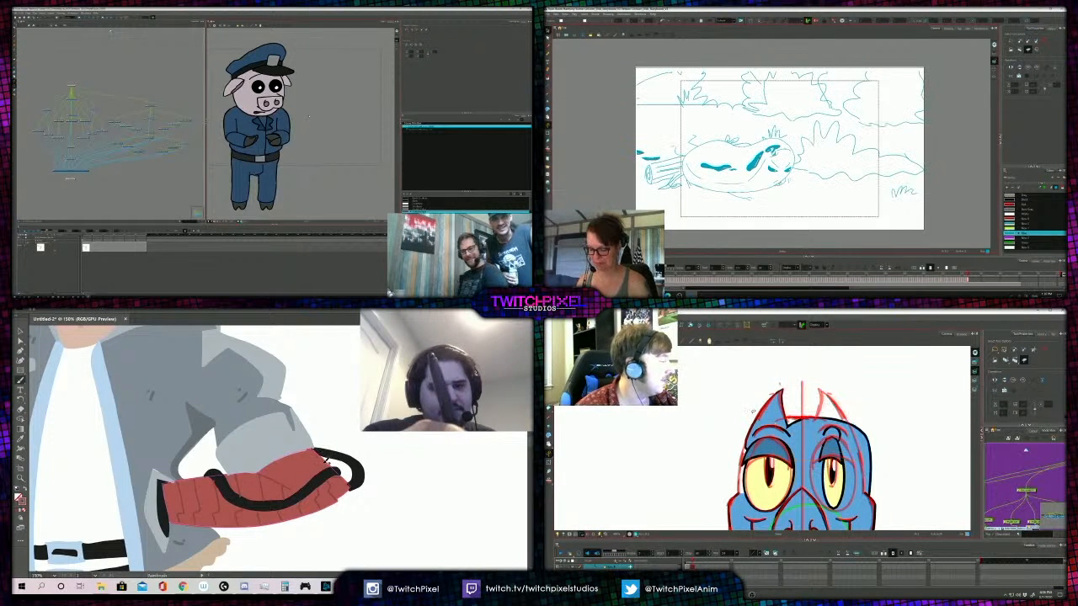
- Flip the bird's horn piece and place it on the opposite side of the head, and paint a crease line on the figure's red arm wrap
click(768, 458)
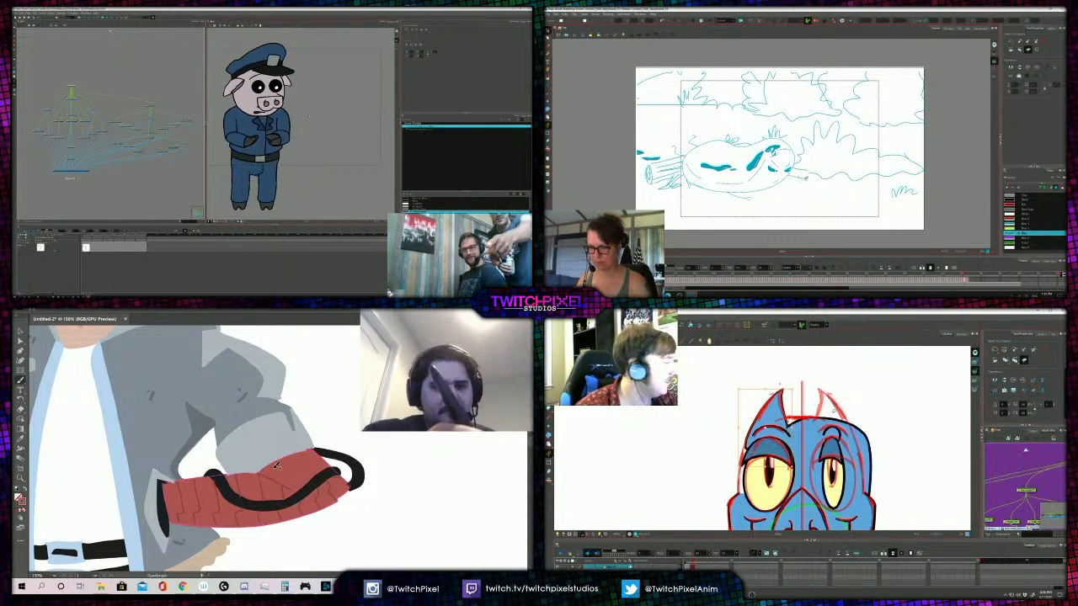
click(800, 175)
key(4)
key(Delete)
drag(286, 472, 309, 461)
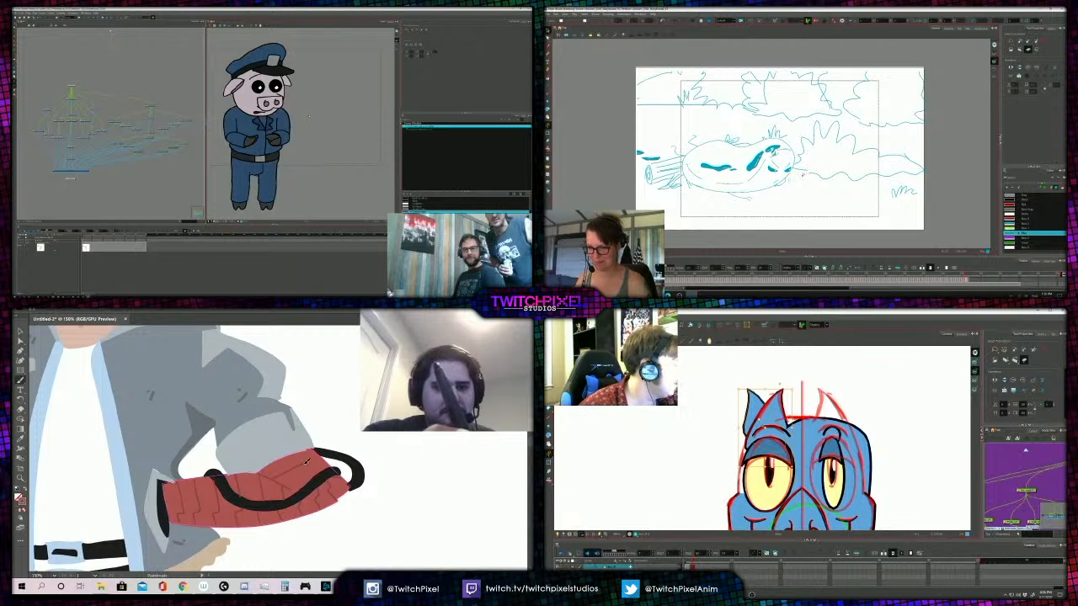
drag(765, 423, 830, 420)
- Delete the small stray strokes below and beside the face end of the fallen egg in the storyboard panel
click(787, 179)
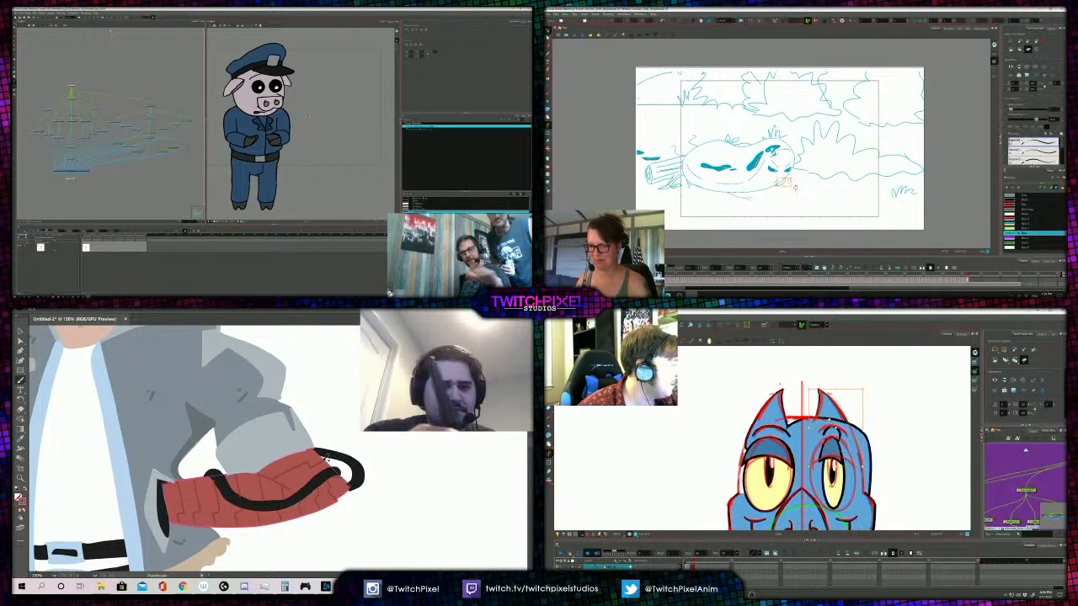
key(Delete)
click(776, 184)
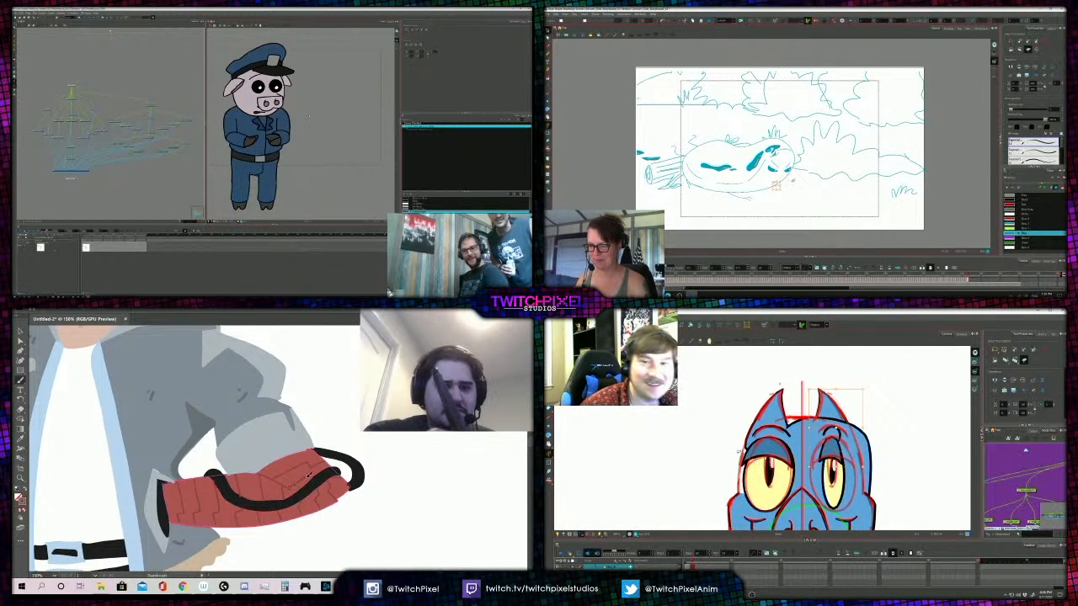
key(Delete)
scroll(777, 184, up, 3)
click(762, 189)
key(Delete)
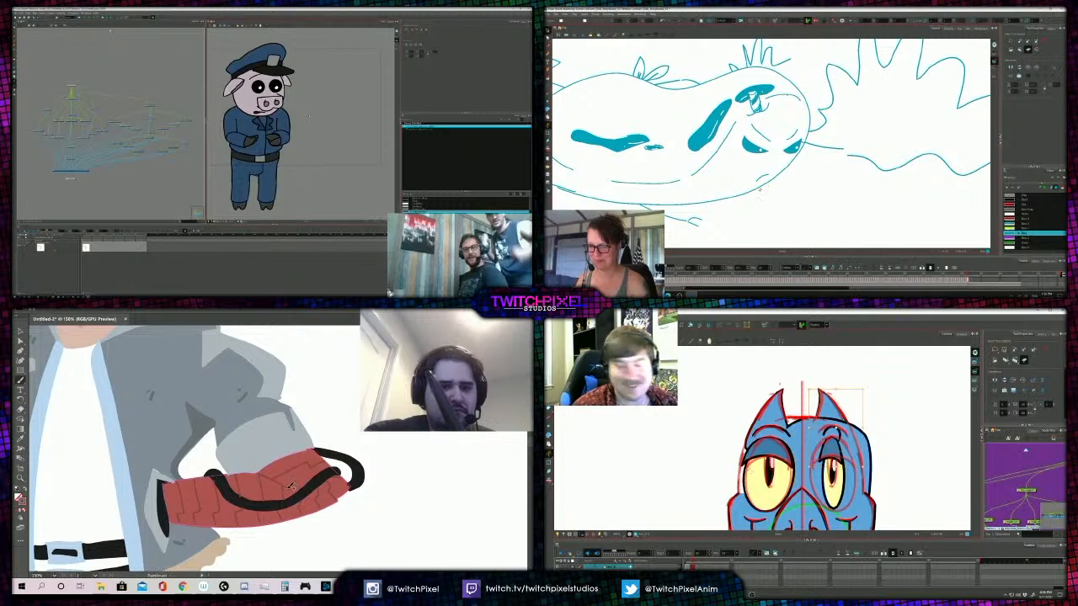
click(800, 175)
key(Delete)
click(683, 445)
scroll(794, 185, down, 4)
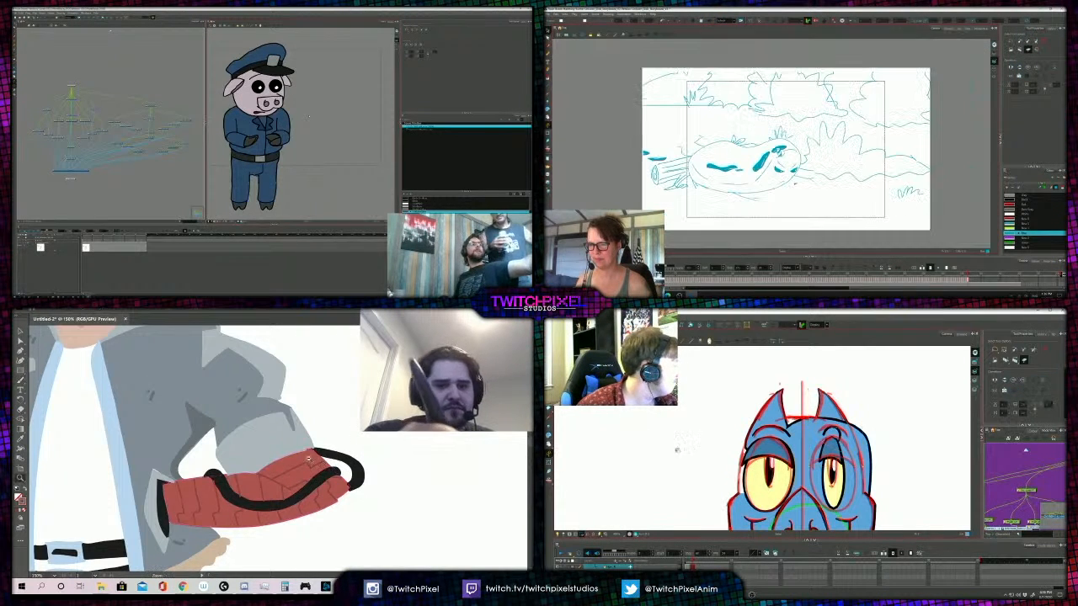
- Review the whole shaded figure at several magnifications, and look through the storyboard's earlier egg poses
key(z)
alt+click(246, 436)
alt+click(246, 435)
alt+click(247, 435)
scroll(731, 453, down, 2)
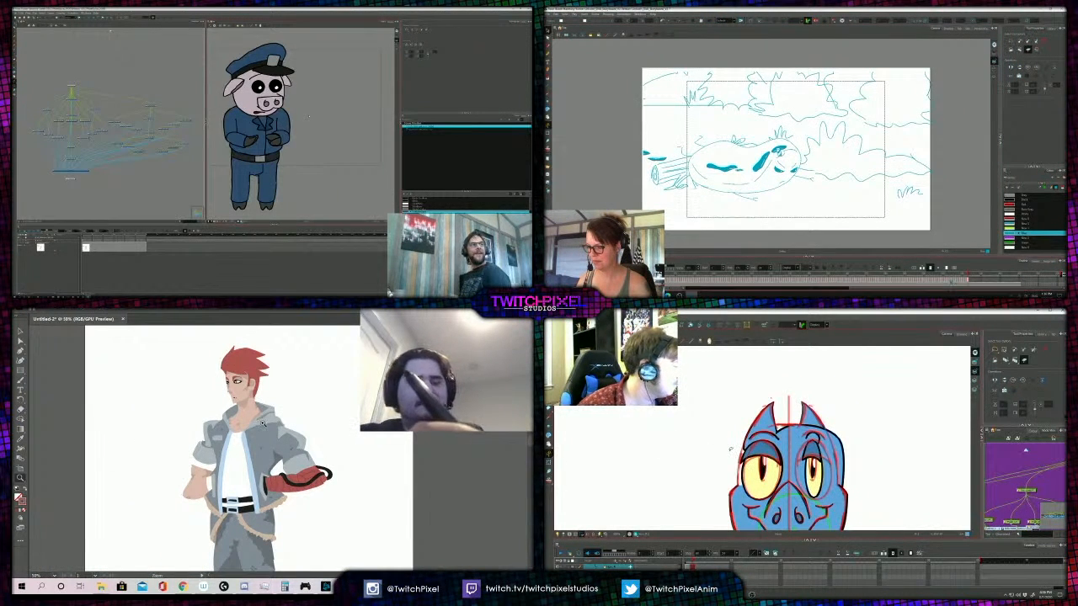
scroll(918, 209, down, 2)
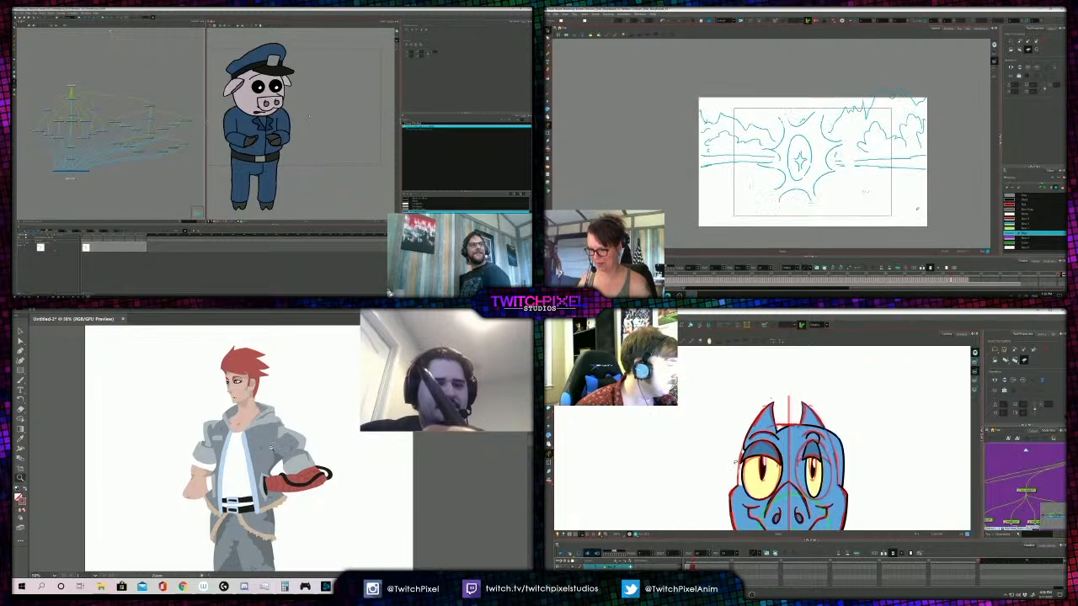
alt+click(256, 438)
click(255, 439)
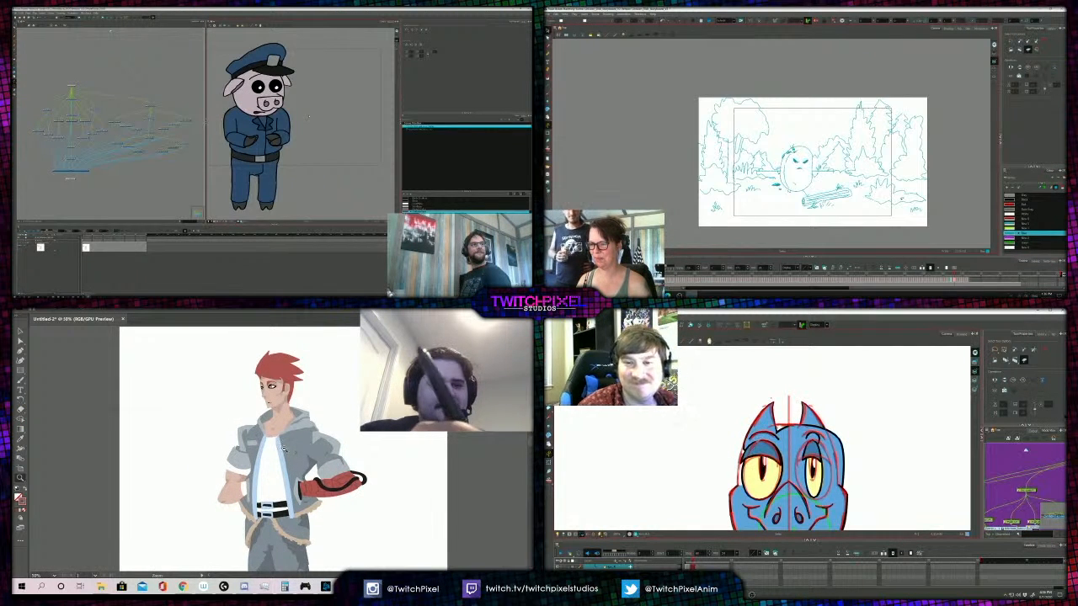
alt+click(284, 448)
alt+click(287, 505)
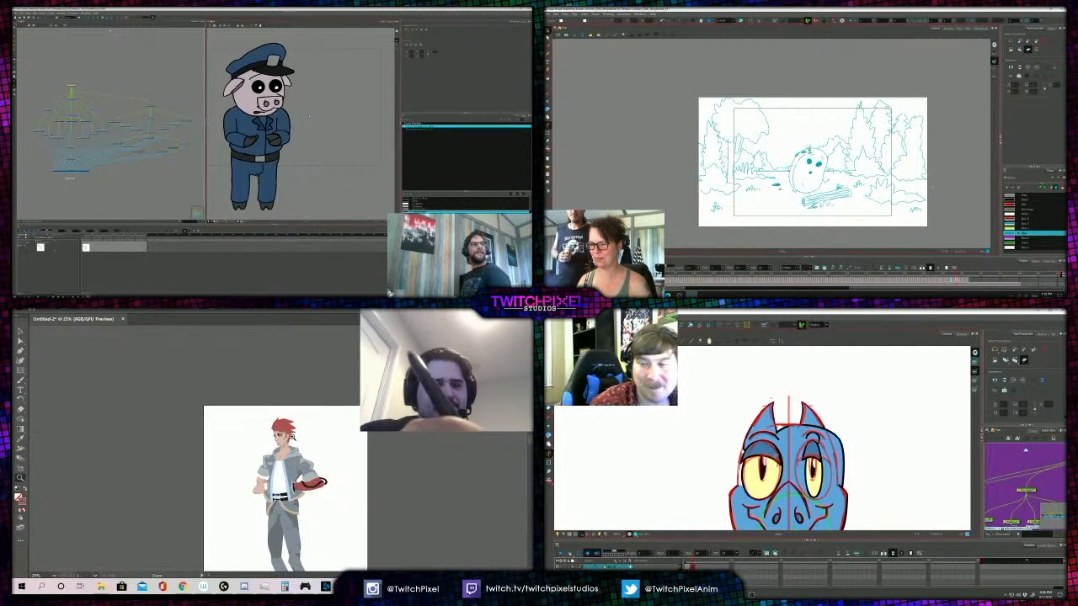
click(274, 455)
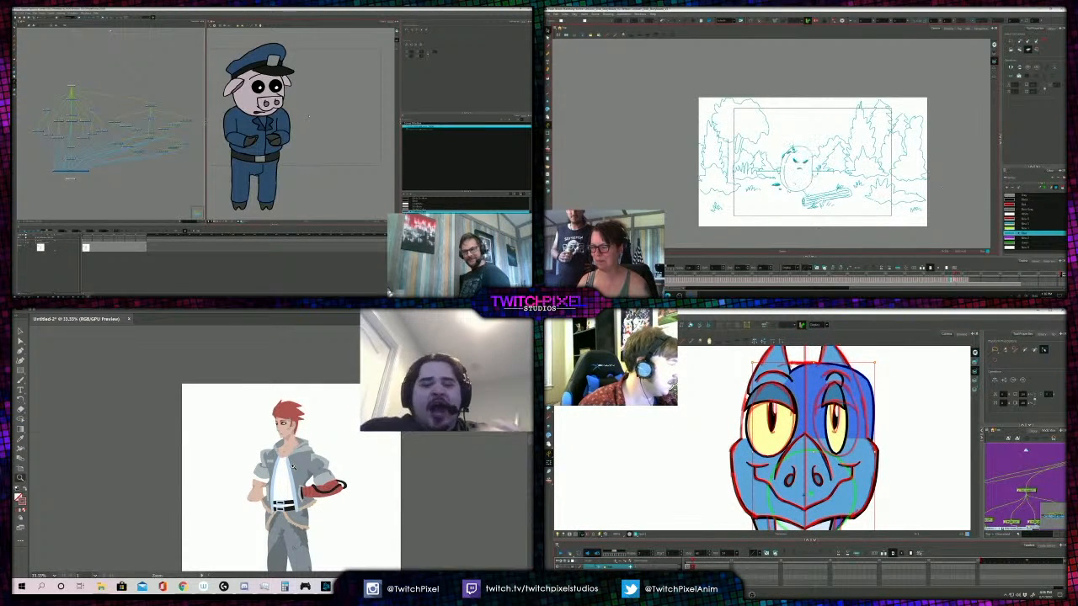
click(288, 471)
click(279, 442)
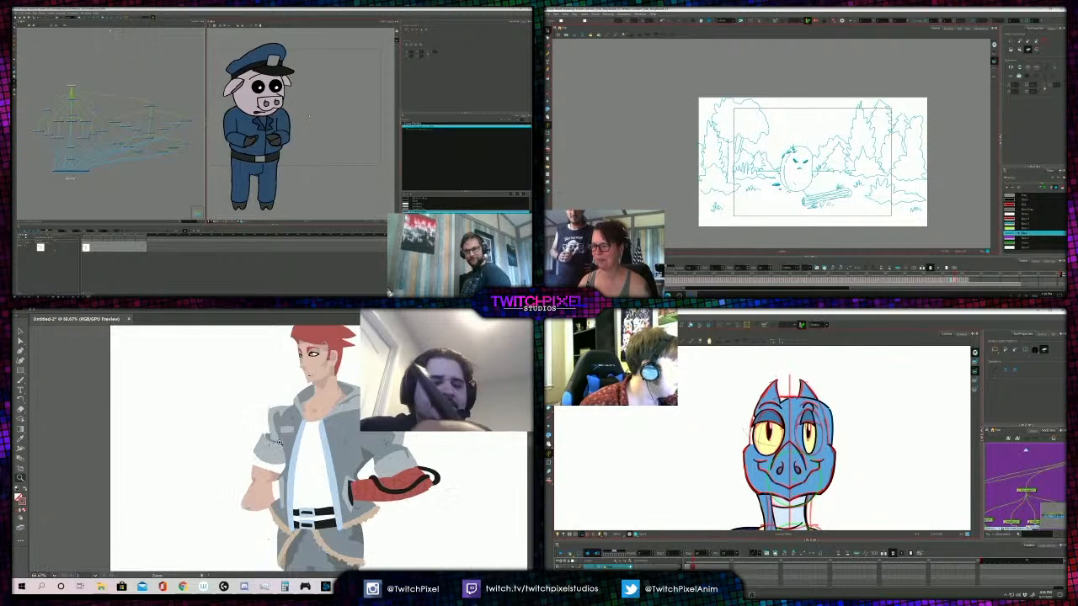
- Pick up the skin colour of the figure's bare forearm for painting with the Paintbrush below the rolled cuff
key(a)
click(261, 478)
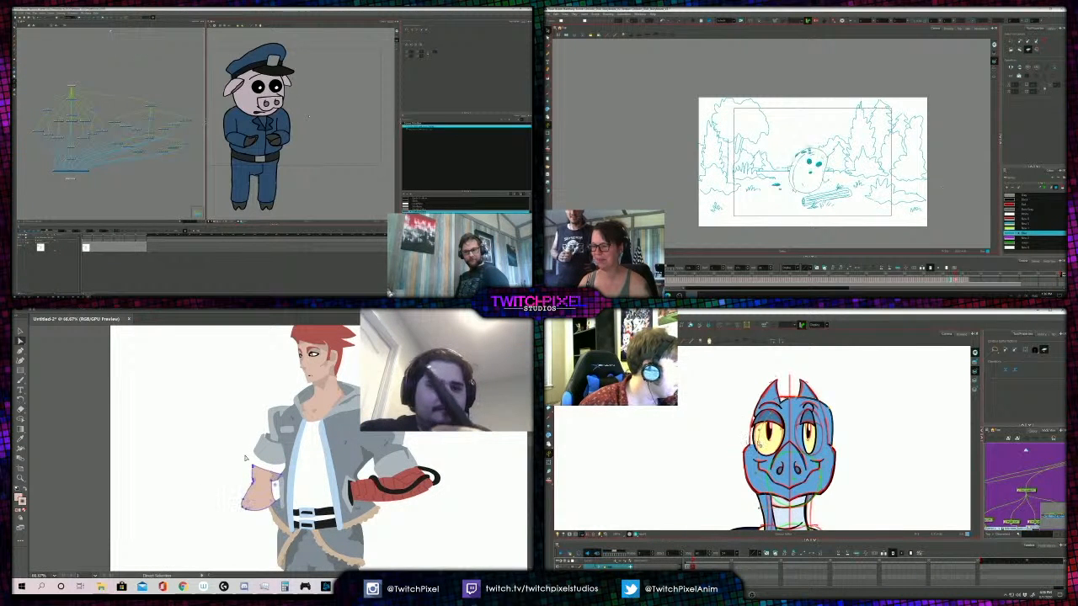
click(245, 454)
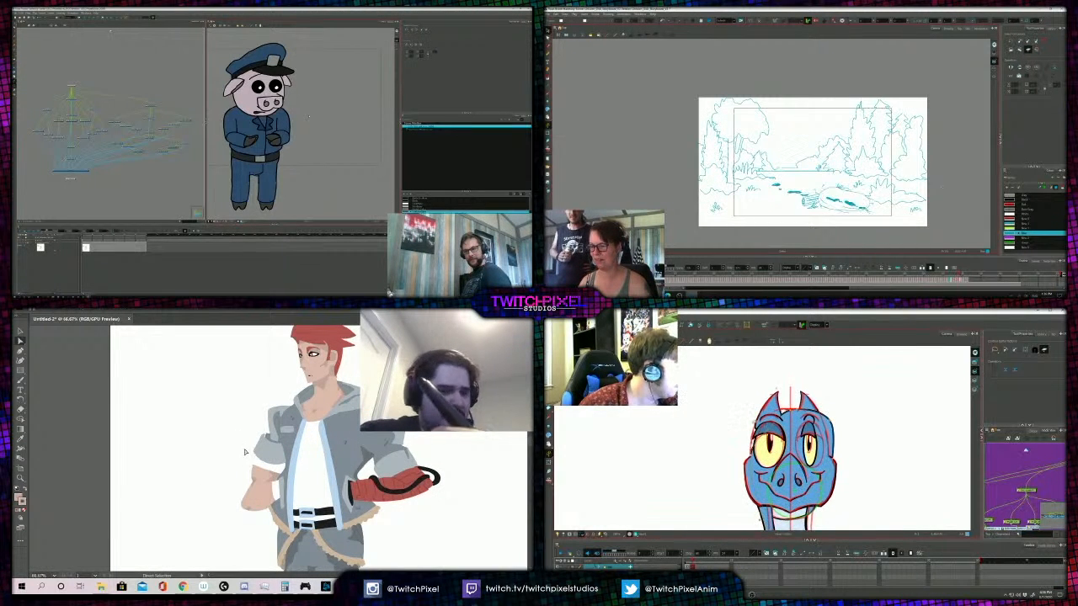
key(b)
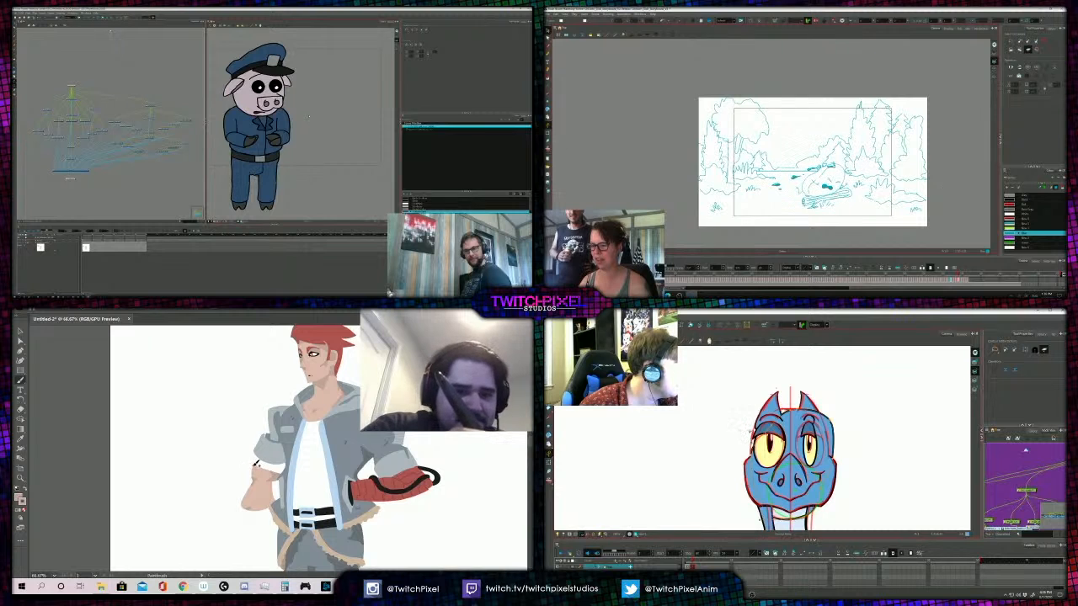
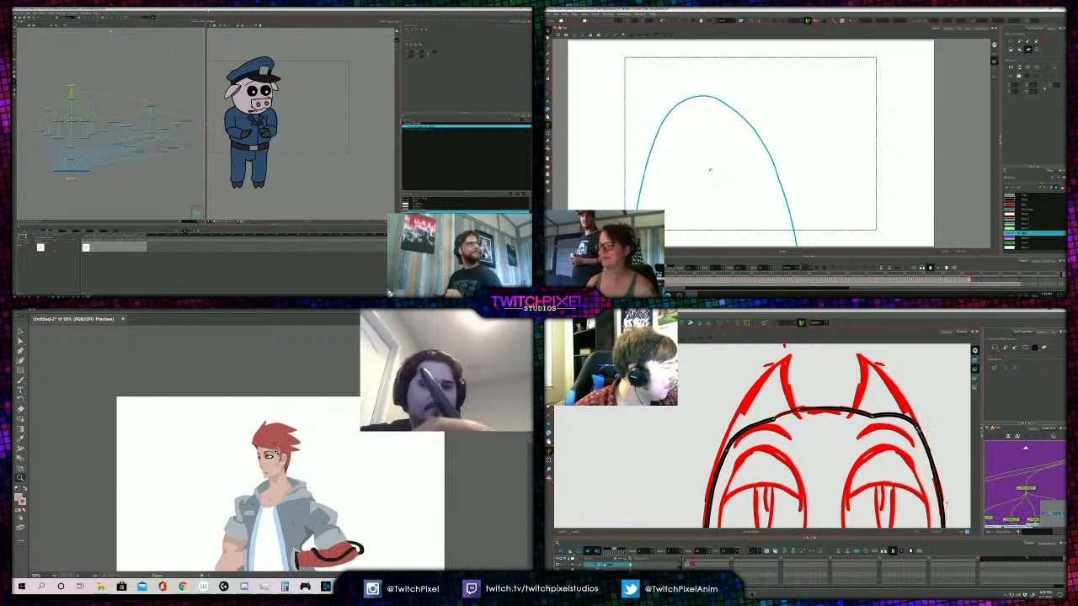
- Inspect the figure's face and the bird's head outline at several magnifications
scroll(785, 407, down, 1)
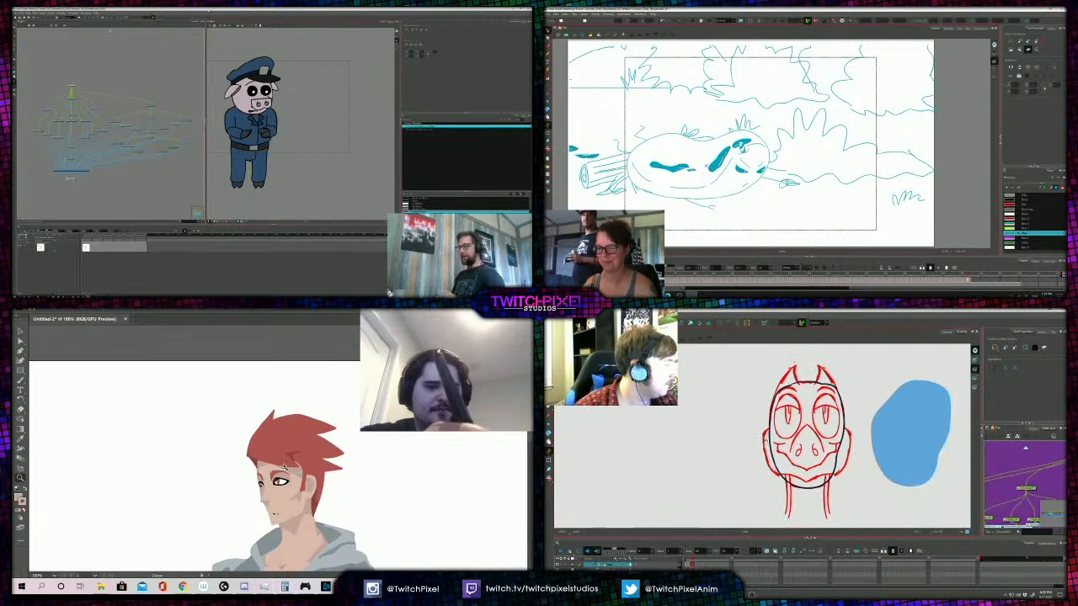
scroll(775, 452, up, 2)
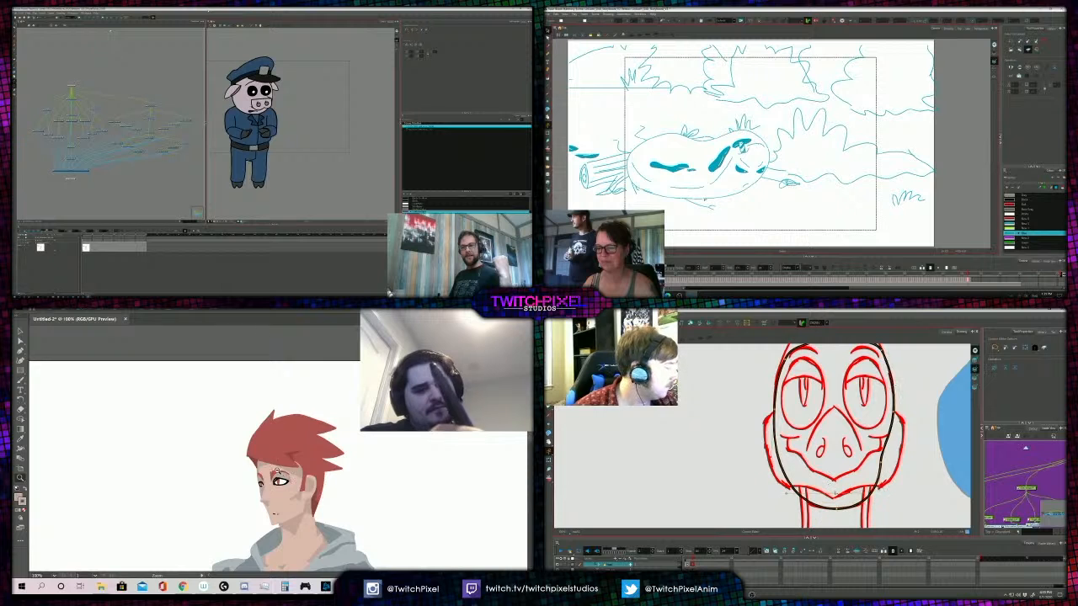
alt+click(278, 471)
alt+click(287, 468)
alt+click(297, 465)
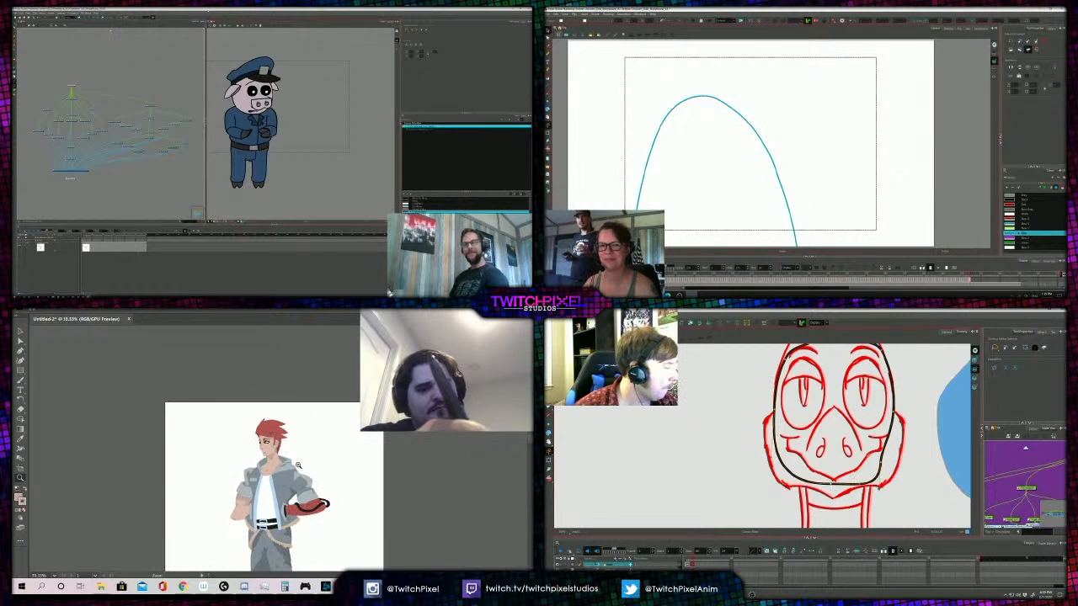
click(264, 443)
click(265, 443)
click(265, 445)
click(268, 445)
click(270, 444)
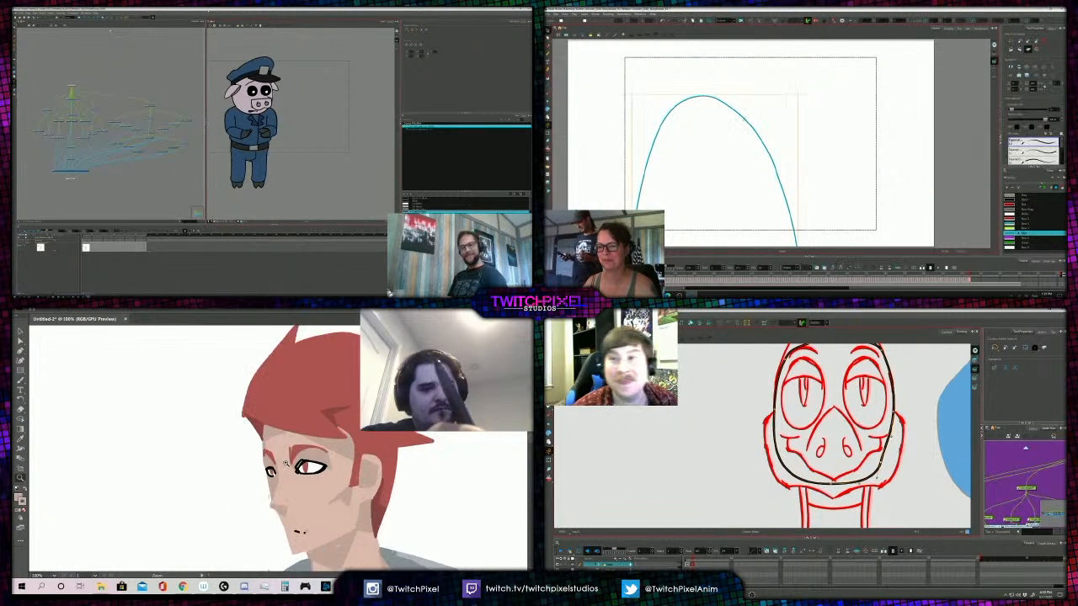
click(273, 446)
- Widen the egg outline slightly in the storyboard panel, and nudge the iris of the figure's far eye
key(v)
drag(797, 171, 808, 172)
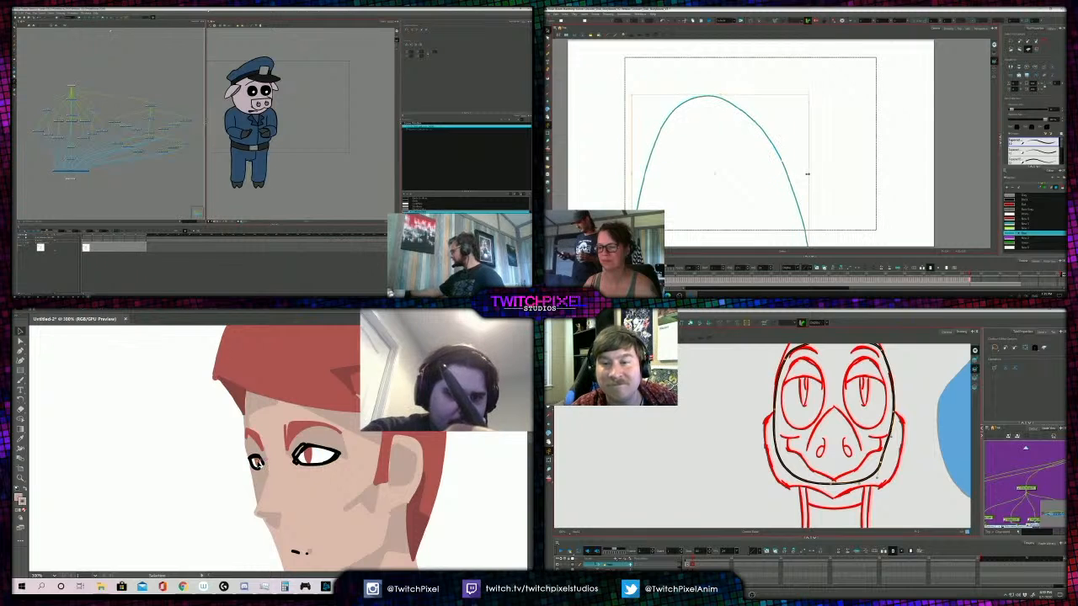
click(769, 116)
click(756, 147)
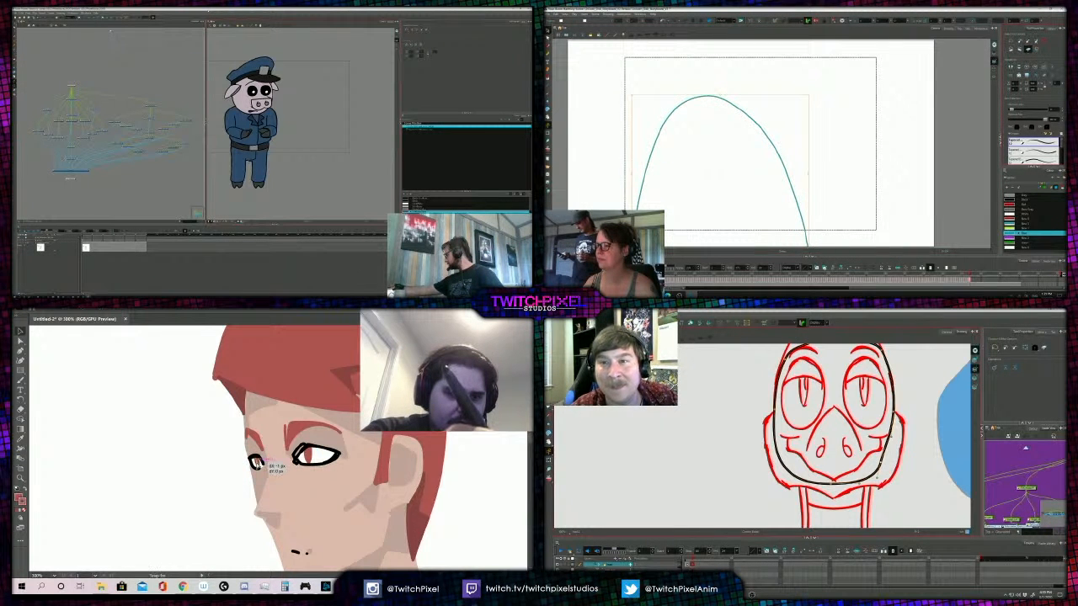
drag(259, 465, 256, 465)
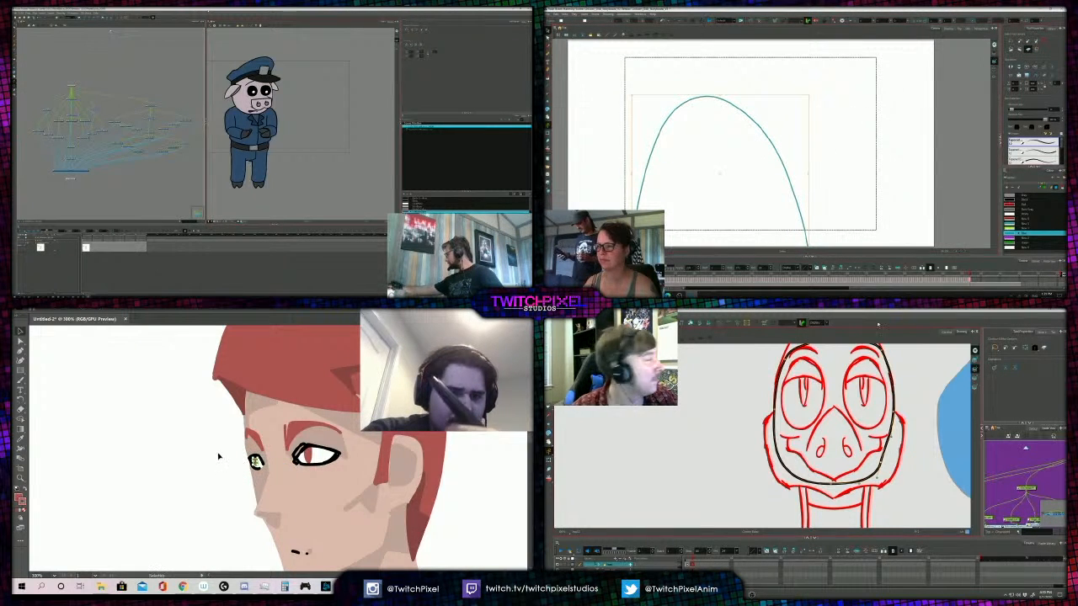
click(805, 155)
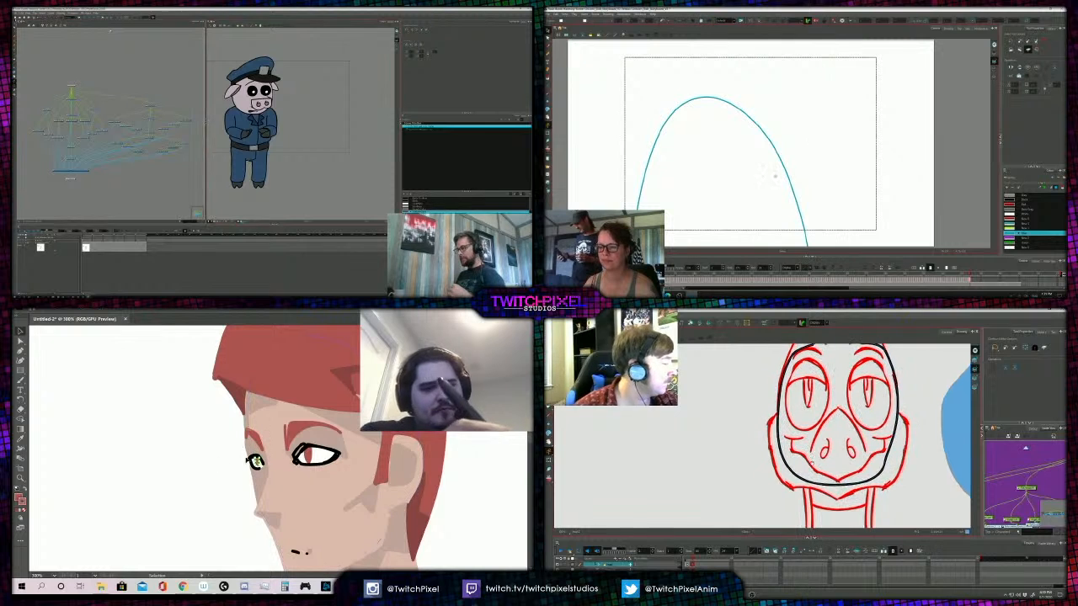
- Skew the egg outline in the storyboard so that its peak leans to the right
click(720, 118)
drag(755, 97, 789, 97)
click(846, 106)
- Review the figure's face, whole body, trousers and unpainted boots at several magnifications
alt+click(289, 428)
alt+click(289, 437)
alt+click(283, 448)
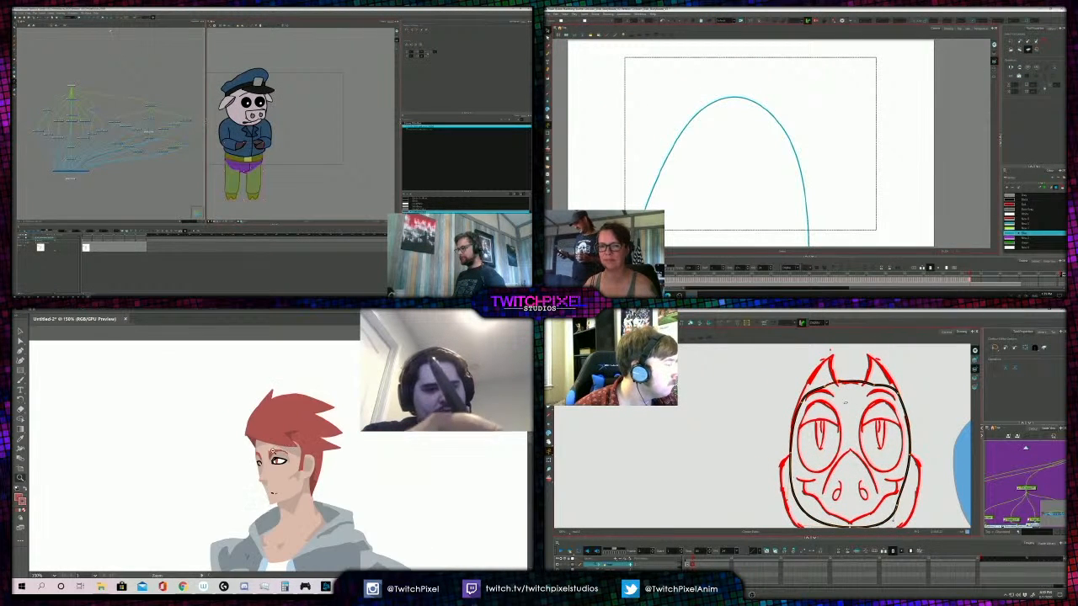
alt+click(281, 447)
alt+click(280, 444)
alt+click(278, 451)
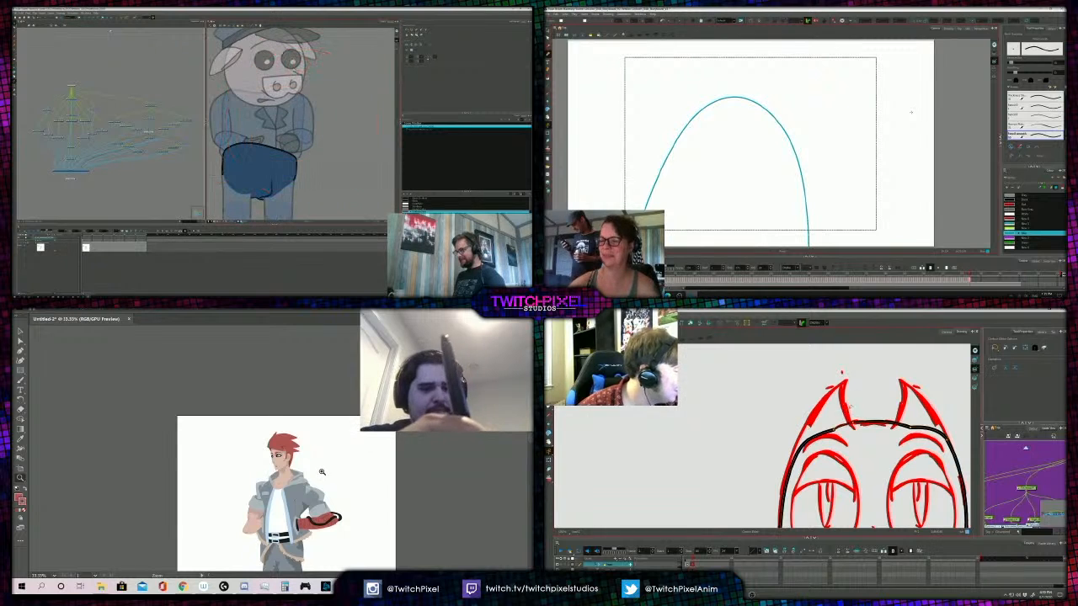
alt+click(298, 477)
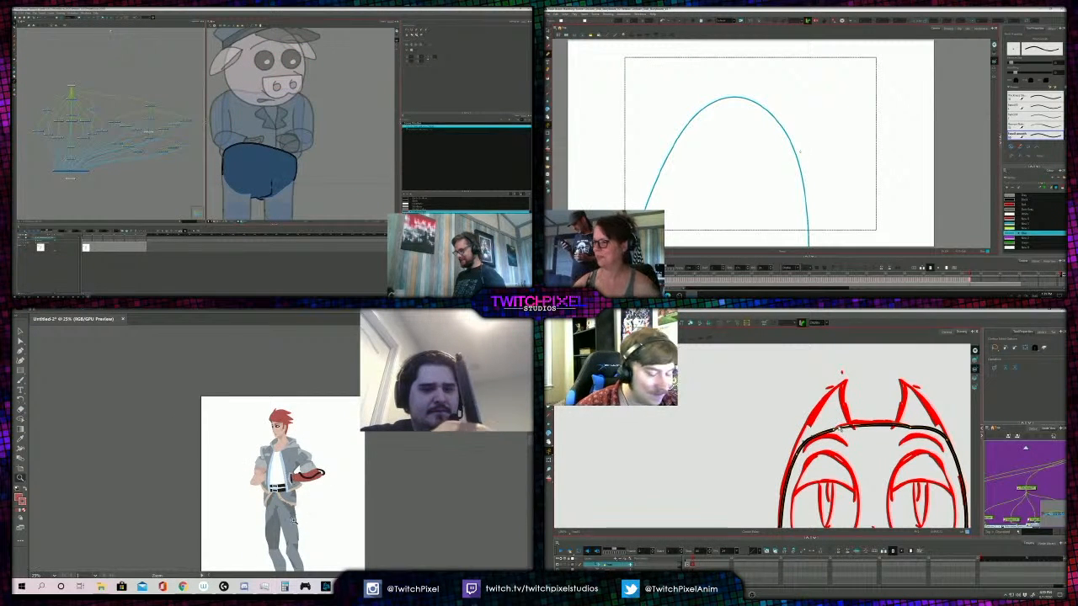
alt+click(294, 521)
click(271, 445)
click(275, 405)
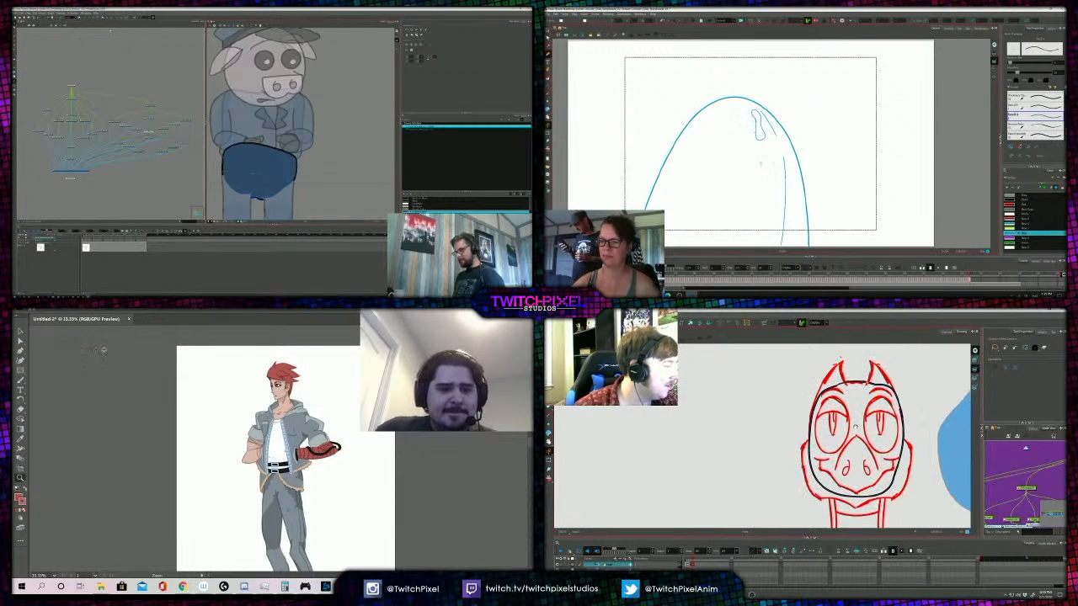
click(275, 481)
scroll(276, 481, down, 3)
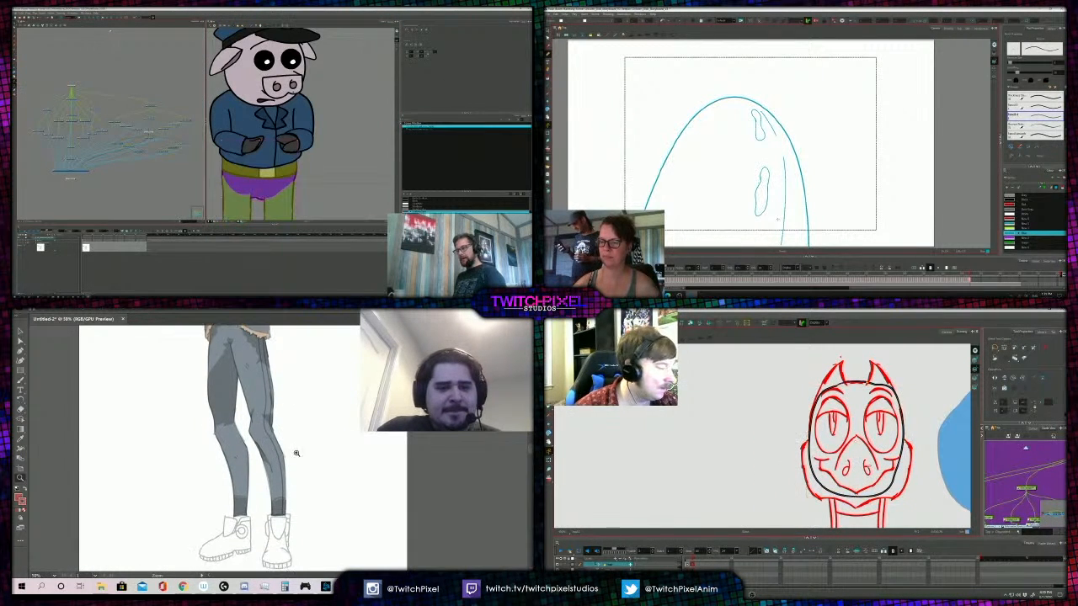
scroll(295, 426, up, 3)
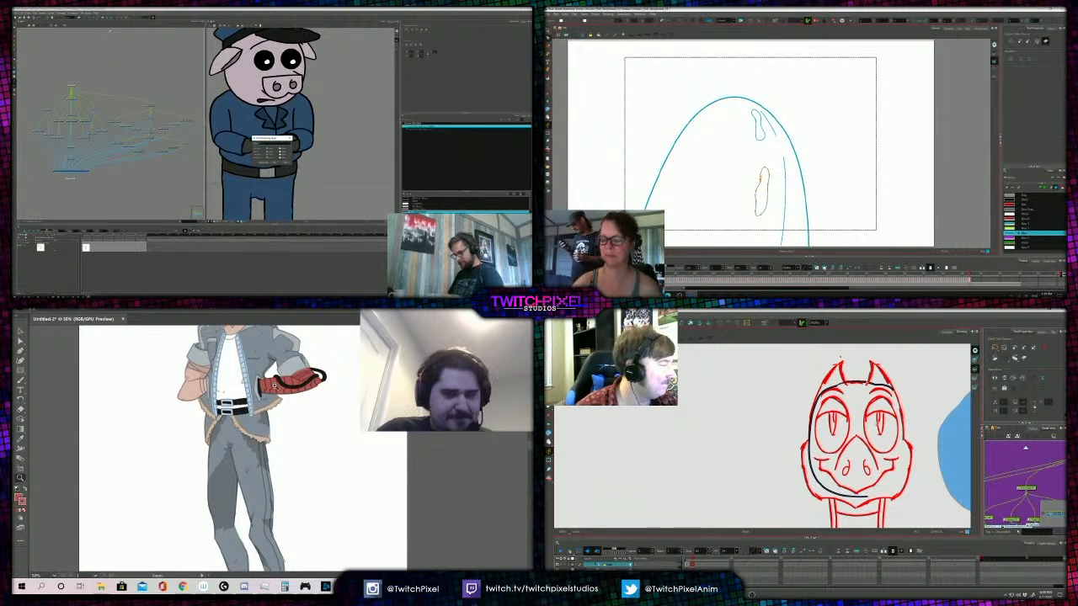
- Pick up the red of the figure's arm wrap for painting the boots
key(v)
click(290, 386)
key(z)
alt+click(283, 525)
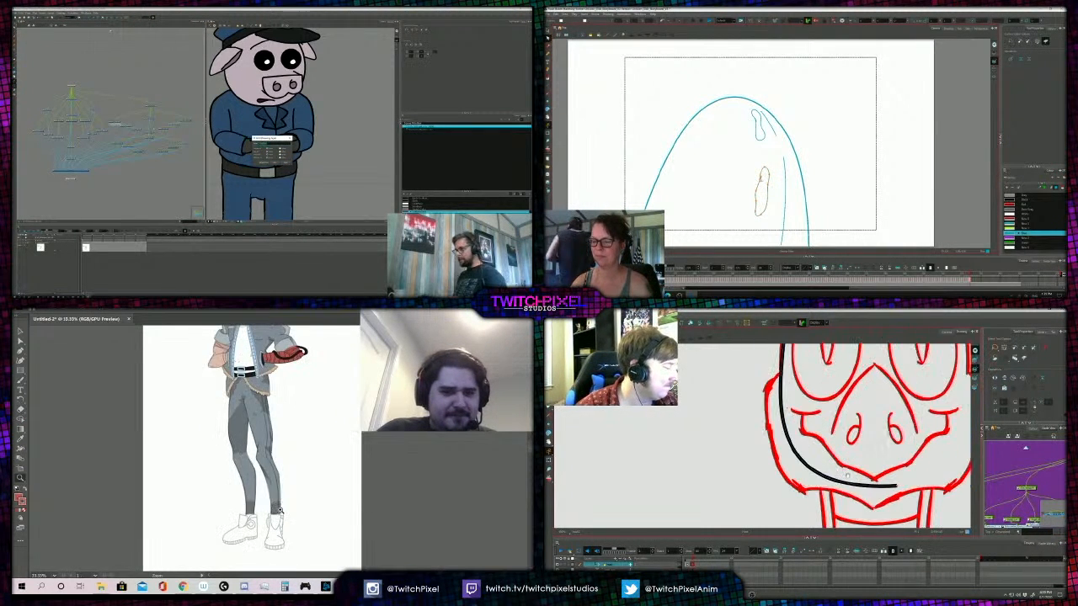
click(280, 510)
click(276, 457)
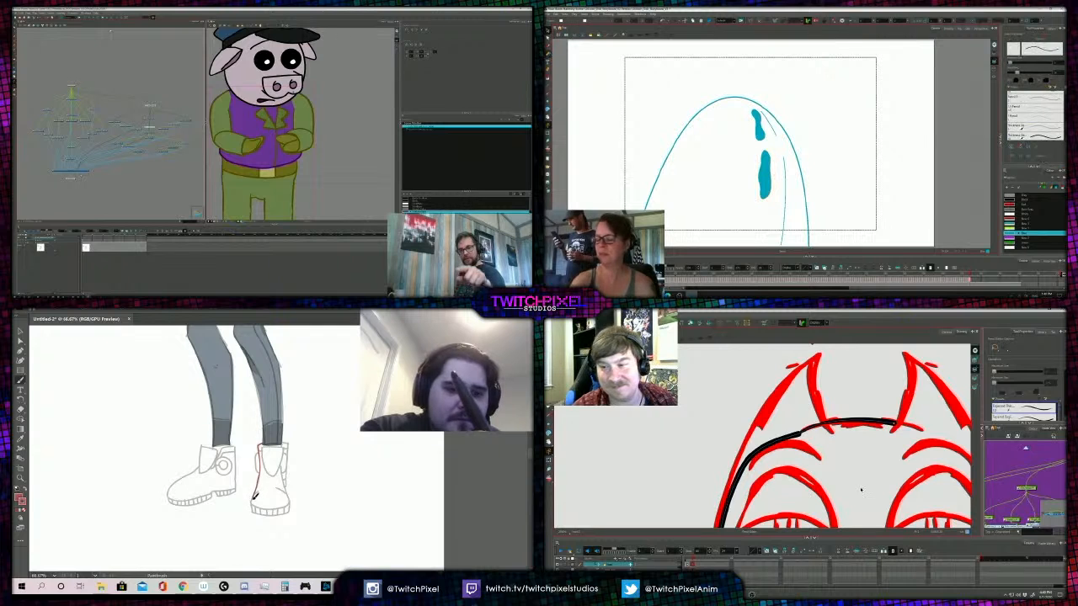
- Paint the figure's front-facing boot red with the Paintbrush, and adjust the bird's head outline near the horn
mouse_move(255, 498)
mouse_down()
mouse_move(292, 498)
mouse_move(289, 464)
mouse_up()
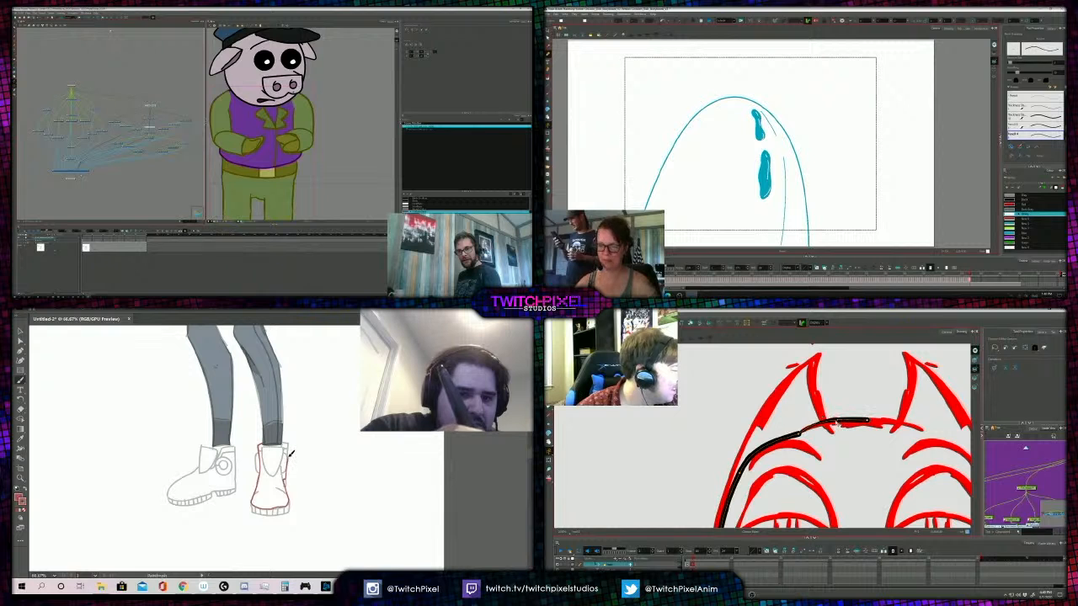
drag(785, 407, 814, 411)
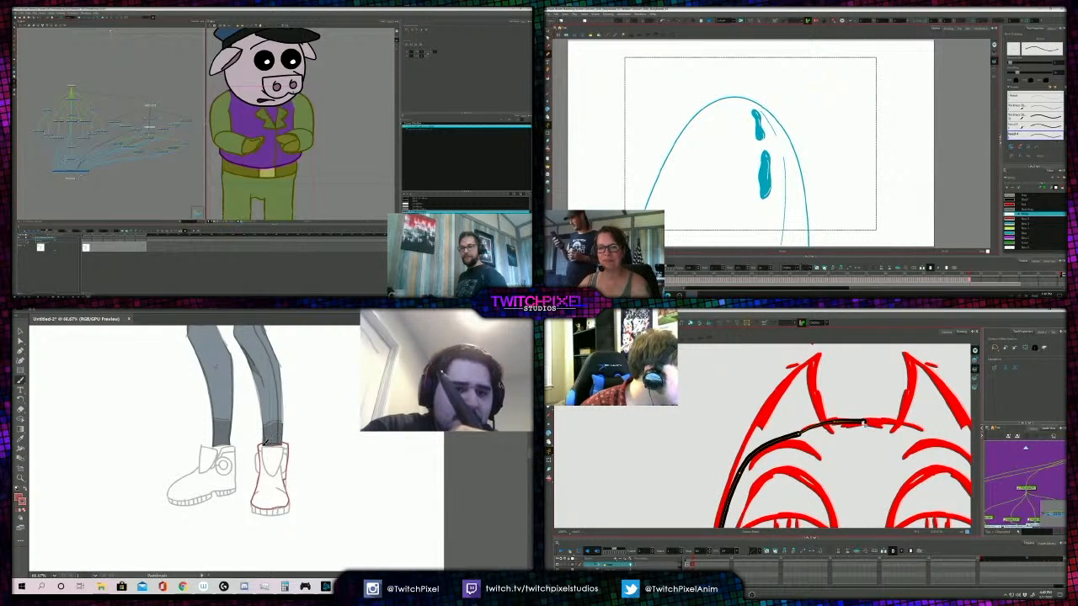
drag(265, 441, 259, 446)
key(1)
key(1)
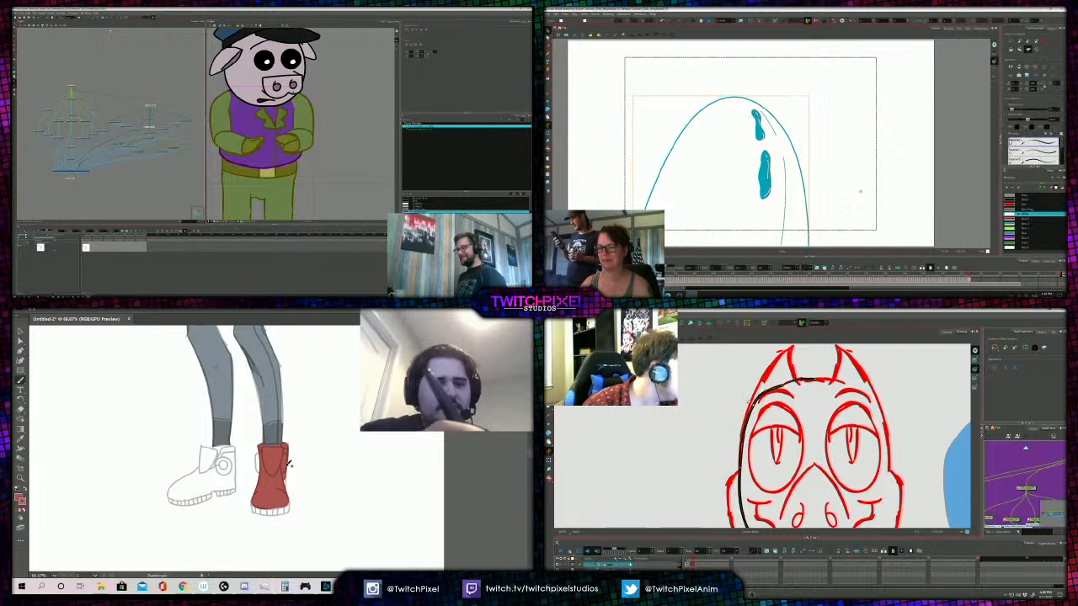
drag(287, 487, 289, 505)
key(1)
- Move the egg and its spots to the left and slightly down in the storyboard panel
drag(742, 173, 711, 174)
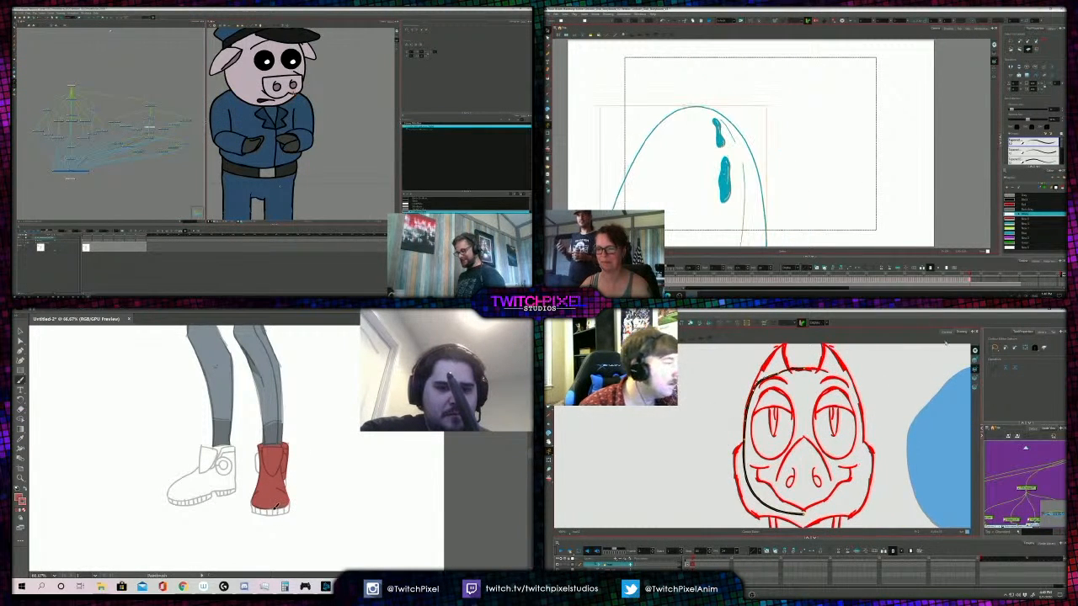
click(830, 140)
key(2)
drag(308, 474, 335, 456)
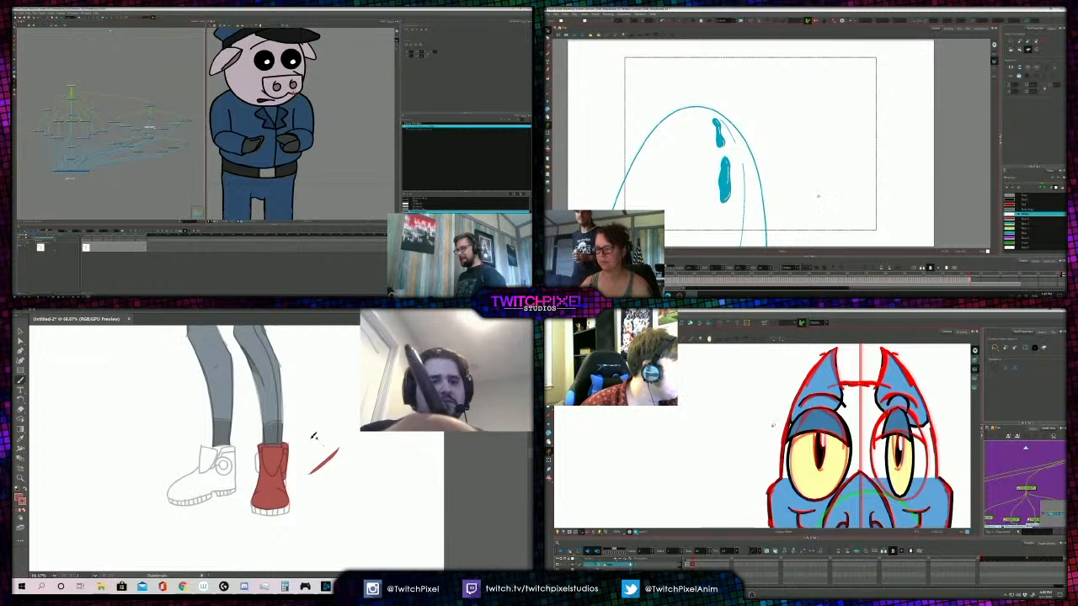
- Compare the egg close-up with the previous lying-egg drawing, and select the crease line on the pig's trousers
scroll(796, 196, down, 2)
scroll(777, 424, up, 2)
scroll(796, 196, up, 2)
key(alt+s)
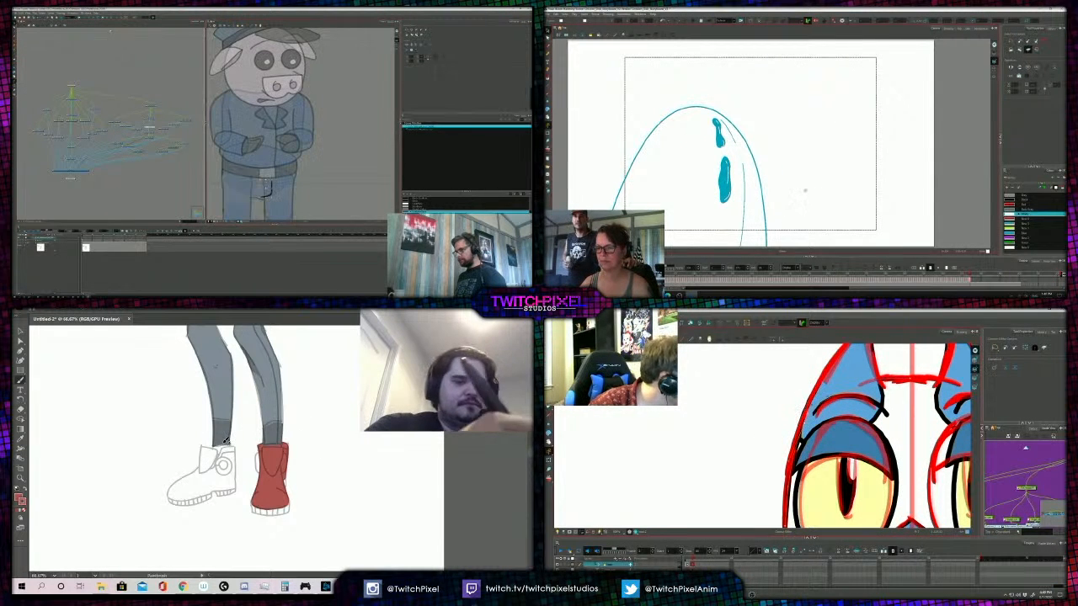
scroll(805, 191, down, 1)
drag(819, 185, 845, 178)
click(267, 189)
key(comma)
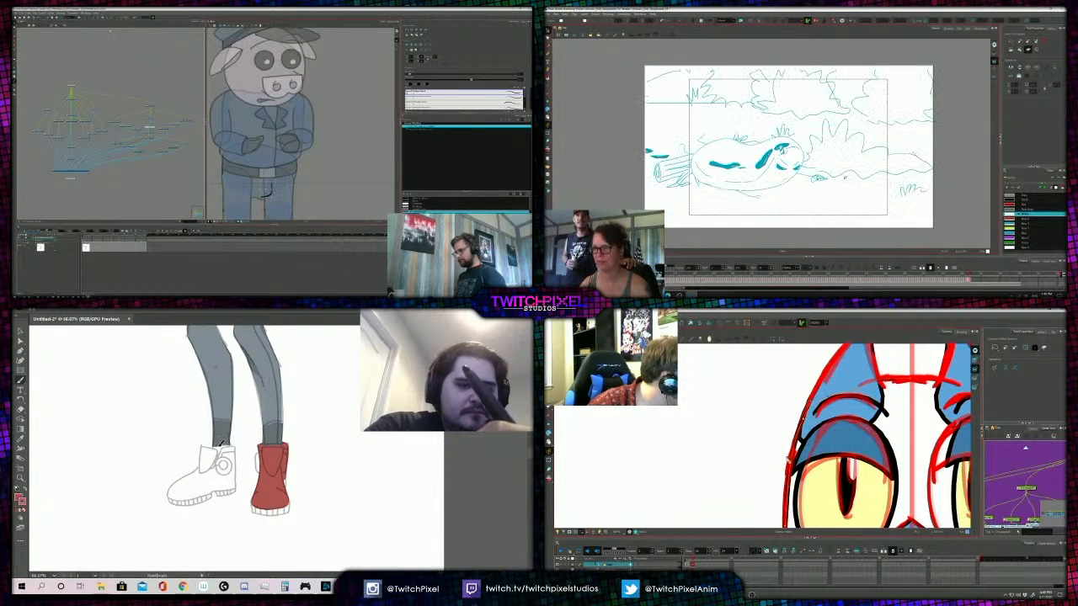
- Reshape the side of the bird's head outline beside the eye, and return the storyboard to the egg close-up
drag(777, 477, 793, 444)
scroll(794, 445, down, 1)
key(comma)
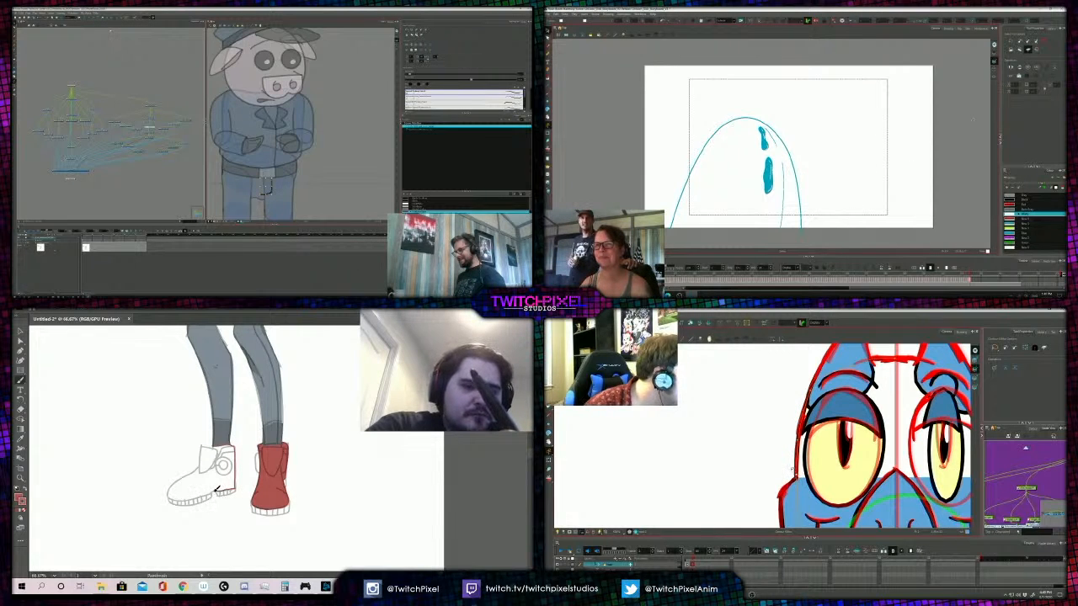
- Fill the ankle and heel section of the side-facing boot with red, and ready a blue brush for the egg drawing
click(217, 443)
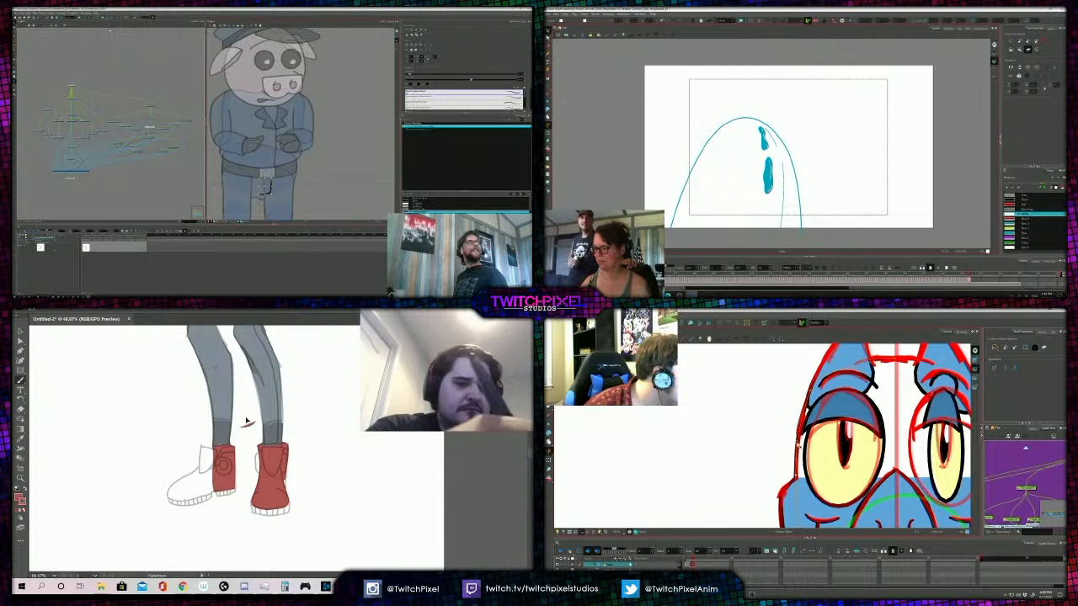
click(1034, 234)
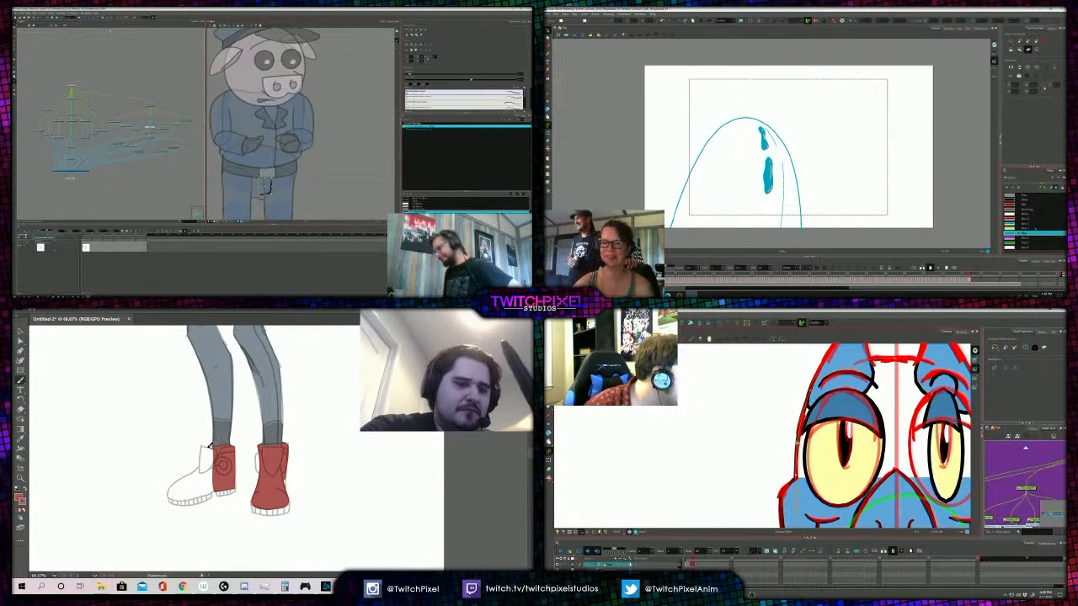
click(548, 54)
- Paint the tongue and toe of the side-facing boot red, and adjust the bird's head outline below the horn
drag(202, 446, 201, 459)
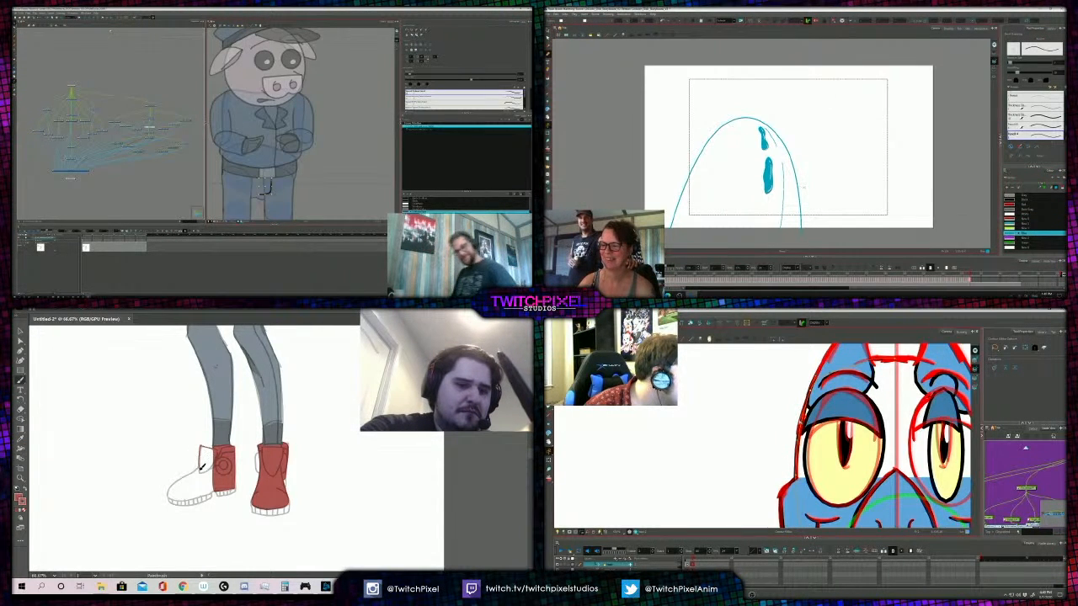
click(220, 465)
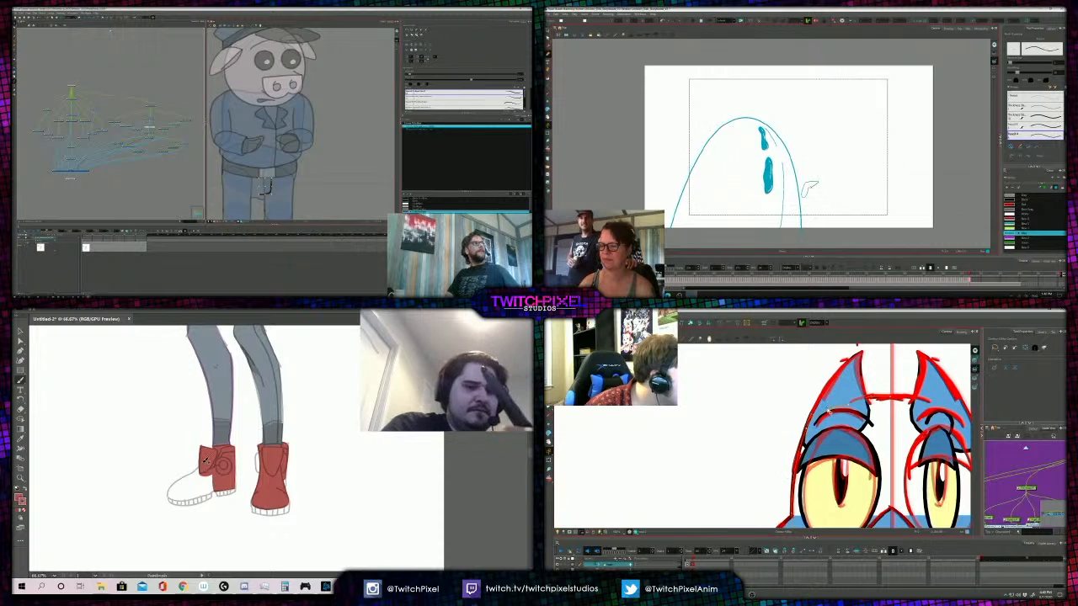
drag(829, 411, 823, 428)
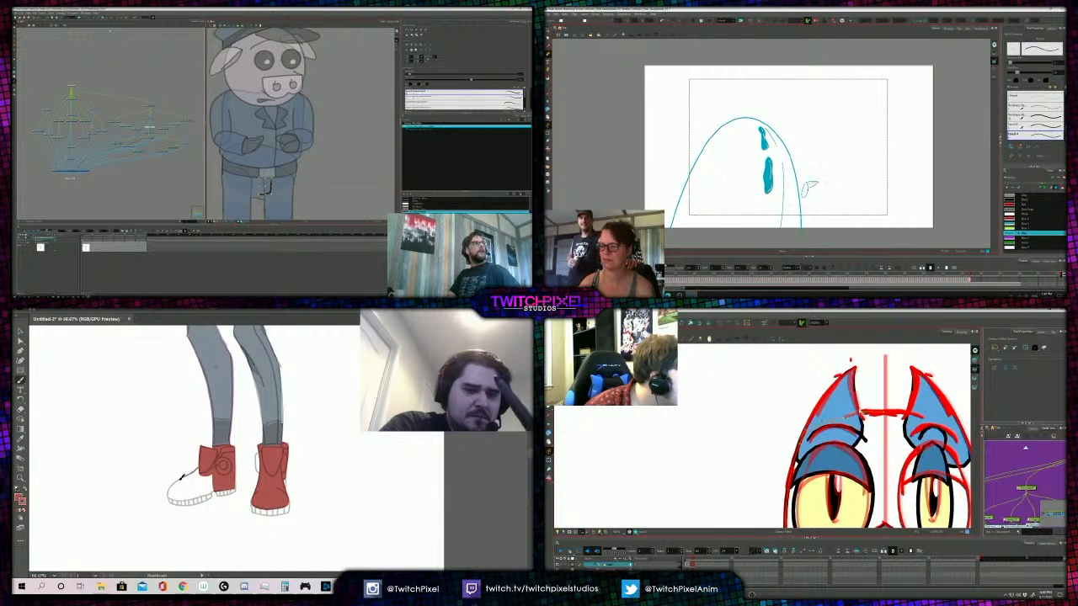
mouse_move(171, 489)
mouse_down()
mouse_move(176, 500)
mouse_move(198, 497)
mouse_up()
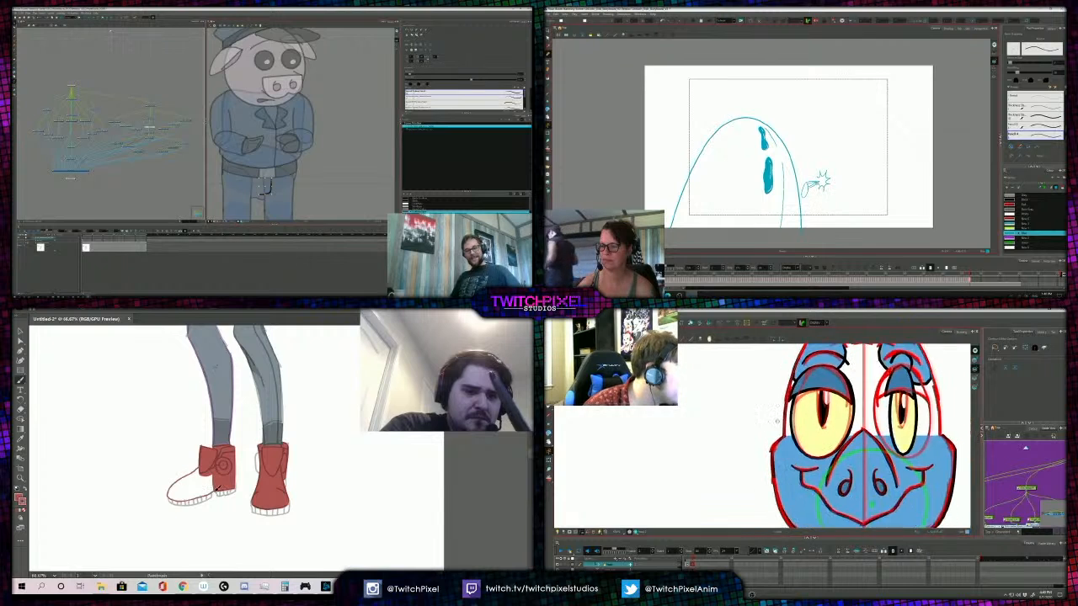
click(214, 489)
- Review the red boots together with the figure's legs and trousers at several magnifications
key(z)
alt+click(249, 426)
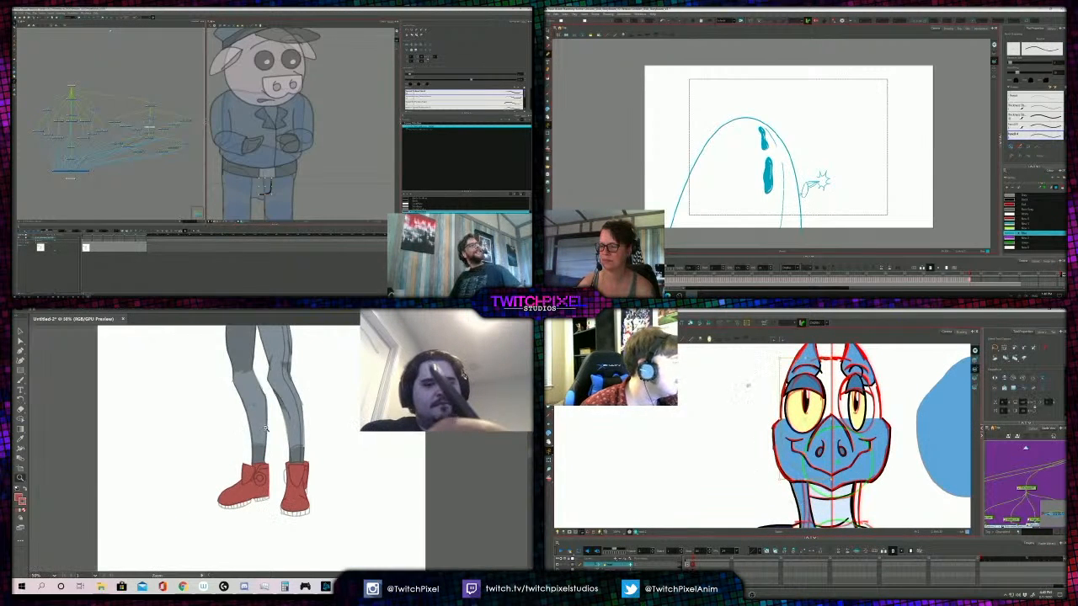
alt+click(279, 423)
alt+click(276, 413)
alt+click(277, 412)
click(278, 452)
click(275, 452)
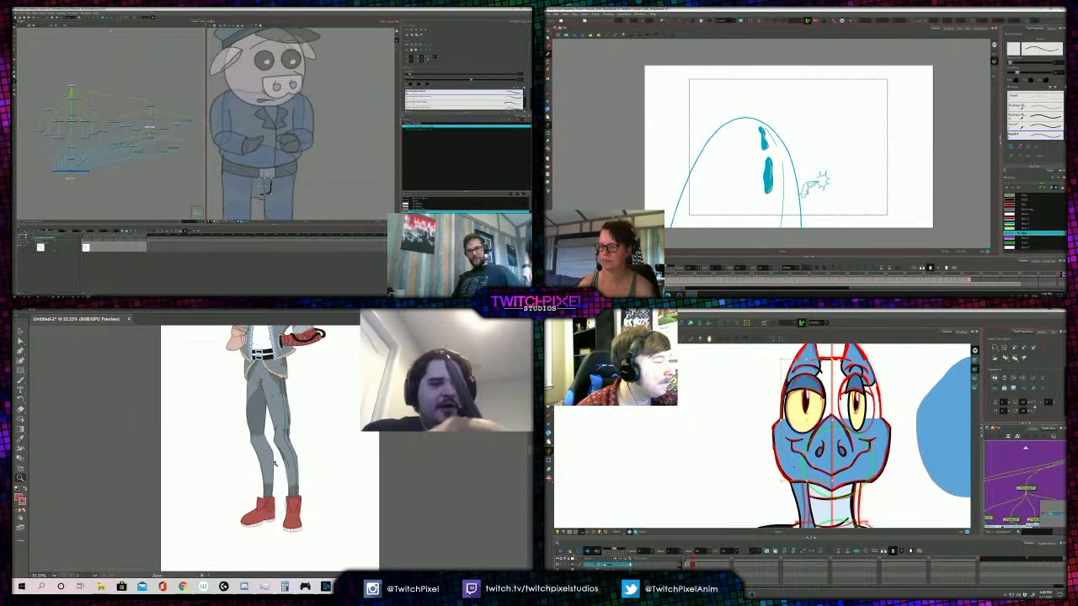
click(272, 451)
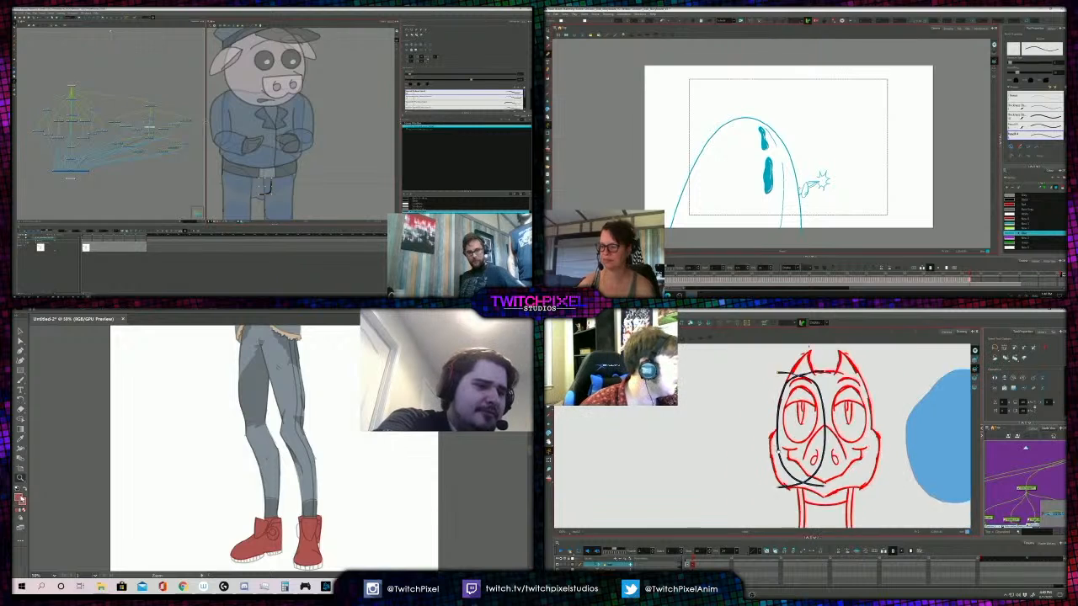
- Replace the red painting colour with a golden tan chosen in the Color Picker
double_click(22, 500)
drag(284, 477, 276, 480)
drag(224, 422, 220, 405)
click(352, 393)
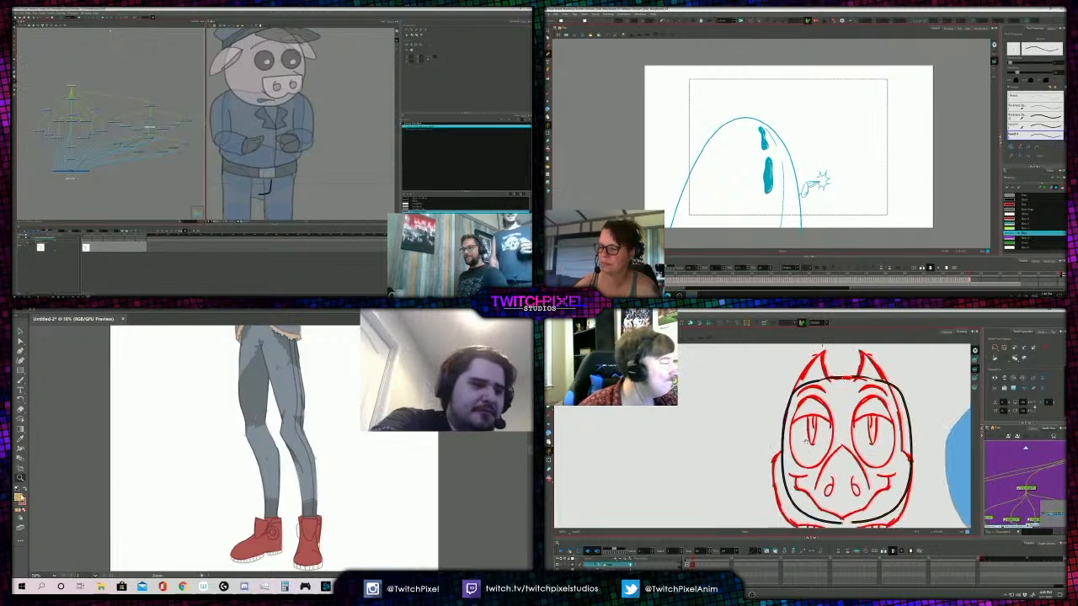
click(268, 503)
click(274, 503)
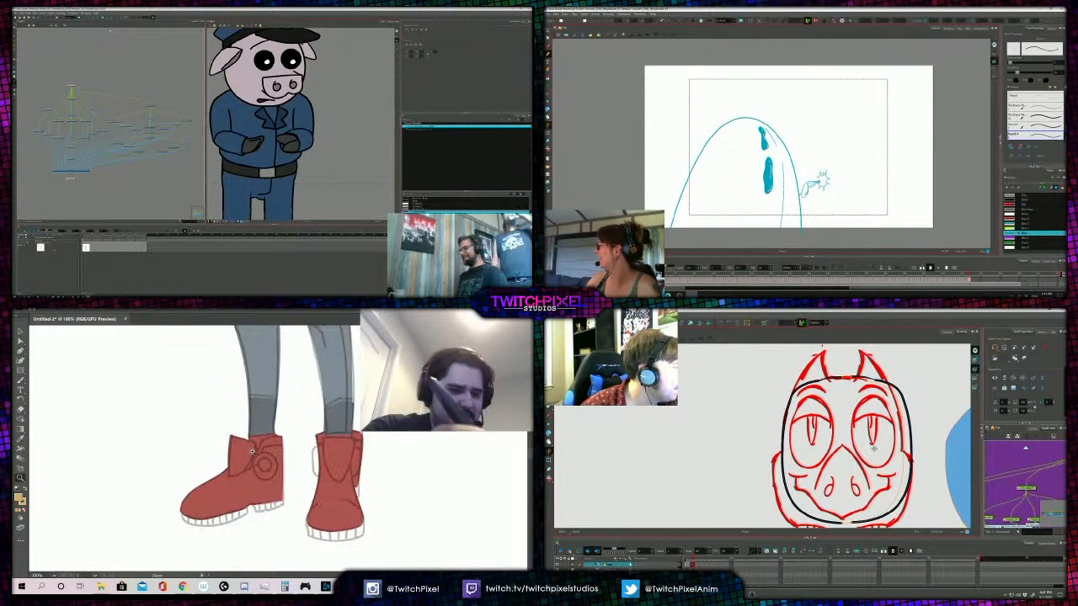
- Paint the round buckle on the side-facing boot and both side buckles on the front-facing boot golden tan
key(b)
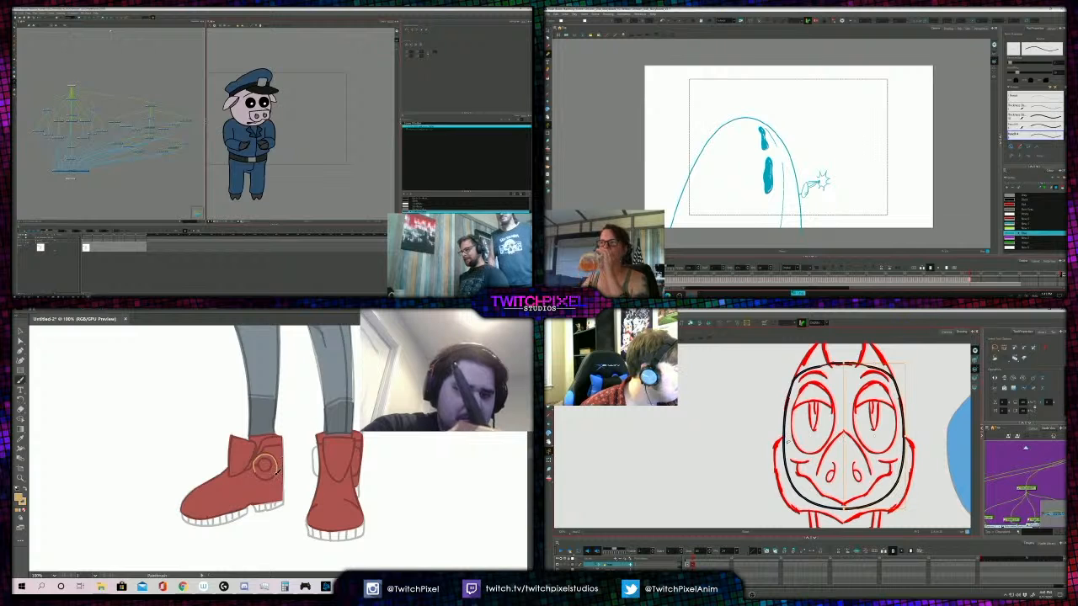
click(263, 466)
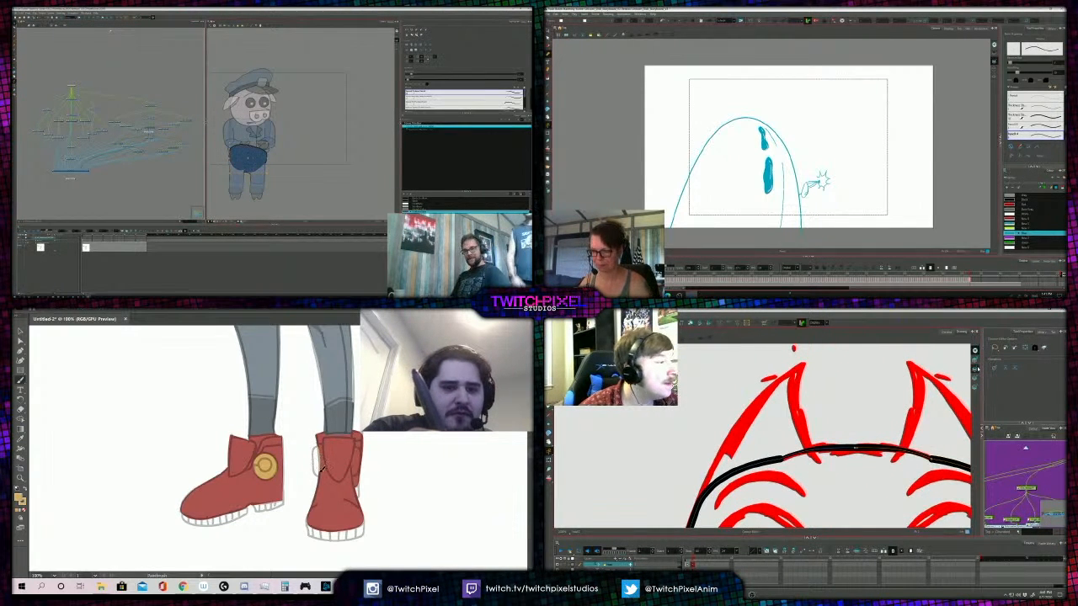
drag(318, 472, 319, 444)
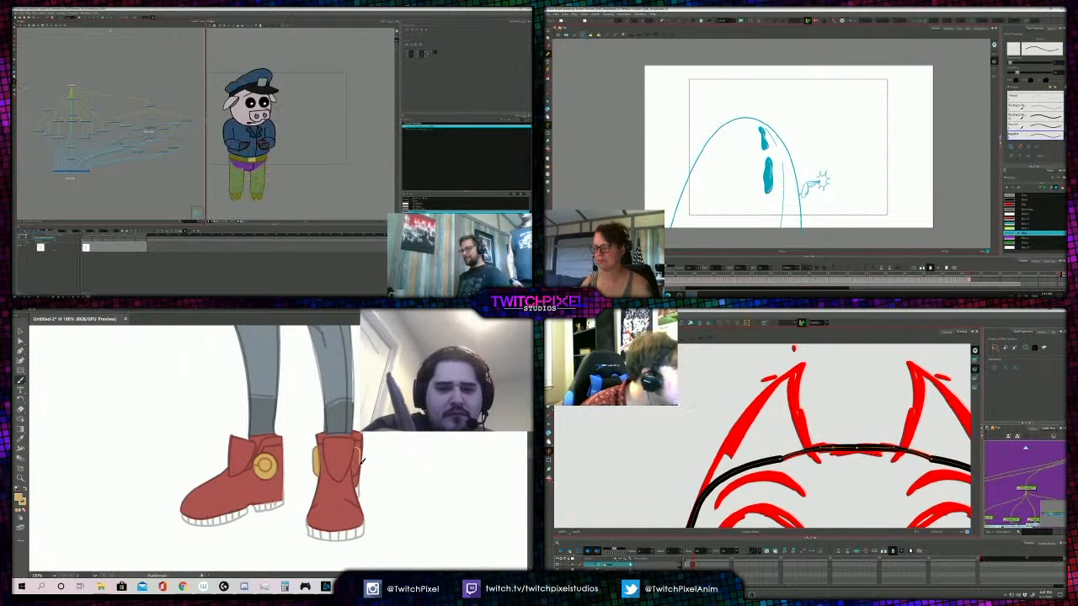
drag(355, 469, 358, 446)
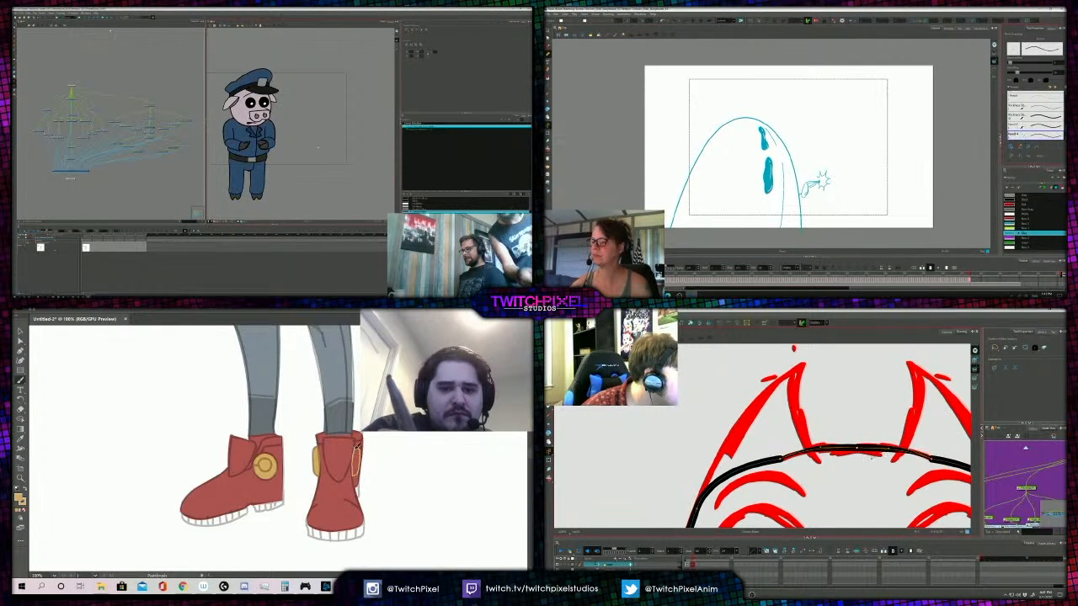
- Sample the beige of the jacket's lower trim as the new painting colour
alt+click(318, 427)
alt+click(274, 425)
alt+click(274, 425)
alt+click(275, 425)
alt+click(276, 425)
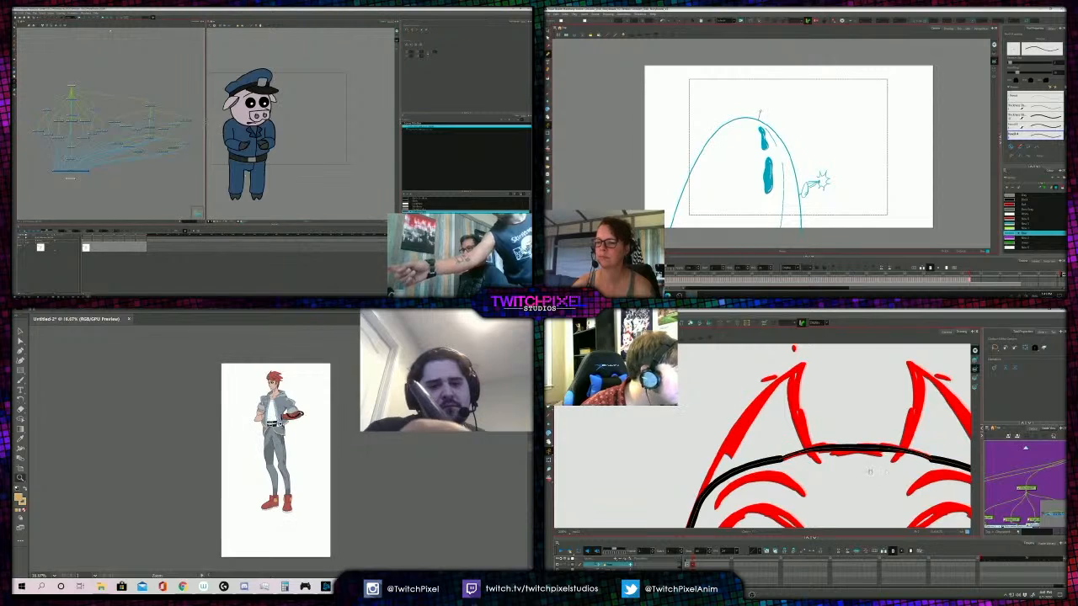
click(282, 489)
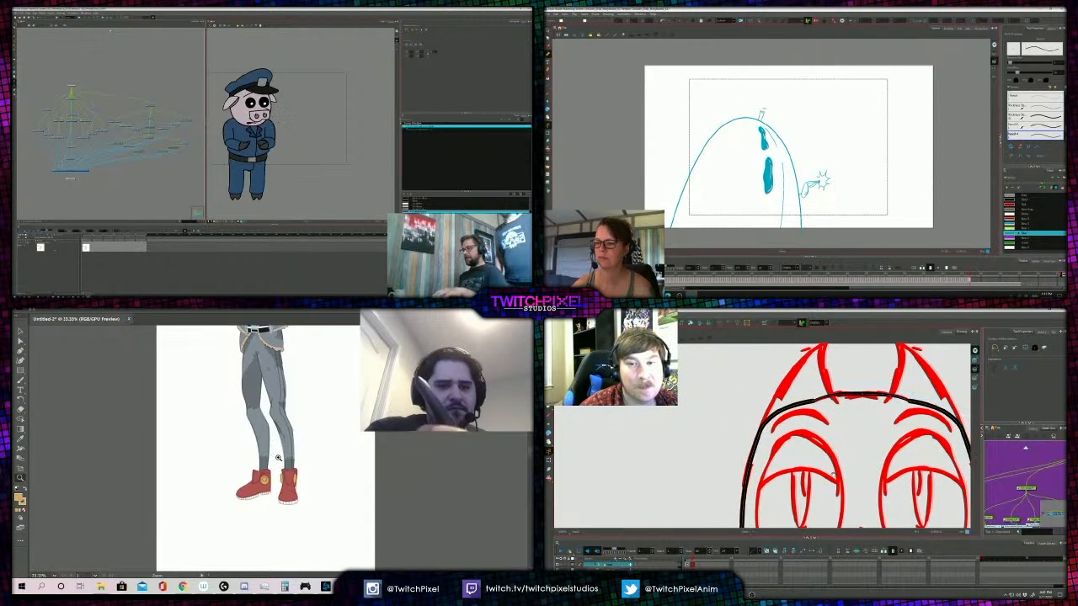
click(278, 458)
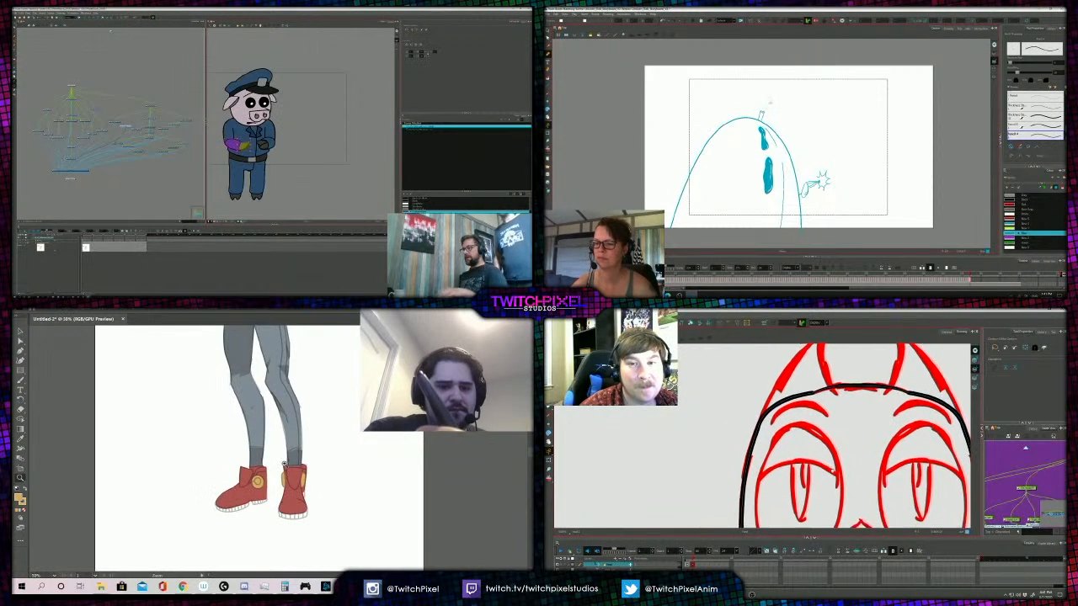
alt+click(270, 419)
alt+click(270, 418)
click(278, 423)
click(279, 421)
click(279, 418)
key(i)
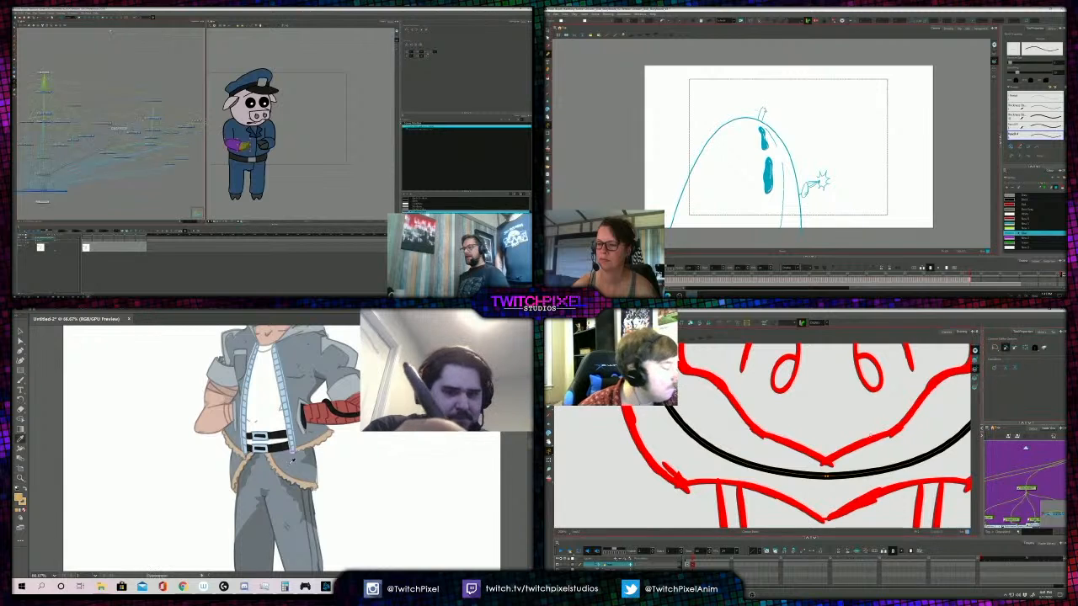
- Paint the soles of both boots with the sampled beige
key(z)
alt+click(287, 517)
alt+click(289, 520)
click(290, 521)
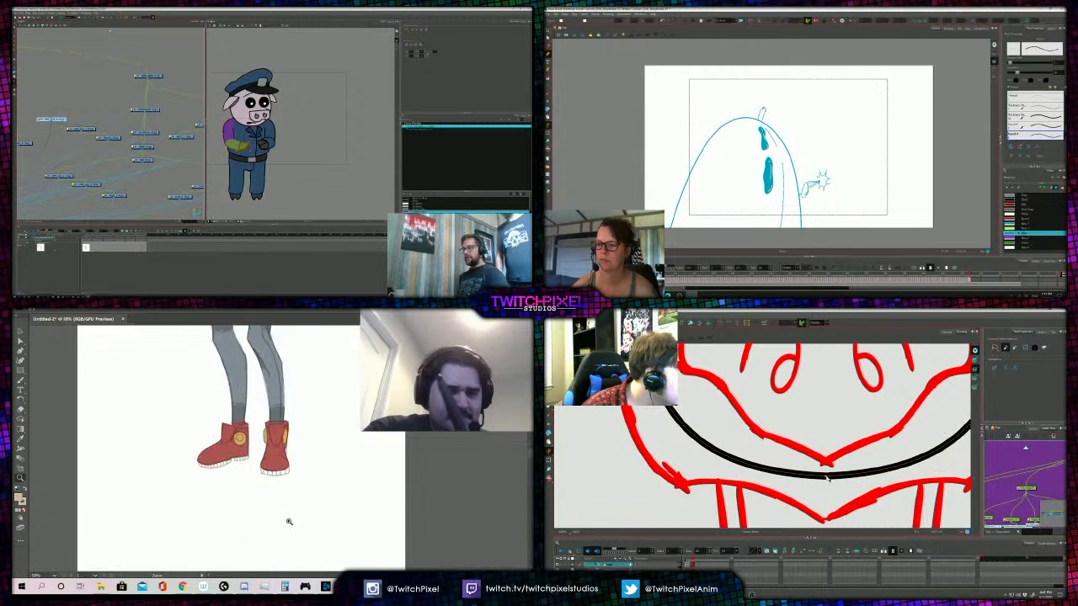
click(284, 454)
click(274, 453)
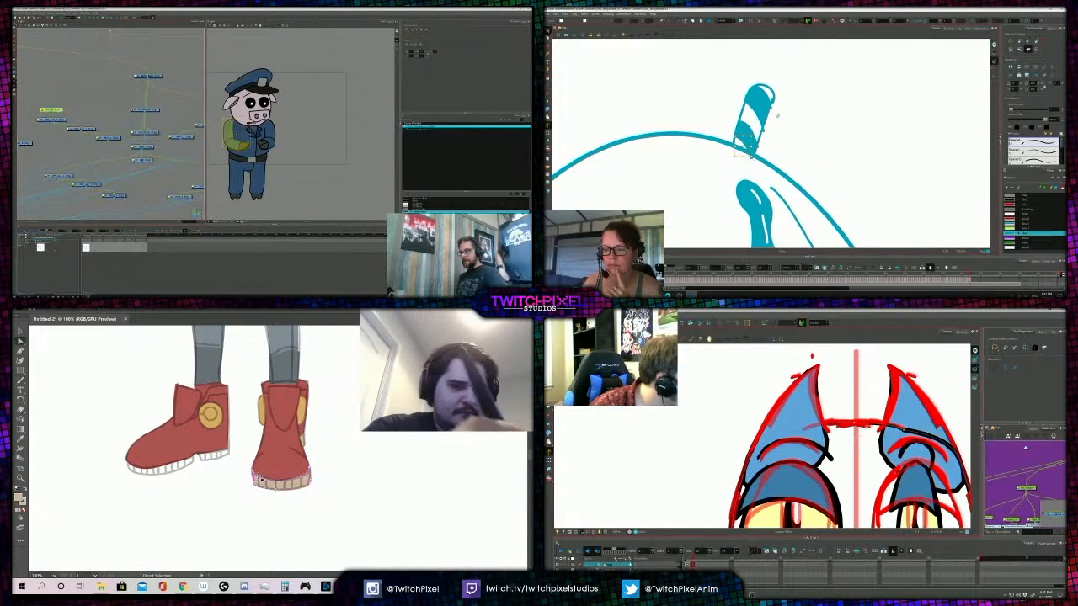
key(a)
drag(252, 474, 253, 475)
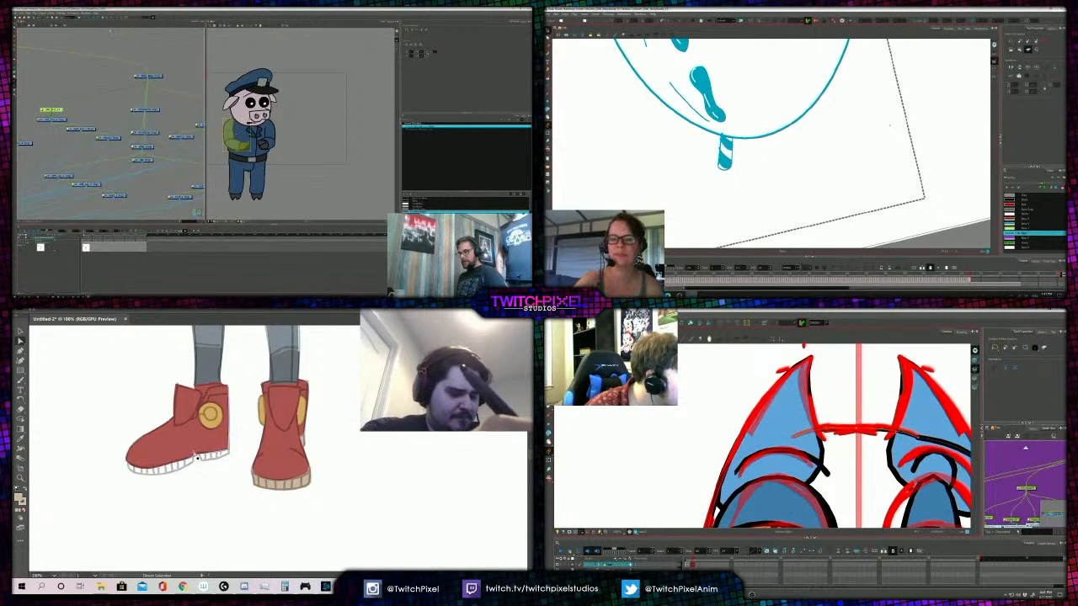
key(b)
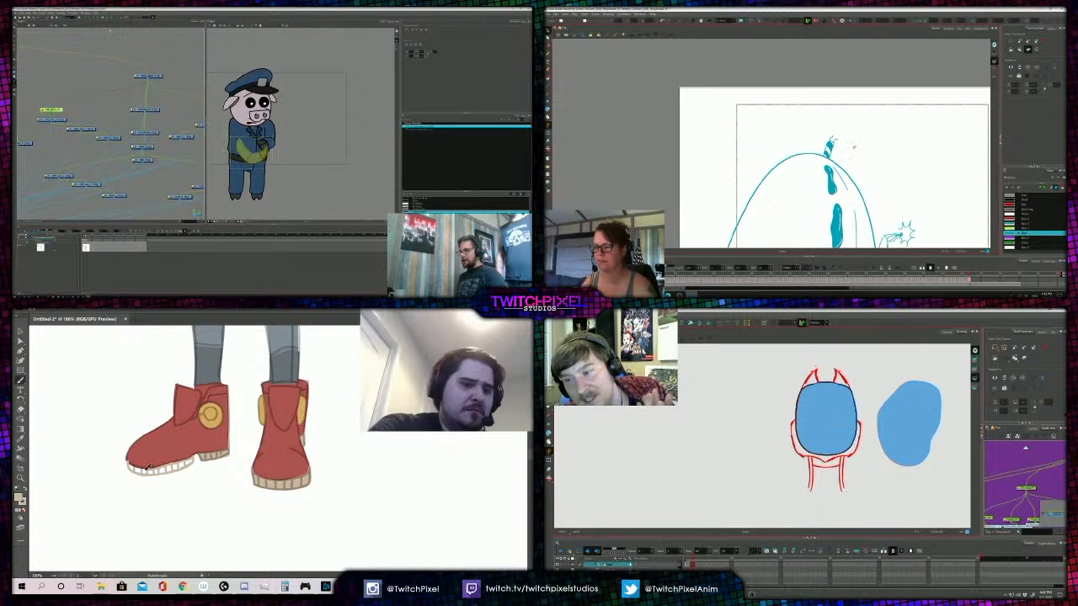
- Choose a darker tan of 36° hue and 66% brightness in the Color Picker and paint the side-facing boot buckle's inner circle
key(z)
alt+click(249, 412)
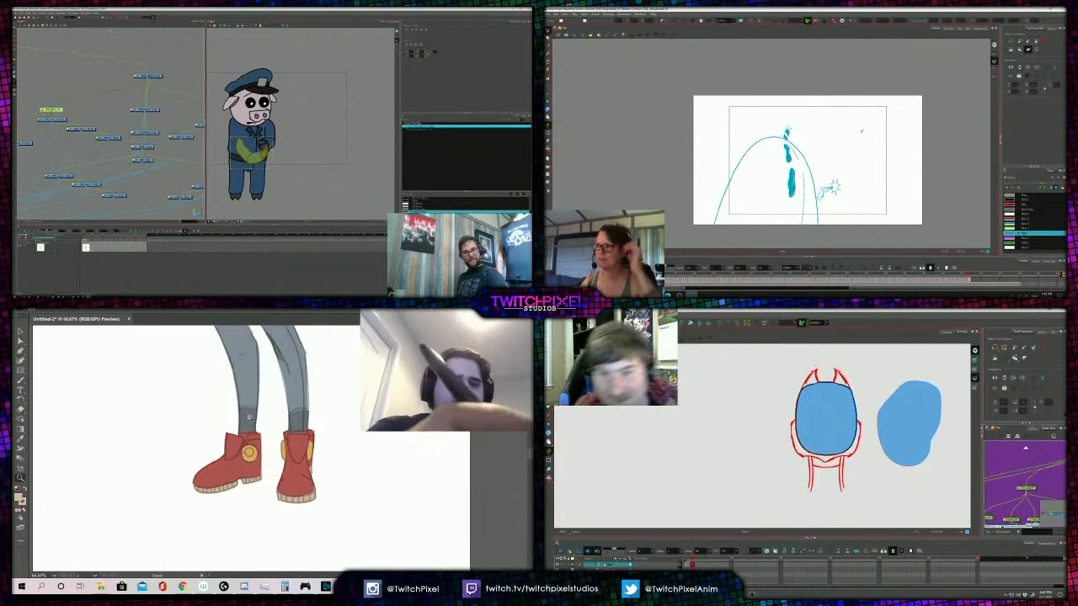
click(257, 435)
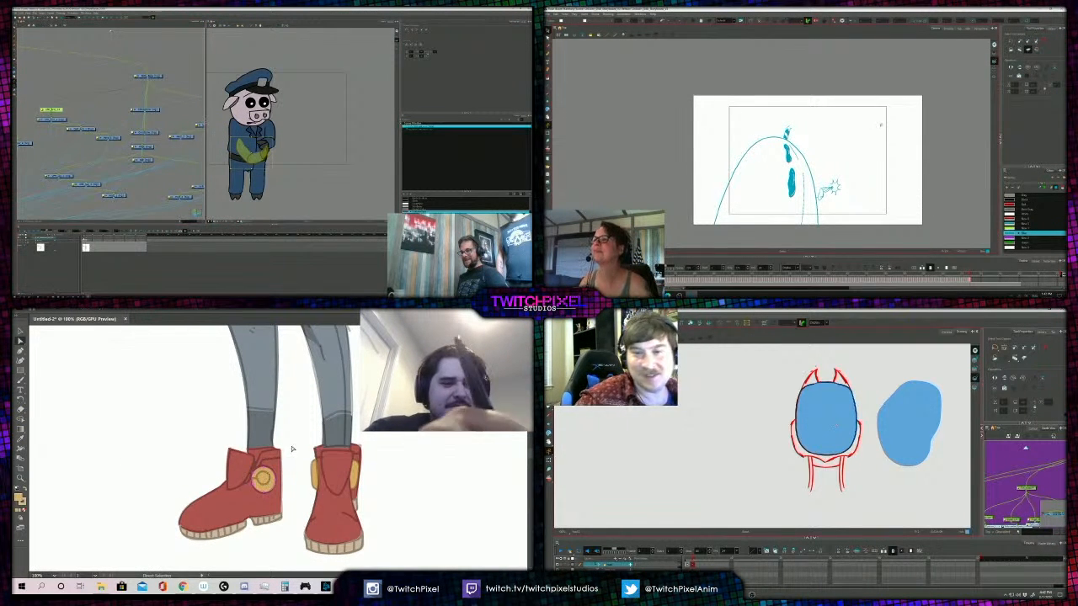
double_click(19, 498)
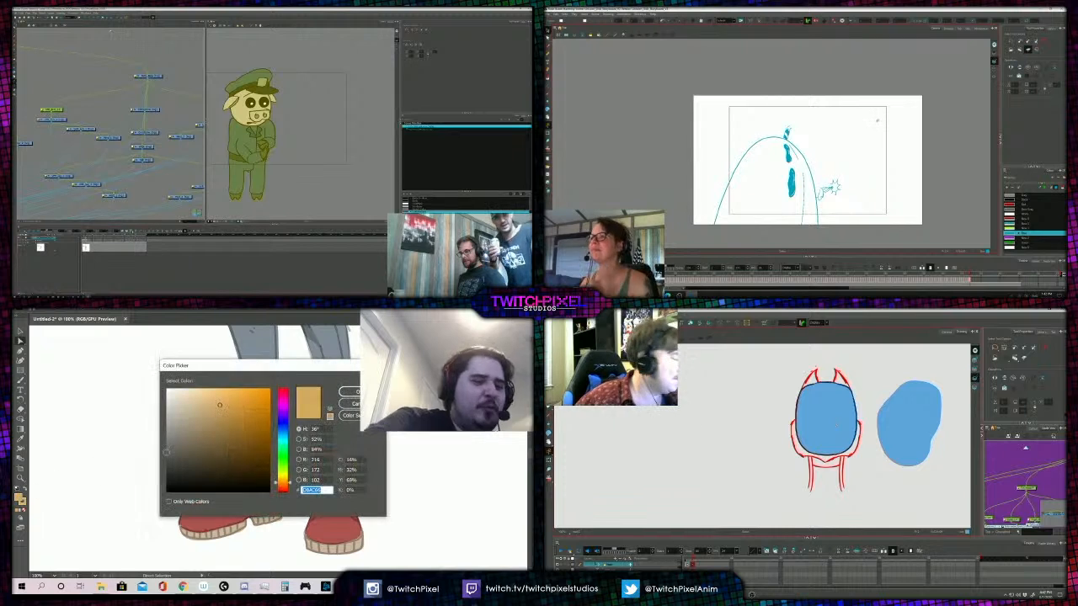
drag(221, 410, 219, 424)
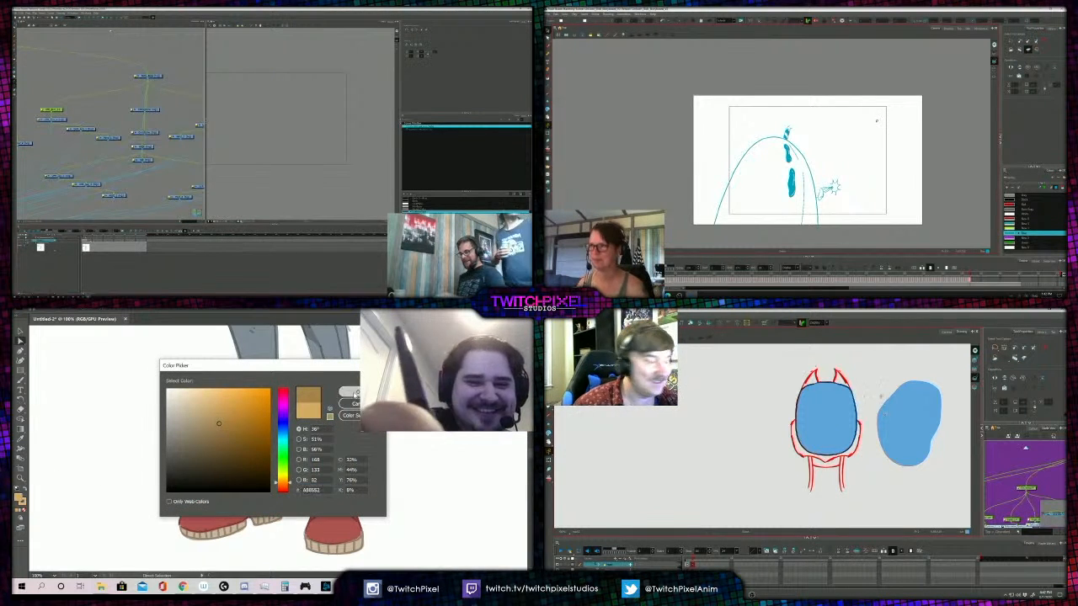
click(357, 391)
click(20, 477)
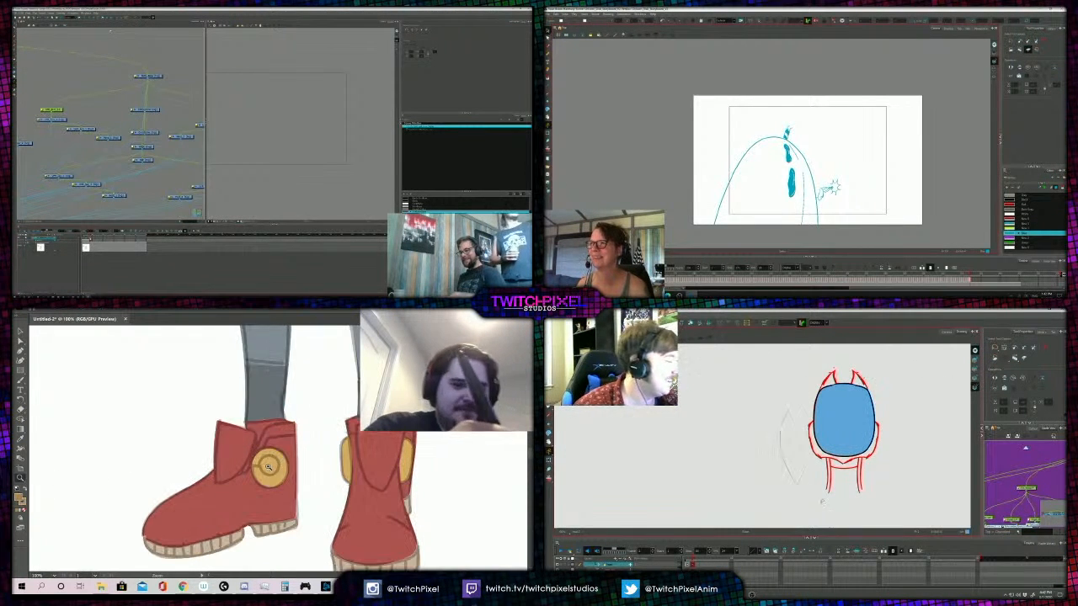
click(249, 497)
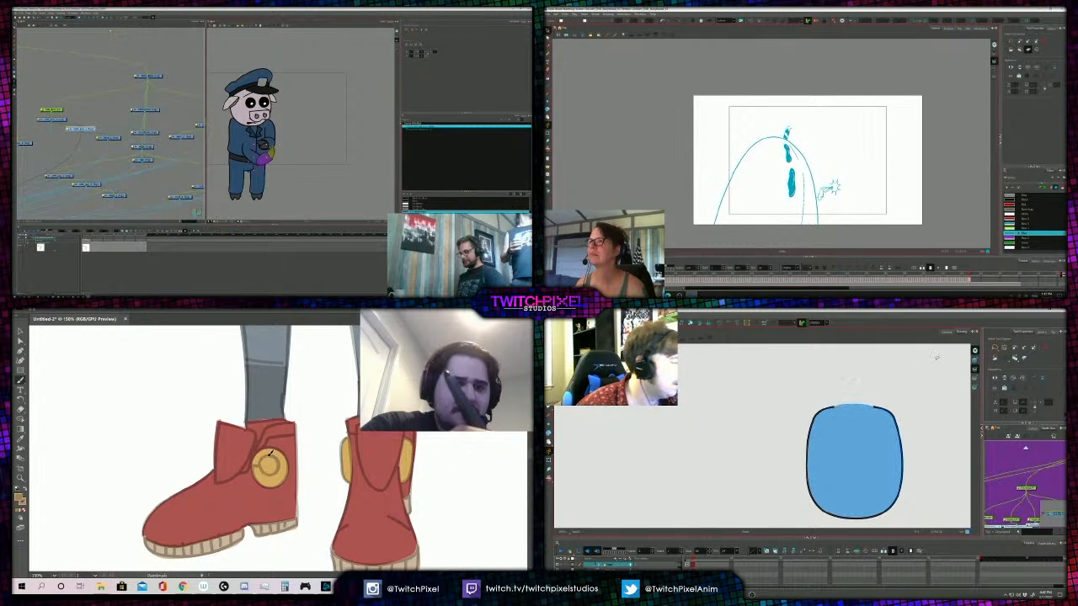
- Examine the coloured boots together with the whole figure at several magnifications
key(z)
alt+click(345, 428)
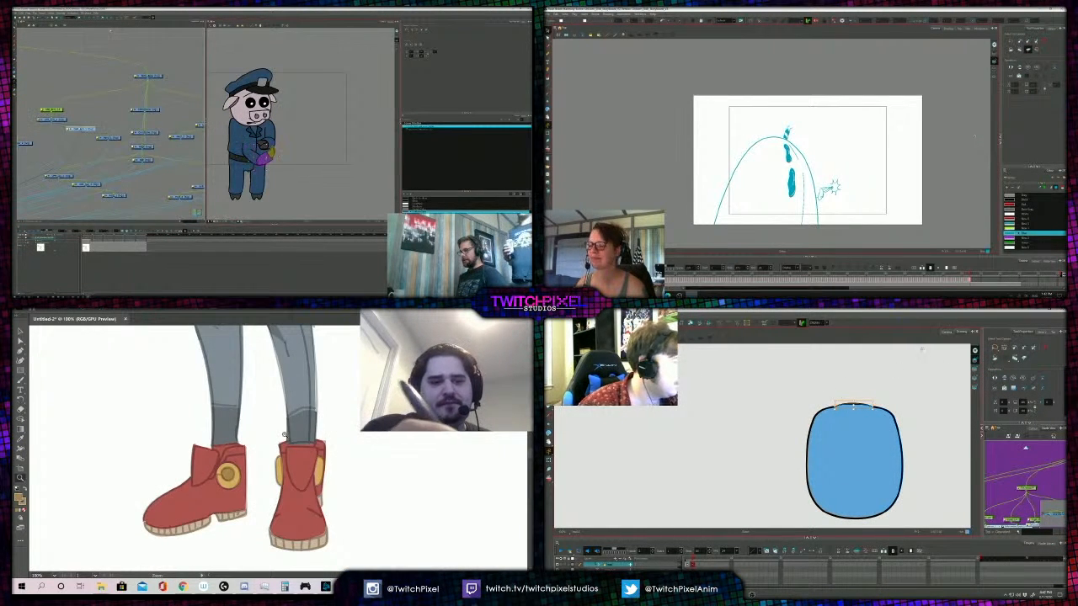
alt+click(288, 427)
alt+click(282, 446)
alt+click(277, 430)
alt+click(283, 433)
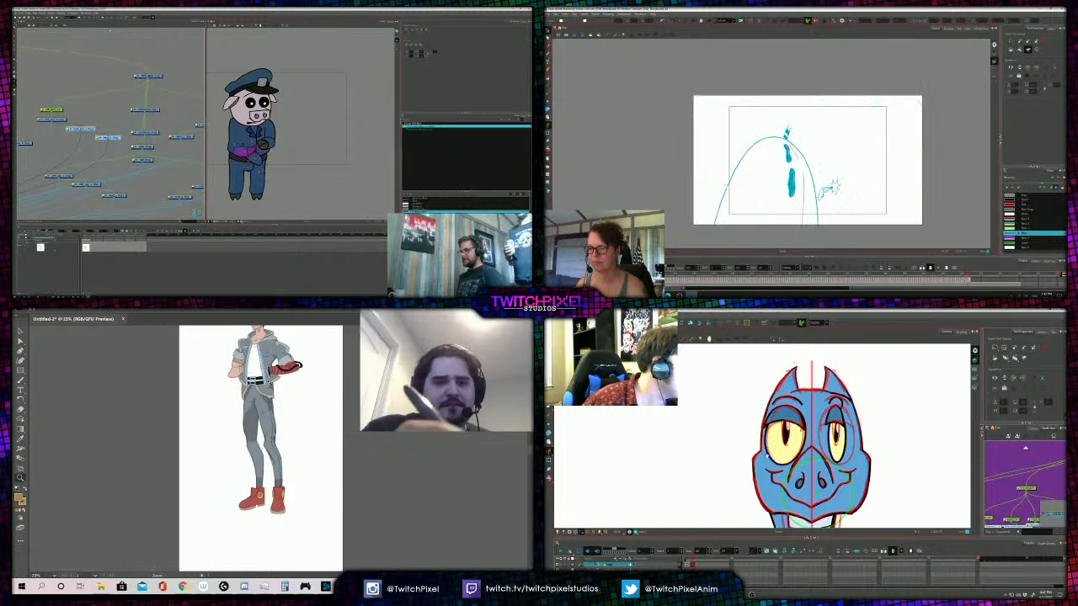
click(275, 381)
click(273, 381)
key(a)
click(300, 517)
key(z)
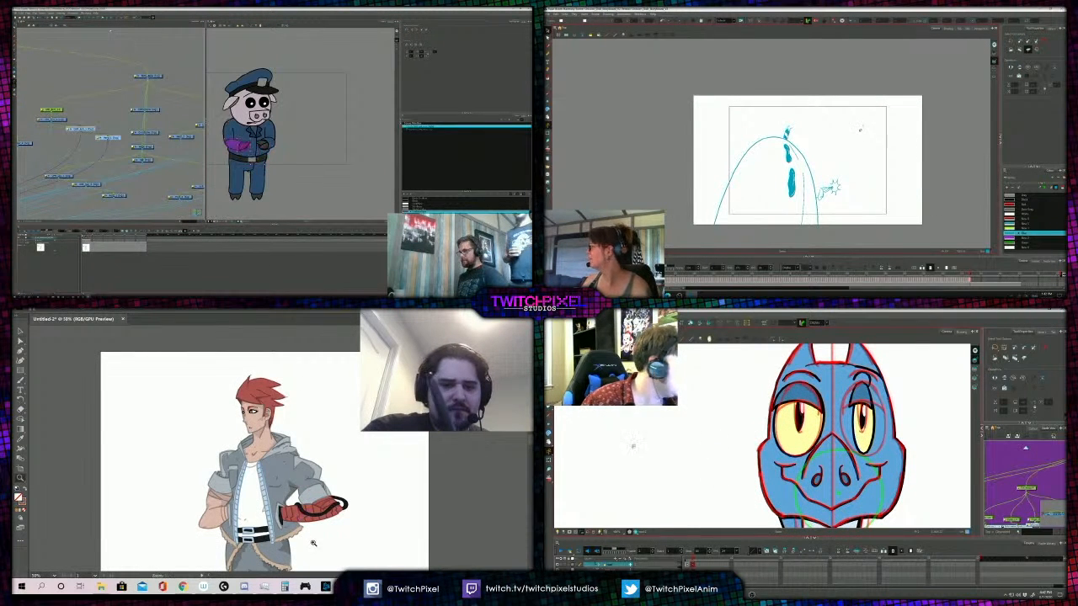
alt+click(307, 546)
alt+click(274, 531)
click(276, 507)
click(276, 472)
click(276, 430)
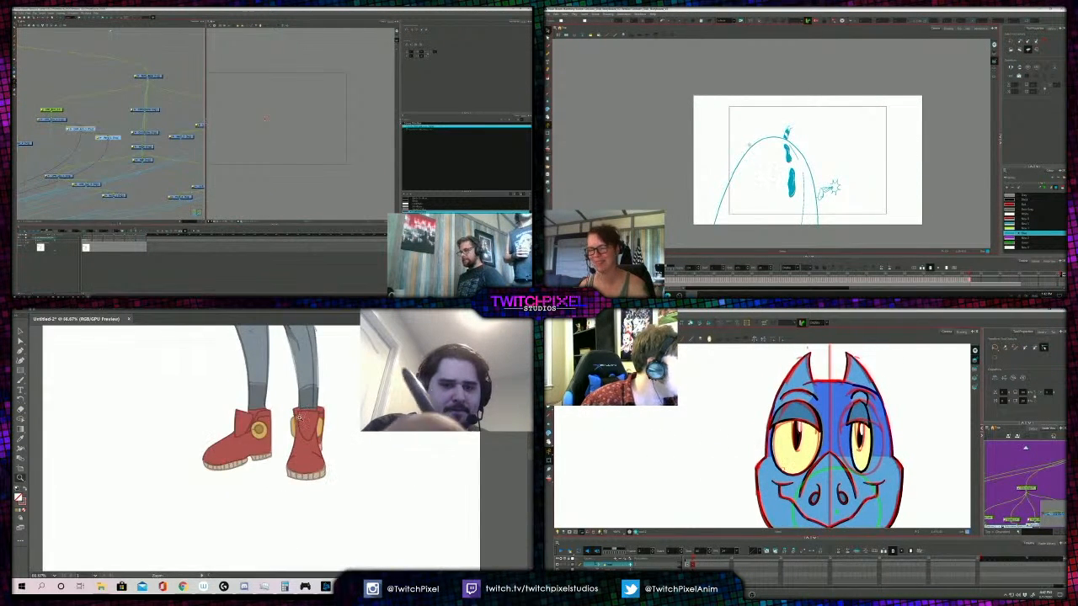
click(278, 429)
click(278, 429)
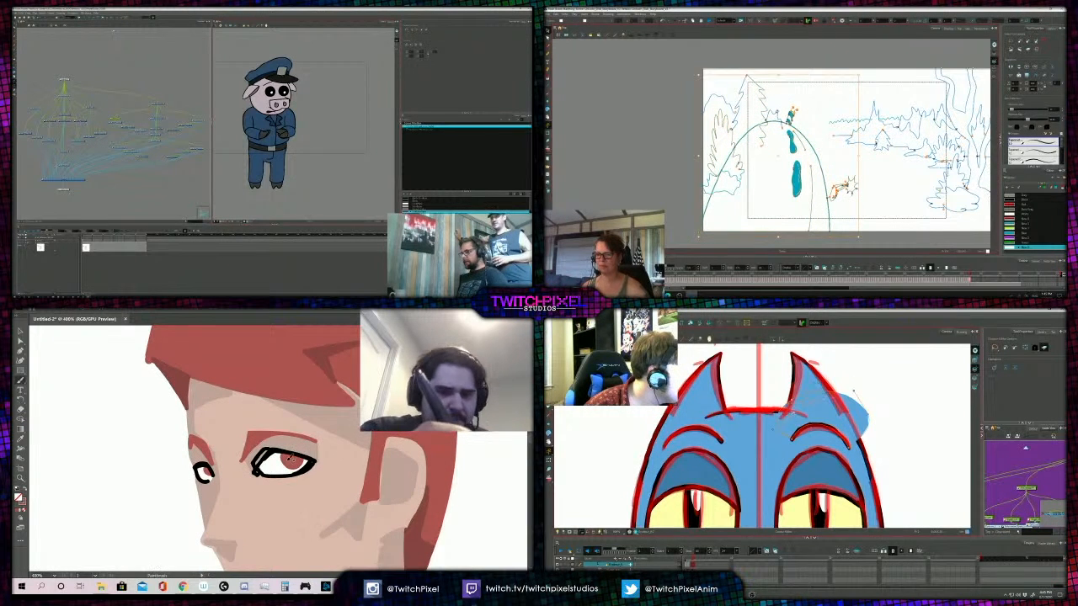
- Paint the irises of the character's eyes red inside the black eye outlines
drag(285, 452, 295, 465)
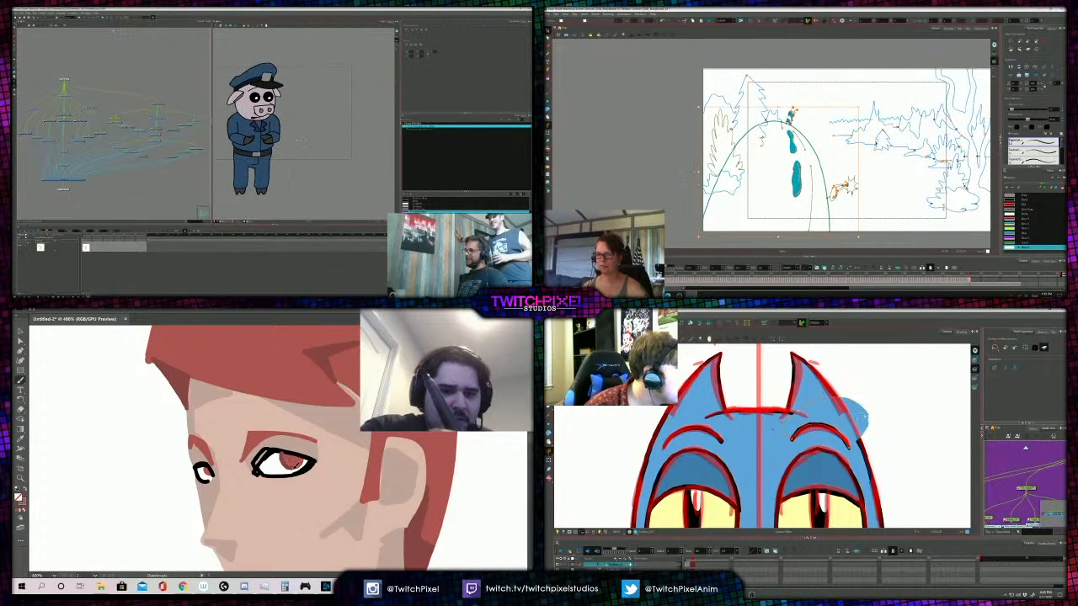
scroll(257, 92, up, 7)
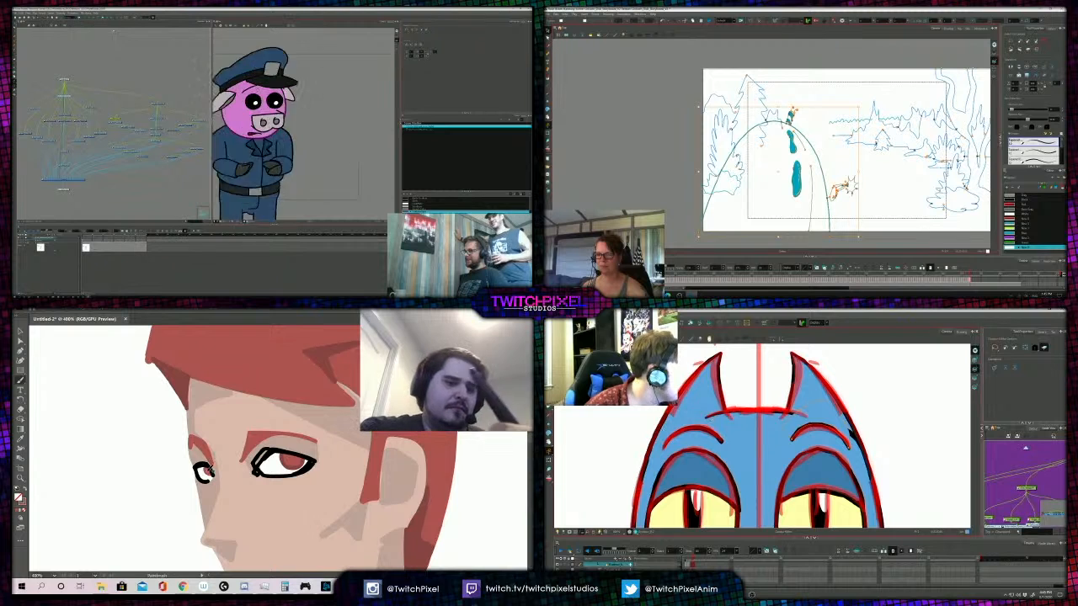
scroll(729, 466, down, 3)
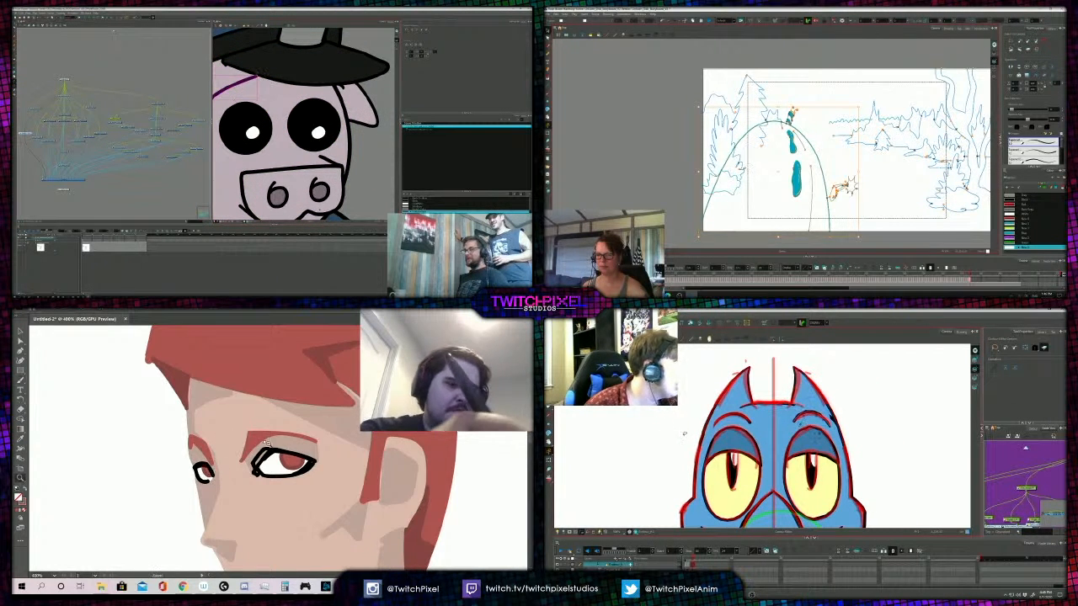
scroll(269, 444, down, 5)
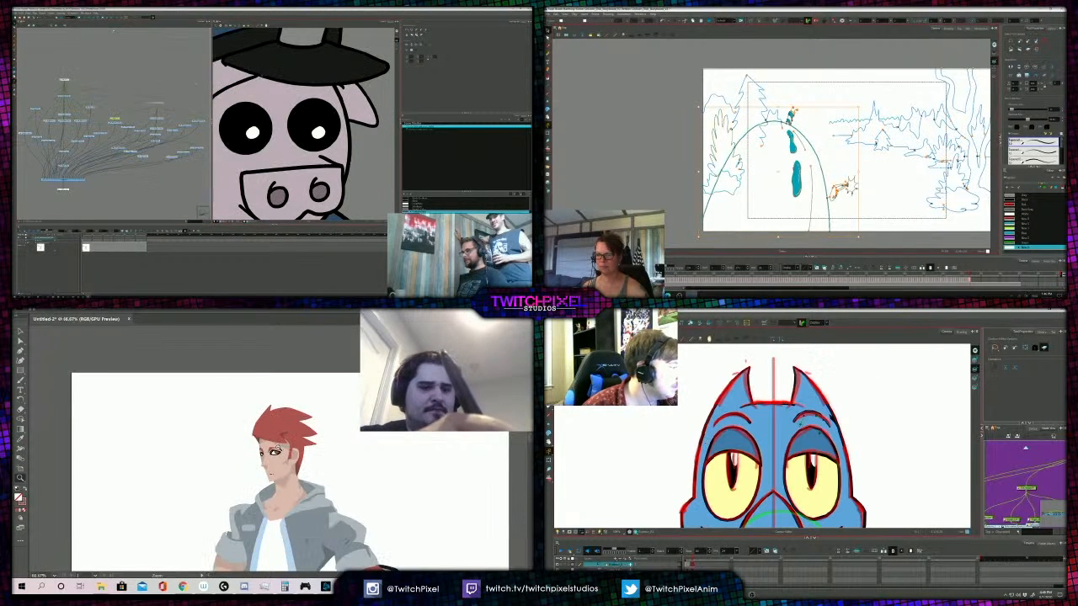
- Draw the character's mouth as a short black brush stroke above the chin
scroll(280, 446, down, 1)
scroll(729, 414, up, 3)
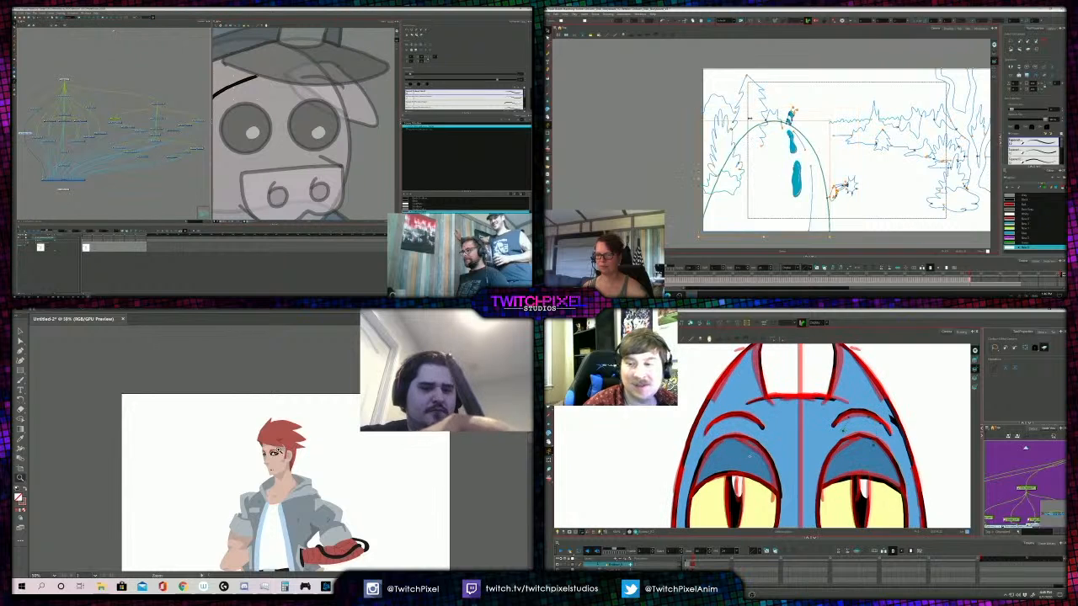
scroll(276, 448, up, 1)
scroll(275, 447, up, 5)
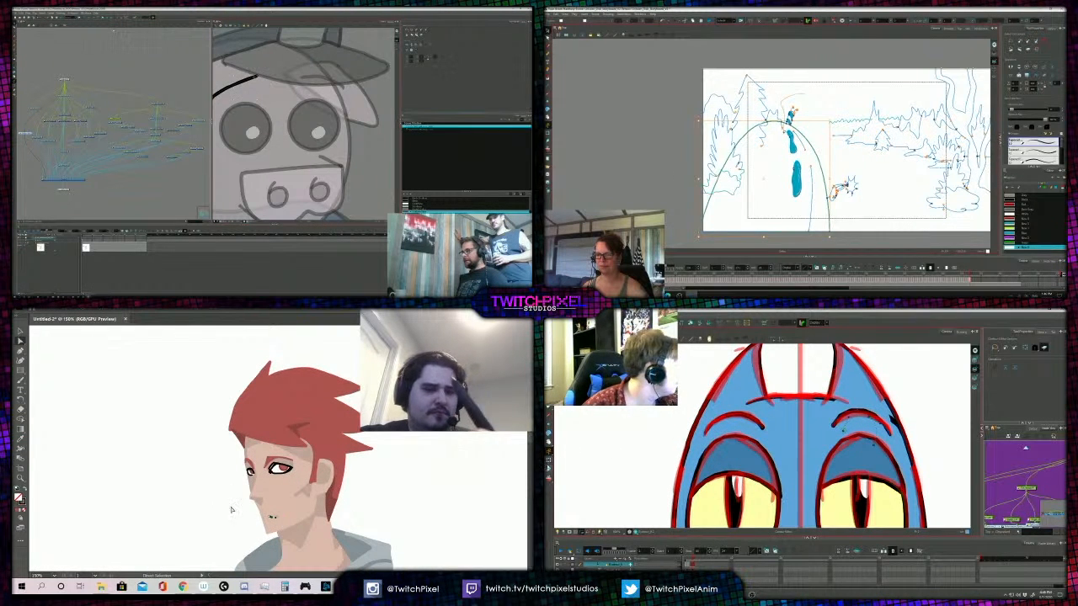
key(b)
drag(266, 517, 273, 512)
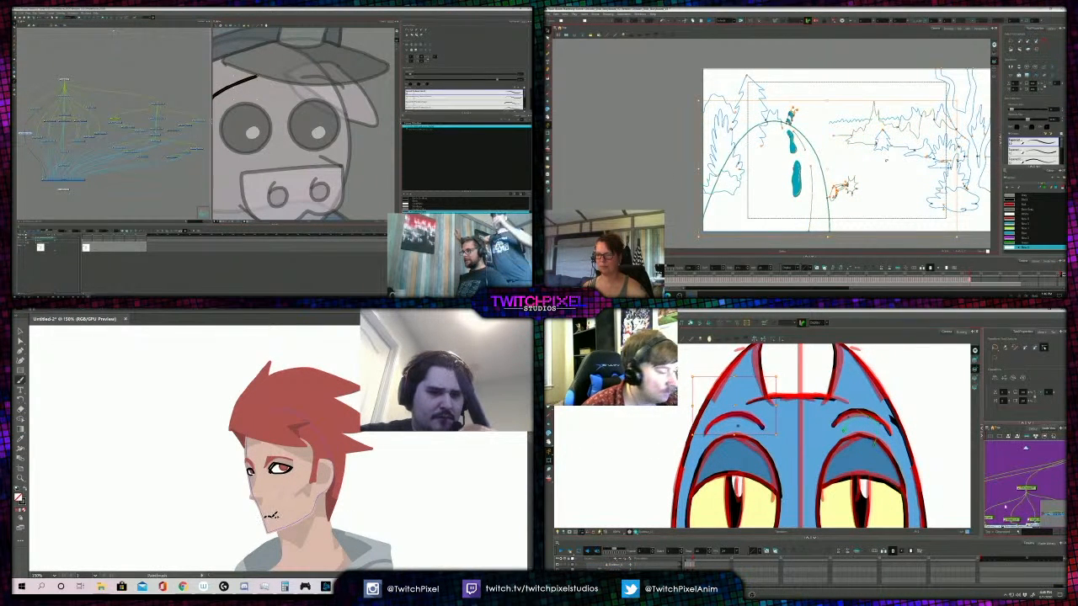
- Rework the character's mouth line with another short black brush stroke and check it against the upper body
scroll(275, 434, down, 2)
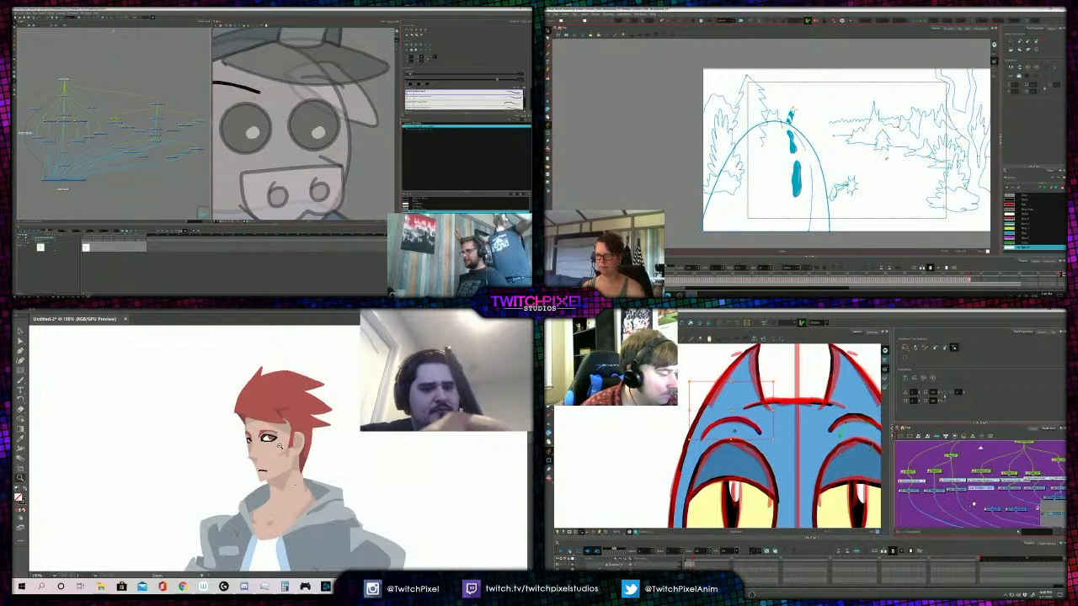
scroll(276, 434, up, 3)
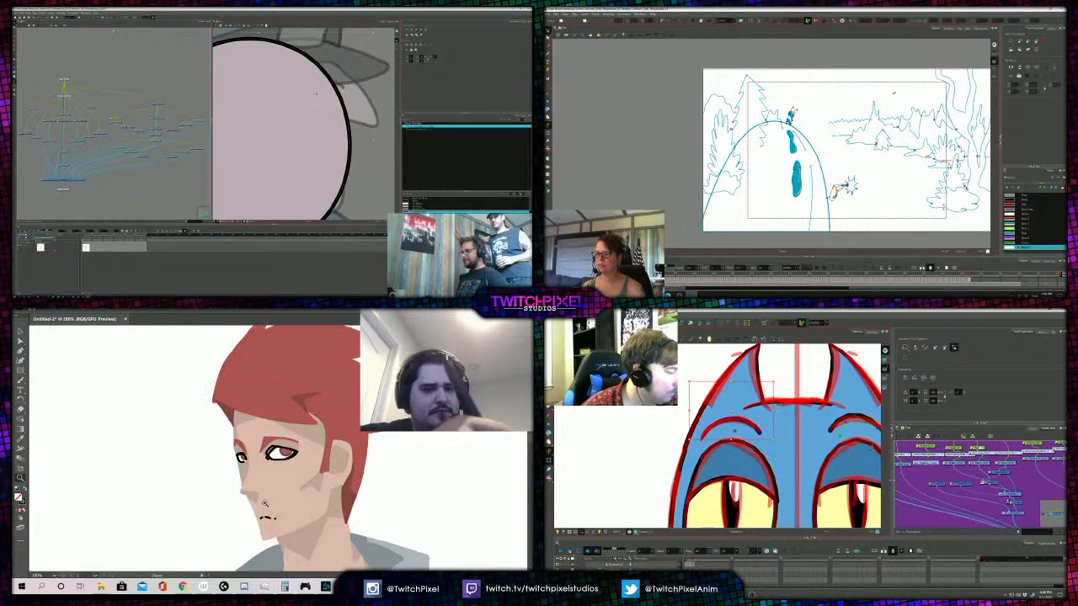
key(b)
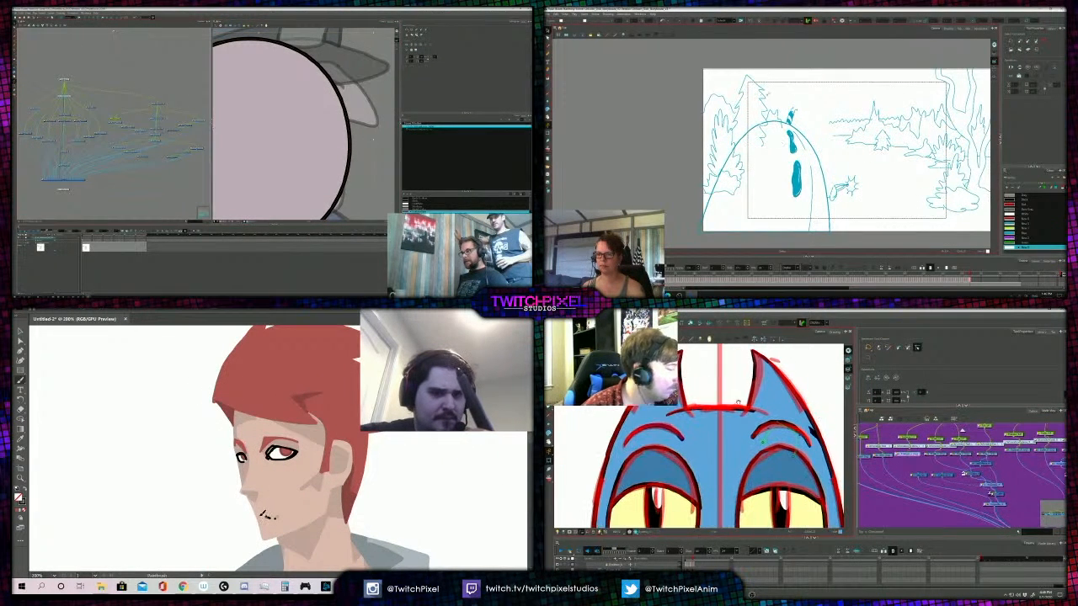
drag(258, 515, 267, 516)
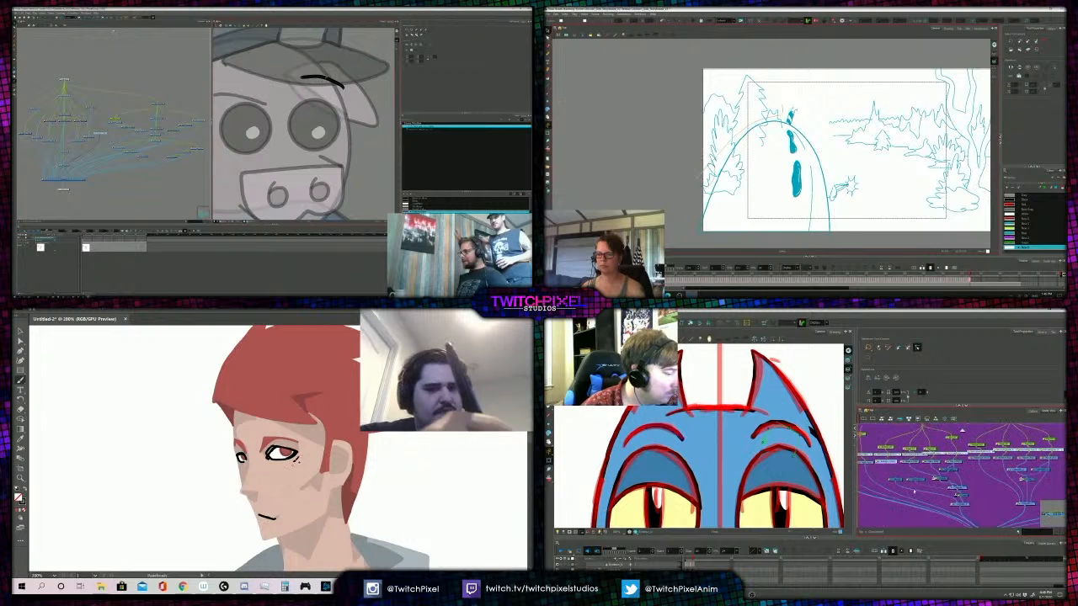
key(z)
alt+click(276, 441)
alt+click(276, 442)
alt+click(277, 438)
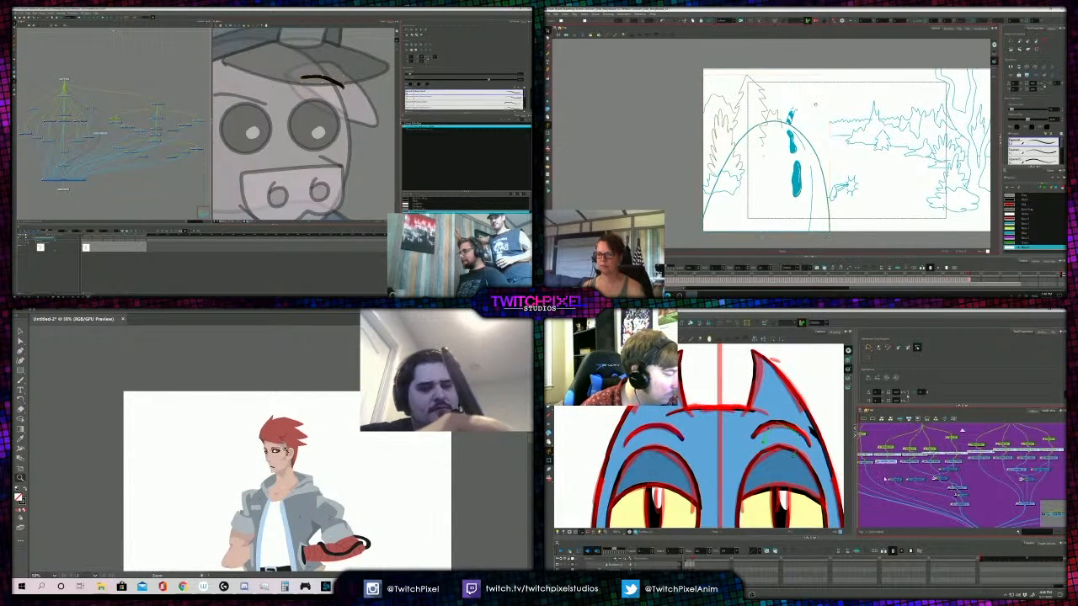
- Examine the character's face and mouth line up close and against the upper body
click(280, 456)
click(280, 457)
click(281, 457)
click(280, 457)
click(280, 458)
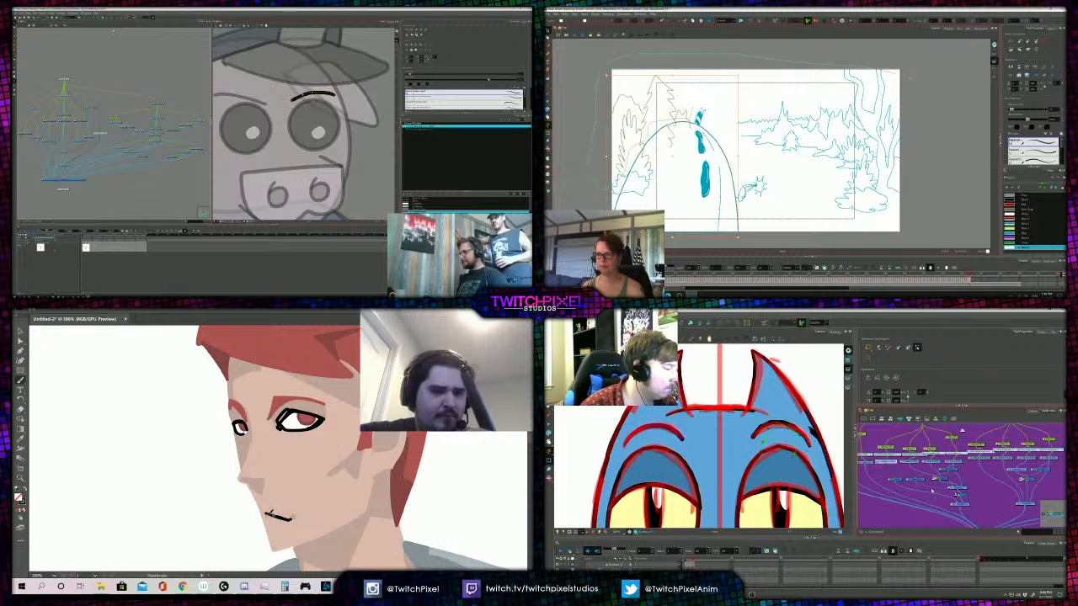
alt+click(280, 451)
alt+click(282, 446)
alt+click(285, 438)
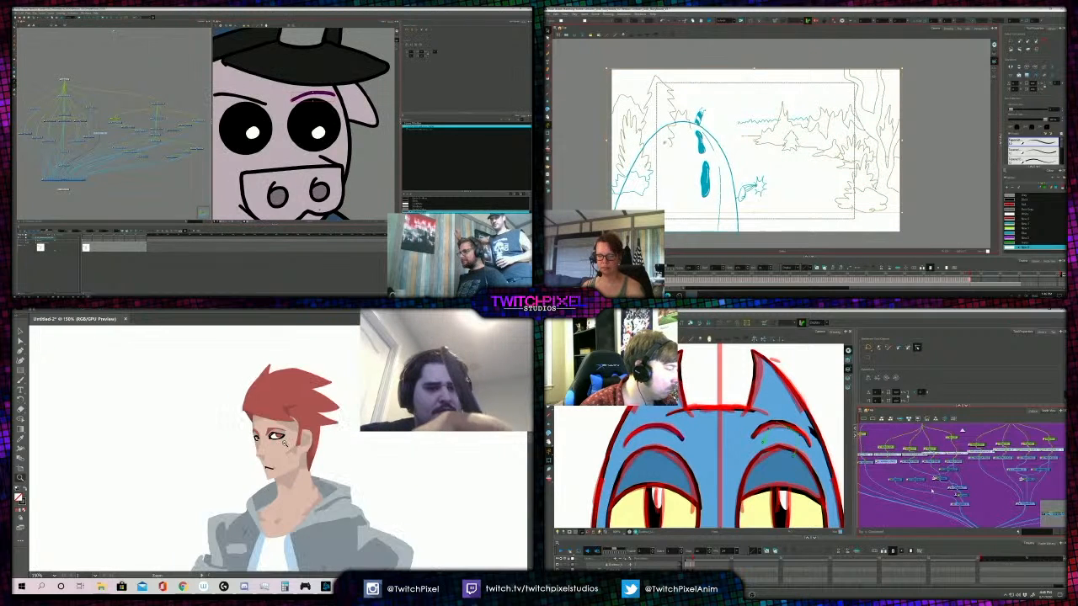
alt+click(285, 435)
alt+click(286, 434)
alt+click(290, 433)
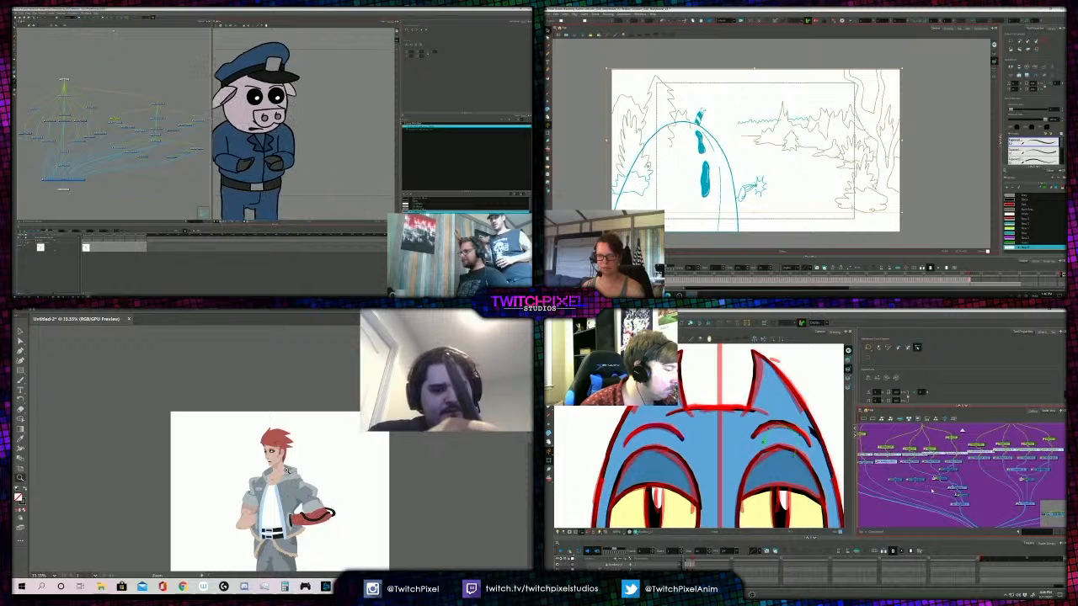
alt+click(285, 456)
click(276, 447)
click(280, 453)
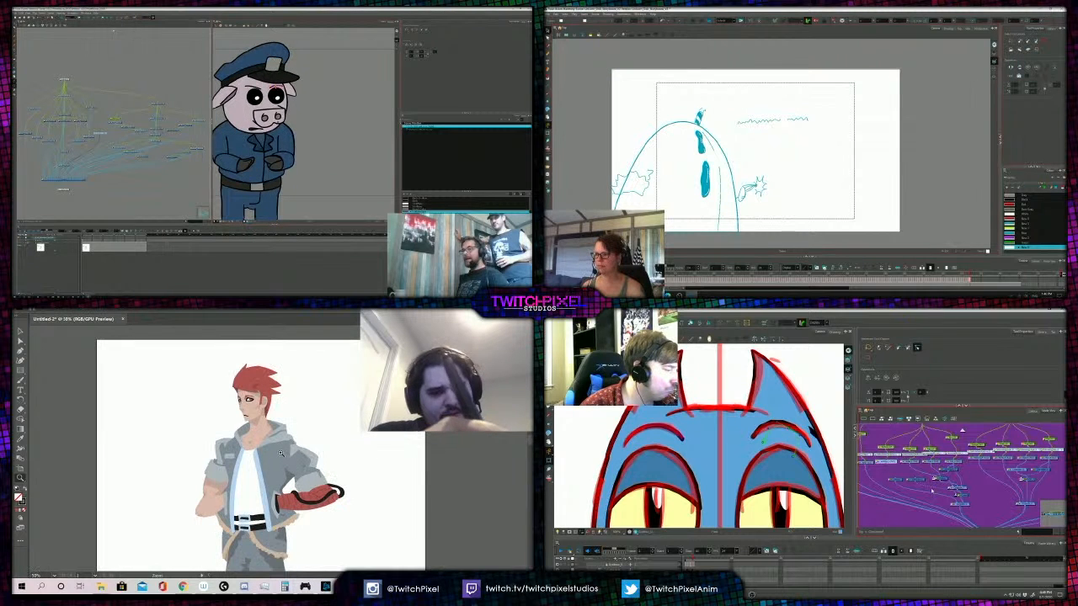
click(283, 450)
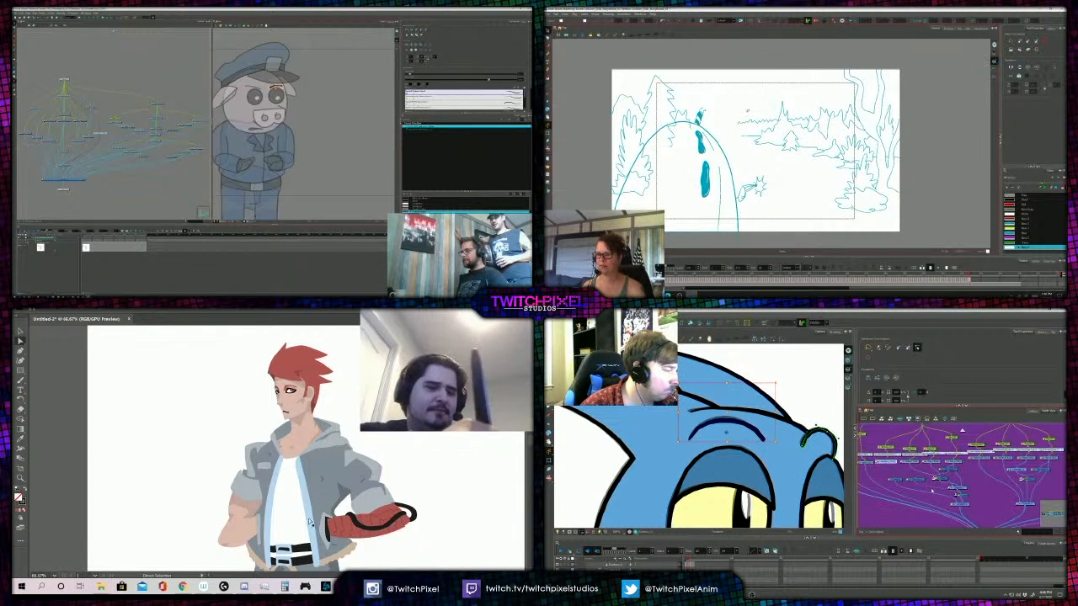
- Examine the whole red-haired figure, then the open jacket and white shirt area more closely
key(z)
alt+click(278, 464)
alt+click(256, 429)
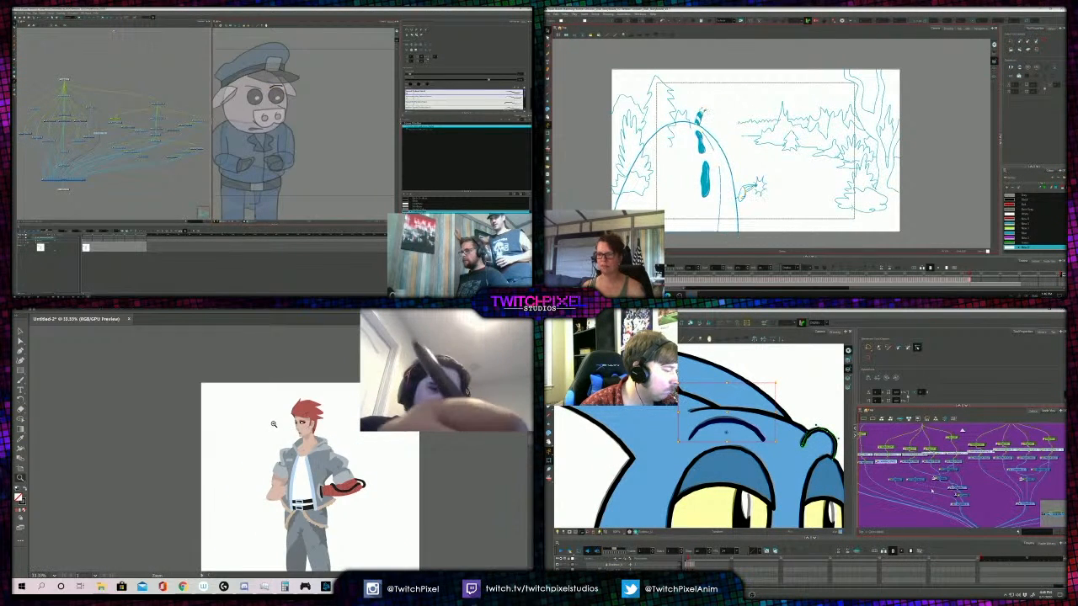
alt+click(286, 438)
alt+click(252, 426)
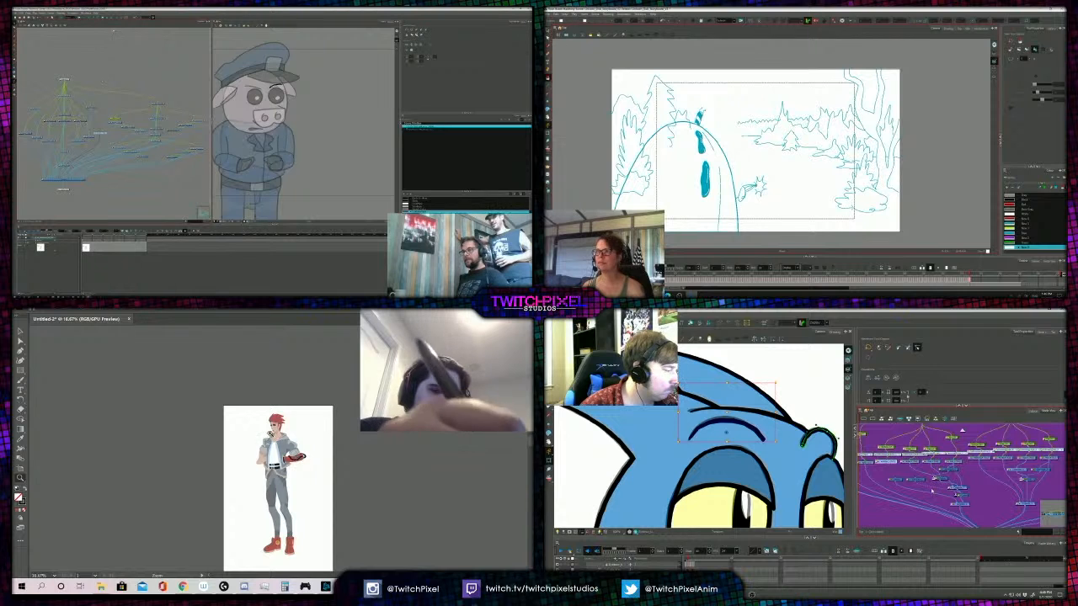
click(270, 434)
click(275, 434)
click(310, 484)
click(282, 465)
click(283, 465)
key(a)
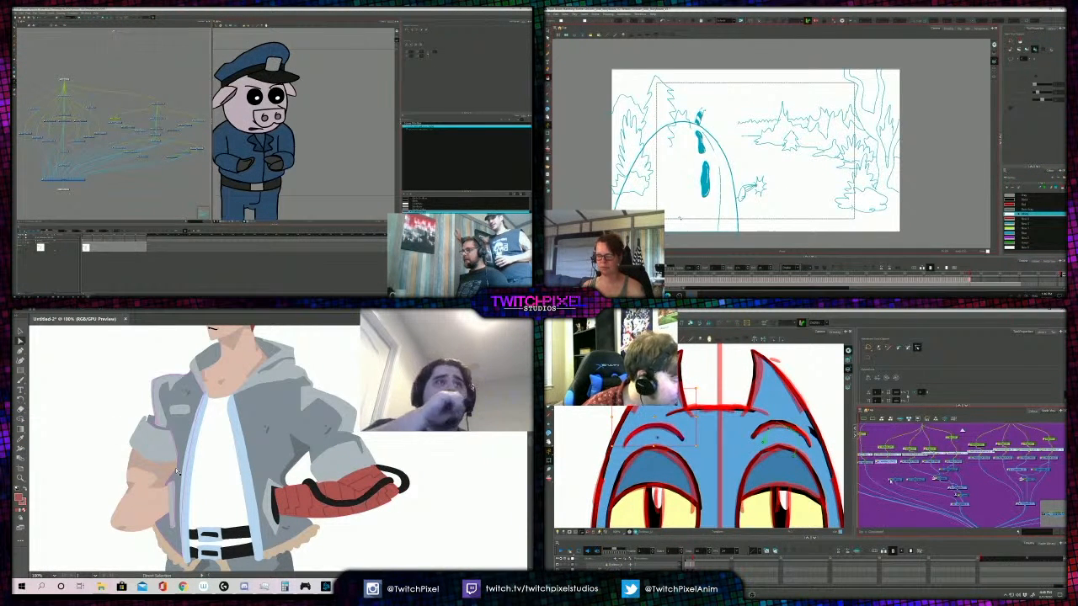
- Close the large storyboard egg along its base and fill it white to cover the tree lines behind it
key(alt+s)
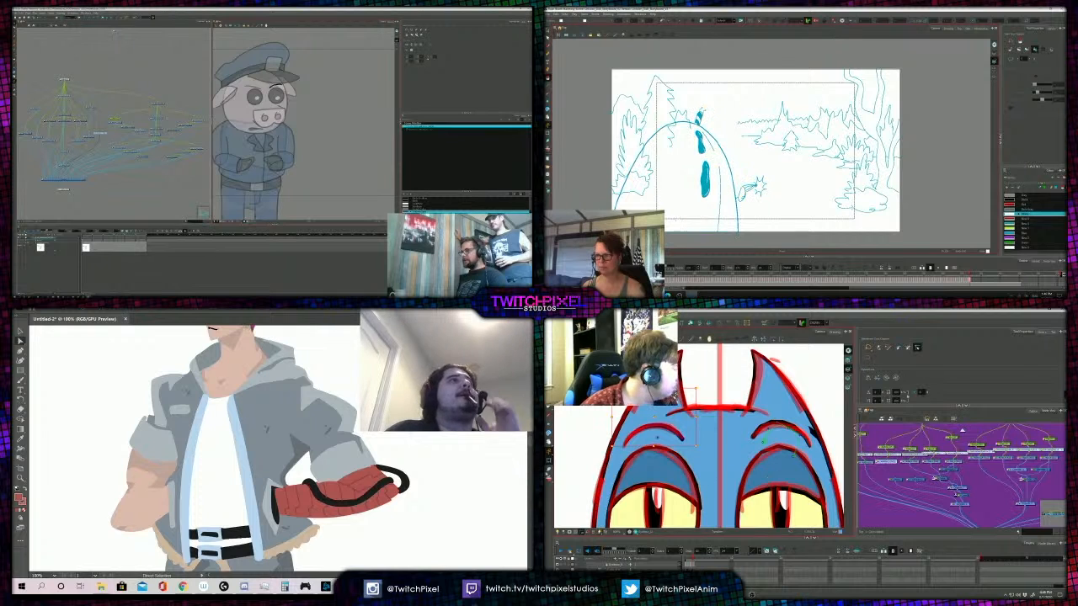
key(alt+b)
drag(673, 191, 775, 164)
key(2)
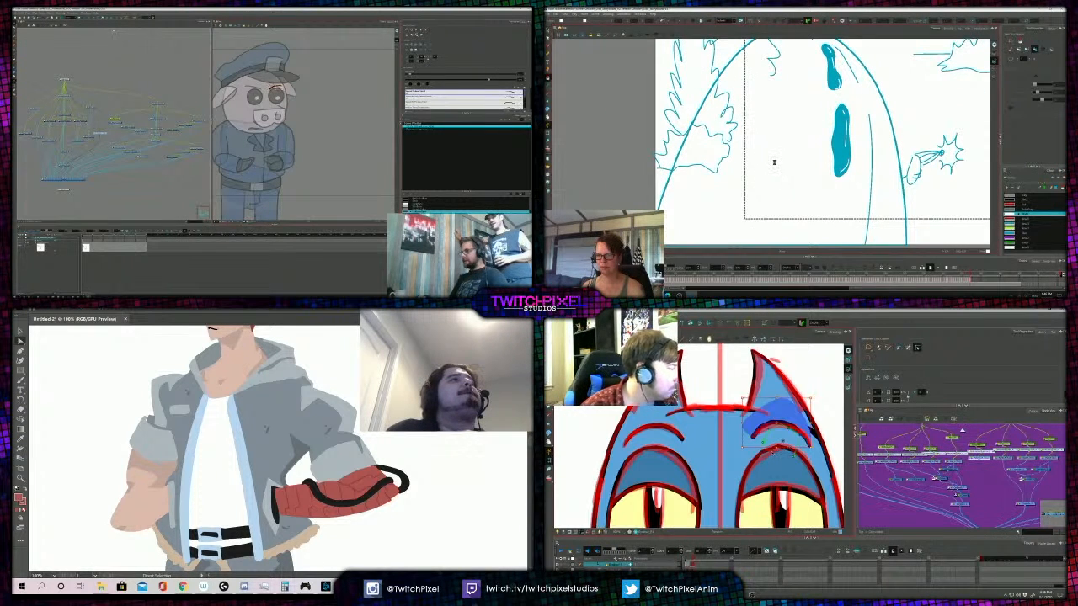
key(alt+s)
key(comma)
key(shift+t)
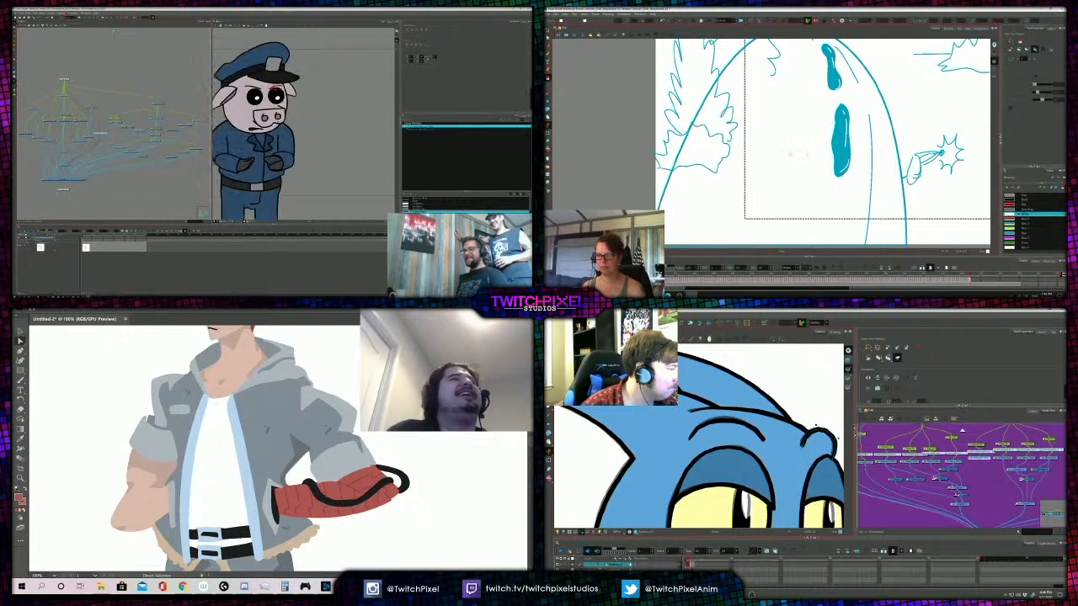
drag(780, 157, 764, 138)
key(1)
key(alt+q)
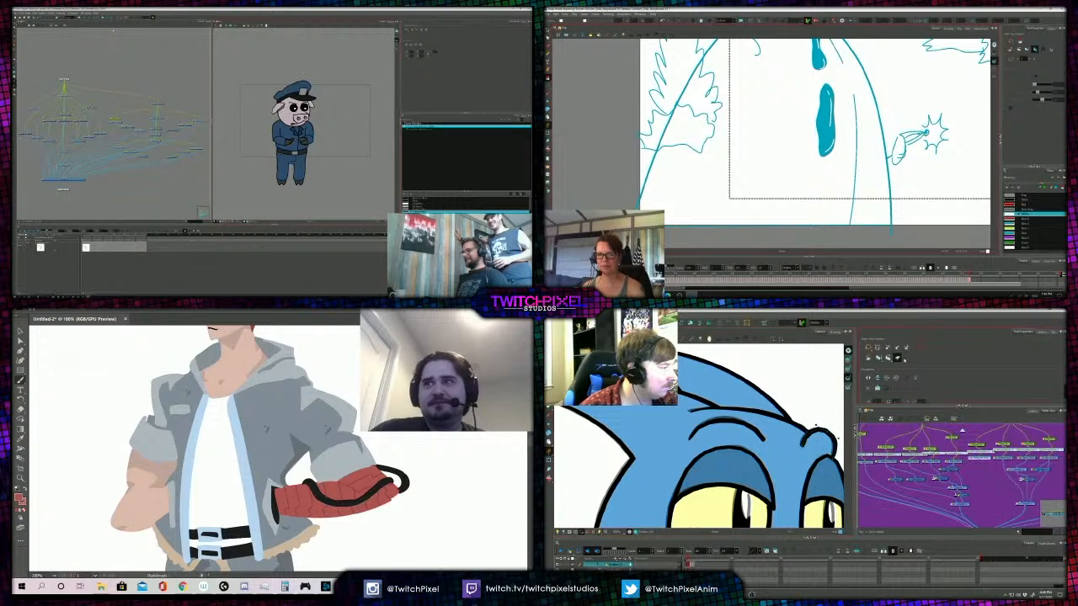
- Brush in the neckline of the character's shirt and fill the shirt red, checking it against the whole figure
key(b)
key(2)
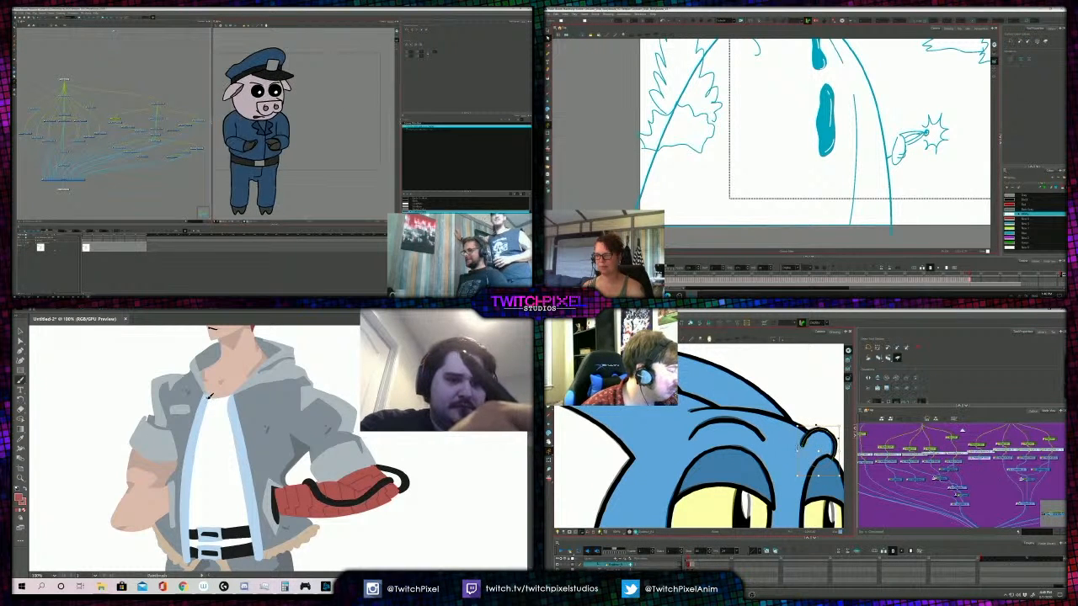
drag(326, 121, 326, 117)
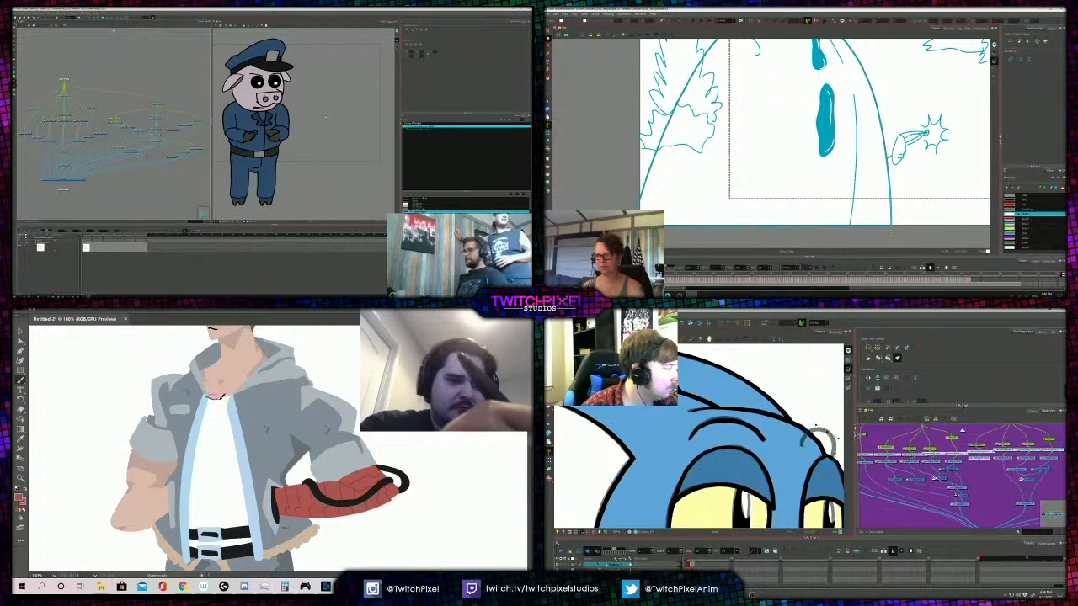
scroll(857, 225, down, 1)
mouse_move(261, 461)
mouse_down()
mouse_move(271, 541)
mouse_move(198, 556)
mouse_move(187, 539)
mouse_move(210, 395)
mouse_up()
key(z)
alt+click(244, 421)
alt+click(246, 424)
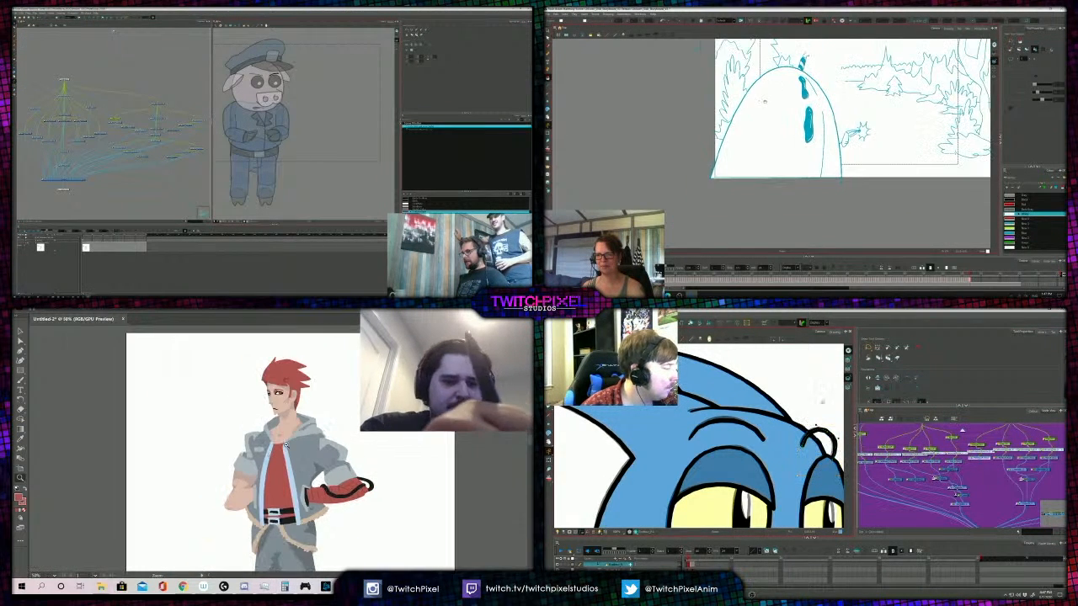
alt+click(246, 425)
alt+click(245, 424)
alt+click(283, 451)
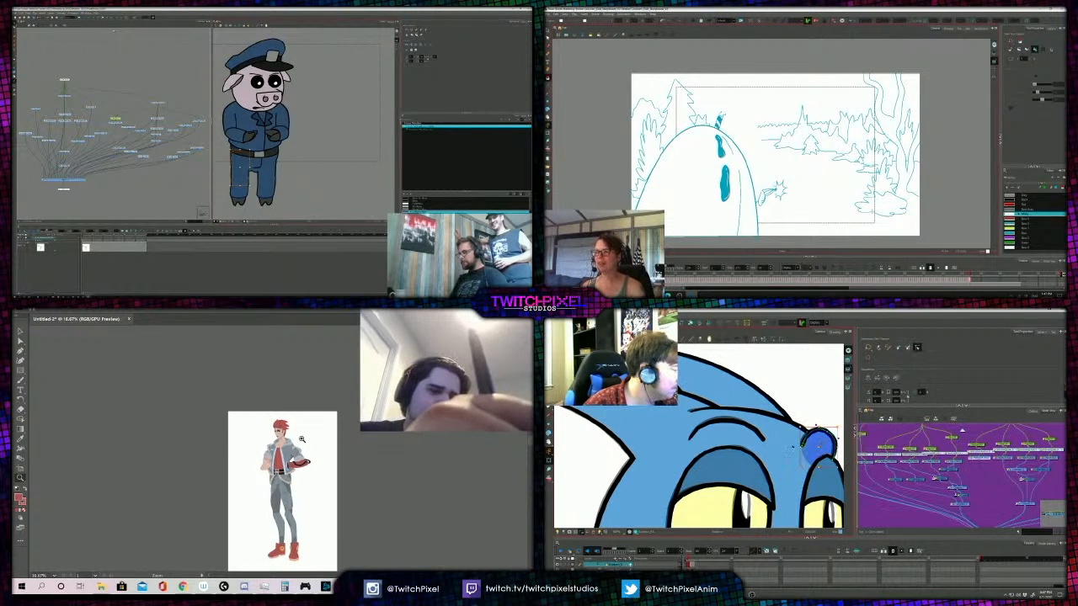
click(278, 465)
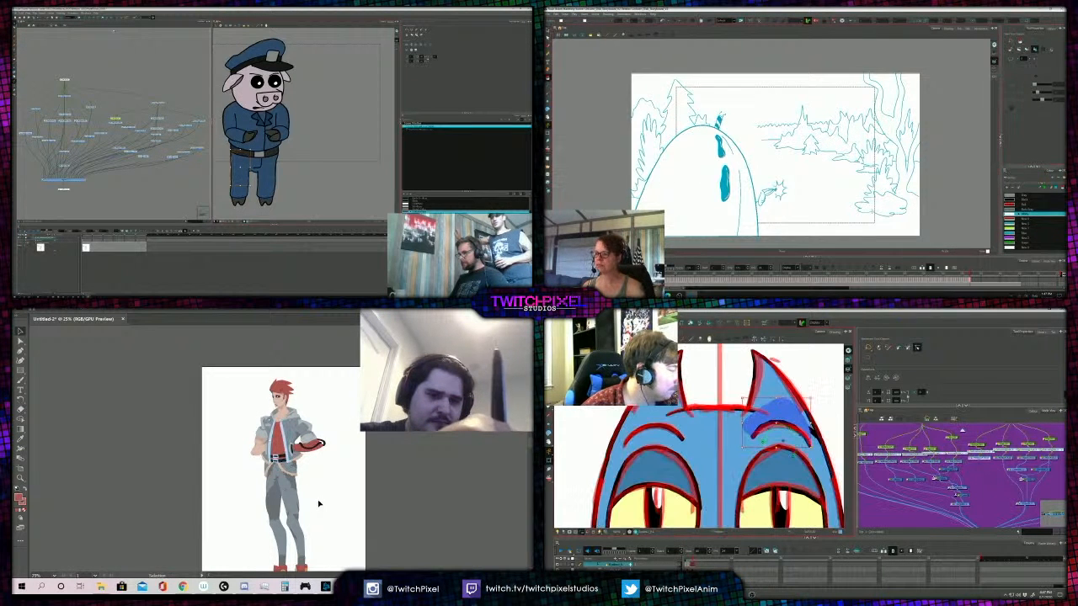
- Recolour the shirt with the yellow sampled from the round emblem on the boot
key(z)
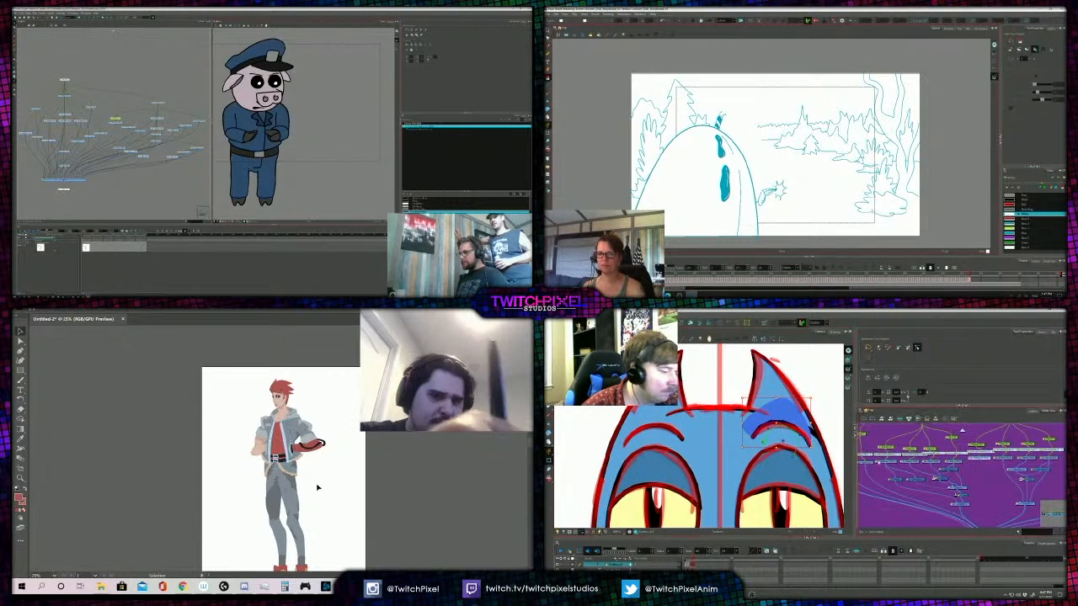
click(320, 529)
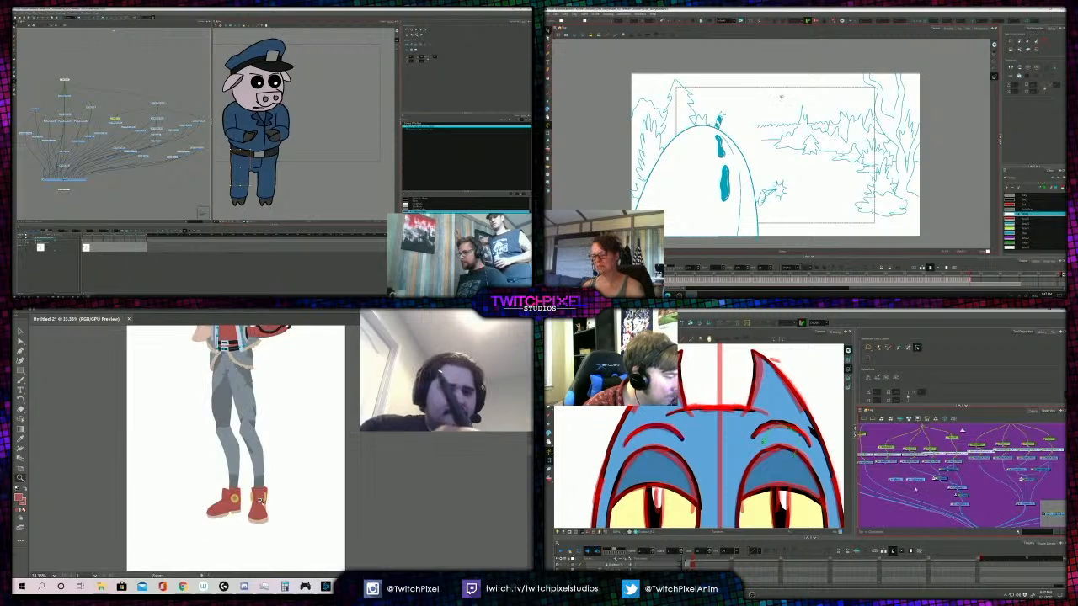
click(295, 497)
click(272, 463)
key(i)
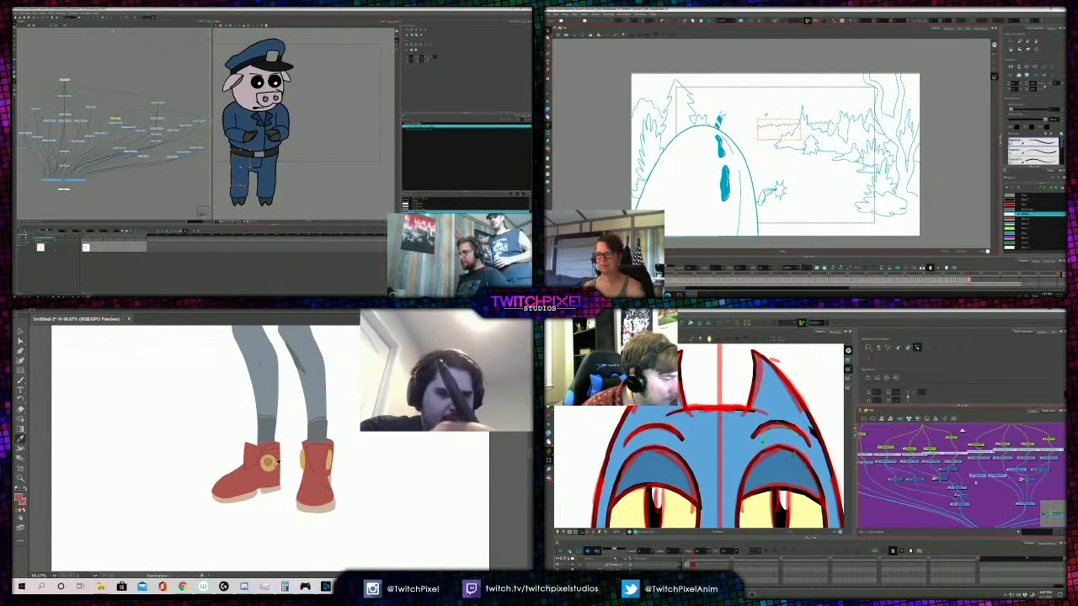
click(288, 439)
alt+click(277, 429)
alt+click(278, 428)
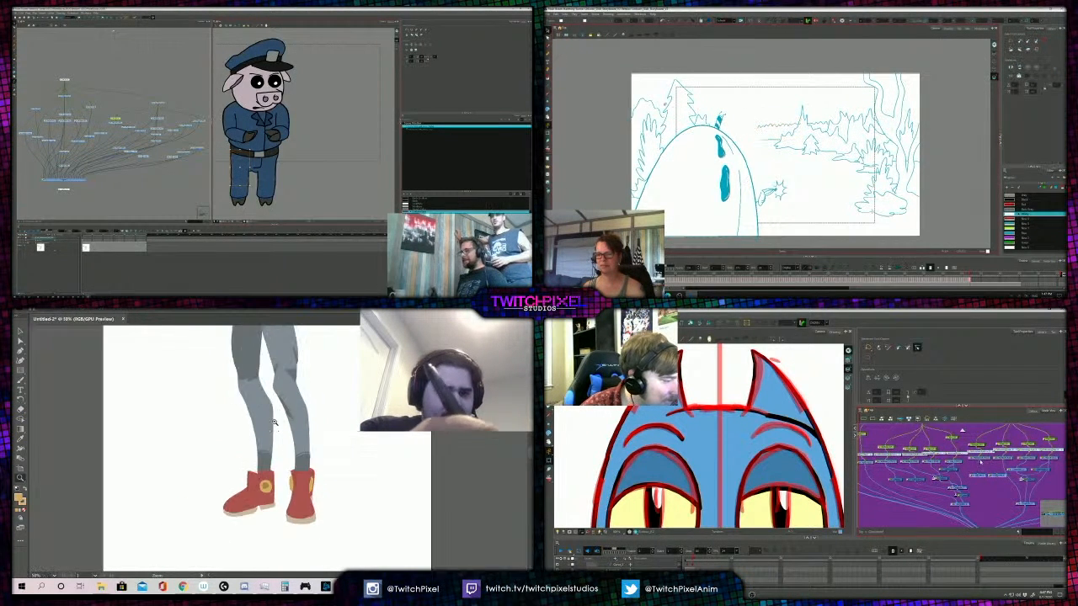
alt+click(277, 426)
alt+click(277, 427)
key(a)
- Compare the yellow shirt with the boots and their emblems at several magnifications
key(z)
alt+click(306, 419)
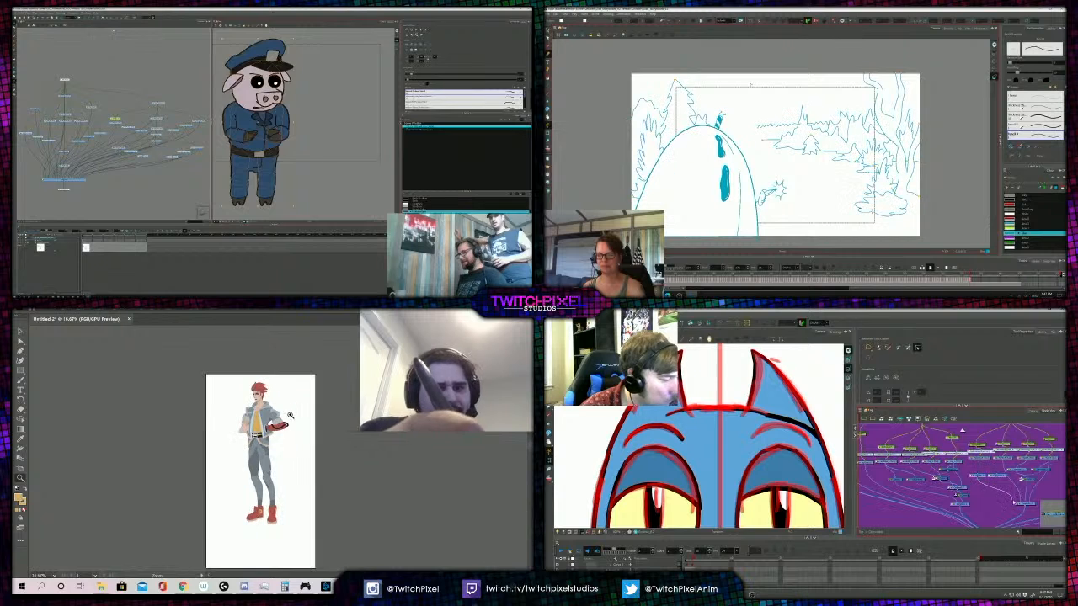
click(271, 465)
click(278, 473)
click(273, 461)
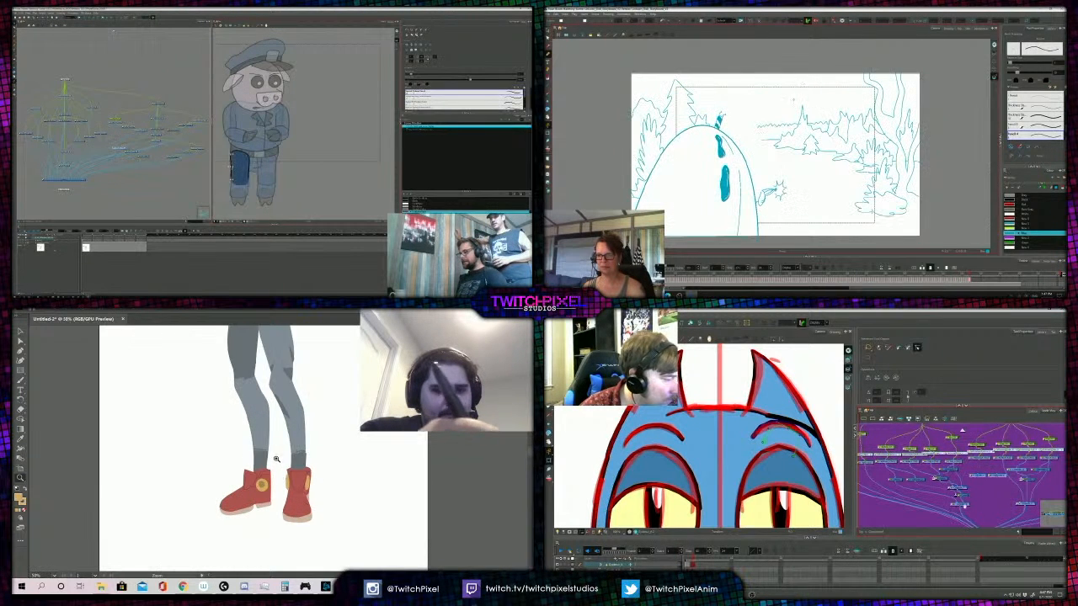
click(274, 466)
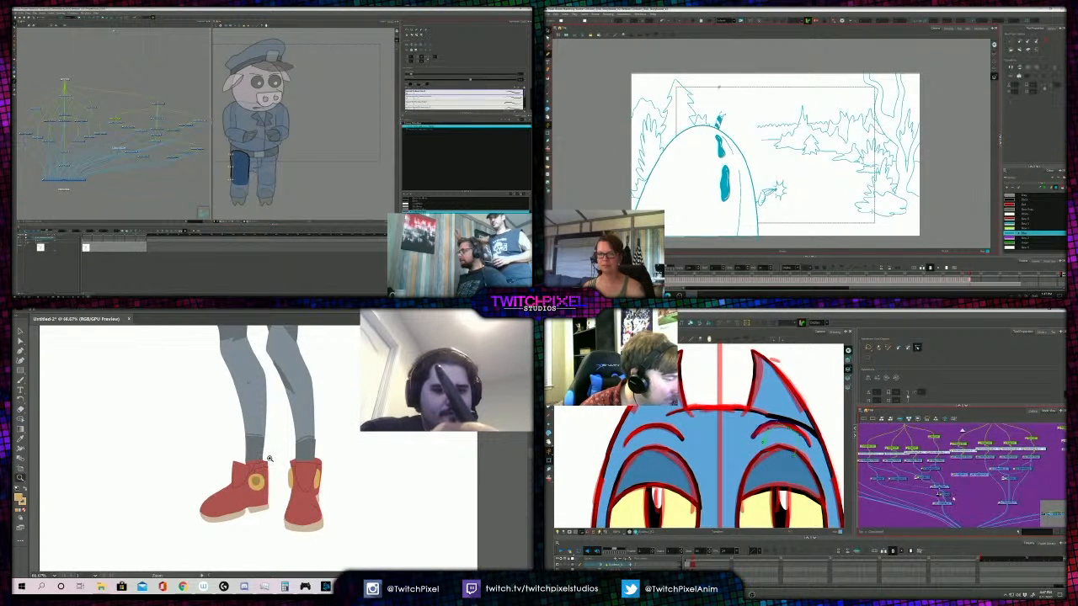
alt+click(274, 448)
alt+click(277, 437)
alt+click(277, 437)
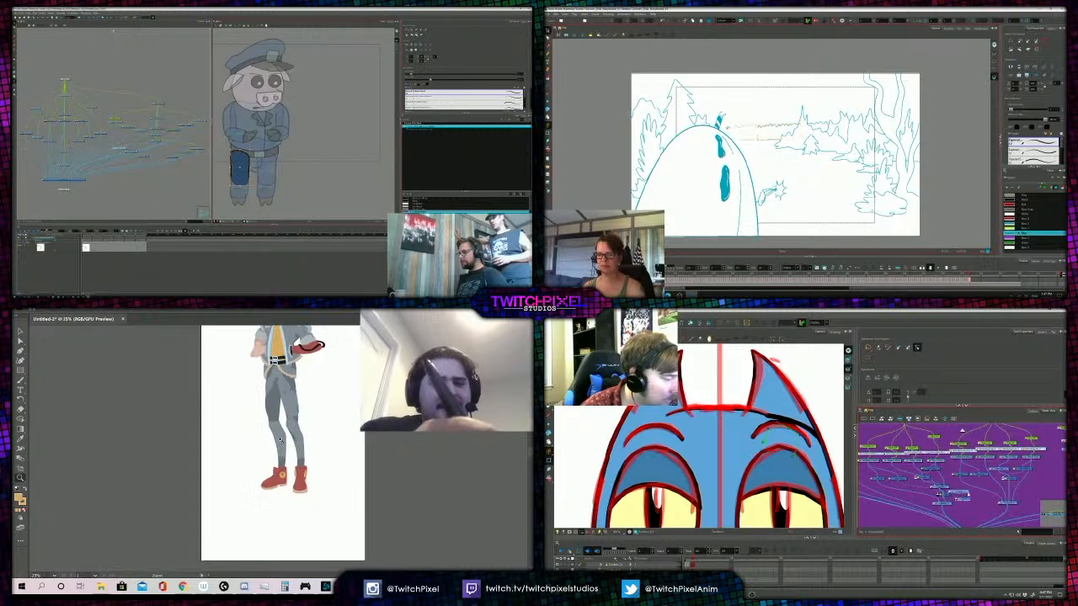
- Examine the yellow shirt together with the jacket, belts, red forearm and whole figure
alt+click(279, 415)
click(289, 416)
click(282, 428)
click(284, 444)
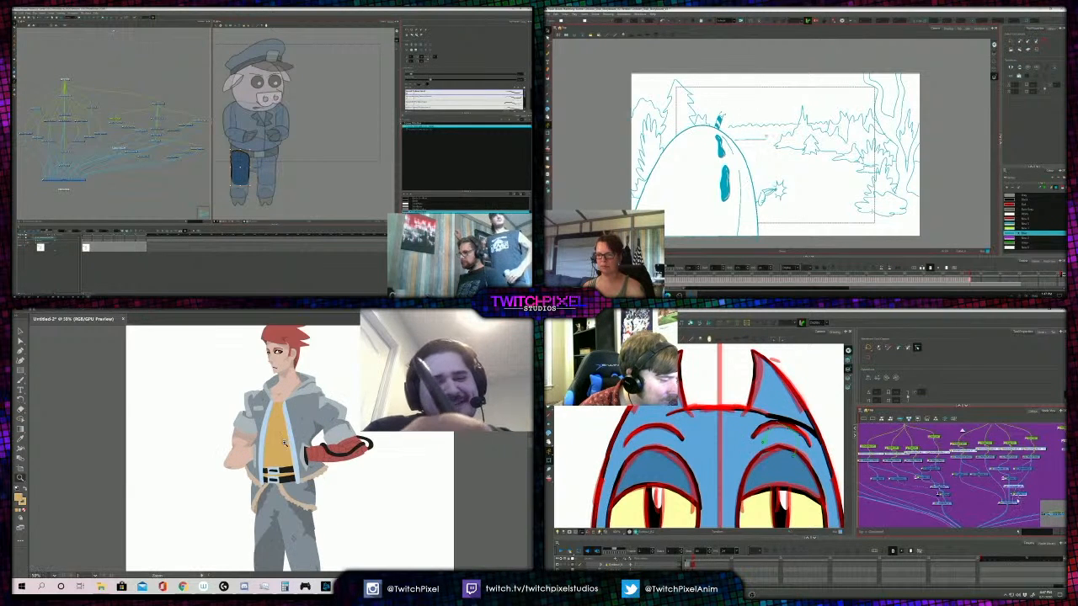
click(285, 447)
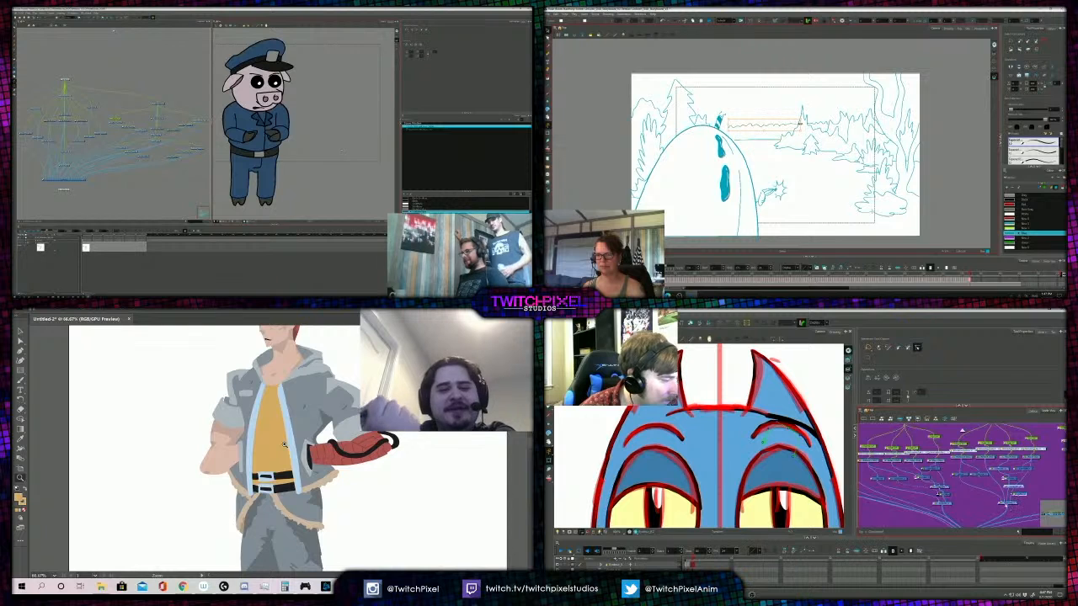
click(318, 453)
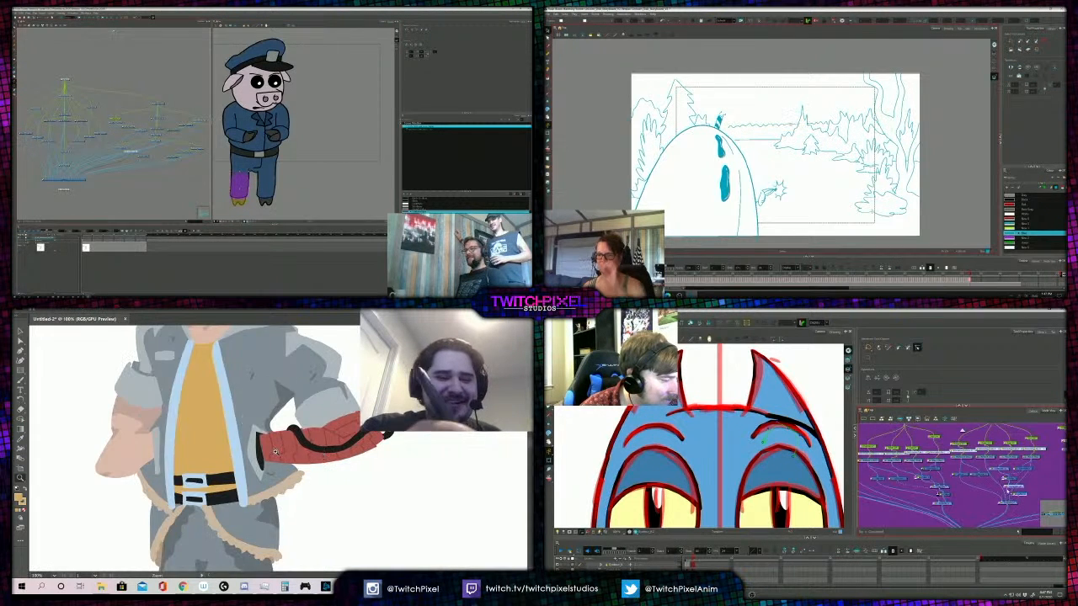
alt+click(284, 448)
alt+click(284, 448)
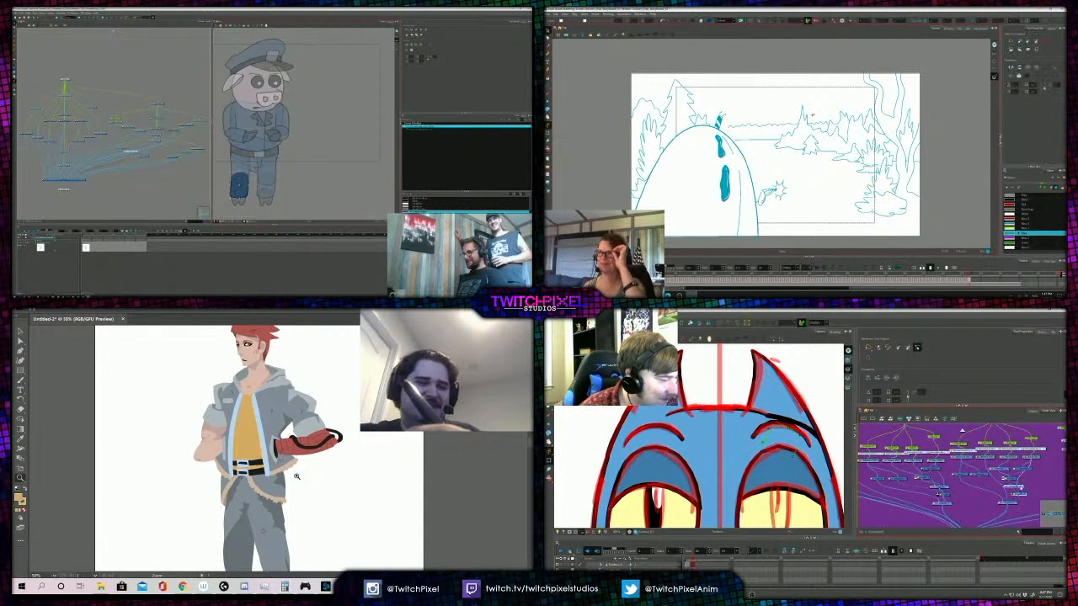
alt+click(284, 448)
alt+click(270, 462)
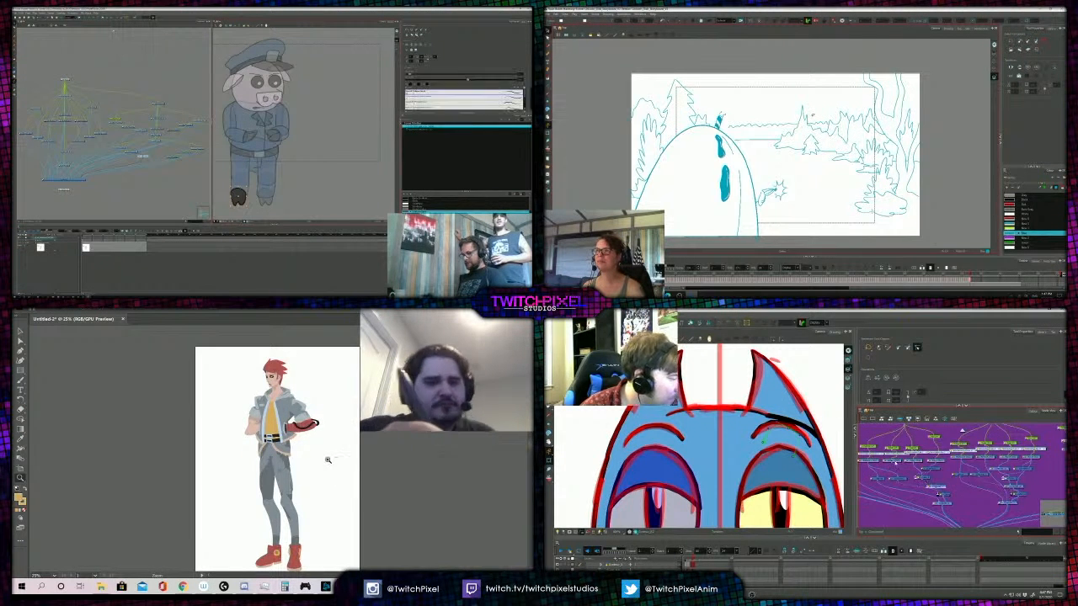
alt+click(287, 455)
click(288, 448)
click(289, 449)
click(290, 450)
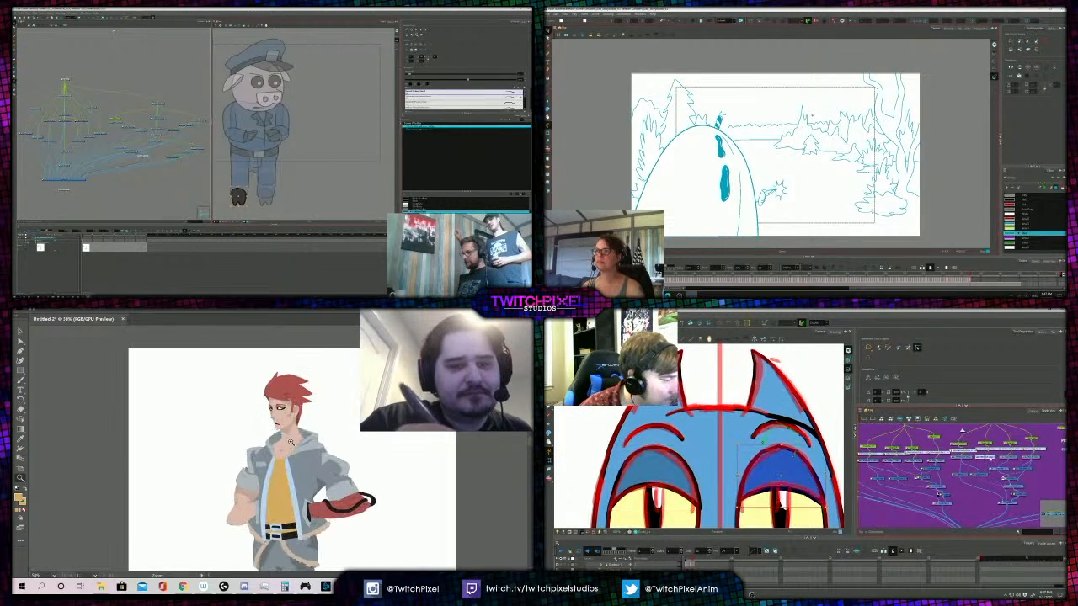
click(291, 451)
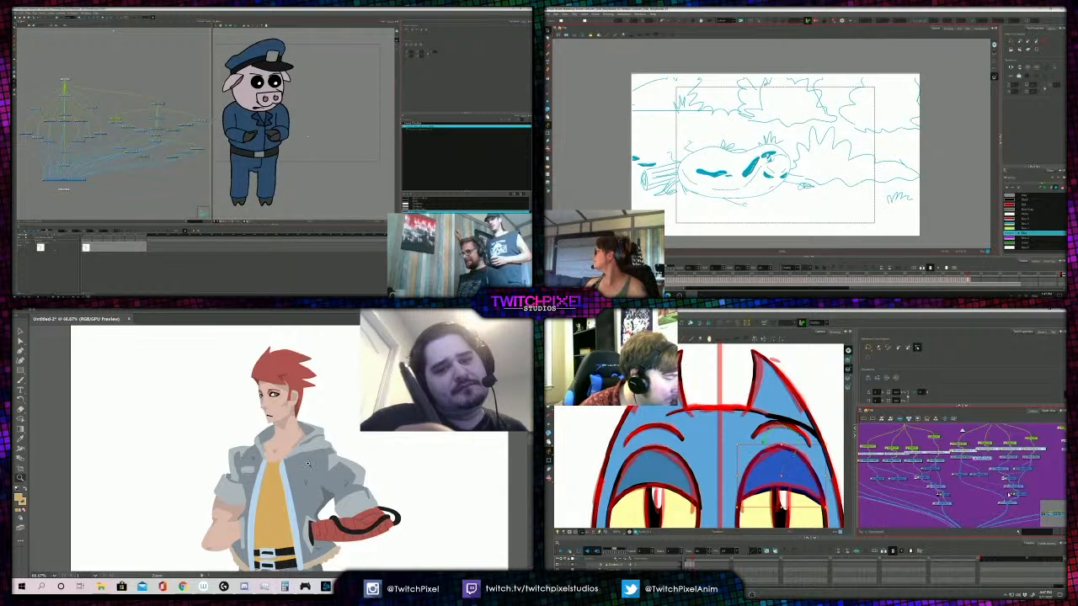
- Remove the mouth line from the red-haired figure's face and brush in a short new mouth
click(277, 411)
click(281, 422)
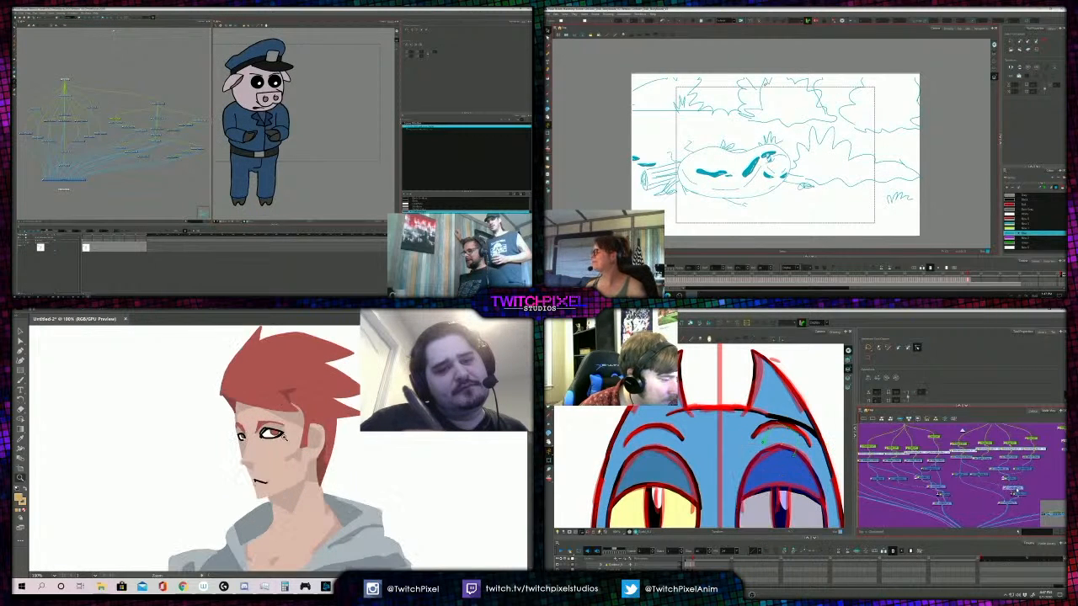
key(a)
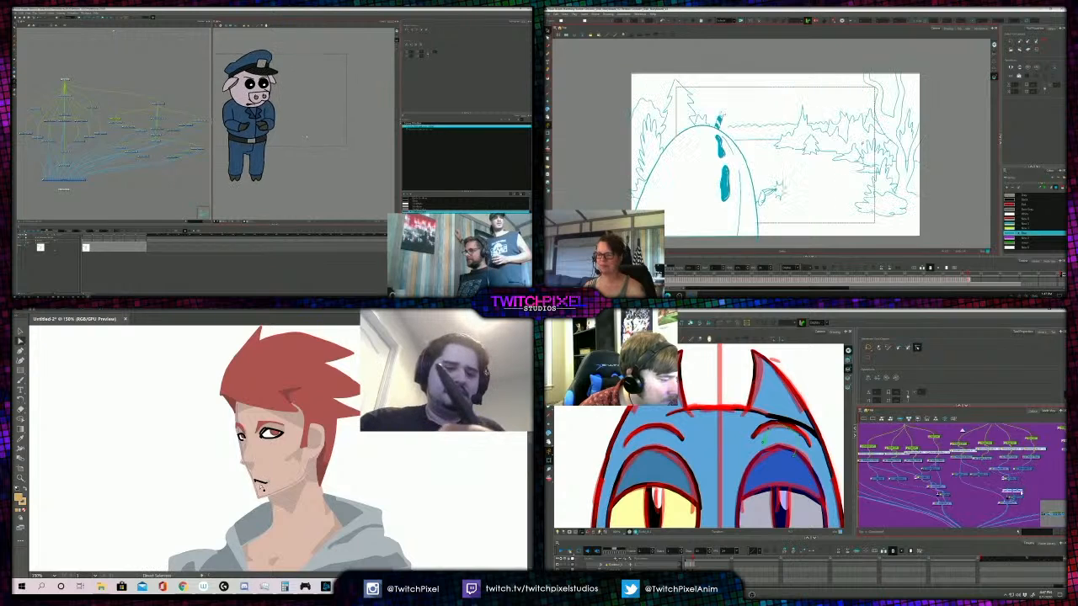
click(266, 484)
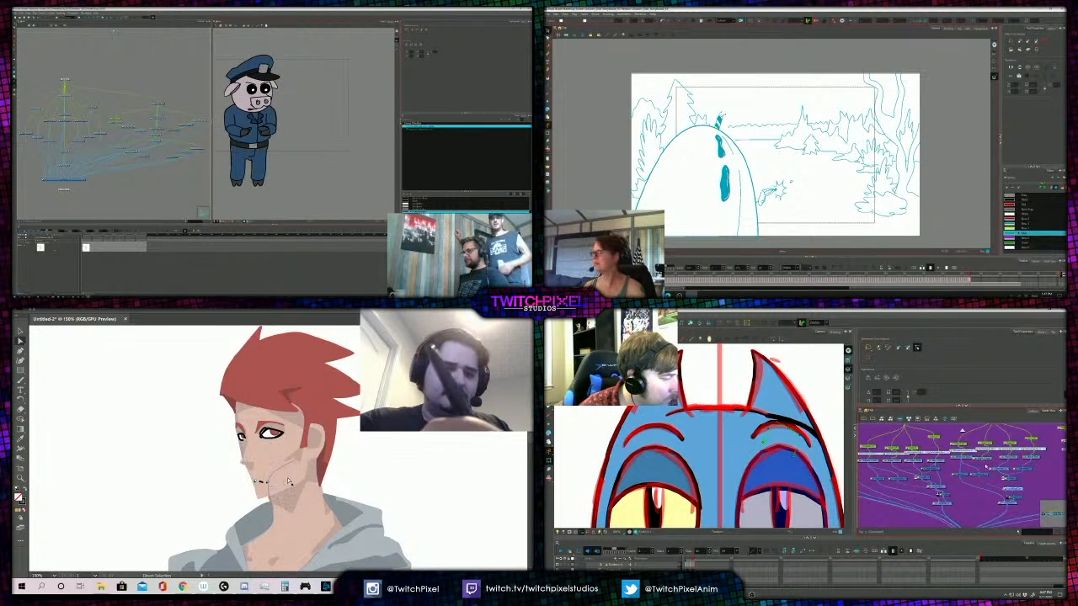
click(217, 475)
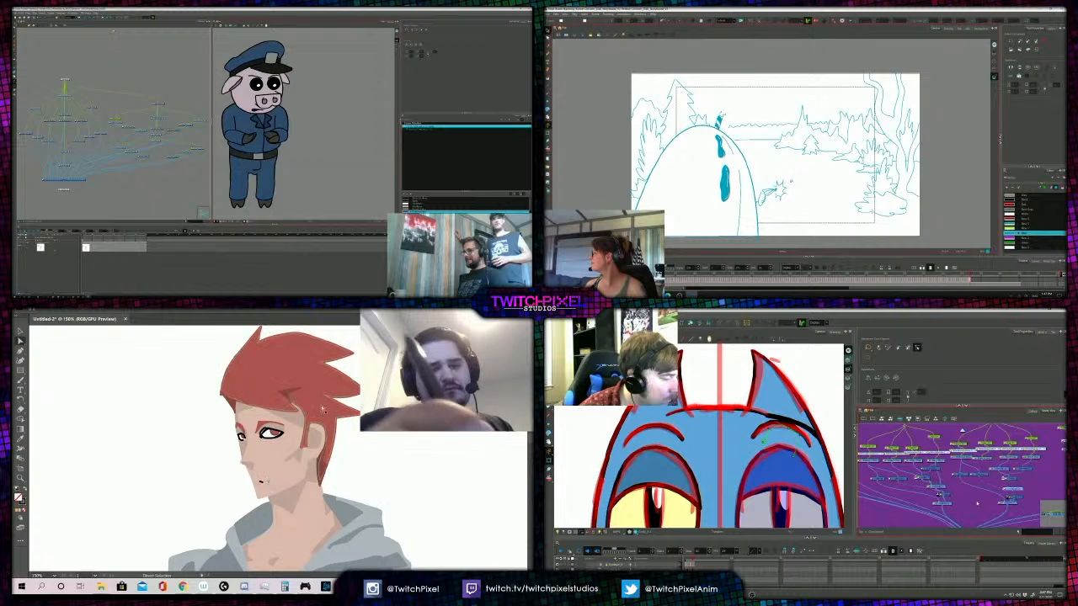
click(711, 450)
drag(739, 459, 747, 454)
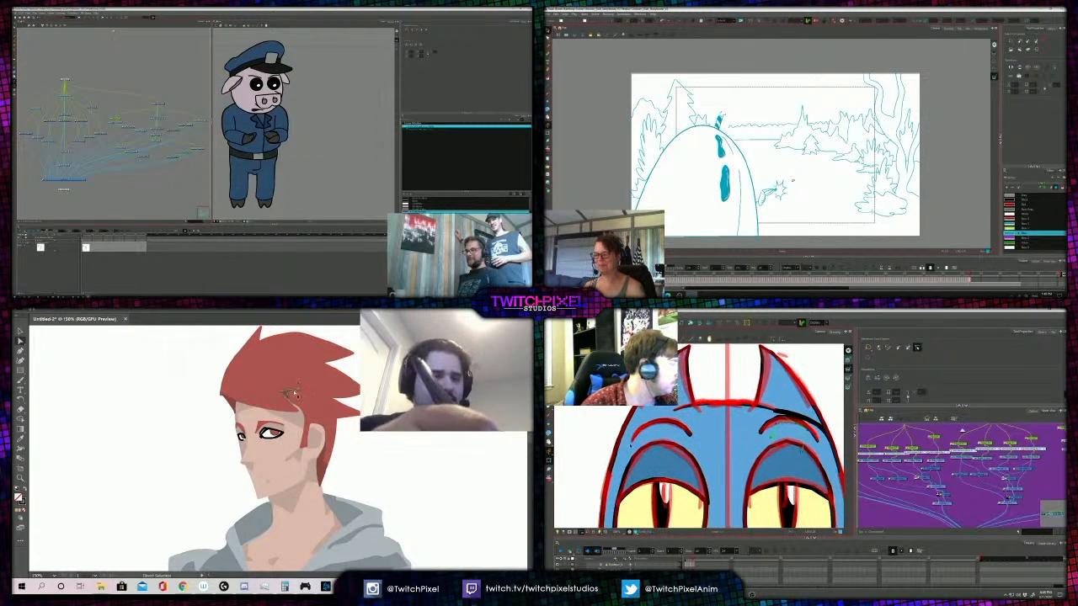
key(b)
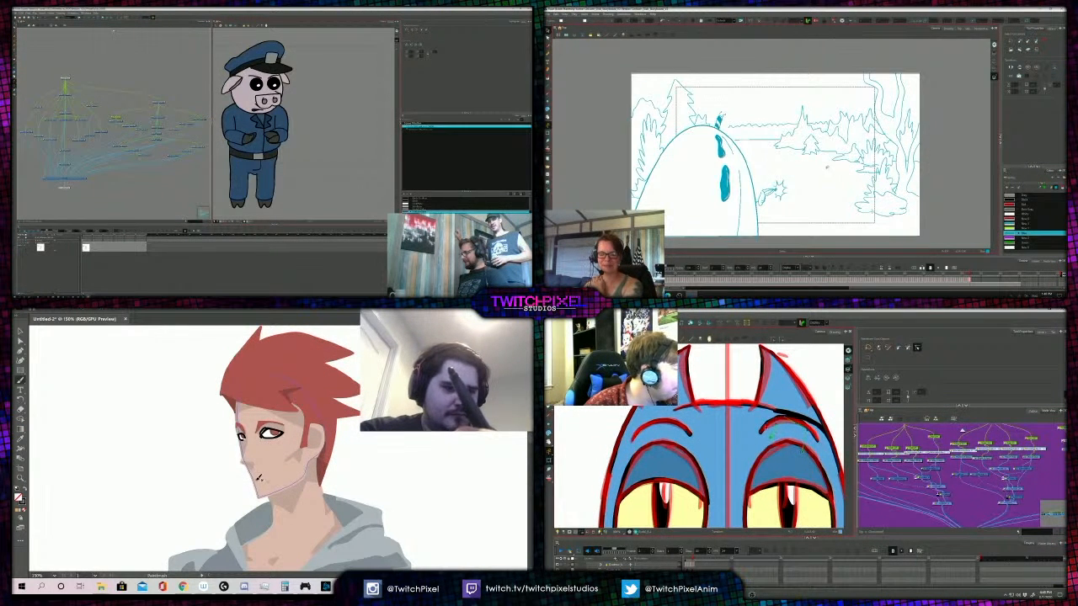
- Examine the red-haired figure's new mouth up close and against the whole figure, and inspect the blue head's brow piece
click(782, 418)
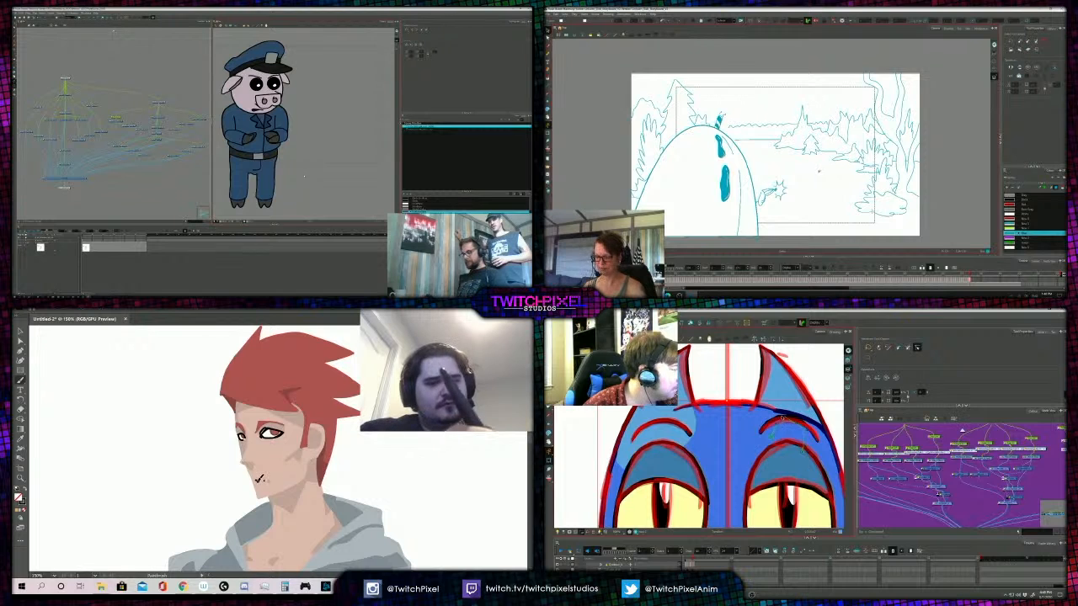
click(784, 419)
alt+click(294, 459)
alt+click(293, 454)
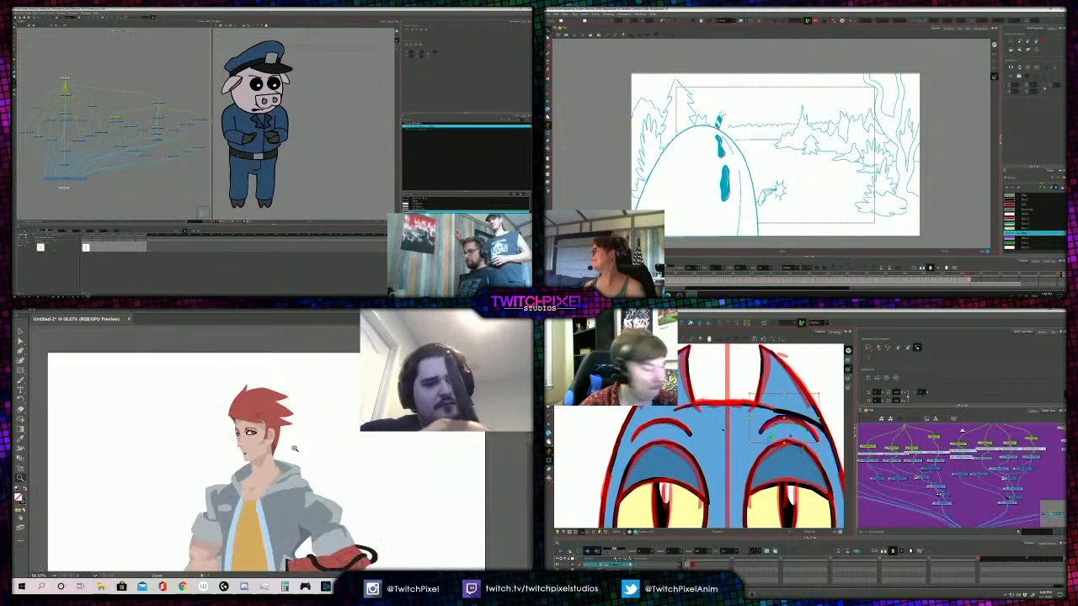
alt+click(293, 450)
alt+click(285, 449)
alt+click(285, 451)
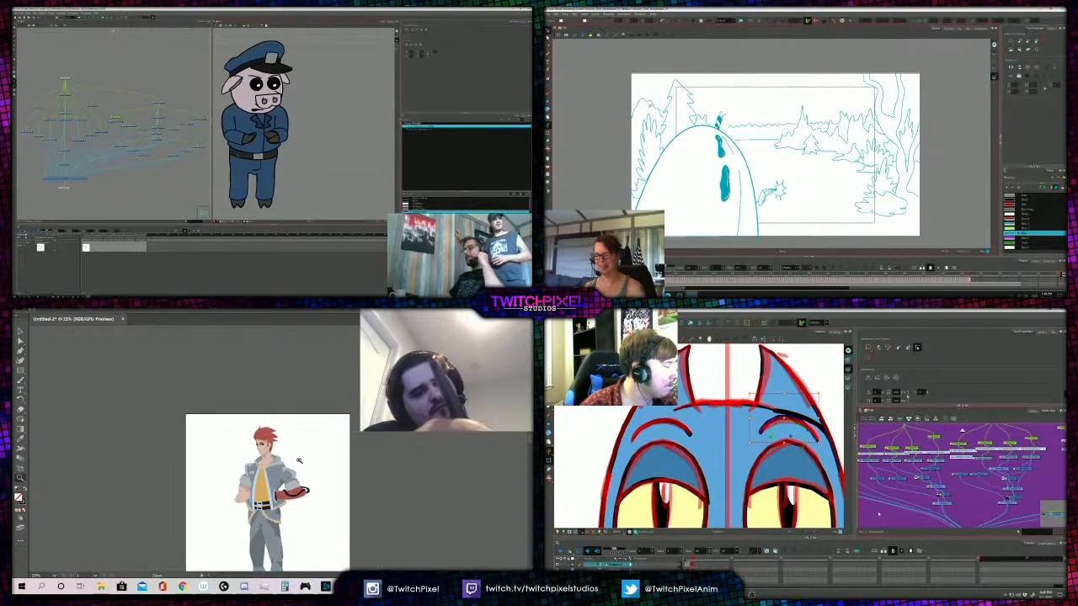
alt+click(286, 465)
click(267, 452)
click(272, 427)
click(274, 425)
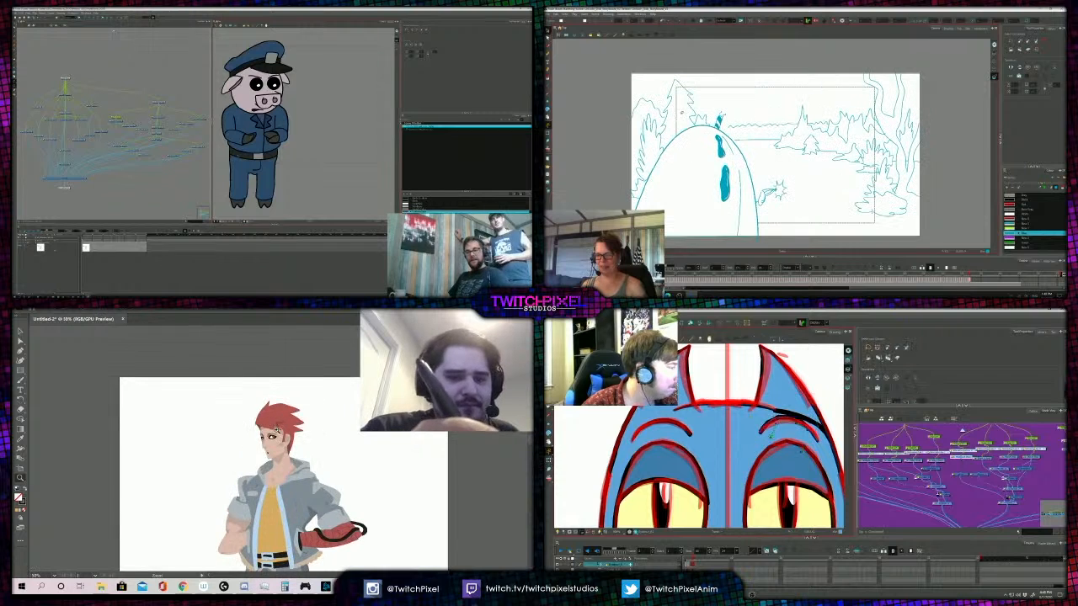
click(274, 424)
click(275, 424)
click(275, 423)
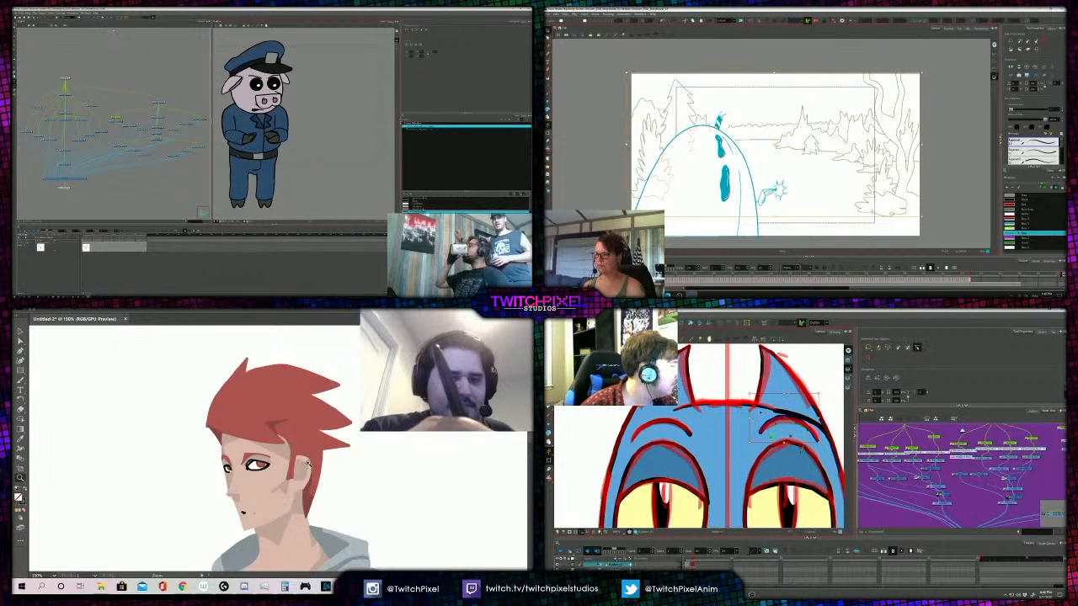
- Inspect the inner ear shape on the red-haired head, compare it with the whole figure, and look through the blue head's node groups
key(a)
click(302, 474)
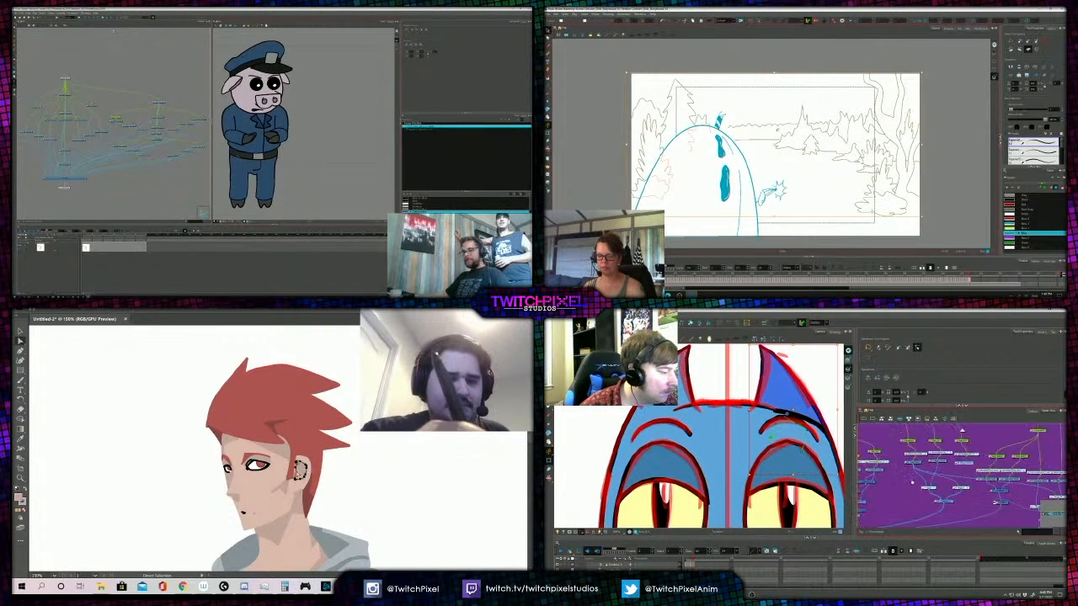
key(z)
alt+click(279, 430)
alt+click(278, 429)
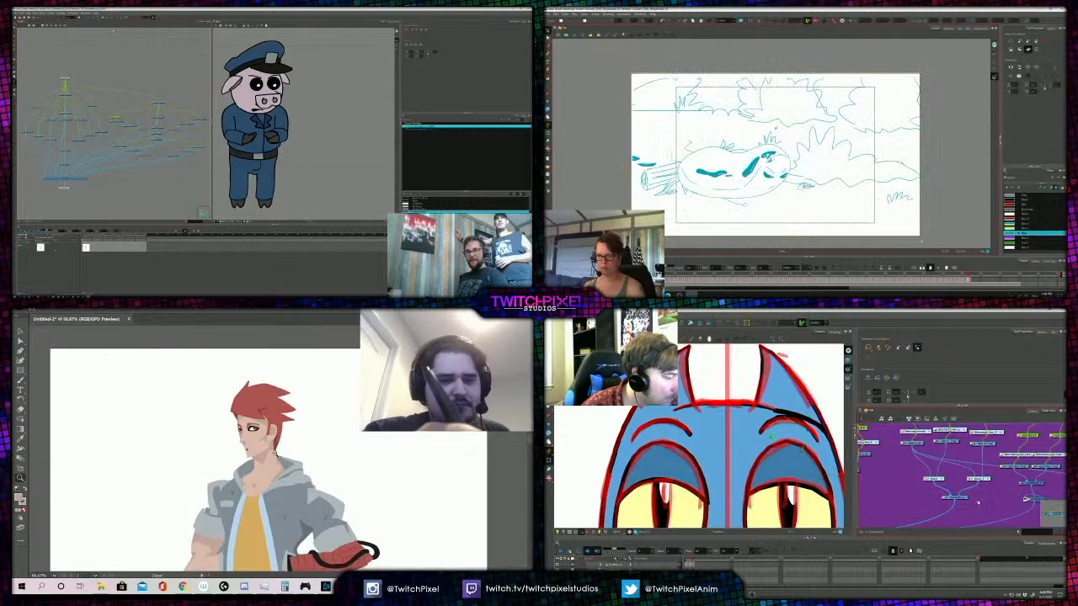
alt+click(277, 431)
alt+click(276, 433)
click(941, 479)
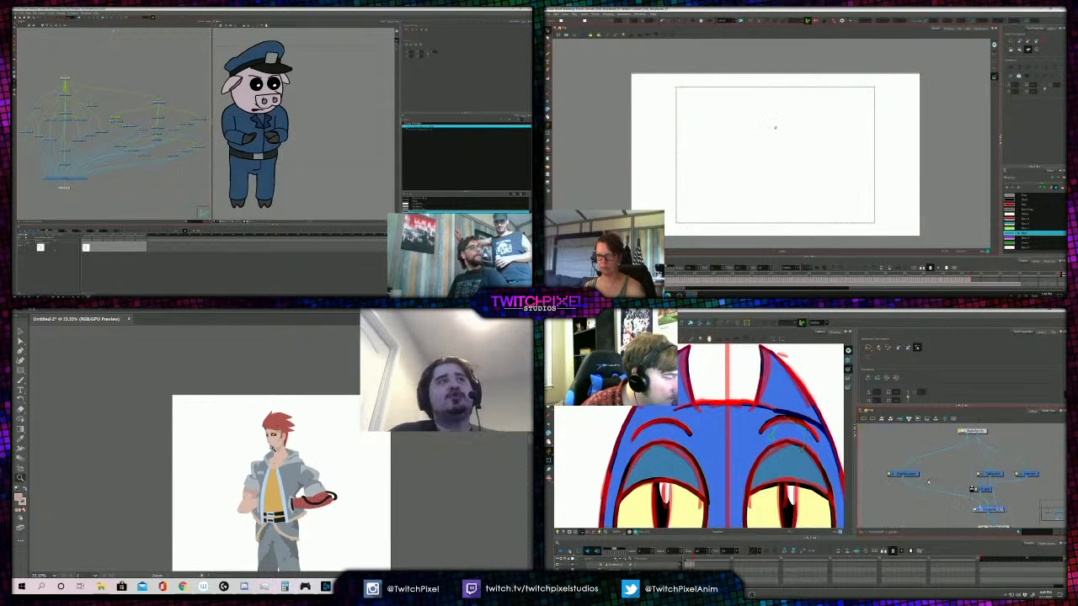
click(878, 531)
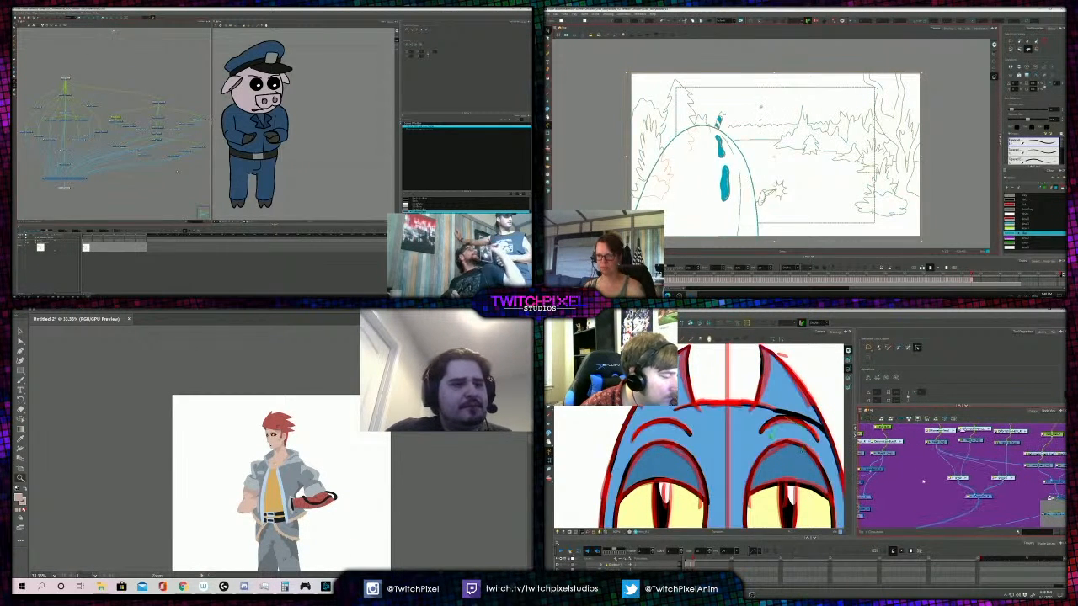
- Save the untitled figure drawing to the Desktop as an Adobe Illustrator file named STAN, keeping the default Illustrator 2020 options
click(53, 311)
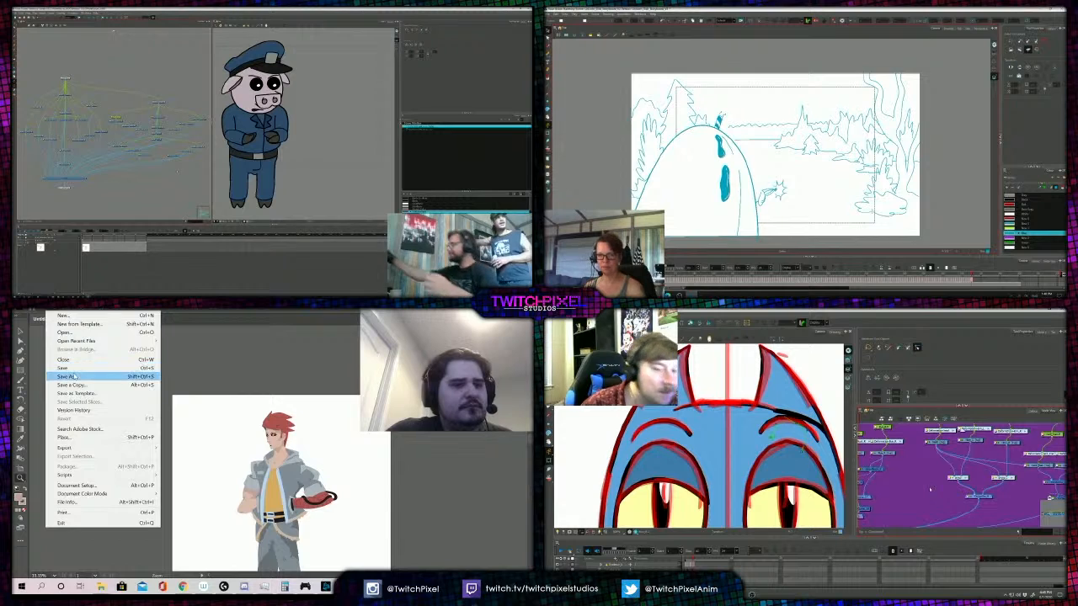
click(71, 378)
text(test)
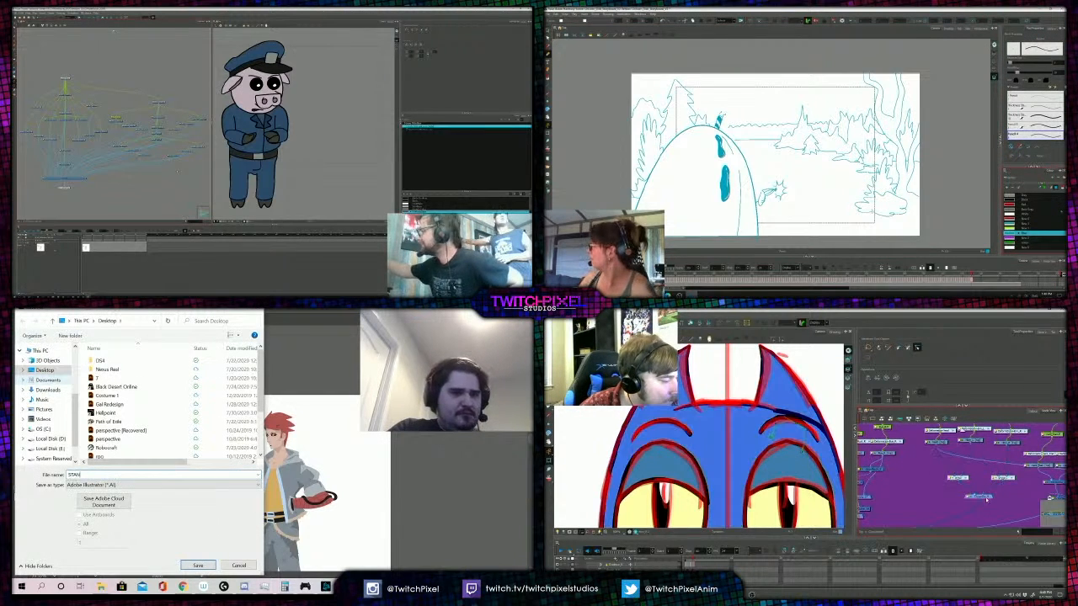
key(Return)
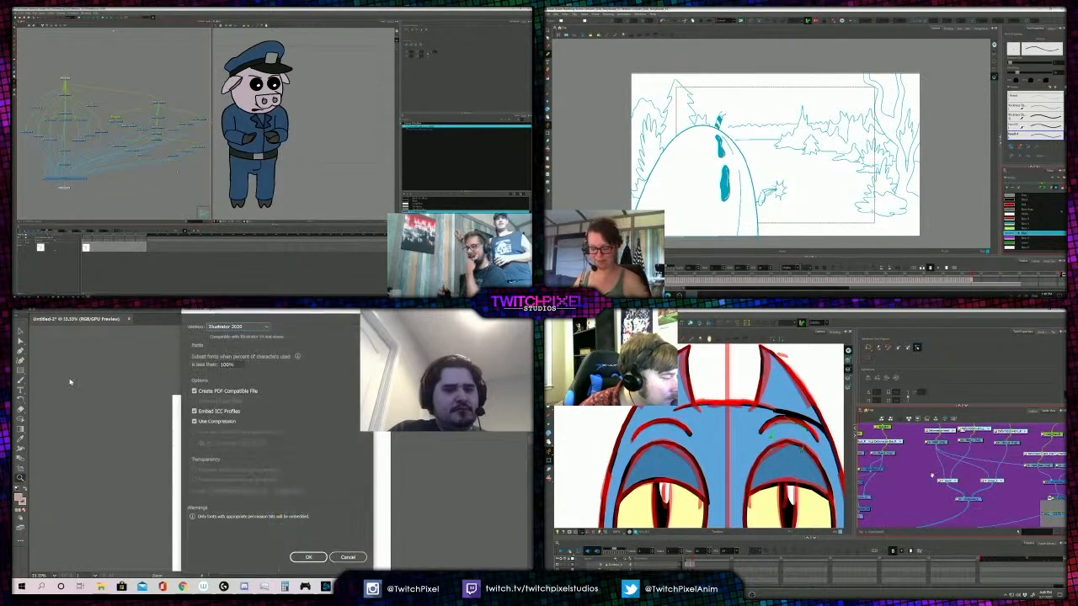
key(Return)
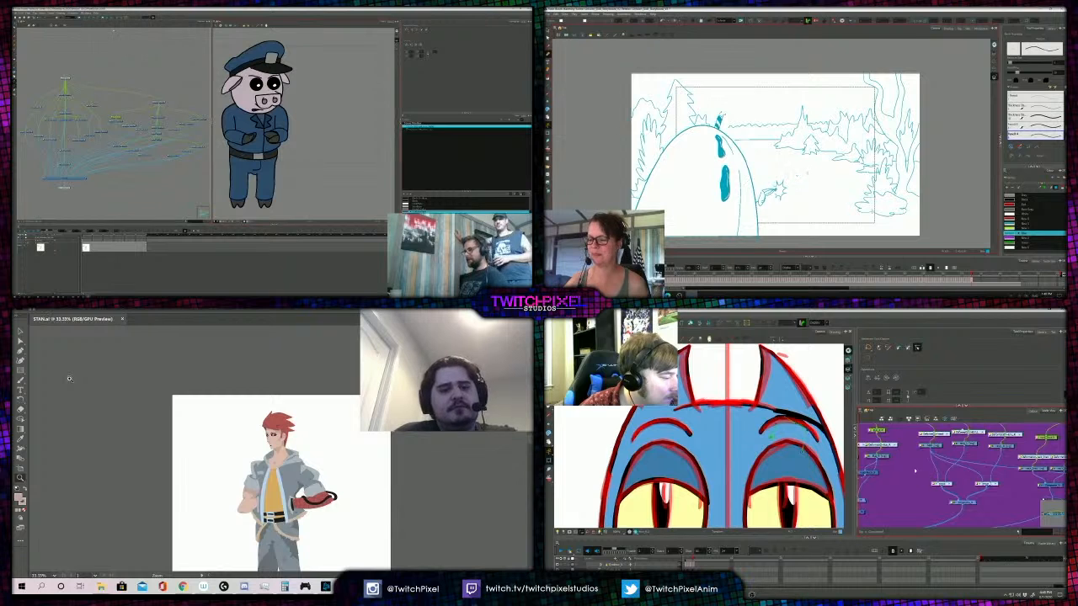
- Look over the saved figure from the head down to the boots and back to the jacket
scroll(95, 368, down, 6)
scroll(139, 347, down, 5)
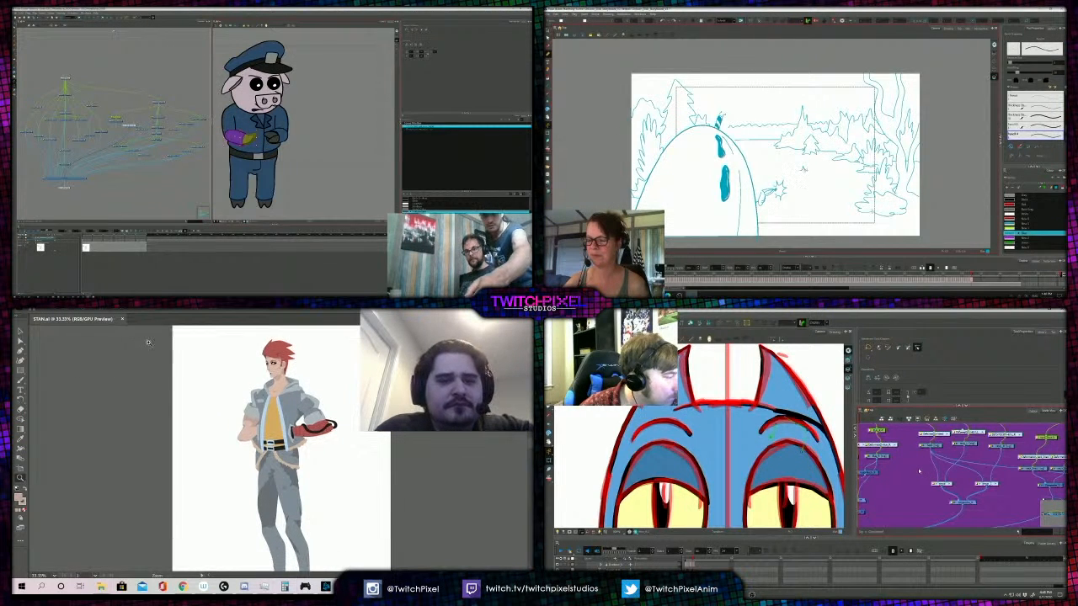
scroll(283, 401, down, 2)
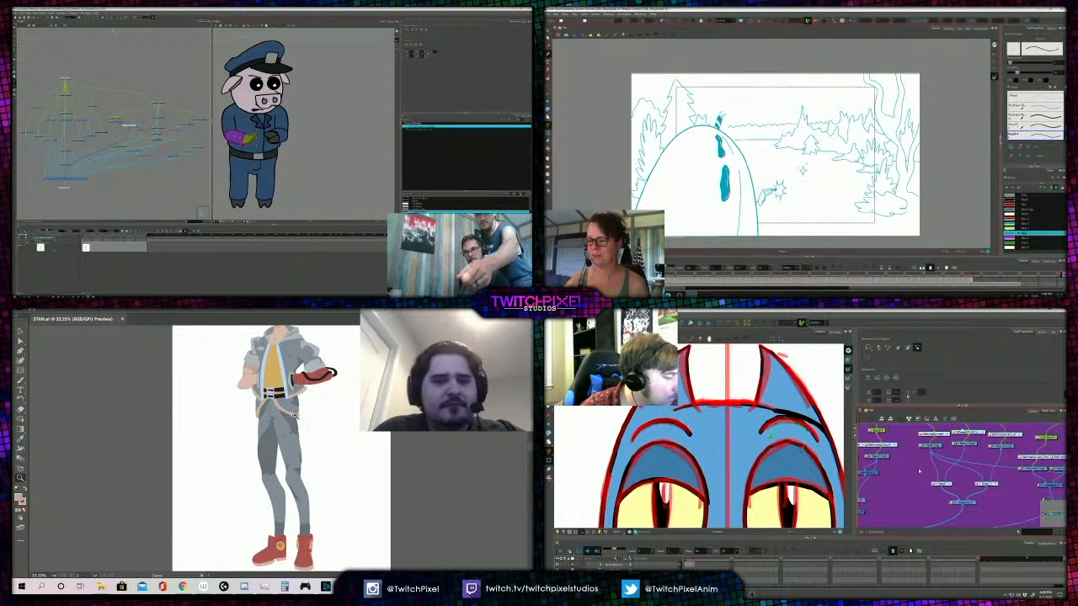
click(295, 400)
scroll(277, 400, down, 4)
scroll(259, 400, up, 4)
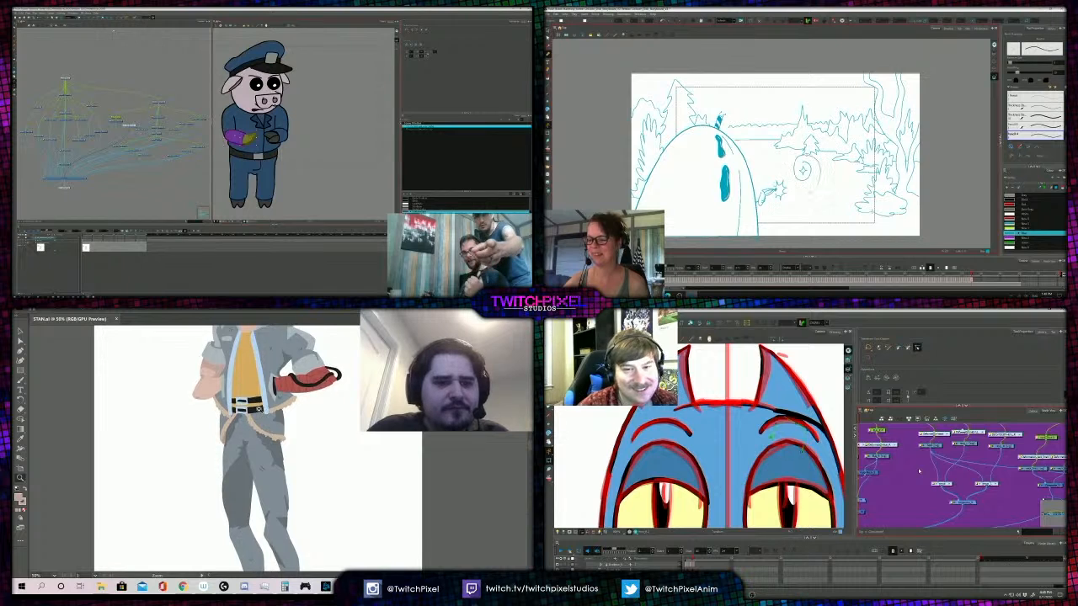
scroll(259, 401, up, 1)
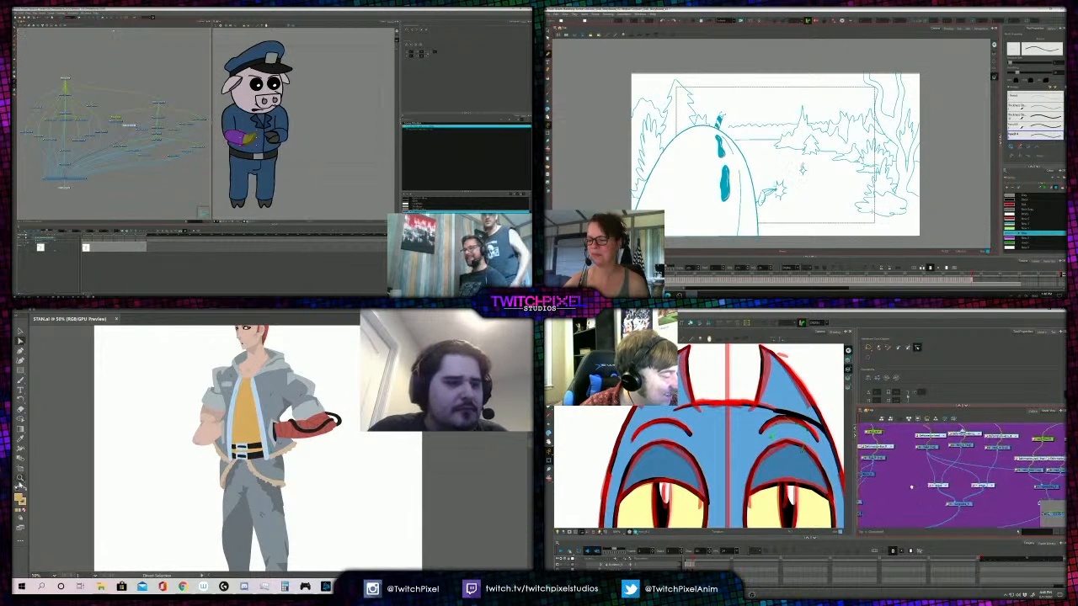
- Set a muted tan of hue 36°, saturation 49% and brightness 76% for shading the yellow shirt
double_click(20, 499)
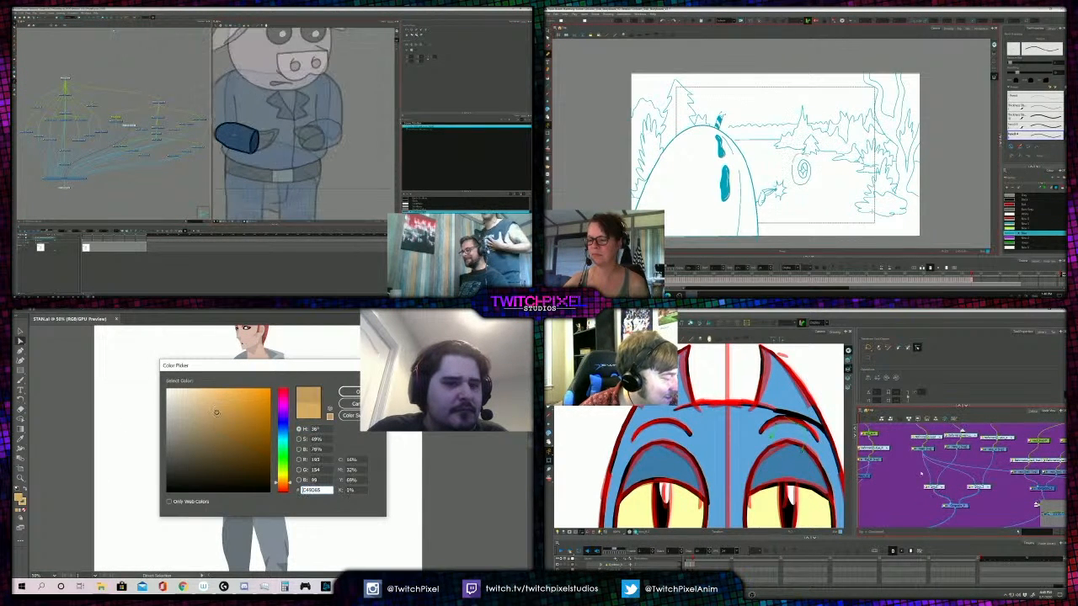
click(349, 391)
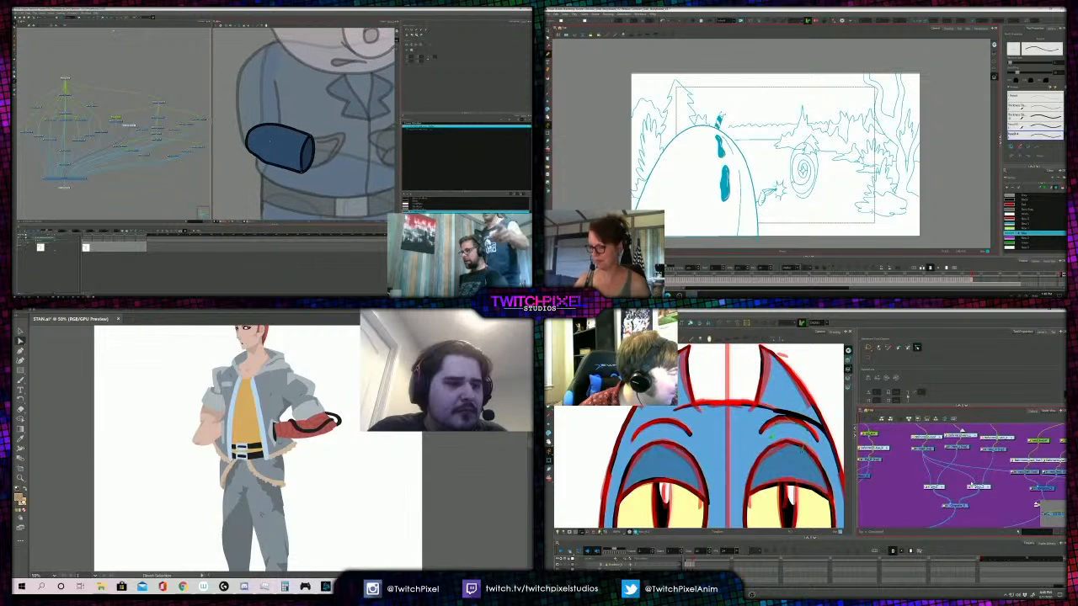
click(251, 414)
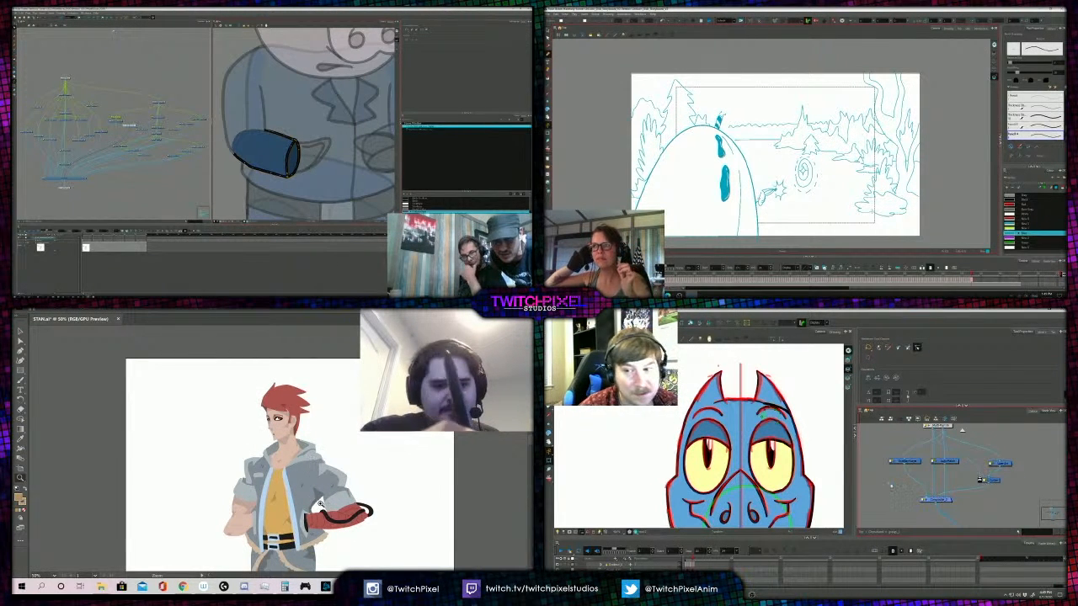
- Recolour the black cord wound around the red forearm with the yellow sampled from the shirt
click(320, 503)
click(308, 503)
key(v)
click(290, 493)
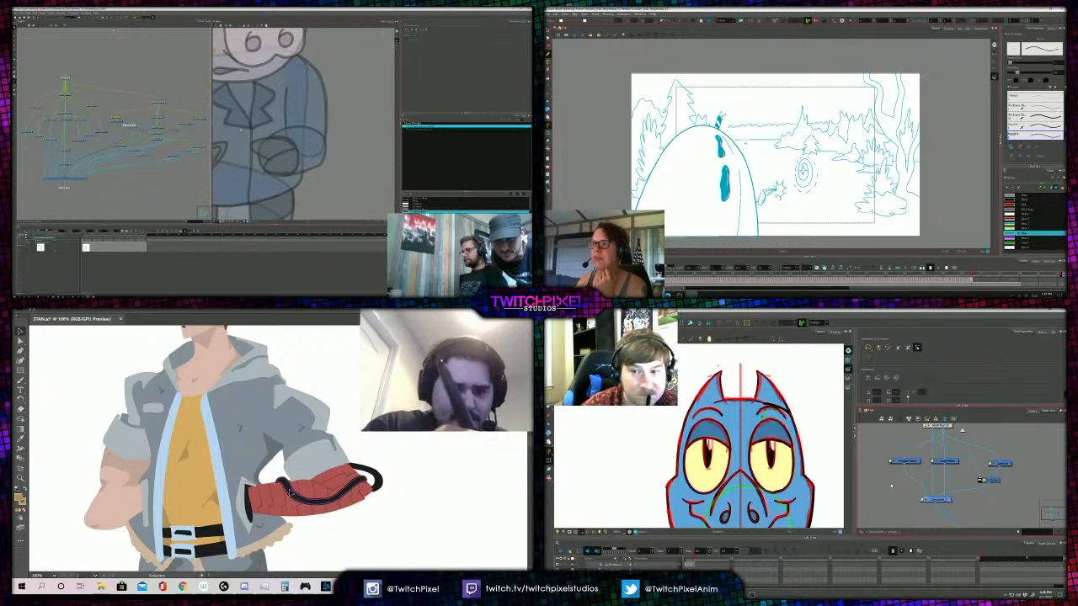
shift+click(364, 470)
key(i)
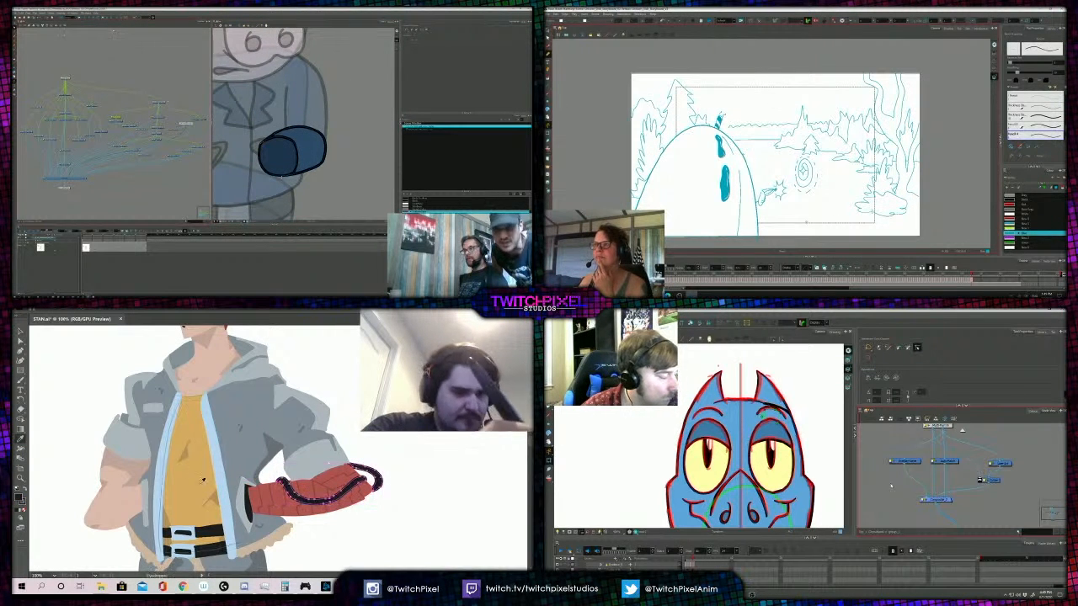
click(203, 476)
- Compare the yellow forearm cord with the shirt, jacket and whole figure at several magnifications
key(z)
alt+click(259, 452)
alt+click(256, 452)
alt+click(256, 452)
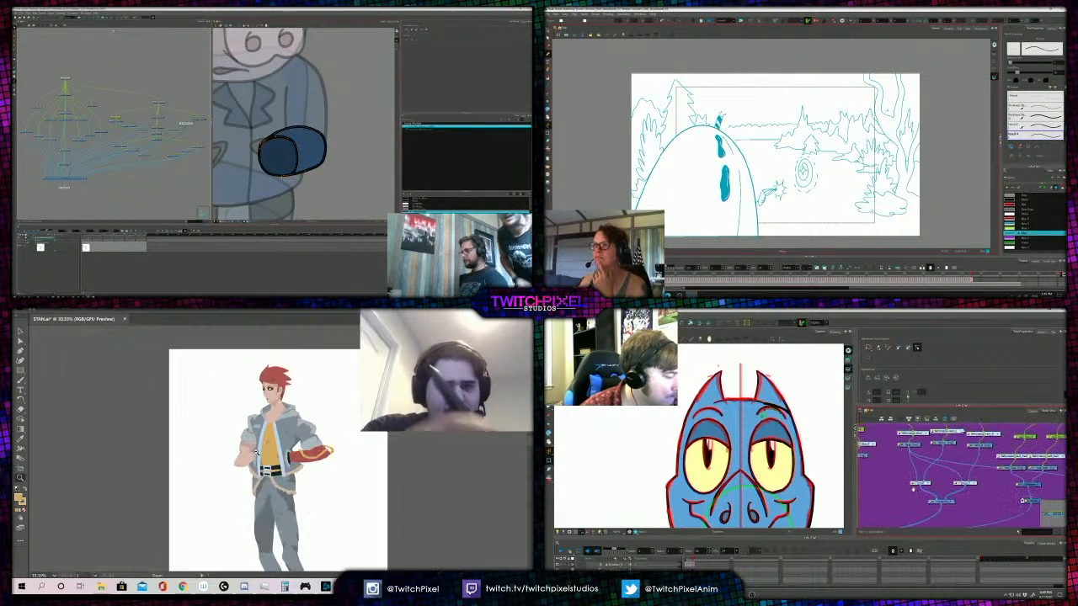
alt+click(289, 443)
click(280, 453)
click(284, 459)
click(285, 464)
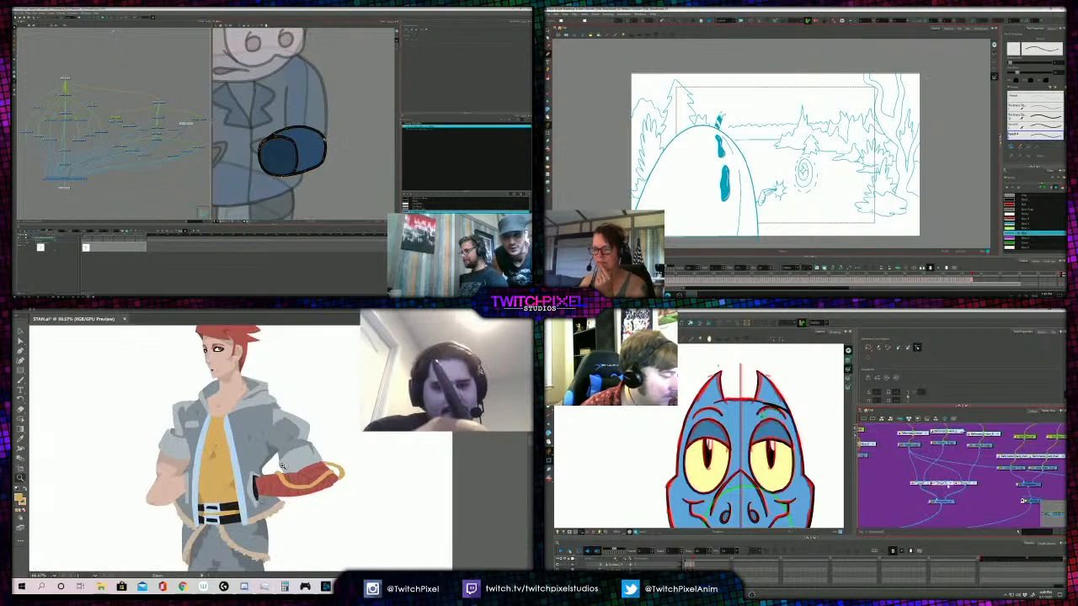
click(284, 471)
- Sample the yellow shirt's darker fold tan as the stroke colour with no fill for painting marks on the forearm cord with the Paintbrush
key(v)
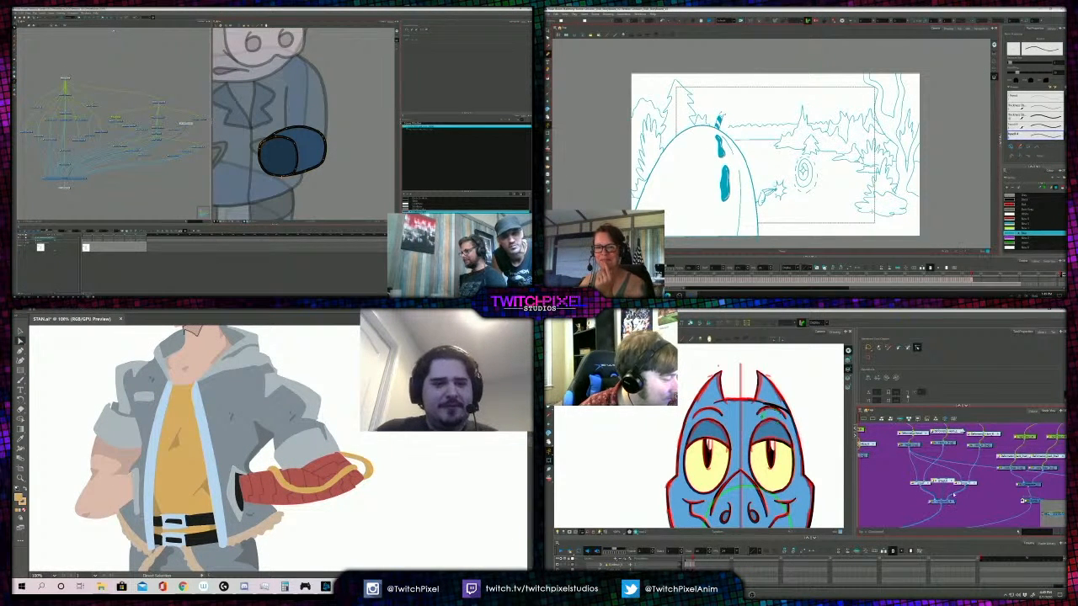
key(alt+s)
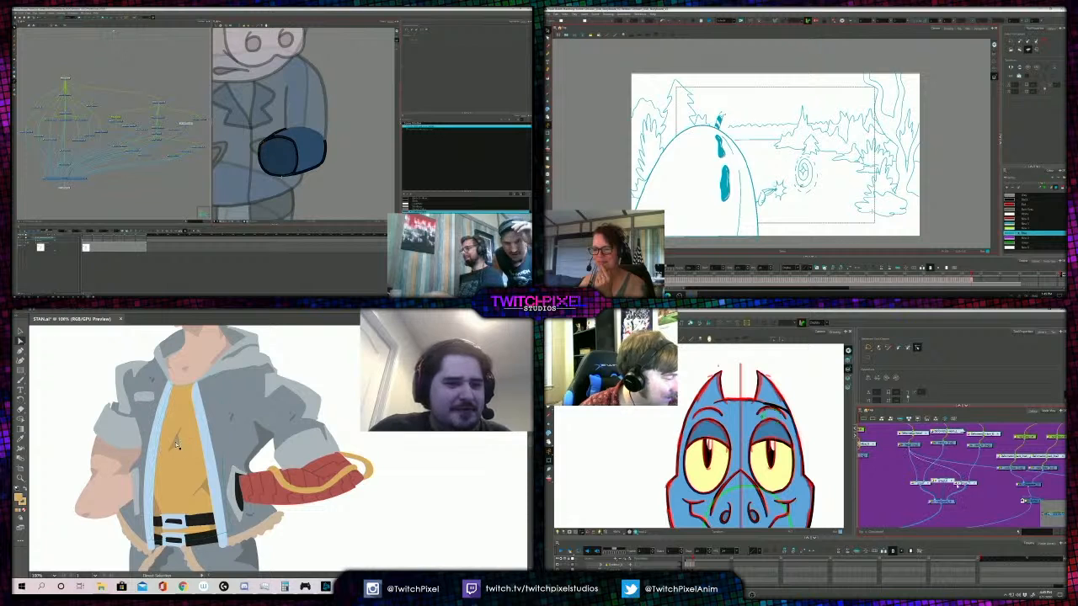
key(i)
click(802, 184)
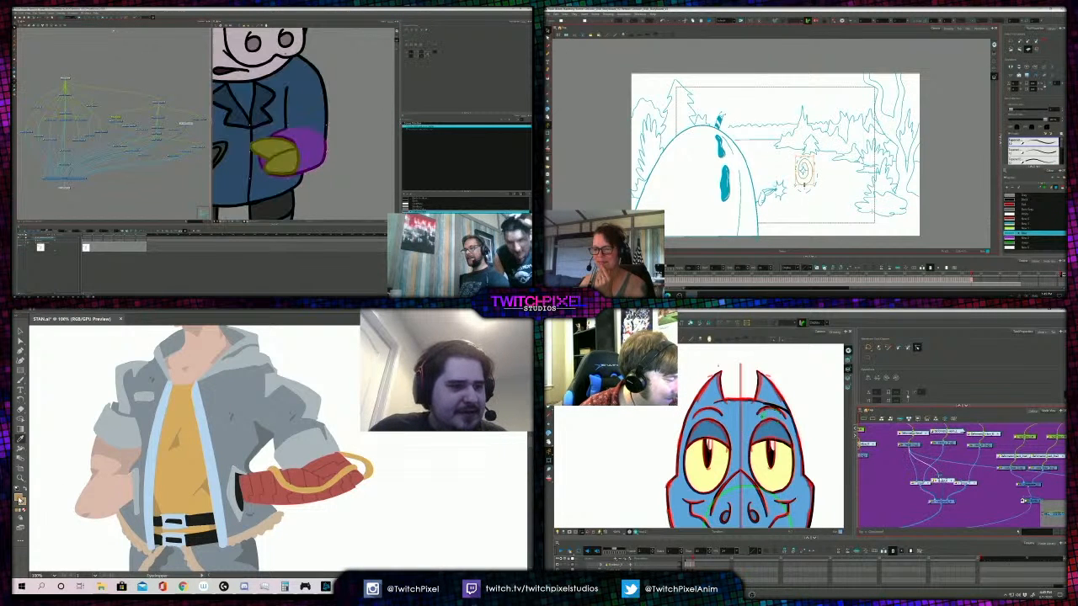
click(24, 511)
click(813, 200)
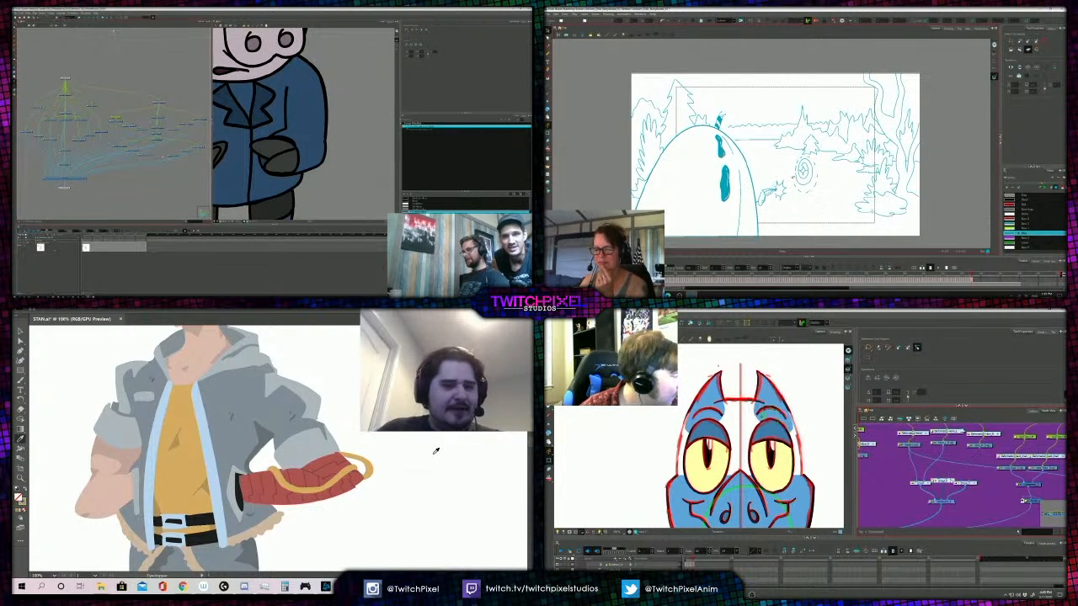
scroll(321, 142, down, 4)
key(b)
- Try removing the middle node above the blue head's composite and compare the front and three-quarter views
click(792, 182)
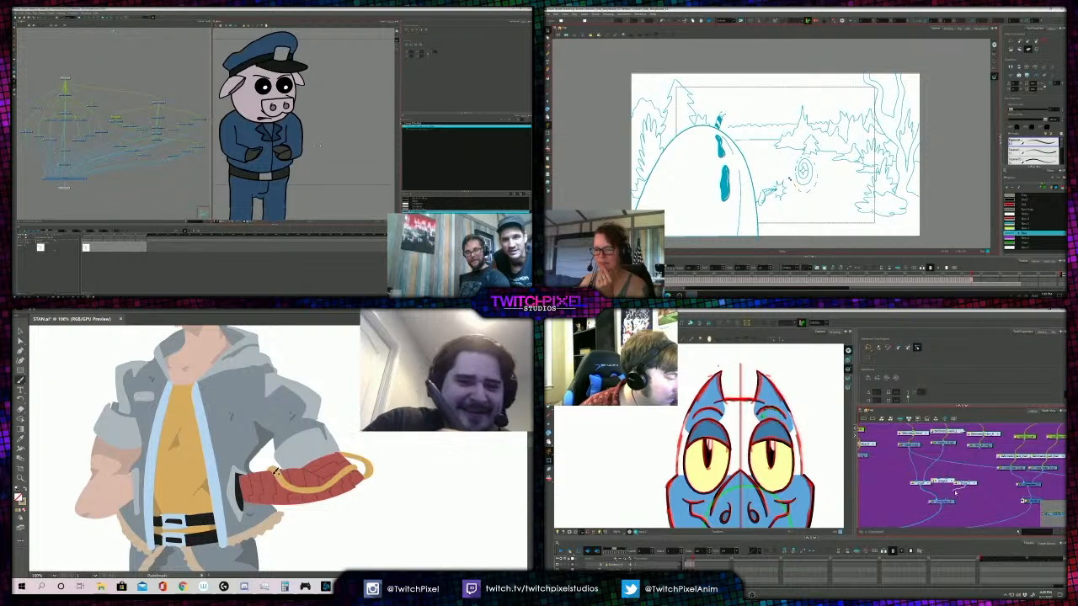
click(779, 158)
key(Delete)
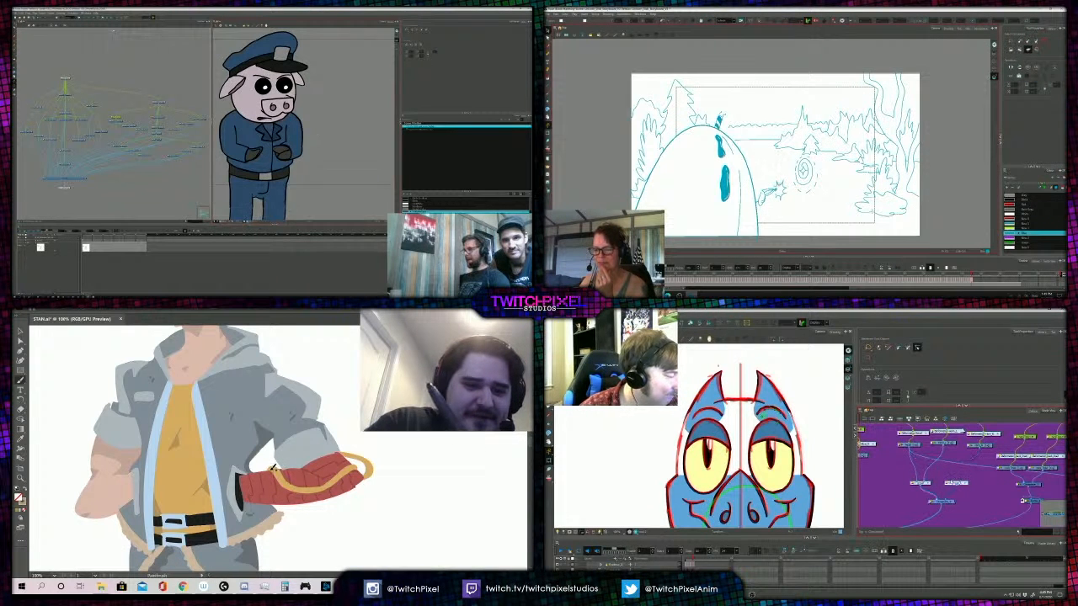
drag(312, 129, 320, 132)
key(period)
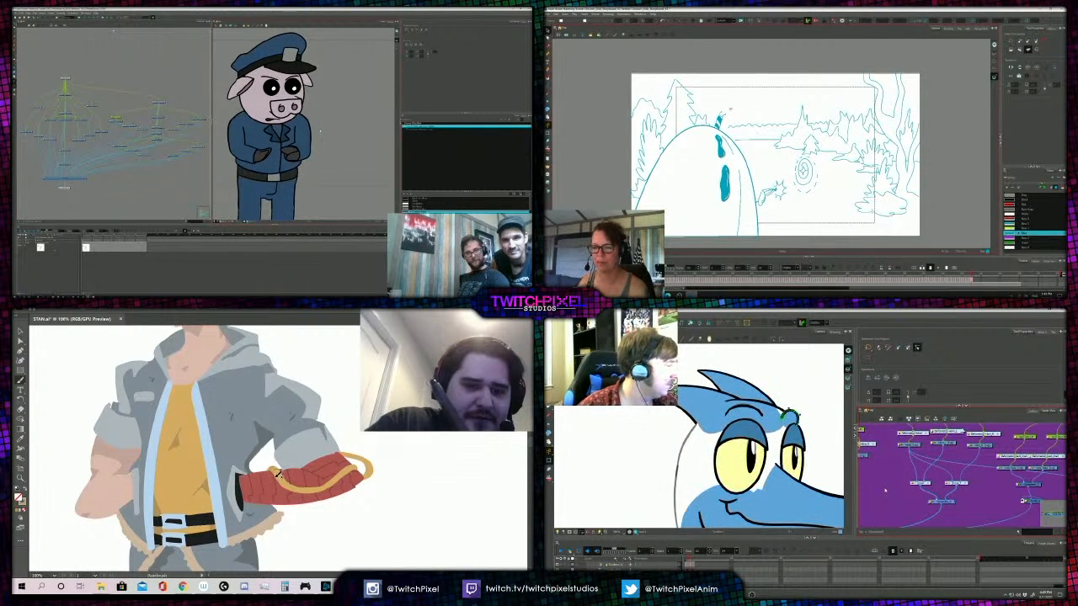
key(comma)
key(period)
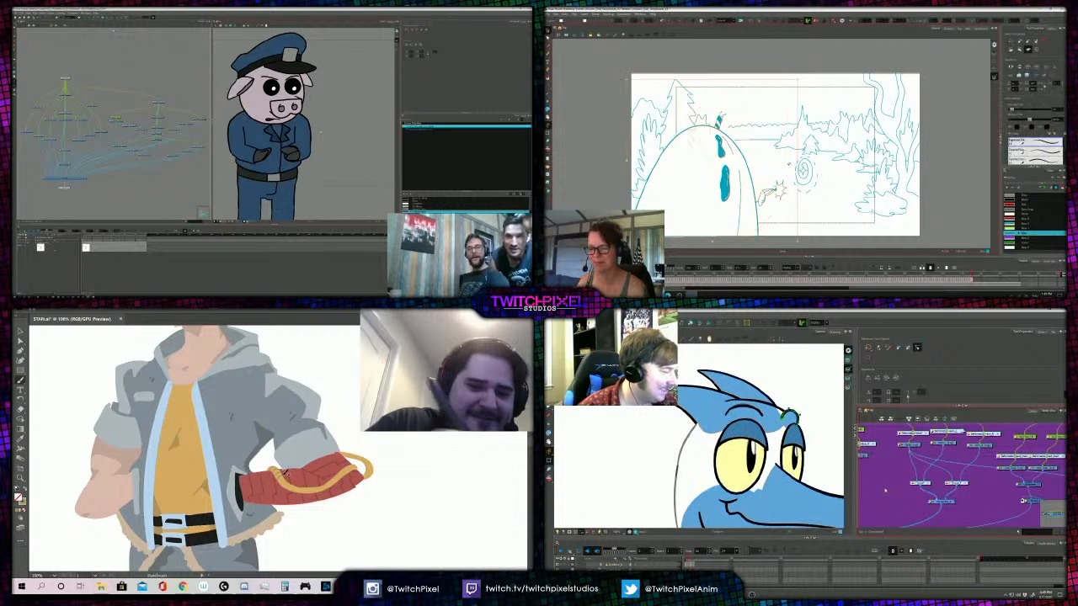
scroll(320, 138, down, 3)
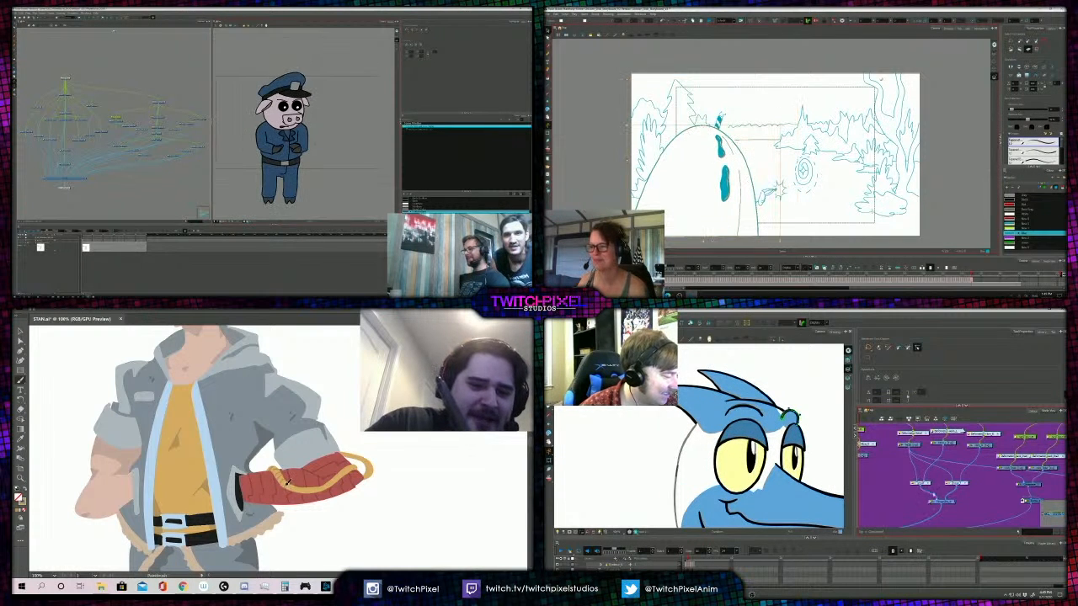
- Wire an upper node of the blue head rig into the lower composite and return to the front view
drag(909, 448, 940, 499)
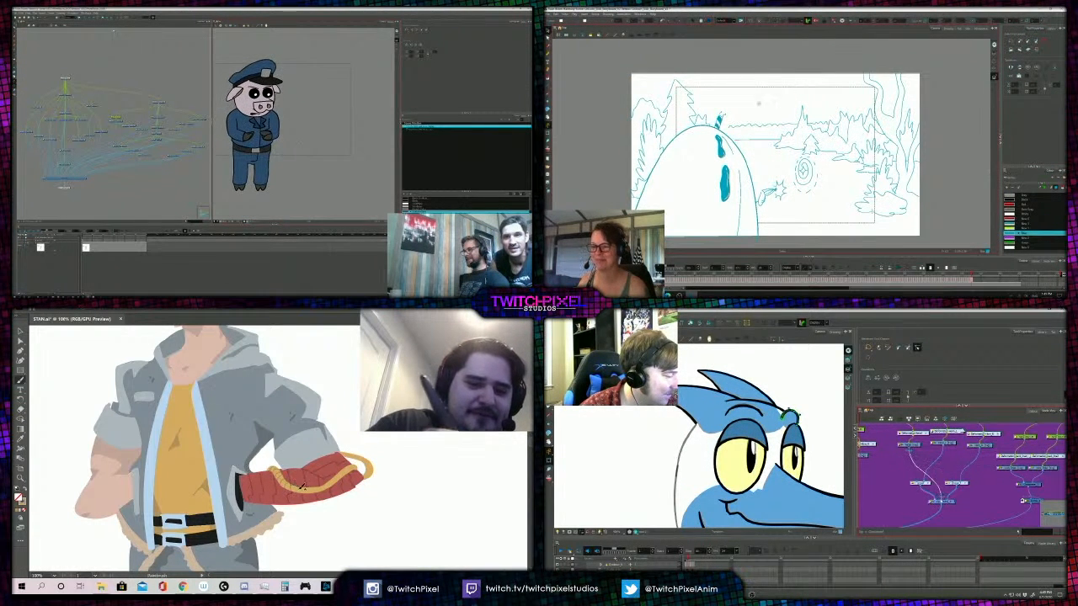
scroll(297, 134, up, 1)
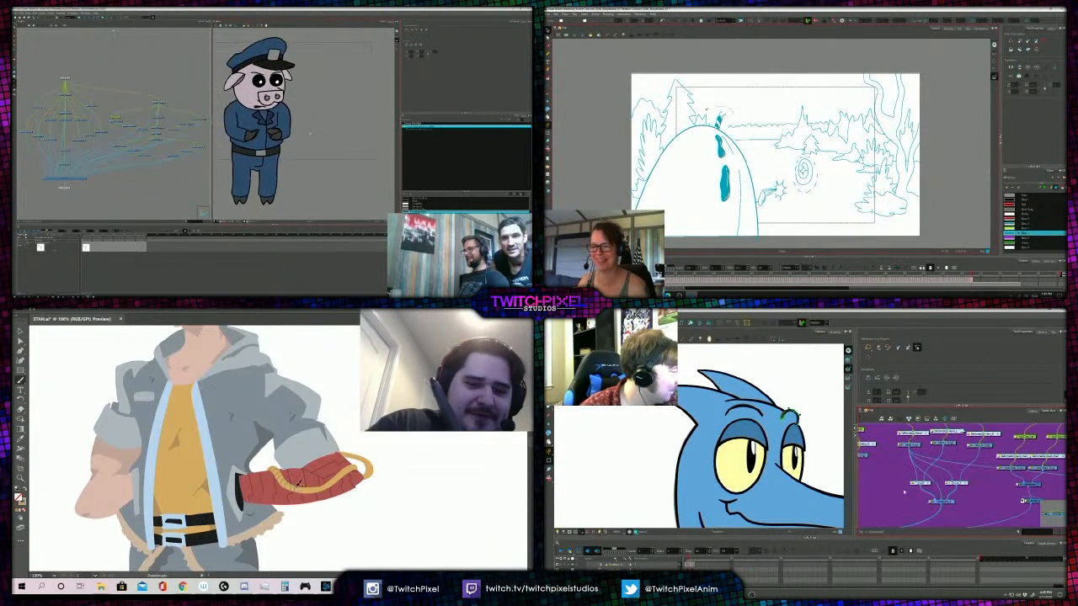
key(comma)
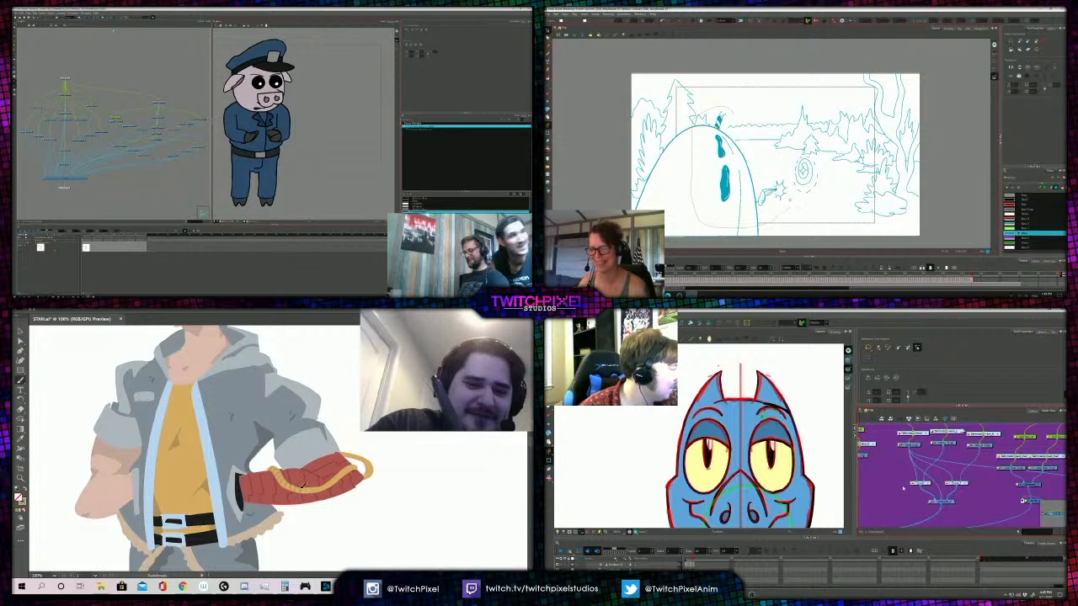
- Select the shoreline and pine tree linework behind the egg in the storyboard scene while comparing the blue head's two views
drag(764, 163, 753, 127)
key(period)
key(comma)
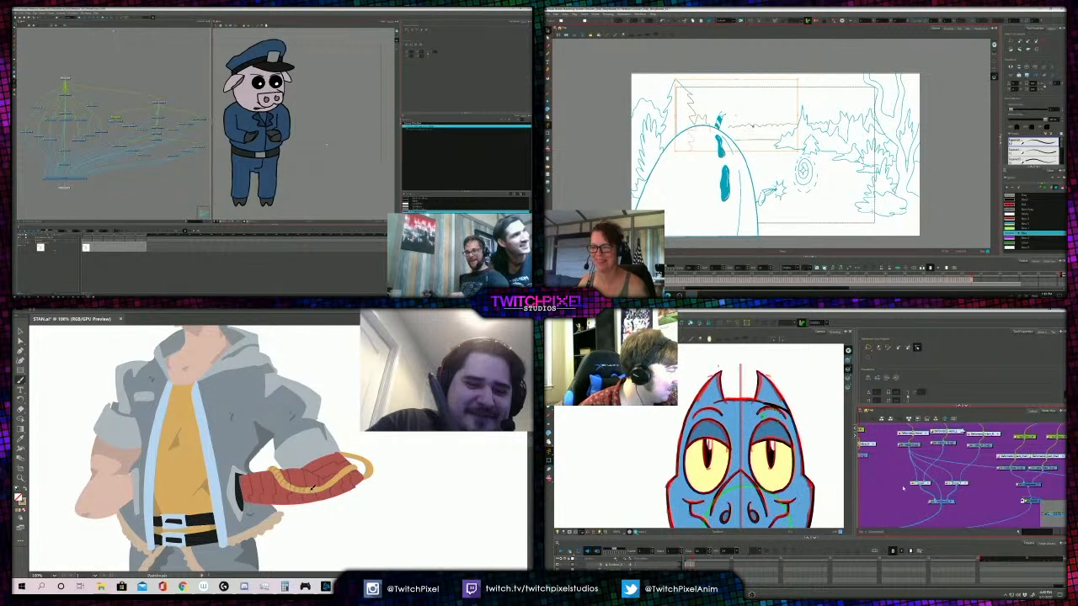
key(period)
key(comma)
shift+click(757, 139)
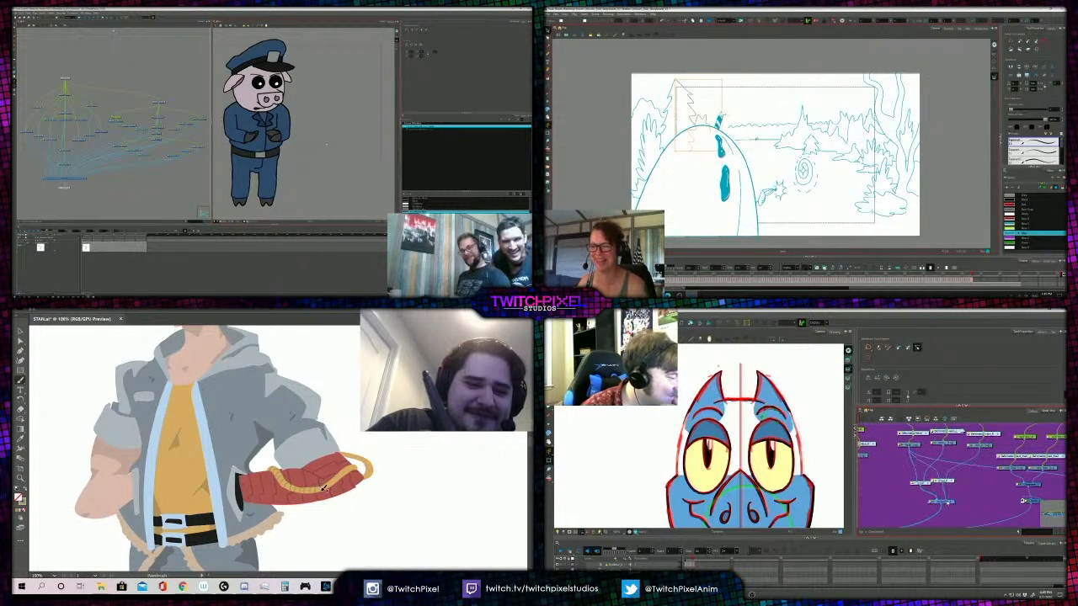
key(period)
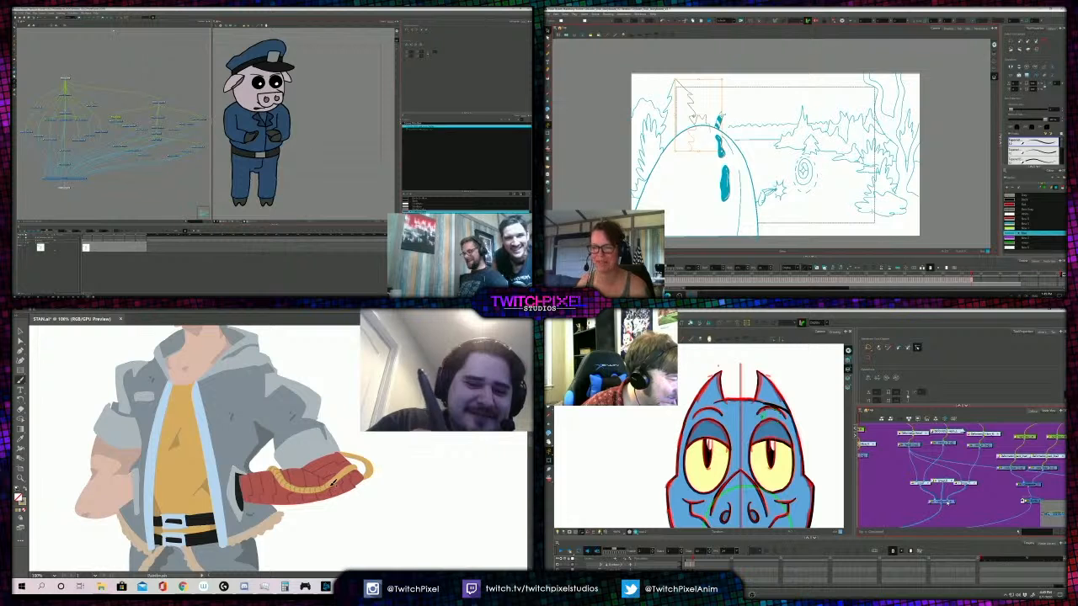
shift+click(695, 116)
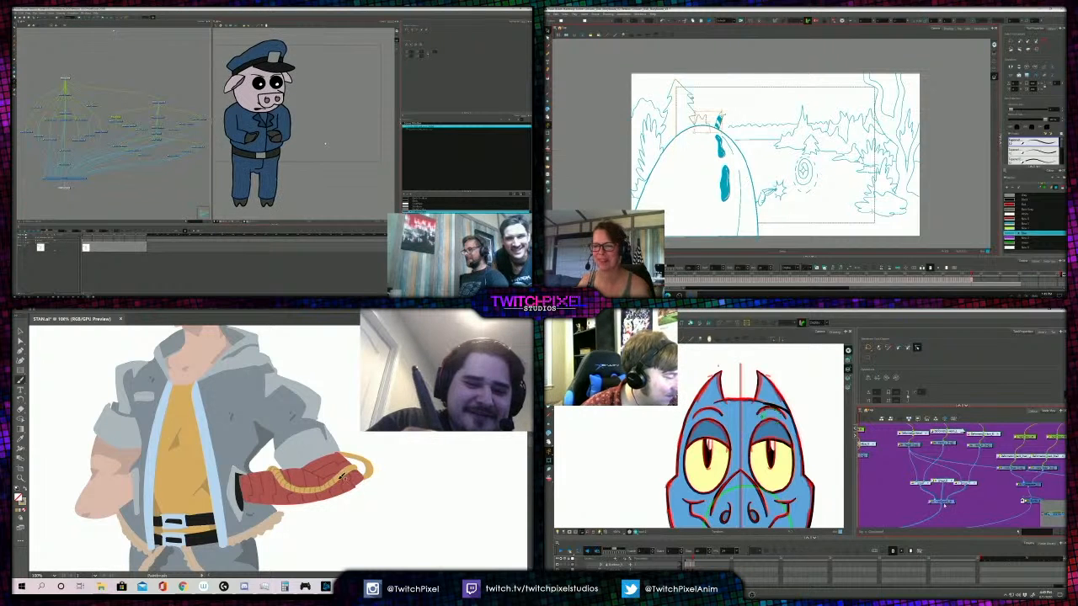
- Examine the linework at the egg's top up close and in the full storyboard frame, and check the blue head's three-quarter view
key(comma)
key(comma)
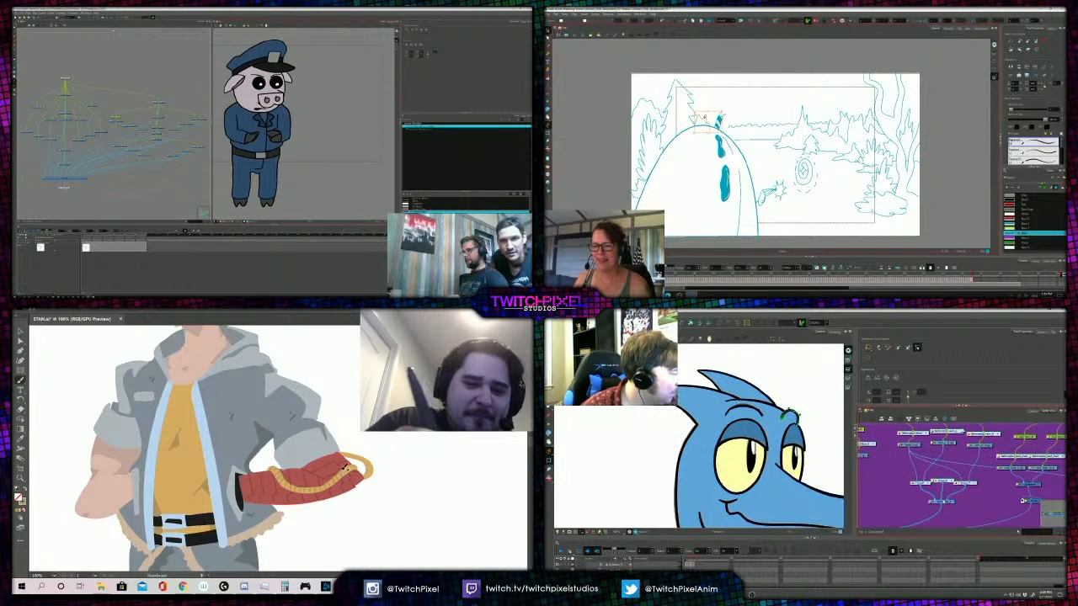
scroll(724, 120, up, 2)
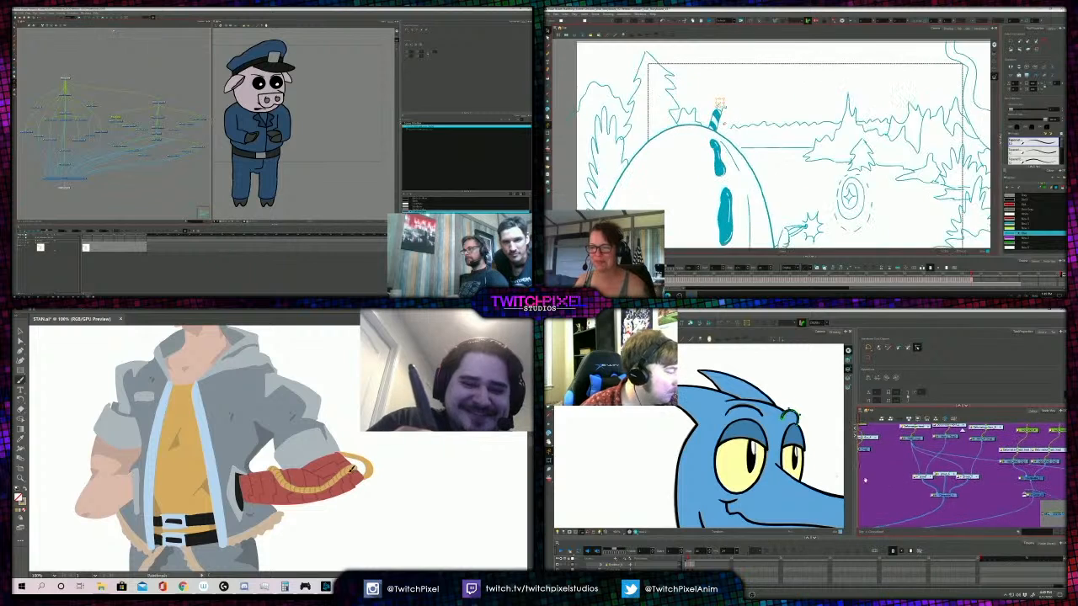
scroll(724, 120, down, 4)
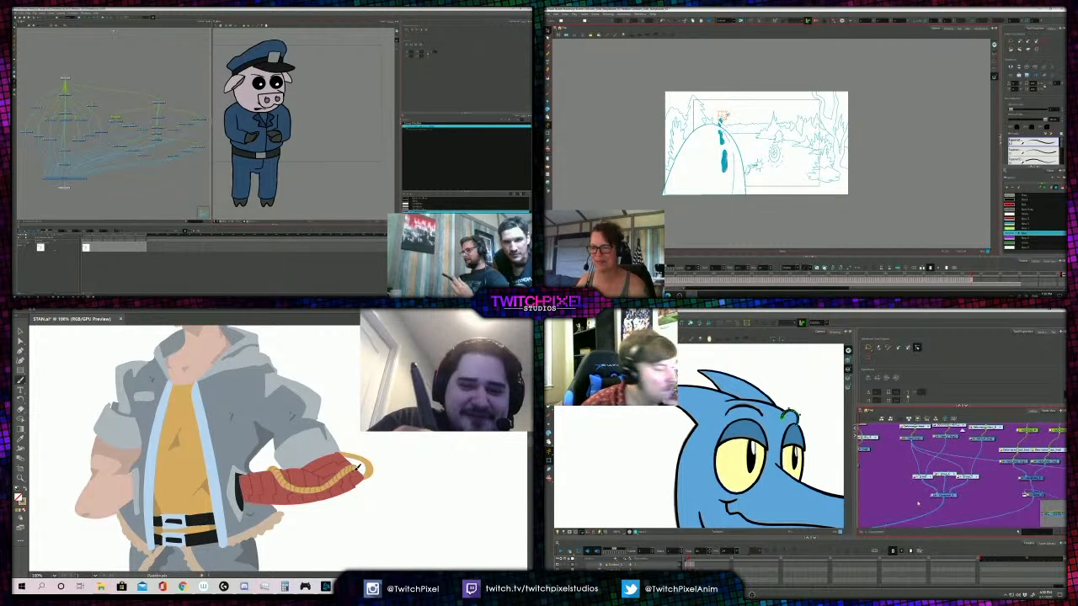
key(period)
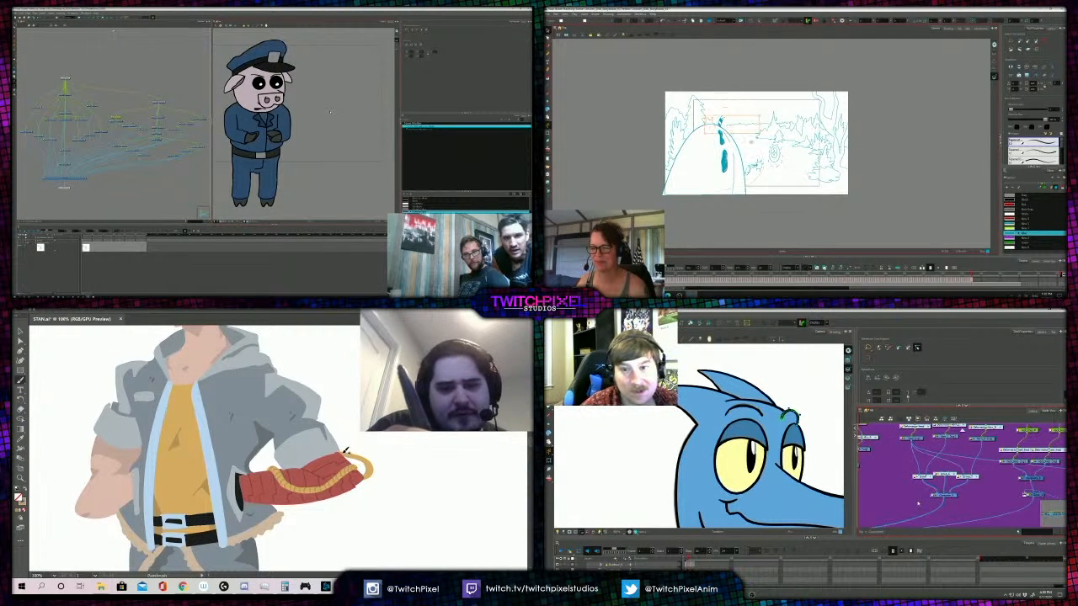
click(749, 154)
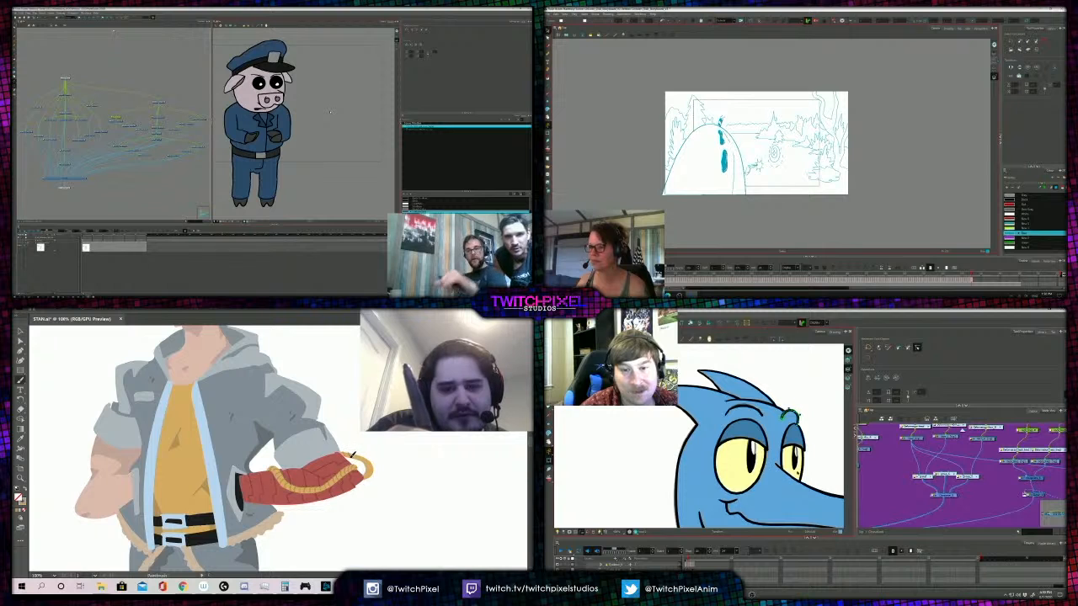
- Nudge the selected egg foreground drawing slightly on the storyboard frame and undo the stray mark beside the forearm cord
key(ctrl+a)
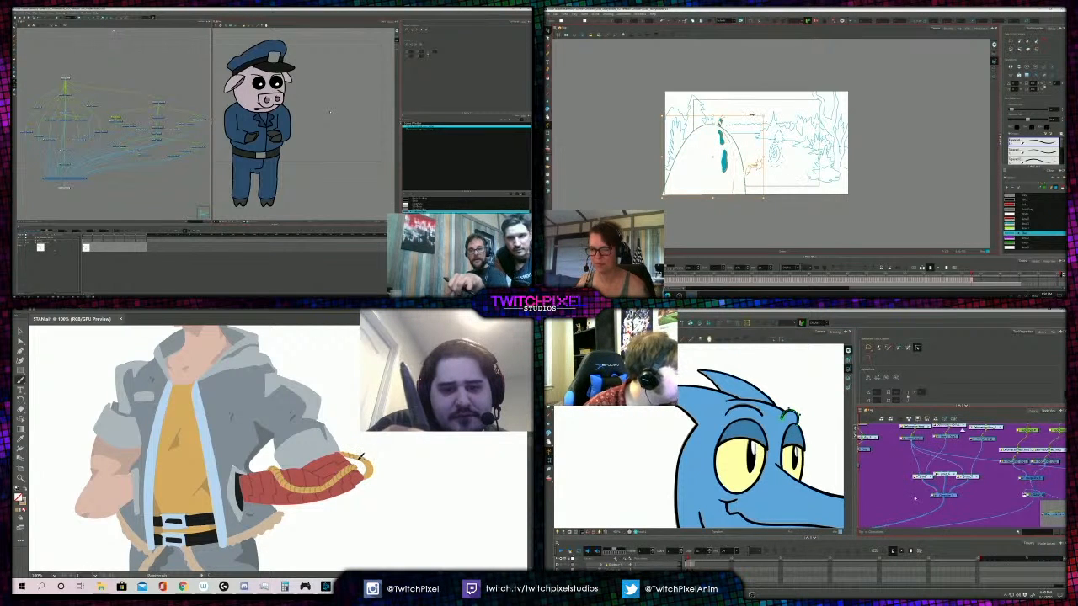
drag(751, 115, 750, 113)
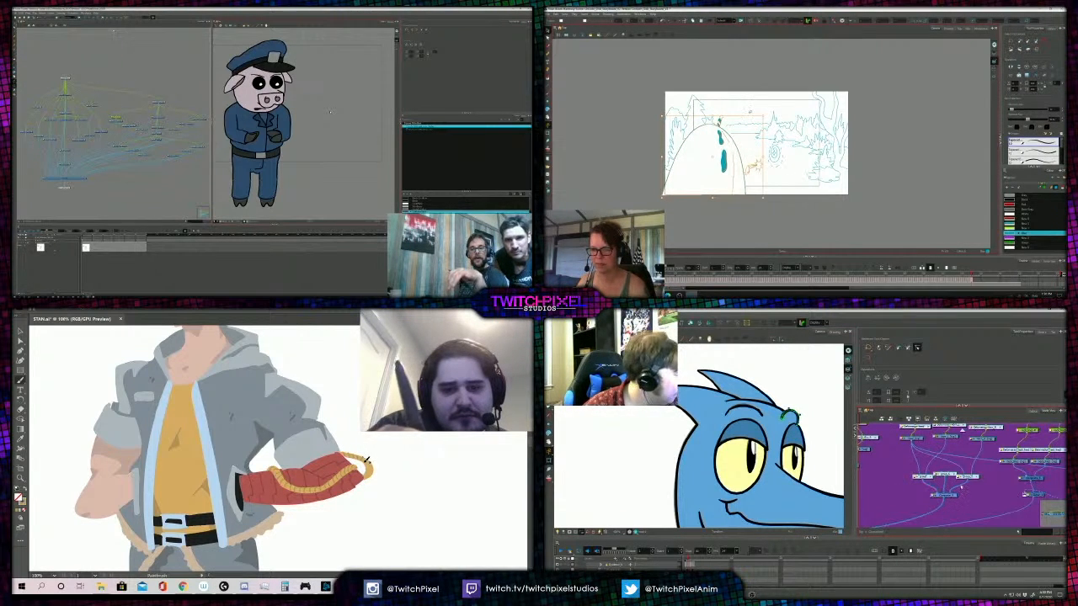
key(Escape)
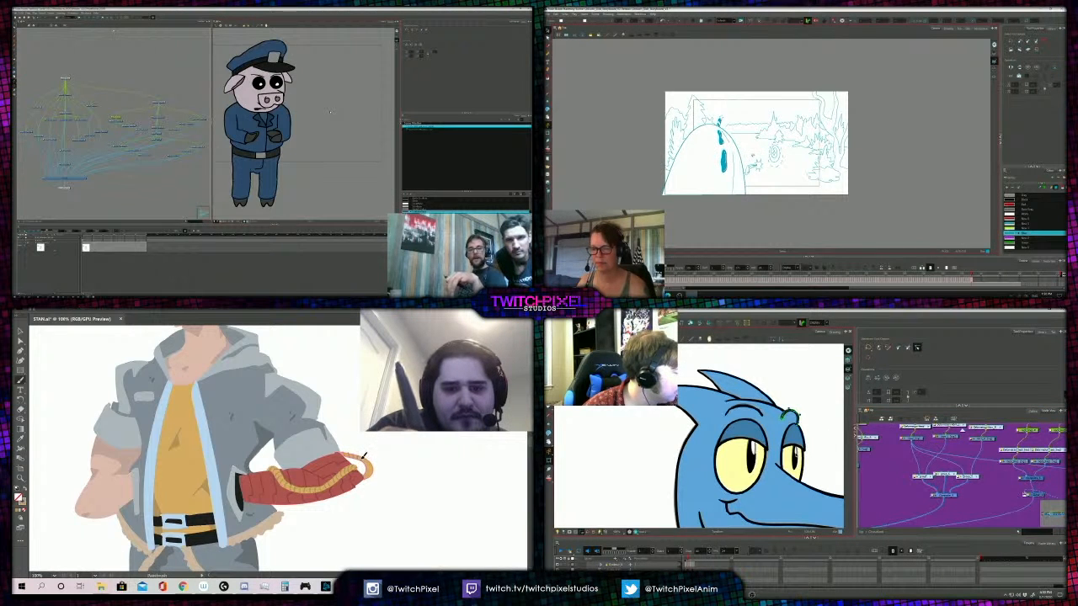
key(.)
key(.)
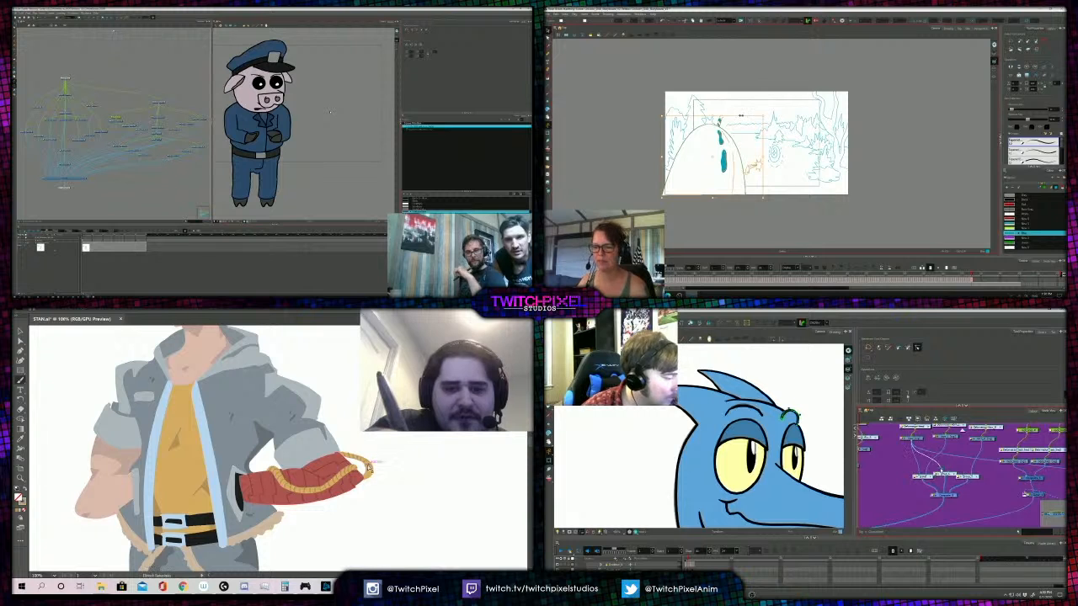
key(ctrl+z)
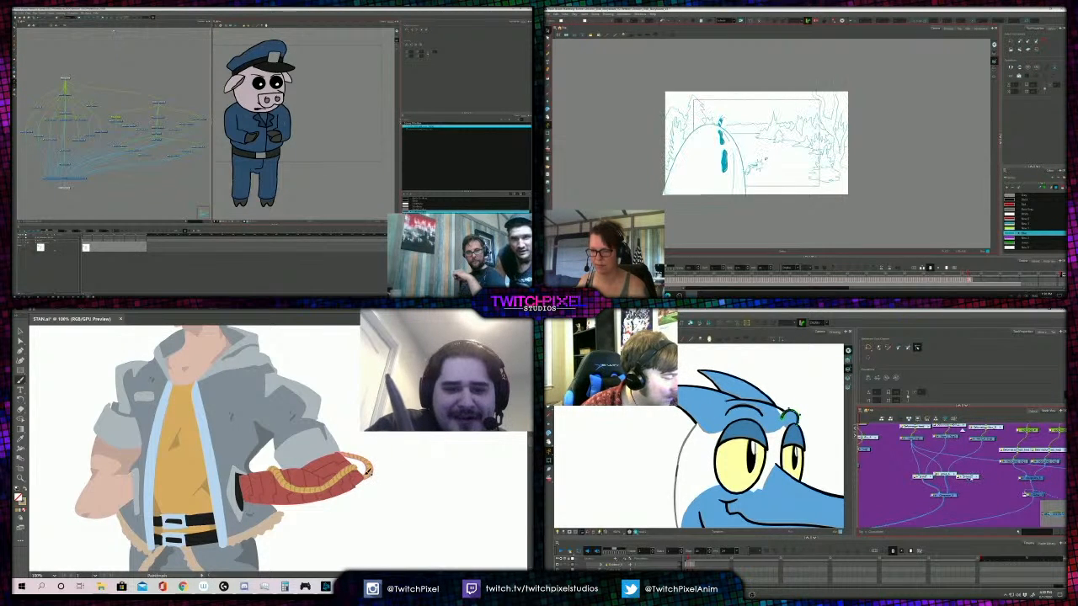
- Shrink the starburst at the tip of the egg's hand in the storyboard while checking the corded figure's jacket and trousers
click(954, 476)
alt+click(272, 438)
click(760, 171)
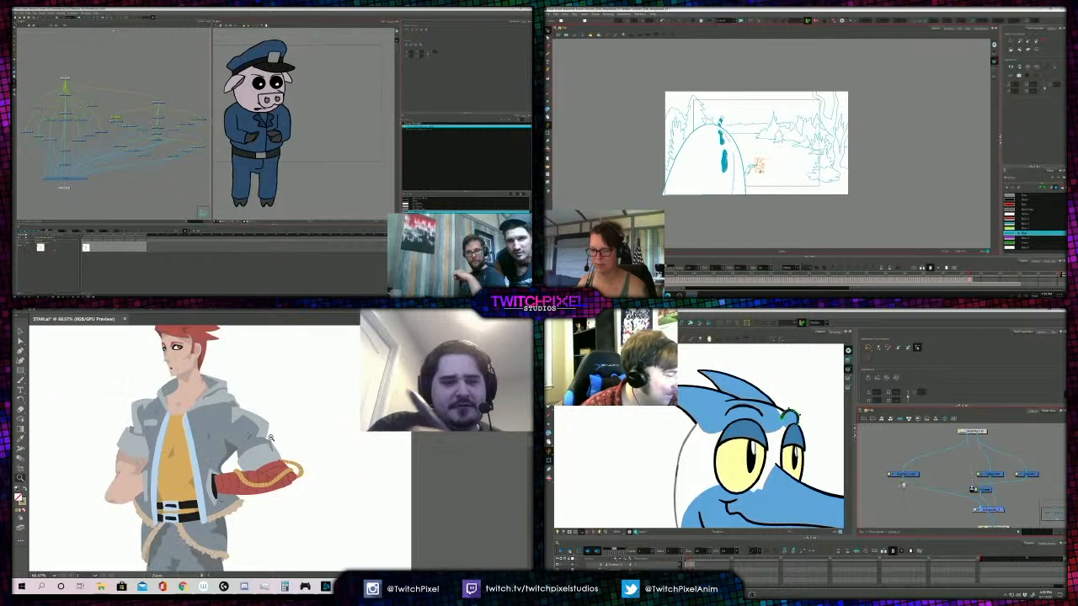
alt+click(257, 435)
scroll(760, 173, up, 5)
click(267, 434)
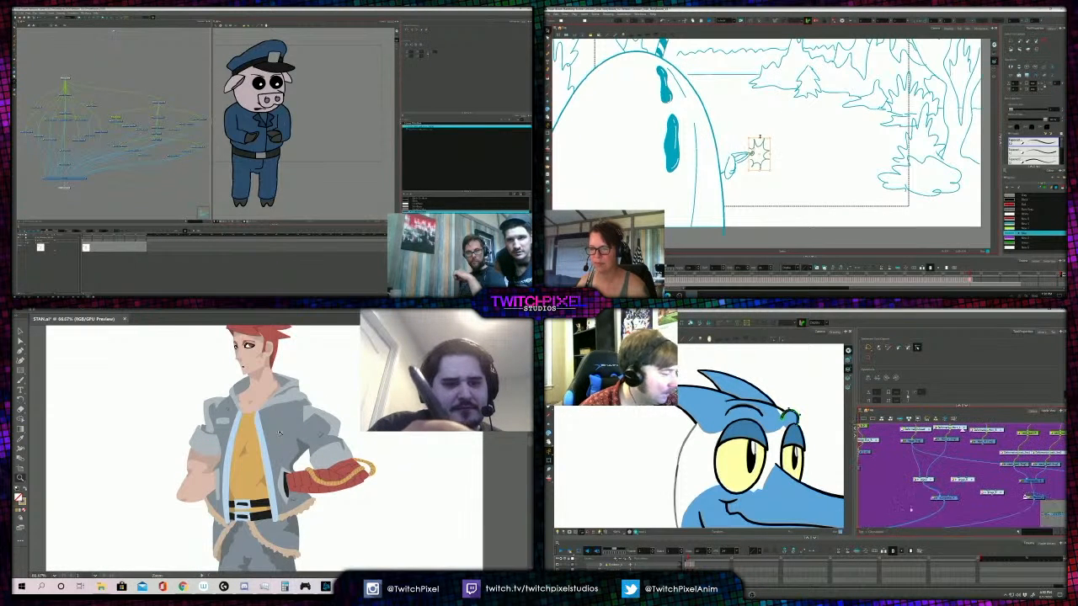
alt+click(263, 436)
alt+click(277, 447)
click(284, 474)
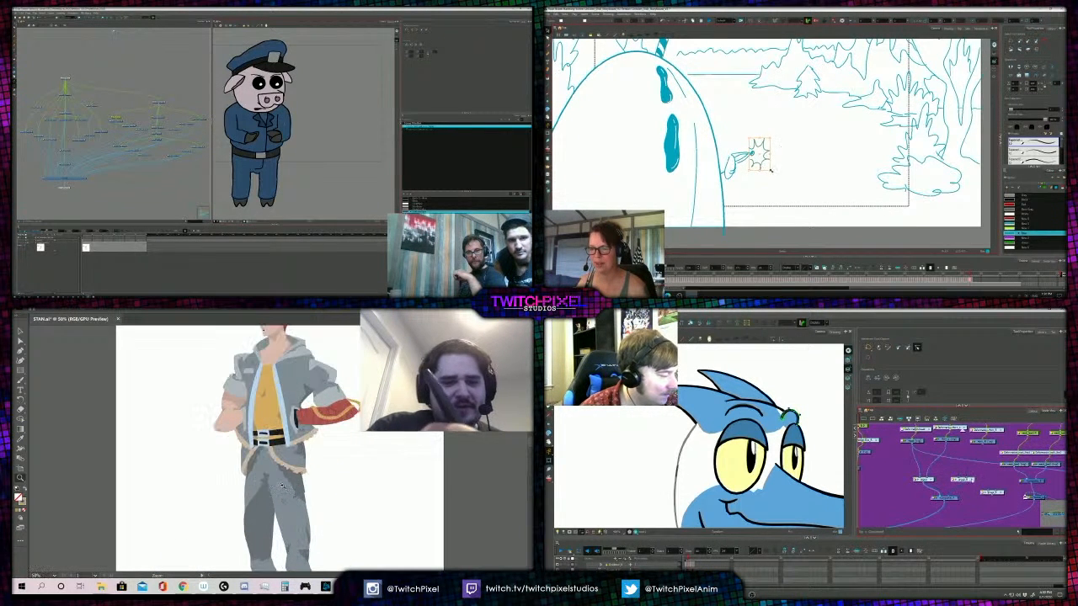
click(286, 485)
alt+click(266, 428)
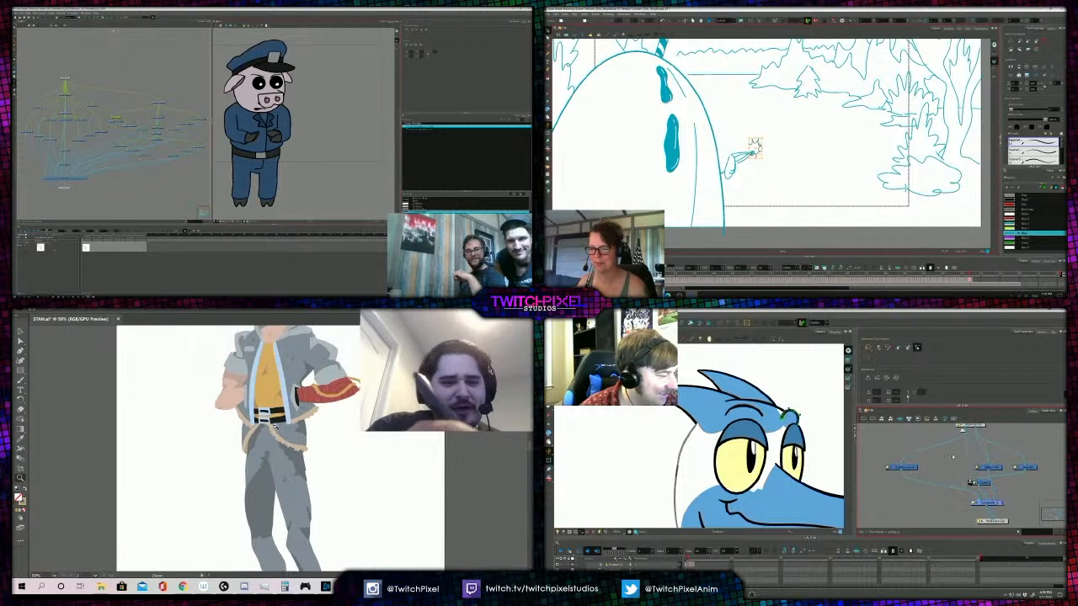
- Look over the red-haired figure from the trousers up to the head, then examine the face, neck and hood closely
alt+click(286, 442)
alt+click(305, 454)
click(307, 451)
click(288, 424)
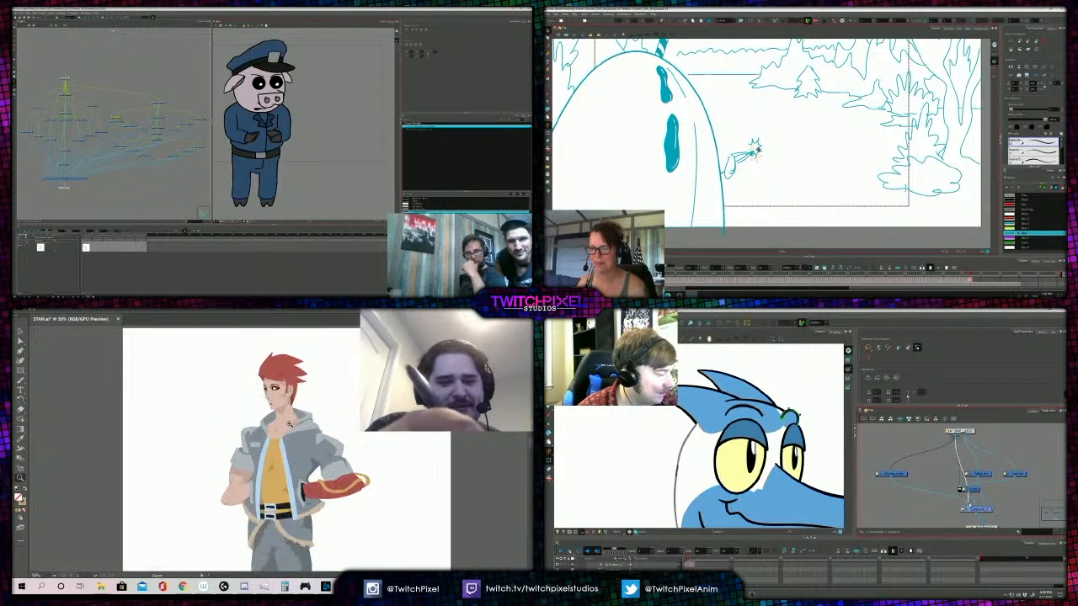
click(297, 429)
click(283, 436)
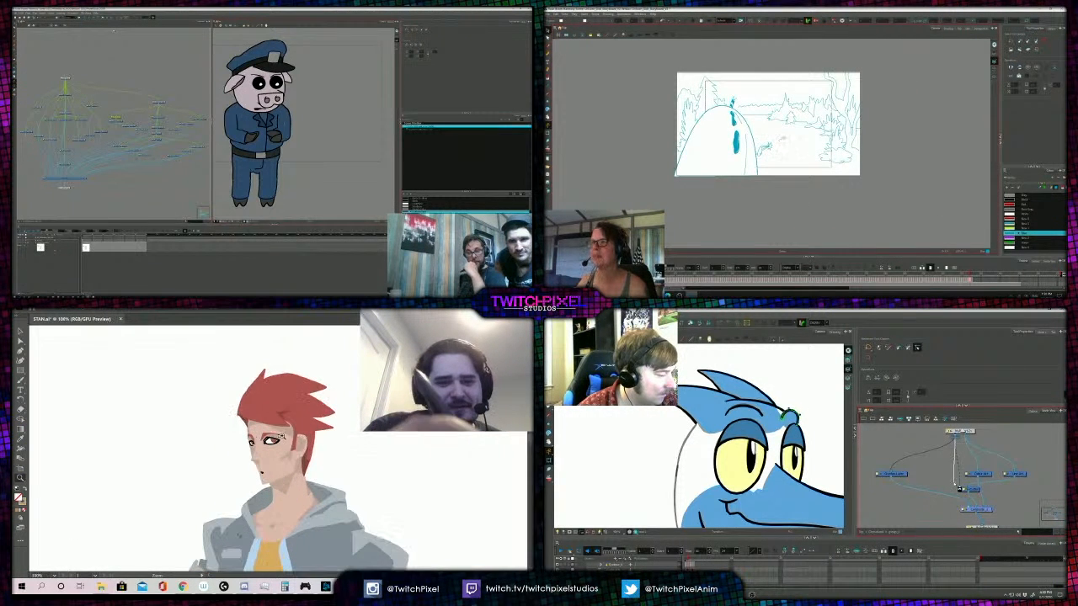
alt+click(279, 454)
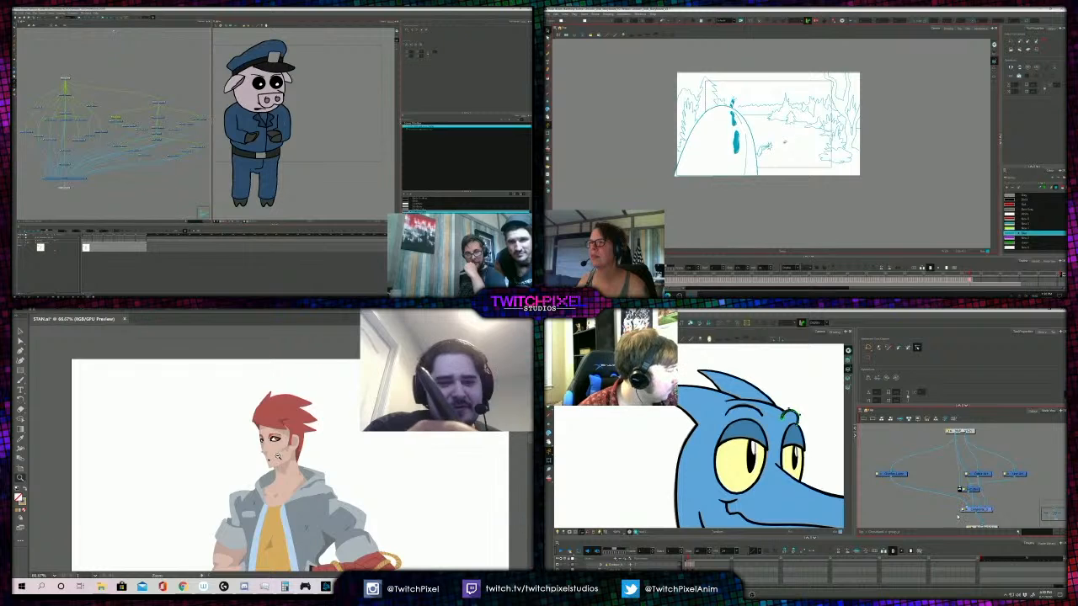
alt+click(279, 456)
click(282, 455)
click(311, 470)
click(314, 463)
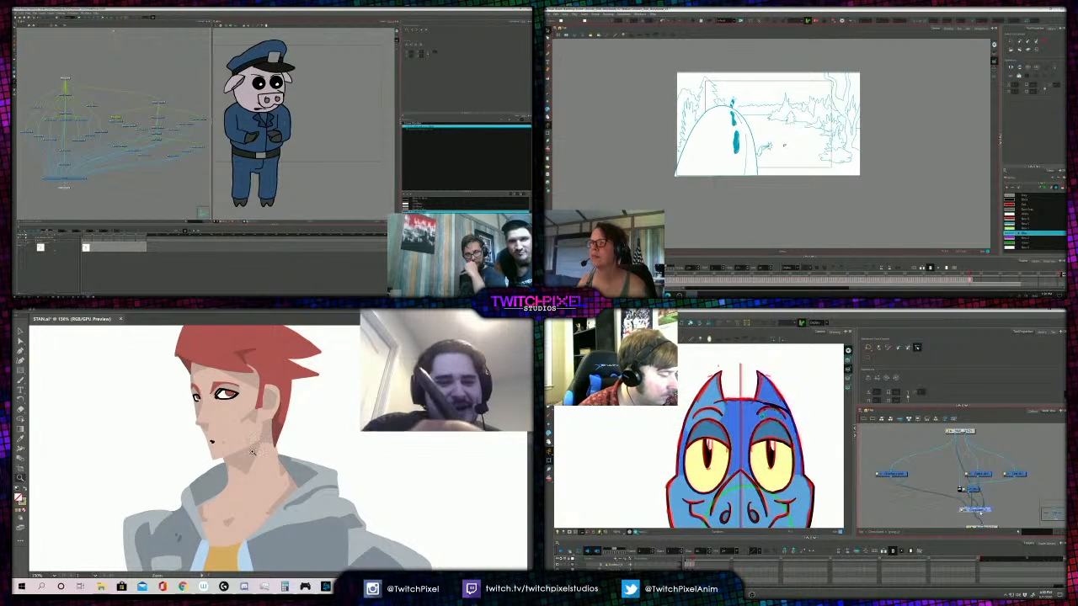
- Examine the shaded hood panel beside the red-haired figure's neck and check the whole figure at reduced and medium size
key(a)
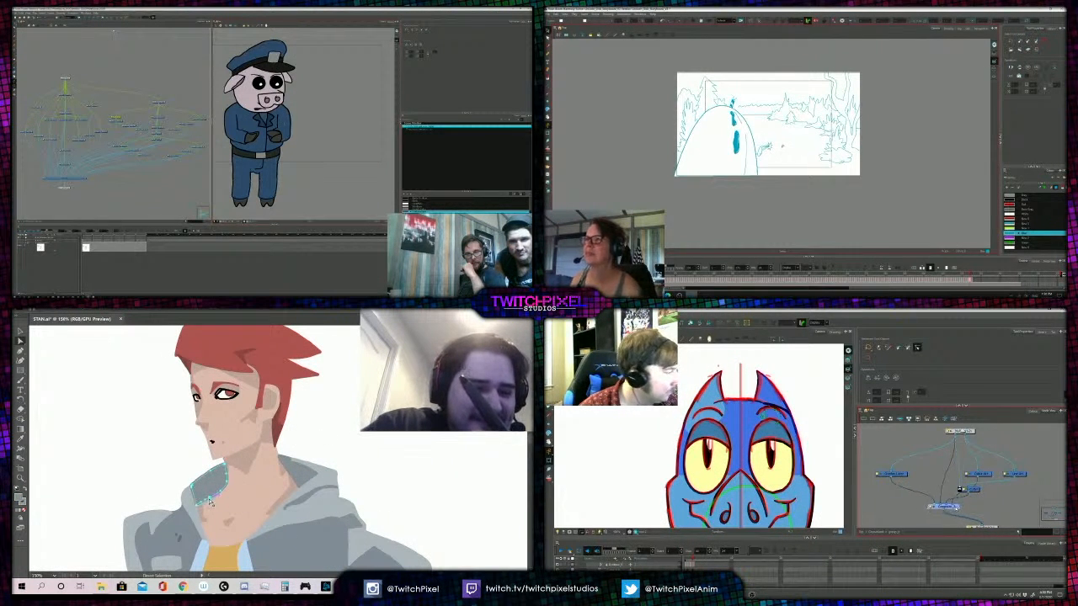
click(189, 470)
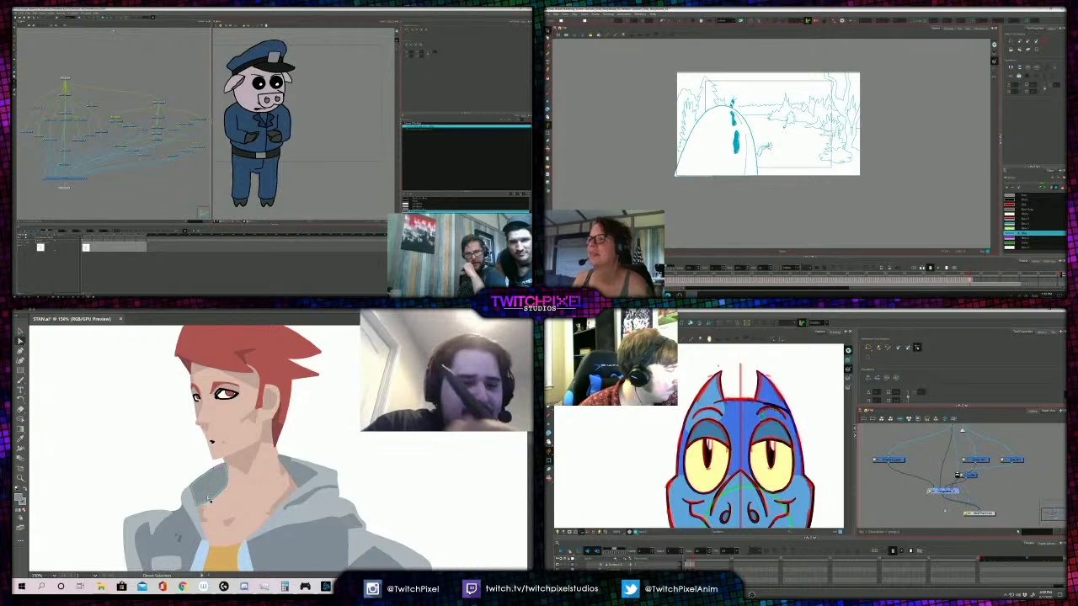
click(203, 504)
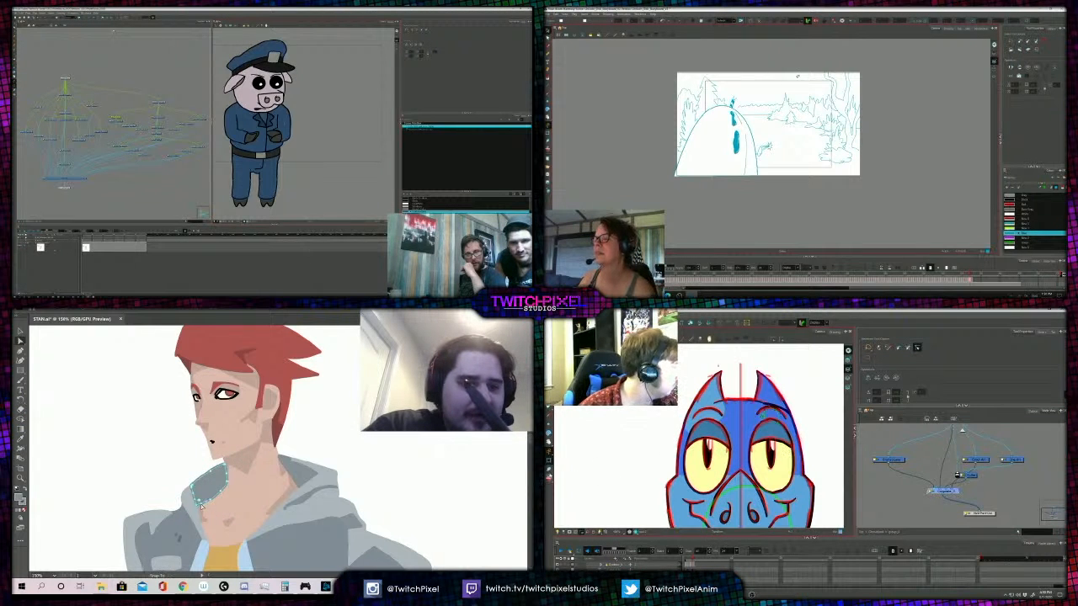
key(z)
alt+click(288, 404)
alt+click(288, 404)
alt+click(288, 406)
alt+click(291, 409)
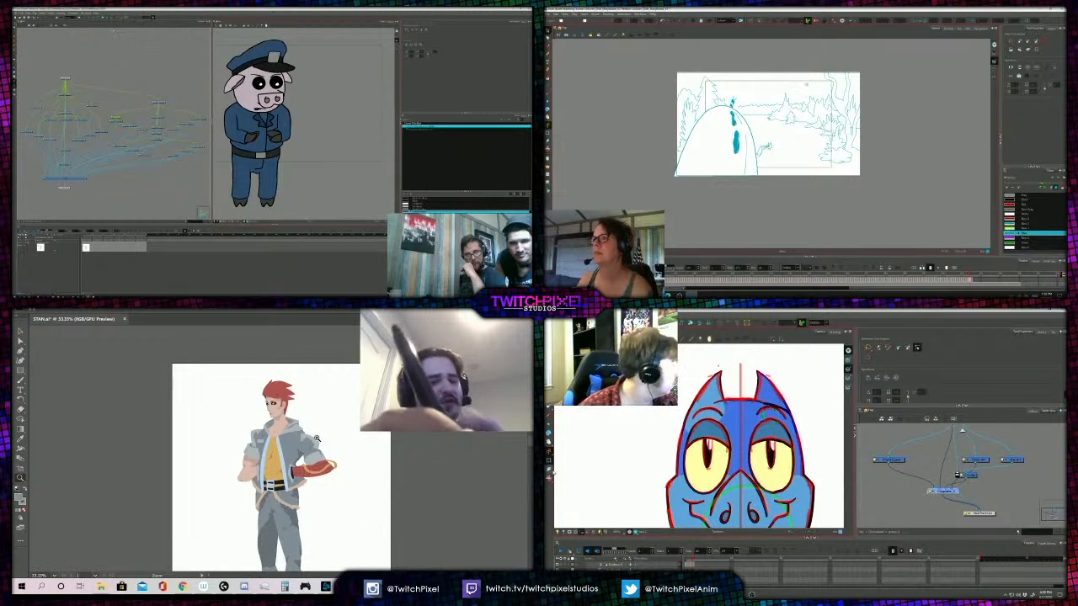
alt+click(272, 435)
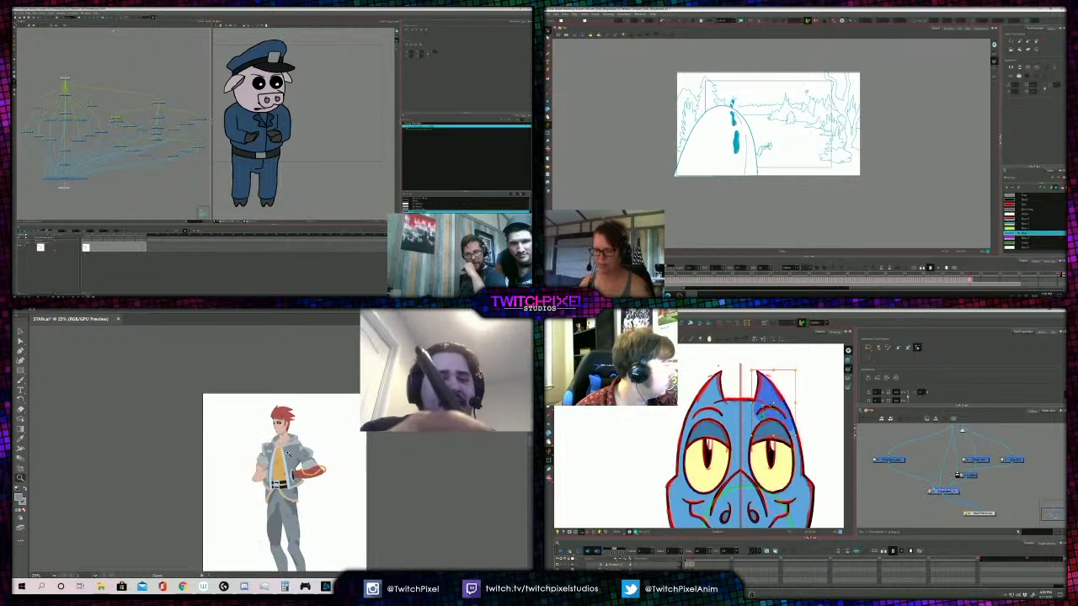
click(293, 475)
alt+click(279, 475)
click(273, 470)
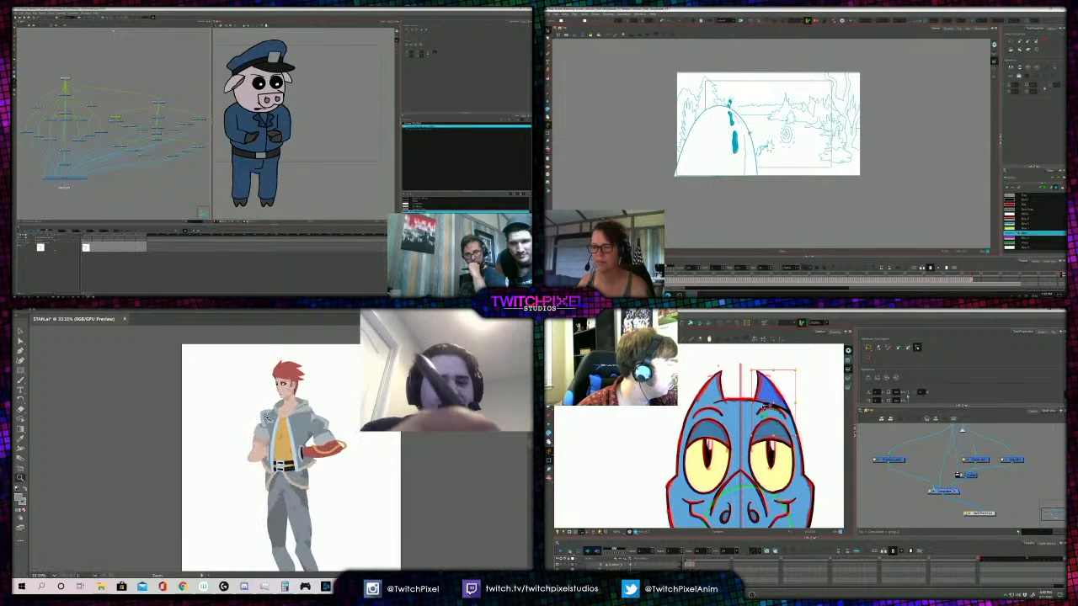
click(286, 469)
- Try shifting the yellow shirt's fill to an orange with a hue of 28°
key(a)
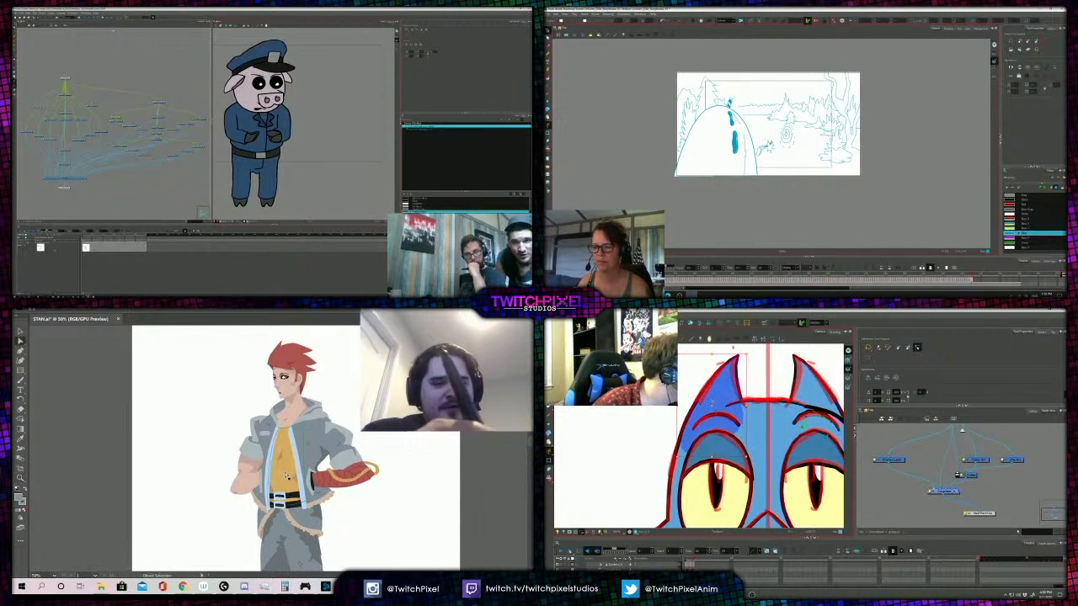
click(285, 471)
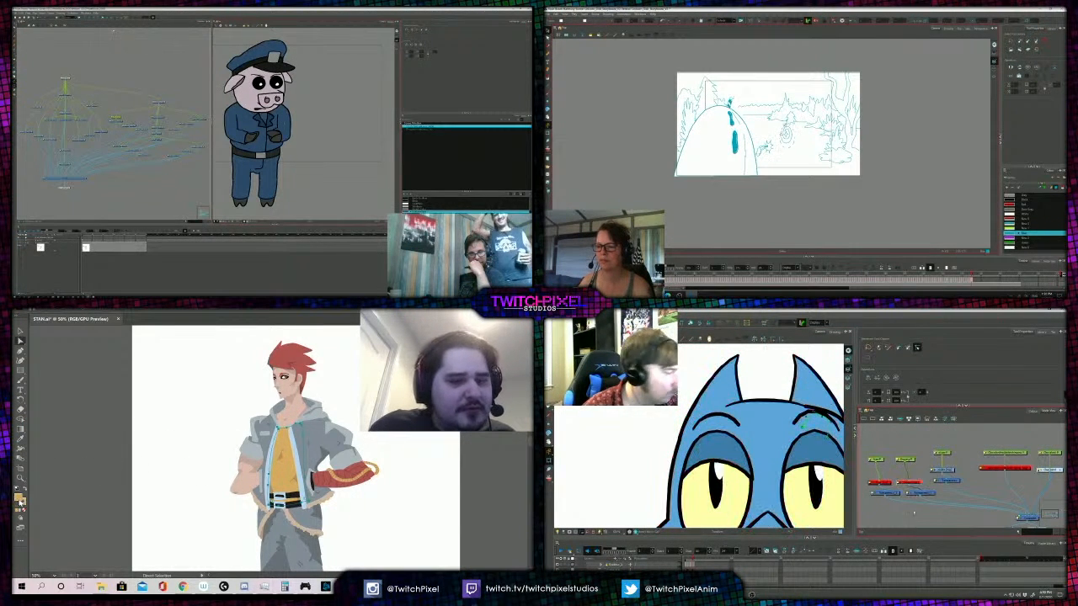
double_click(20, 498)
drag(284, 482, 284, 487)
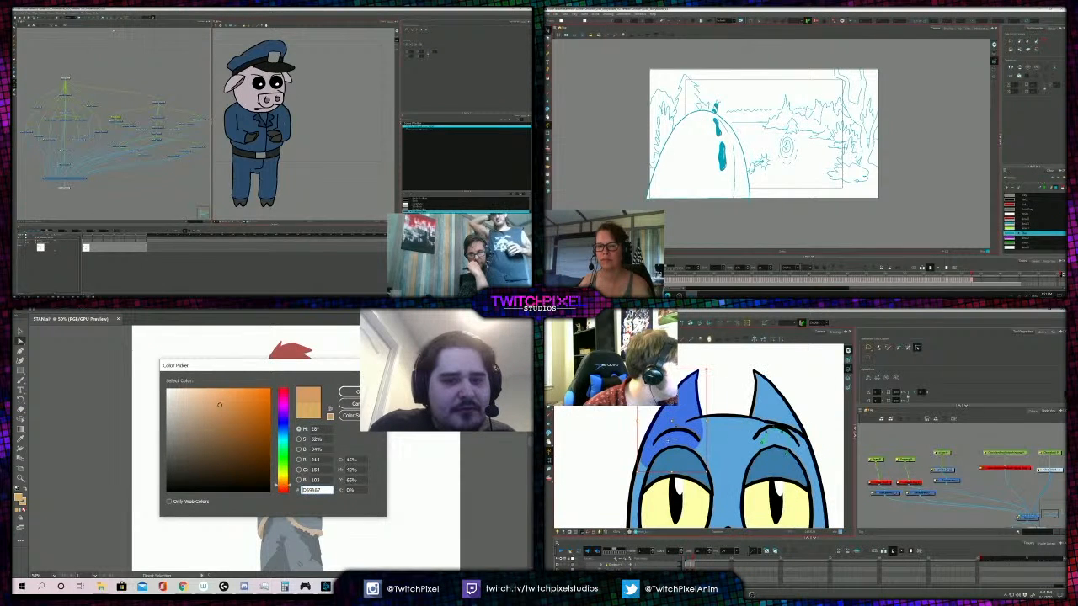
click(357, 391)
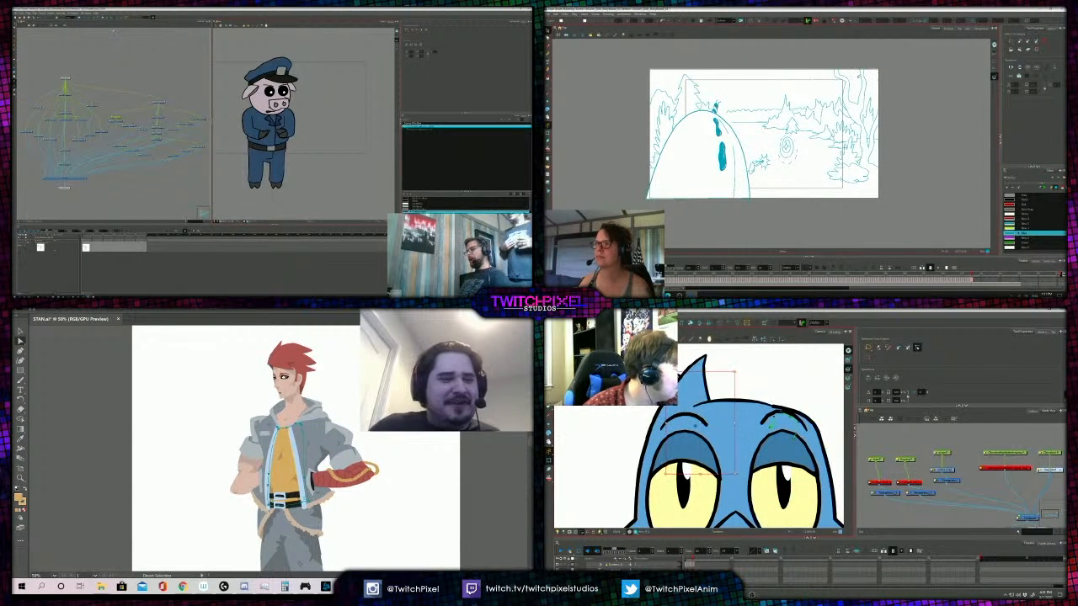
- Select all shapes with the shirt's appearance and try a duller orange fill with a hue of 28°
click(117, 310)
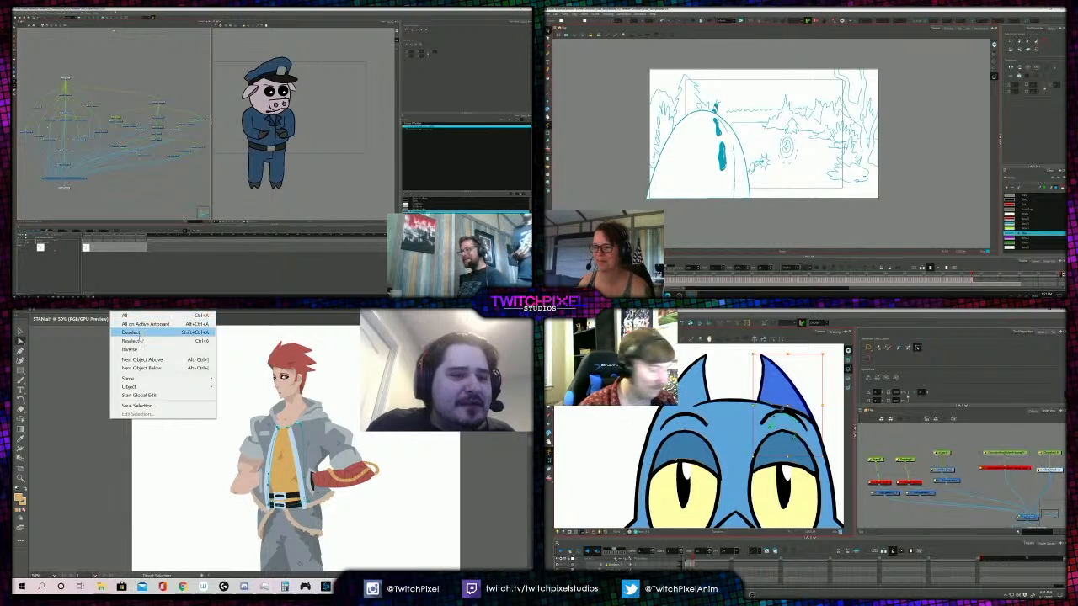
mouse_move(152, 383)
click(241, 379)
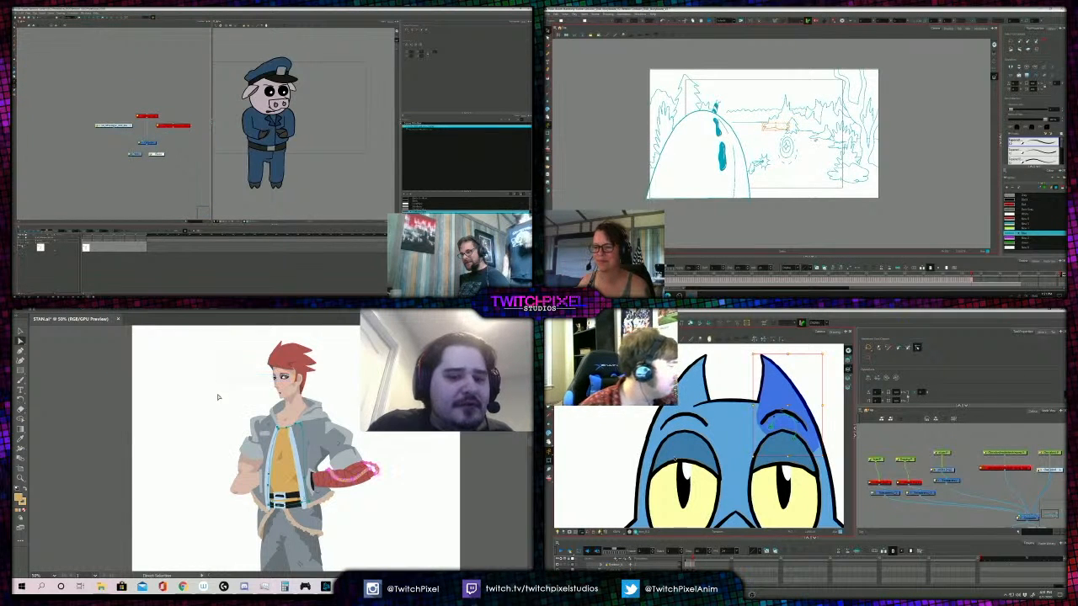
double_click(17, 498)
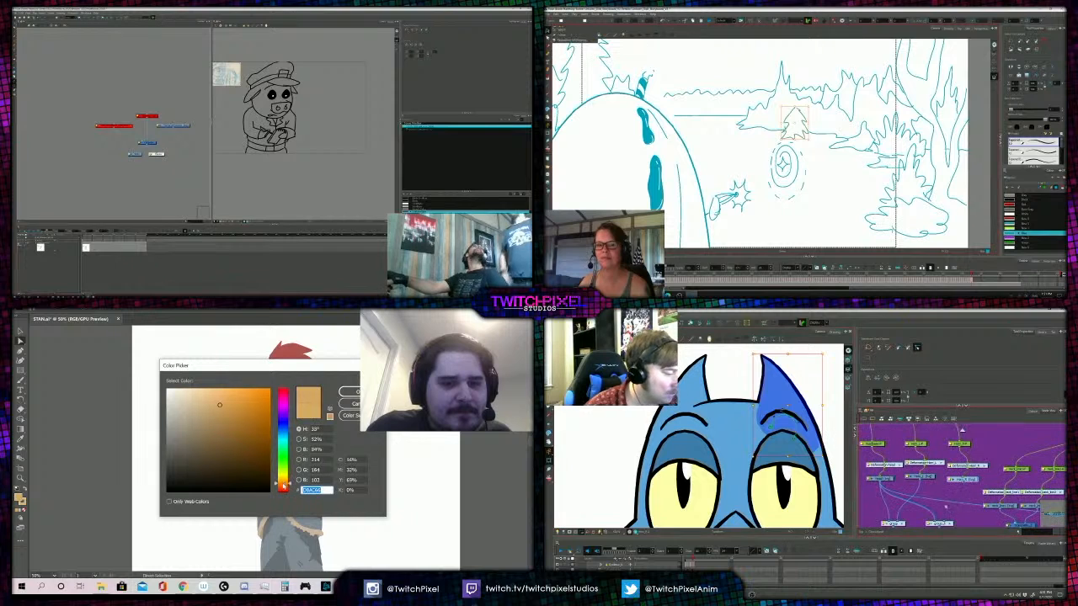
drag(285, 482, 285, 485)
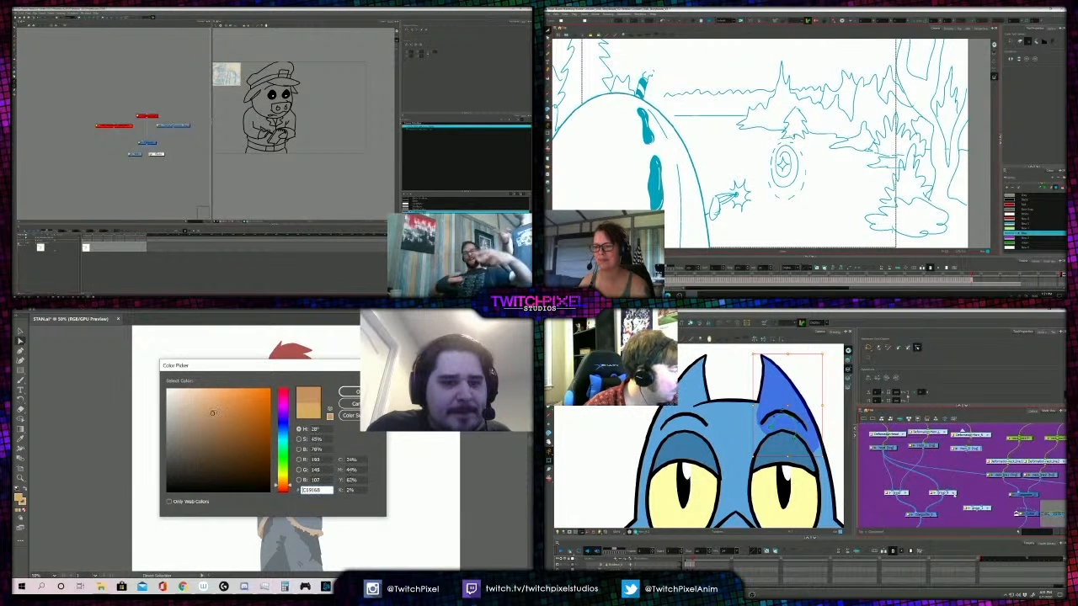
click(352, 391)
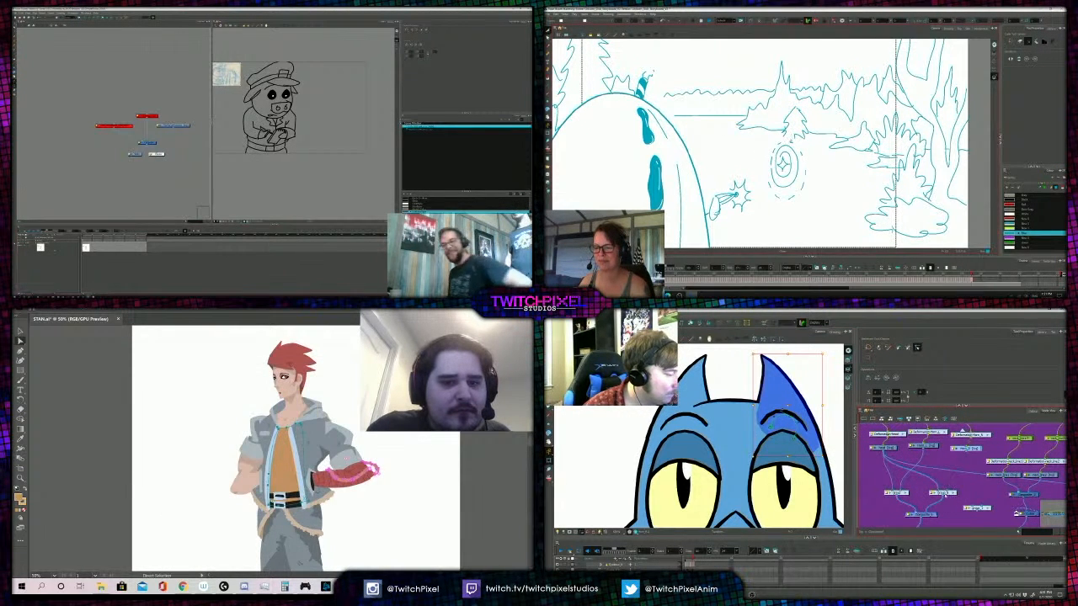
- Compare the torso with the yellow and orange shirt fills, and redo the orange recolour
key(z)
alt+click(320, 421)
click(263, 447)
click(263, 447)
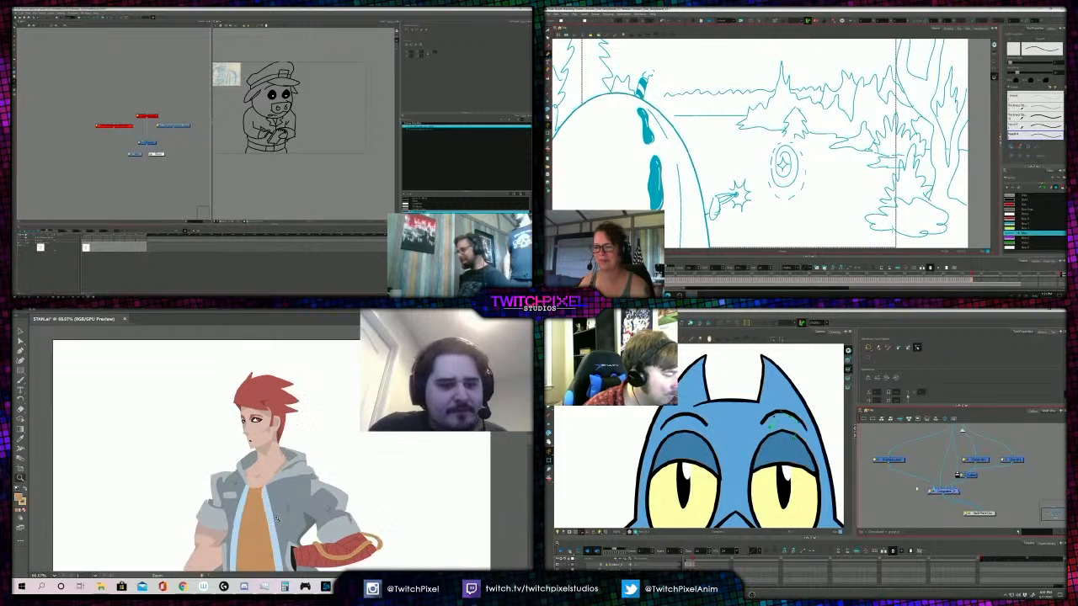
drag(270, 519, 269, 492)
key(v)
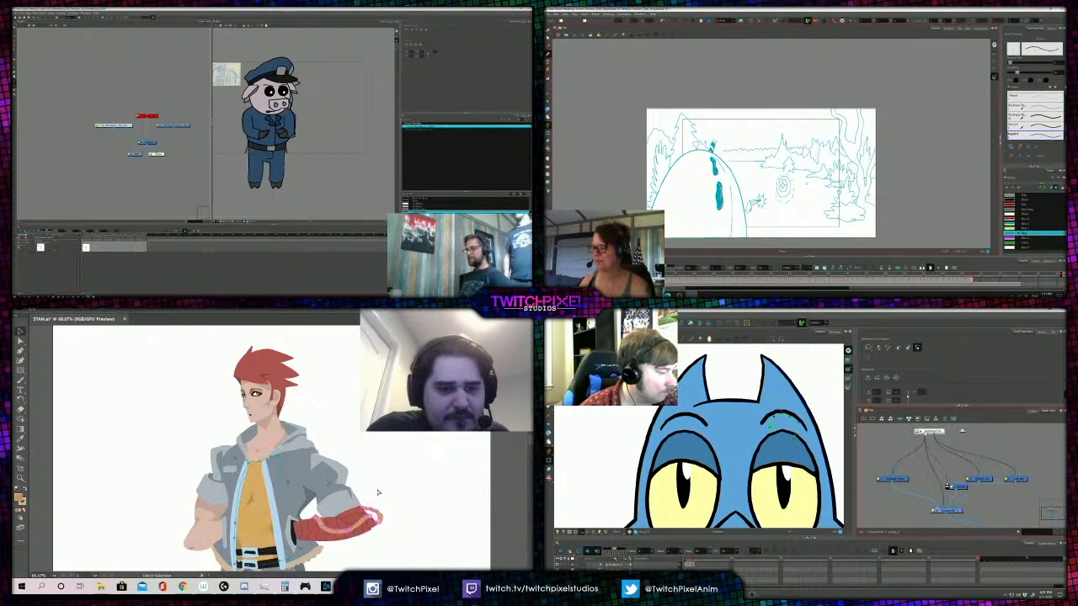
click(358, 529)
click(67, 309)
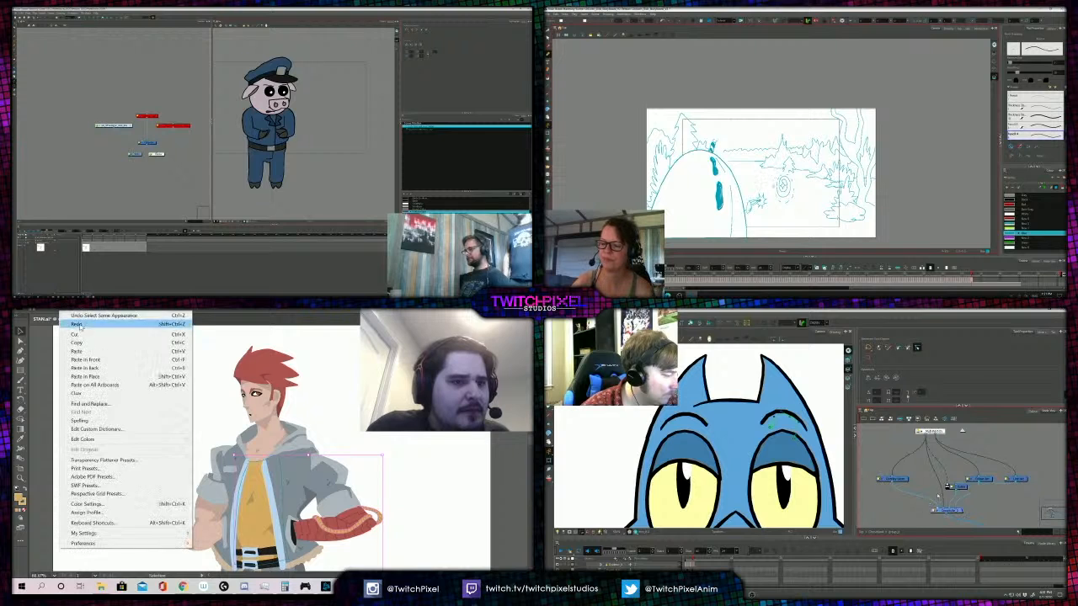
click(74, 324)
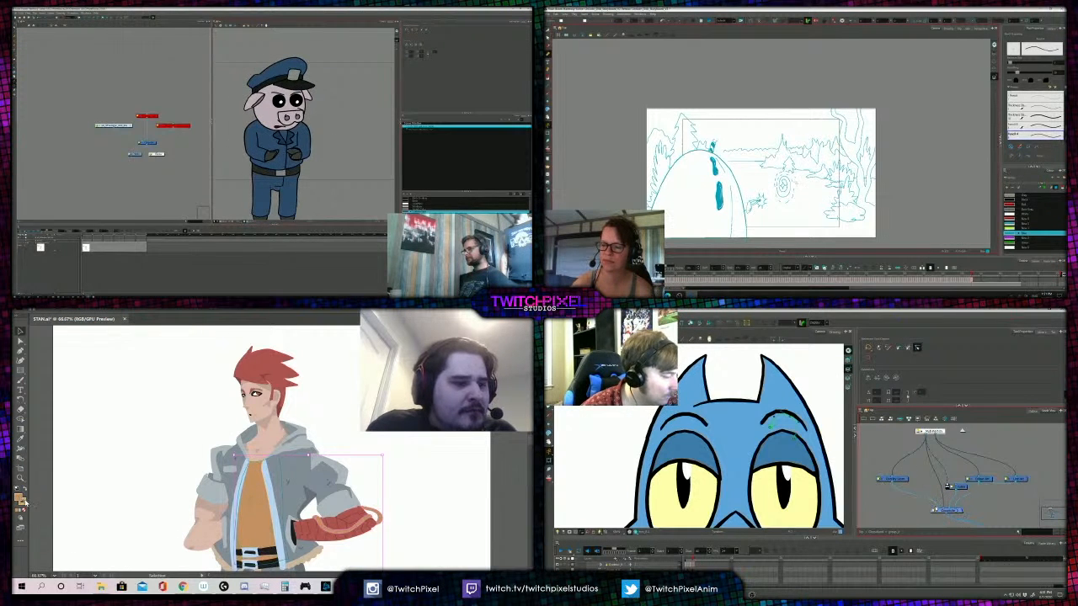
- Select the small belly shading shape on the shirt together with the shading shapes that match it
click(125, 486)
scroll(322, 475, down, 3)
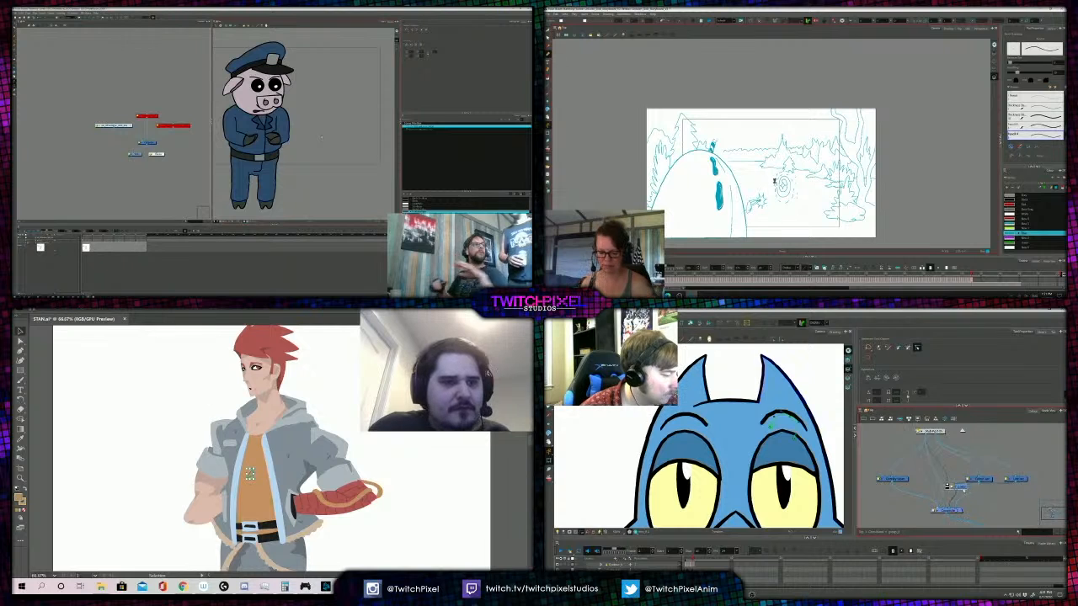
click(118, 309)
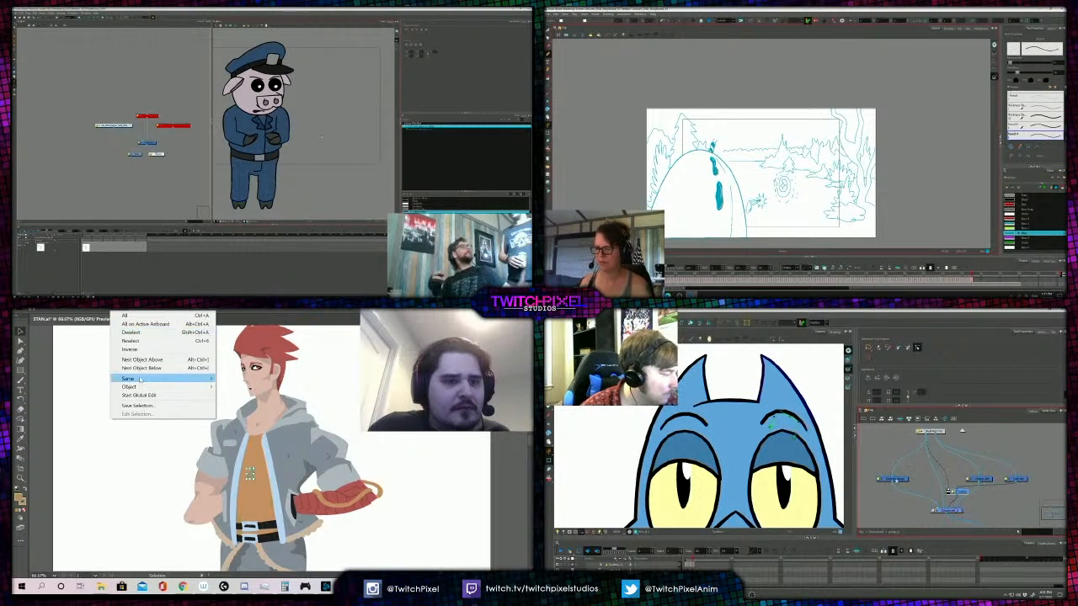
mouse_move(128, 378)
click(221, 431)
key(shift+t)
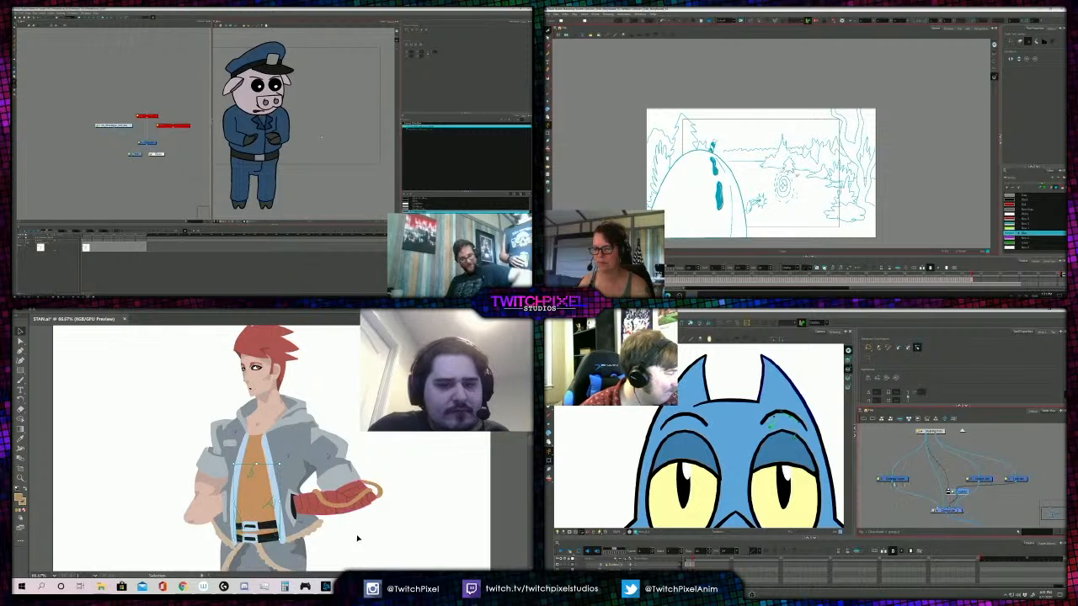
key(Delete)
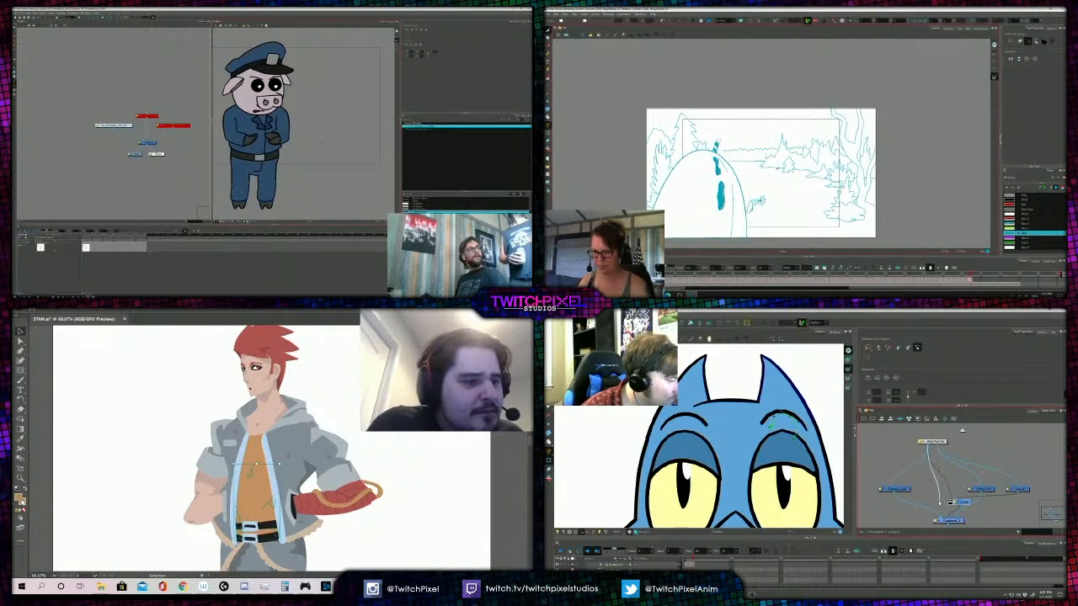
- Leave the fill colour dialog unchanged and sample the shirt's colour onto the selected shading with the Eyedropper
double_click(18, 499)
click(357, 404)
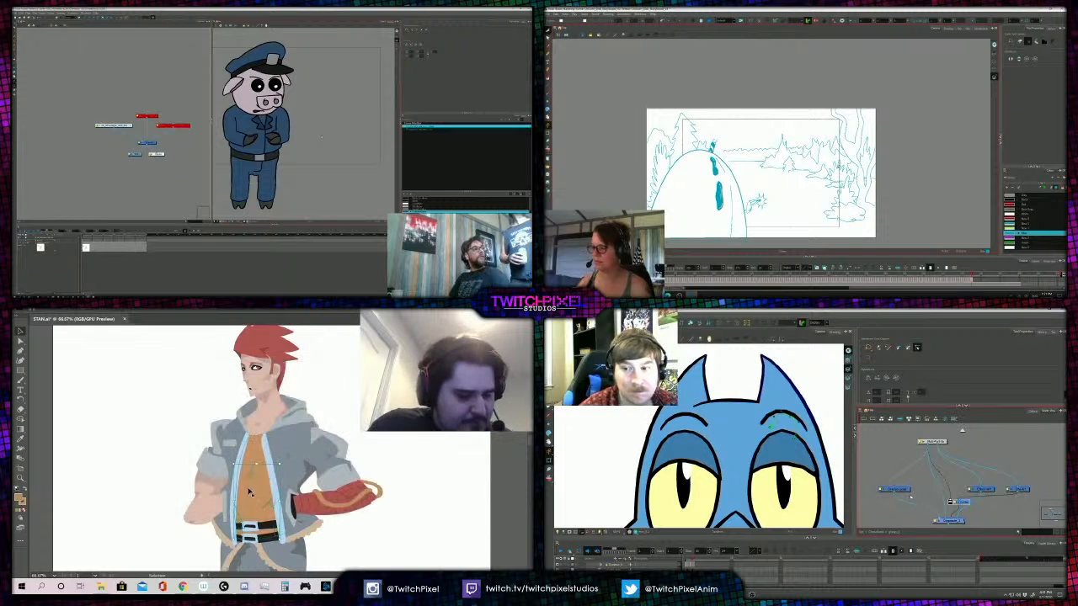
key(i)
click(254, 453)
- Reposition two nodes between the upper and lower nodes of the blue head's node network
click(905, 491)
key(alt+slash)
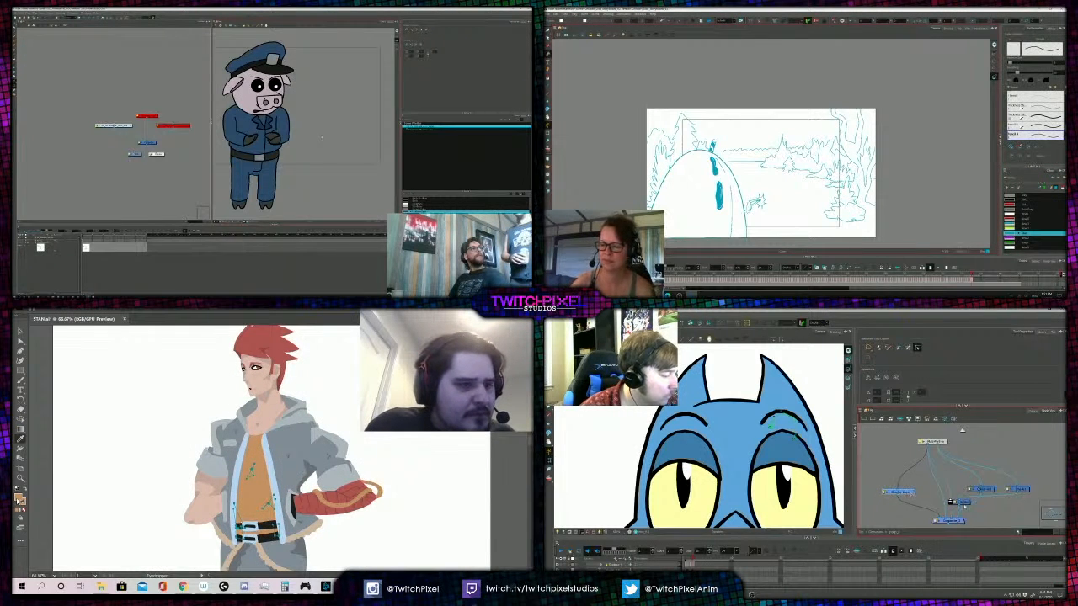
drag(904, 491, 908, 495)
mouse_move(982, 490)
mouse_down()
mouse_move(983, 464)
mouse_move(989, 503)
mouse_up()
- Try a new fill for the shirt shading and undo the orange recolour of the shirt and its matching shapes
double_click(20, 501)
click(357, 396)
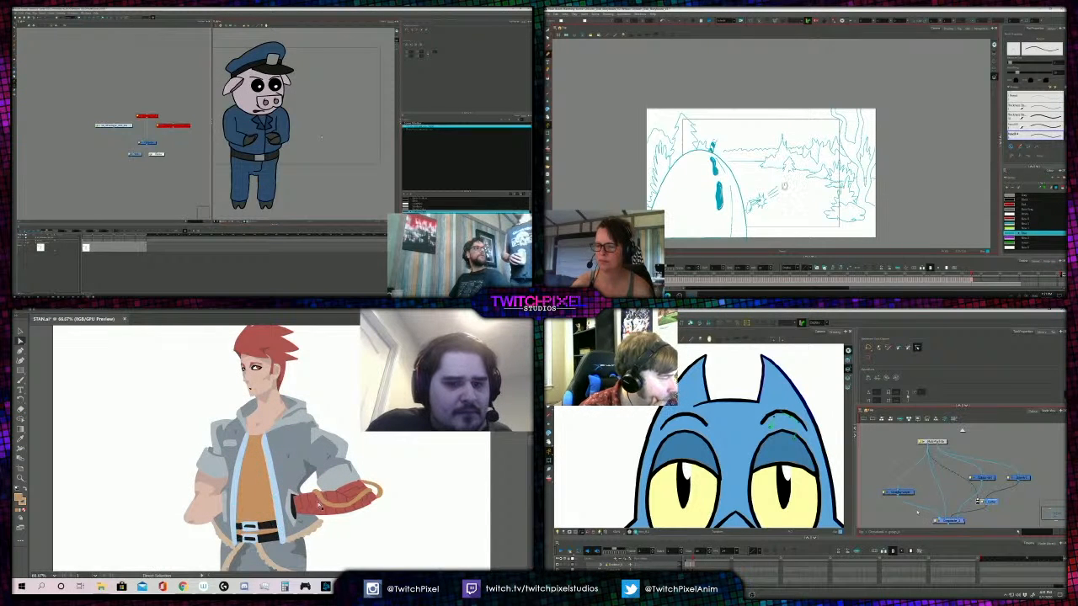
click(265, 453)
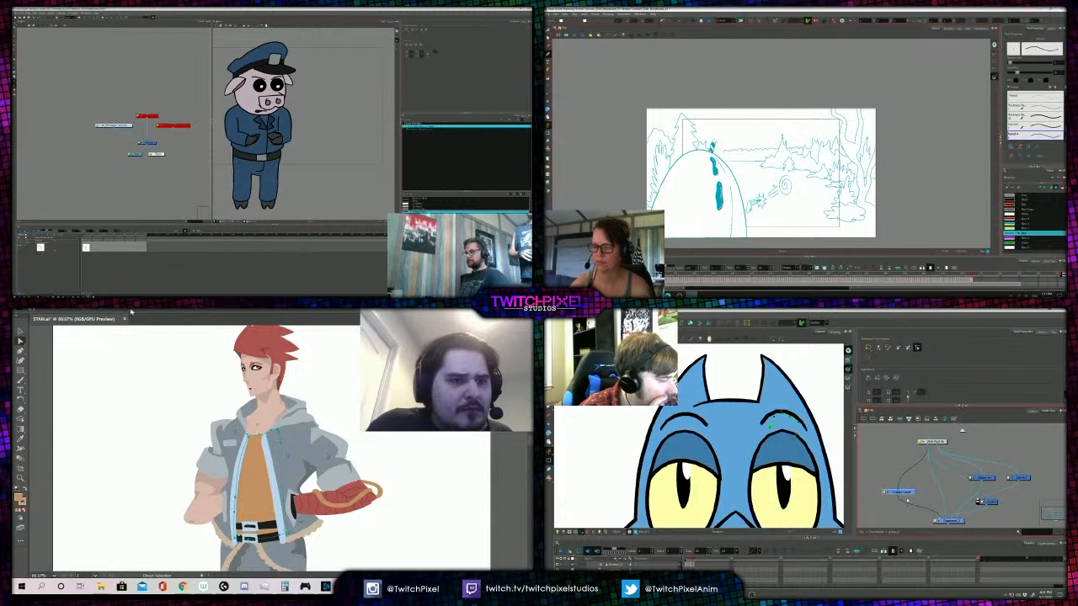
scroll(126, 126, up, 3)
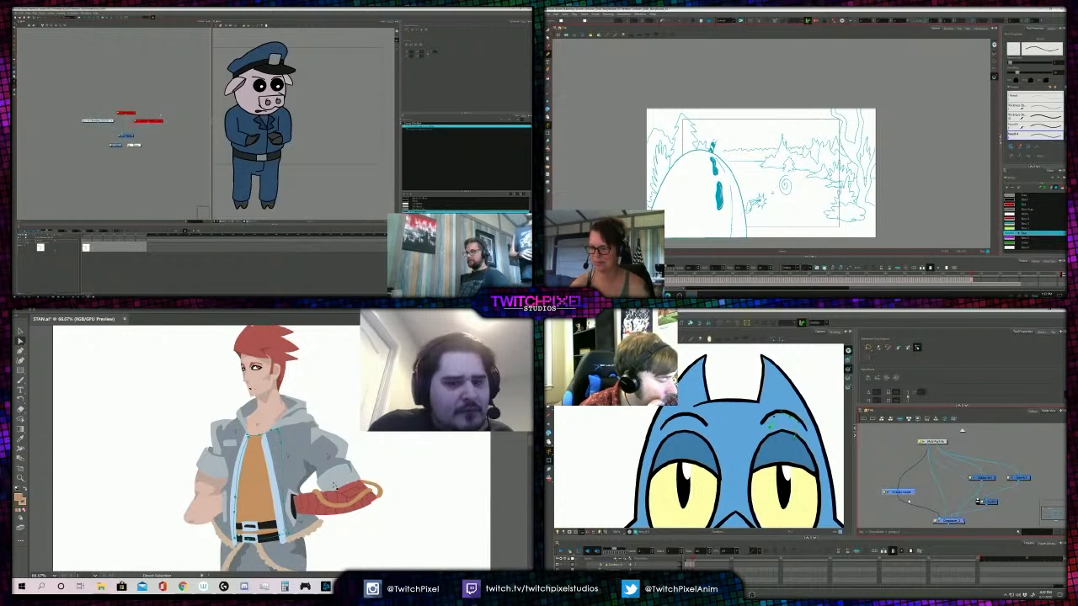
click(185, 348)
click(250, 452)
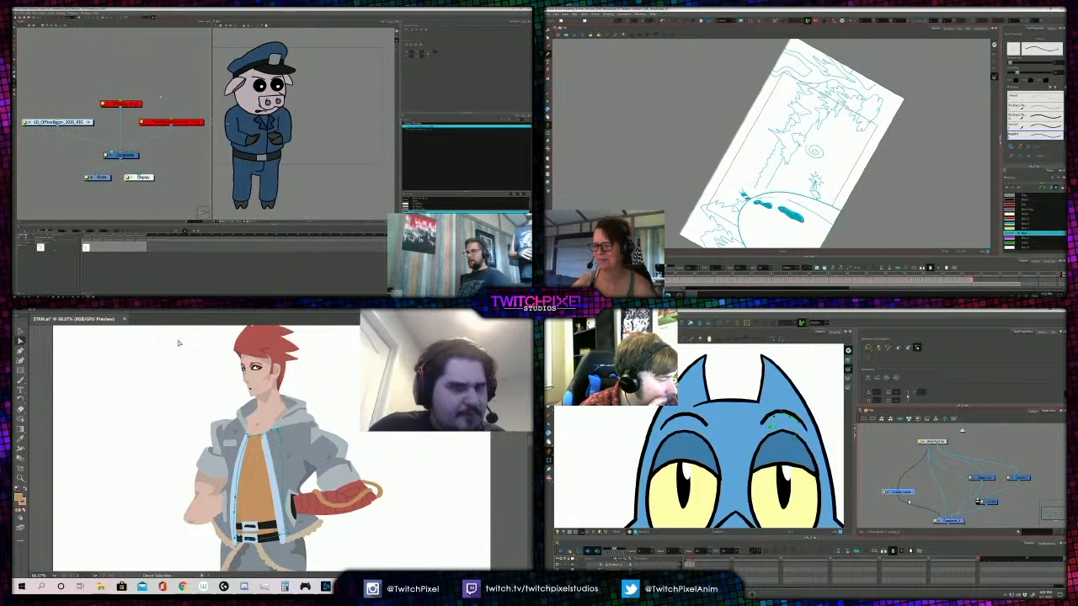
key(ctrl+z)
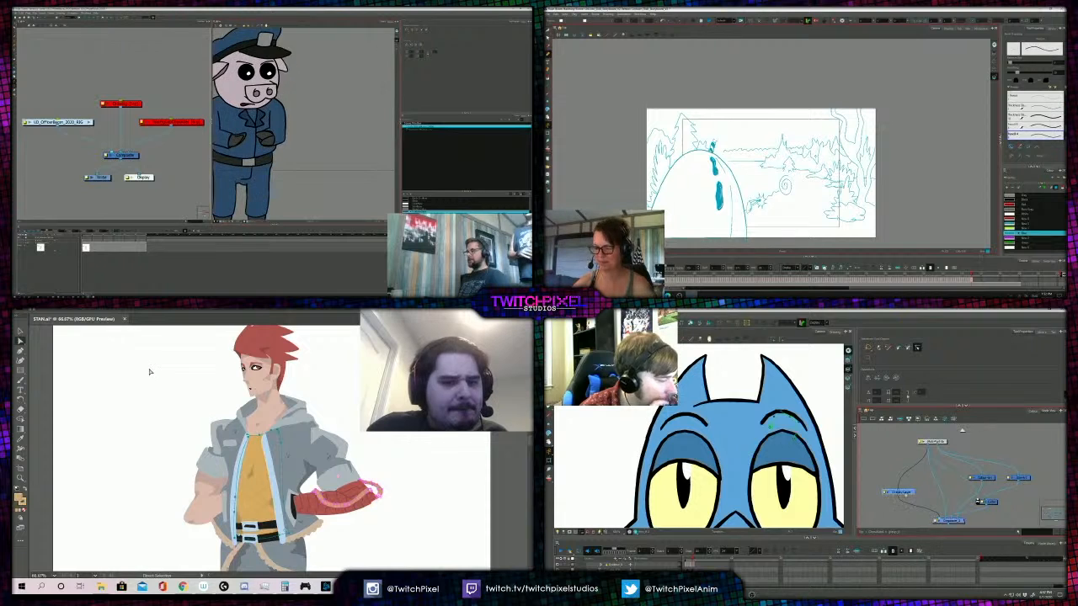
- Examine the red-haired figure with its yellow shirt, from the full artboard to the upper body
key(z)
alt+click(259, 407)
alt+click(259, 408)
alt+click(260, 412)
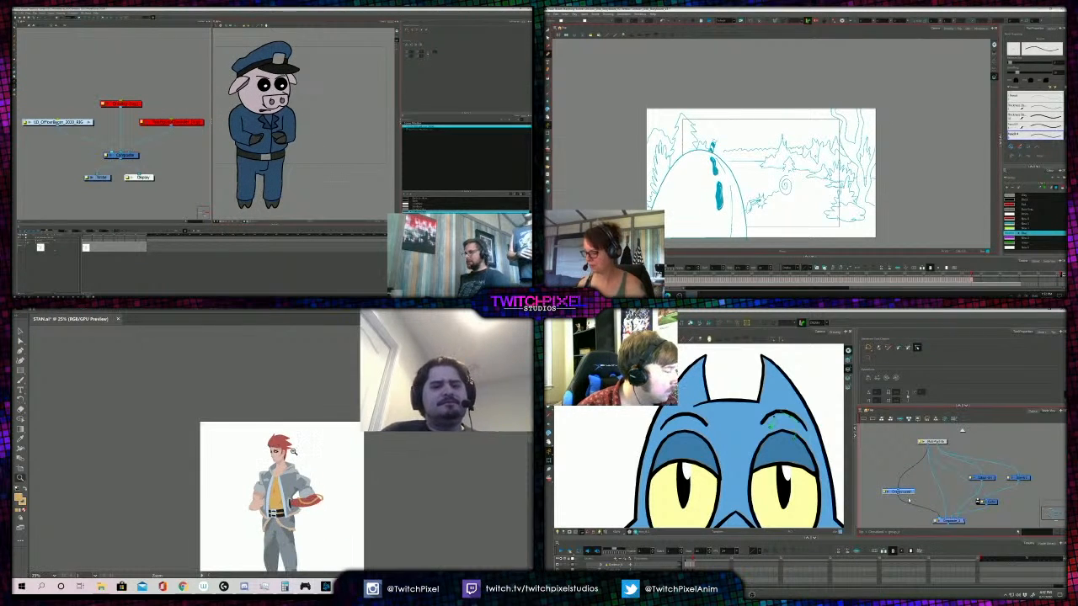
alt+click(260, 429)
click(261, 448)
click(286, 454)
click(287, 456)
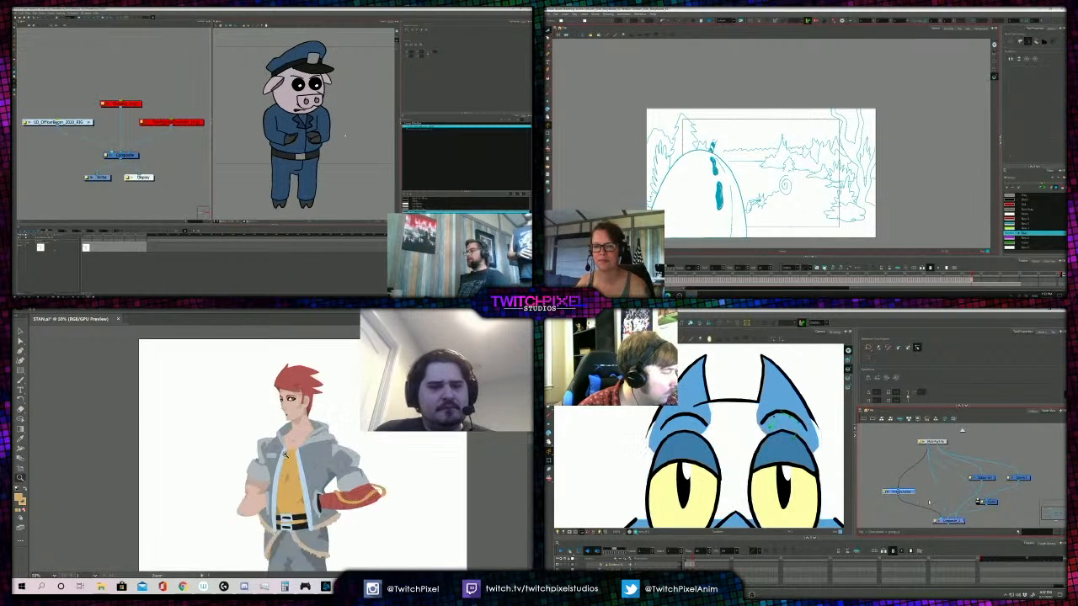
click(288, 457)
- Paint a curved shadow line across the yellow shirt just below its neckline with the Paintbrush
key(a)
key(z)
click(261, 438)
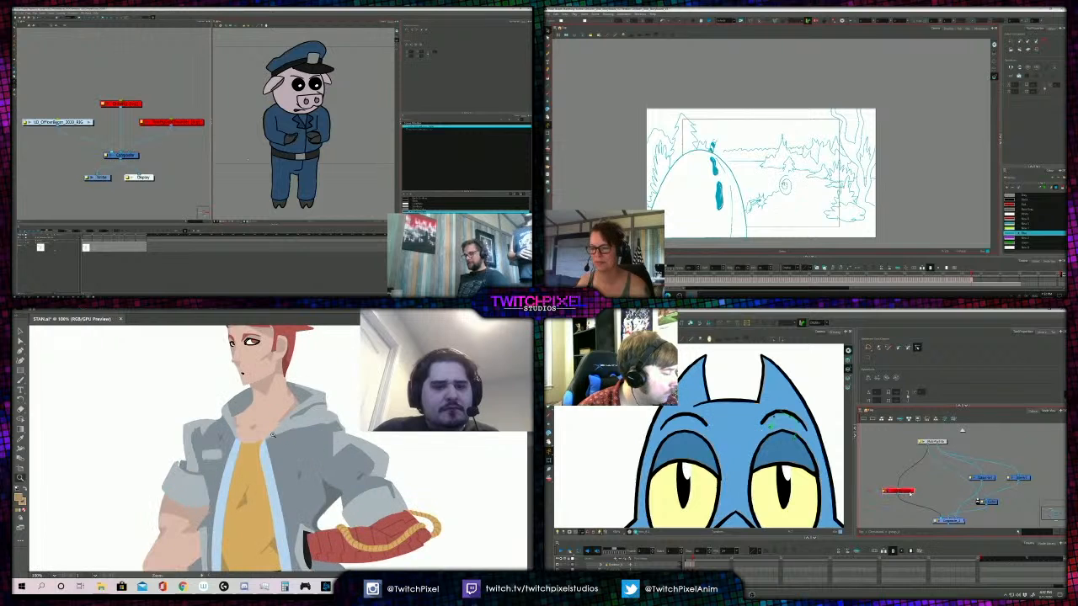
click(256, 440)
key(b)
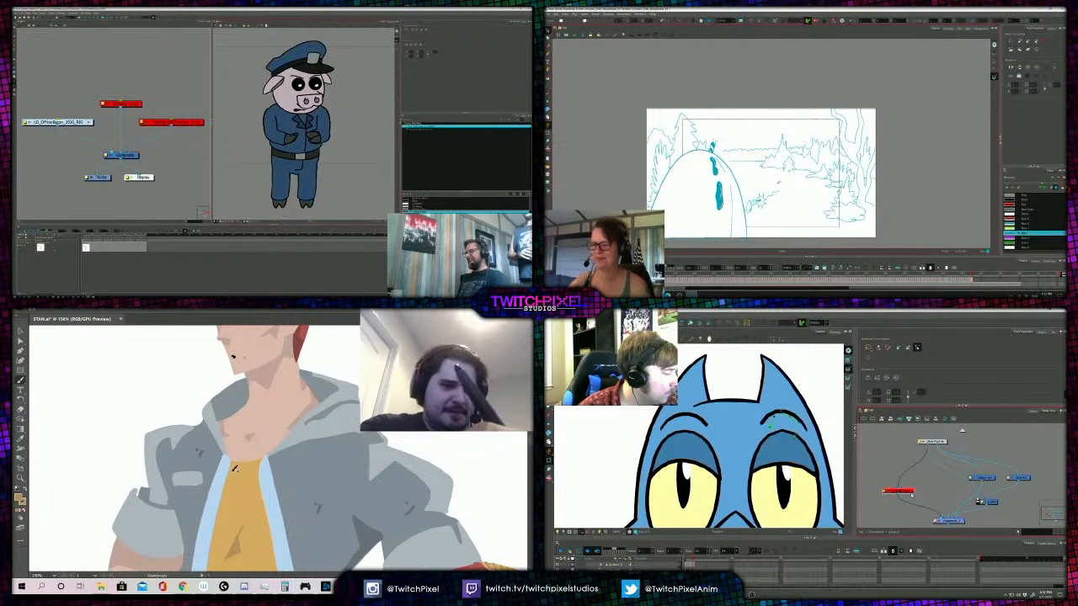
drag(229, 464, 258, 470)
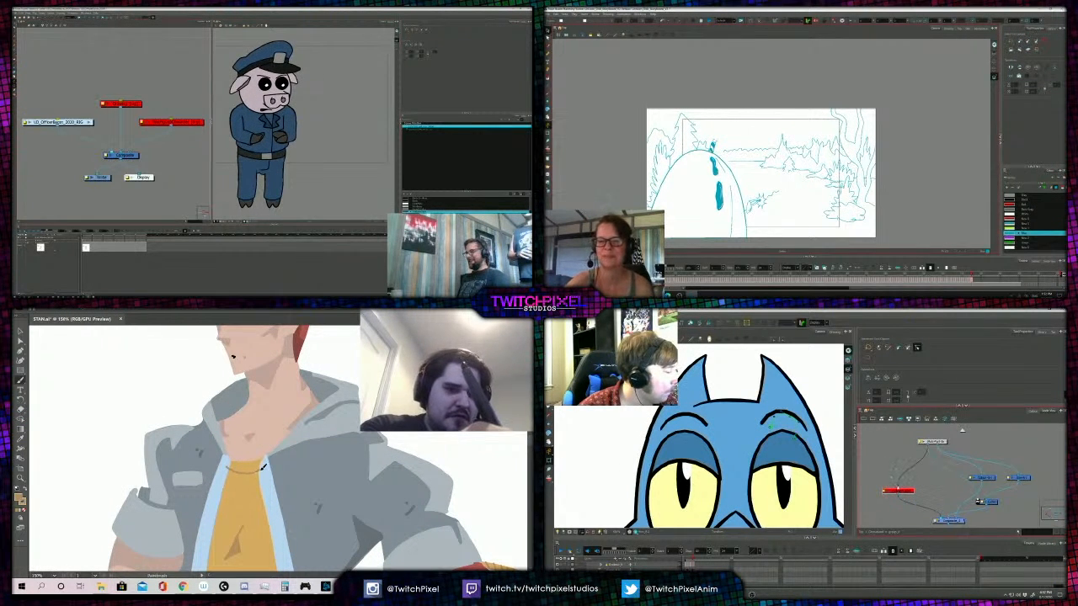
- Delete the black inset shape from the upper belt buckle of the red-haired figure
key(ctrl+minus)
key(ctrl+minus)
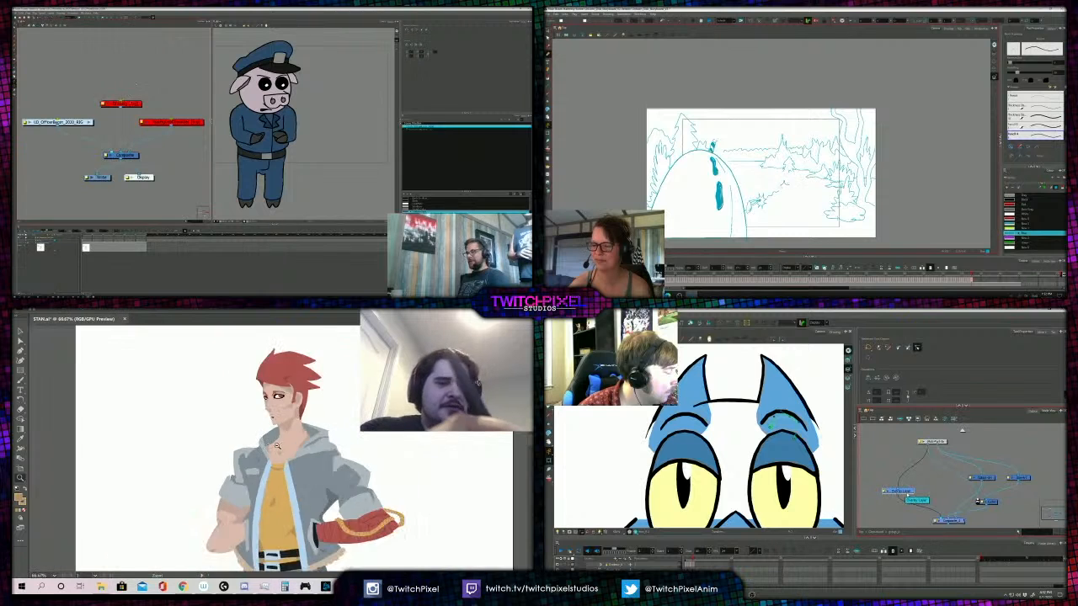
key(ctrl+minus)
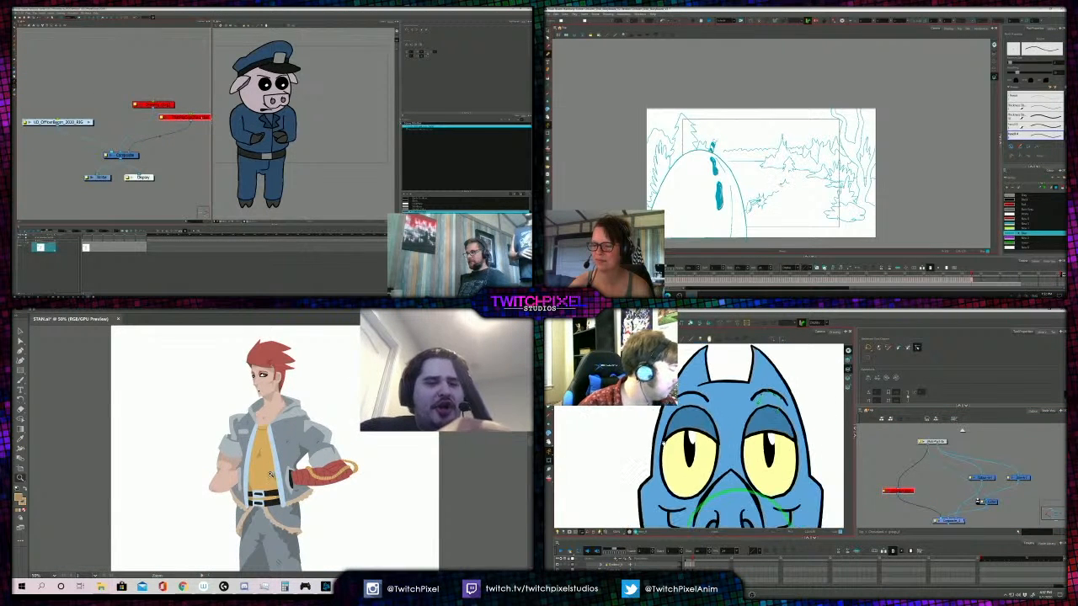
scroll(270, 474, up, 3)
click(269, 468)
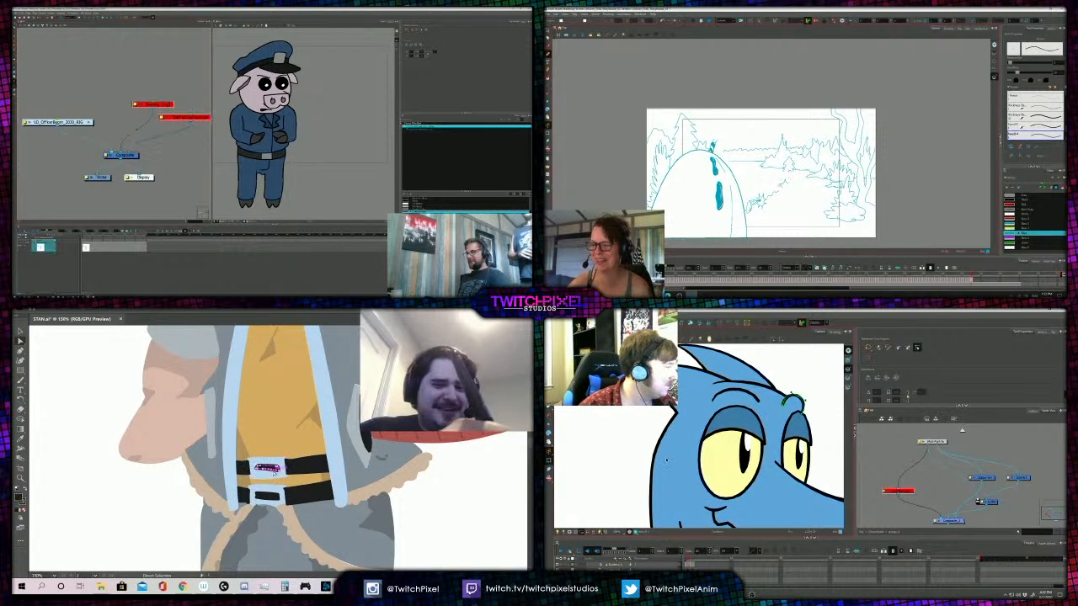
key(Delete)
- Try placing a copy of the lower buckle's black inset on the upper belt buckle
click(269, 497)
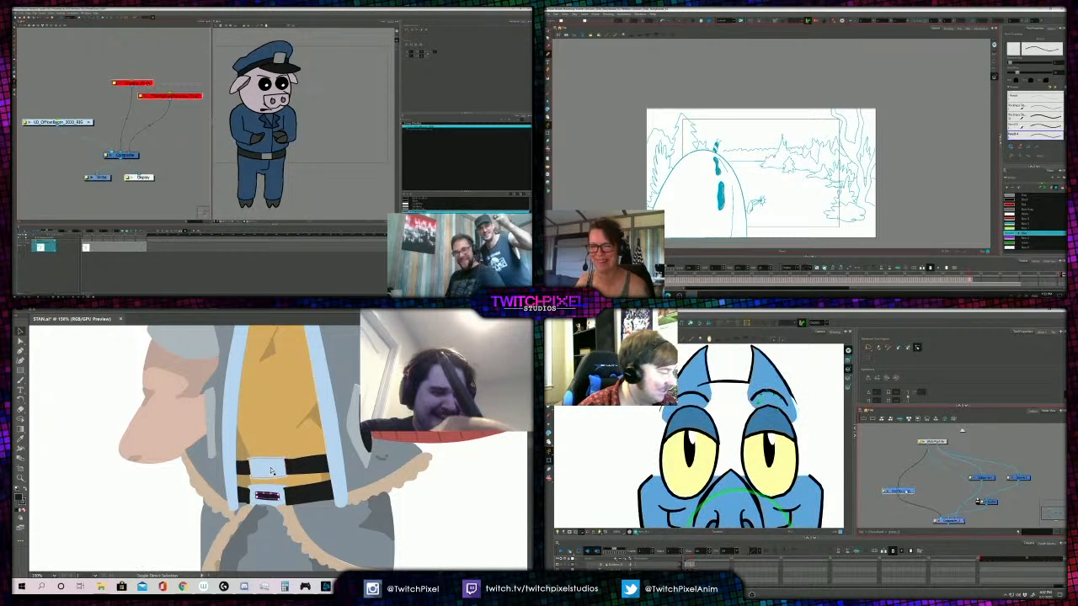
drag(270, 498, 272, 474)
click(166, 512)
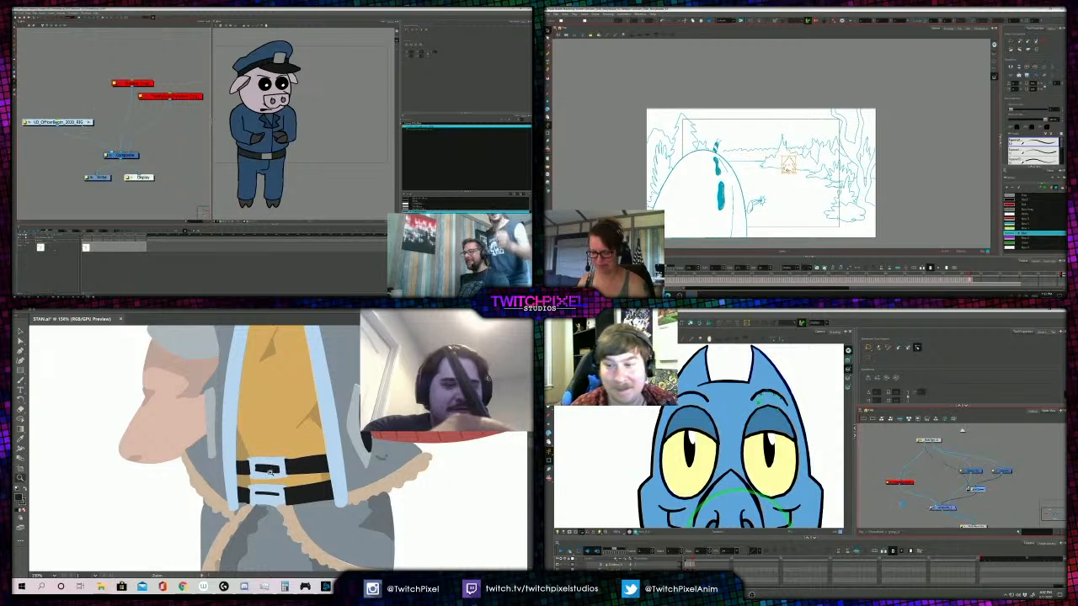
- Duplicate the lower buckle's black inset onto the empty upper belt buckle and fine-tune its position
click(267, 497)
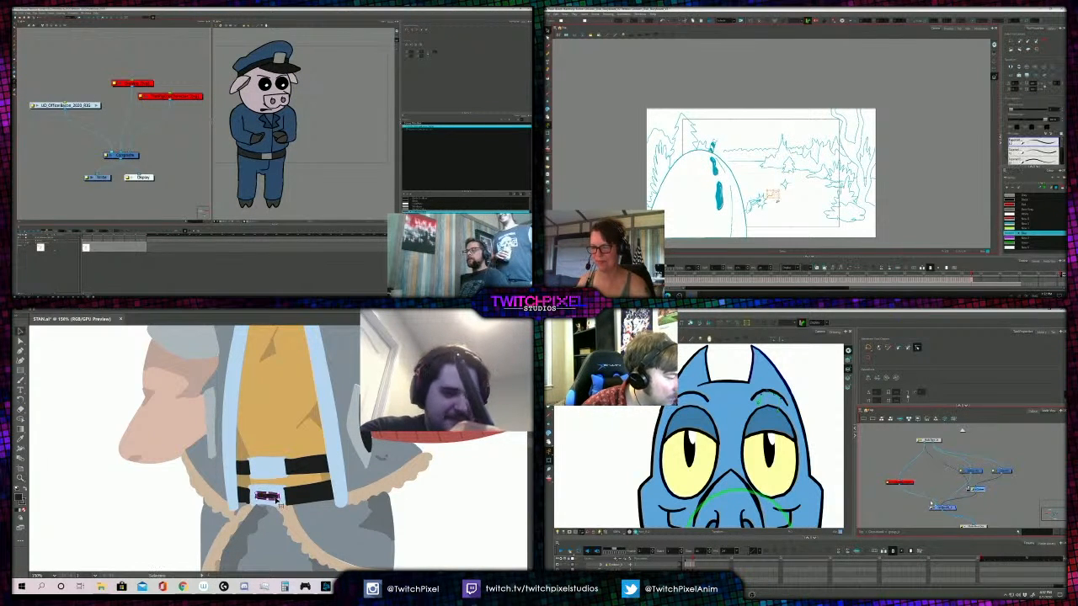
drag(268, 498, 272, 469)
drag(269, 474, 269, 473)
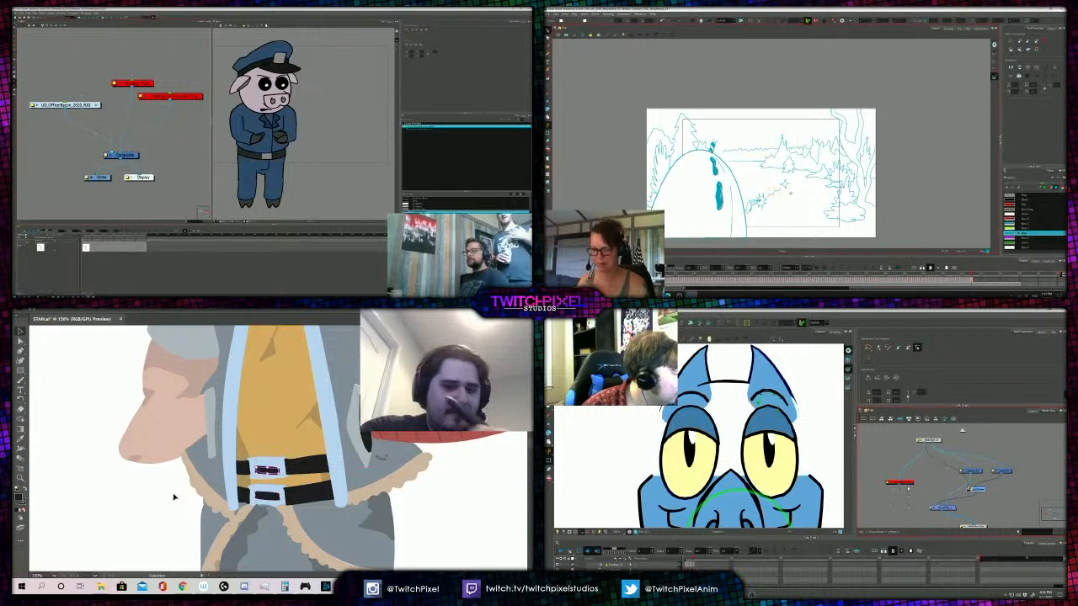
click(174, 498)
key(z)
alt+click(244, 423)
key(v)
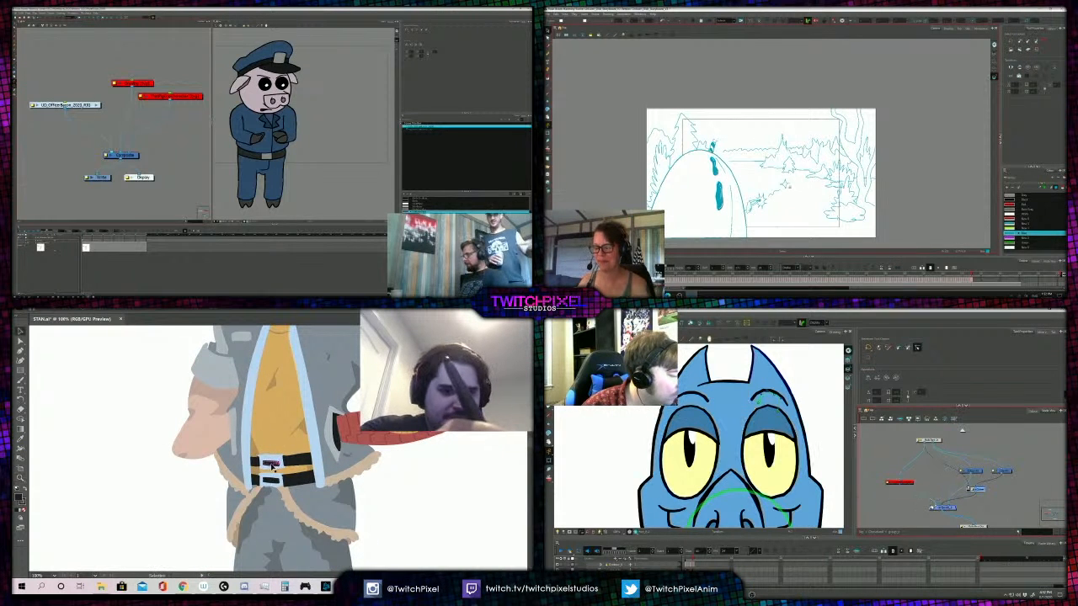
- Examine the red-haired figure from the belt to the whole body and head, checking the shape above the eye
key(z)
alt+click(268, 462)
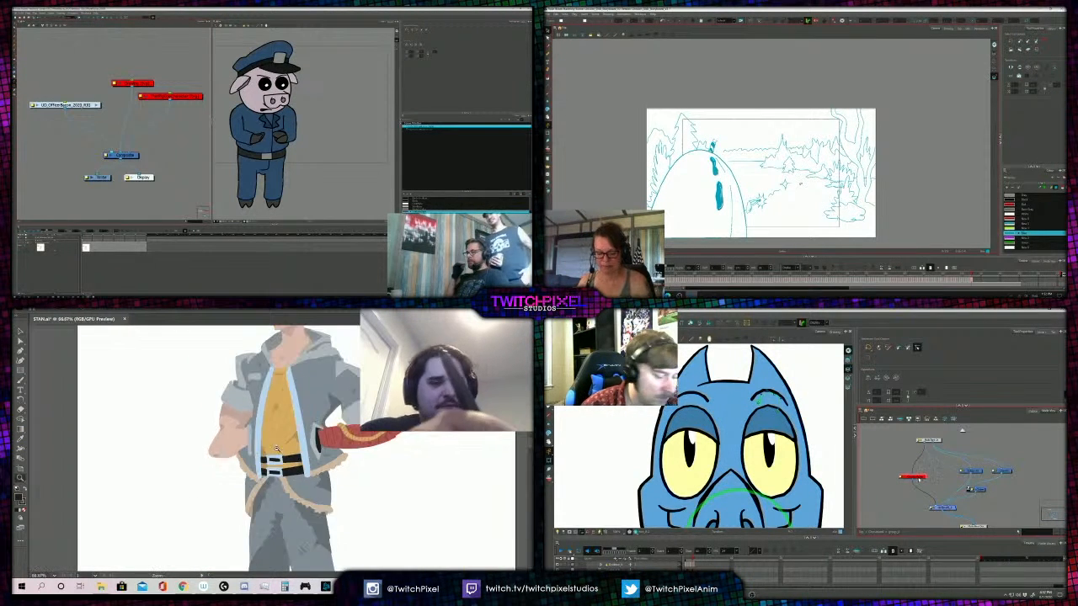
alt+click(275, 453)
alt+click(284, 437)
alt+click(296, 438)
click(305, 425)
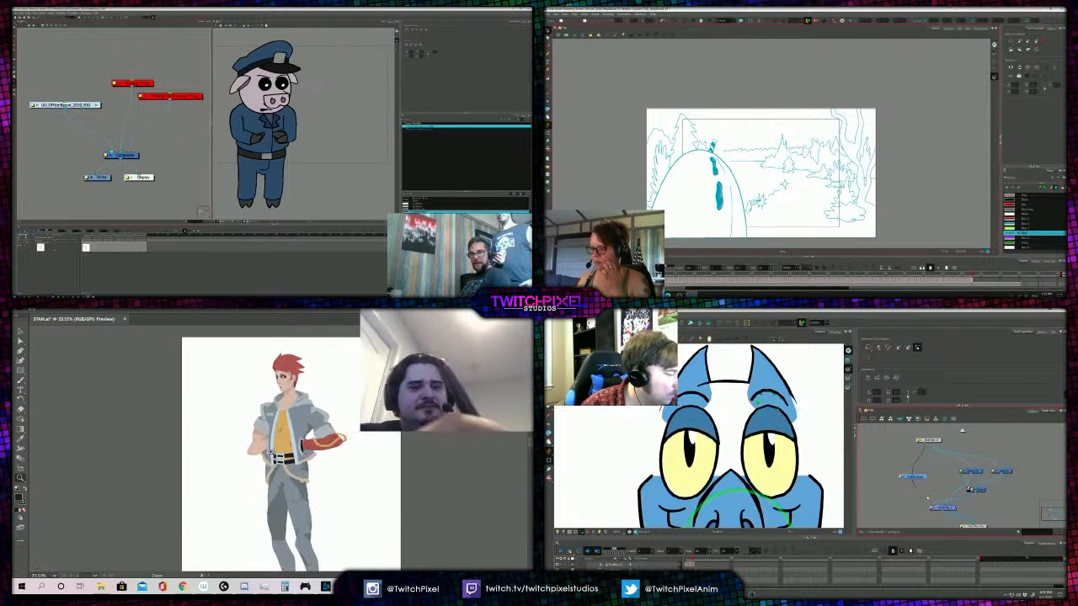
click(296, 450)
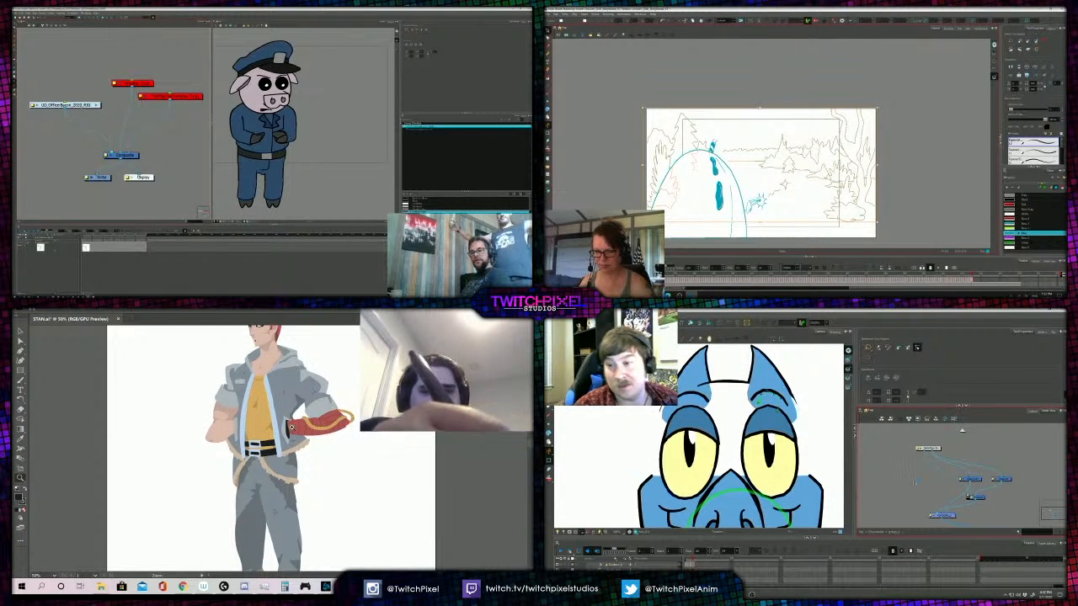
alt+click(281, 440)
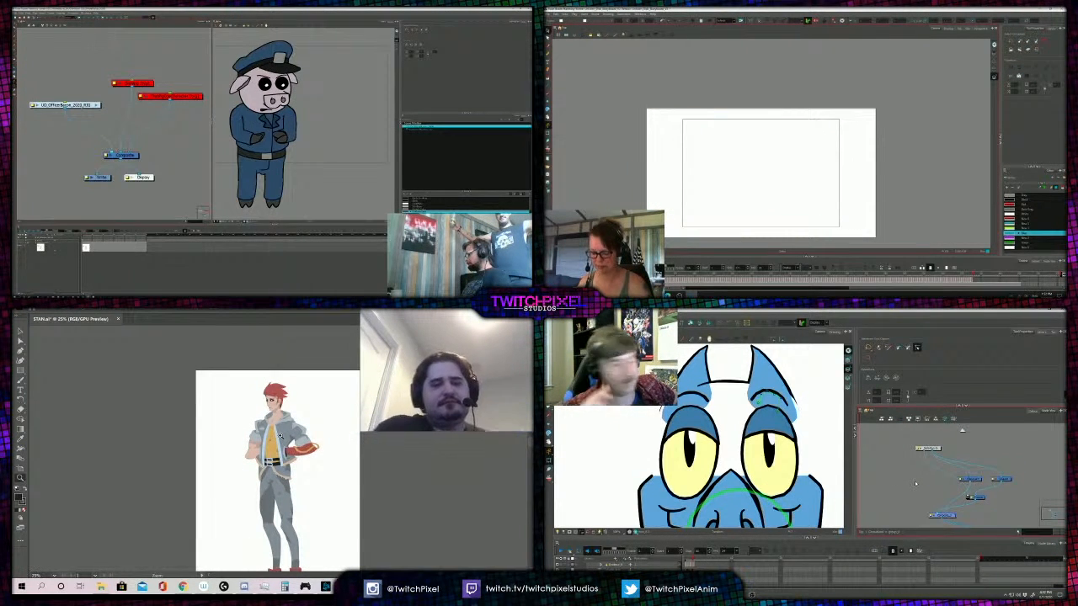
click(282, 397)
click(295, 466)
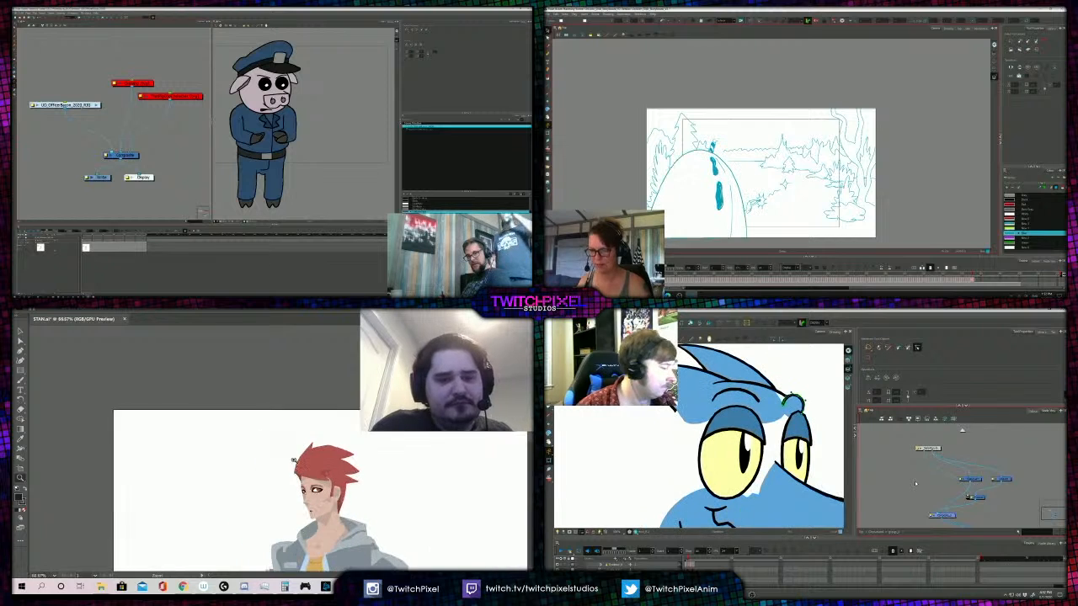
click(297, 468)
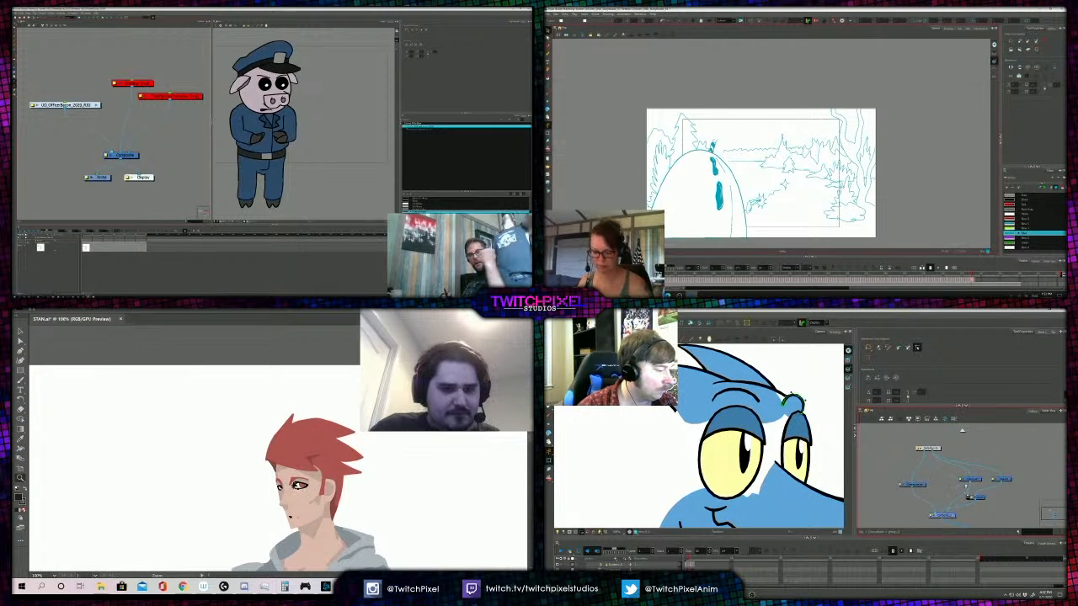
key(v)
click(309, 476)
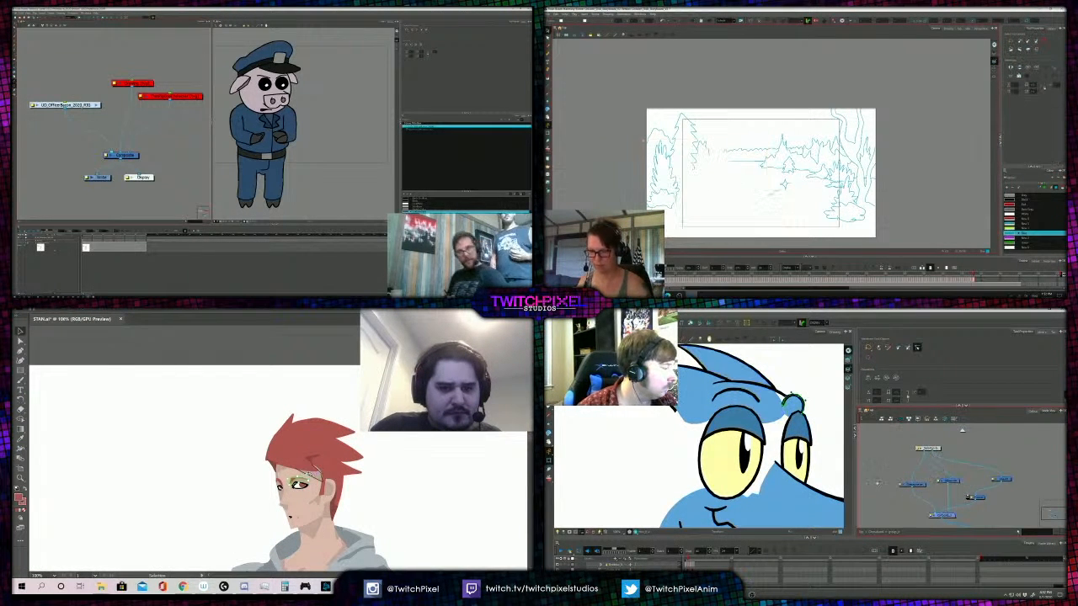
click(414, 493)
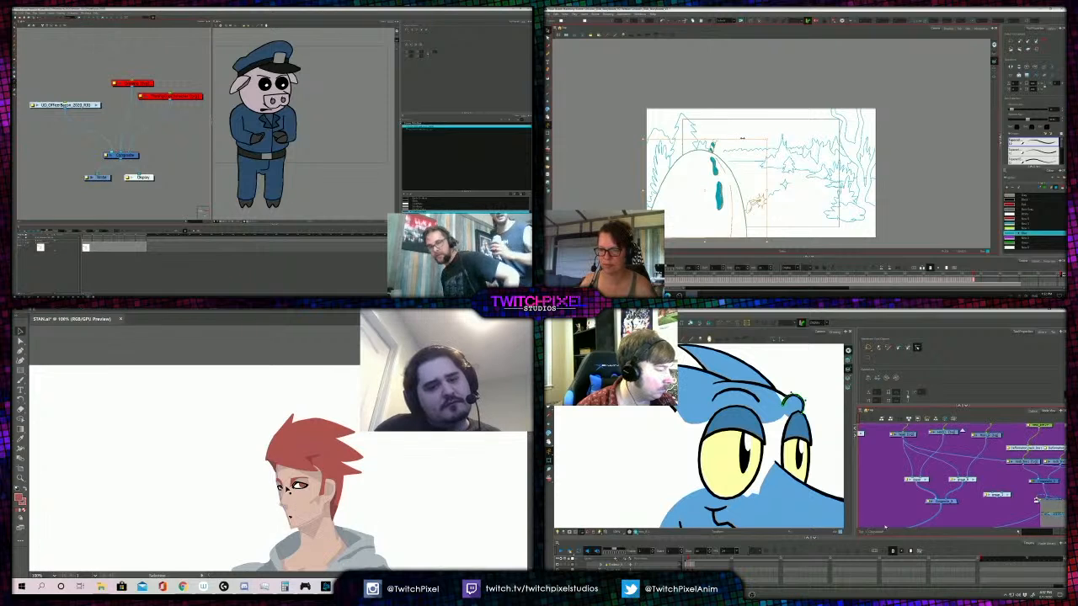
- Save the STAN document
click(52, 311)
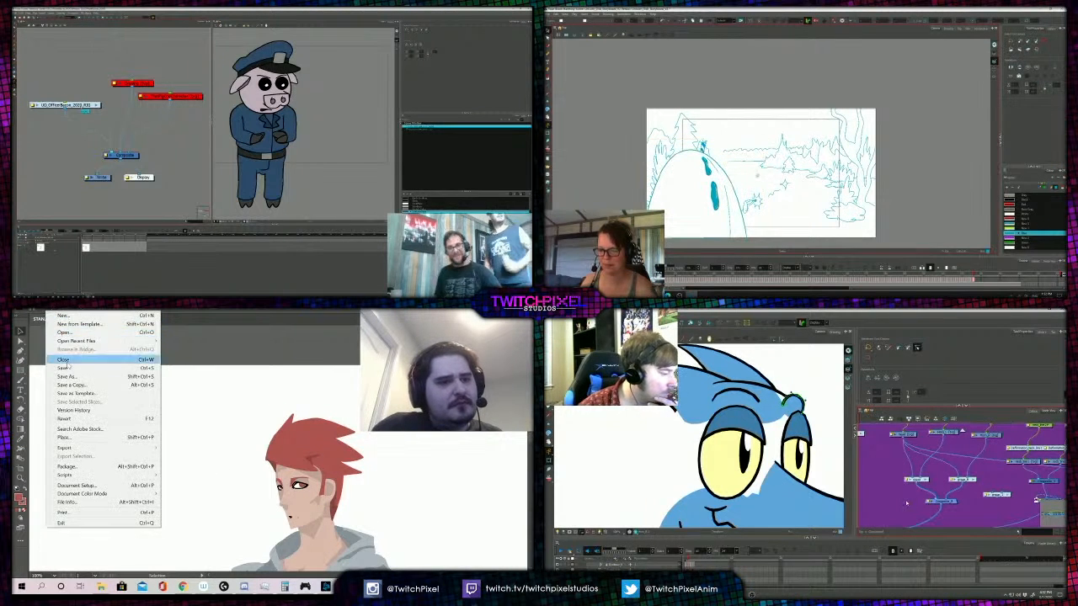
click(67, 368)
- Review the whole red-haired figure on its artboard, from hair to red shoes
key(z)
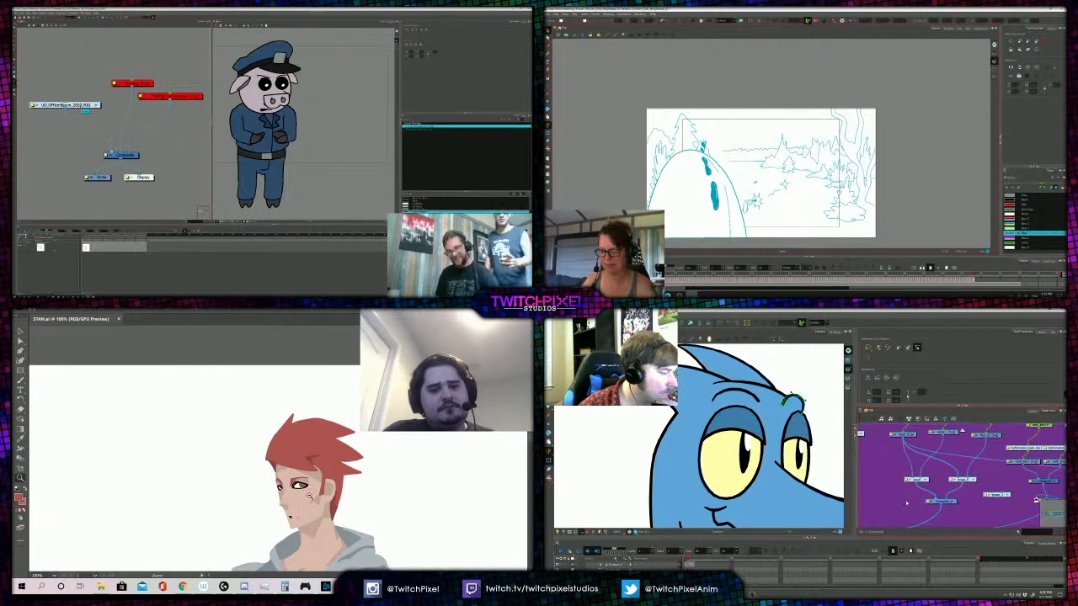
alt+click(314, 493)
alt+click(280, 449)
alt+click(281, 440)
alt+click(285, 453)
scroll(275, 474, down, 5)
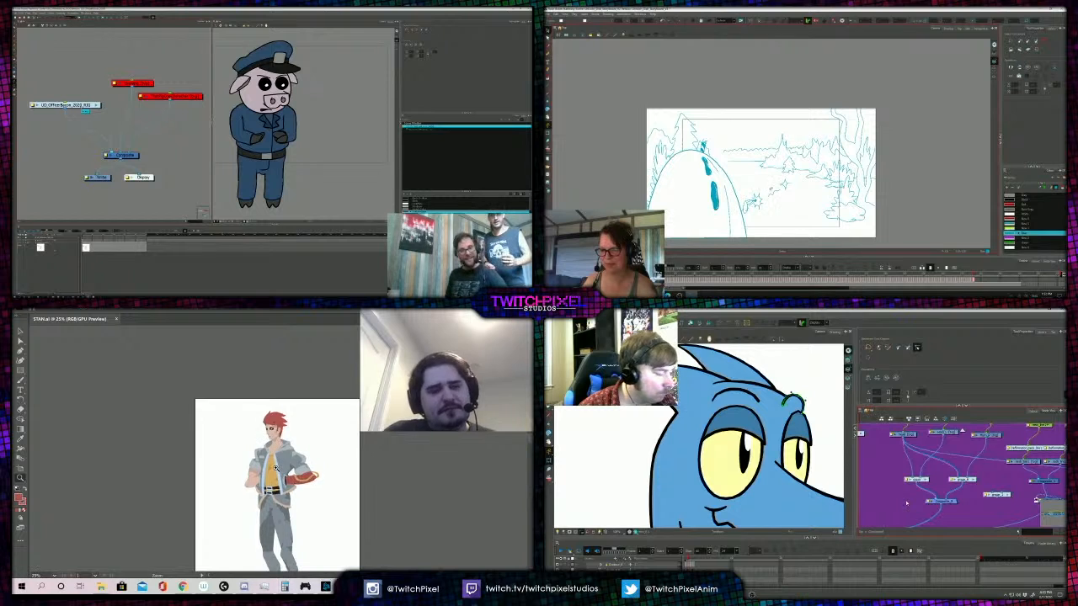
alt+click(298, 424)
drag(292, 422, 323, 423)
scroll(322, 423, down, 2)
scroll(322, 422, up, 2)
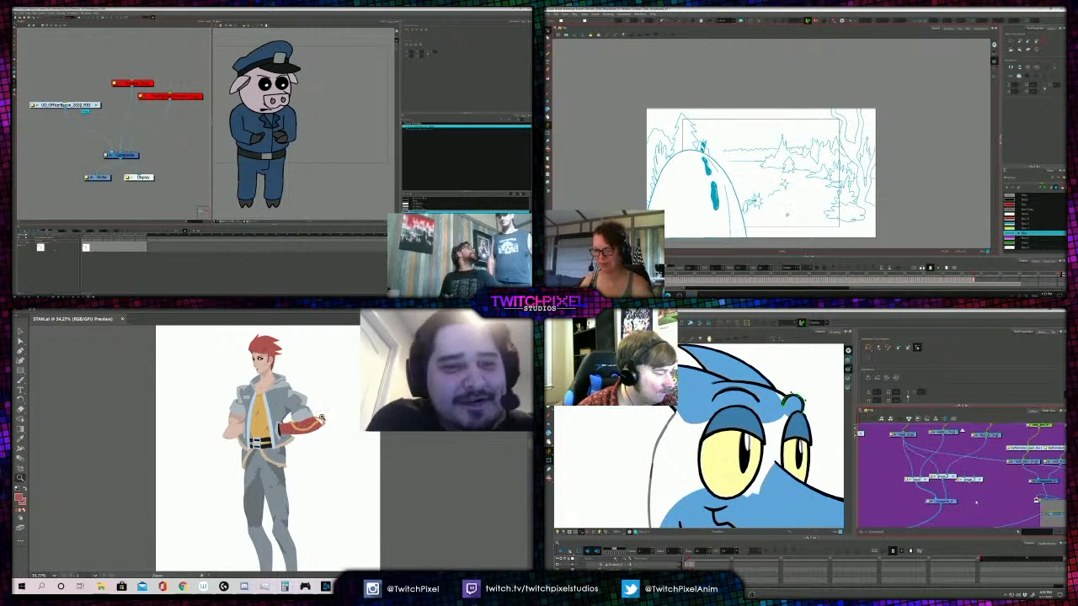
scroll(322, 422, down, 3)
scroll(322, 409, up, 3)
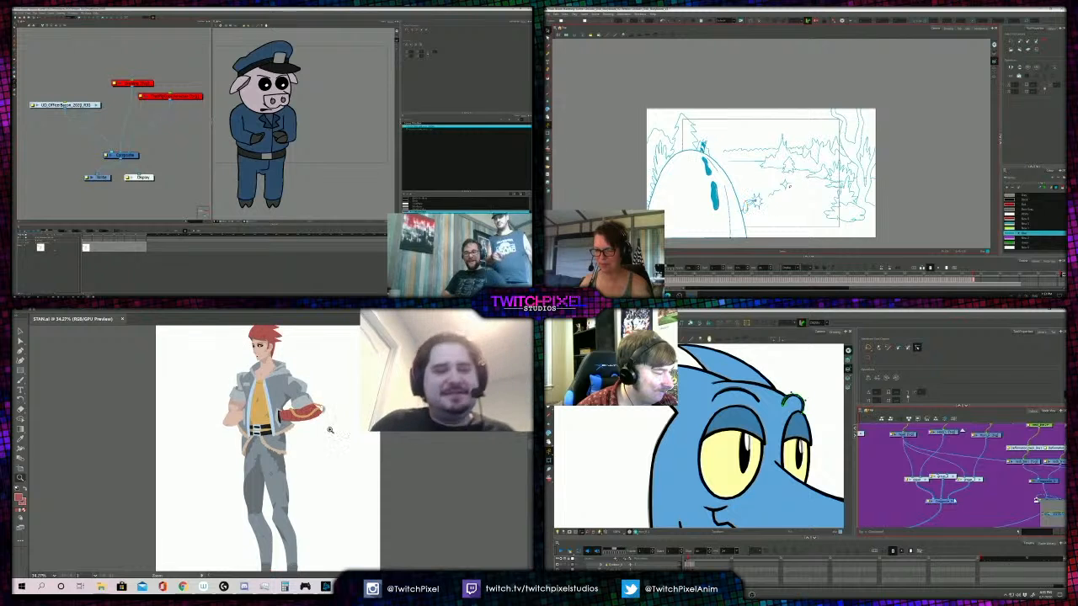
mouse_move(335, 426)
mouse_down()
mouse_move(318, 430)
mouse_move(344, 419)
mouse_up()
scroll(317, 431, down, 3)
scroll(346, 419, up, 1)
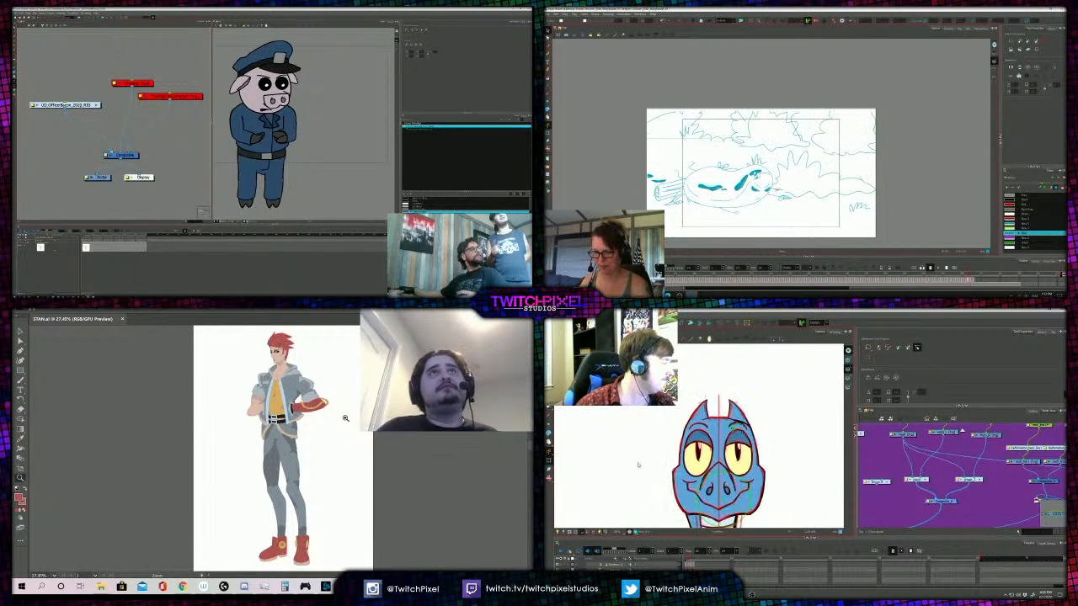